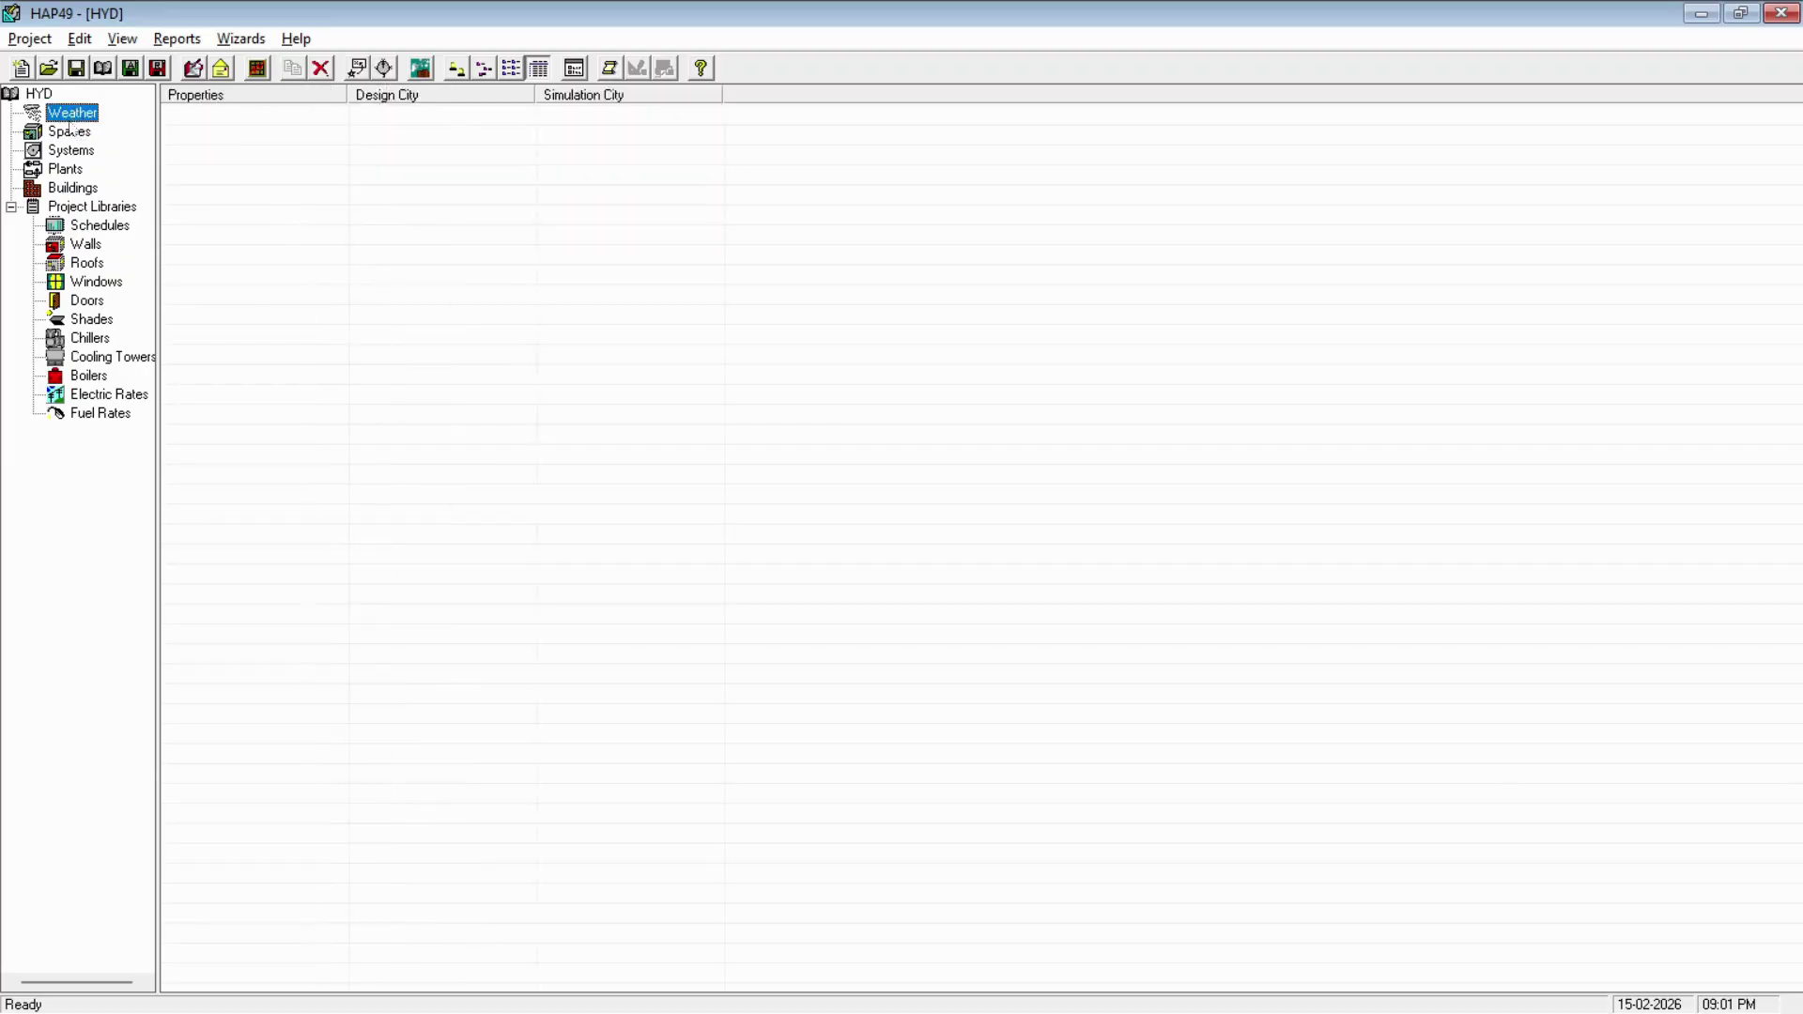
- Open the Office space's properties and display its floor type settings
{"action": "left_click", "coordinate": [69, 132]}
{"action": "double_click", "coordinate": [229, 134]}
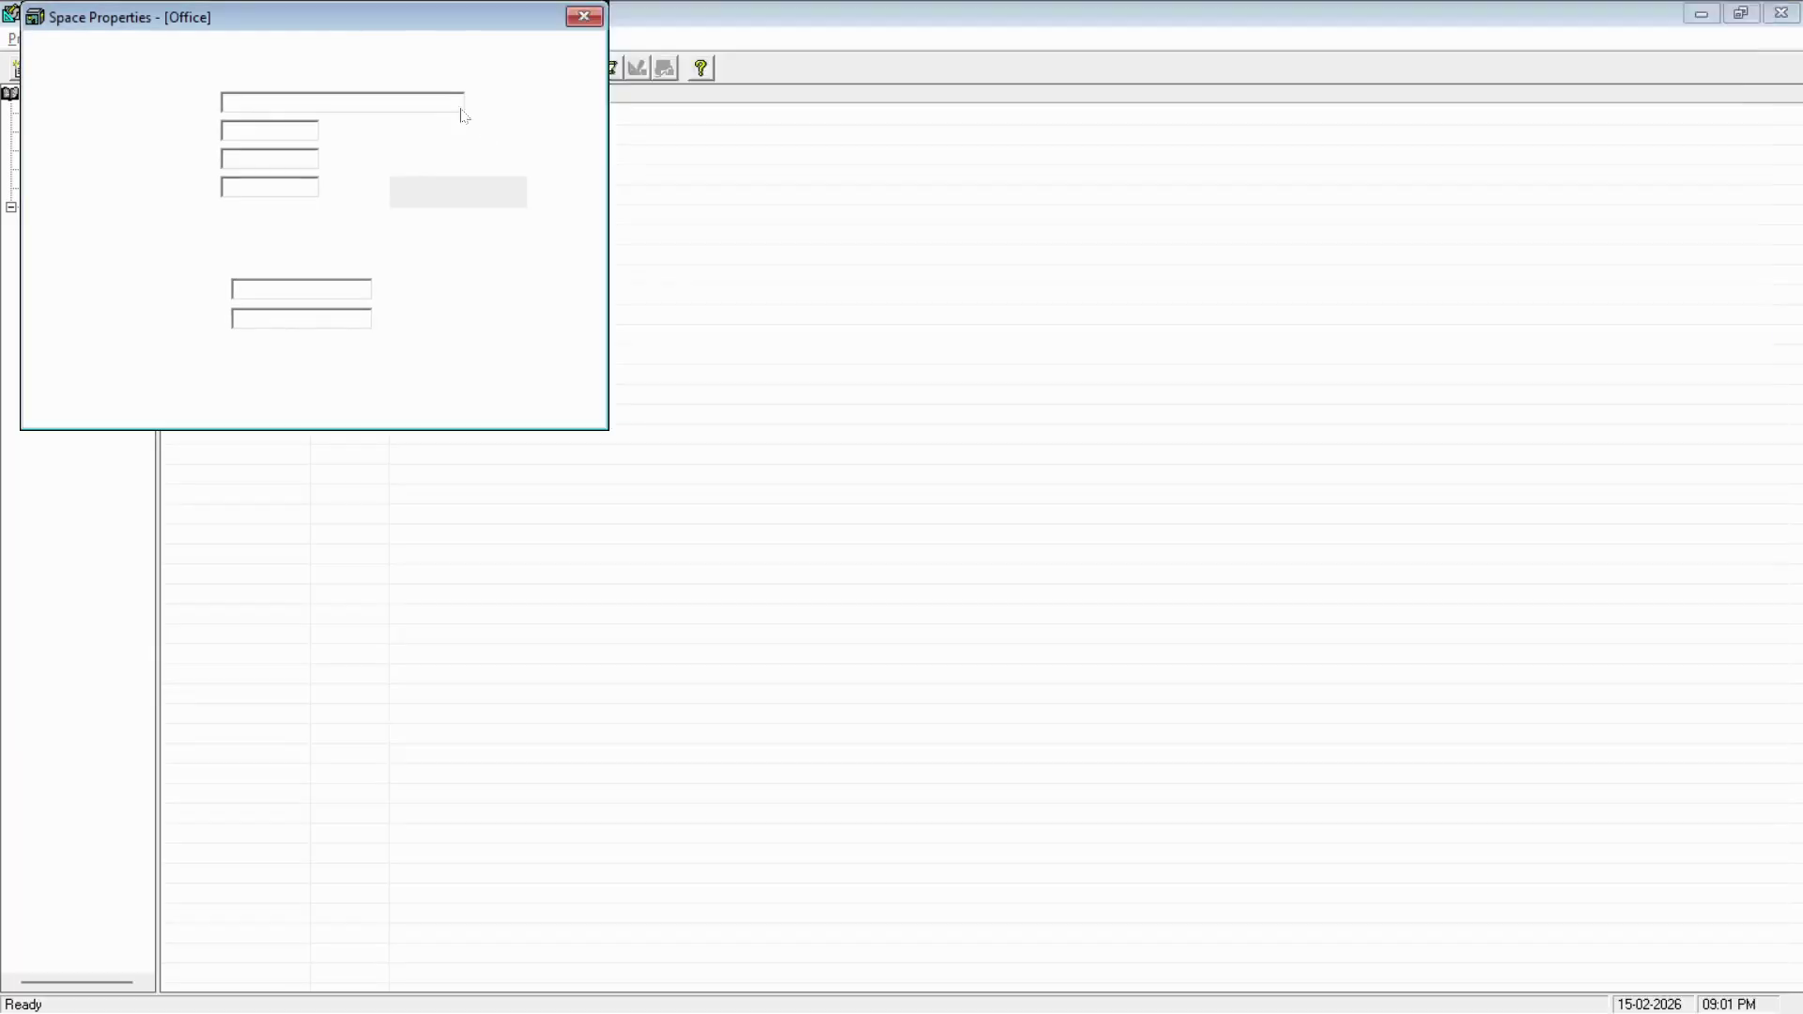
{"action": "left_click_drag", "start_coordinate": [676, 118], "coordinate": [879, 160]}
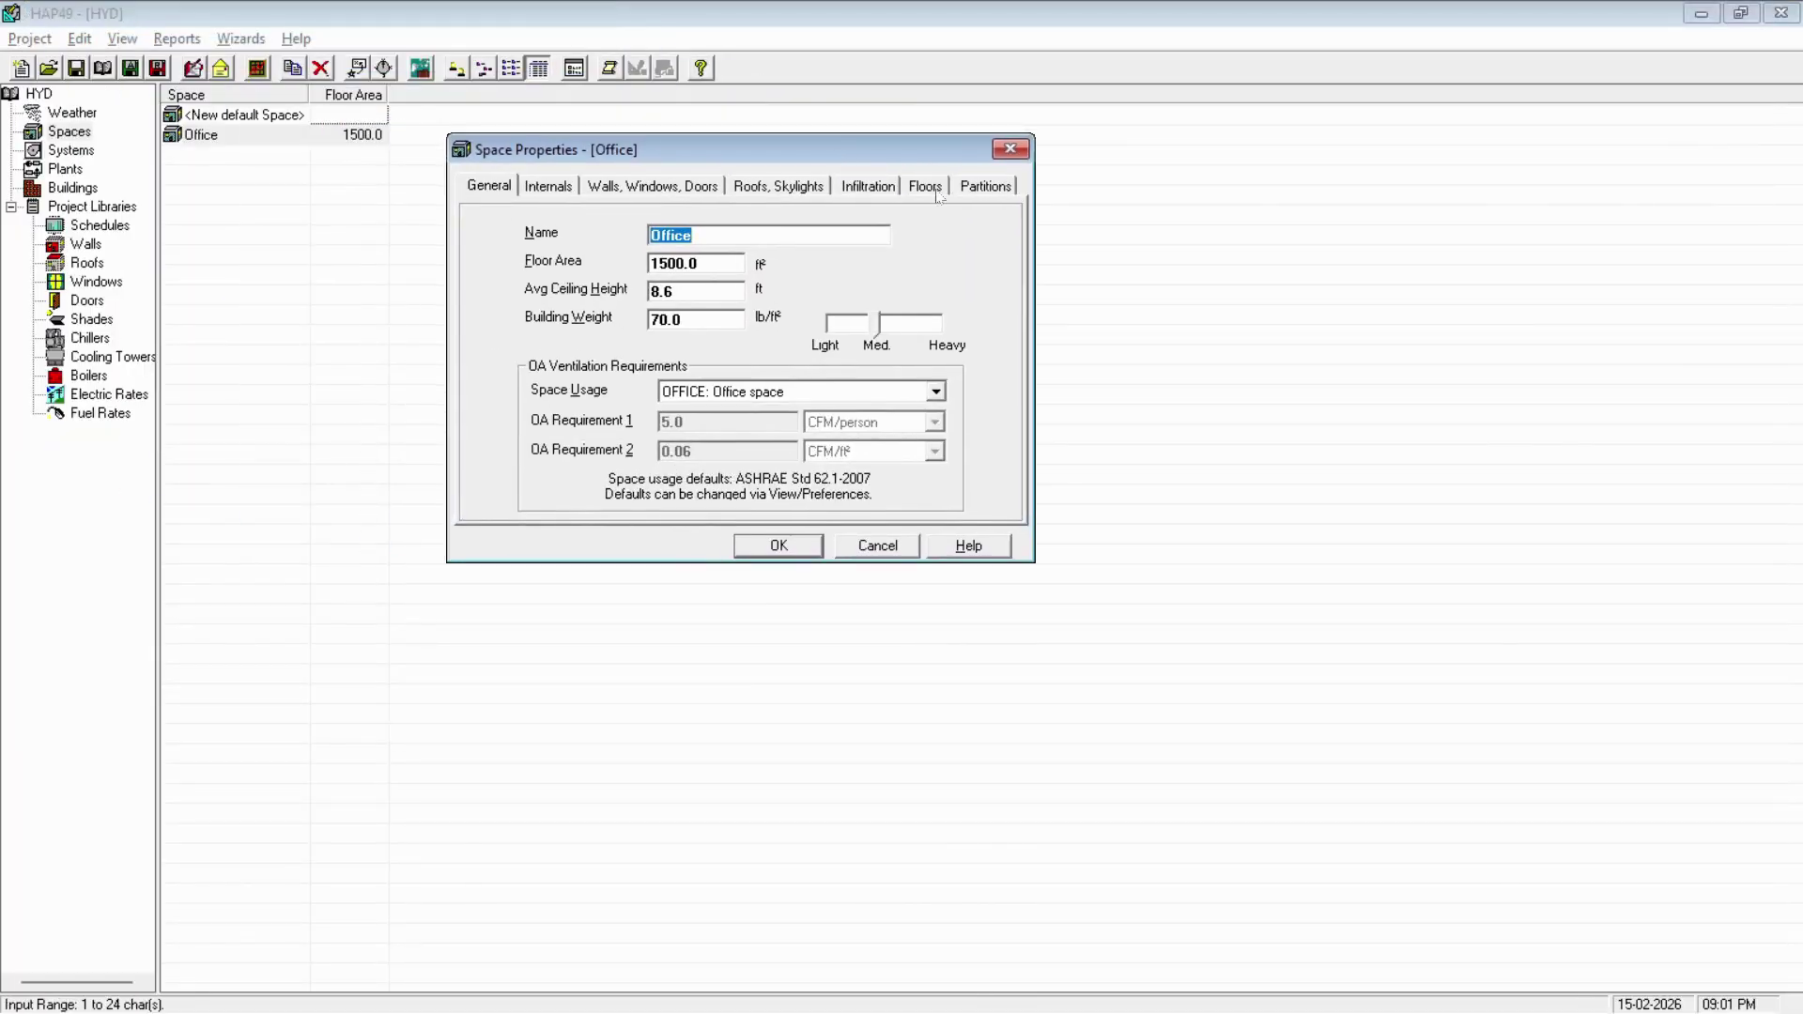
{"action": "left_click", "coordinate": [930, 187]}
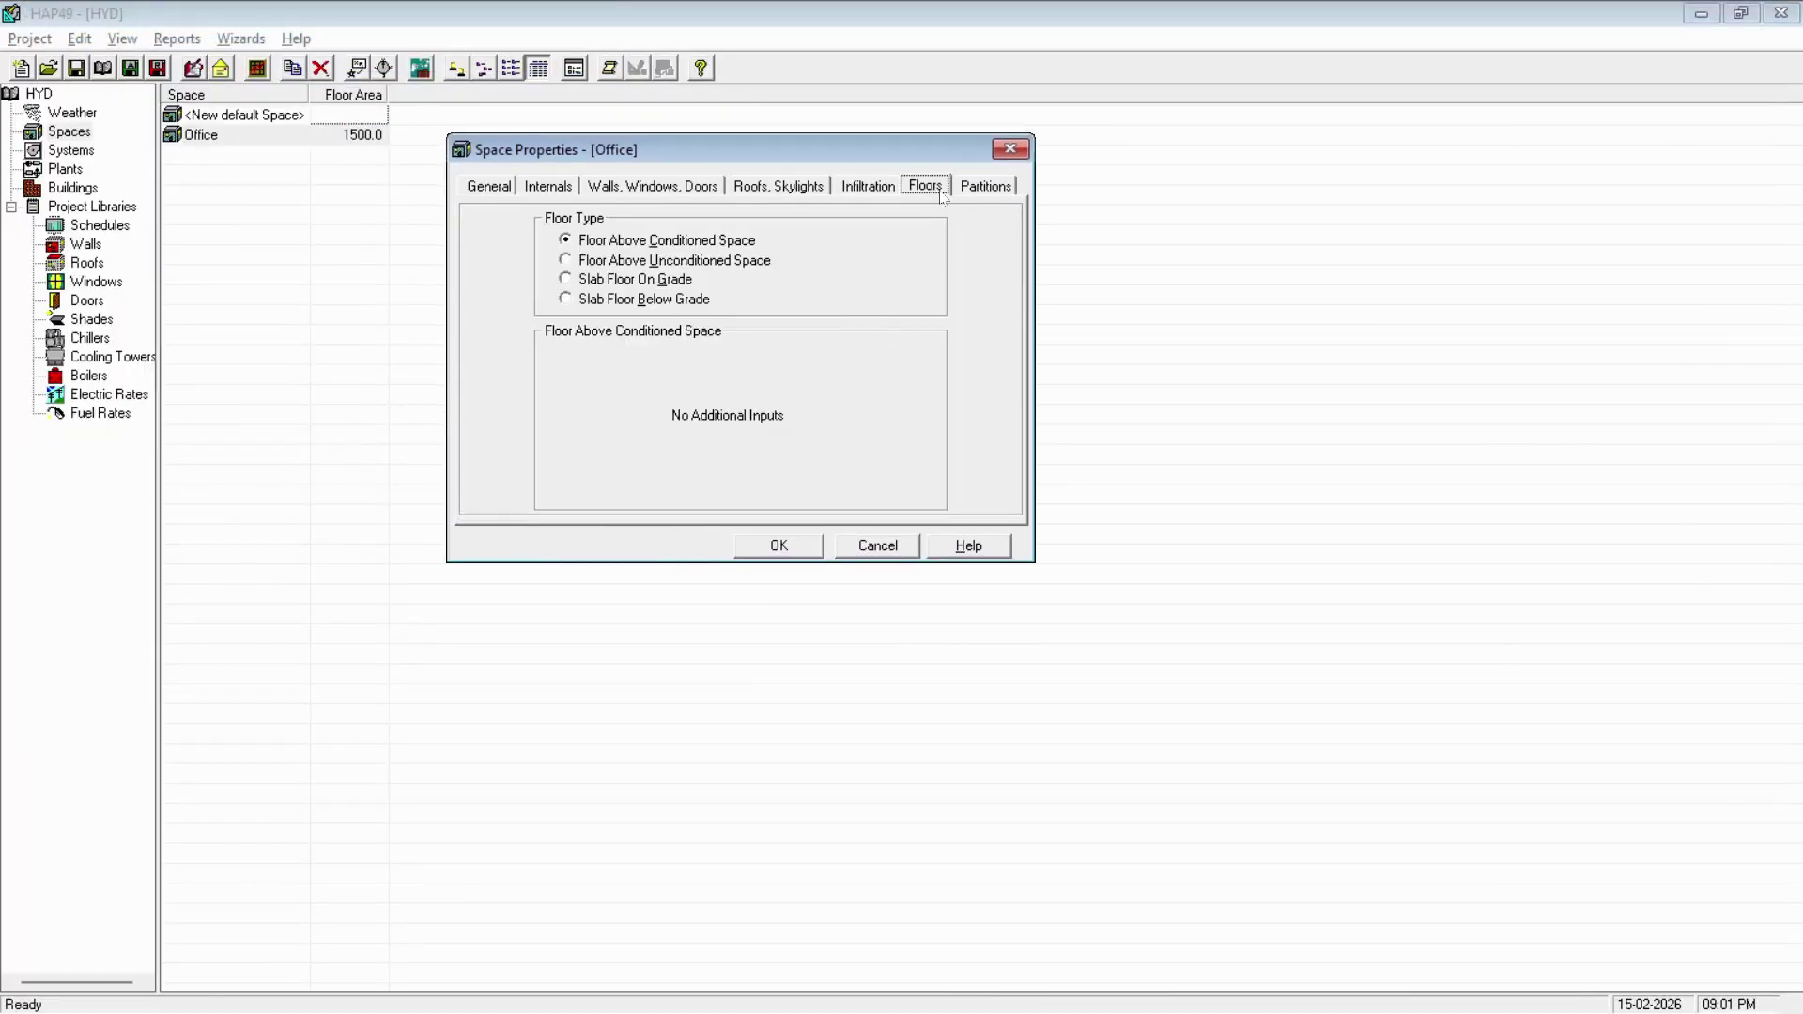
{"action": "left_click", "coordinate": [984, 187]}
{"action": "left_click", "coordinate": [927, 187]}
- Switch to AutoCAD and draw a rectangle about 15'-7" by 11'-0 3/4" in the empty area beside the U value note
{"action": "key", "text": "alt+Tab"}
{"action": "key", "text": "alt+Tab"}
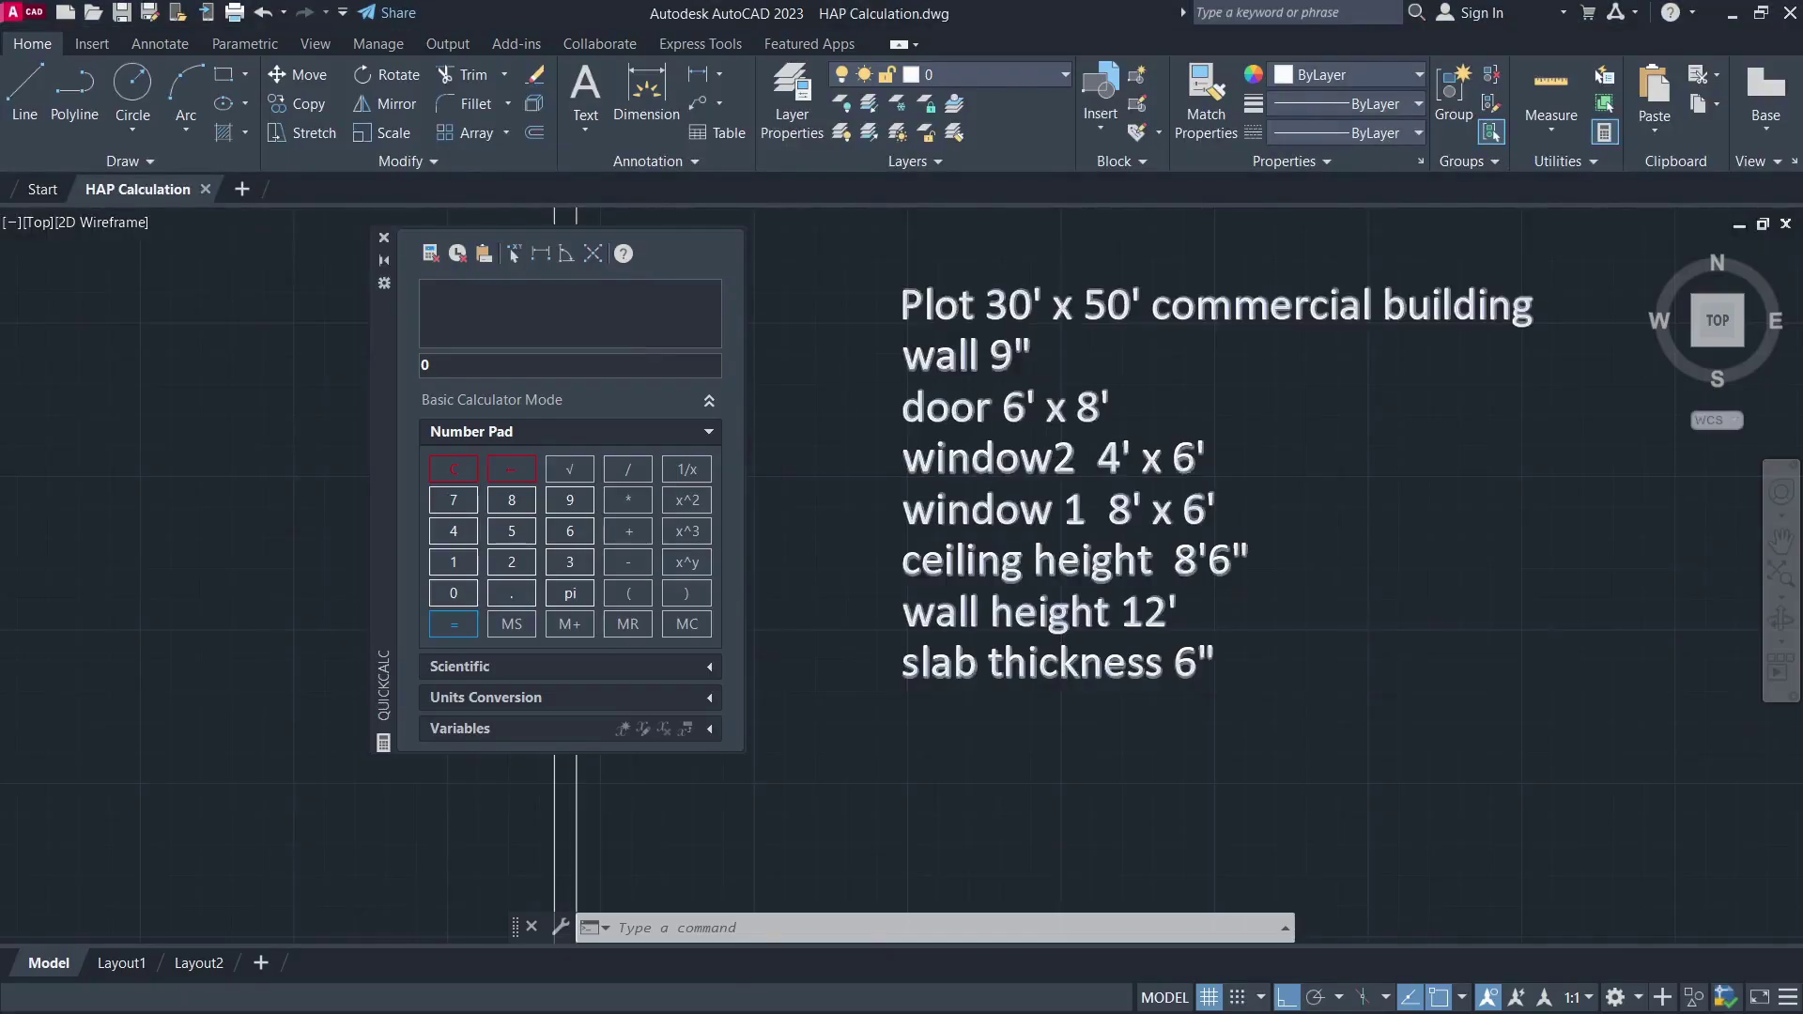
{"action": "scroll", "coordinate": [1000, 479], "scroll_direction": "down", "scroll_amount": 8}
{"action": "left_click_drag", "start_coordinate": [1179, 488], "coordinate": [1132, 481]}
{"action": "scroll", "coordinate": [1133, 481], "scroll_direction": "up", "scroll_amount": 4}
{"action": "type", "text": "rec"}
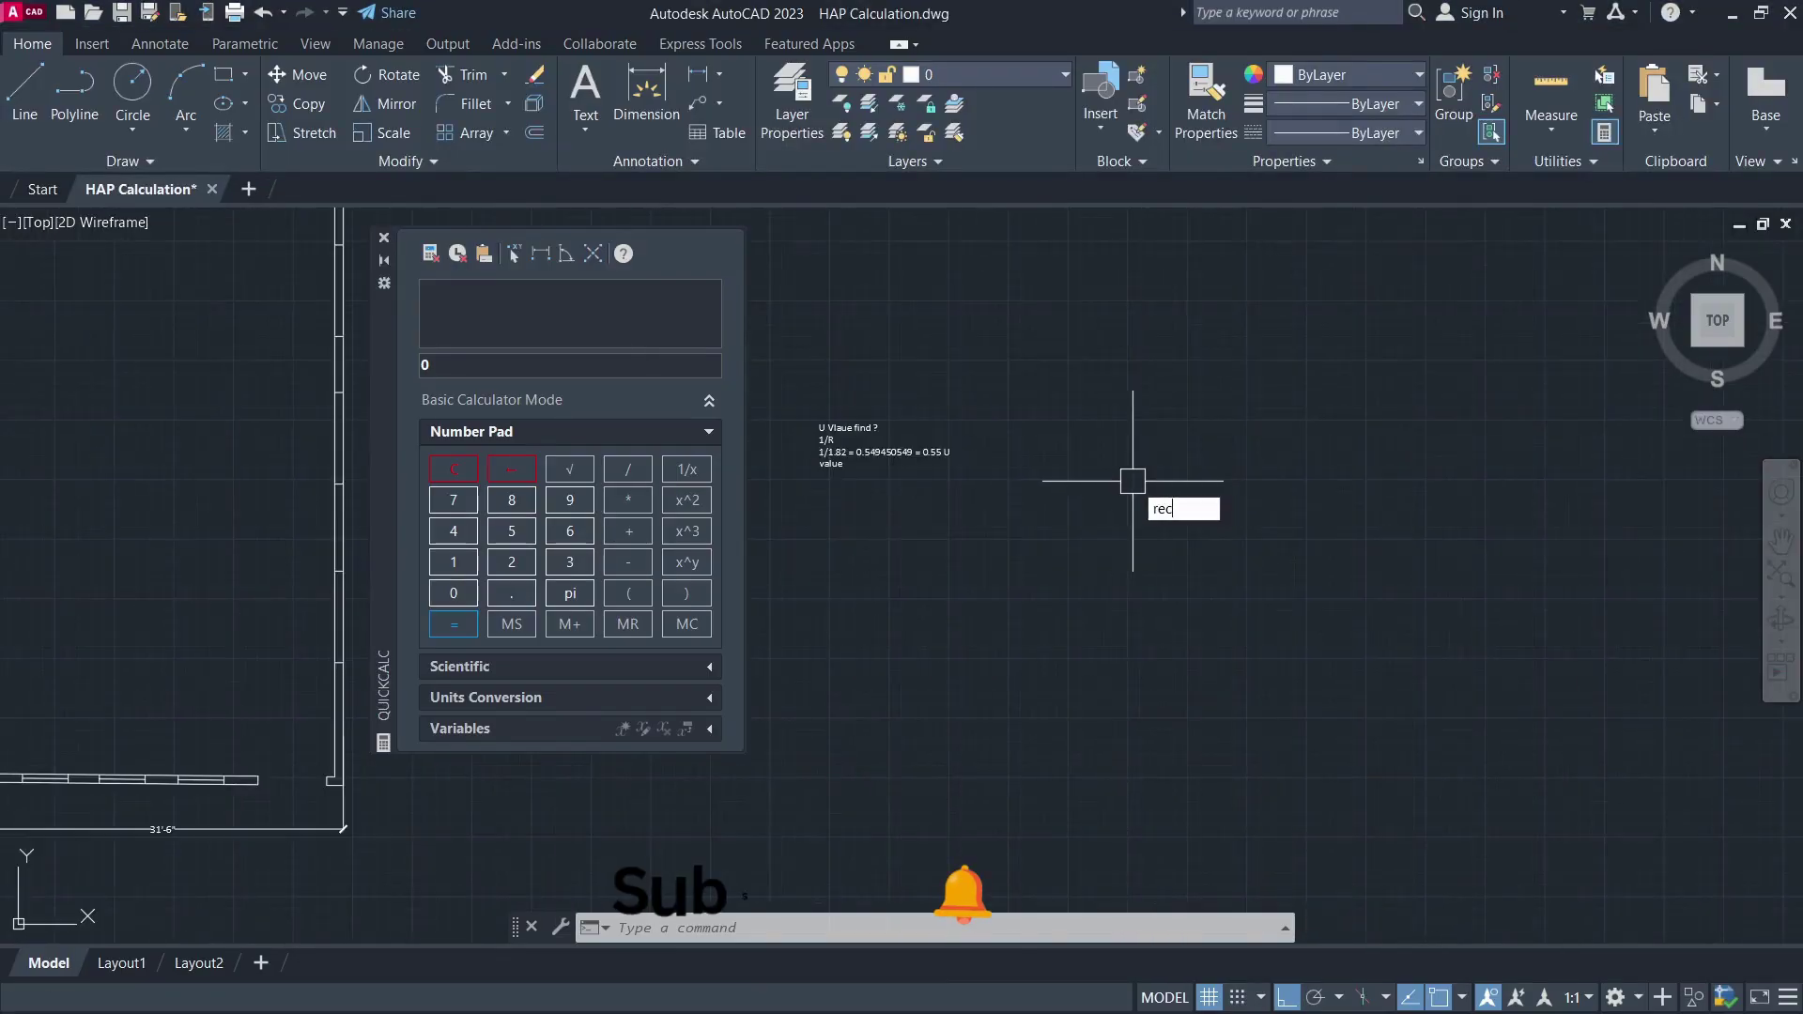
{"action": "key", "text": "Return"}
{"action": "left_click", "coordinate": [1057, 430]}
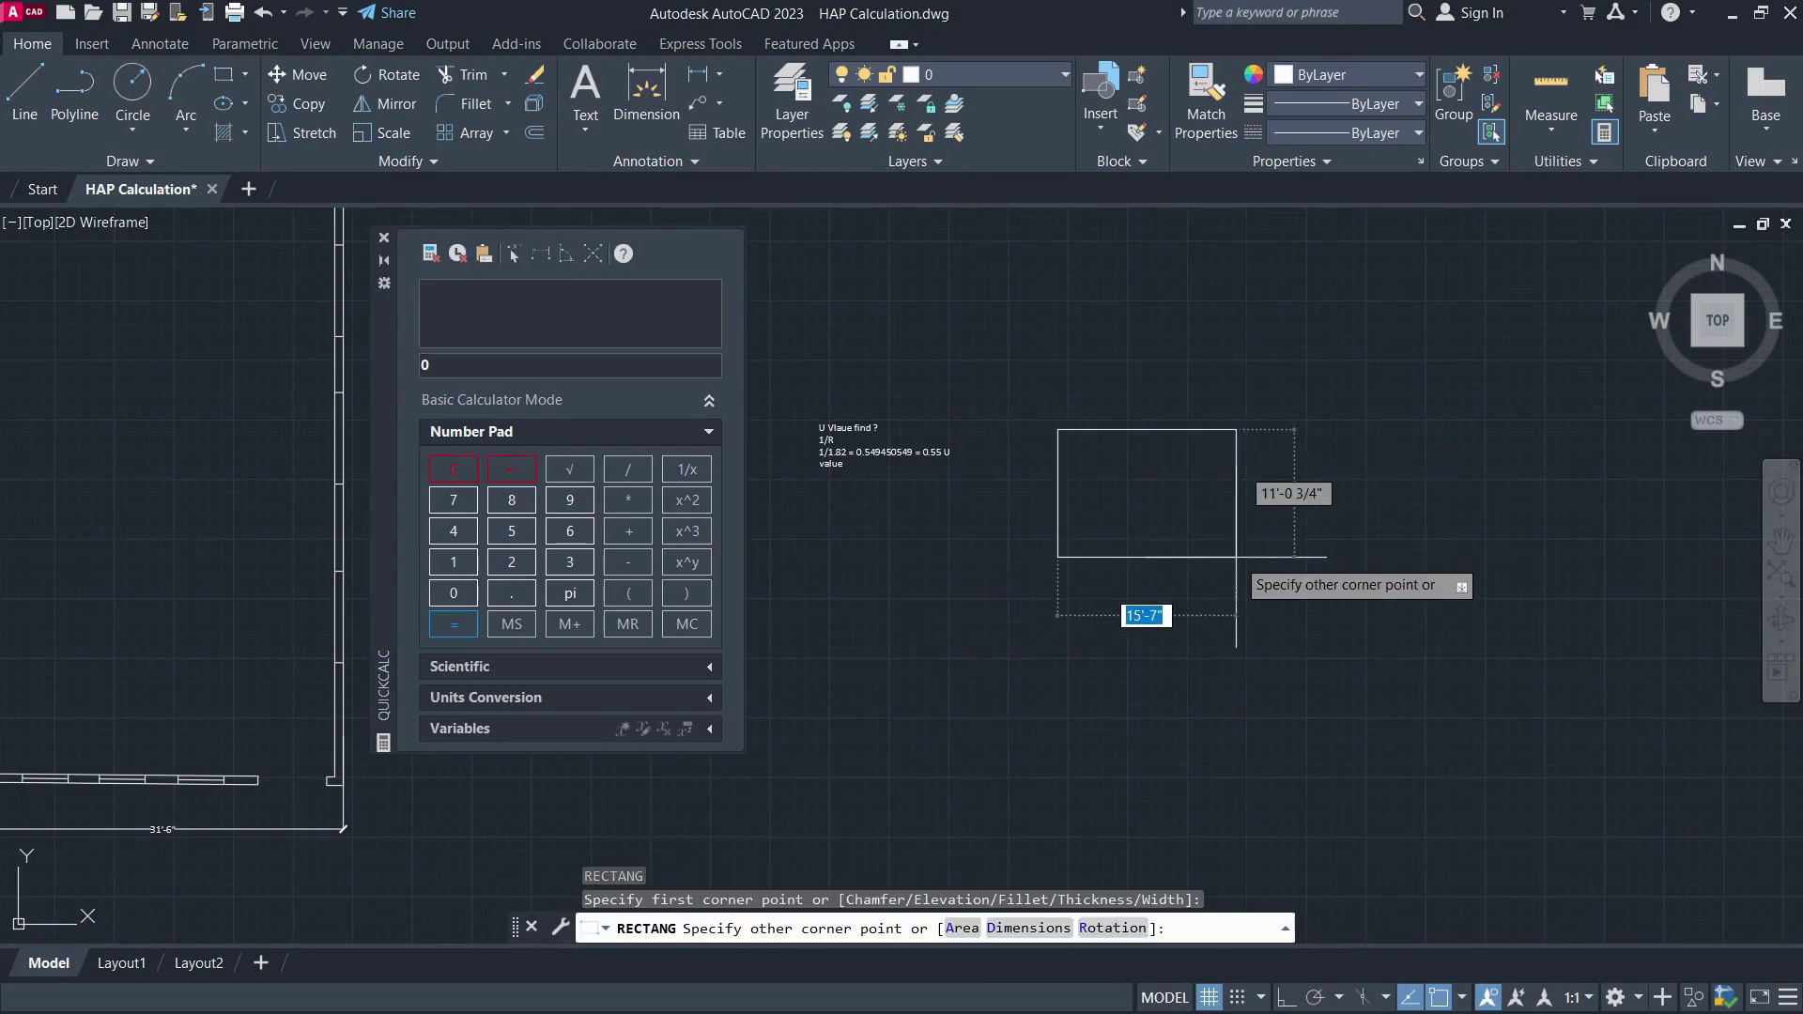
{"action": "left_click", "coordinate": [1236, 558]}
{"action": "left_click_drag", "start_coordinate": [1398, 529], "coordinate": [1302, 531]}
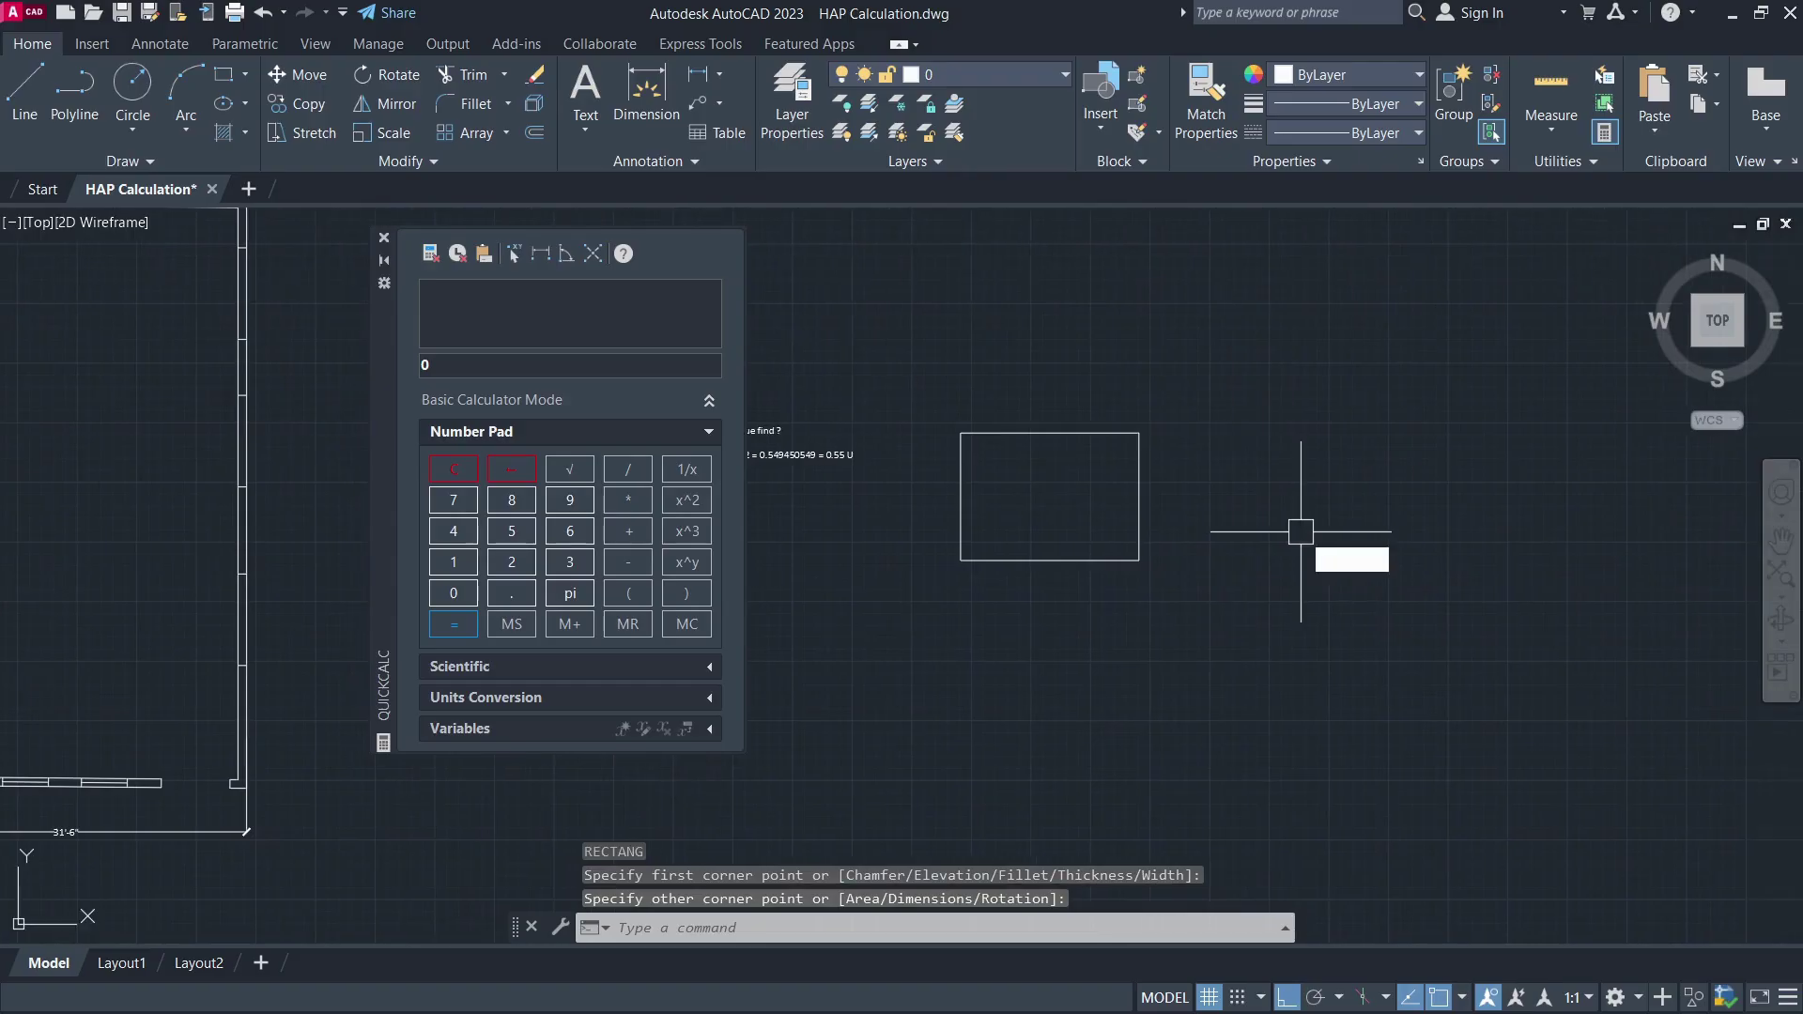
{"action": "key", "text": "Return"}
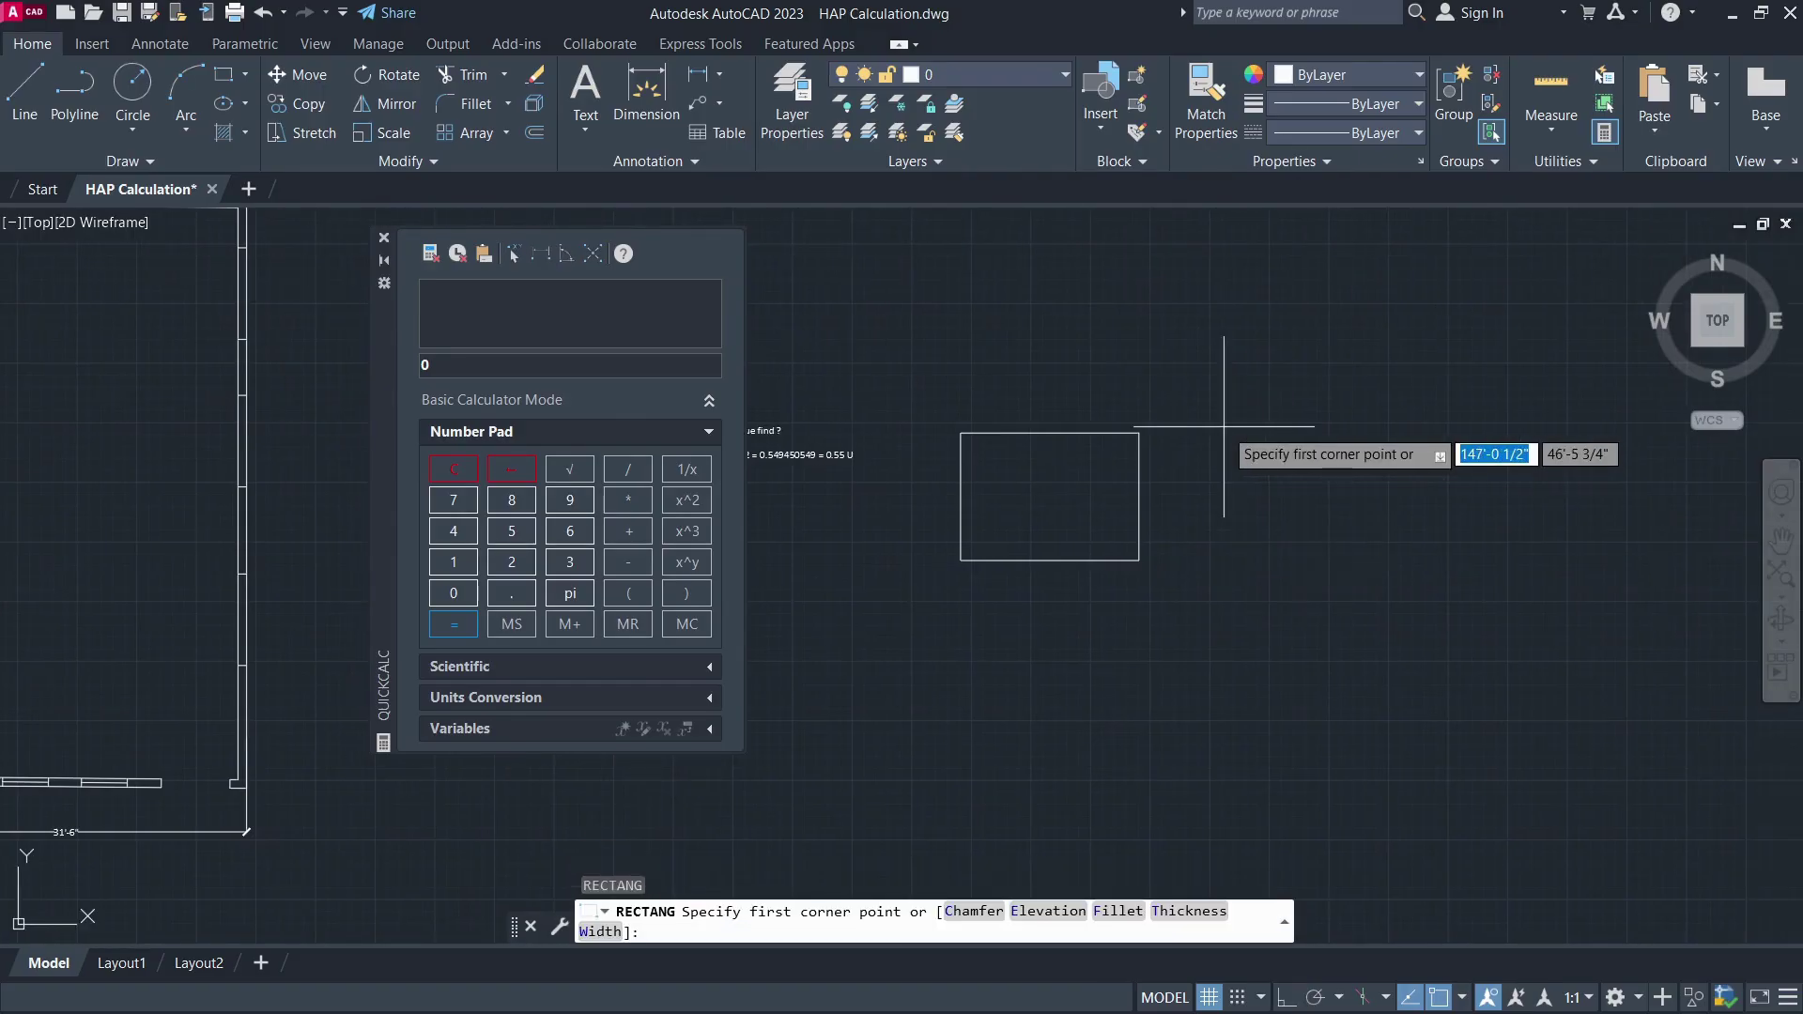
{"action": "key", "text": "Escape"}
- Copy the rectangle three times horizontally to make a row of four evenly spaced rectangles
{"action": "left_click", "coordinate": [1212, 511]}
{"action": "left_click", "coordinate": [1016, 495]}
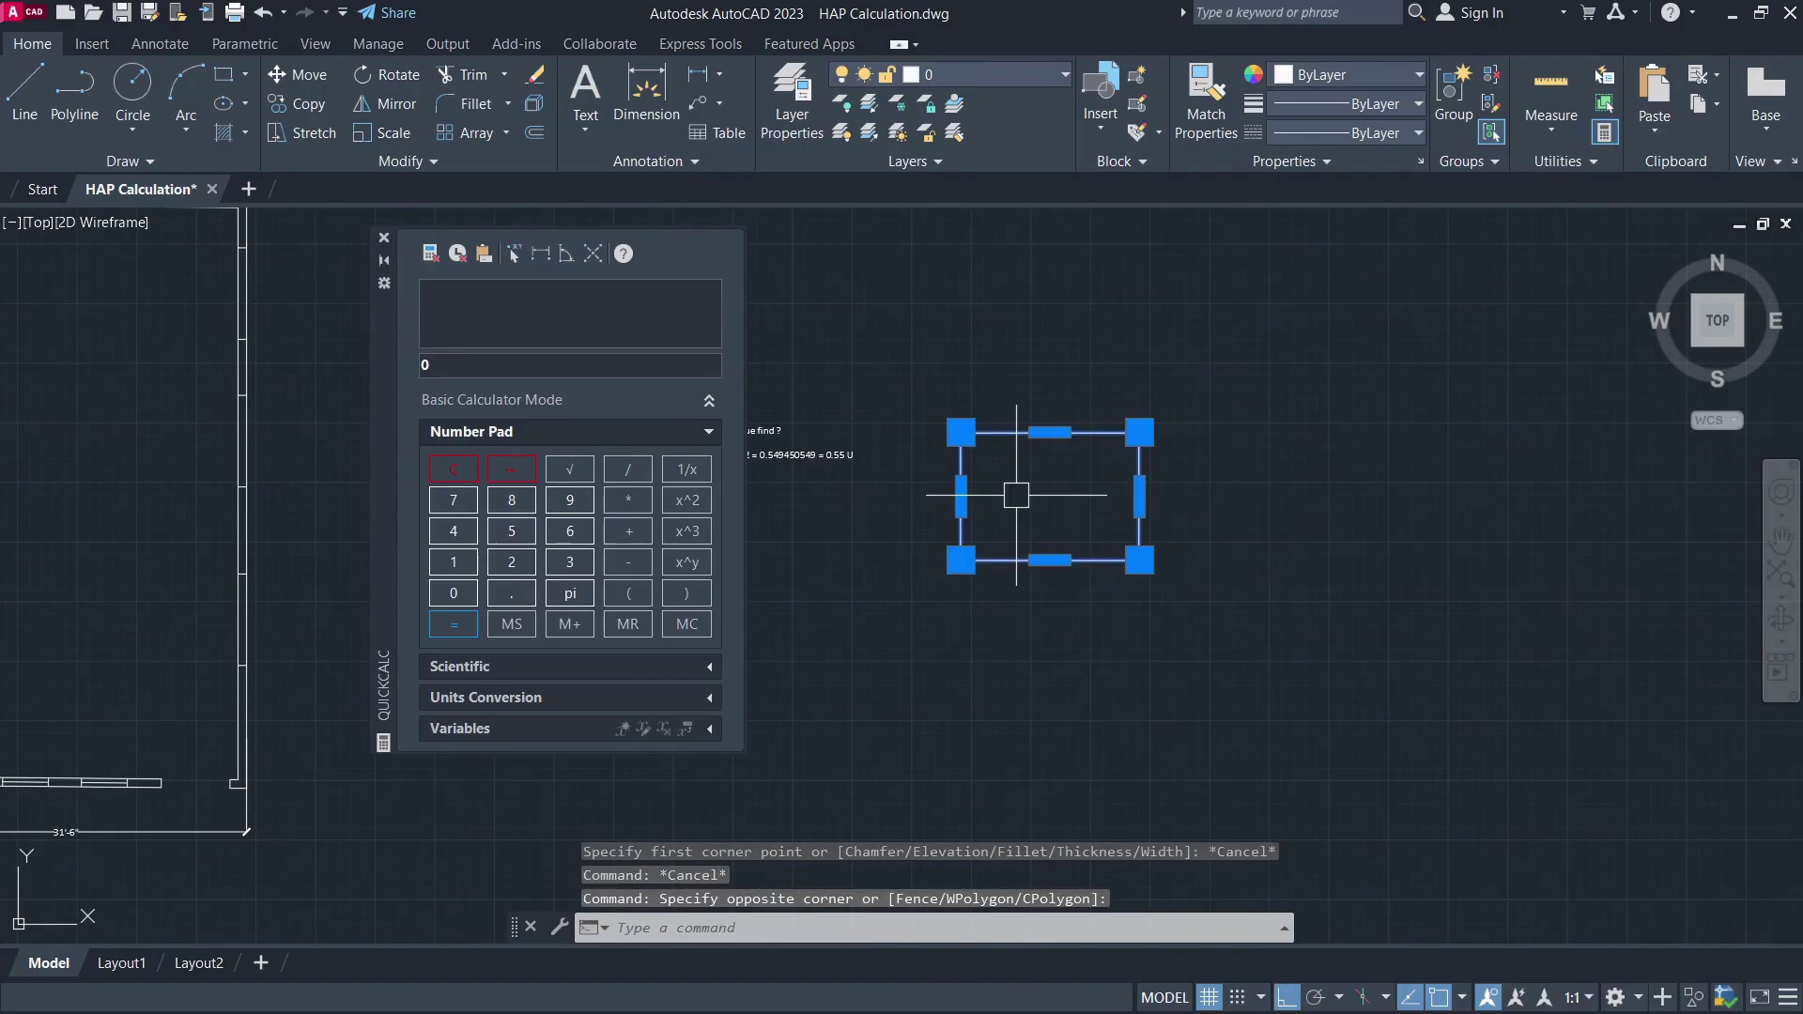
{"action": "type", "text": "co"}
{"action": "key", "text": "Return"}
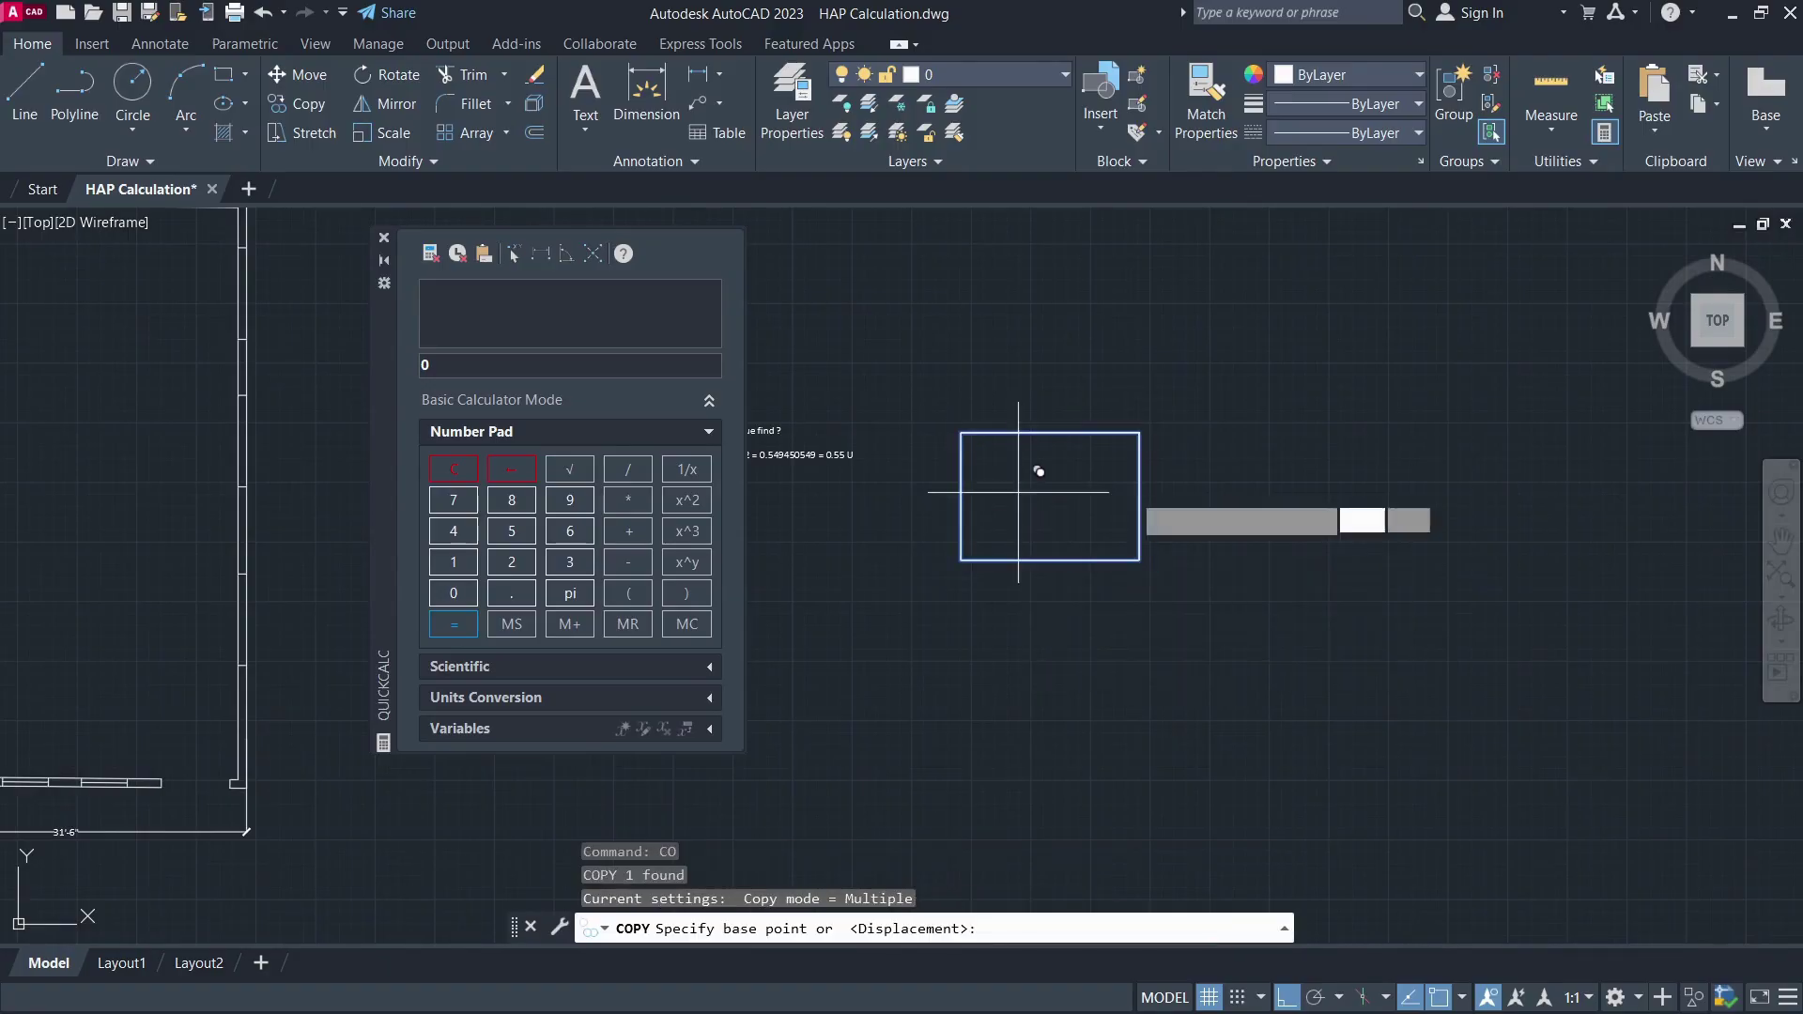
{"action": "left_click", "coordinate": [1016, 492]}
{"action": "left_click", "coordinate": [1312, 483]}
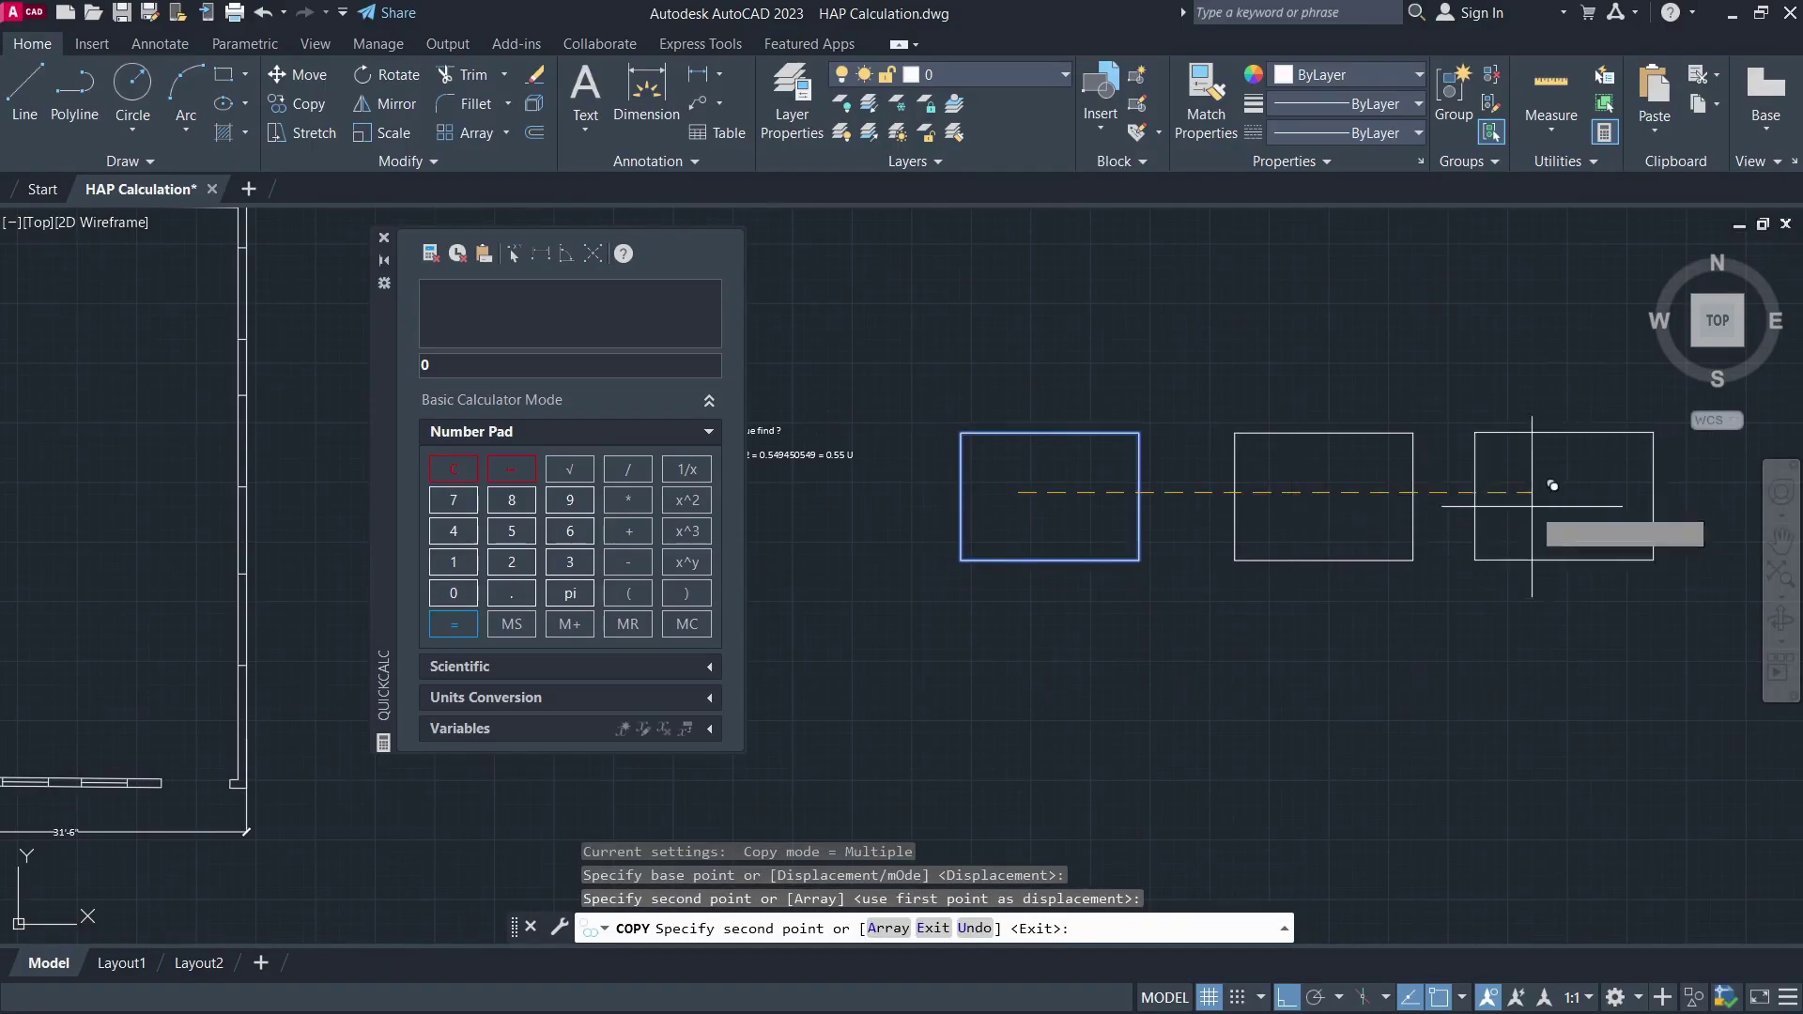
{"action": "left_click", "coordinate": [1562, 535]}
{"action": "left_click_drag", "start_coordinate": [1563, 539], "coordinate": [1191, 558]}
{"action": "left_click", "coordinate": [1480, 511]}
{"action": "key", "text": "Escape"}
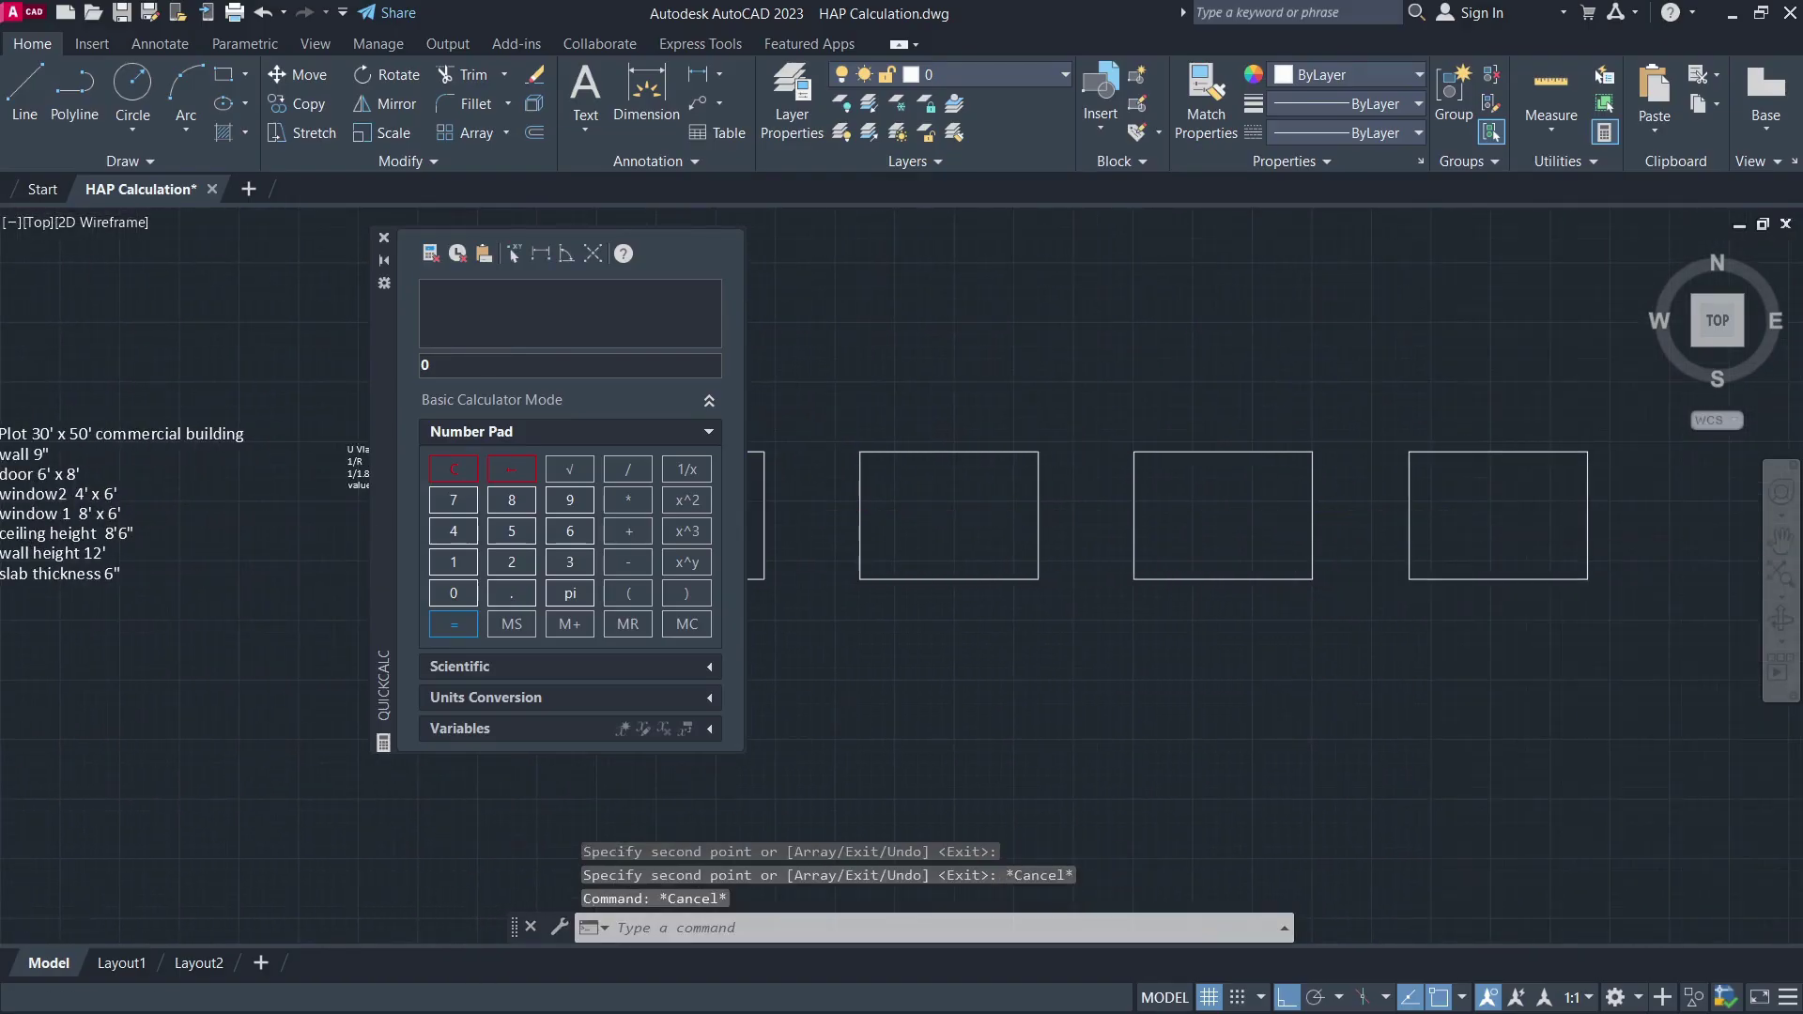
- Close the QuickCalc calculator and bring the row of four rectangles into view
{"action": "scroll", "coordinate": [1469, 526], "scroll_direction": "down", "scroll_amount": 4}
{"action": "scroll", "coordinate": [1259, 546], "scroll_direction": "up", "scroll_amount": 2}
{"action": "middle_click", "coordinate": [1259, 546]}
{"action": "scroll", "coordinate": [1259, 546], "scroll_direction": "down", "scroll_amount": 3}
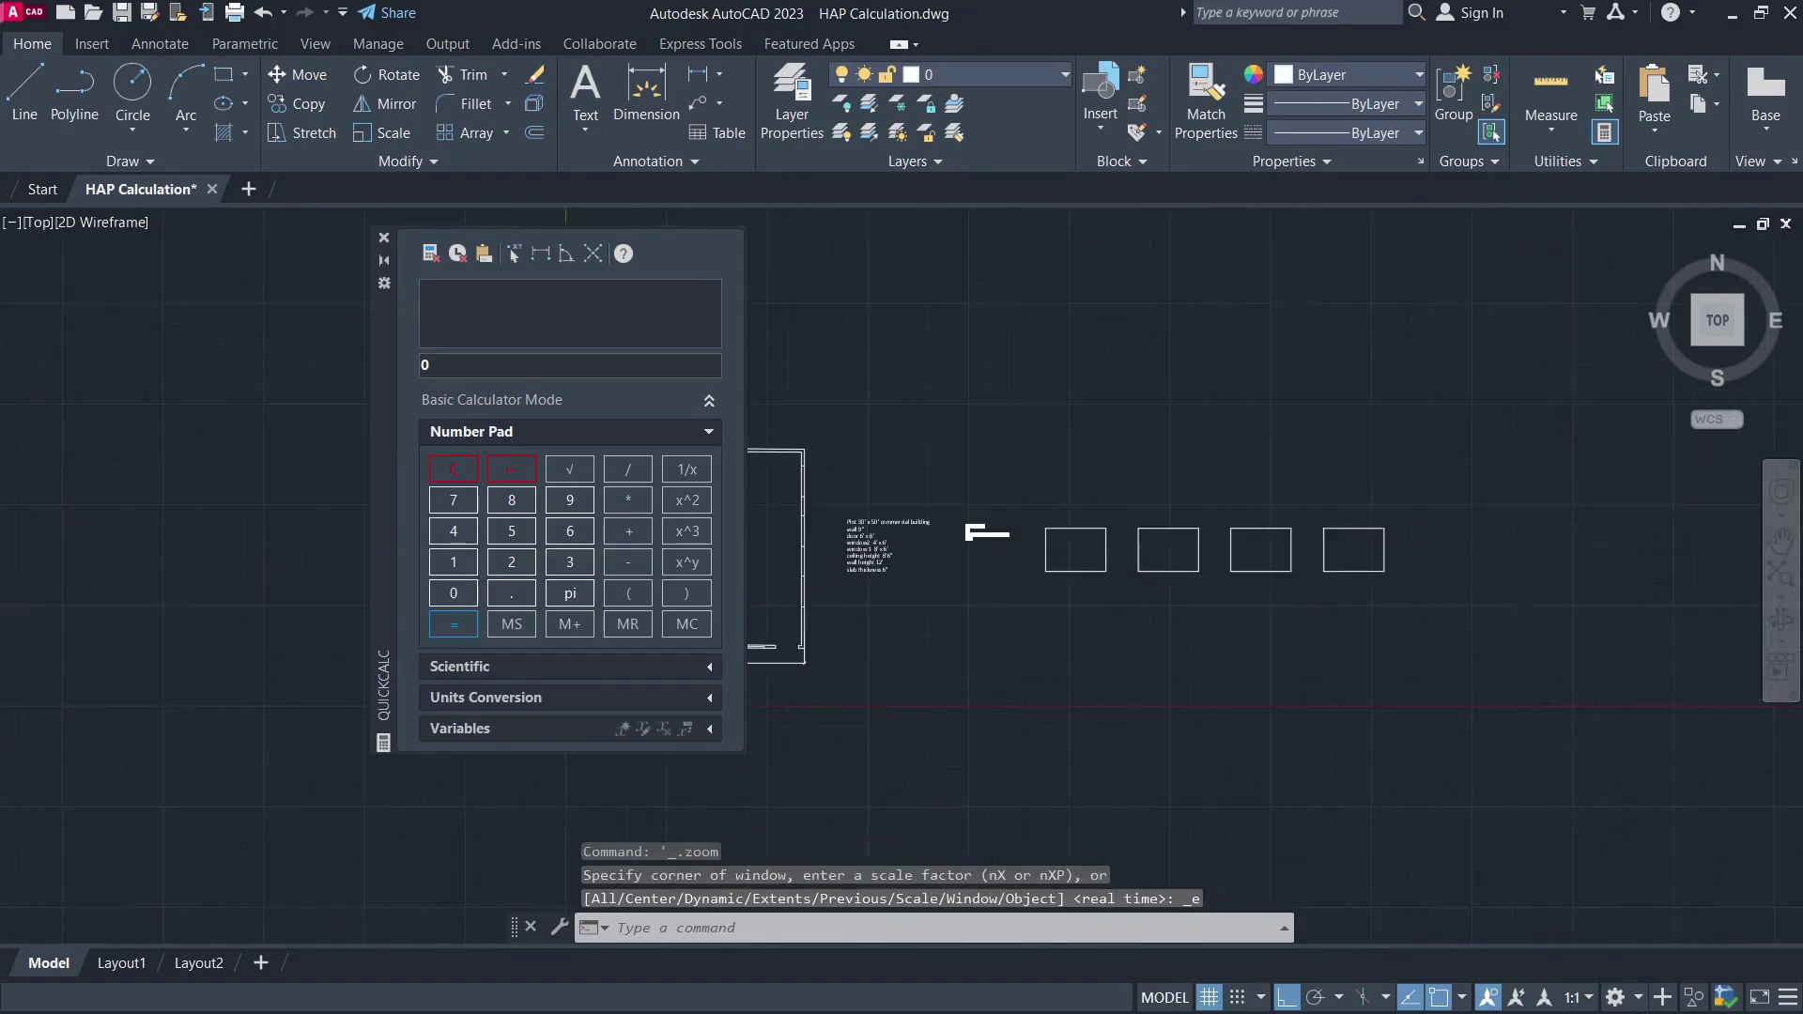
{"action": "scroll", "coordinate": [1259, 546], "scroll_direction": "up", "scroll_amount": 3}
{"action": "scroll", "coordinate": [920, 573], "scroll_direction": "down", "scroll_amount": 2}
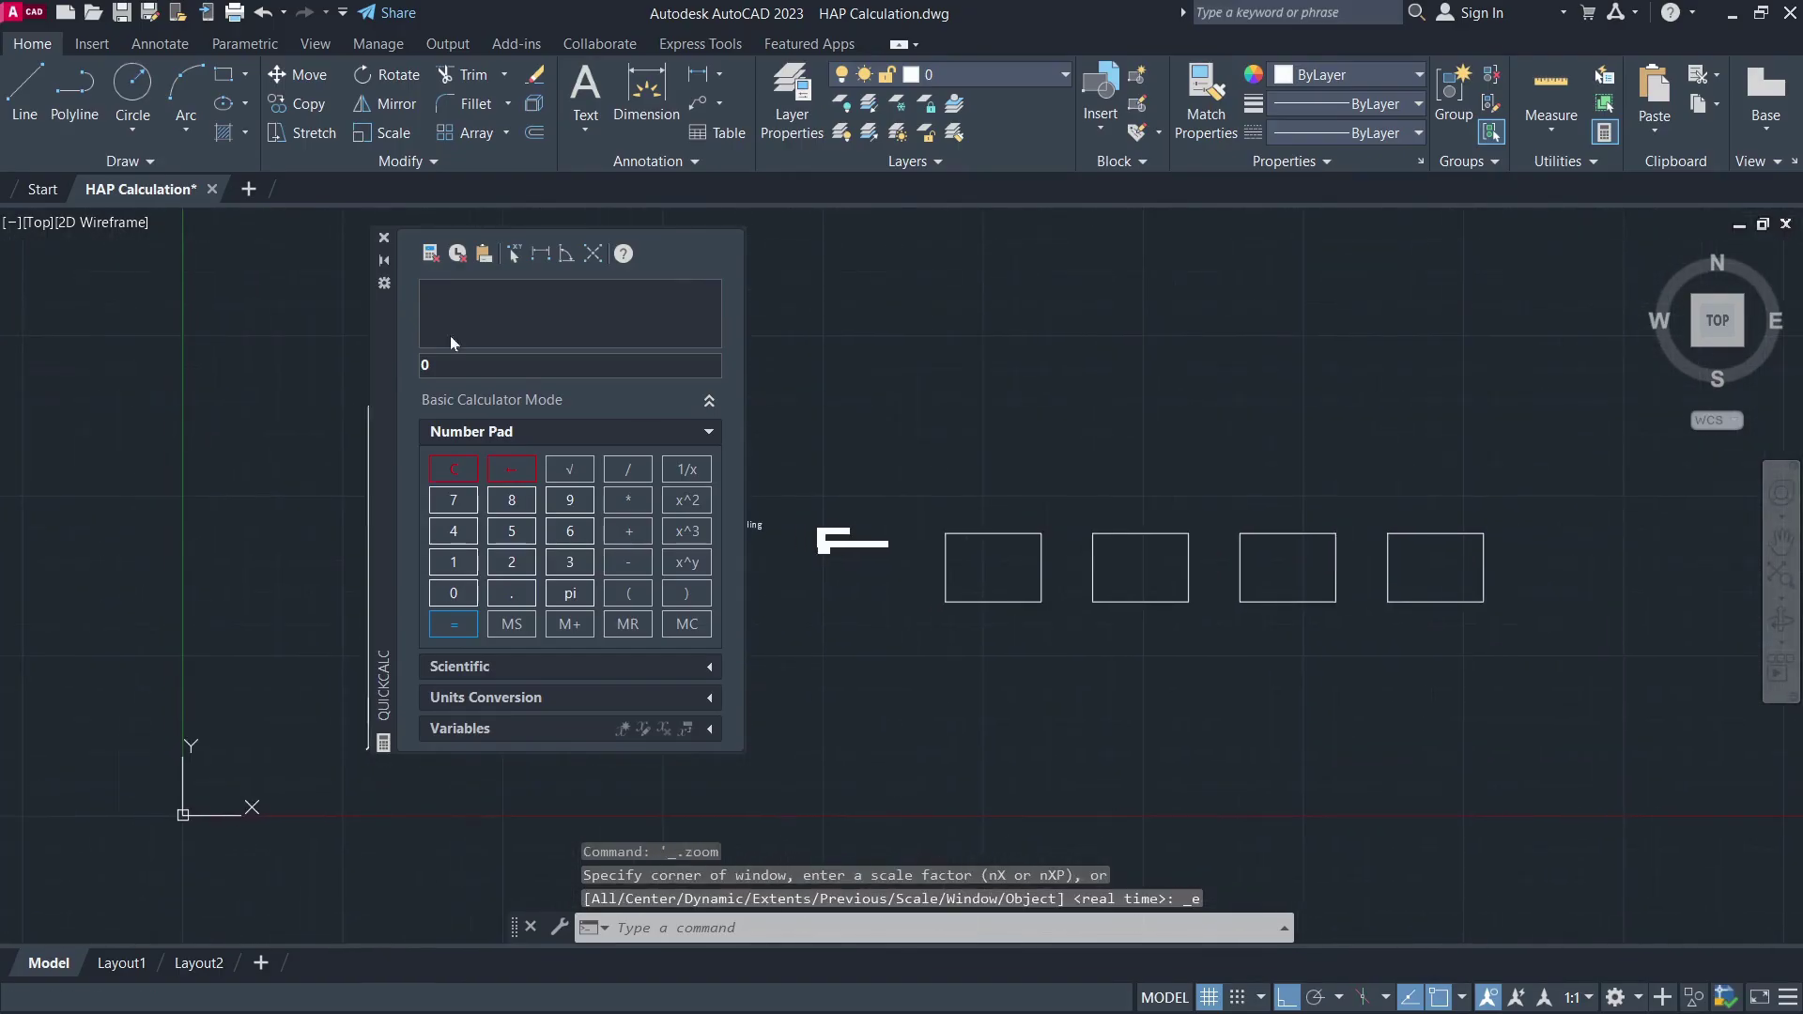
{"action": "left_click", "coordinate": [383, 238]}
{"action": "scroll", "coordinate": [1123, 553], "scroll_direction": "up", "scroll_amount": 2}
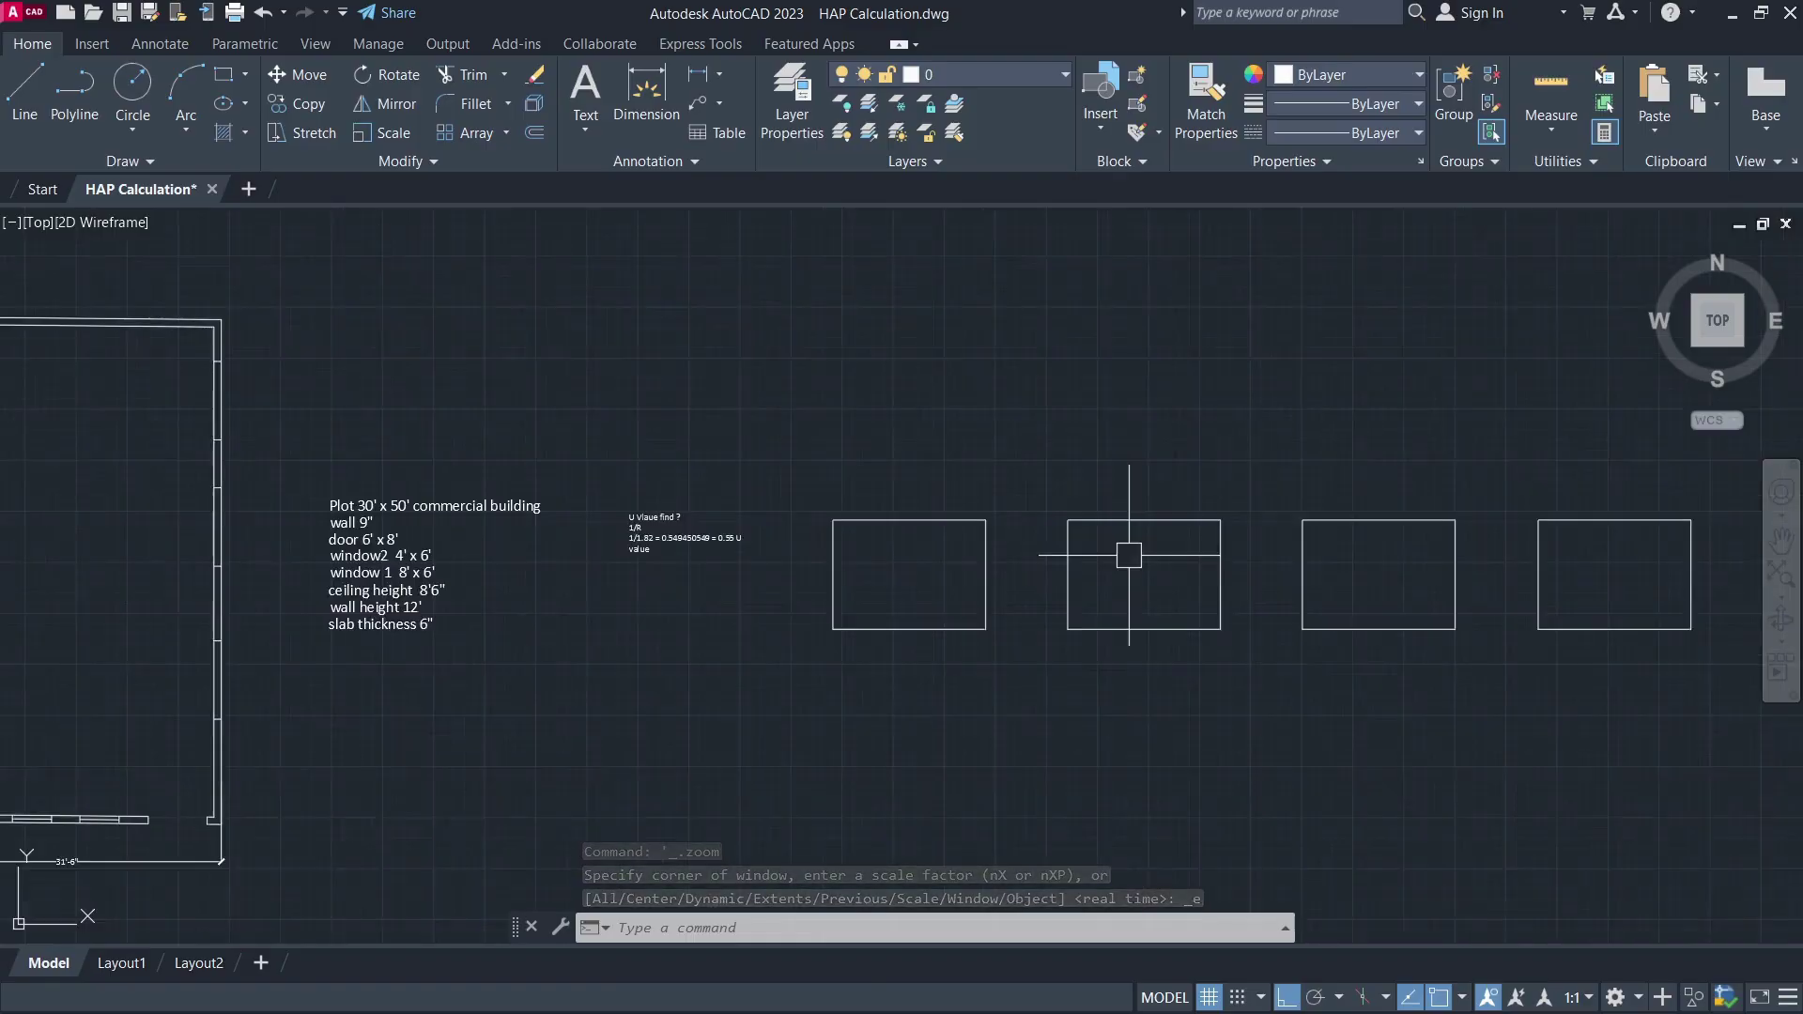
{"action": "left_click_drag", "start_coordinate": [1007, 538], "coordinate": [998, 536]}
{"action": "scroll", "coordinate": [887, 561], "scroll_direction": "up", "scroll_amount": 2}
{"action": "left_click_drag", "start_coordinate": [888, 562], "coordinate": [561, 567]}
- Review the Office space's floor type options in HAP and return to the AutoCAD drawing
{"action": "key", "text": "alt+Tab"}
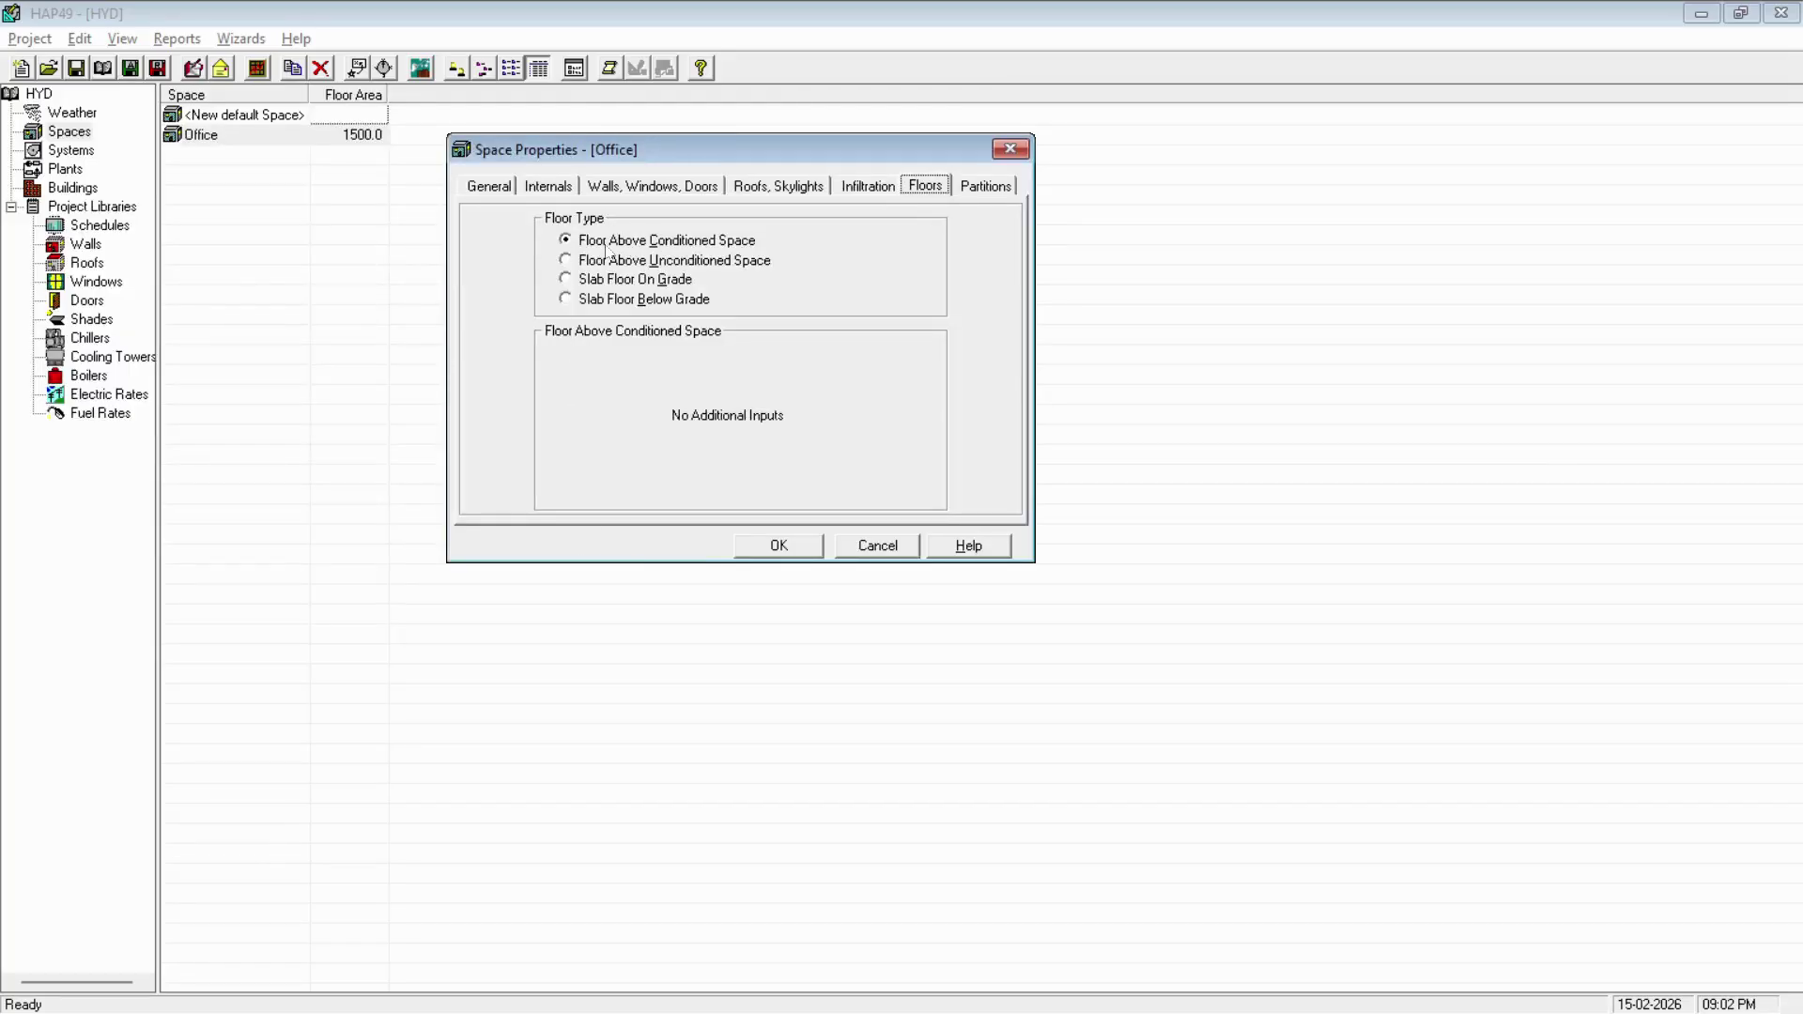
{"action": "key", "text": "alt+Tab"}
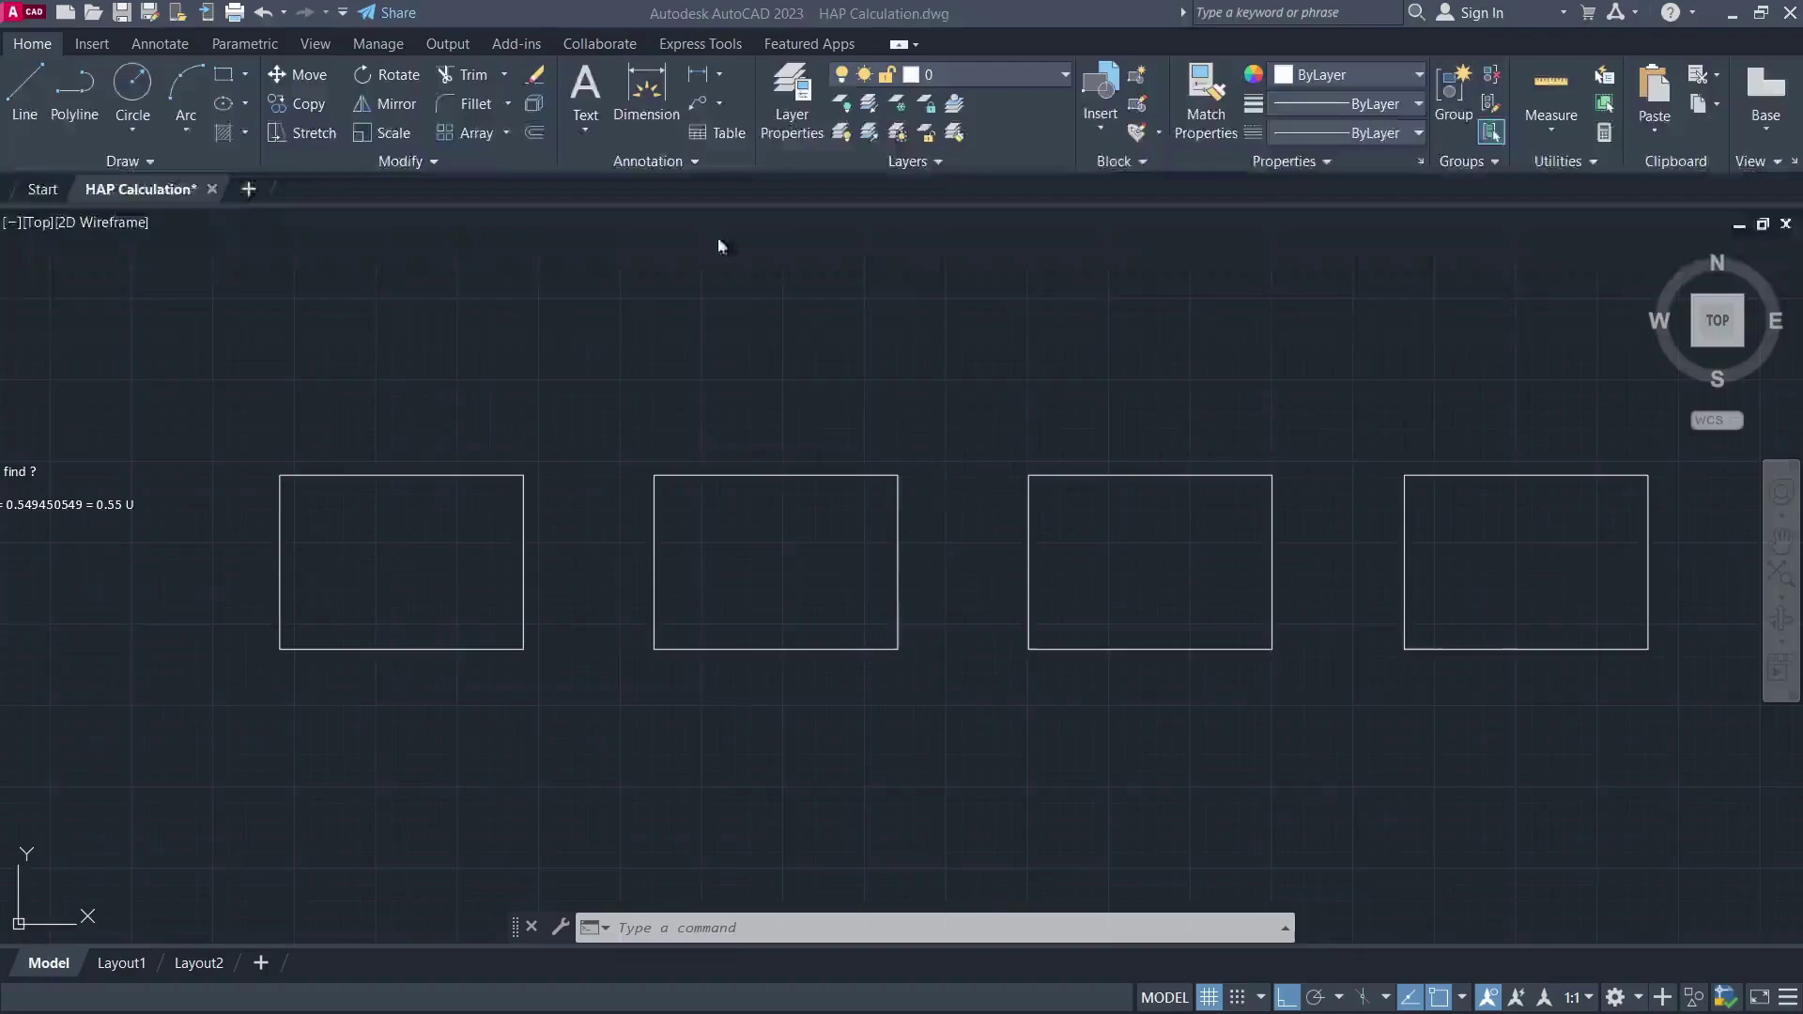
{"action": "left_click_drag", "start_coordinate": [592, 507], "coordinate": [907, 434]}
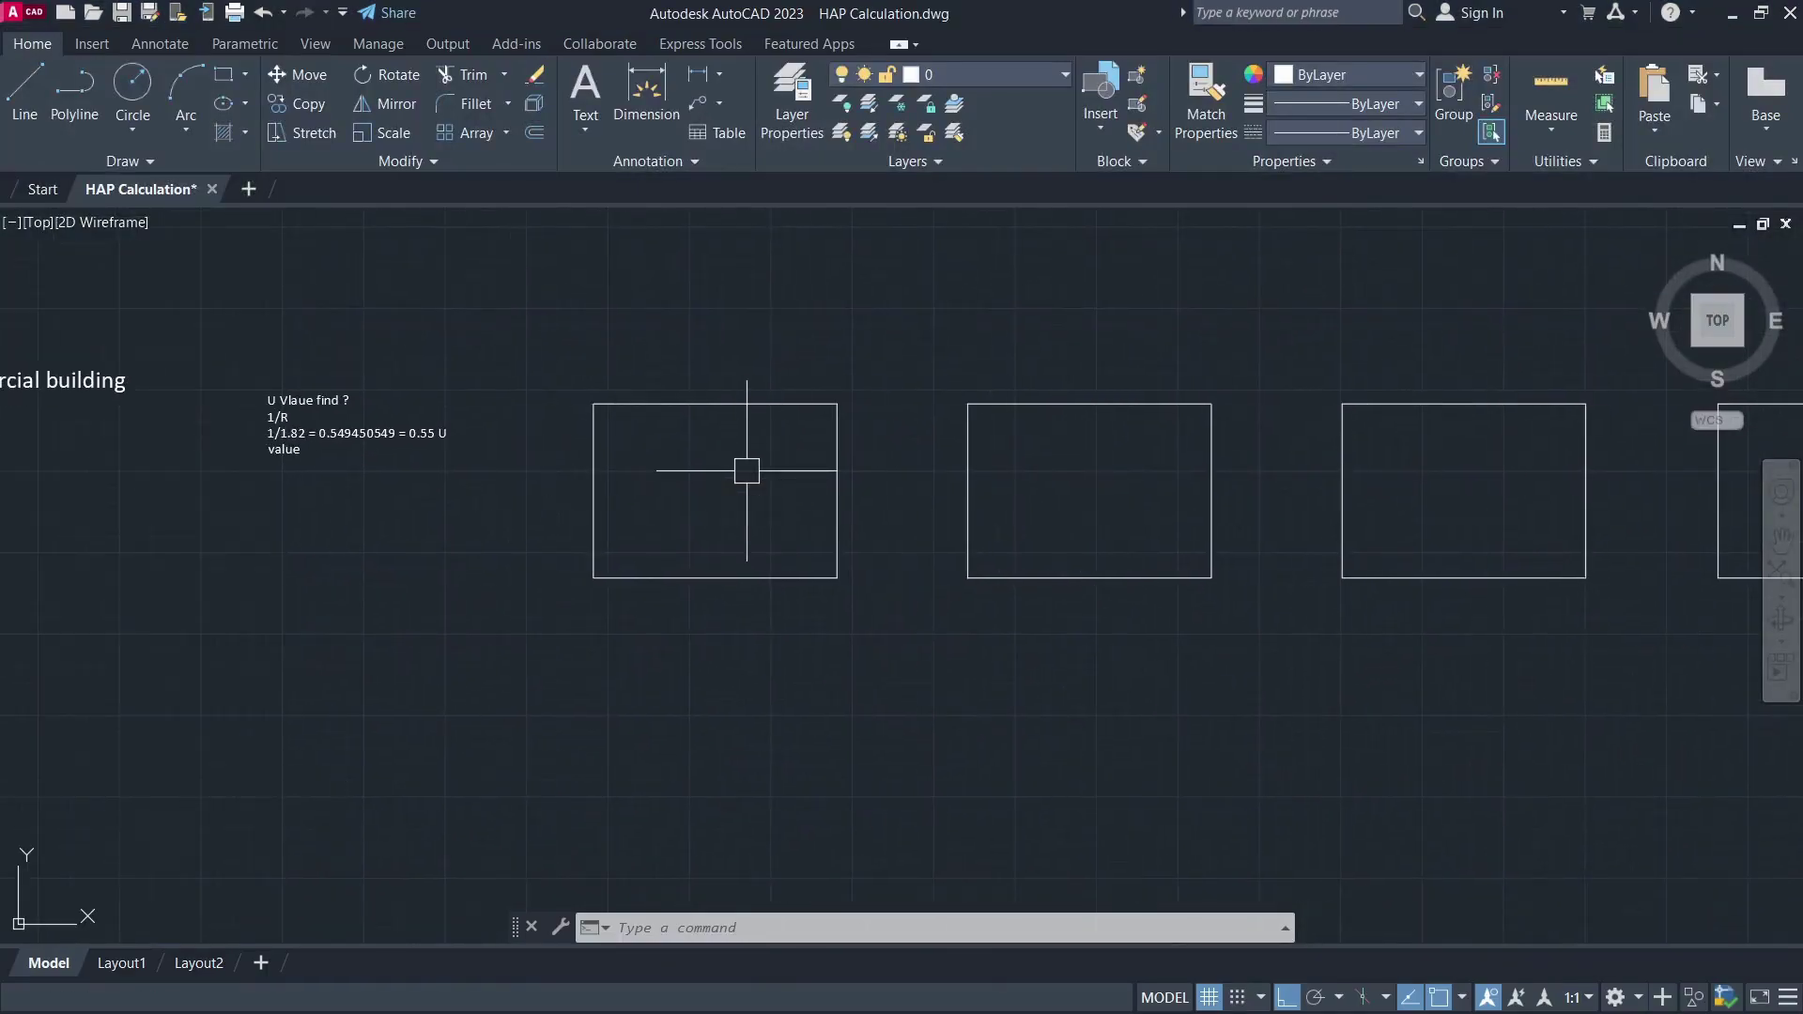
- Draw a horizontal line across the first rectangle between the midpoints of its two vertical sides
{"action": "type", "text": "l"}
{"action": "key", "text": "Return"}
{"action": "left_click", "coordinate": [593, 490]}
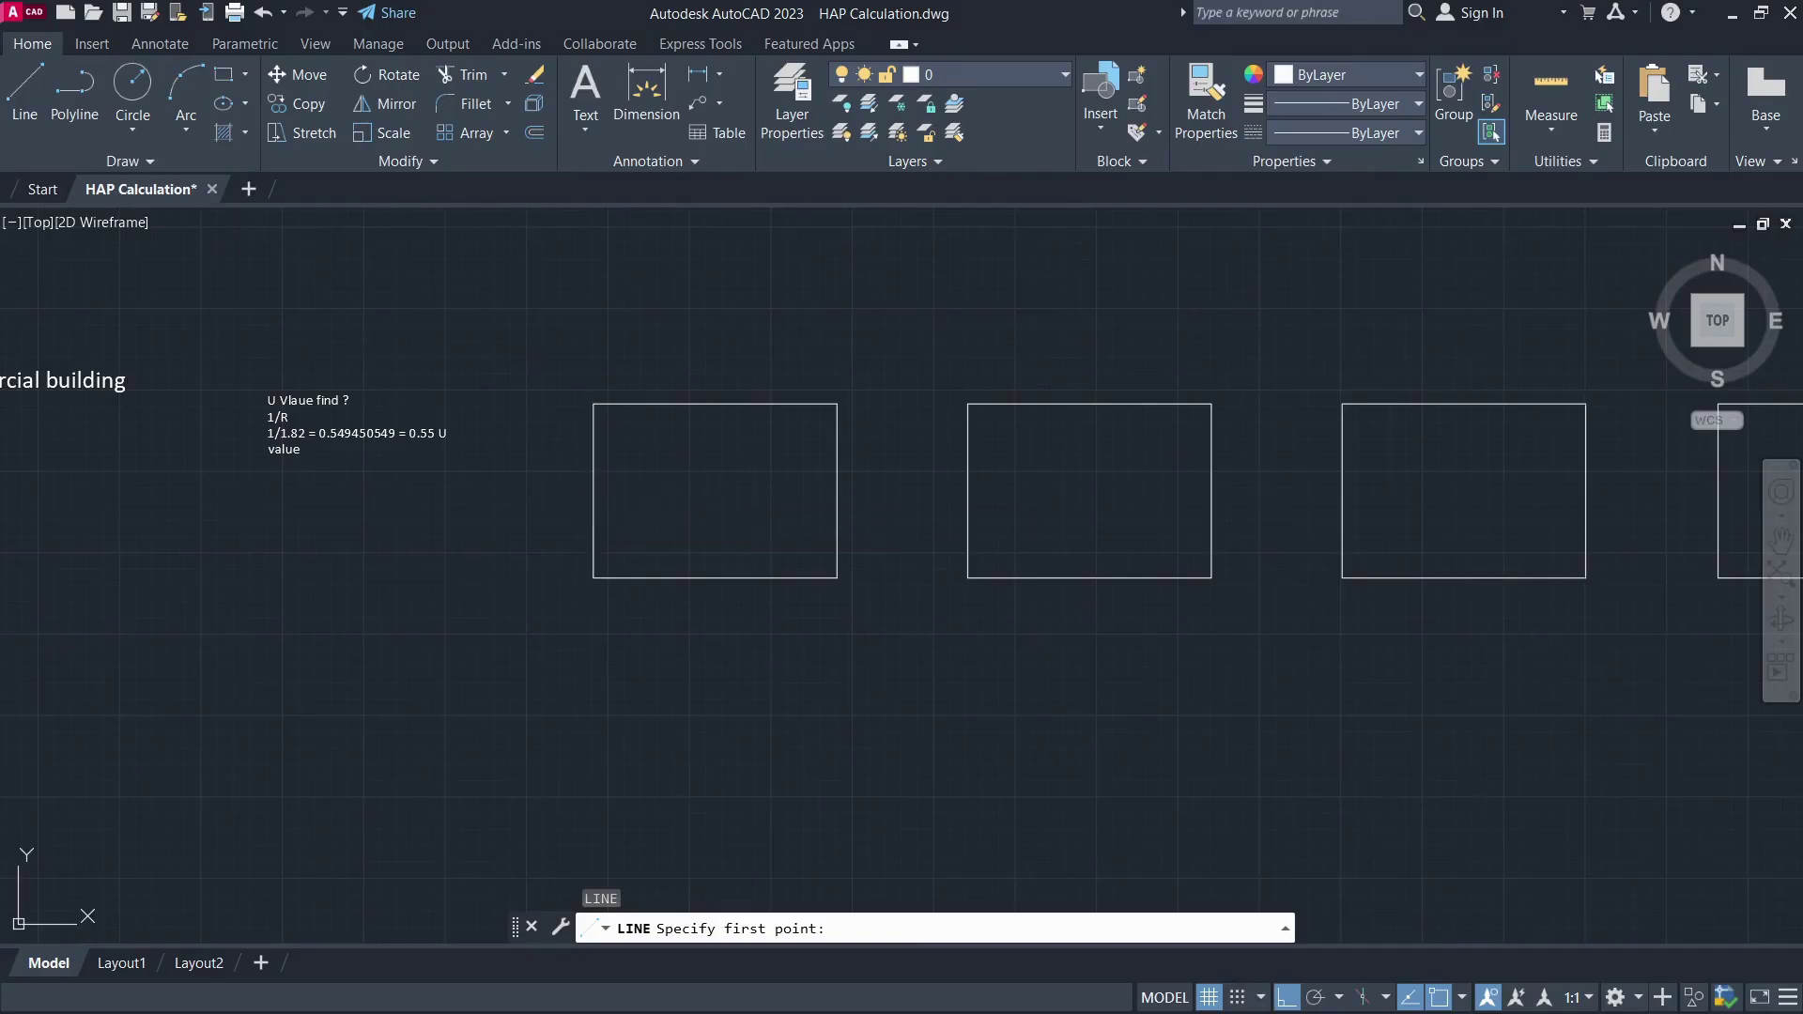
{"action": "left_click", "coordinate": [836, 490]}
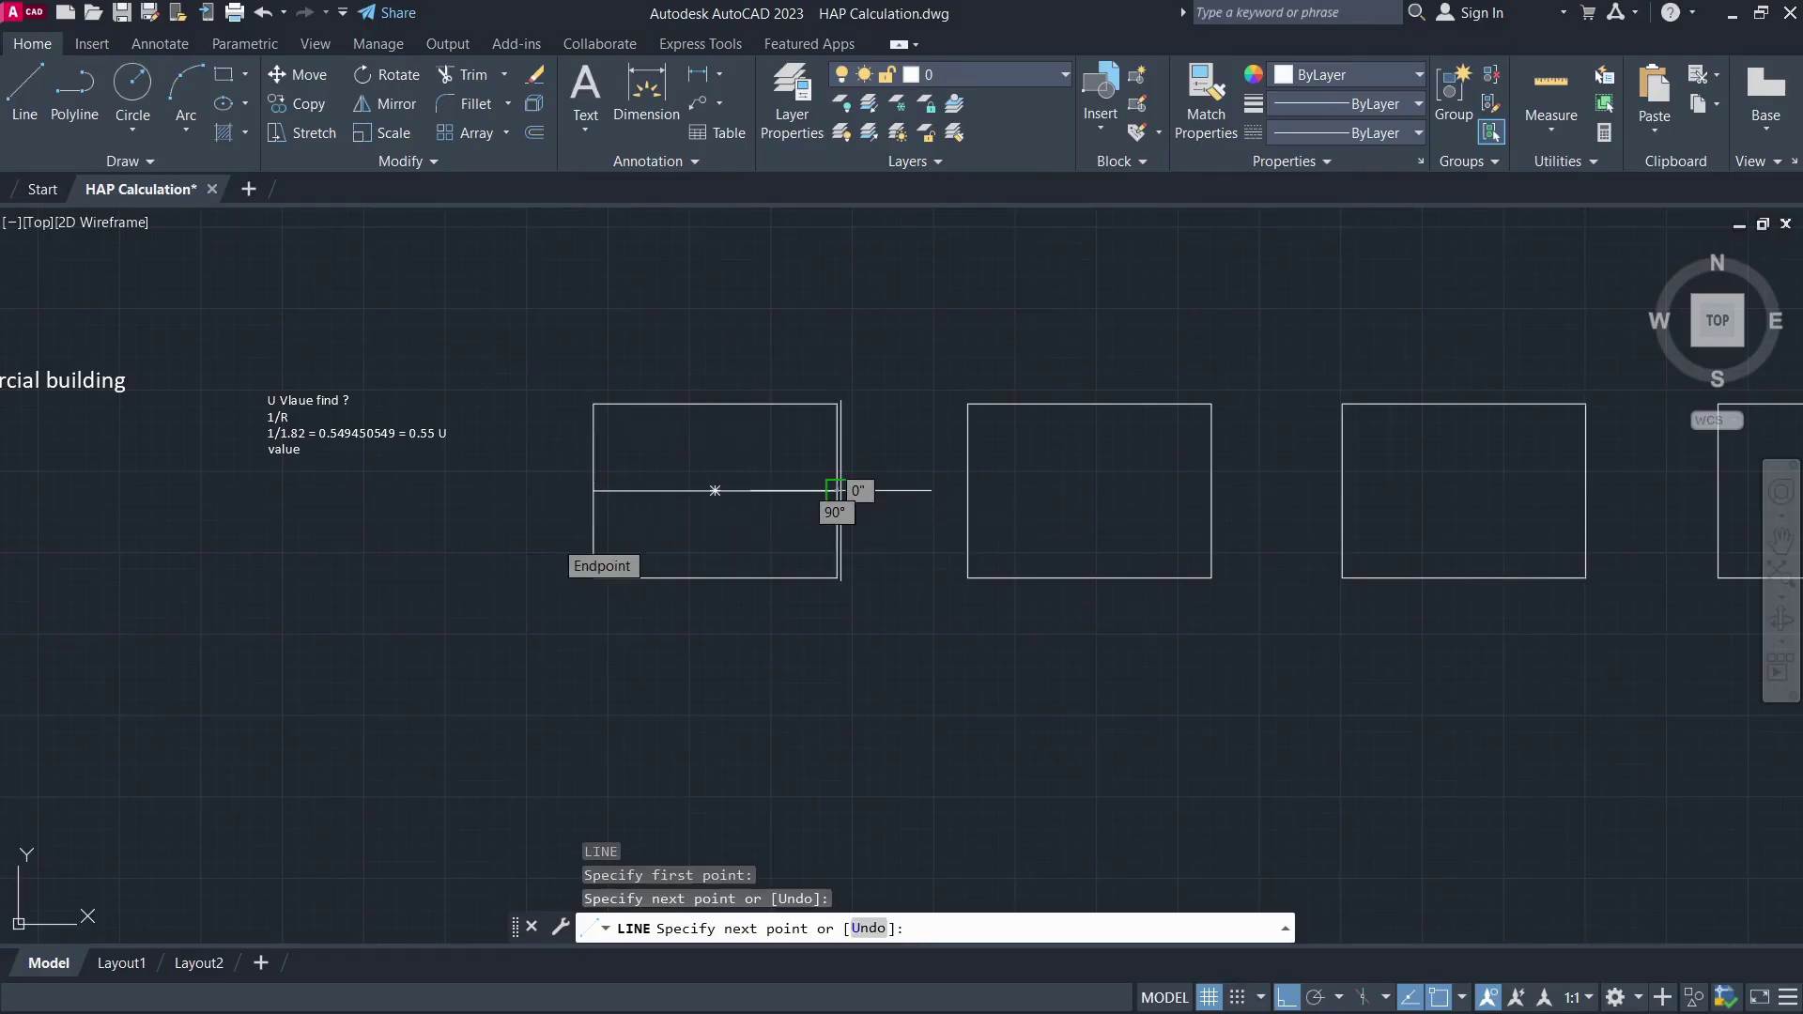
{"action": "key", "text": "Escape"}
{"action": "scroll", "coordinate": [554, 529], "scroll_direction": "up", "scroll_amount": 2}
{"action": "left_click_drag", "start_coordinate": [554, 529], "coordinate": [562, 564]}
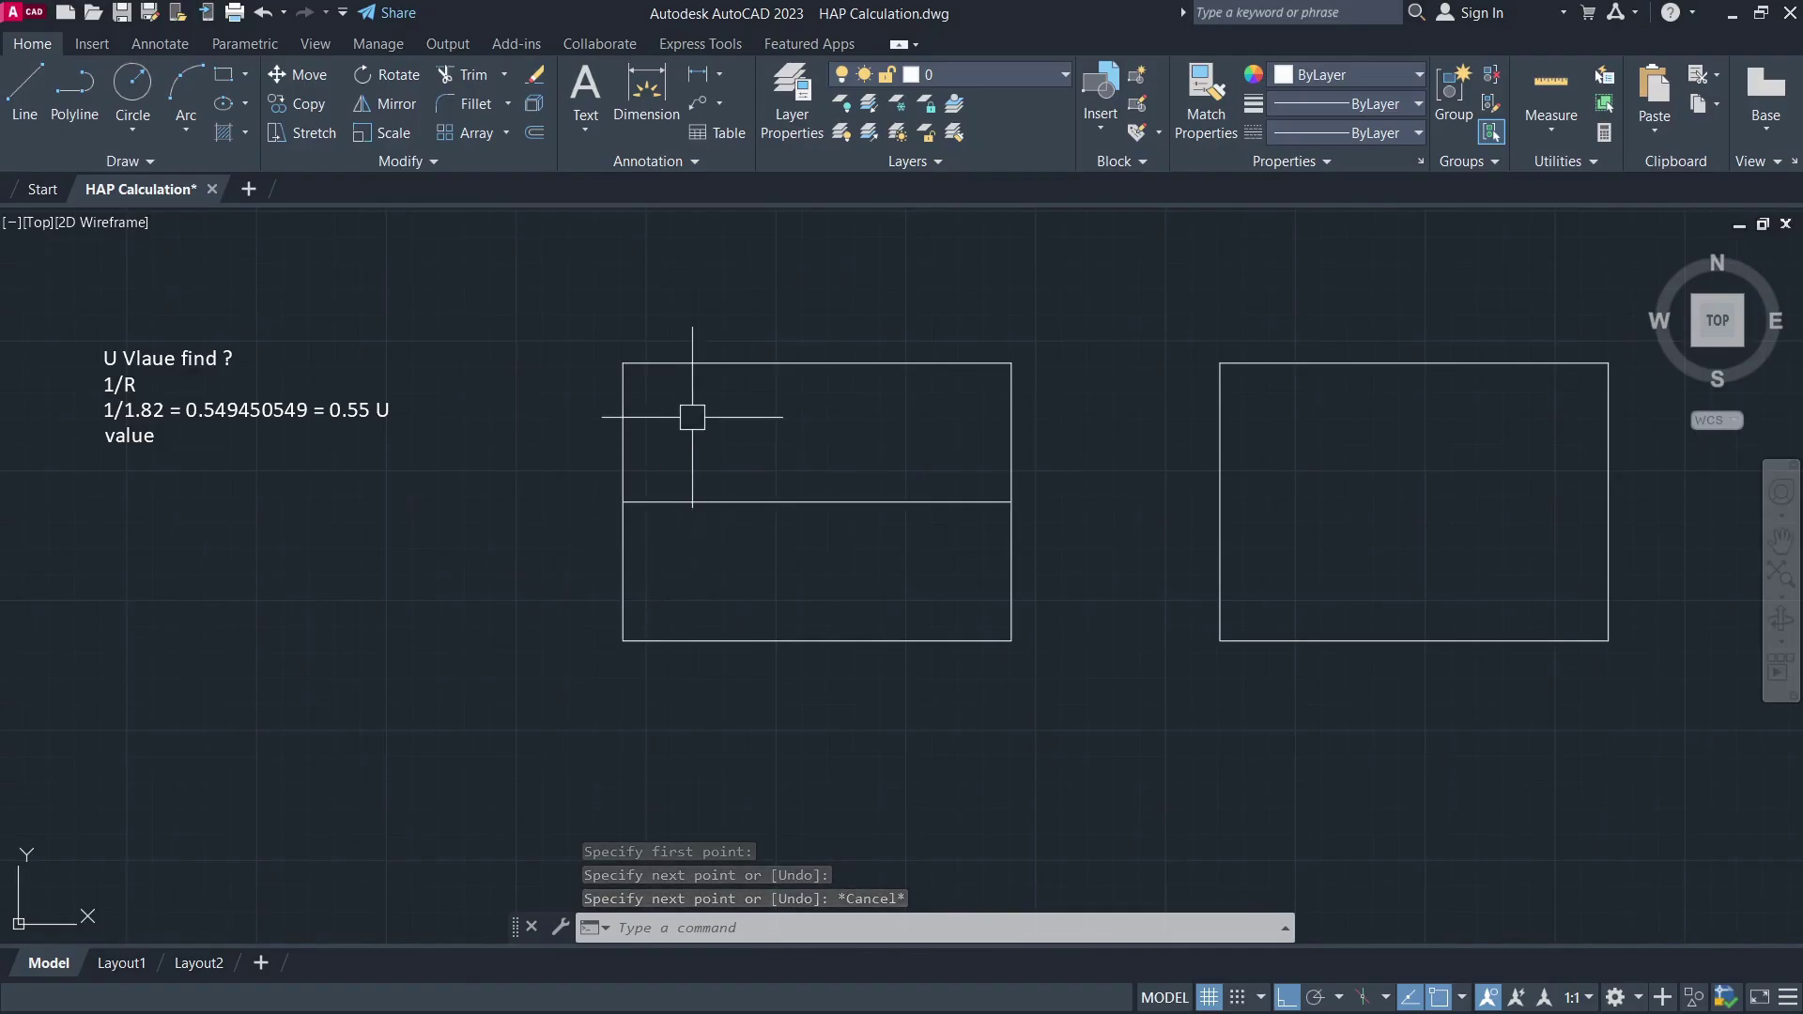
- Add the multiline text "AC" in the upper half of the first rectangle
{"action": "left_click", "coordinate": [666, 400]}
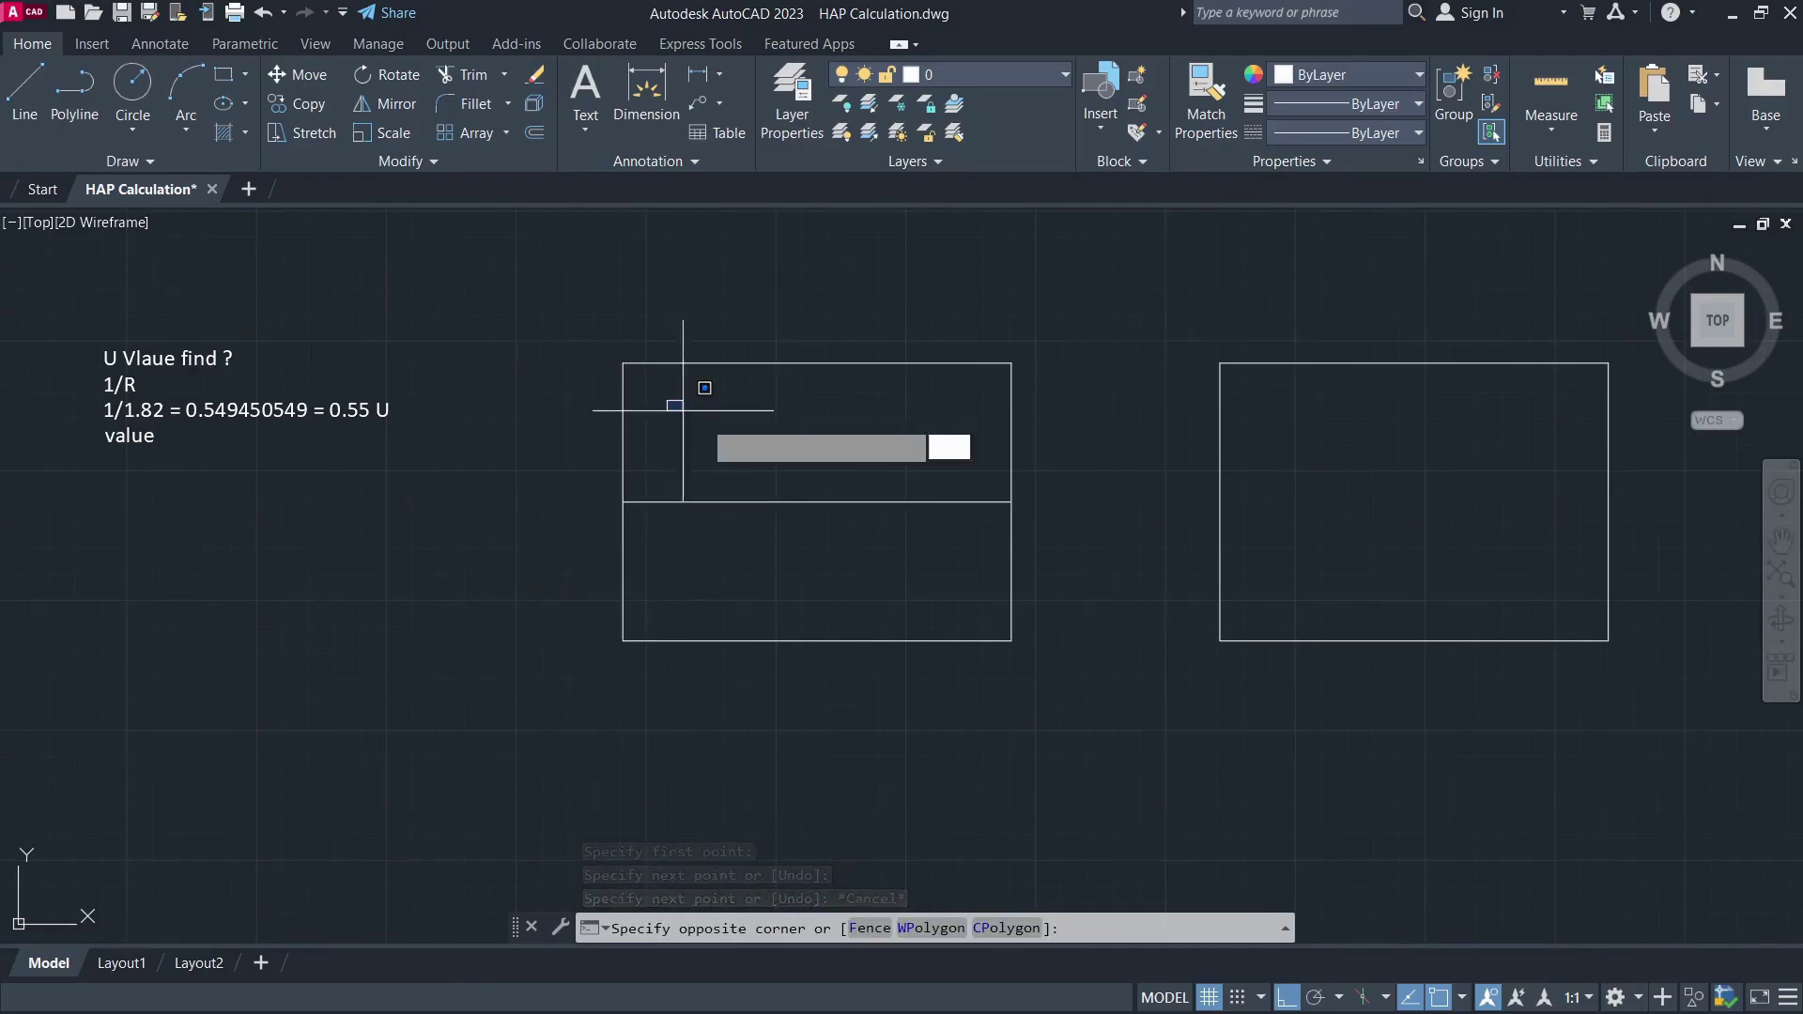
{"action": "left_click", "coordinate": [893, 462]}
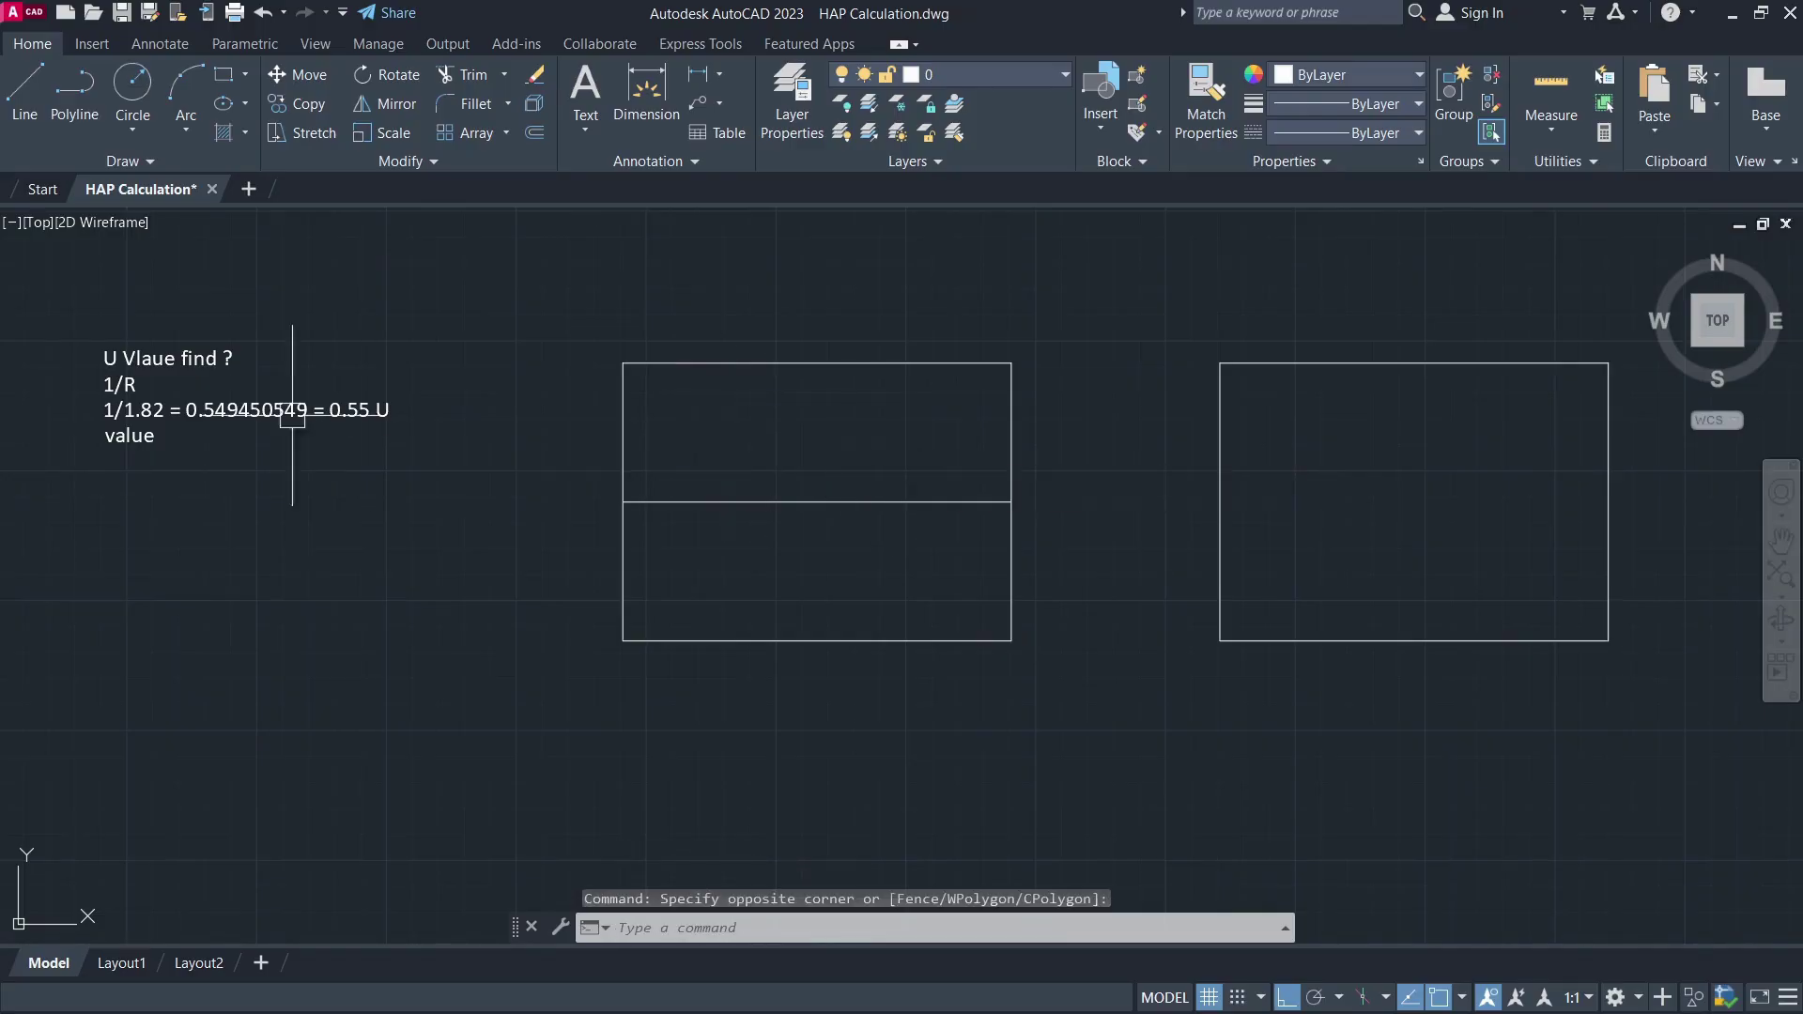
{"action": "type", "text": "mt"}
{"action": "key", "text": "Return"}
{"action": "left_click", "coordinate": [714, 417]}
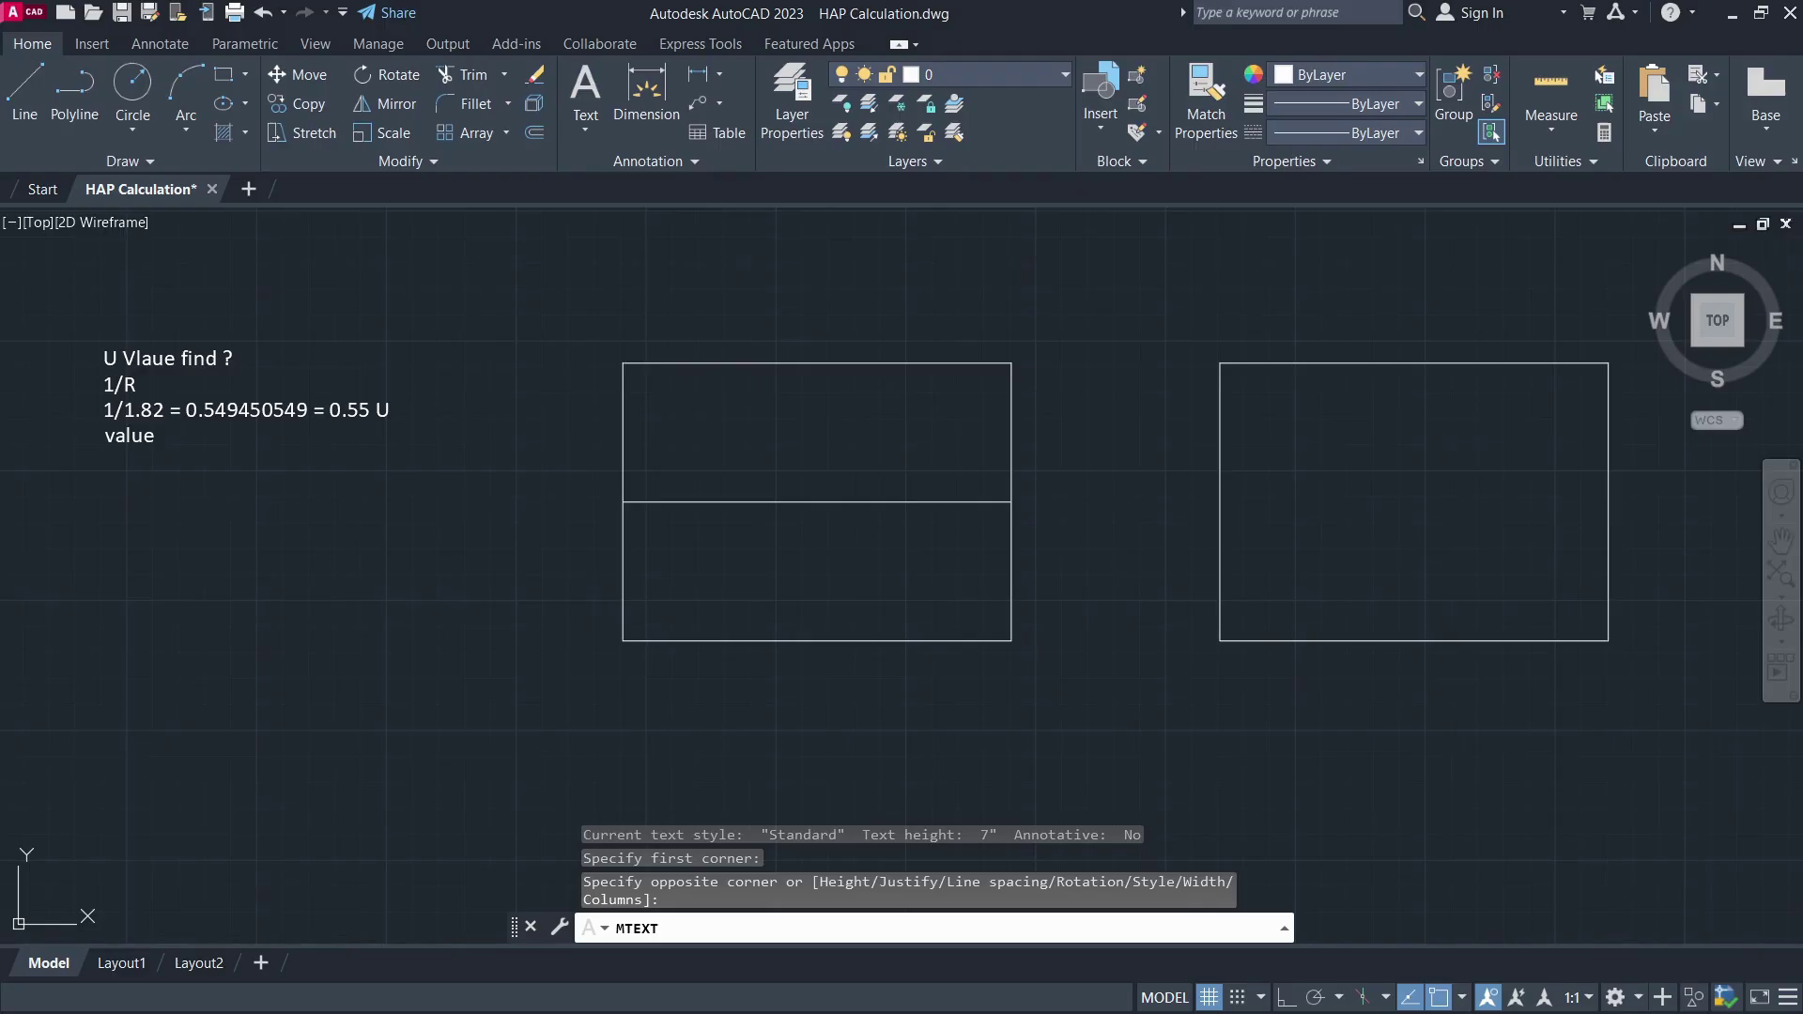
{"action": "left_click", "coordinate": [784, 439]}
{"action": "type", "text": "AC"}
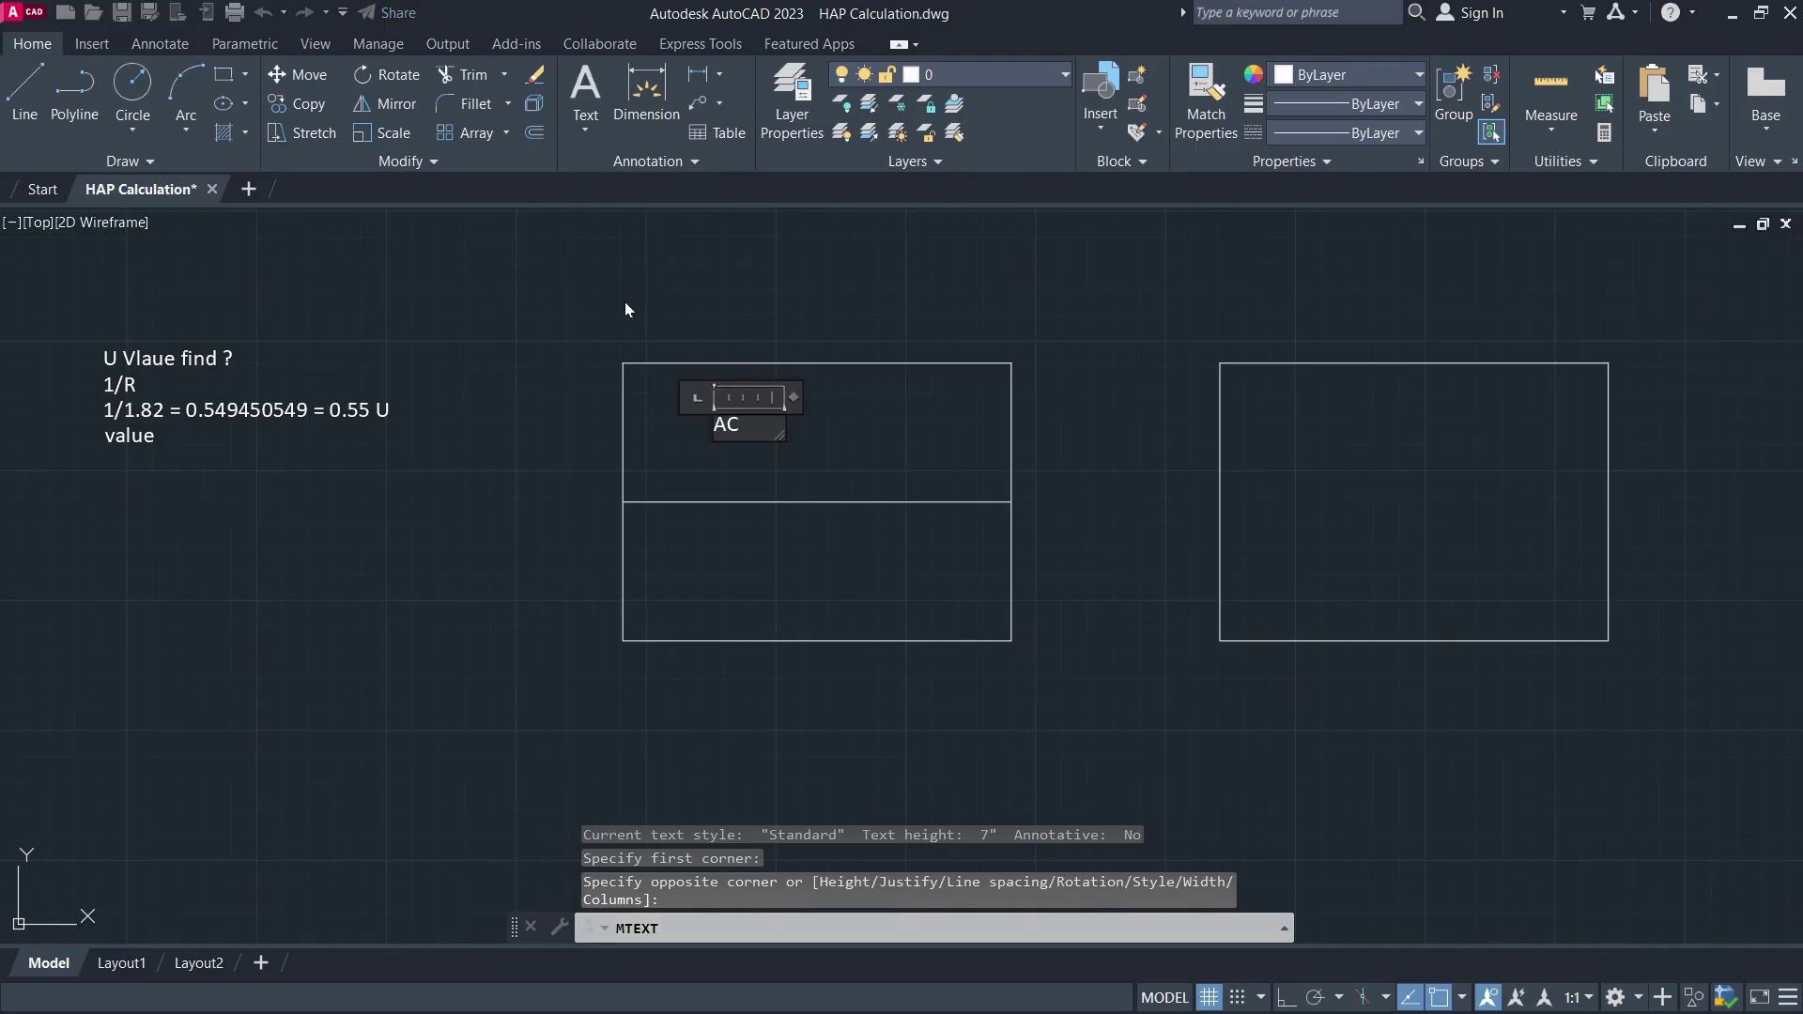
{"action": "key", "text": "Escape"}
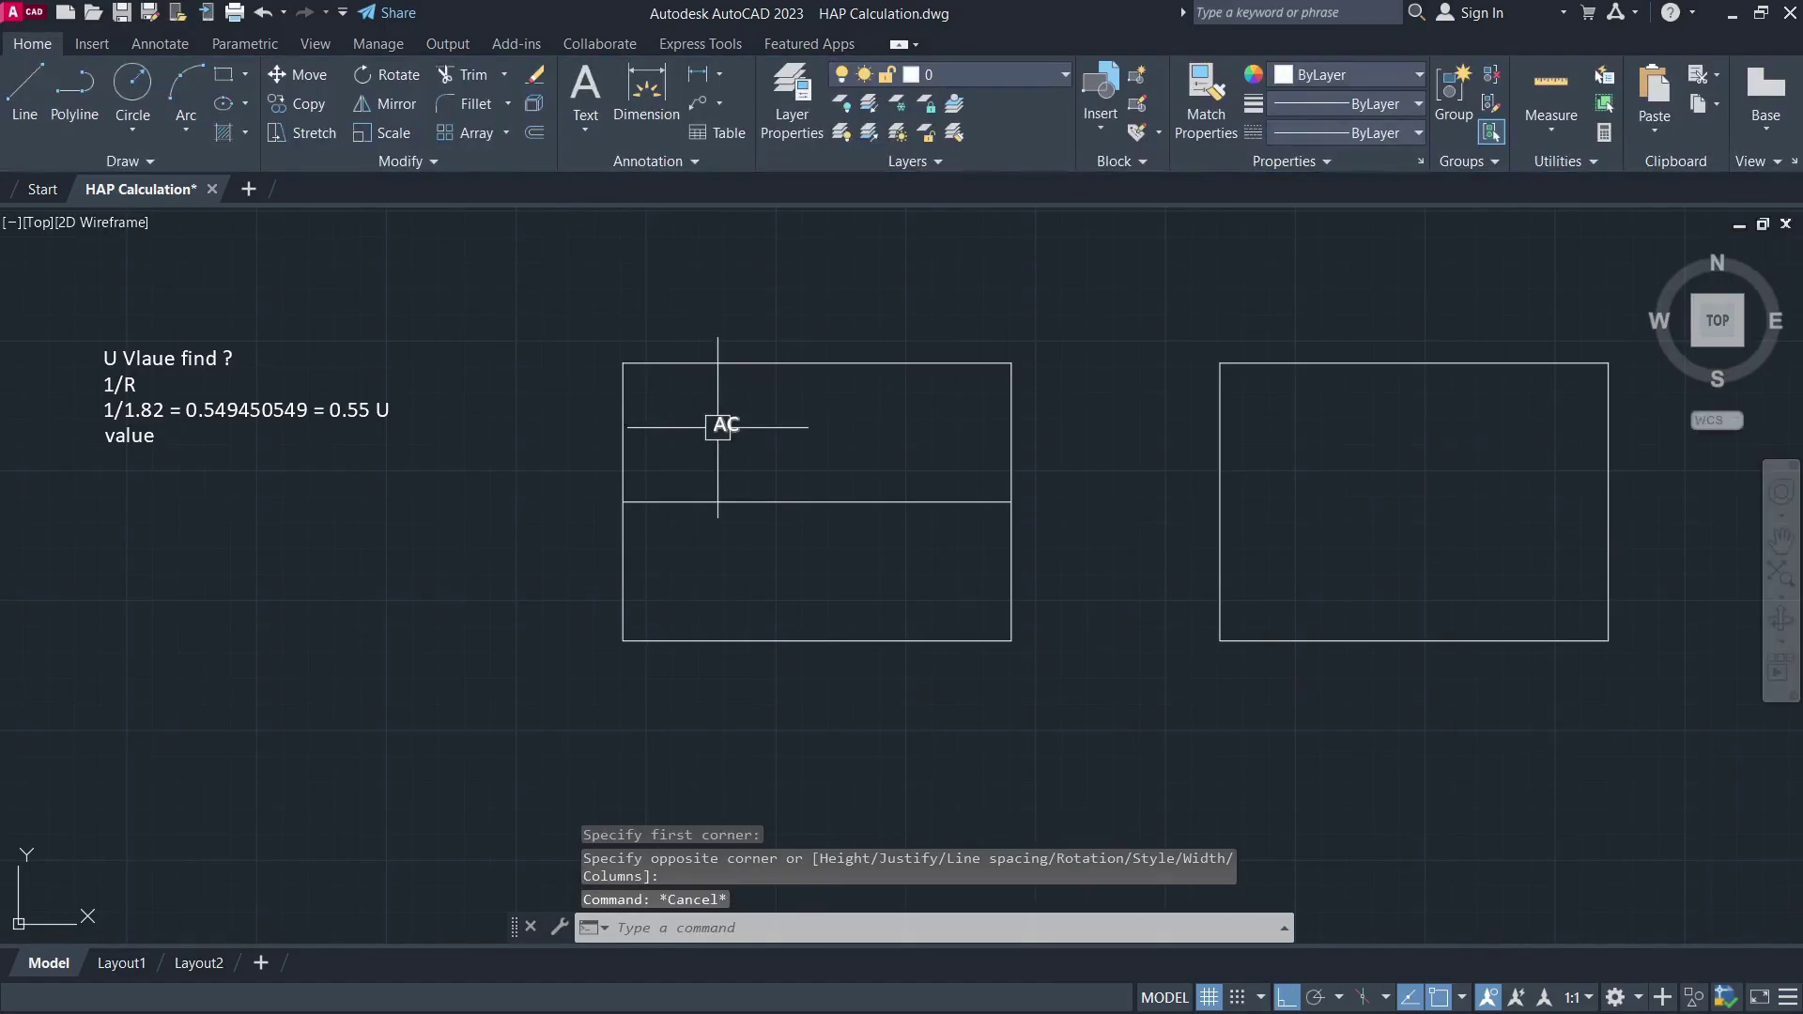
{"action": "key", "text": "Escape"}
{"action": "left_click", "coordinate": [719, 424]}
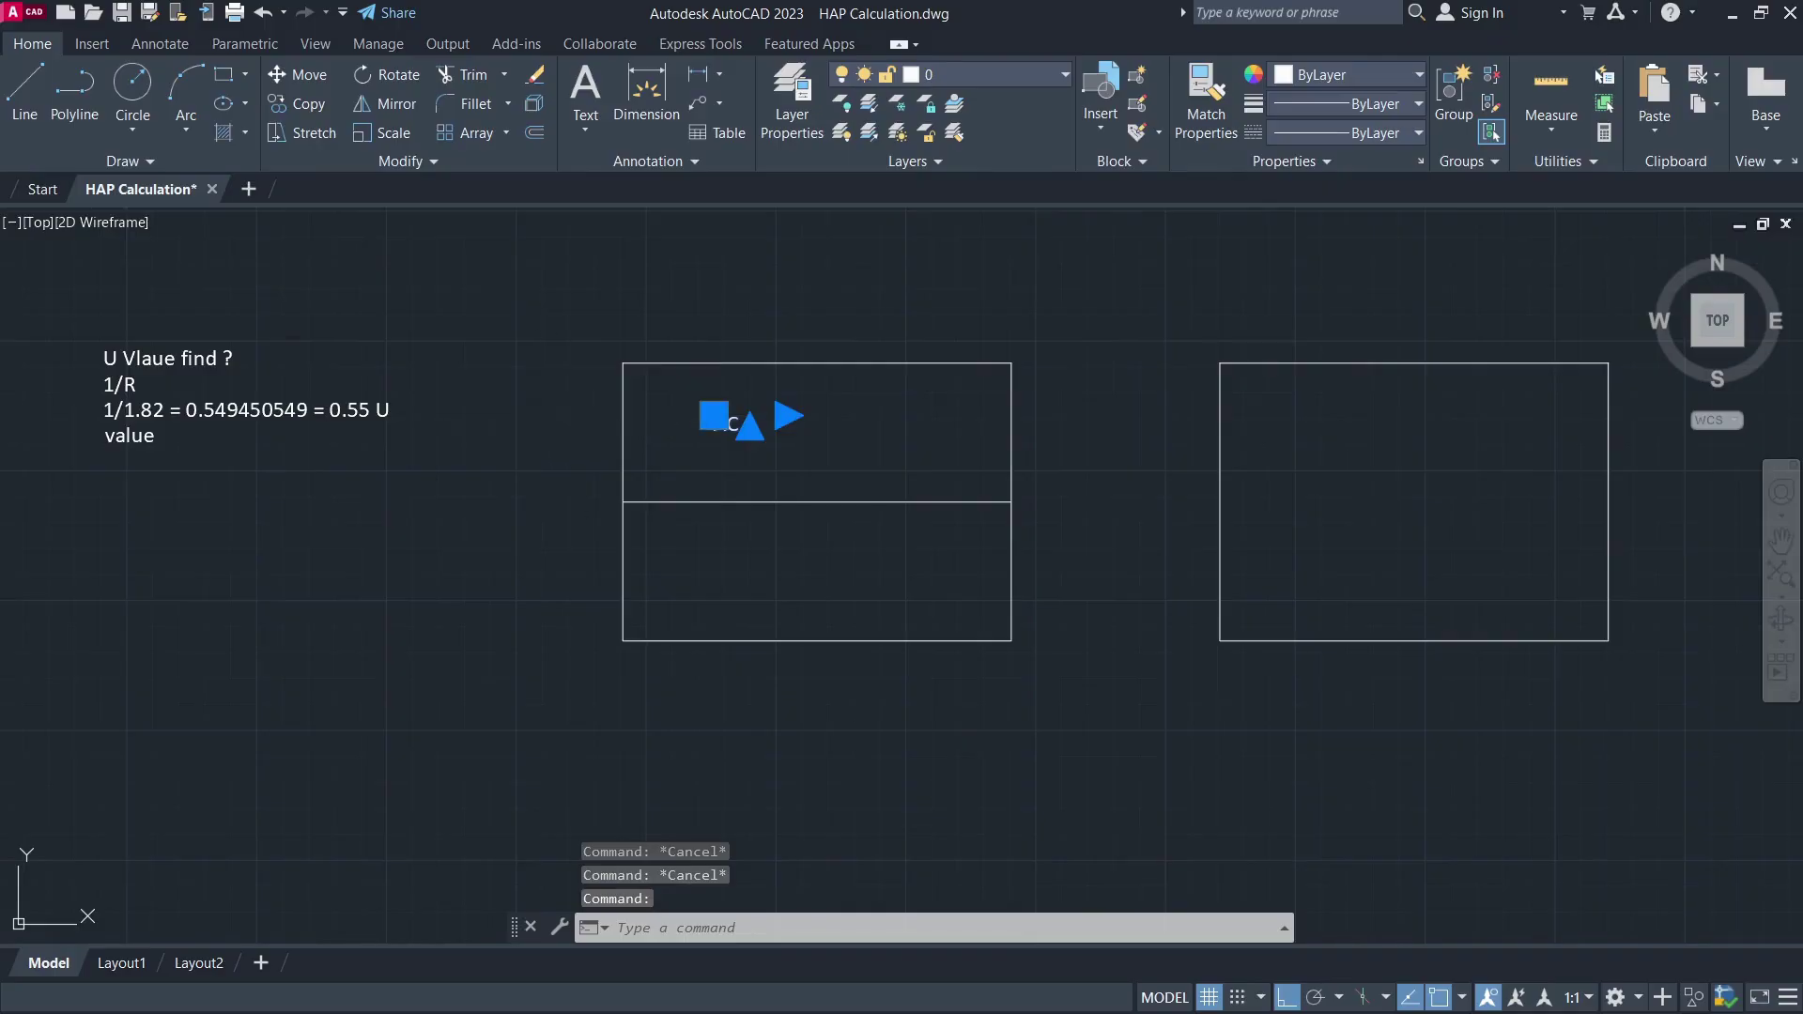
{"action": "key", "text": "Escape"}
{"action": "left_click", "coordinate": [555, 415]}
{"action": "left_click", "coordinate": [529, 439]}
{"action": "left_click", "coordinate": [534, 410]}
{"action": "left_click", "coordinate": [492, 491]}
{"action": "left_click", "coordinate": [550, 397]}
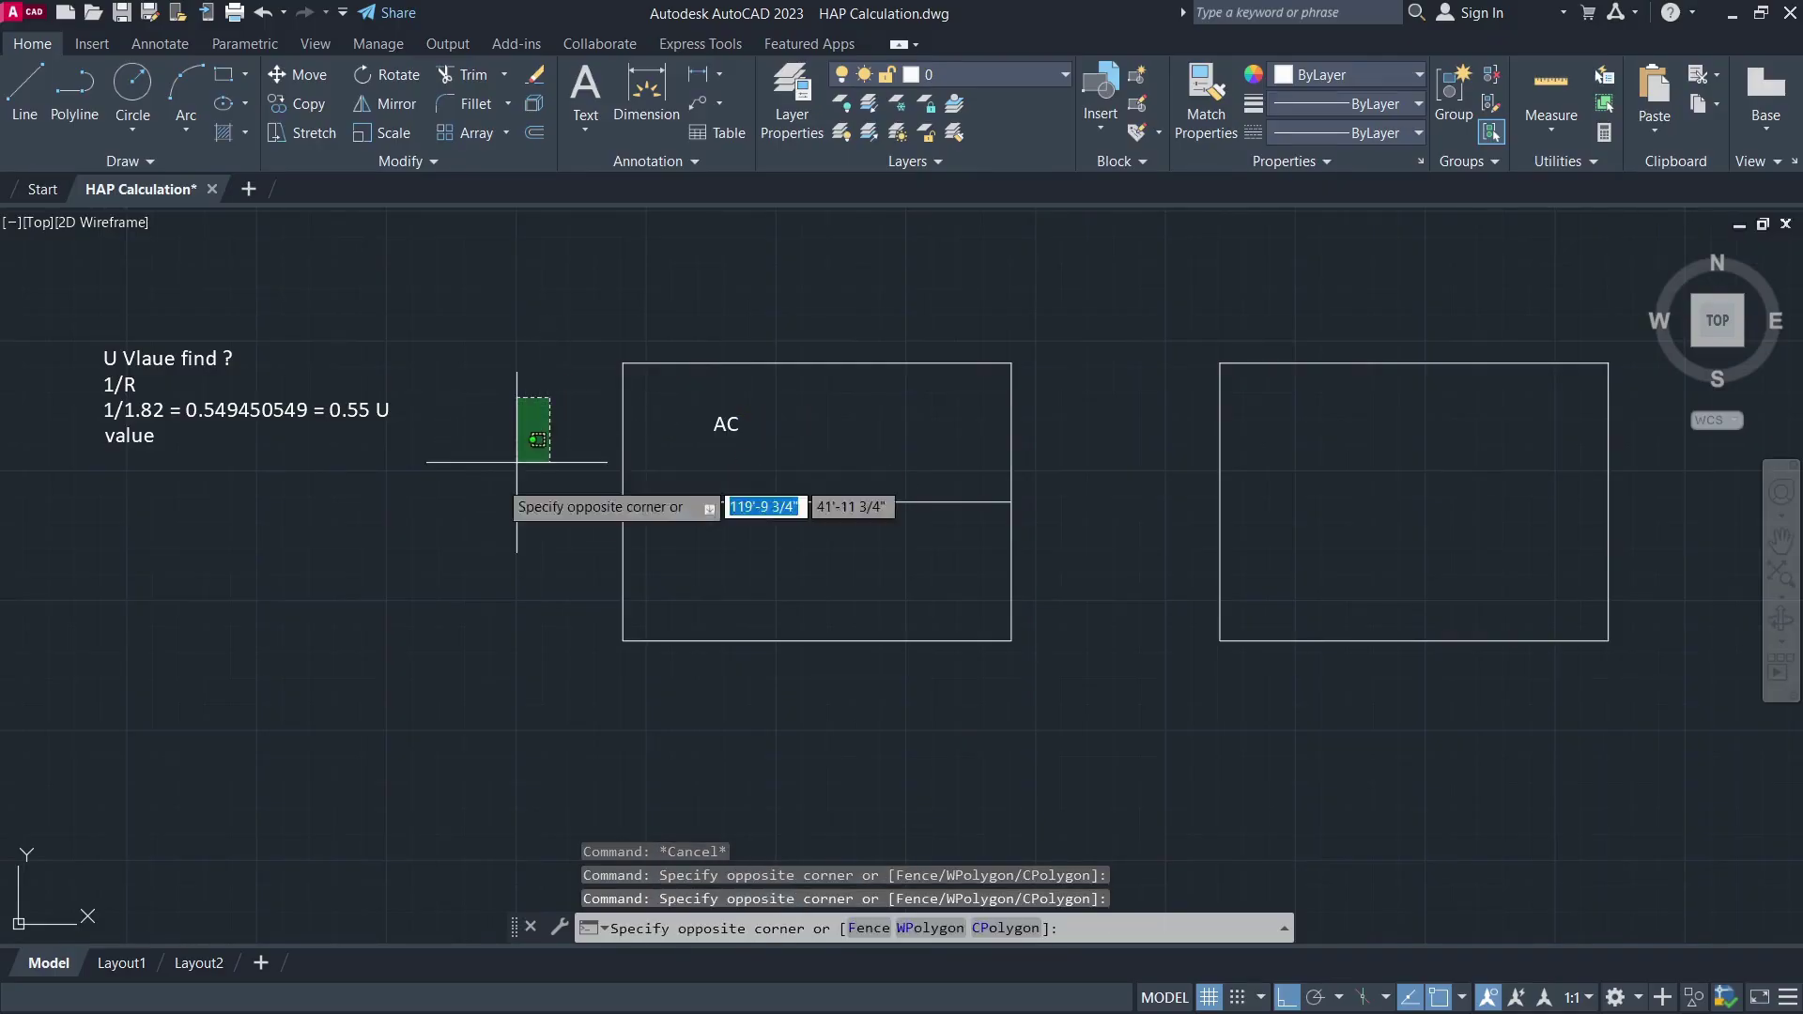
{"action": "left_click", "coordinate": [517, 462]}
{"action": "left_click", "coordinate": [544, 403]}
{"action": "left_click", "coordinate": [515, 474]}
{"action": "left_click", "coordinate": [544, 410]}
{"action": "left_click", "coordinate": [505, 487]}
{"action": "left_click", "coordinate": [543, 415]}
{"action": "left_click", "coordinate": [507, 461]}
{"action": "left_click", "coordinate": [571, 373]}
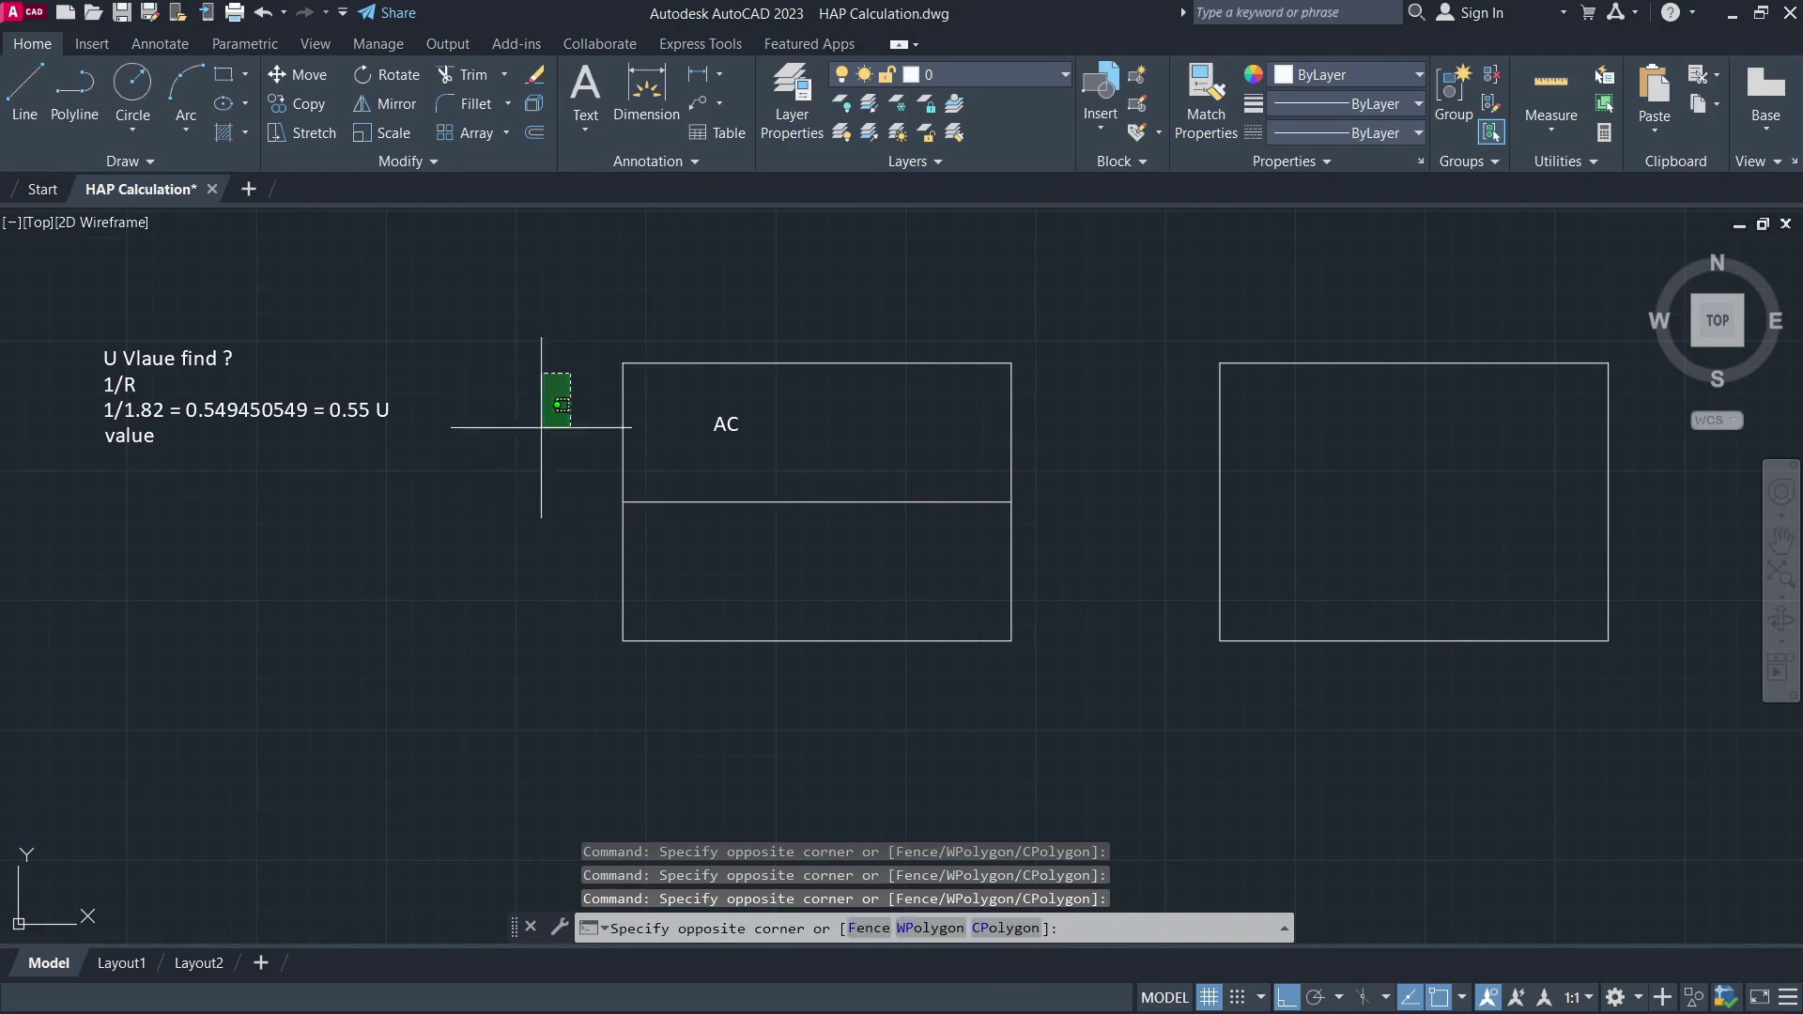
{"action": "left_click", "coordinate": [510, 456]}
{"action": "left_click", "coordinate": [544, 375]}
{"action": "left_click", "coordinate": [502, 433]}
- Copy the AC label straight down into the lower half of the first rectangle
{"action": "scroll", "coordinate": [500, 433], "scroll_direction": "up", "scroll_amount": 4}
{"action": "scroll", "coordinate": [493, 432], "scroll_direction": "down", "scroll_amount": 4}
{"action": "scroll", "coordinate": [491, 431], "scroll_direction": "up", "scroll_amount": 2}
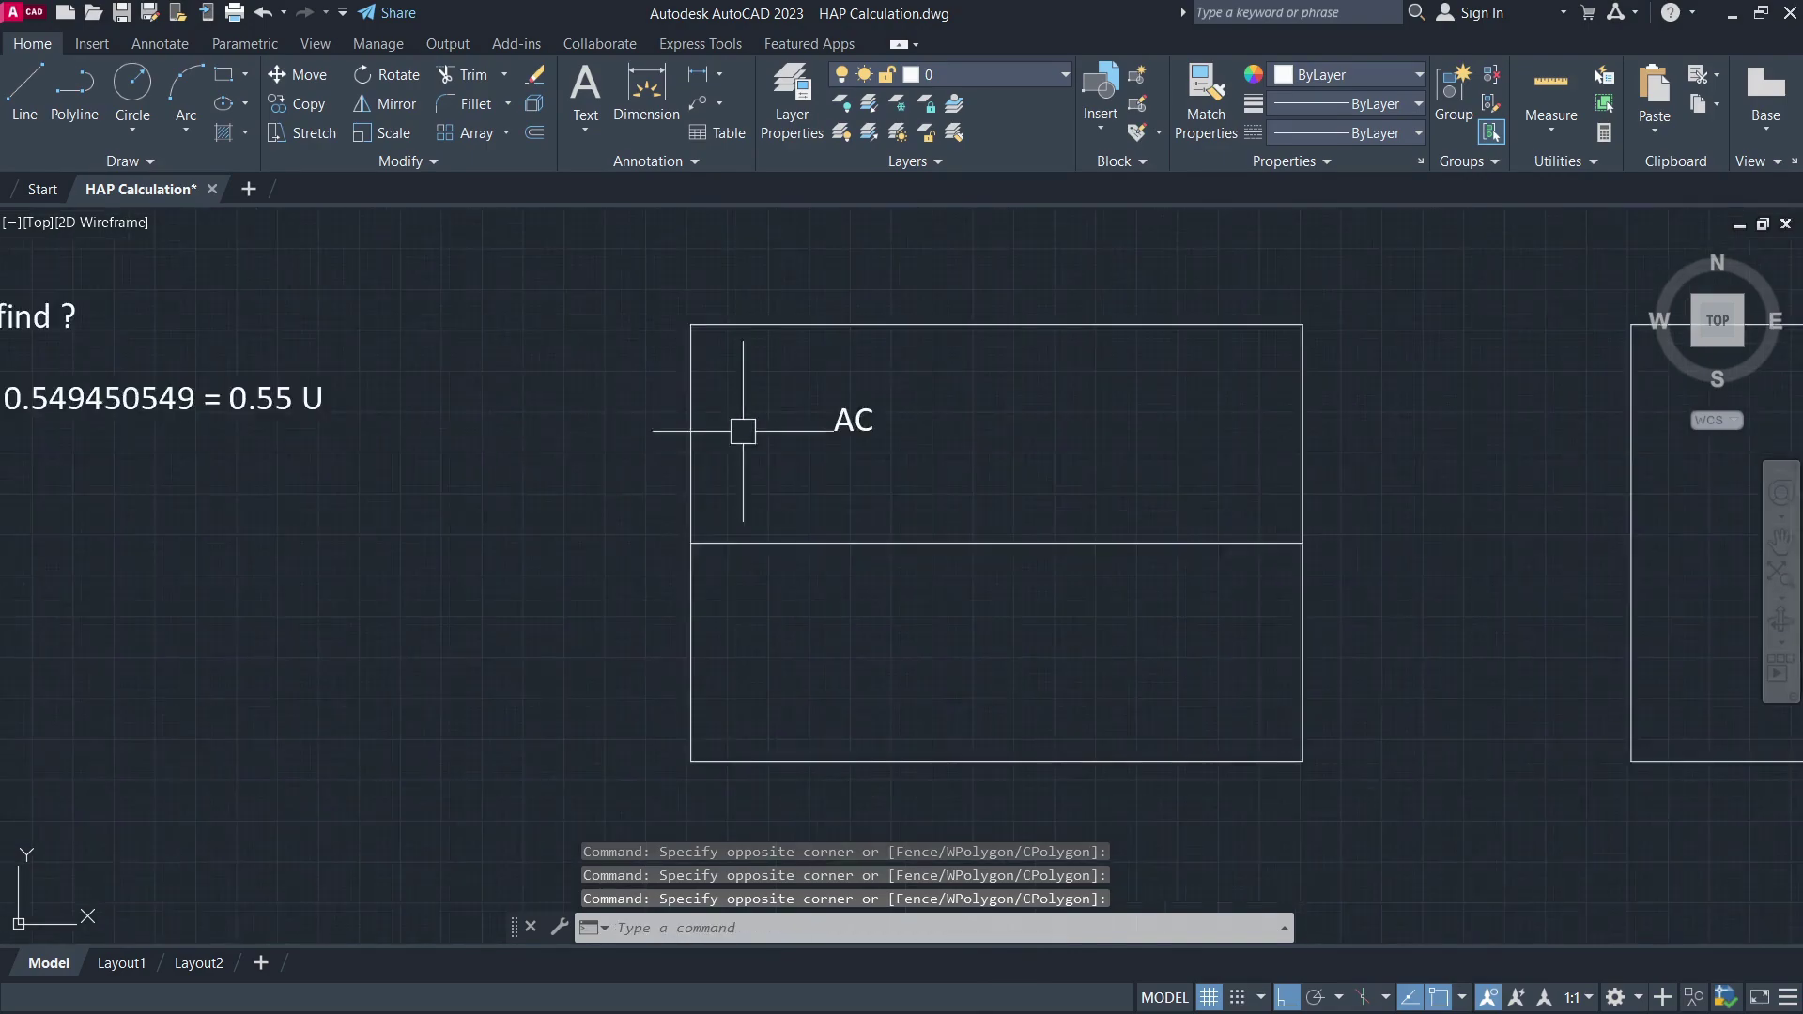
{"action": "left_click", "coordinate": [850, 415]}
{"action": "type", "text": "Co"}
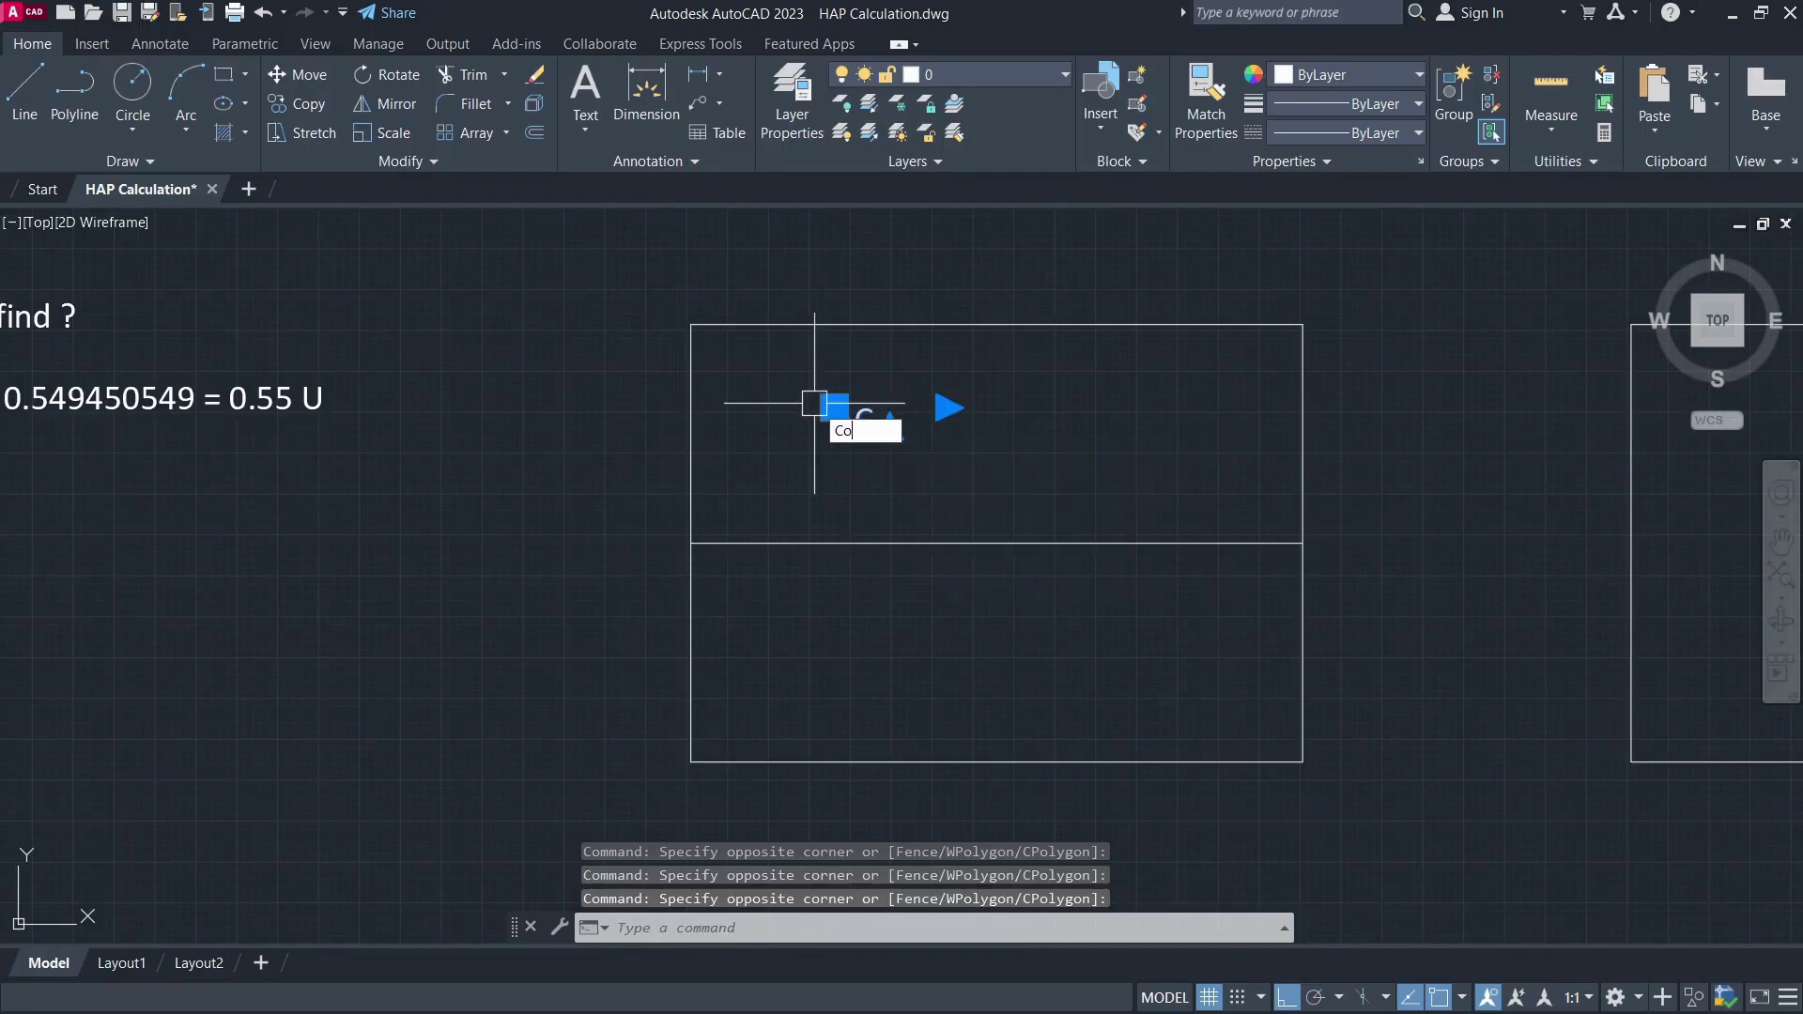
{"action": "key", "text": "Return"}
{"action": "left_click", "coordinate": [798, 393]}
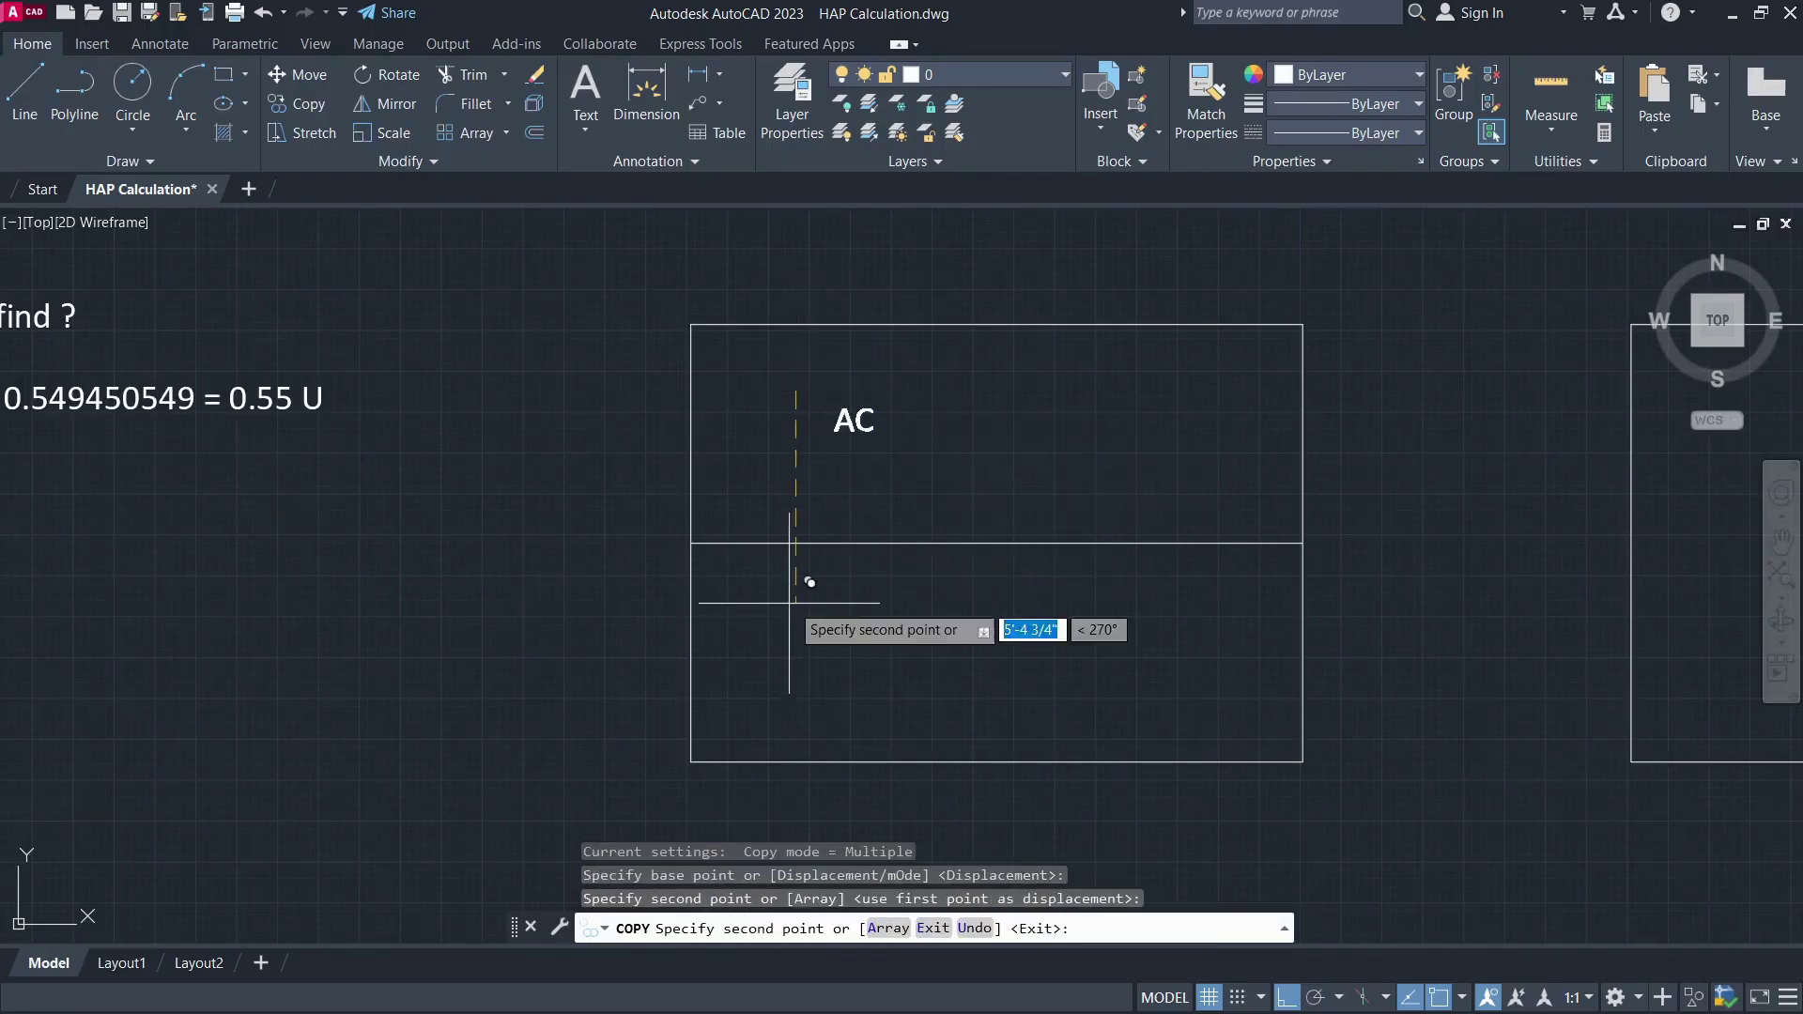
{"action": "left_click", "coordinate": [809, 582]}
{"action": "key", "text": "Escape"}
{"action": "scroll", "coordinate": [810, 563], "scroll_direction": "up", "scroll_amount": 2}
{"action": "scroll", "coordinate": [751, 554], "scroll_direction": "down", "scroll_amount": 2}
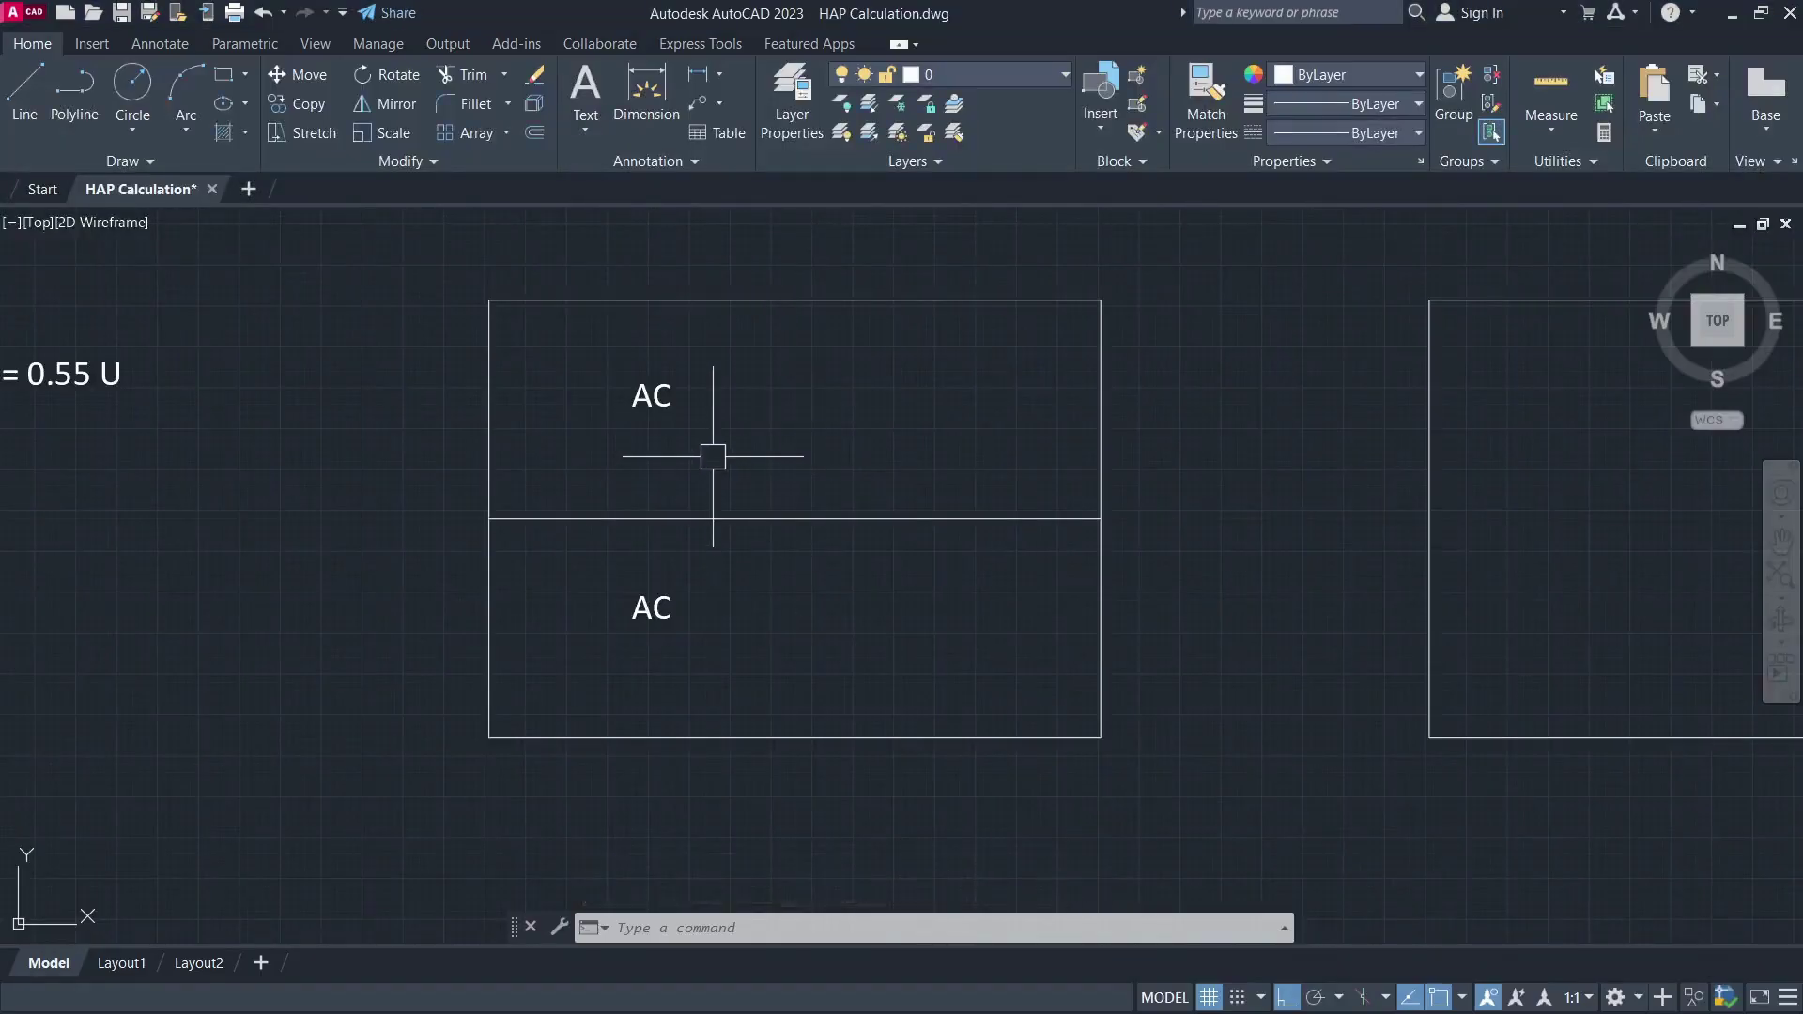
{"action": "left_click", "coordinate": [719, 588]}
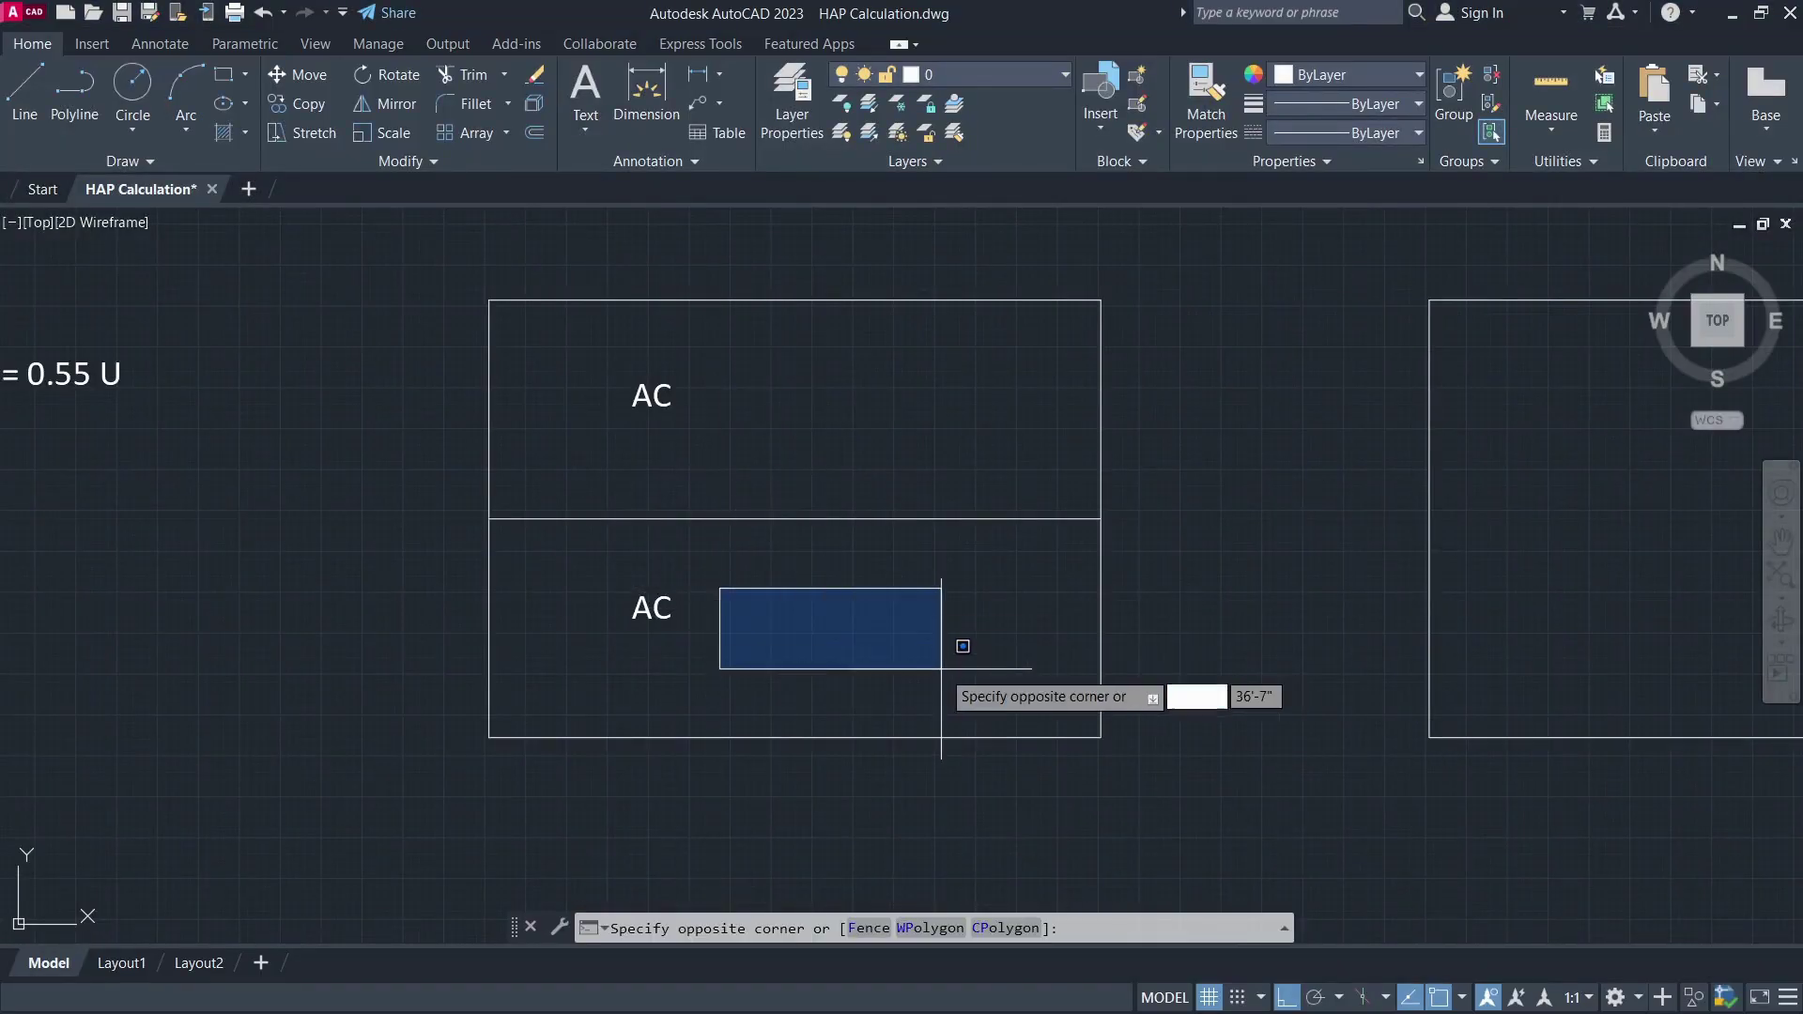
{"action": "left_click", "coordinate": [963, 646]}
{"action": "left_click", "coordinate": [726, 375]}
{"action": "left_click", "coordinate": [900, 465]}
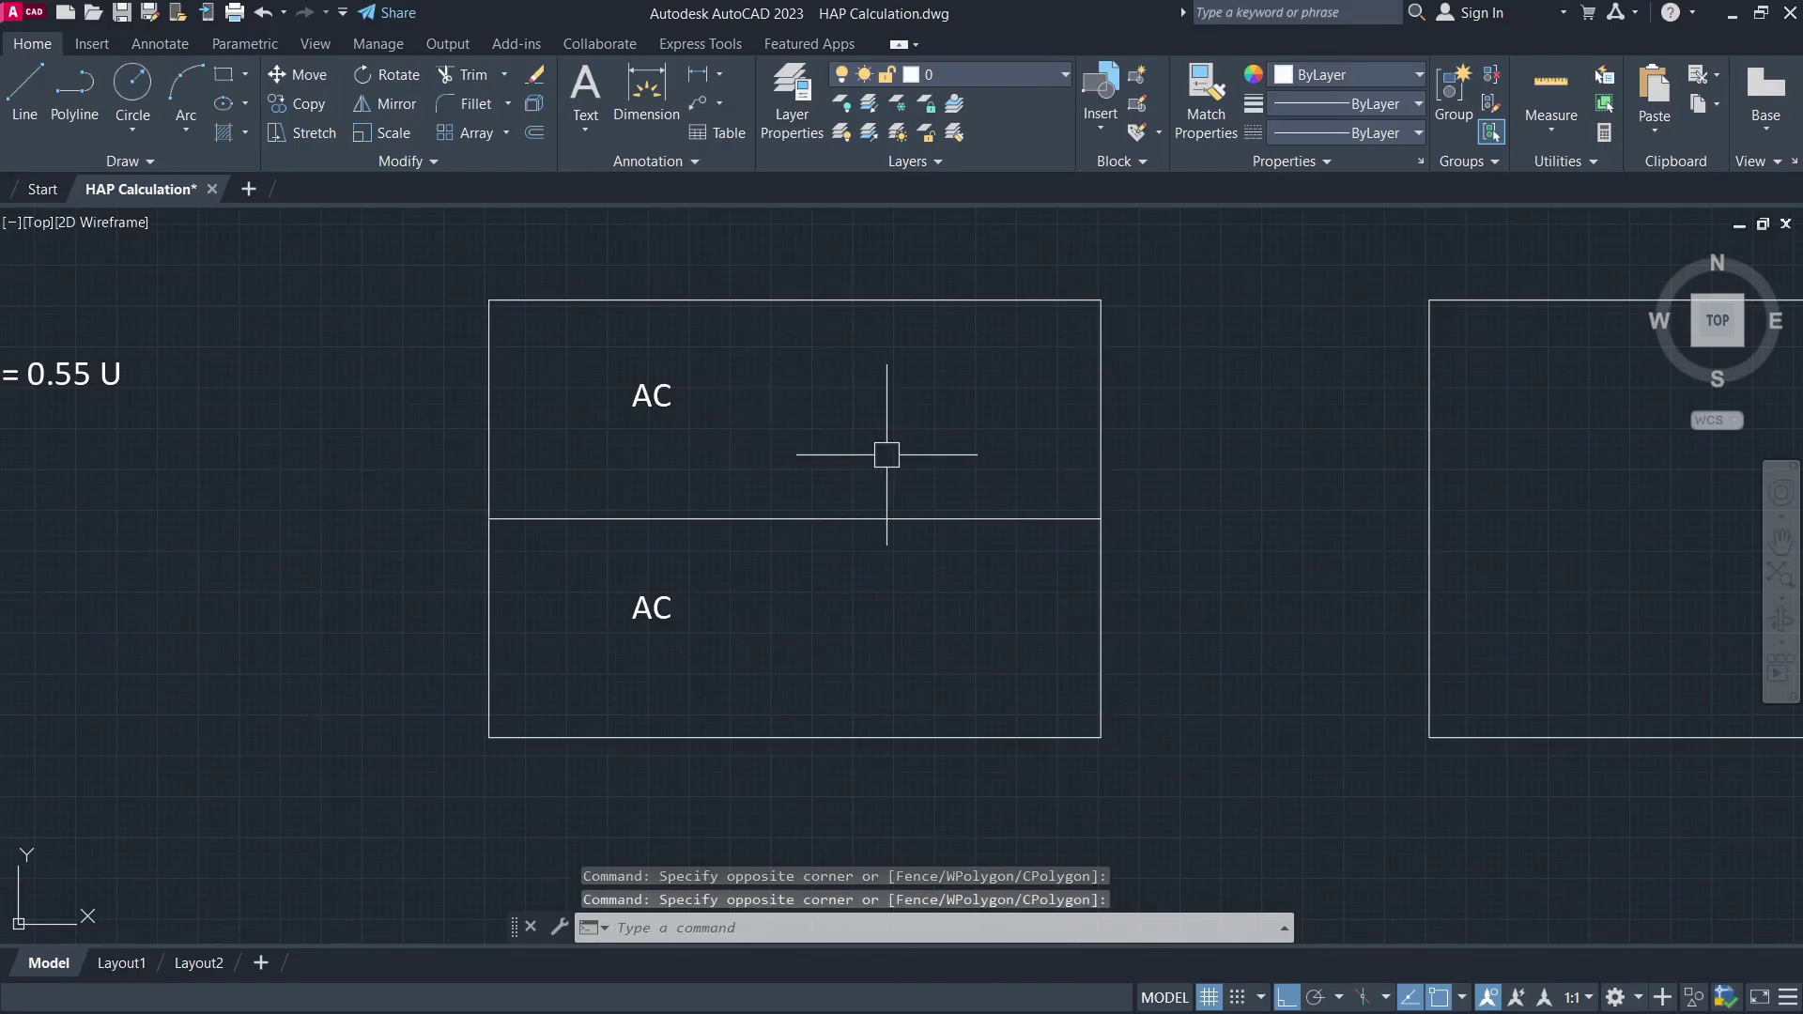
- Switch to HAP and set the Office space's floor type to Floor Above Unconditioned Space
{"action": "left_click_drag", "start_coordinate": [857, 436], "coordinate": [850, 468]}
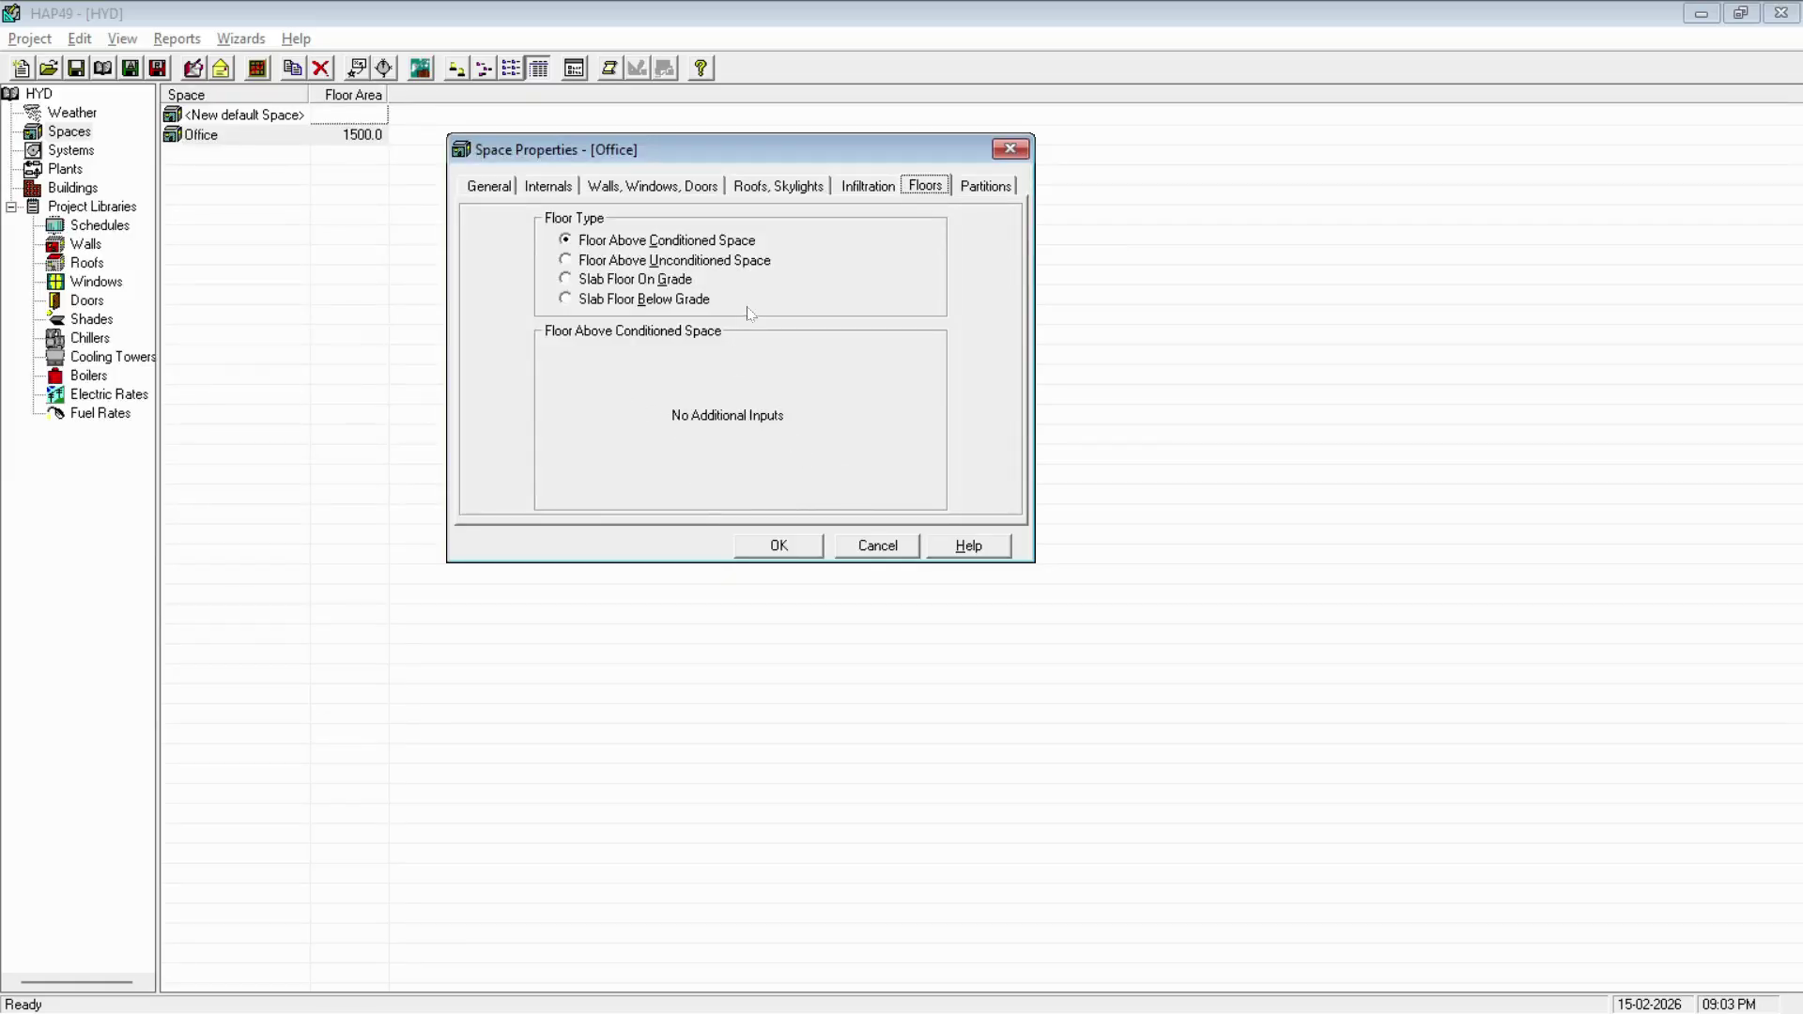
{"action": "left_click", "coordinate": [627, 263]}
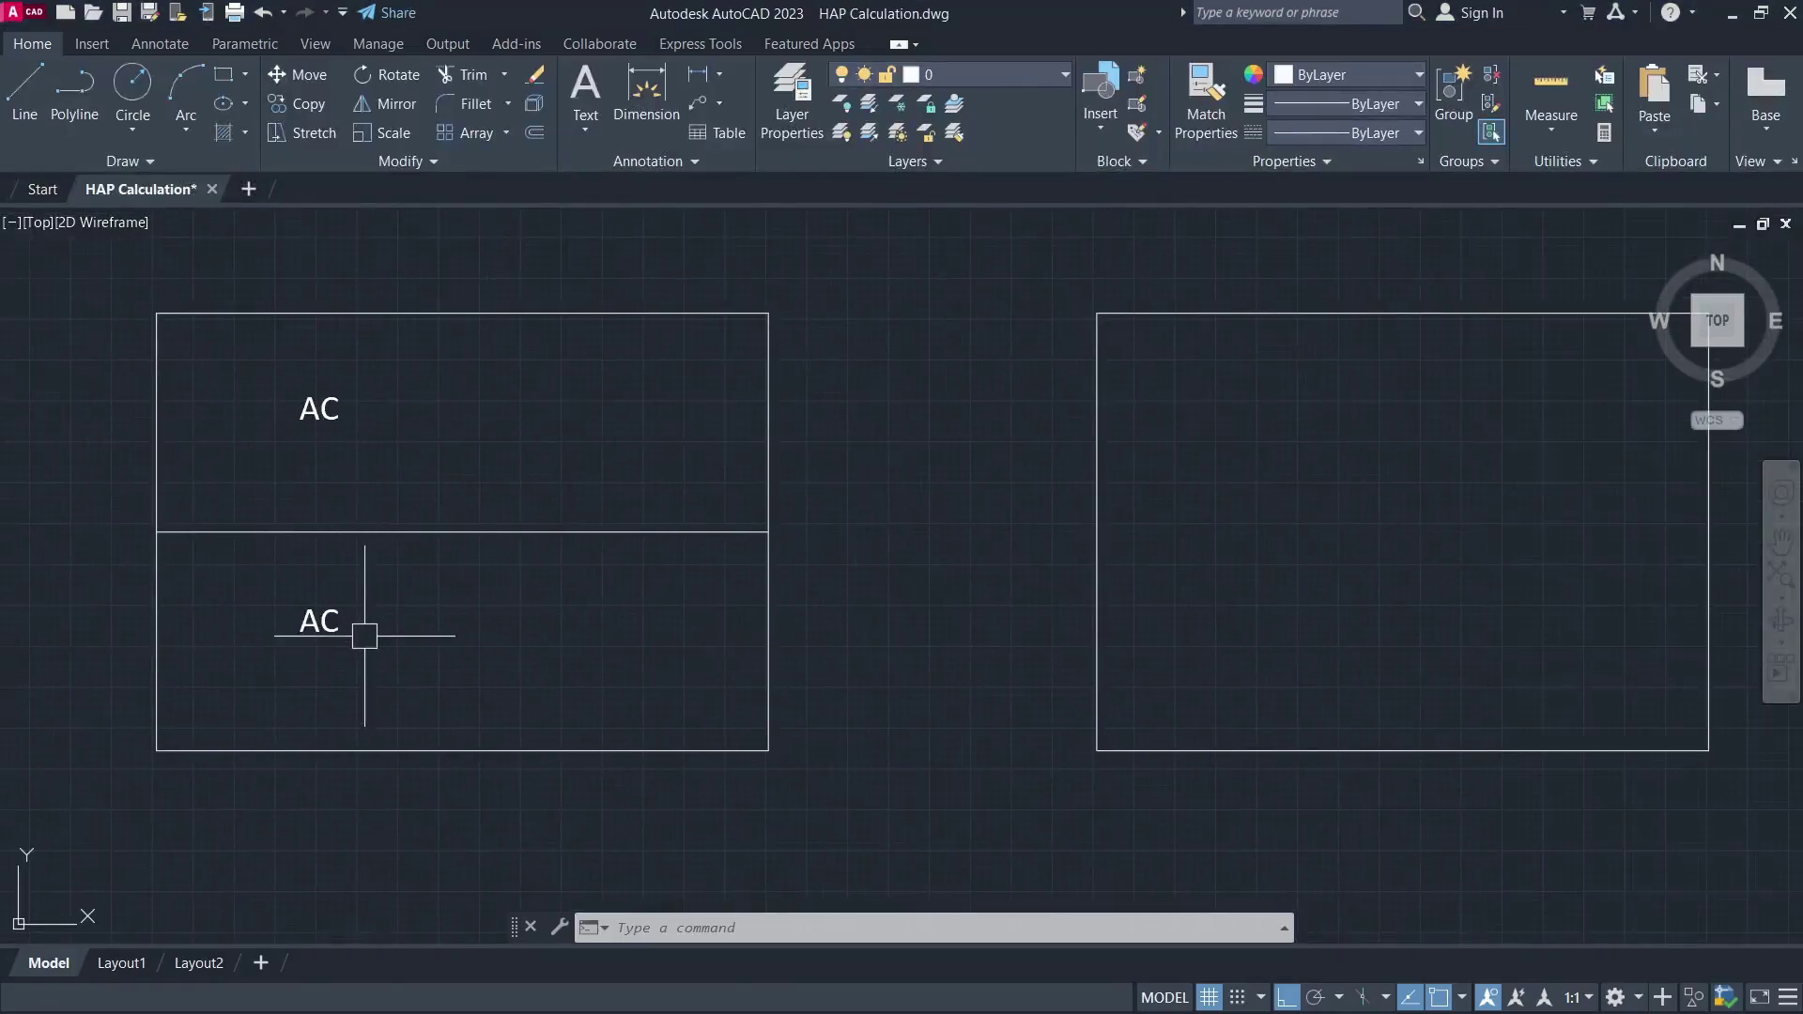
- Return to AutoCAD and draw a horizontal line across the second rectangle between the midpoints of its two vertical sides
{"action": "left_click_drag", "start_coordinate": [838, 559], "coordinate": [692, 539]}
{"action": "type", "text": "l"}
{"action": "key", "text": "Return"}
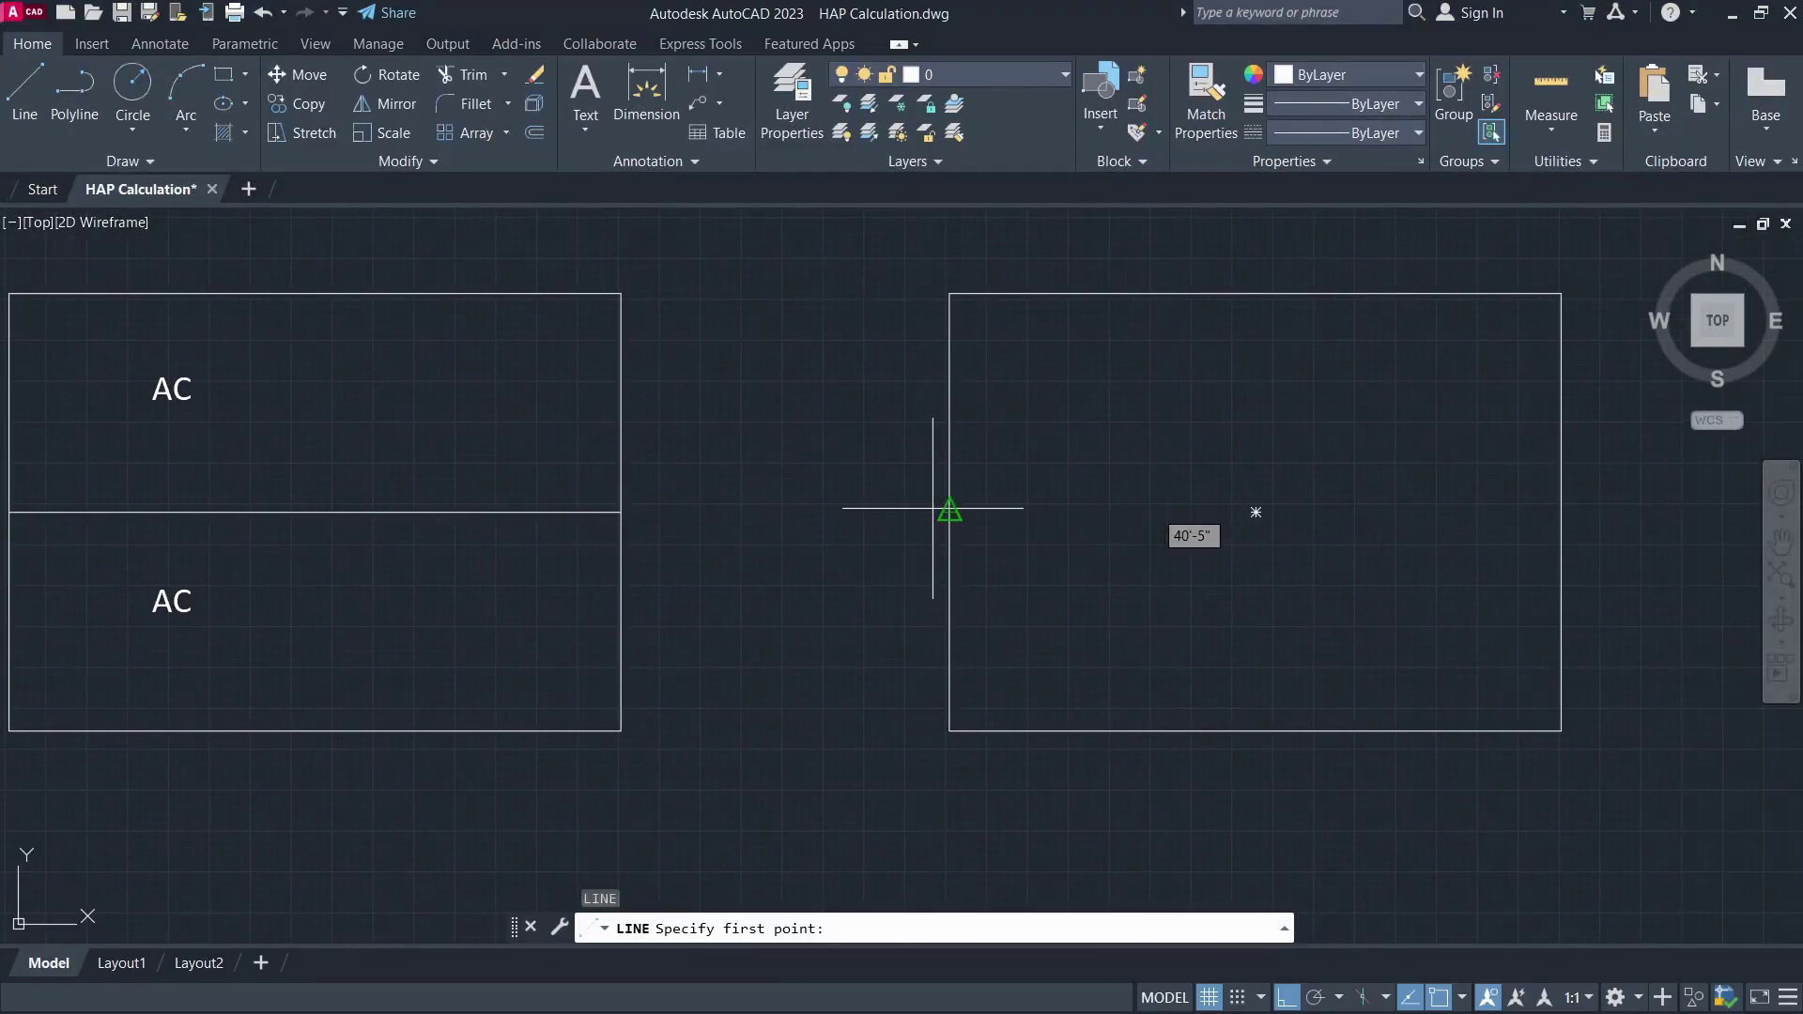
{"action": "left_click", "coordinate": [949, 511]}
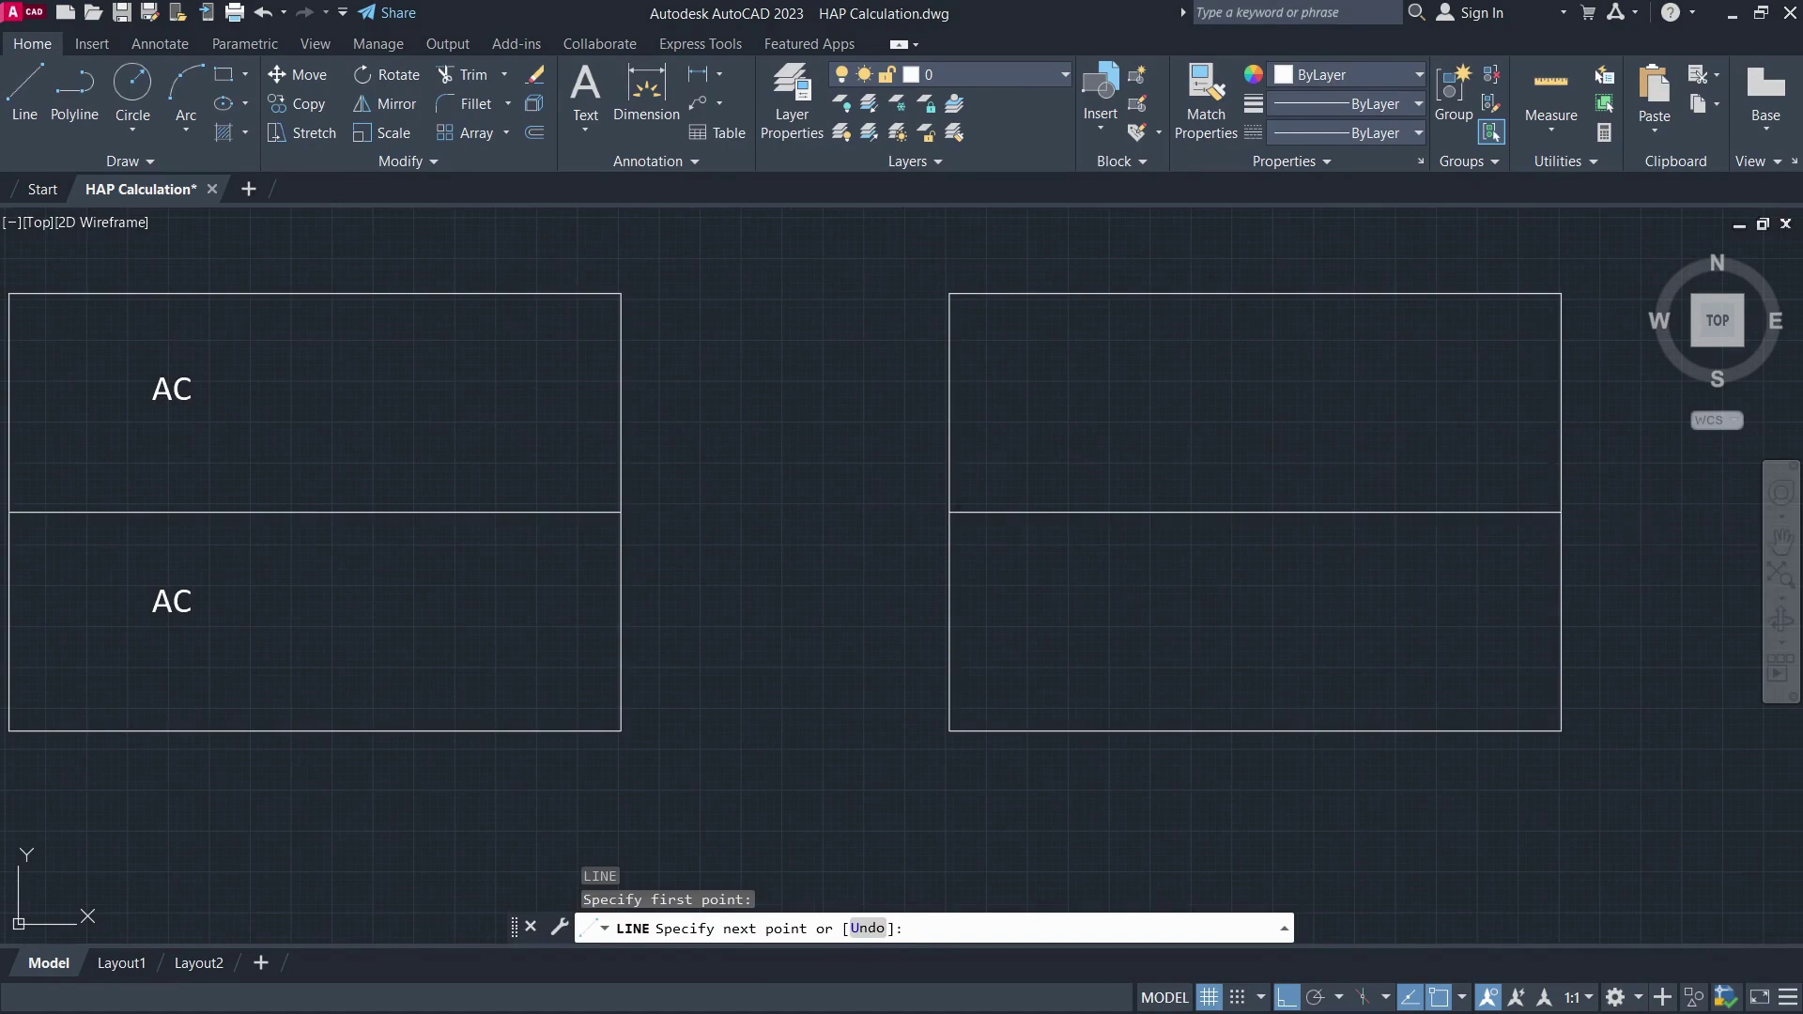
{"action": "key", "text": "Escape"}
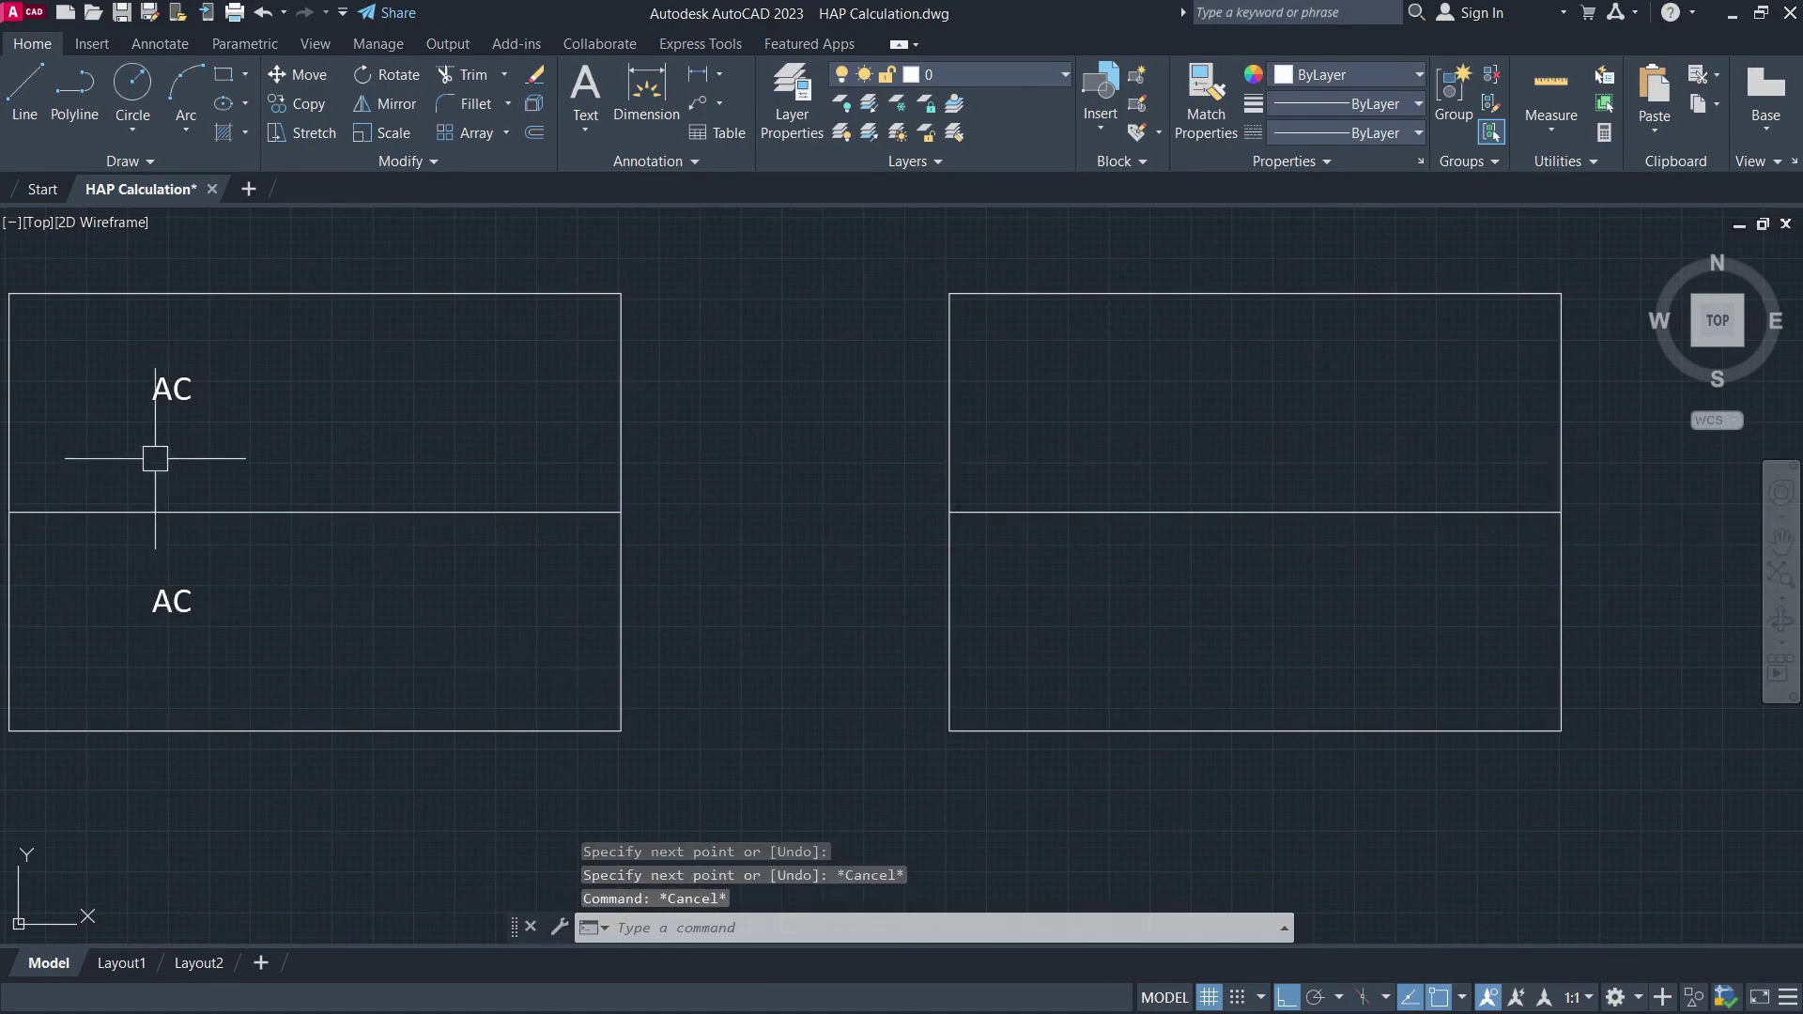
- Copy the lower AC label of the first rectangle horizontally into the lower half of the second rectangle
{"action": "left_click", "coordinate": [184, 392]}
{"action": "left_click", "coordinate": [150, 415]}
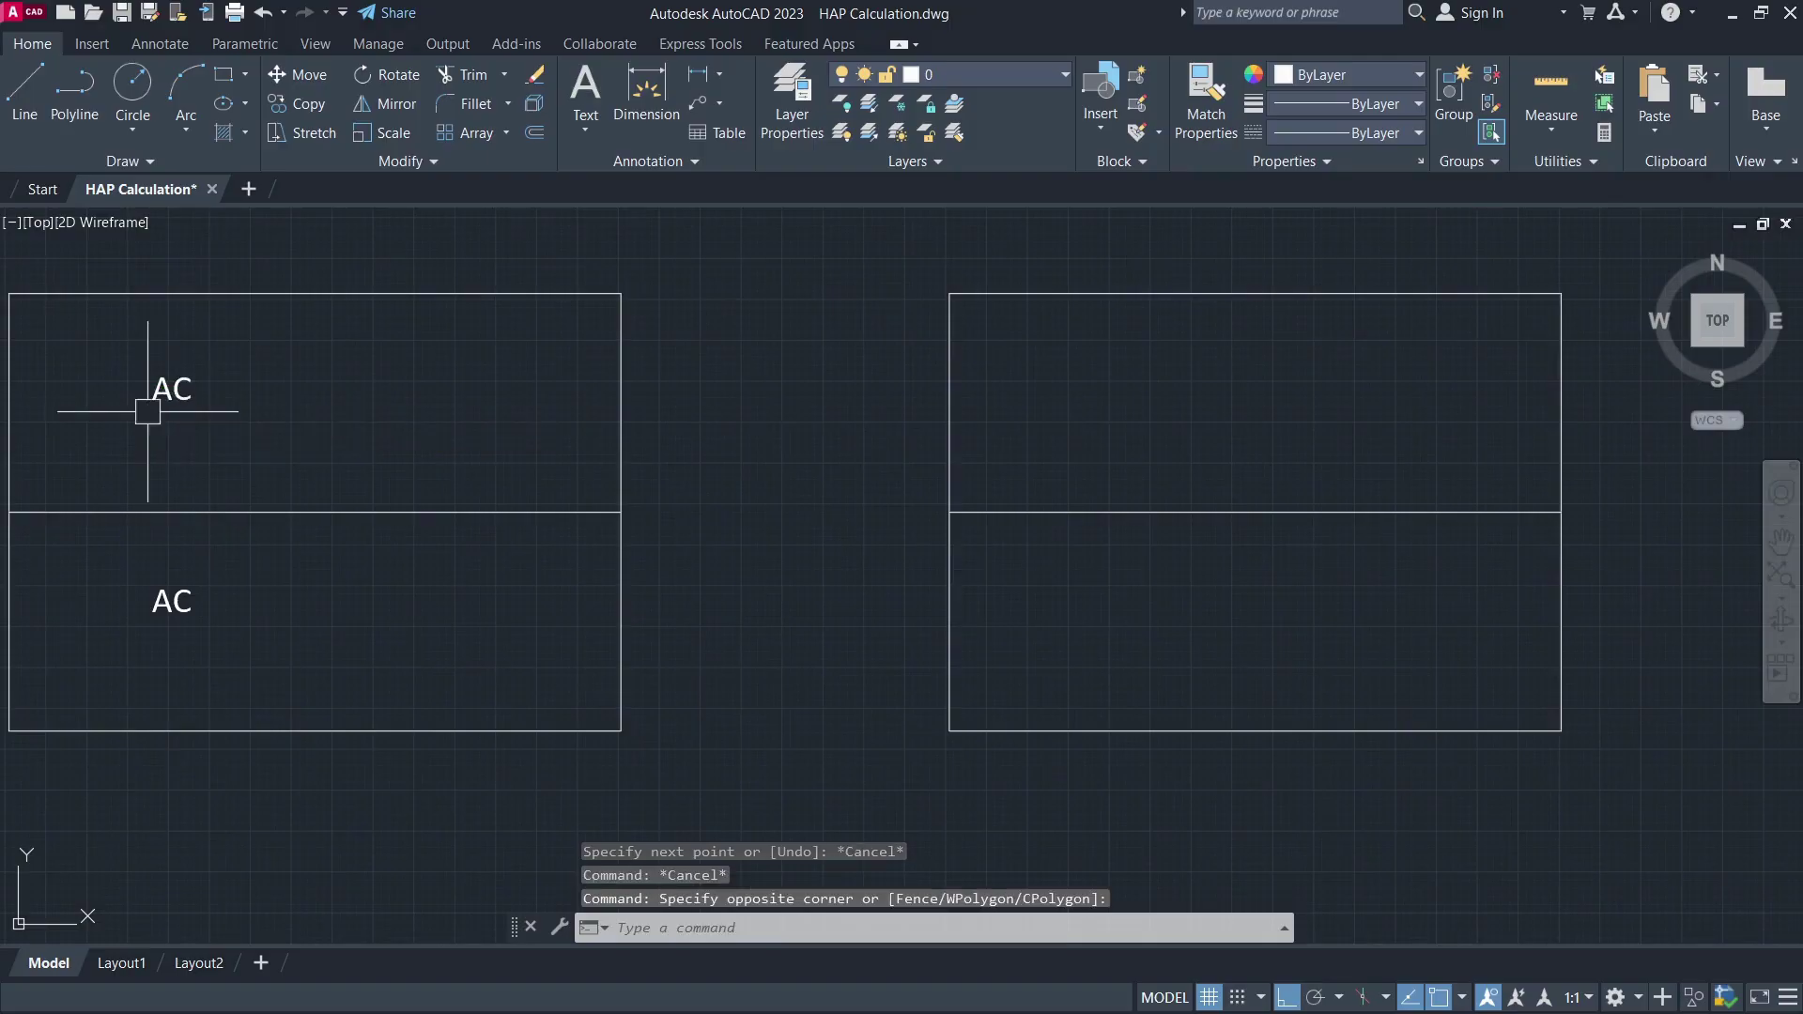
{"action": "left_click", "coordinate": [178, 594]}
{"action": "type", "text": "c"}
{"action": "key", "text": "Return"}
{"action": "left_click", "coordinate": [155, 590]}
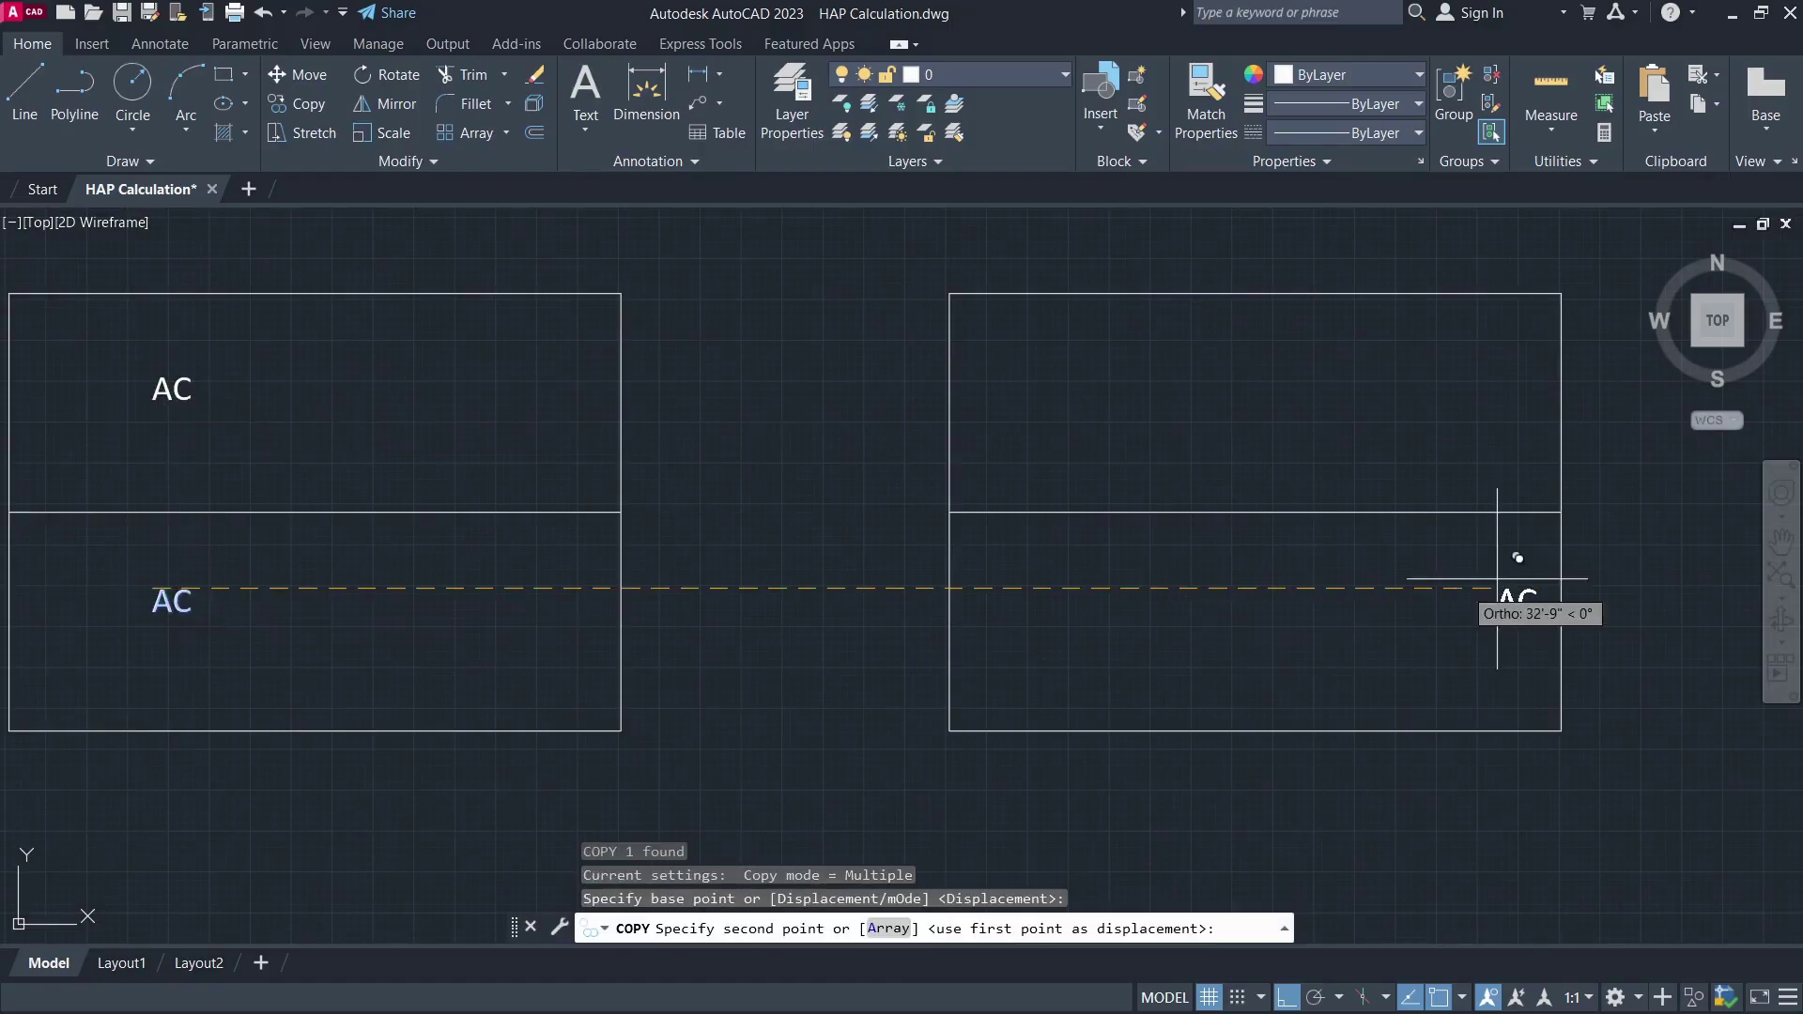
{"action": "left_click", "coordinate": [1010, 591]}
{"action": "key", "text": "Escape"}
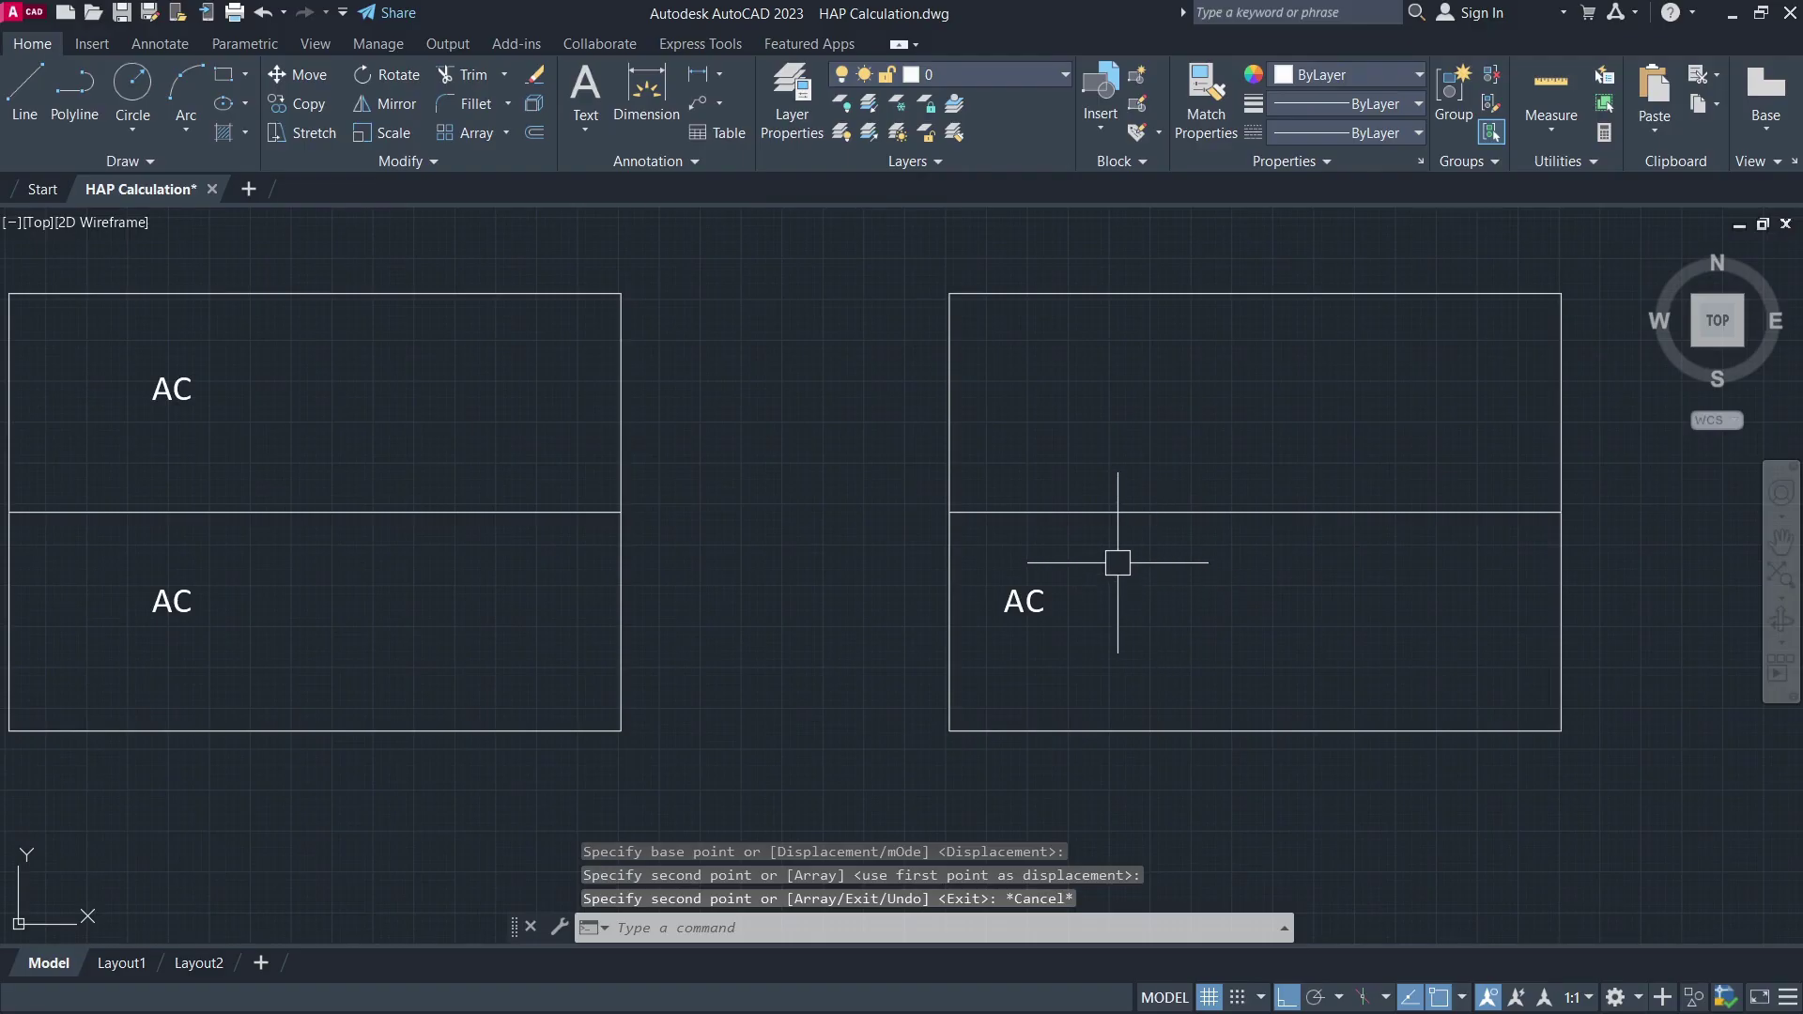
- Switch to HAP, dismiss the battery notice and review the Floor Area and Total Floor U-value inputs for the unconditioned-space floor
{"action": "left_click", "coordinate": [1113, 339]}
{"action": "left_click", "coordinate": [1486, 452]}
{"action": "key", "text": "alt+Tab"}
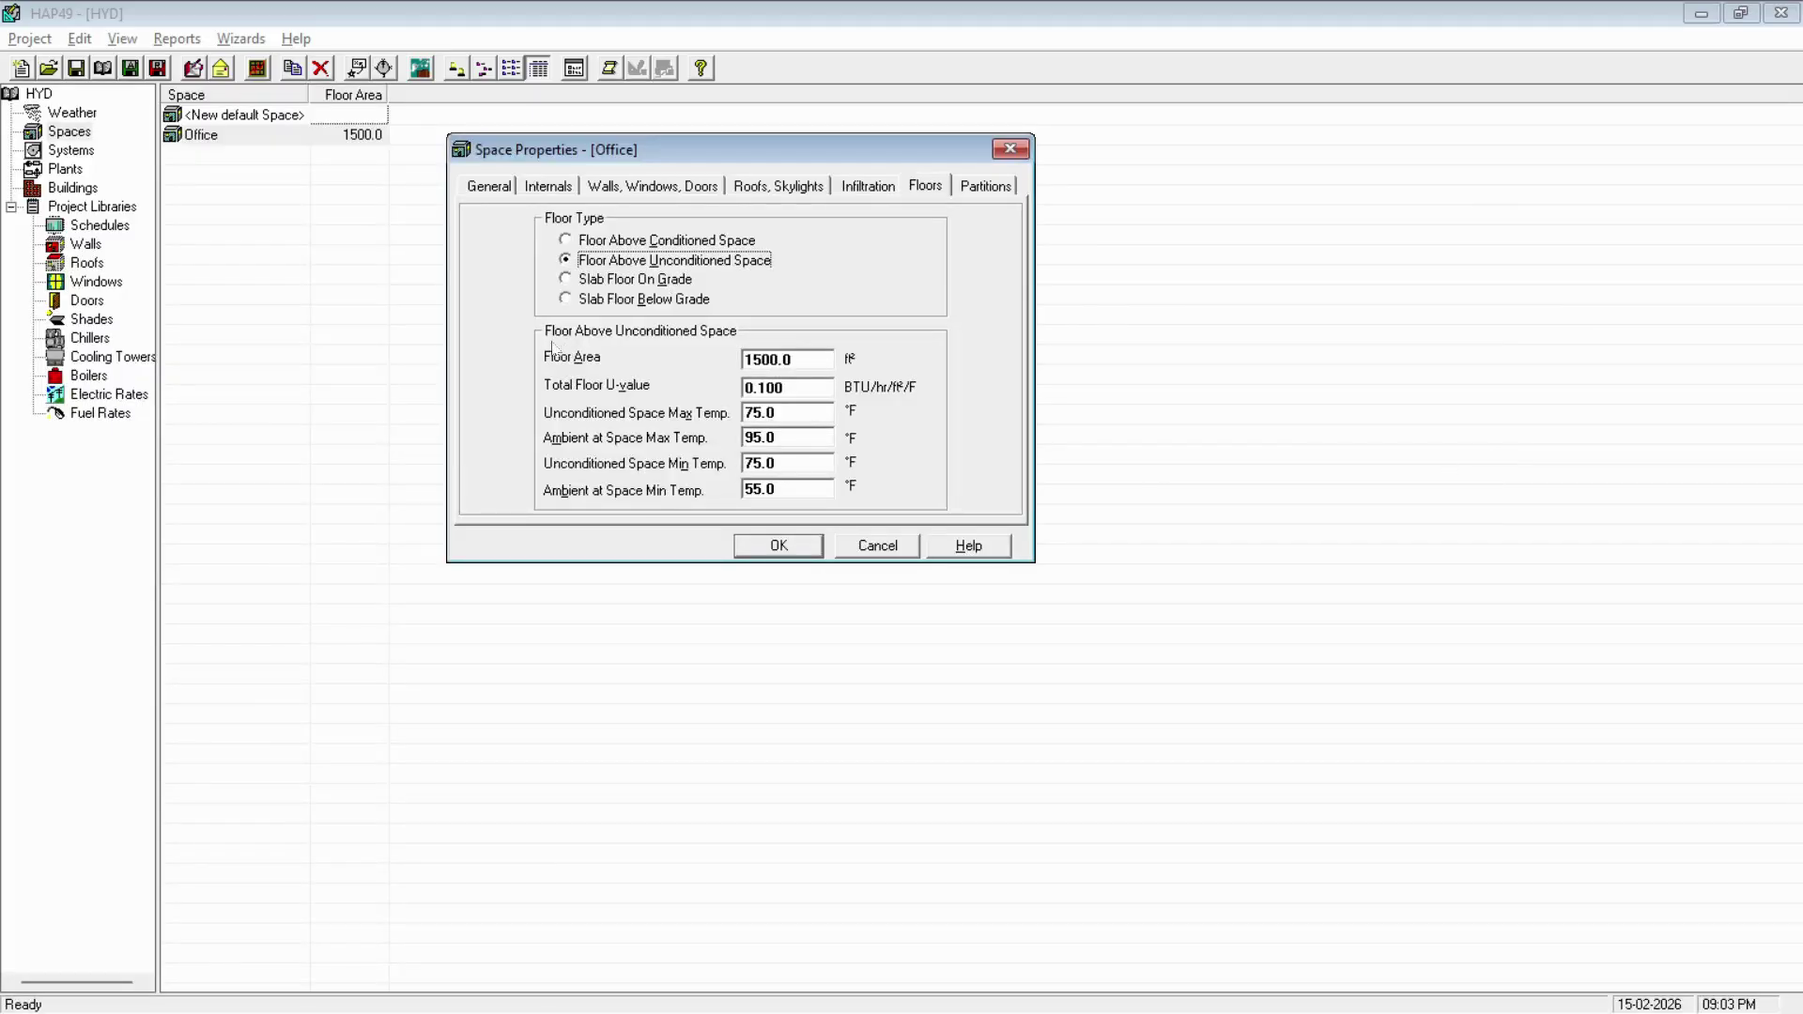
{"action": "key", "text": "Tab"}
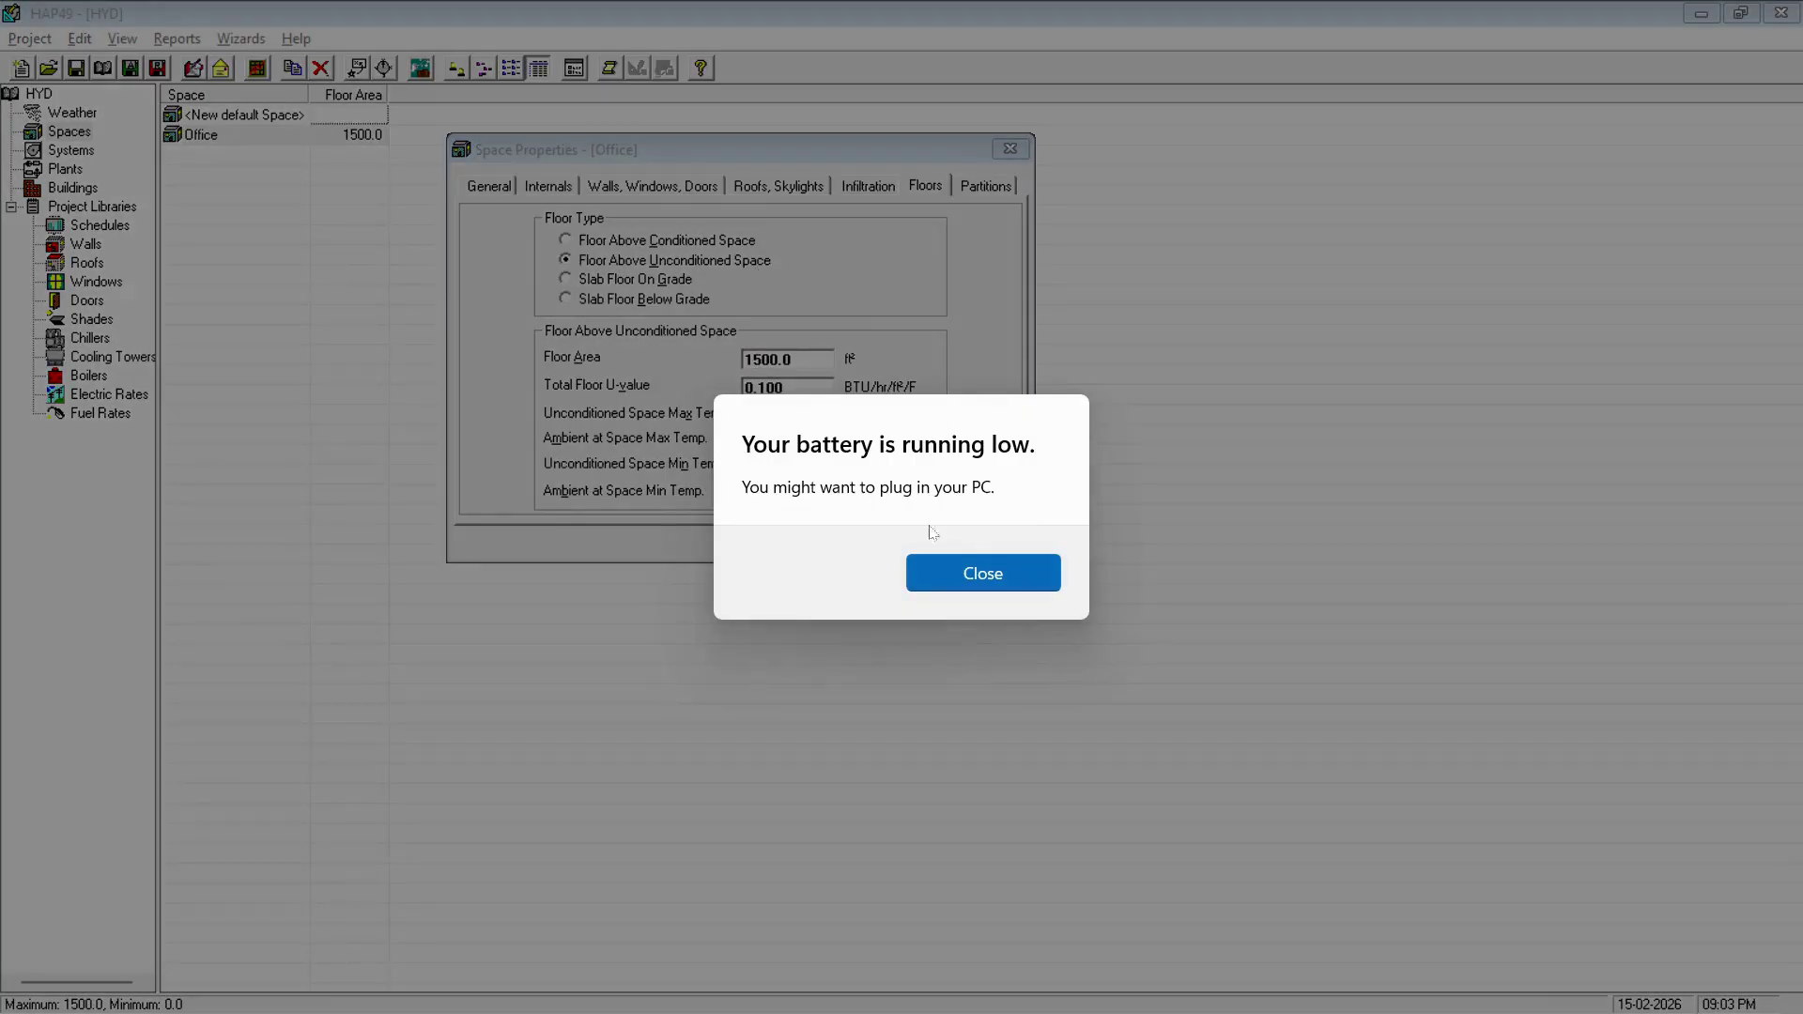
{"action": "left_click", "coordinate": [937, 572]}
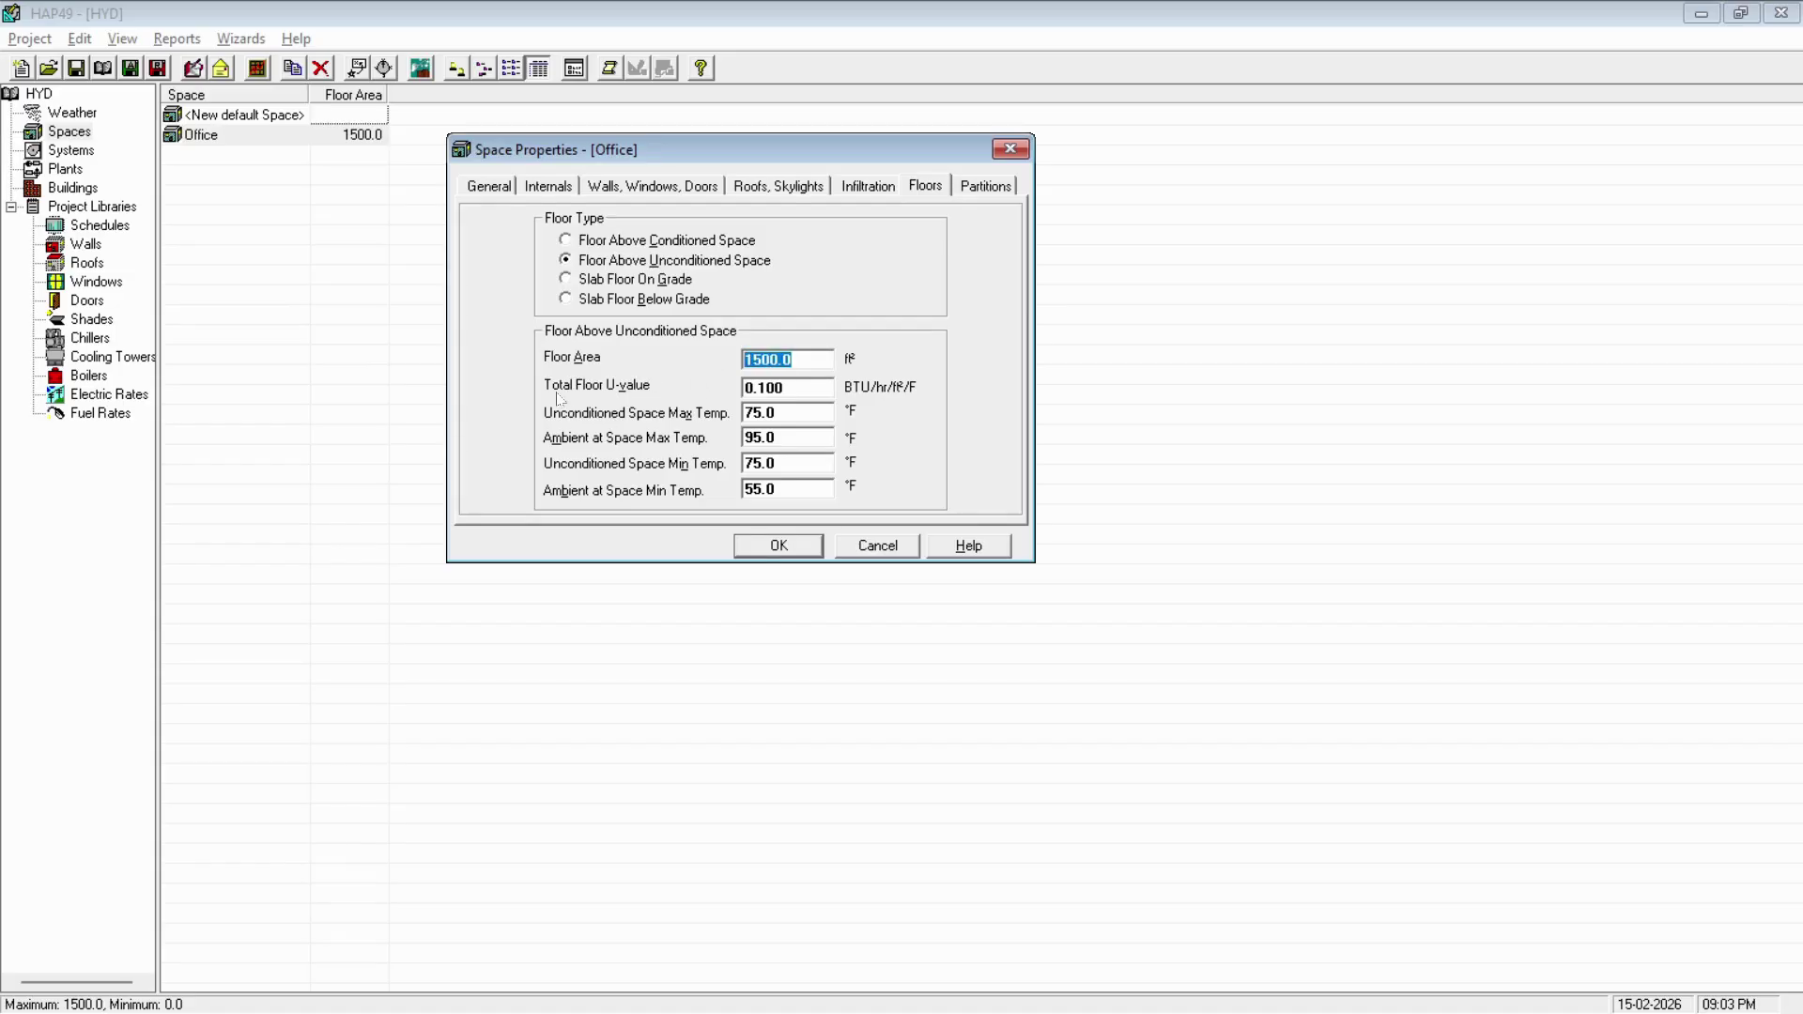
{"action": "key", "text": "Tab"}
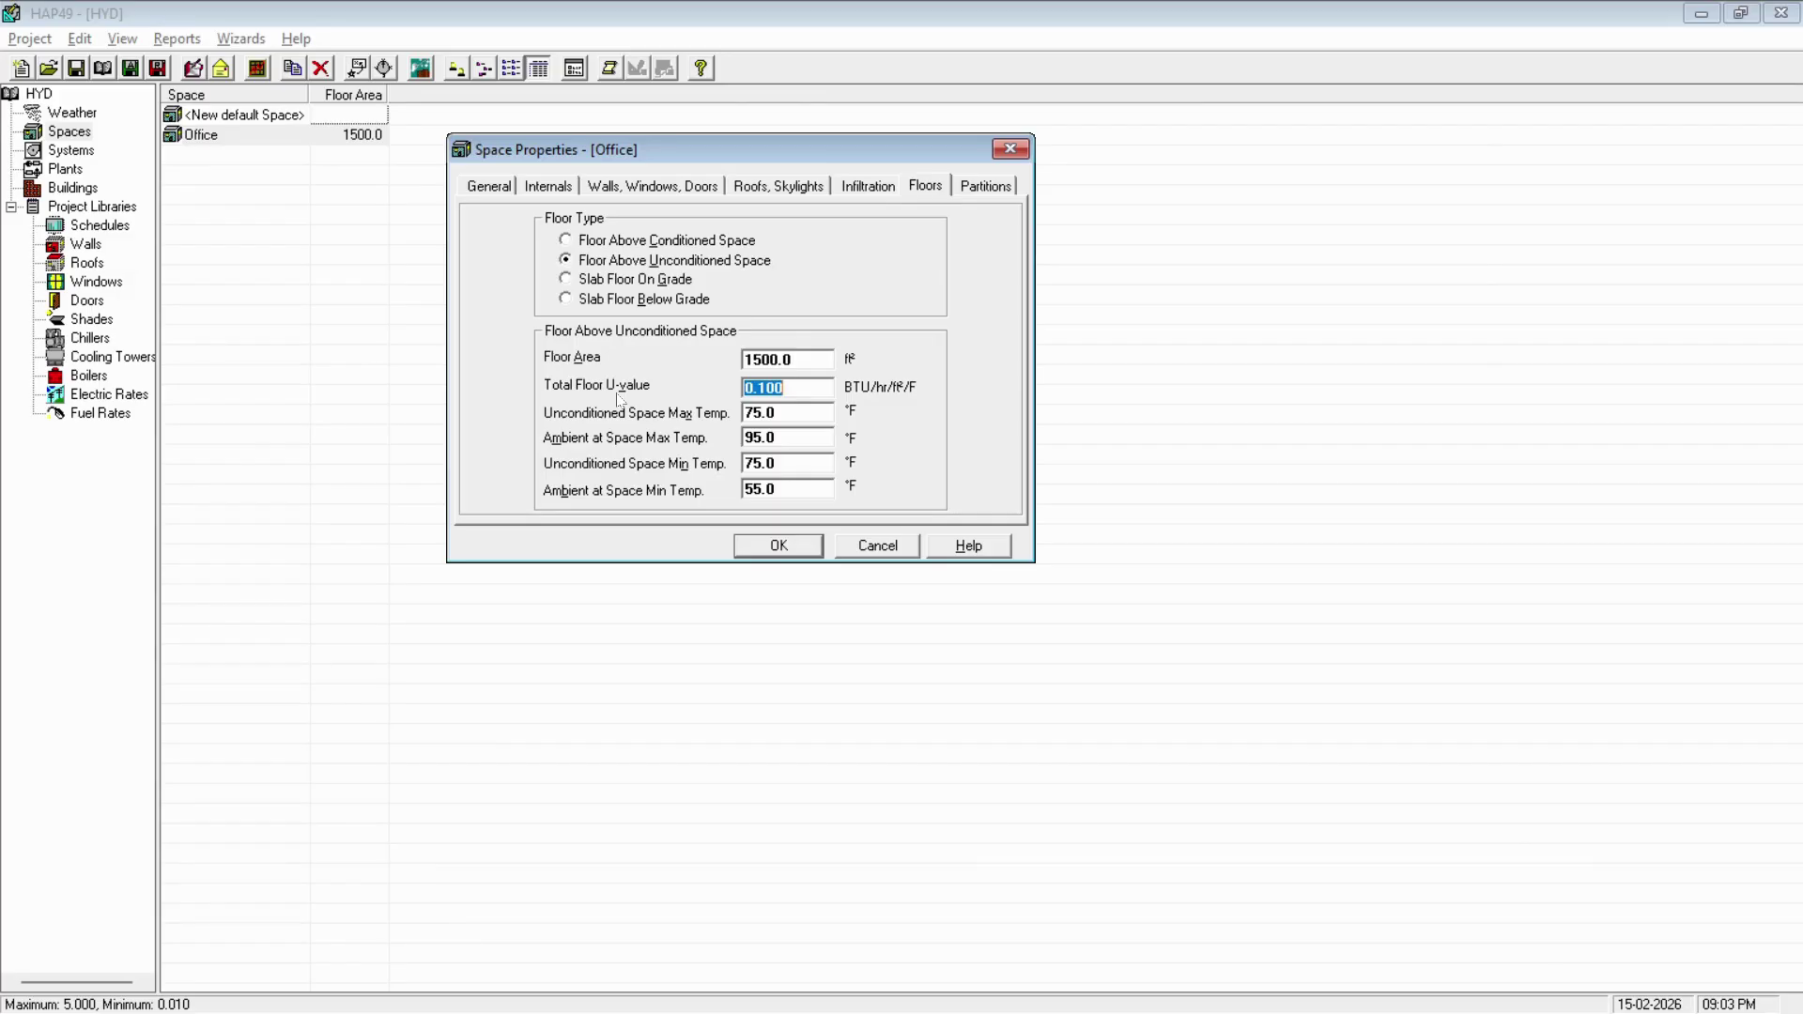
- Return to AutoCAD and examine the U-value calculation note, from the 1/R formula through to the rounded result
{"action": "key", "text": "alt+Tab"}
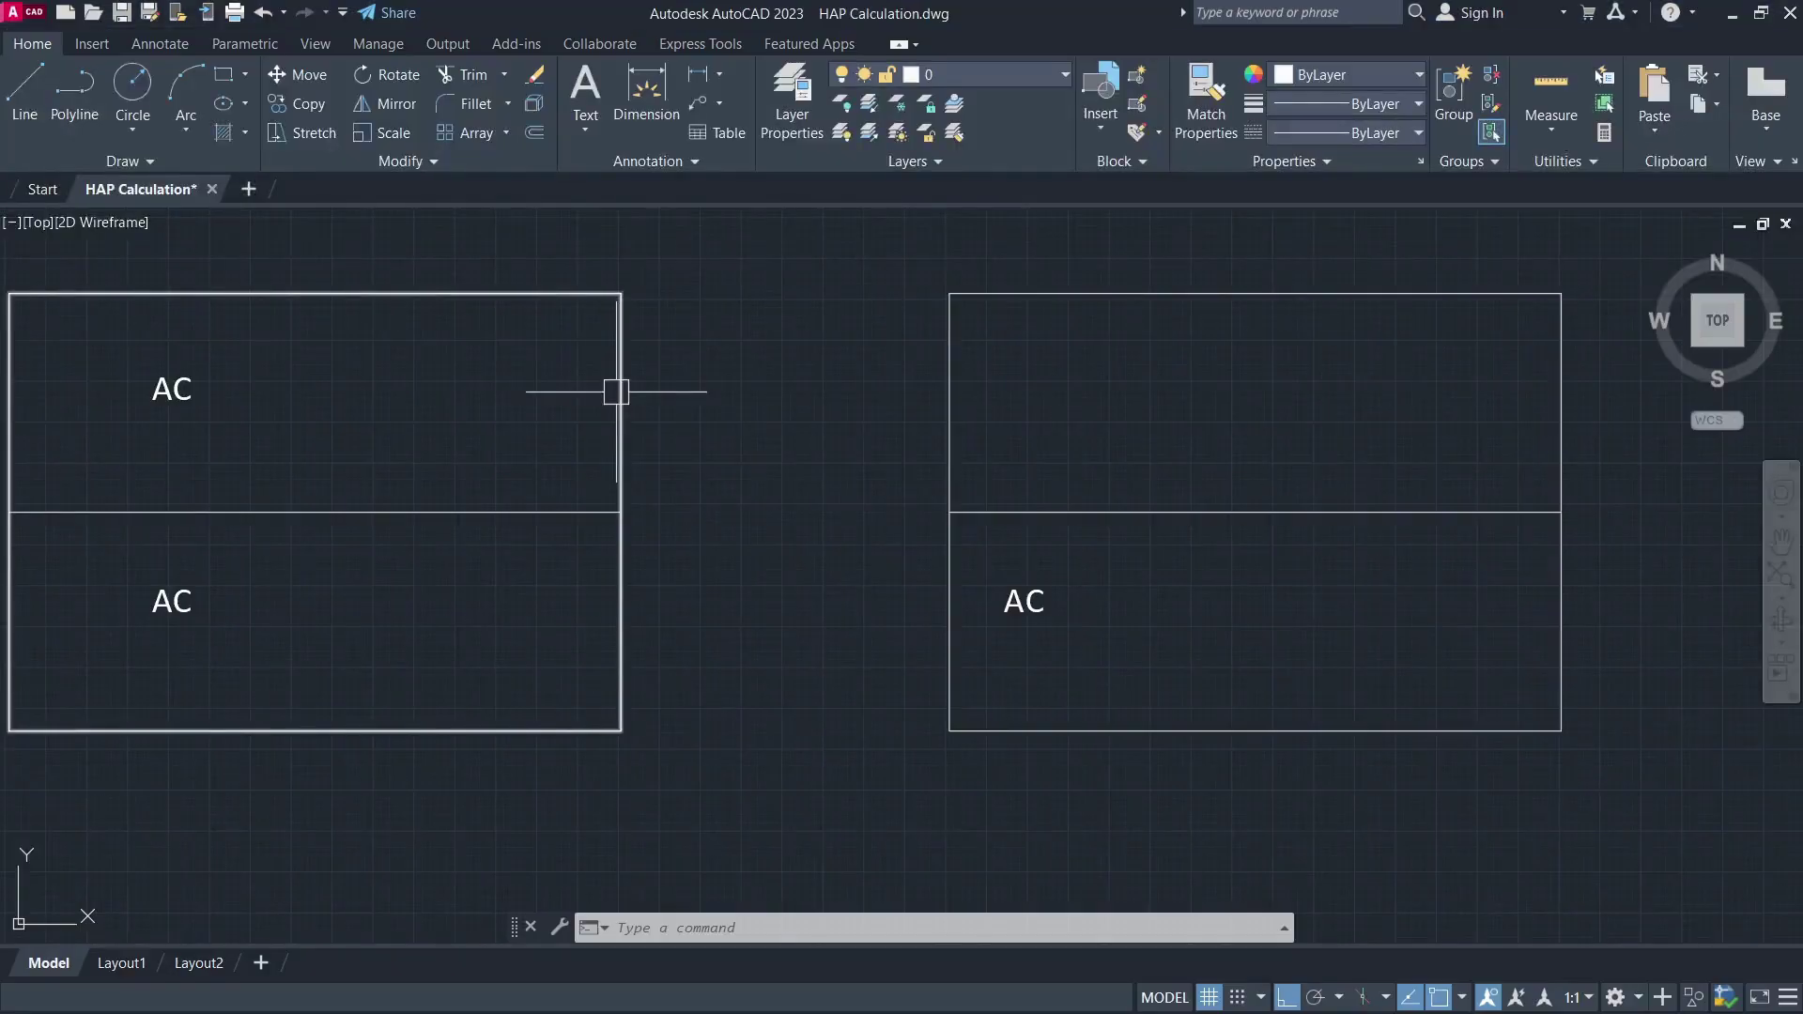
{"action": "scroll", "coordinate": [901, 491], "scroll_direction": "down", "scroll_amount": 3}
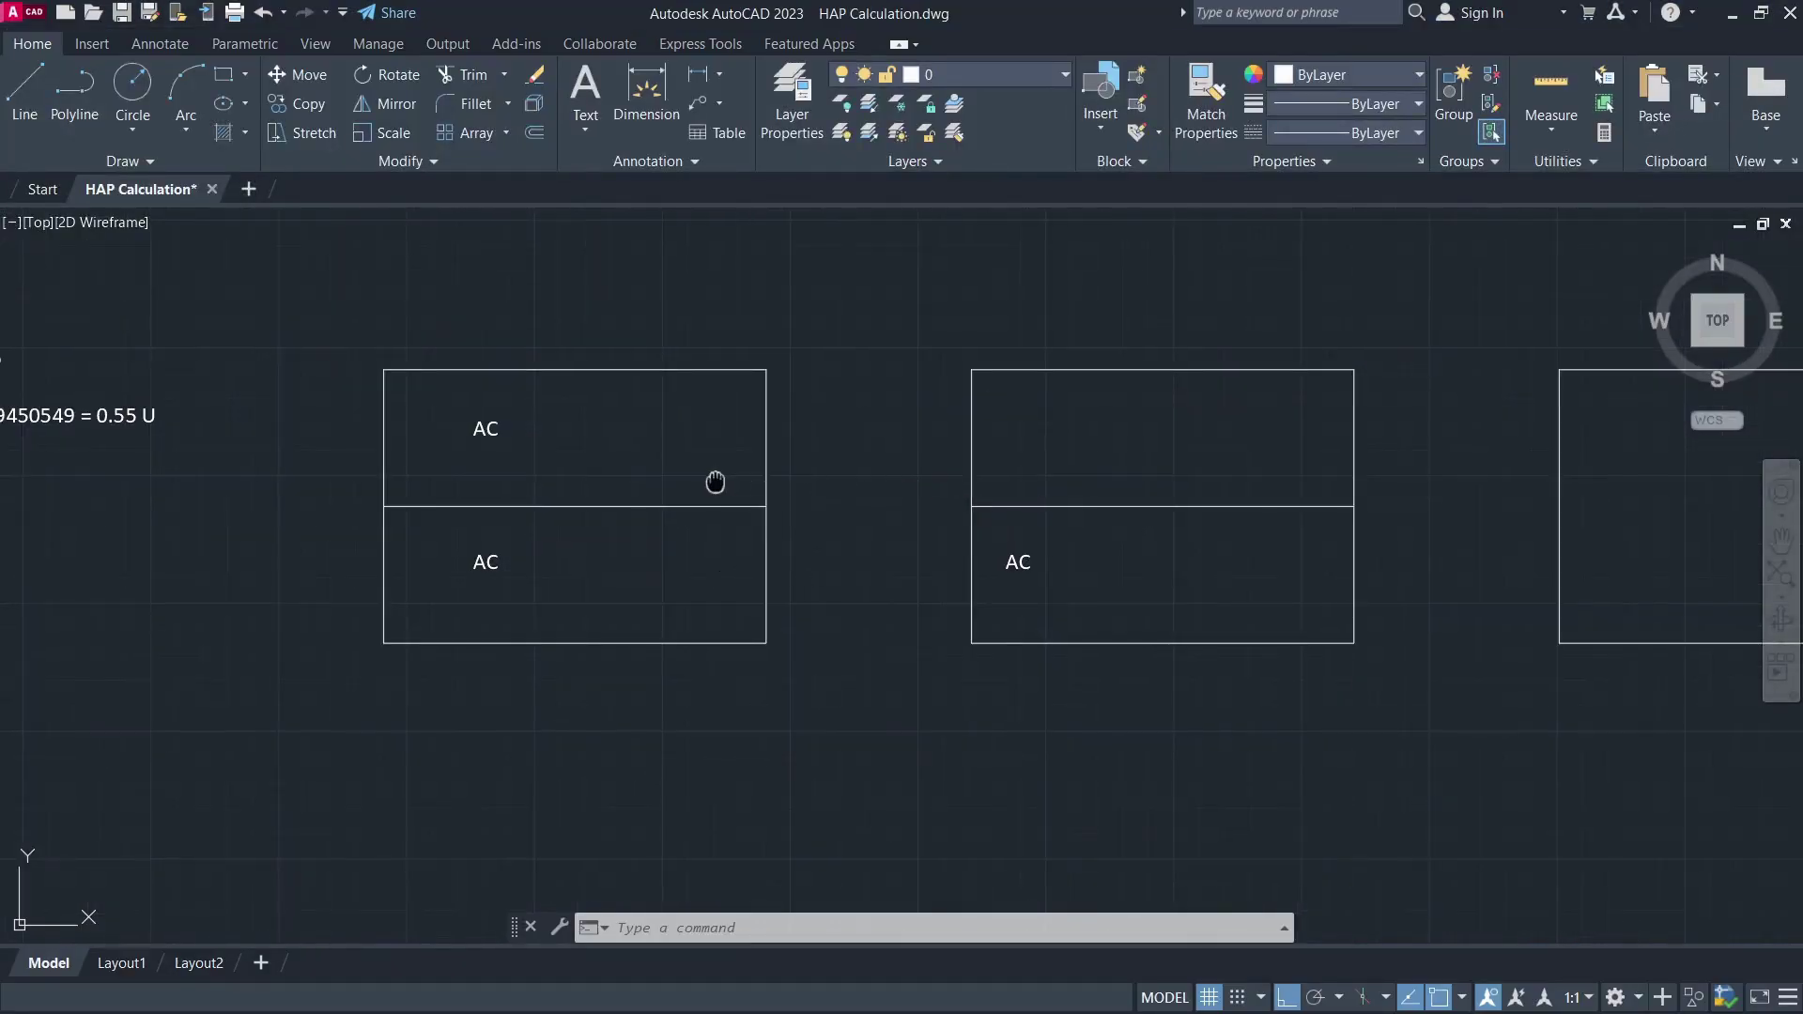
{"action": "scroll", "coordinate": [1183, 487], "scroll_direction": "up", "scroll_amount": 2}
{"action": "left_click_drag", "start_coordinate": [713, 483], "coordinate": [1430, 486]}
{"action": "scroll", "coordinate": [601, 310], "scroll_direction": "up", "scroll_amount": 4}
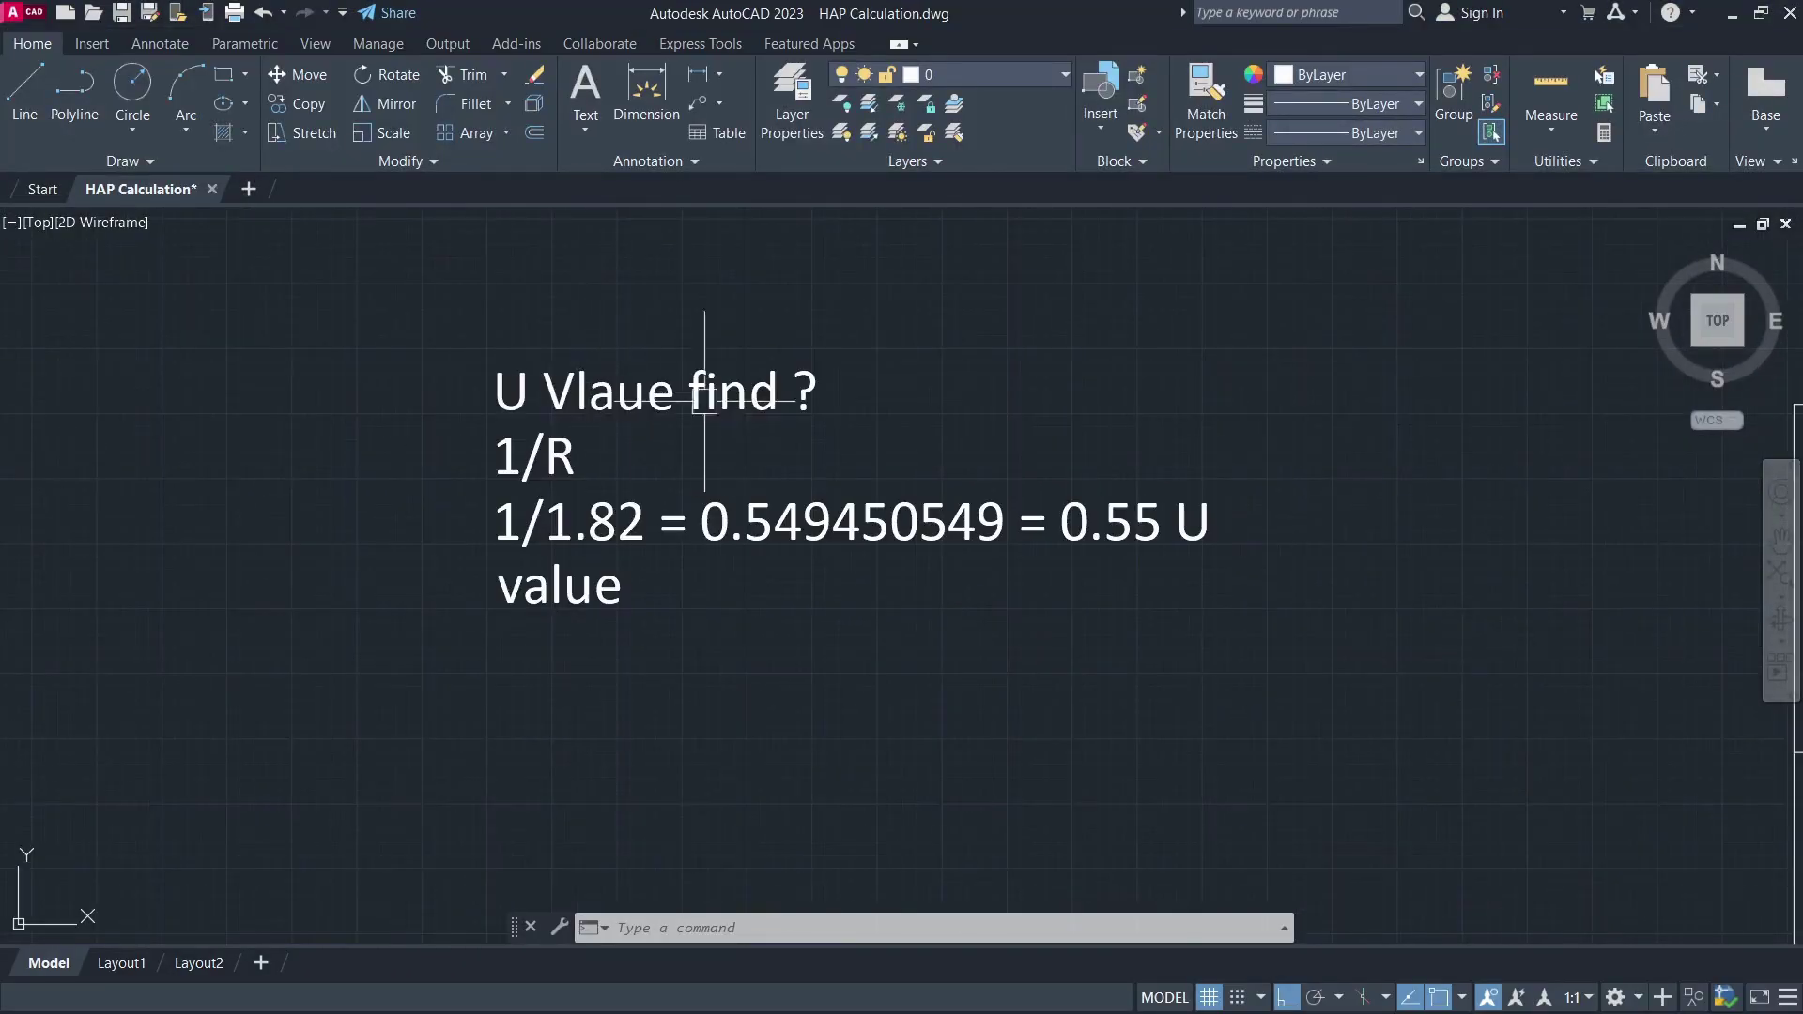
{"action": "left_click", "coordinate": [452, 421]}
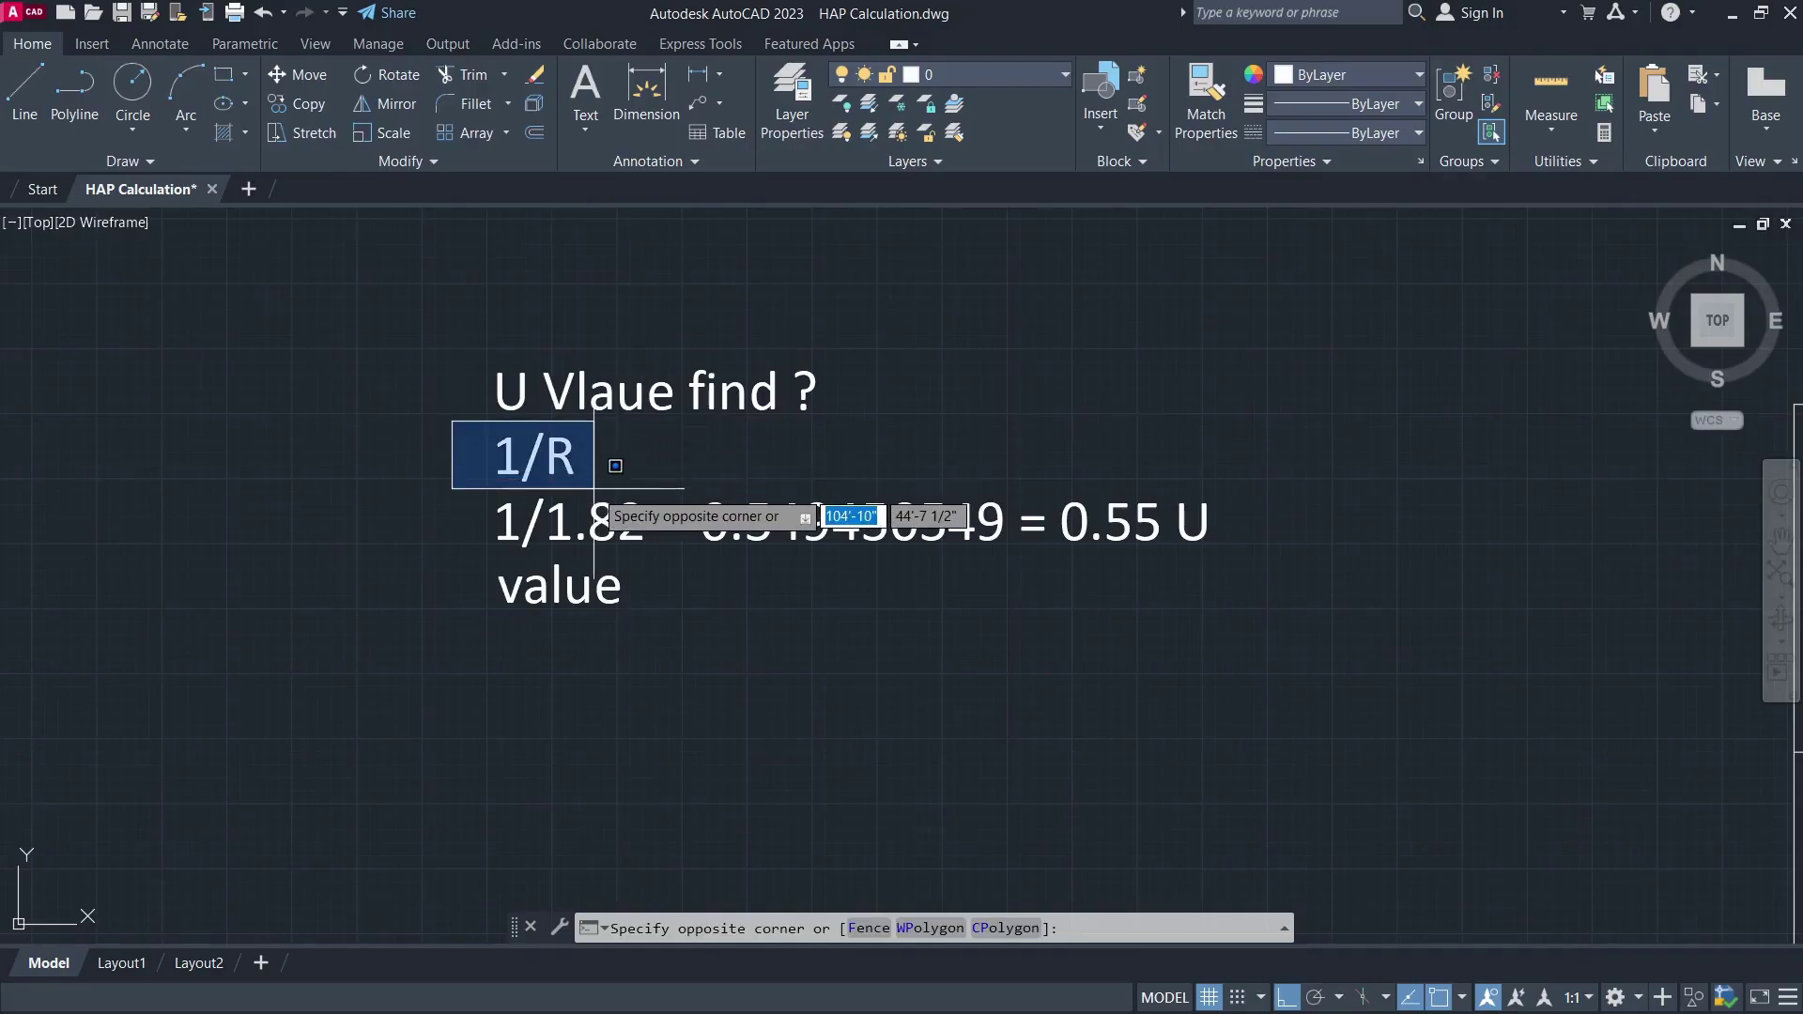
{"action": "left_click", "coordinate": [593, 487]}
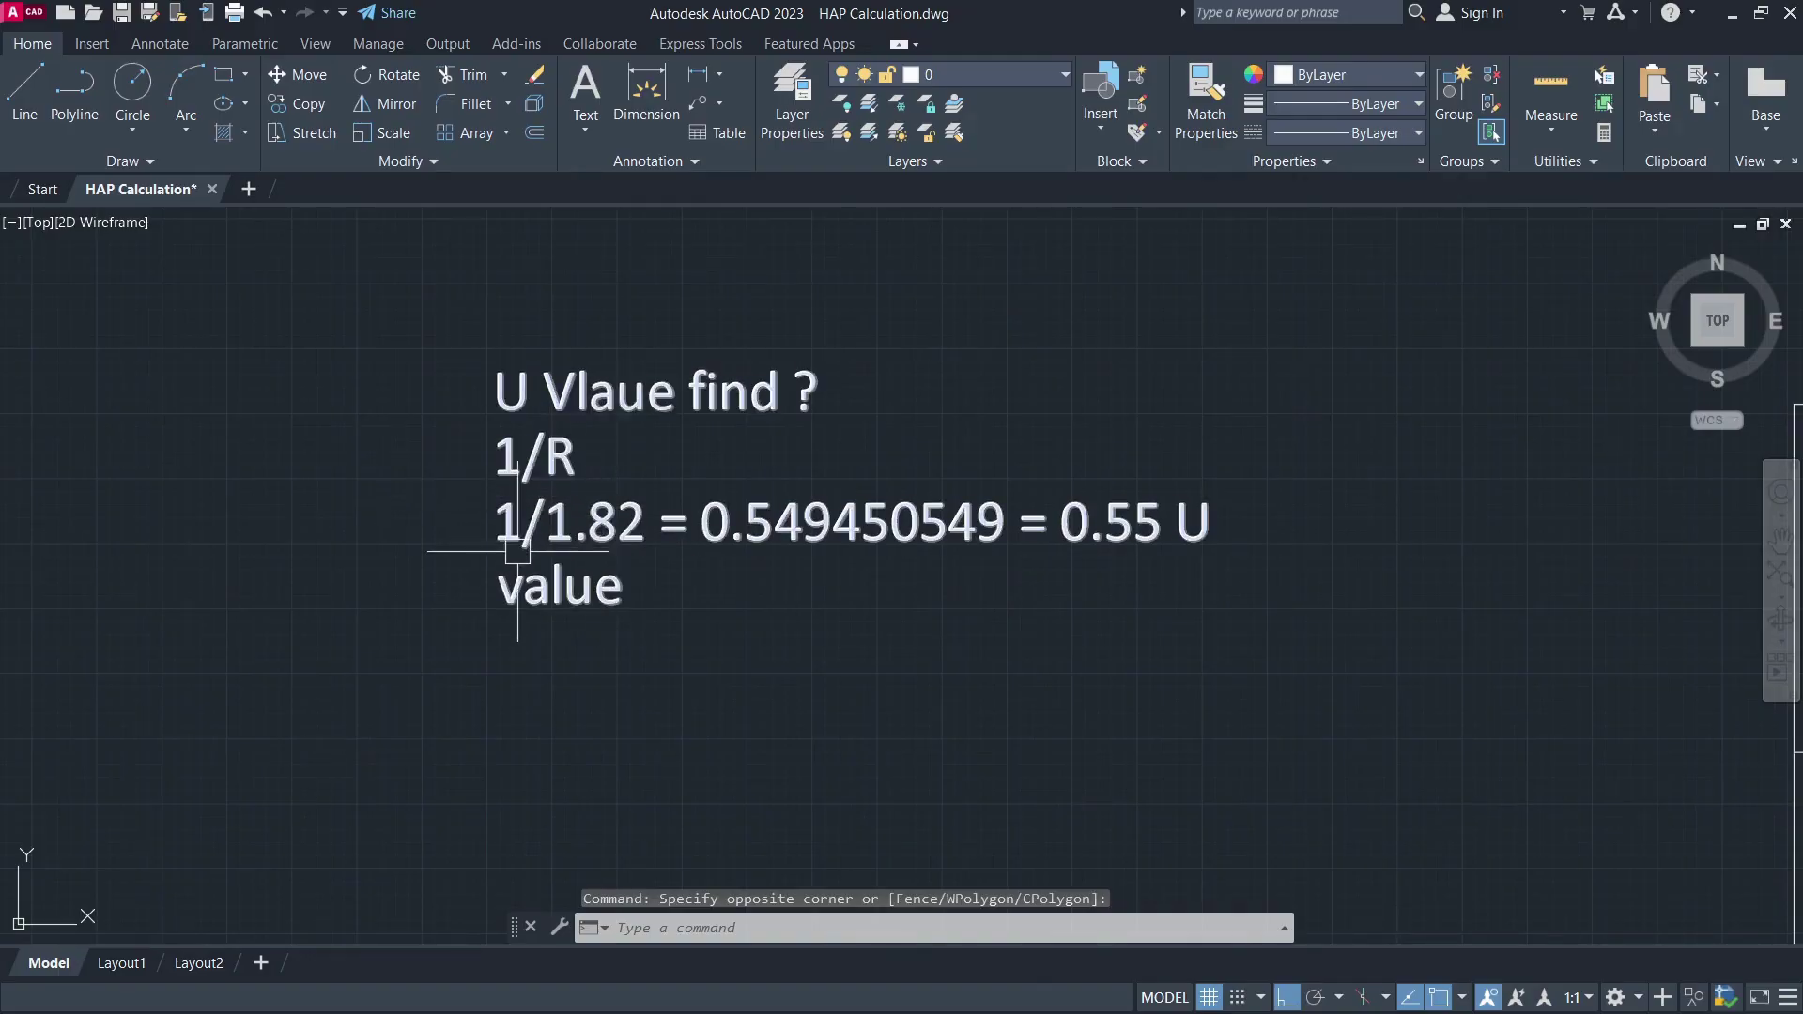
{"action": "left_click", "coordinate": [549, 500]}
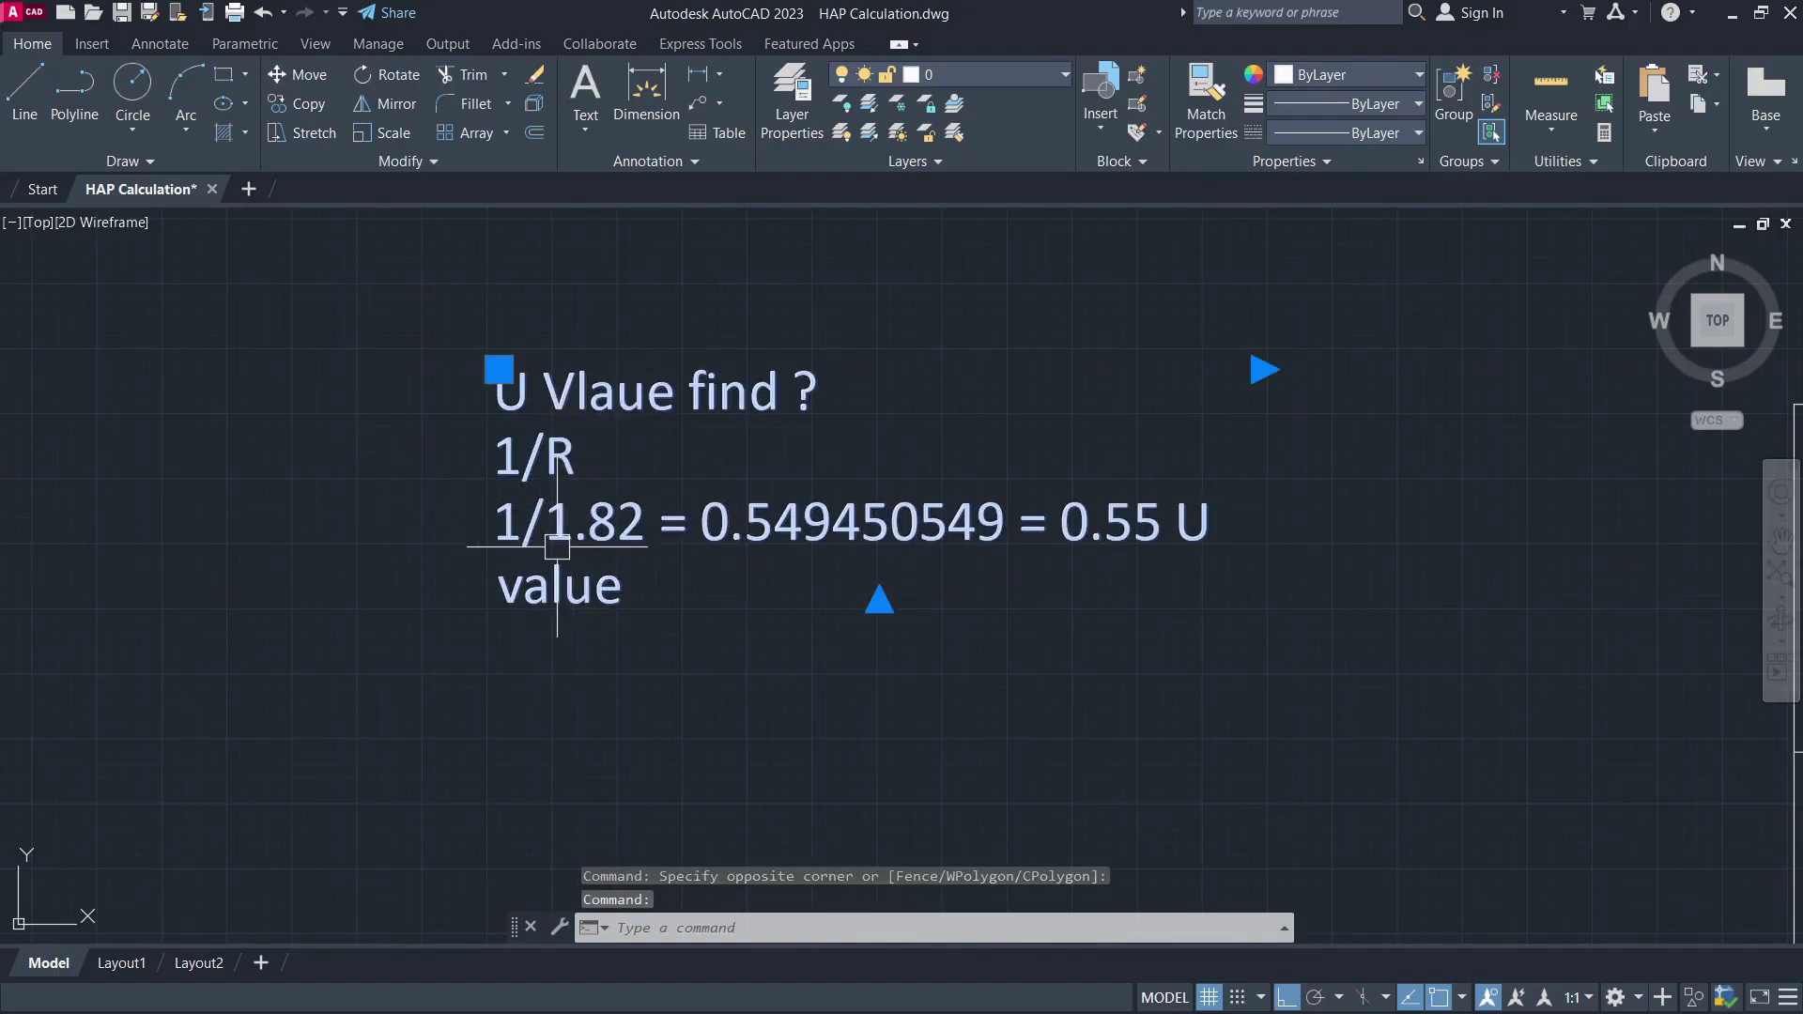
{"action": "key", "text": "Escape"}
{"action": "key", "text": "Escape"}
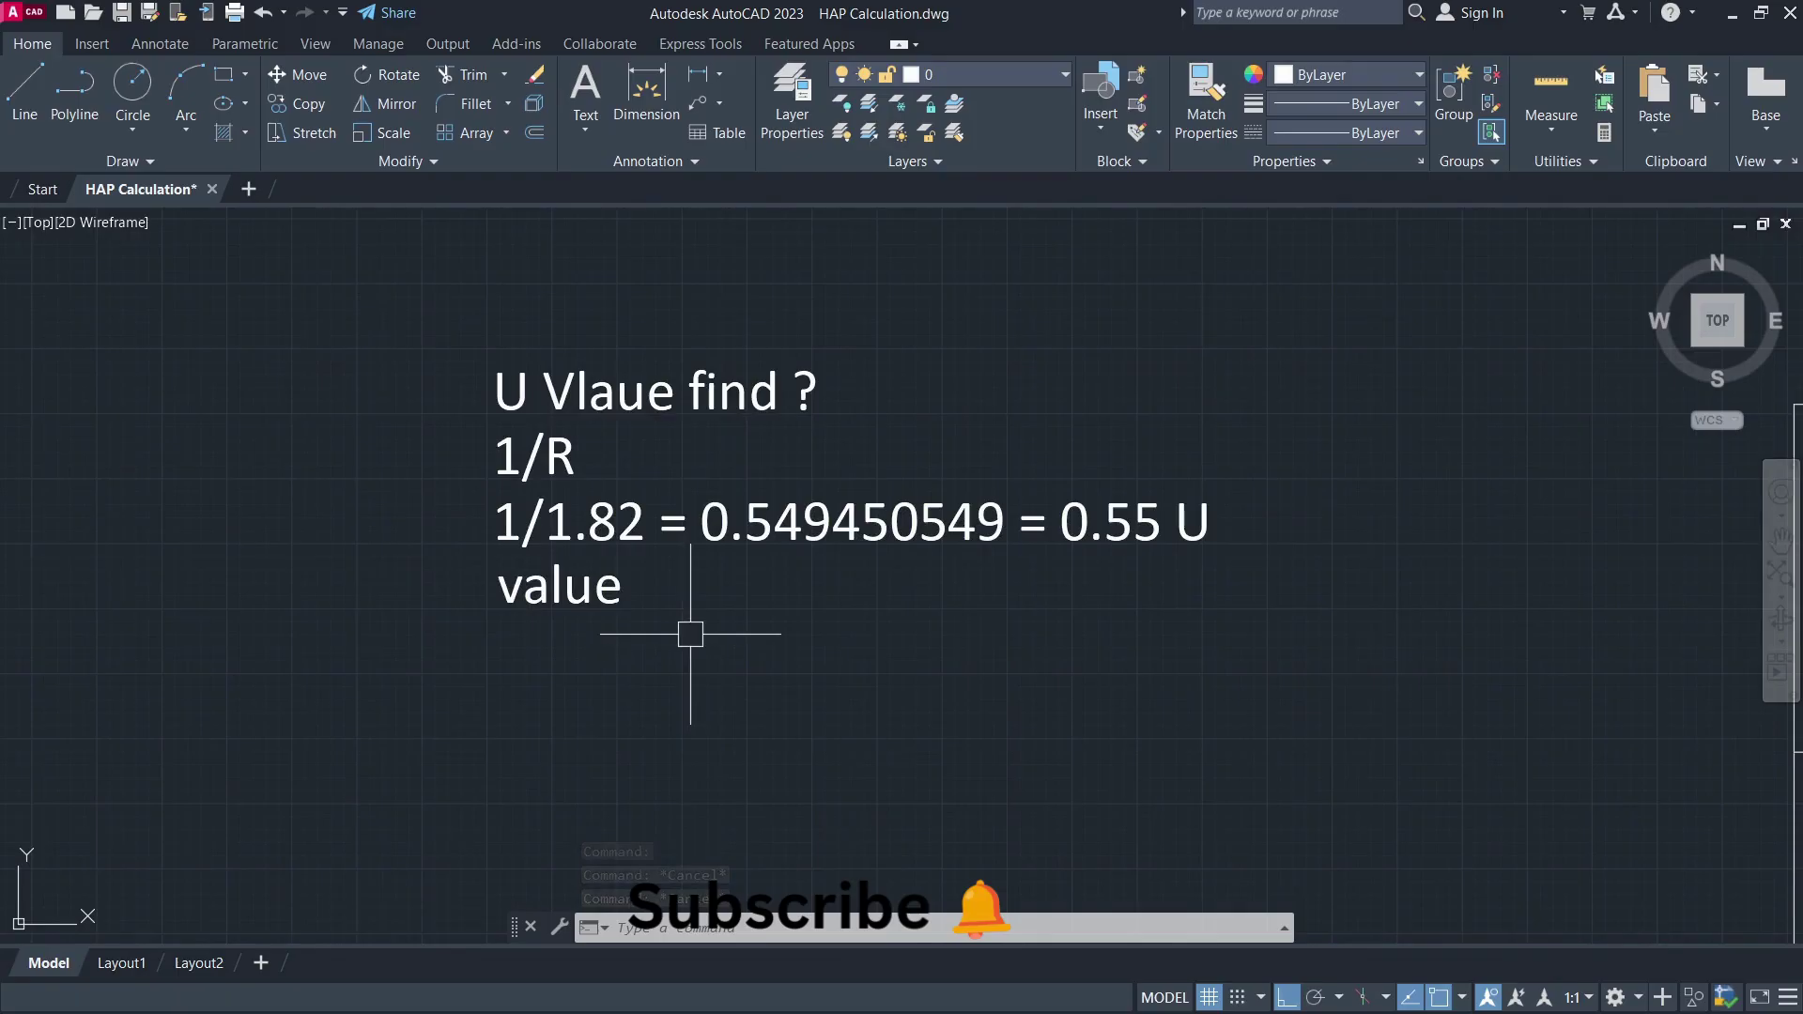
{"action": "left_click", "coordinate": [686, 603]}
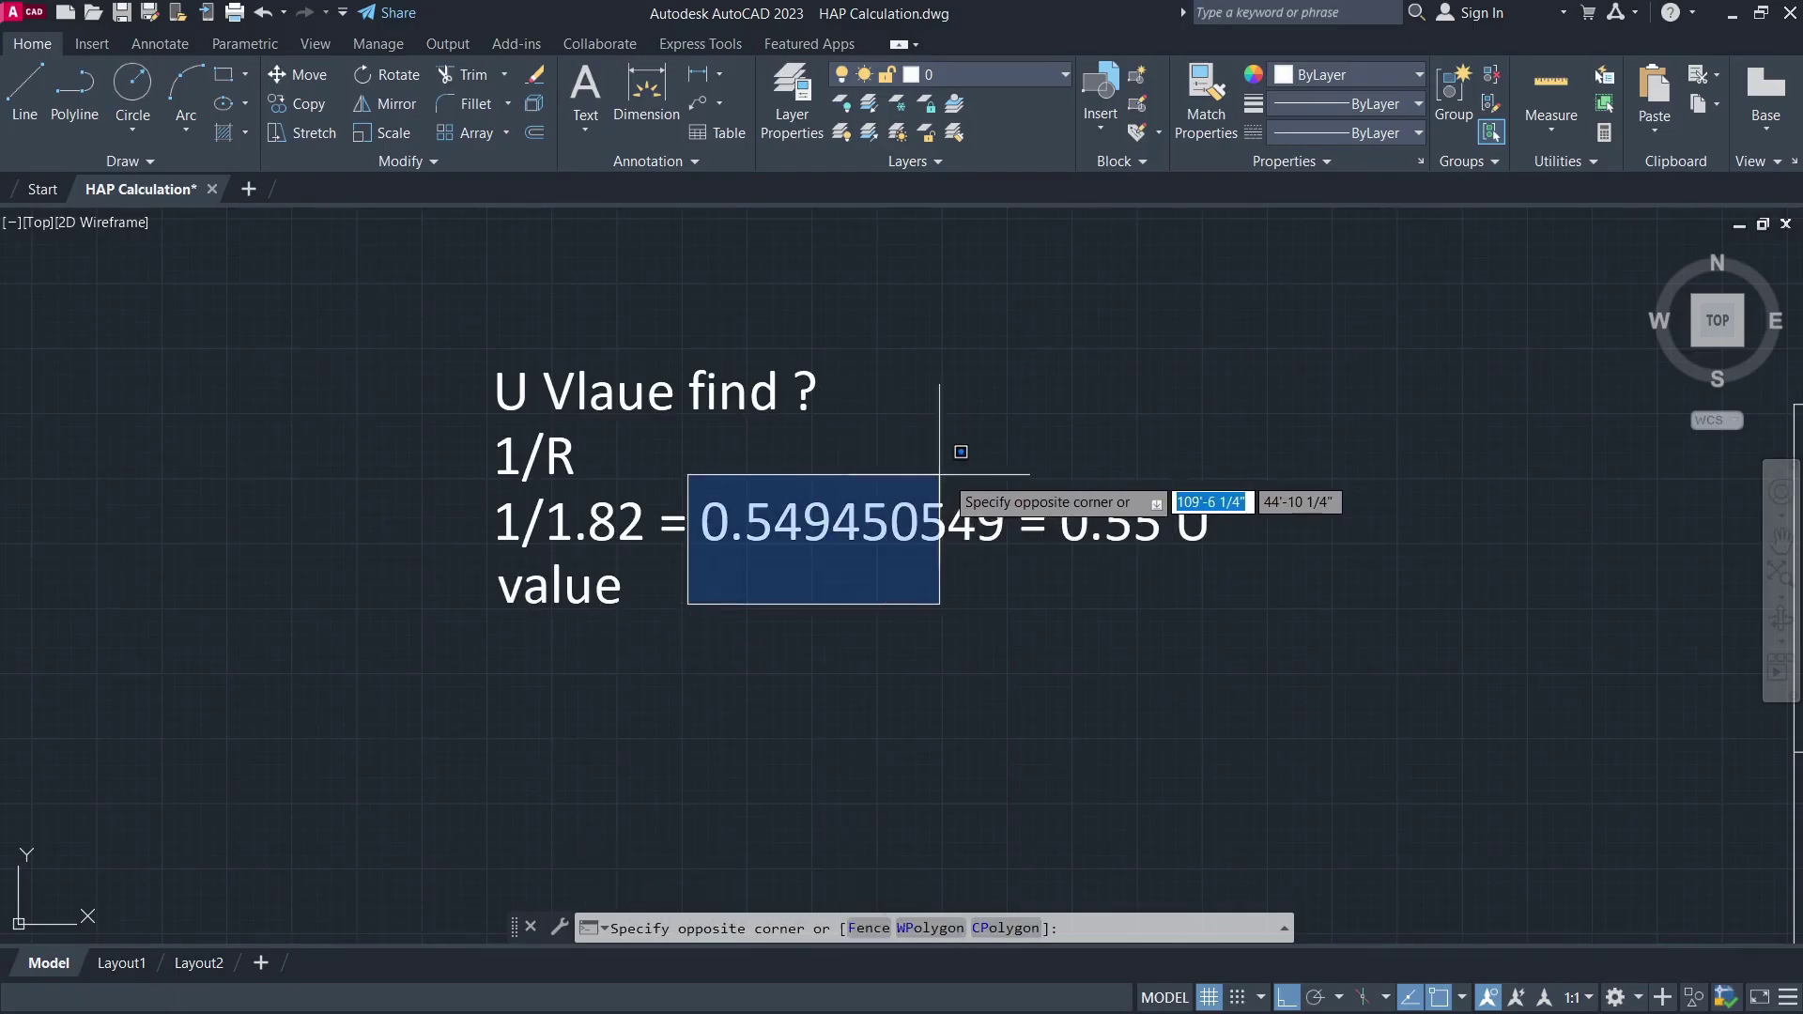
{"action": "left_click", "coordinate": [1021, 618]}
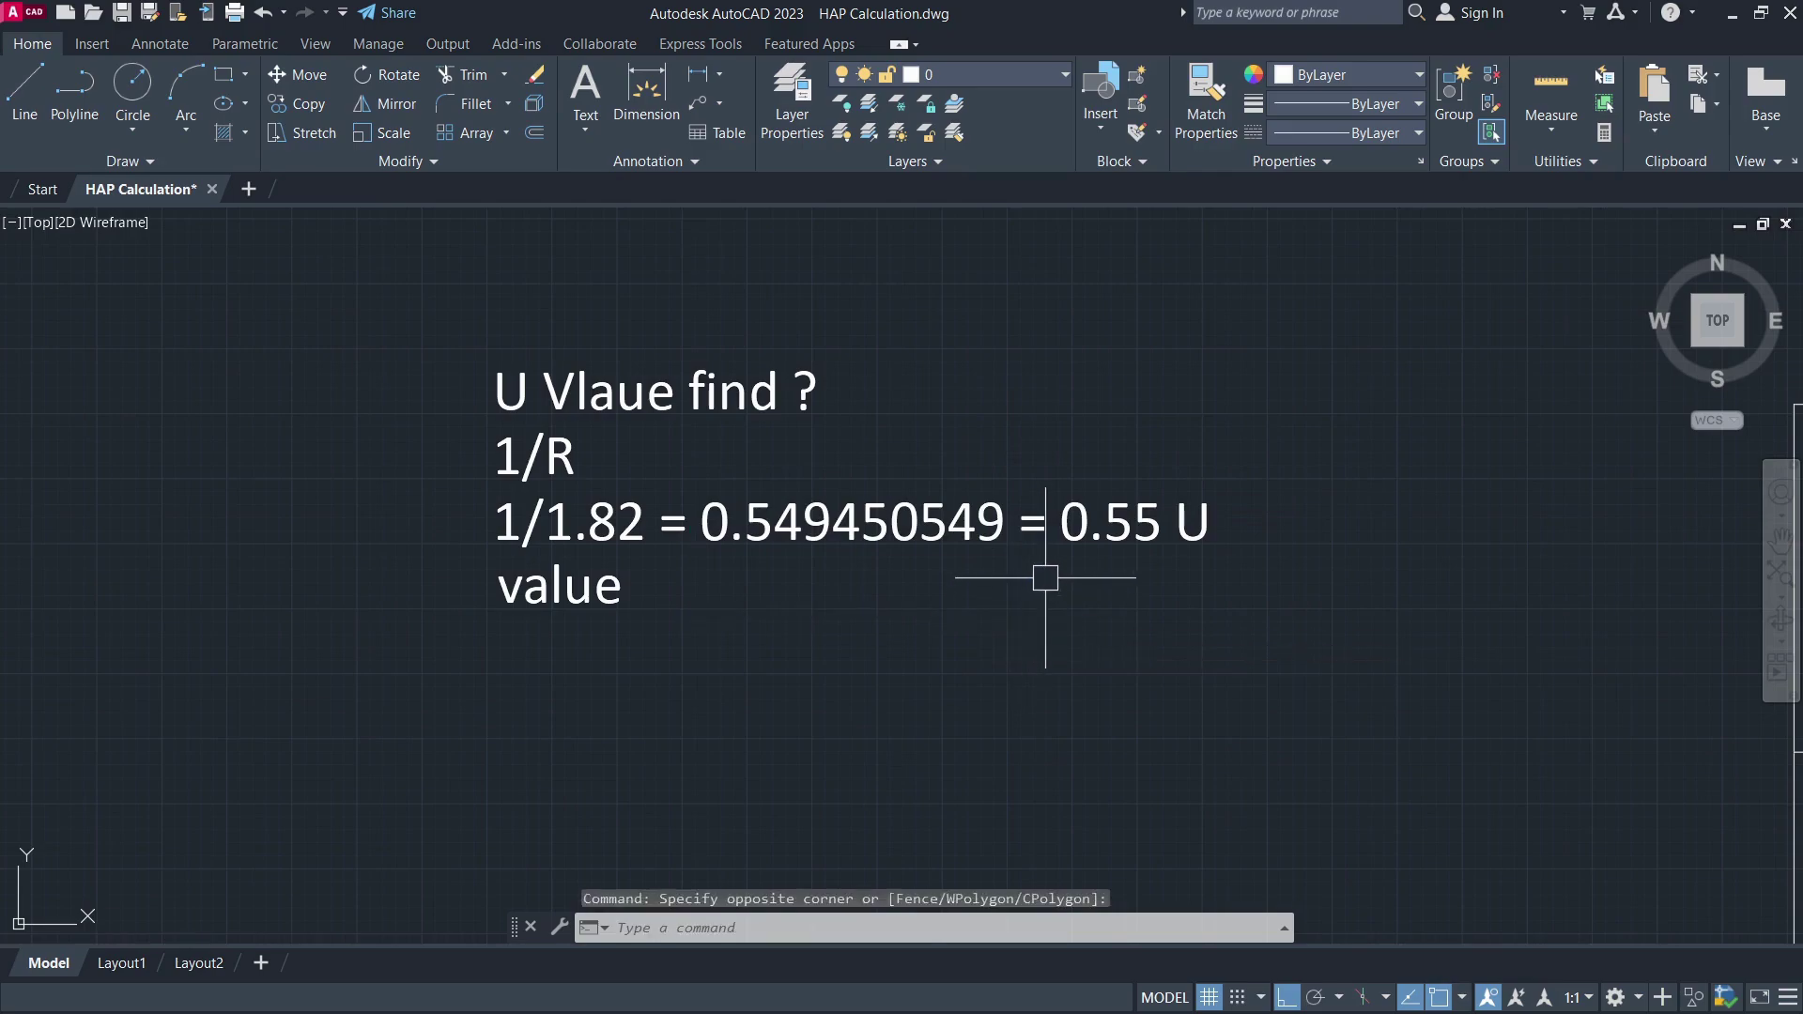
{"action": "left_click", "coordinate": [1052, 575]}
{"action": "left_click", "coordinate": [1258, 475]}
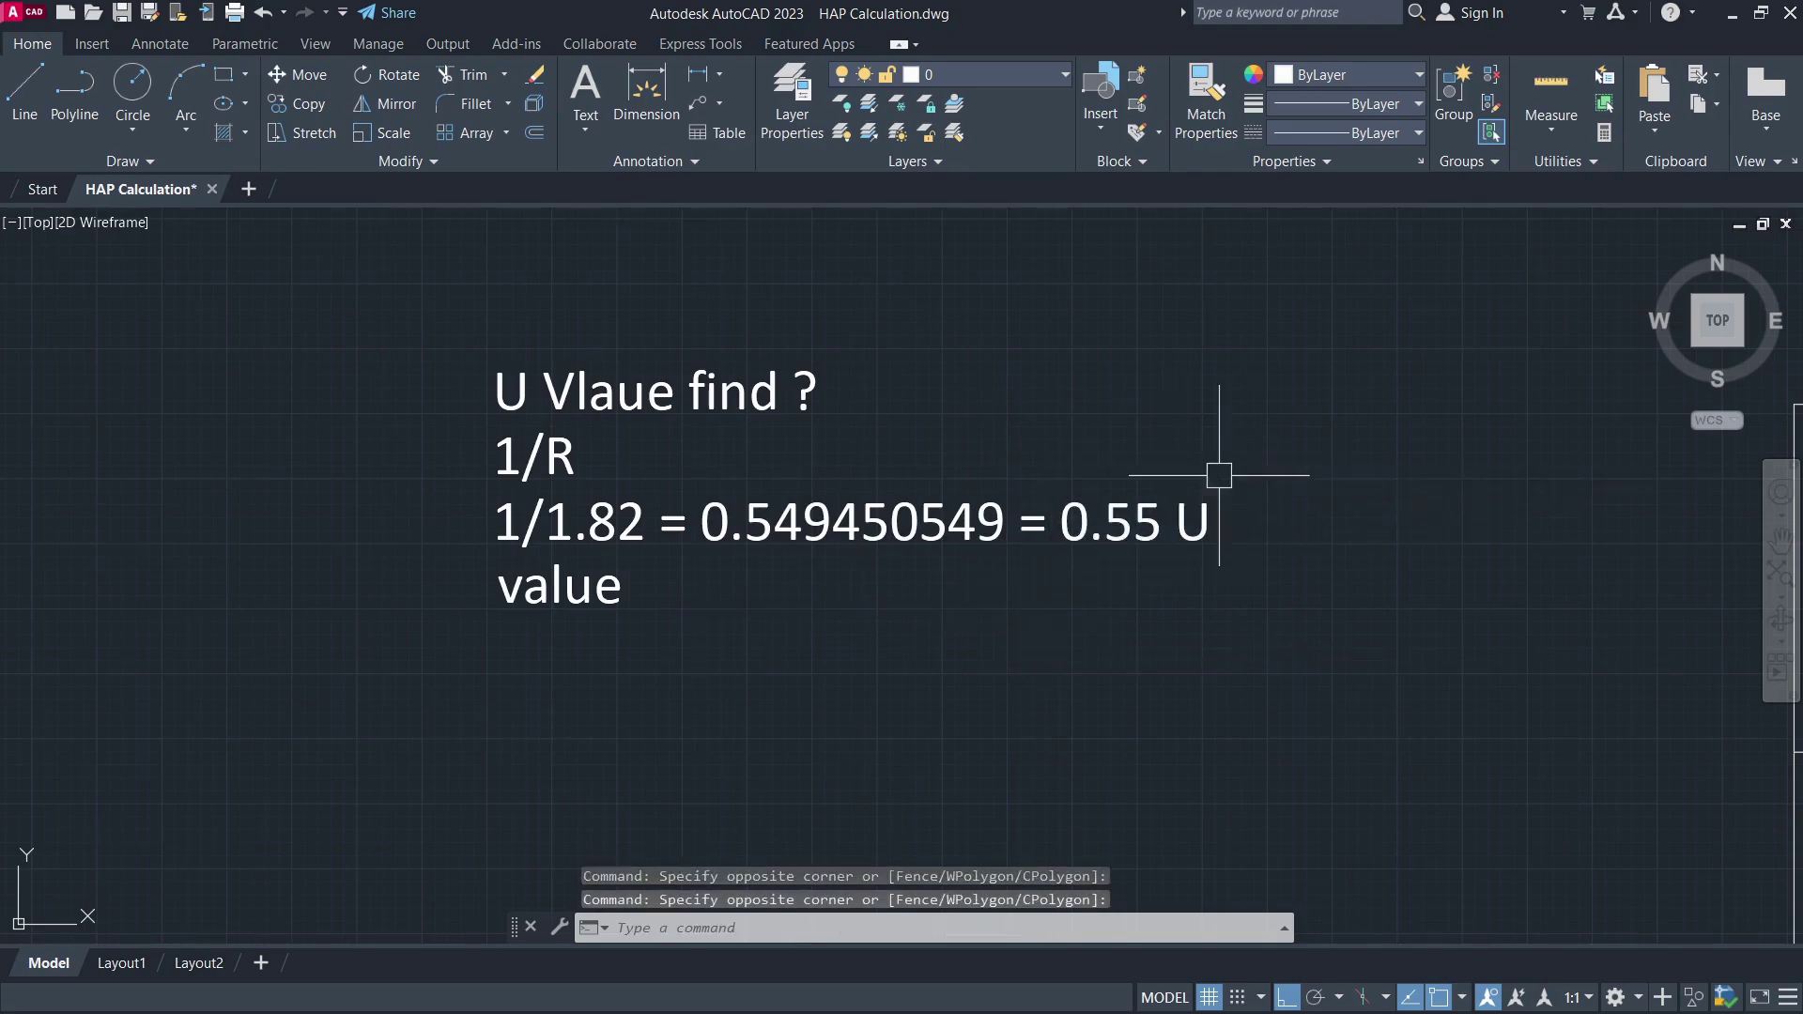
- Widen the U-value note's text frame so that its whole calculation fits on one line
{"action": "left_click", "coordinate": [682, 385]}
{"action": "left_click", "coordinate": [1260, 368]}
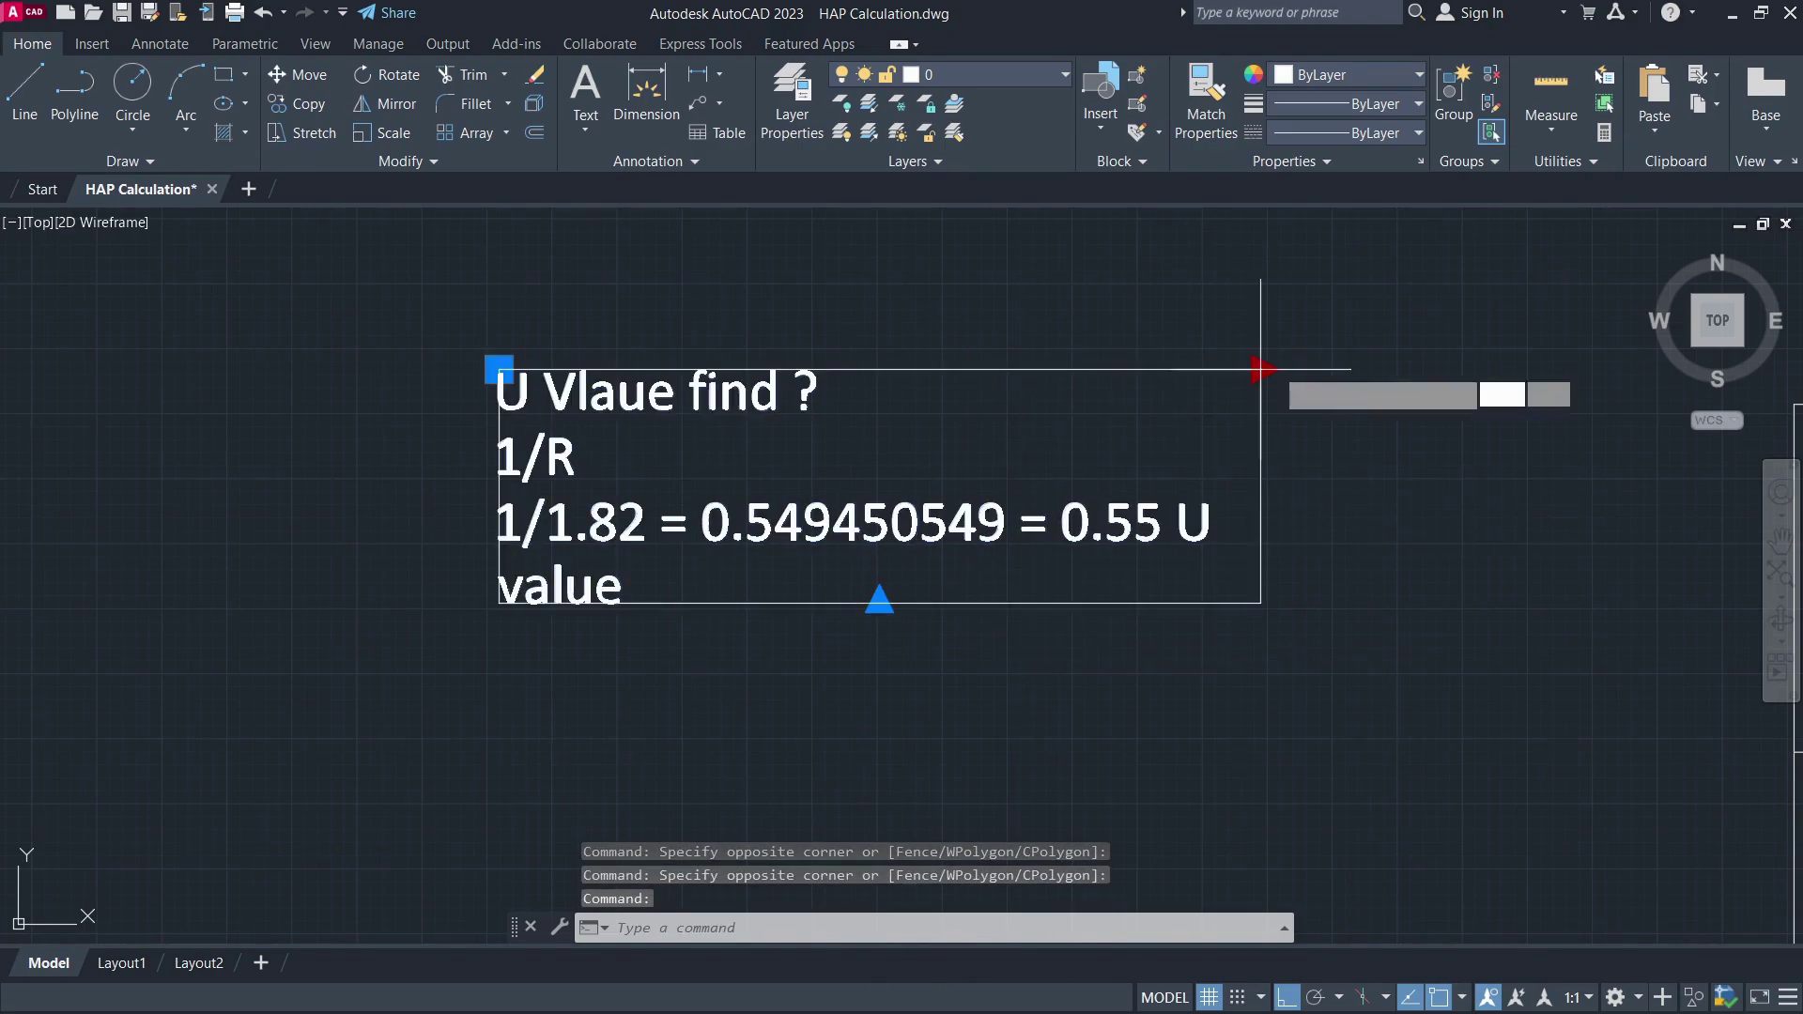
{"action": "left_click", "coordinate": [1377, 369]}
{"action": "key", "text": "Escape"}
{"action": "scroll", "coordinate": [803, 502], "scroll_direction": "down", "scroll_amount": 2}
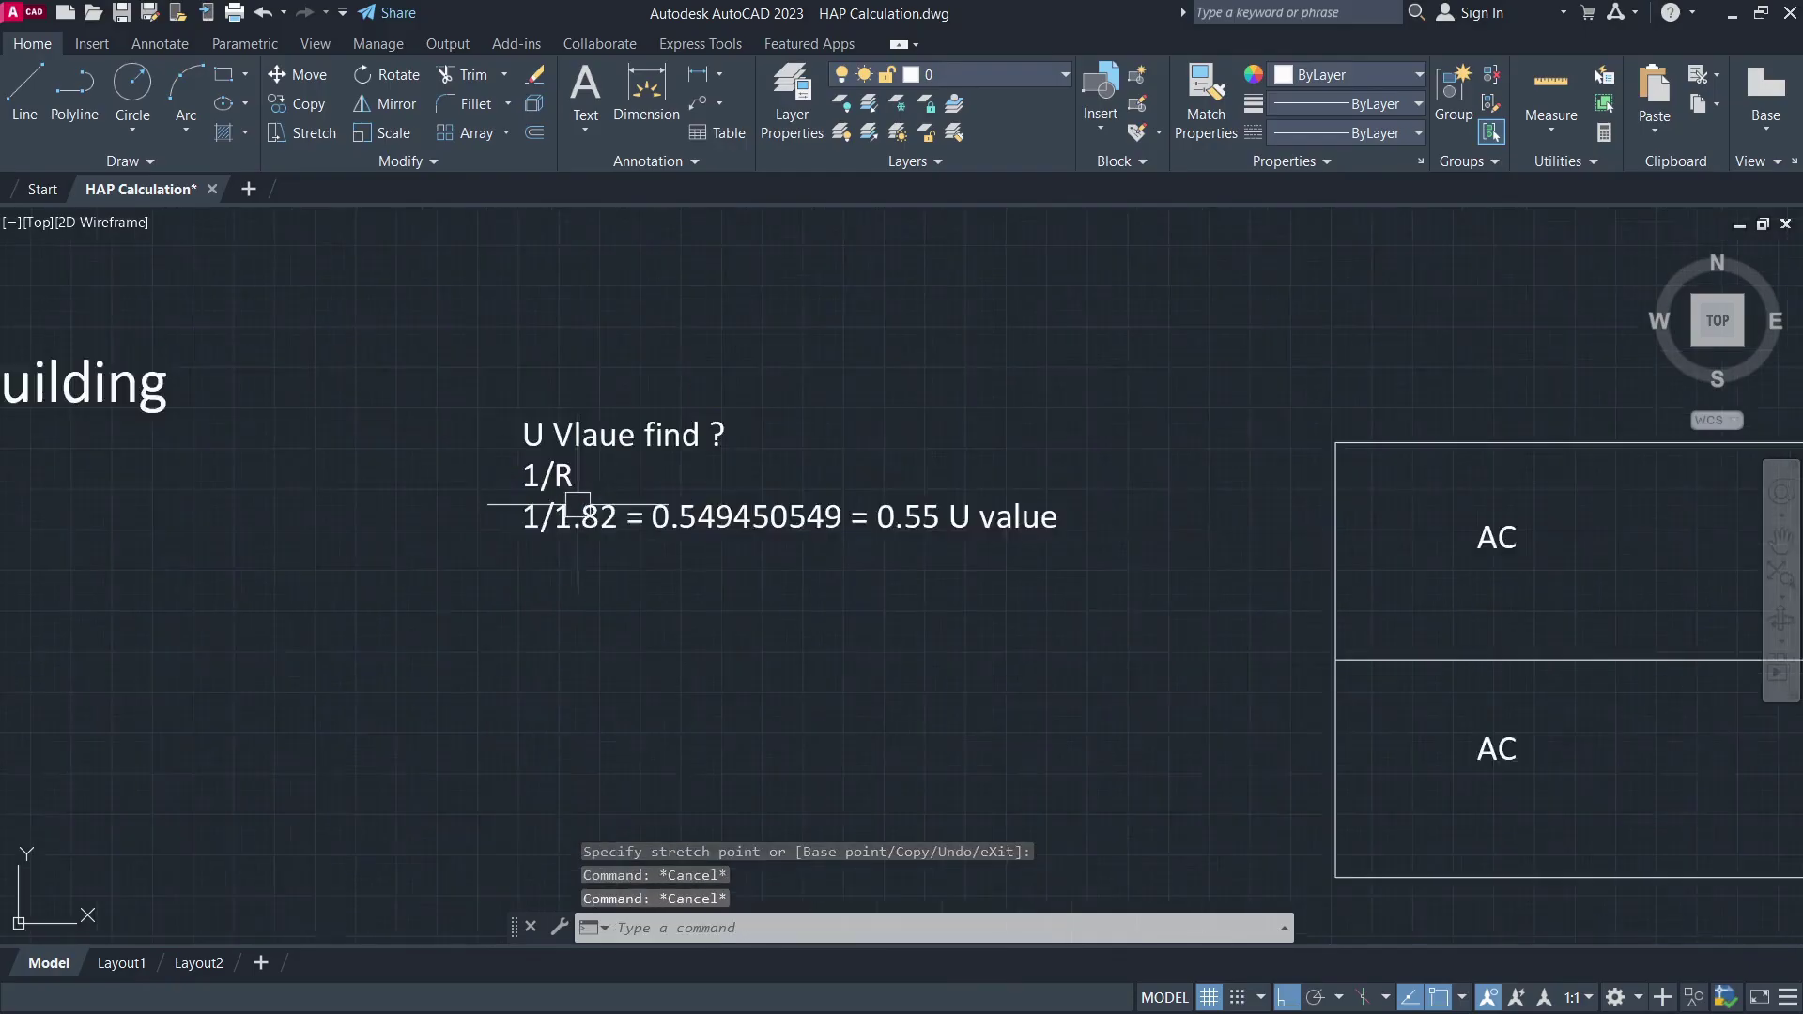
{"action": "scroll", "coordinate": [1146, 487], "scroll_direction": "down", "scroll_amount": 1}
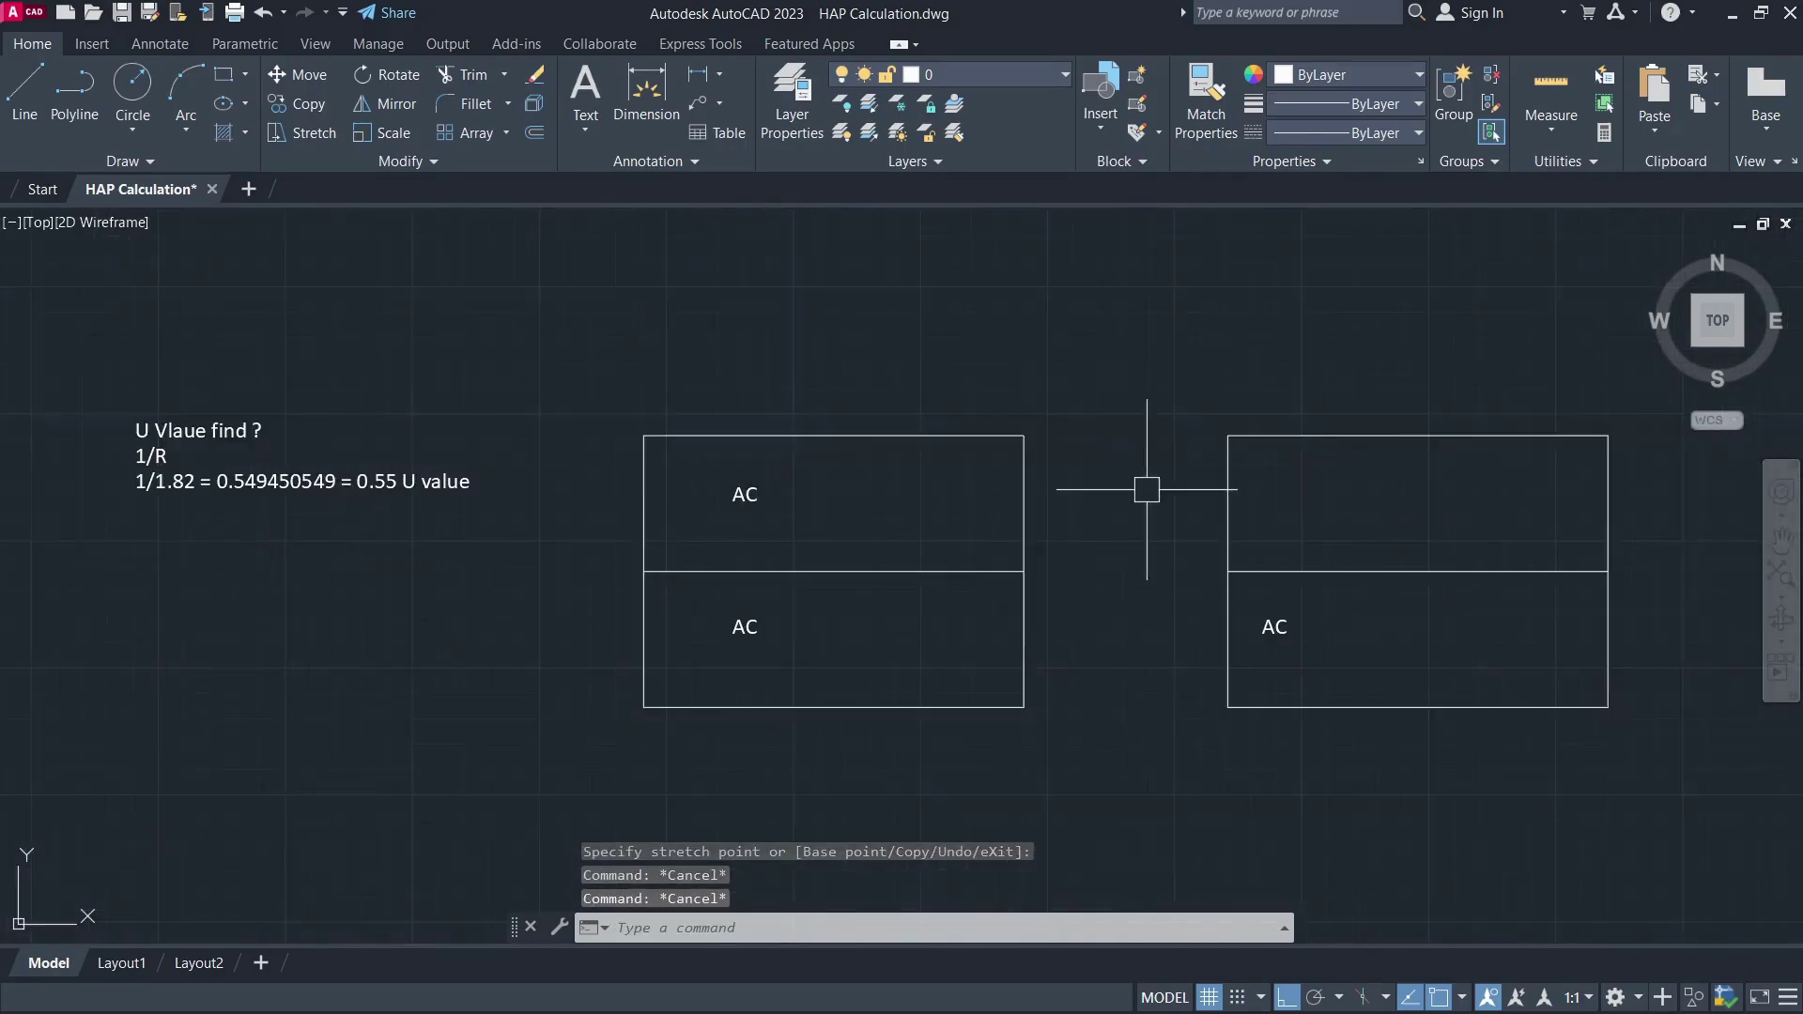
- Switch to HAP and review the Floor Area, Total Floor U-value and Unconditioned Space Max Temp. inputs
{"action": "left_click_drag", "start_coordinate": [1146, 487], "coordinate": [764, 447]}
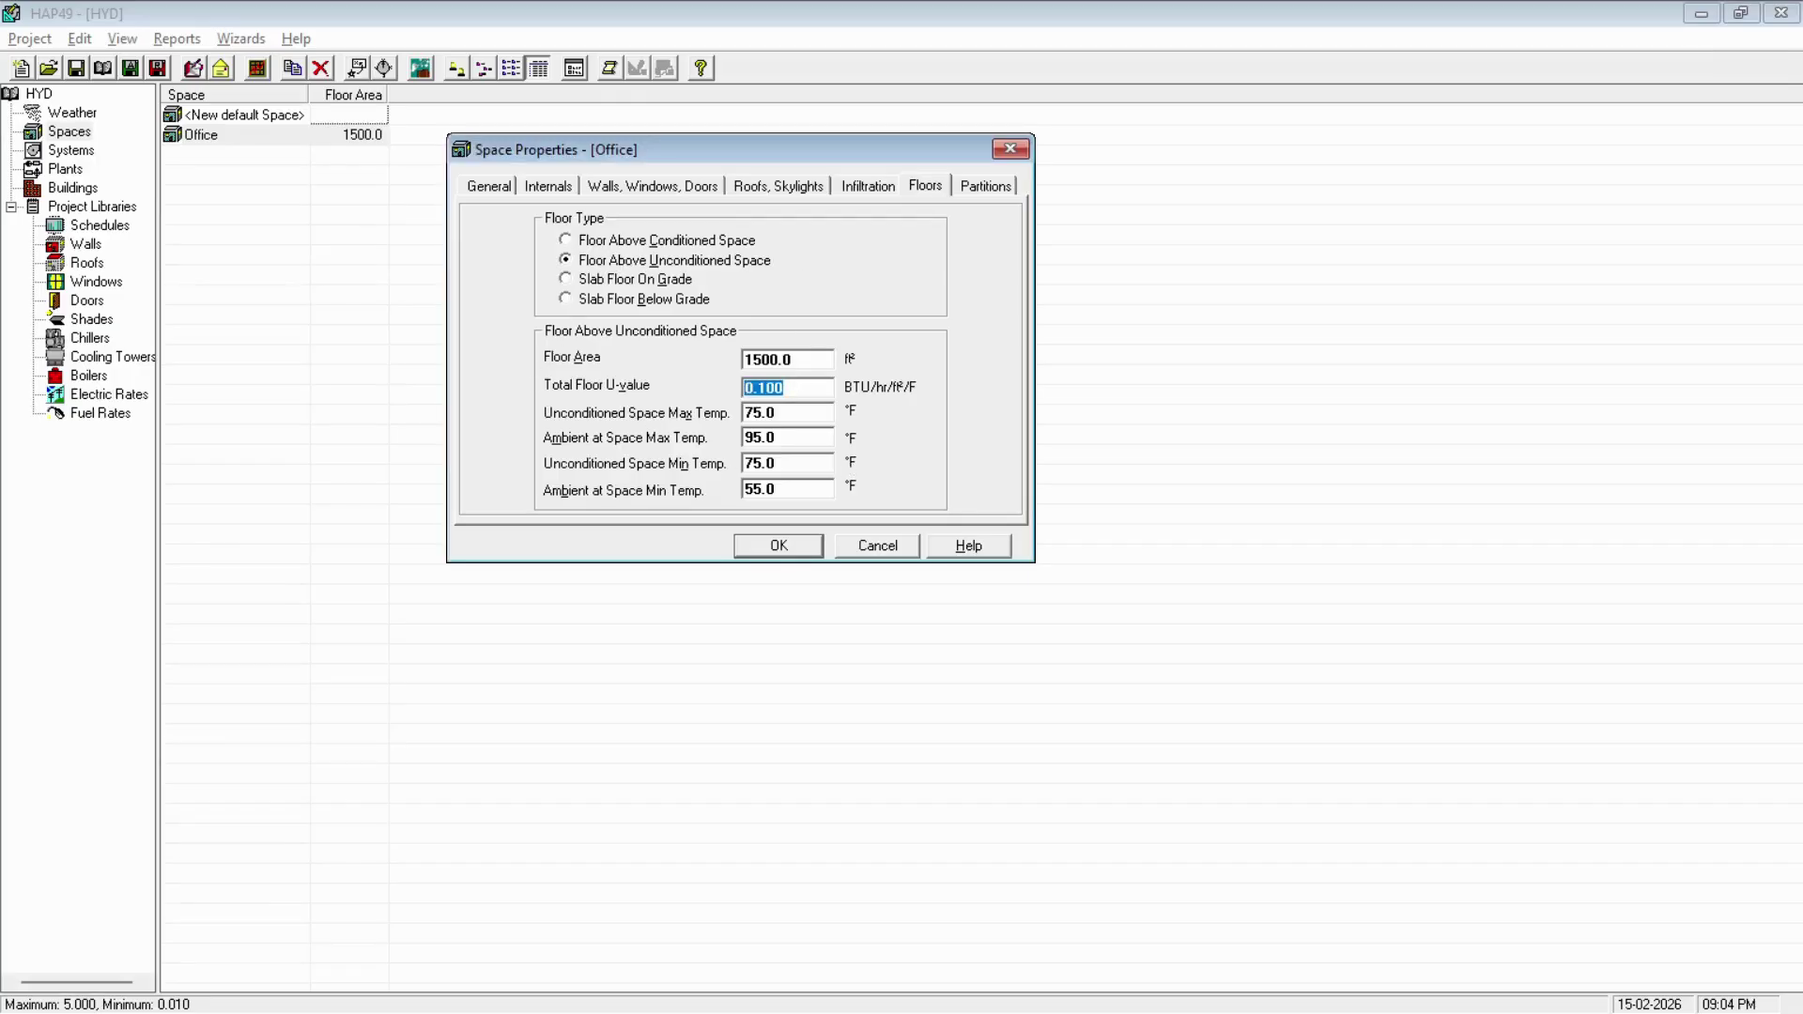
{"action": "left_click", "coordinate": [767, 360]}
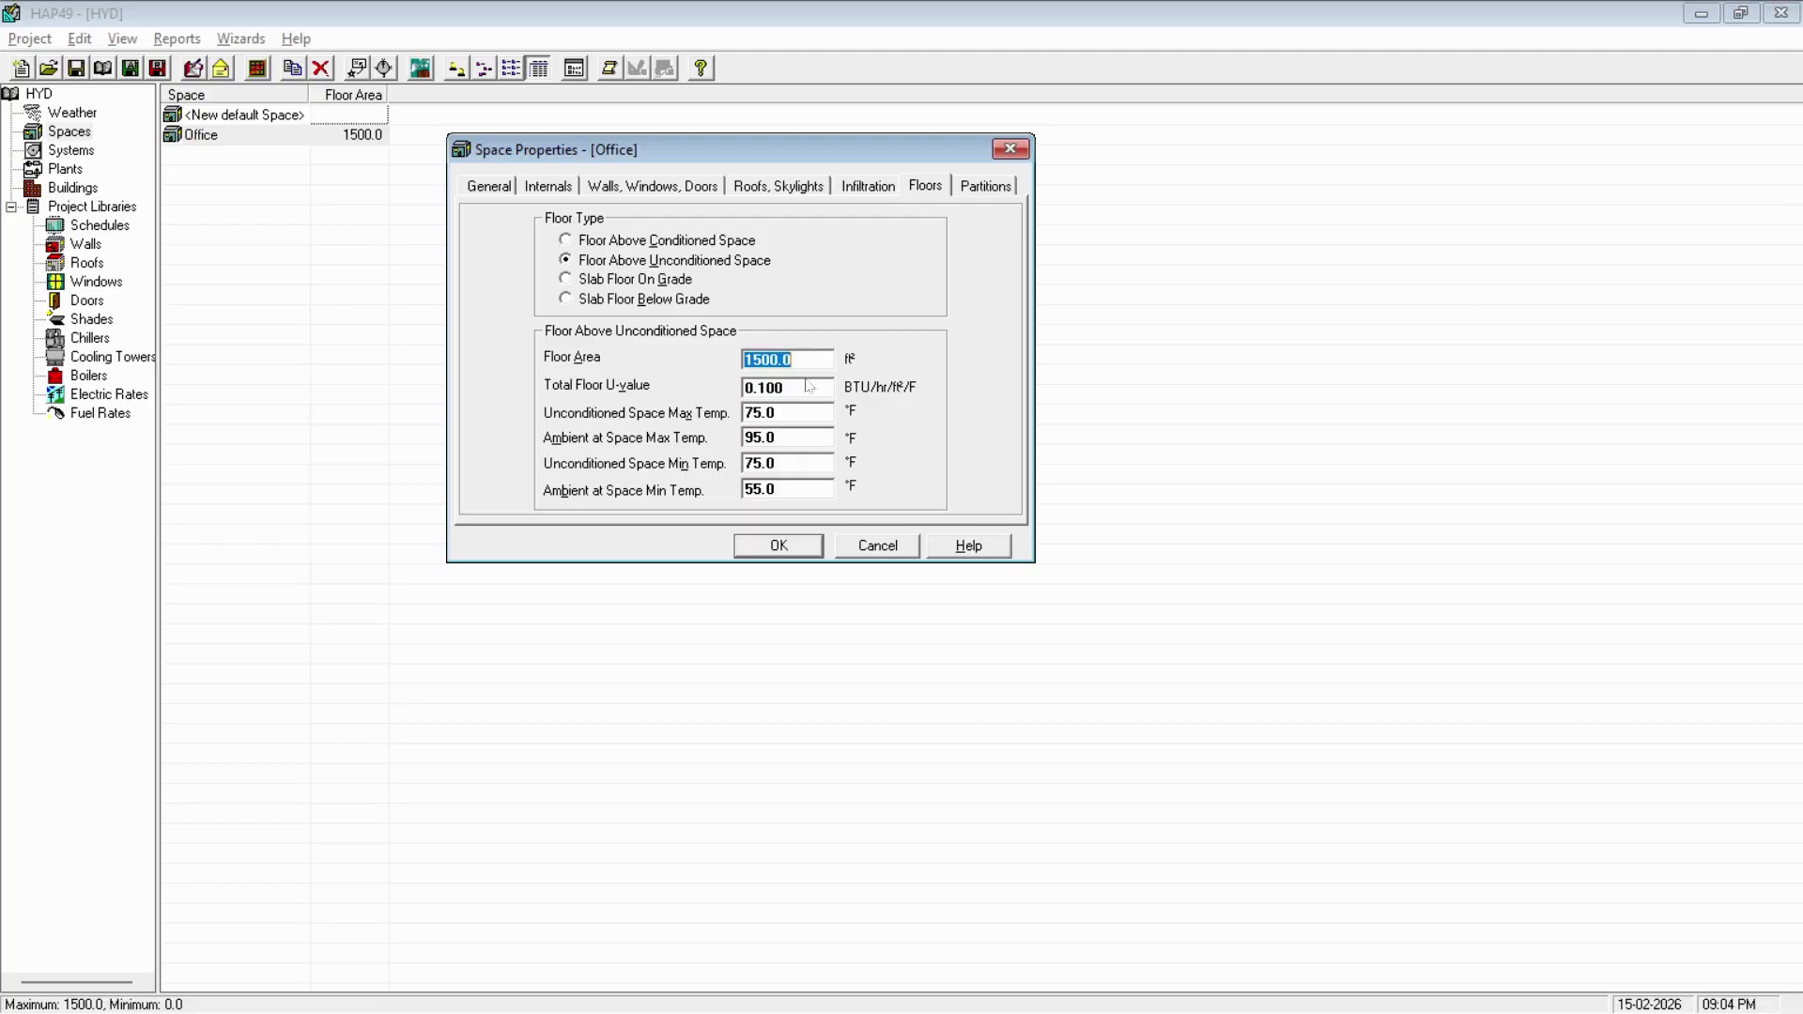
{"action": "key", "text": "Tab"}
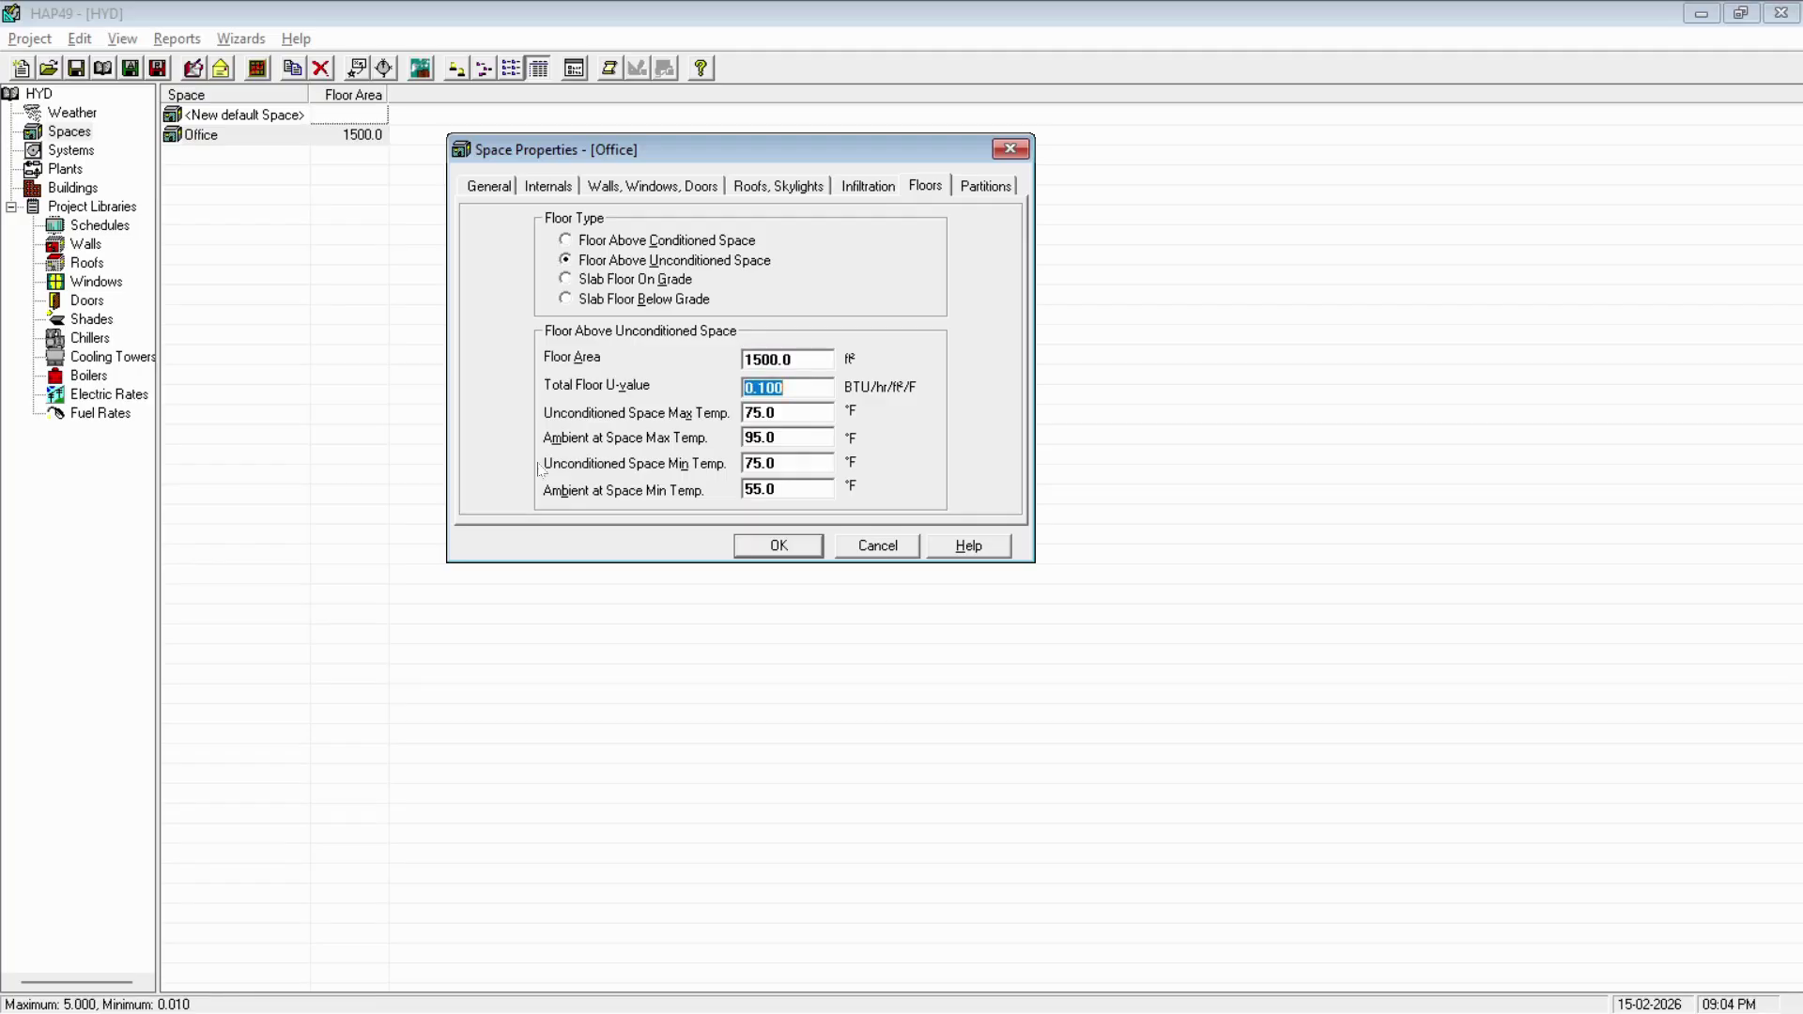
{"action": "key", "text": "Tab"}
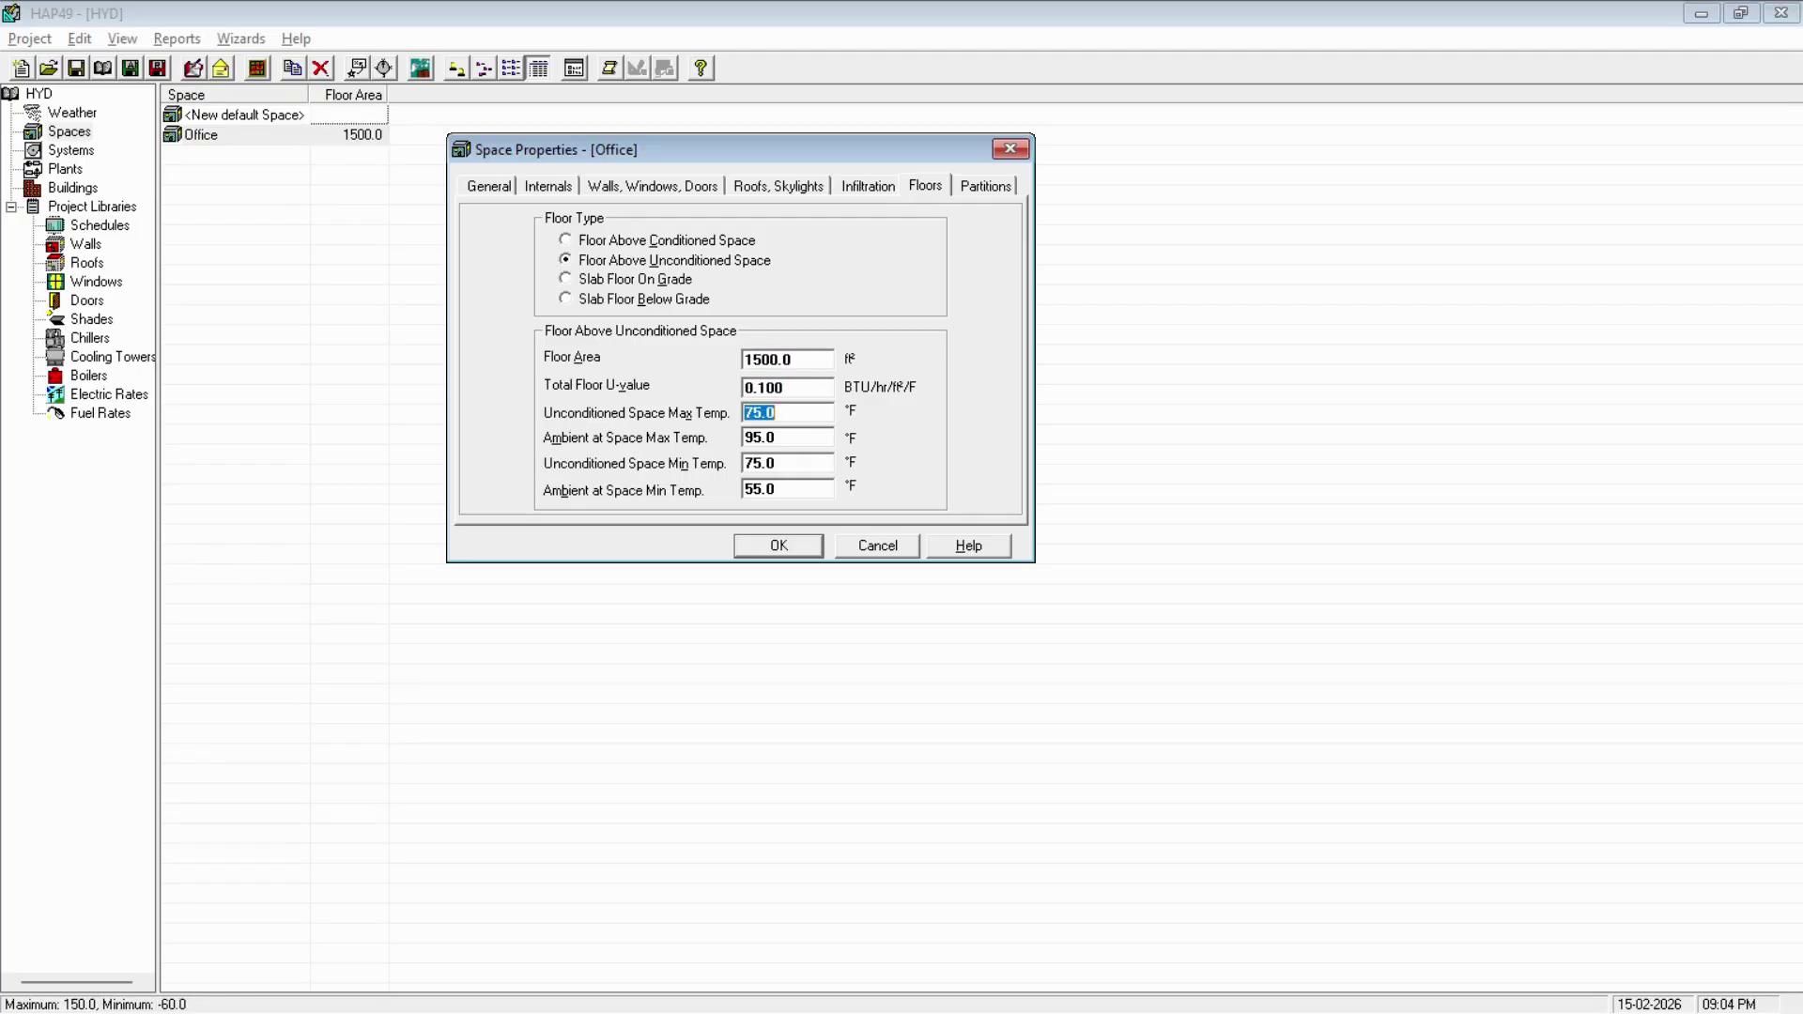
- Compare the second rectangle's unlabelled upper half in AutoCAD with the unconditioned and ambient temperature inputs in HAP
{"action": "key", "text": "alt+Tab"}
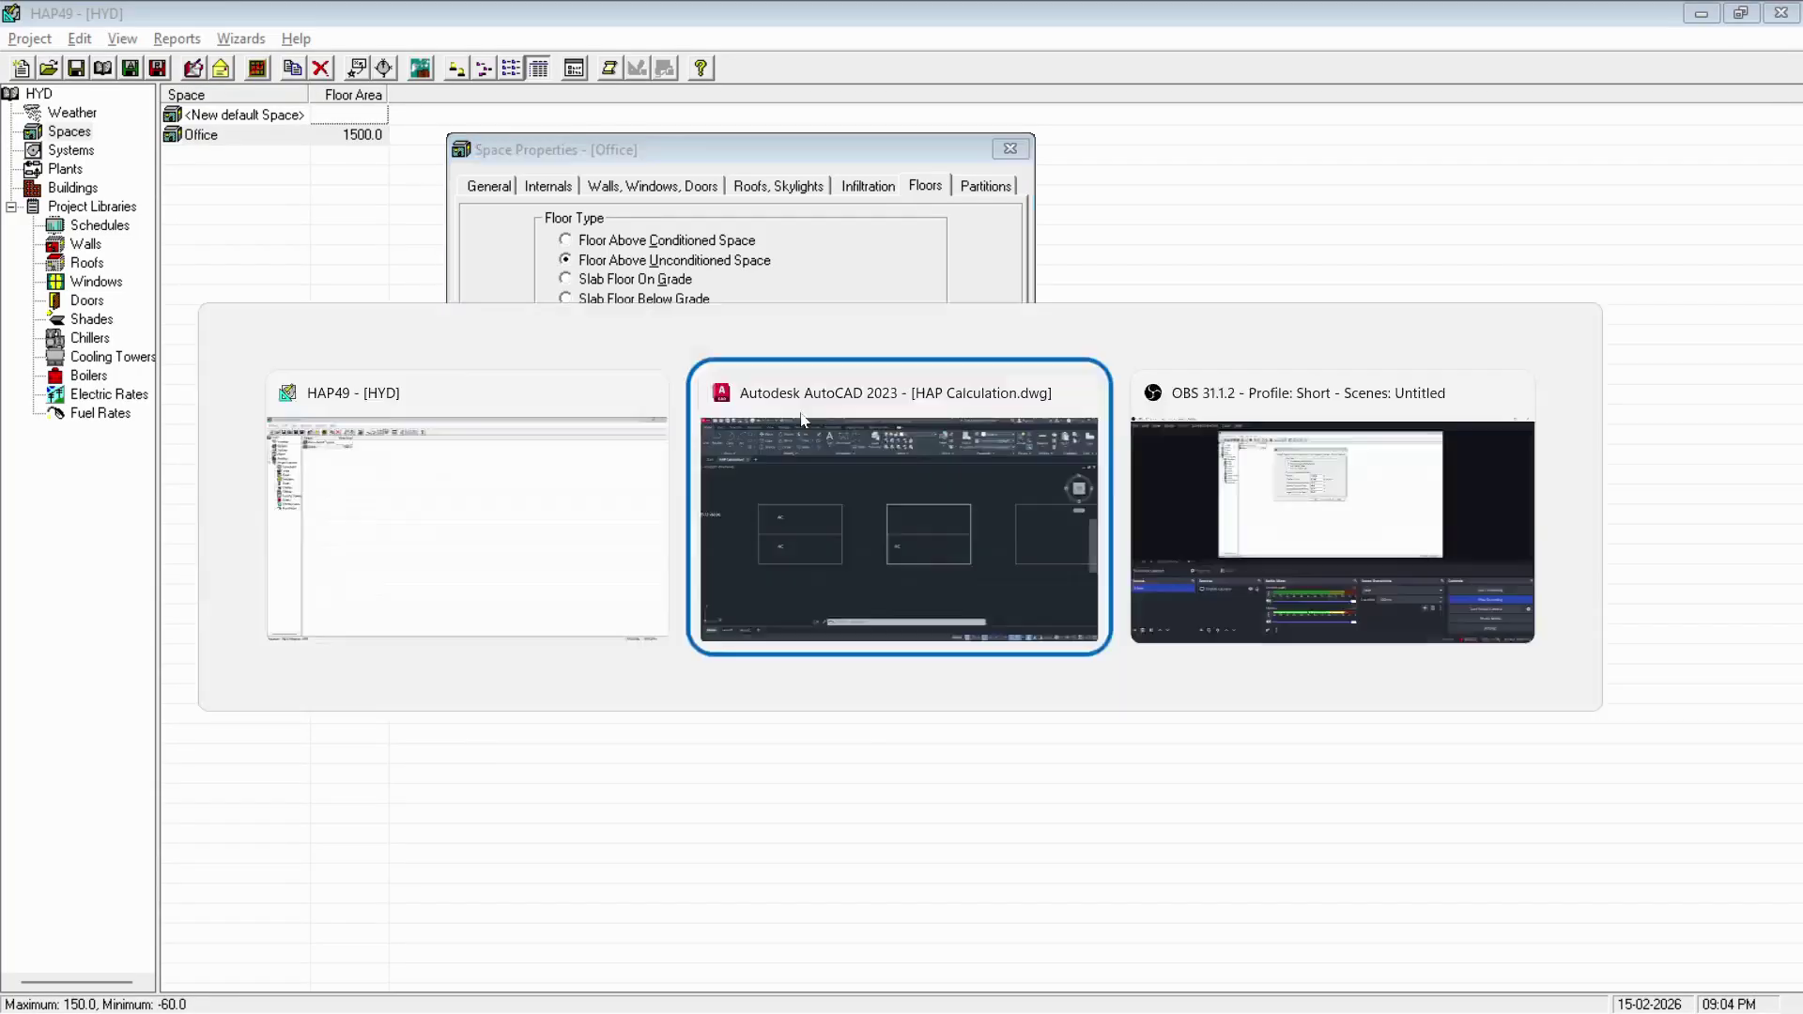
{"action": "left_click", "coordinate": [944, 449]}
{"action": "left_click", "coordinate": [1099, 494]}
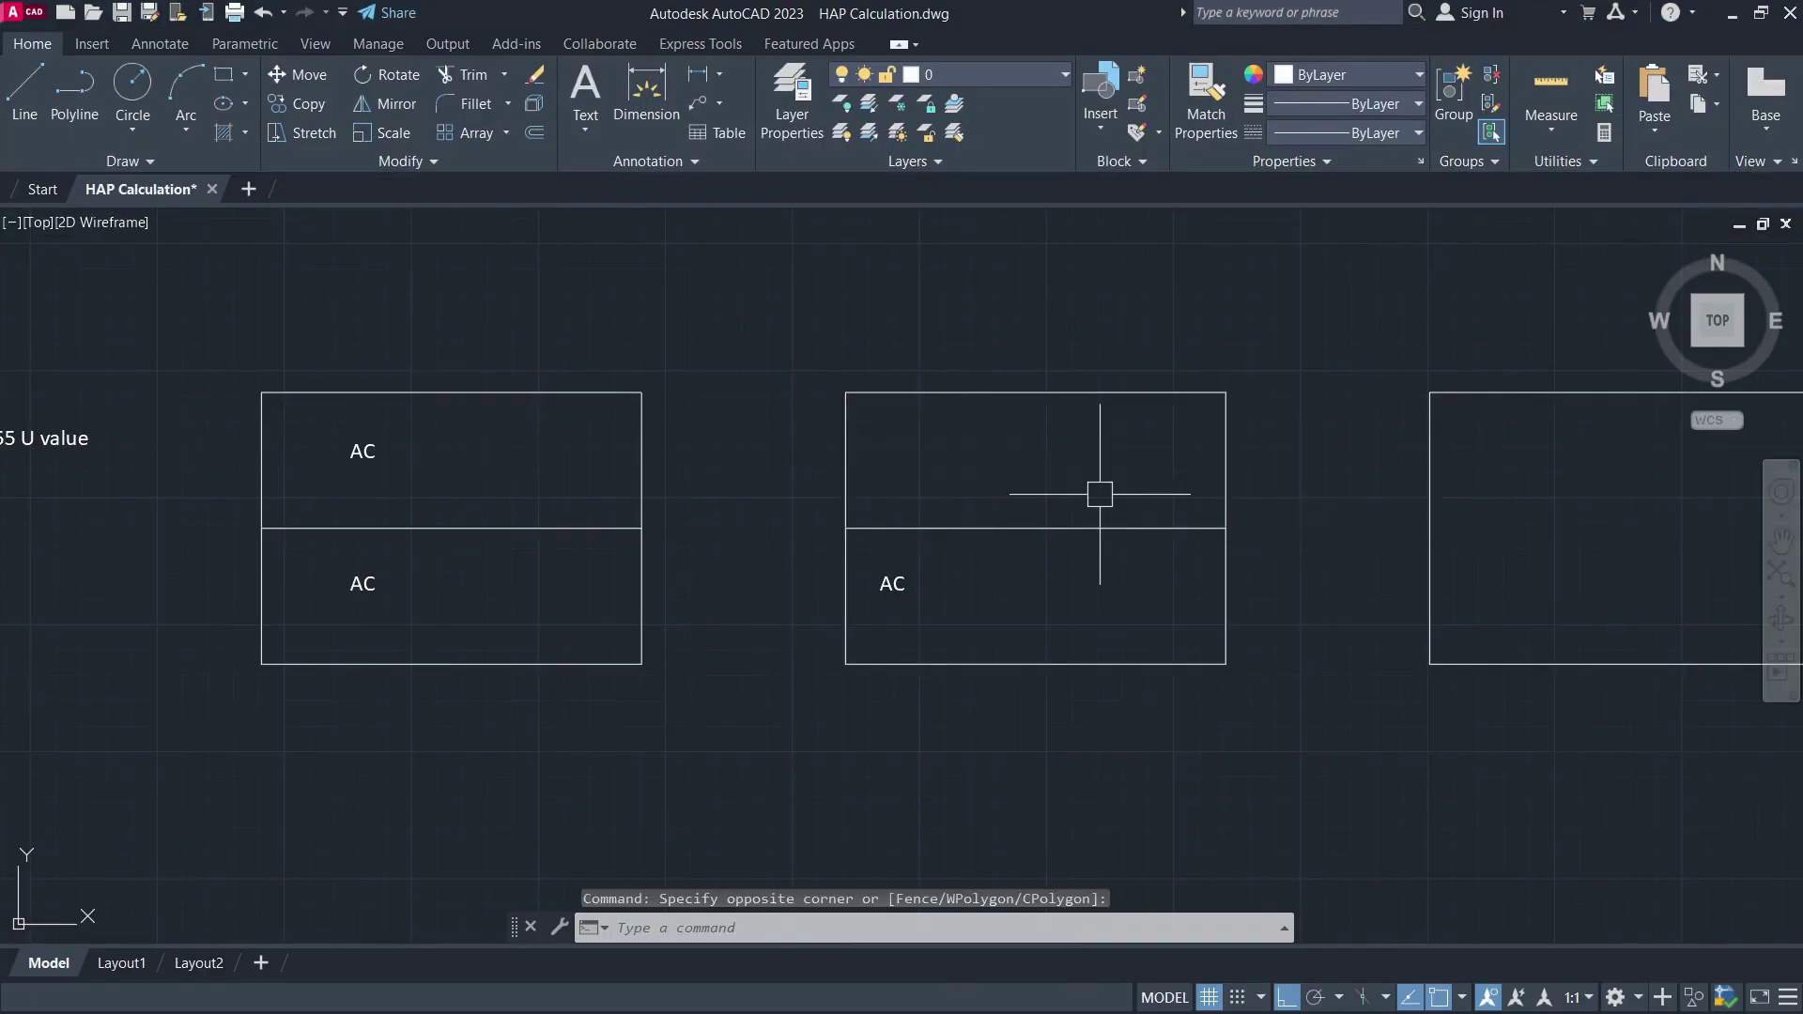
{"action": "scroll", "coordinate": [1095, 491], "scroll_direction": "up", "scroll_amount": 2}
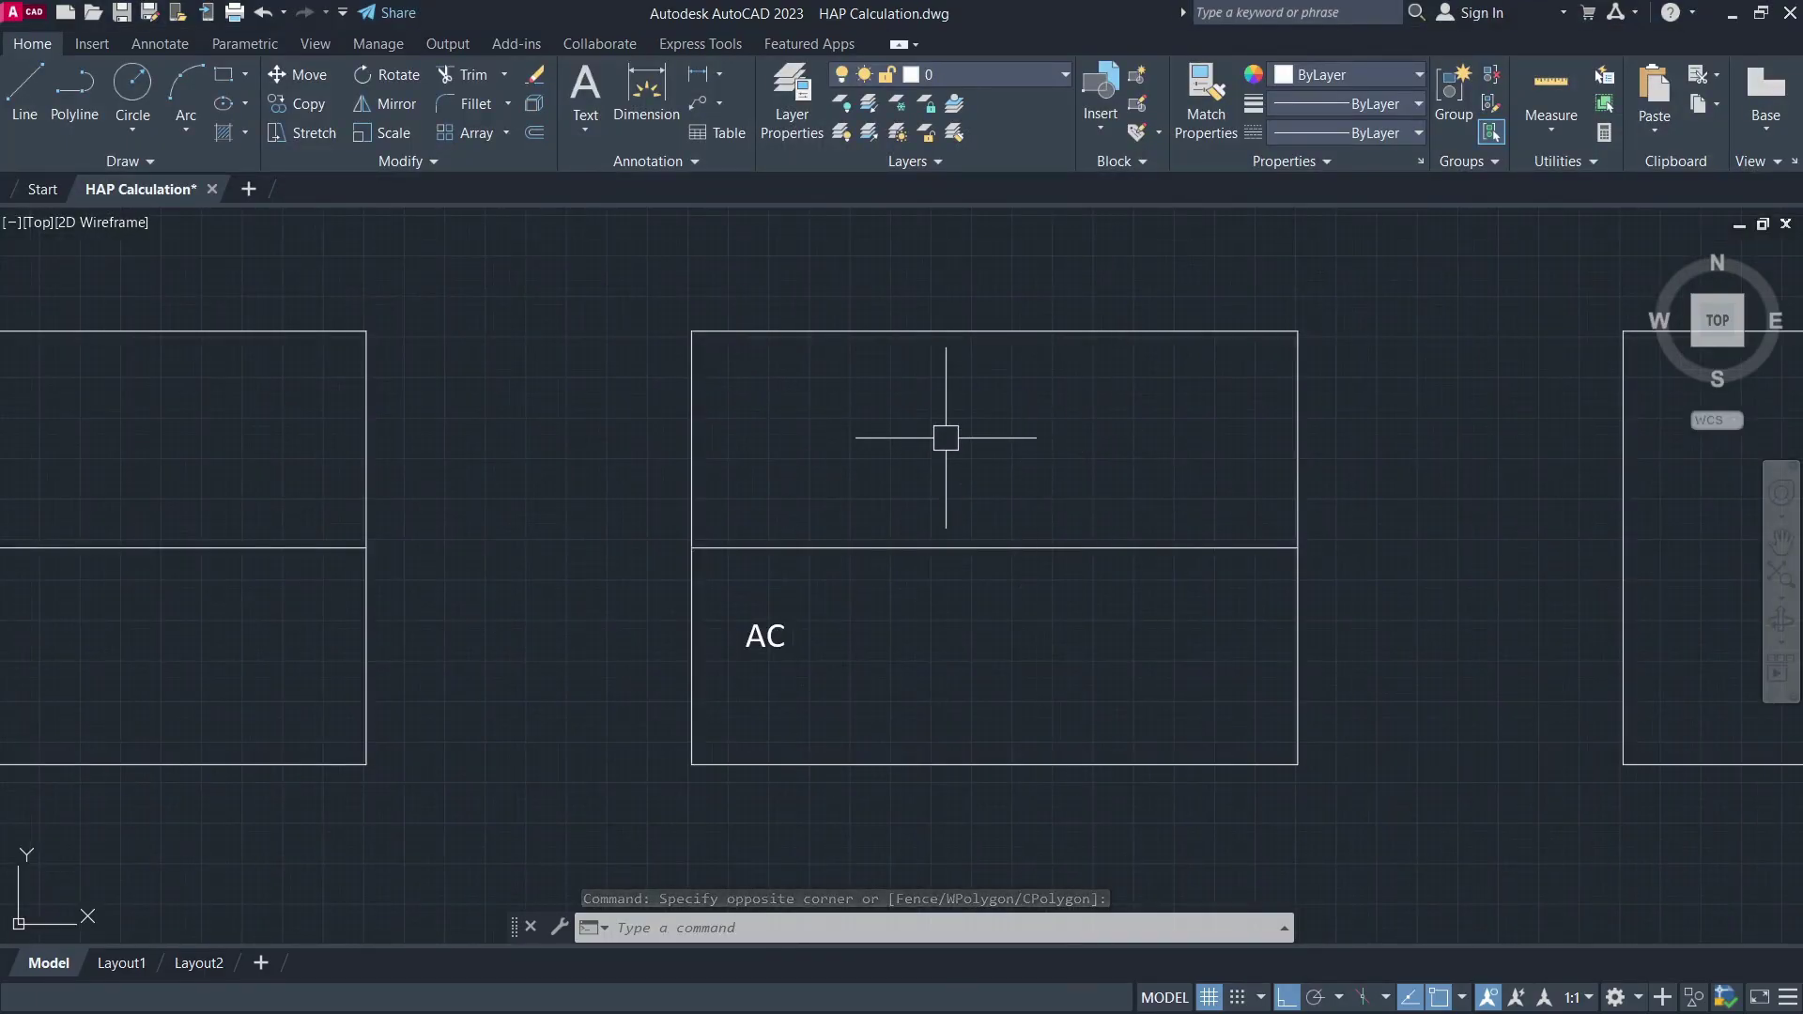
{"action": "key", "text": "alt+Tab"}
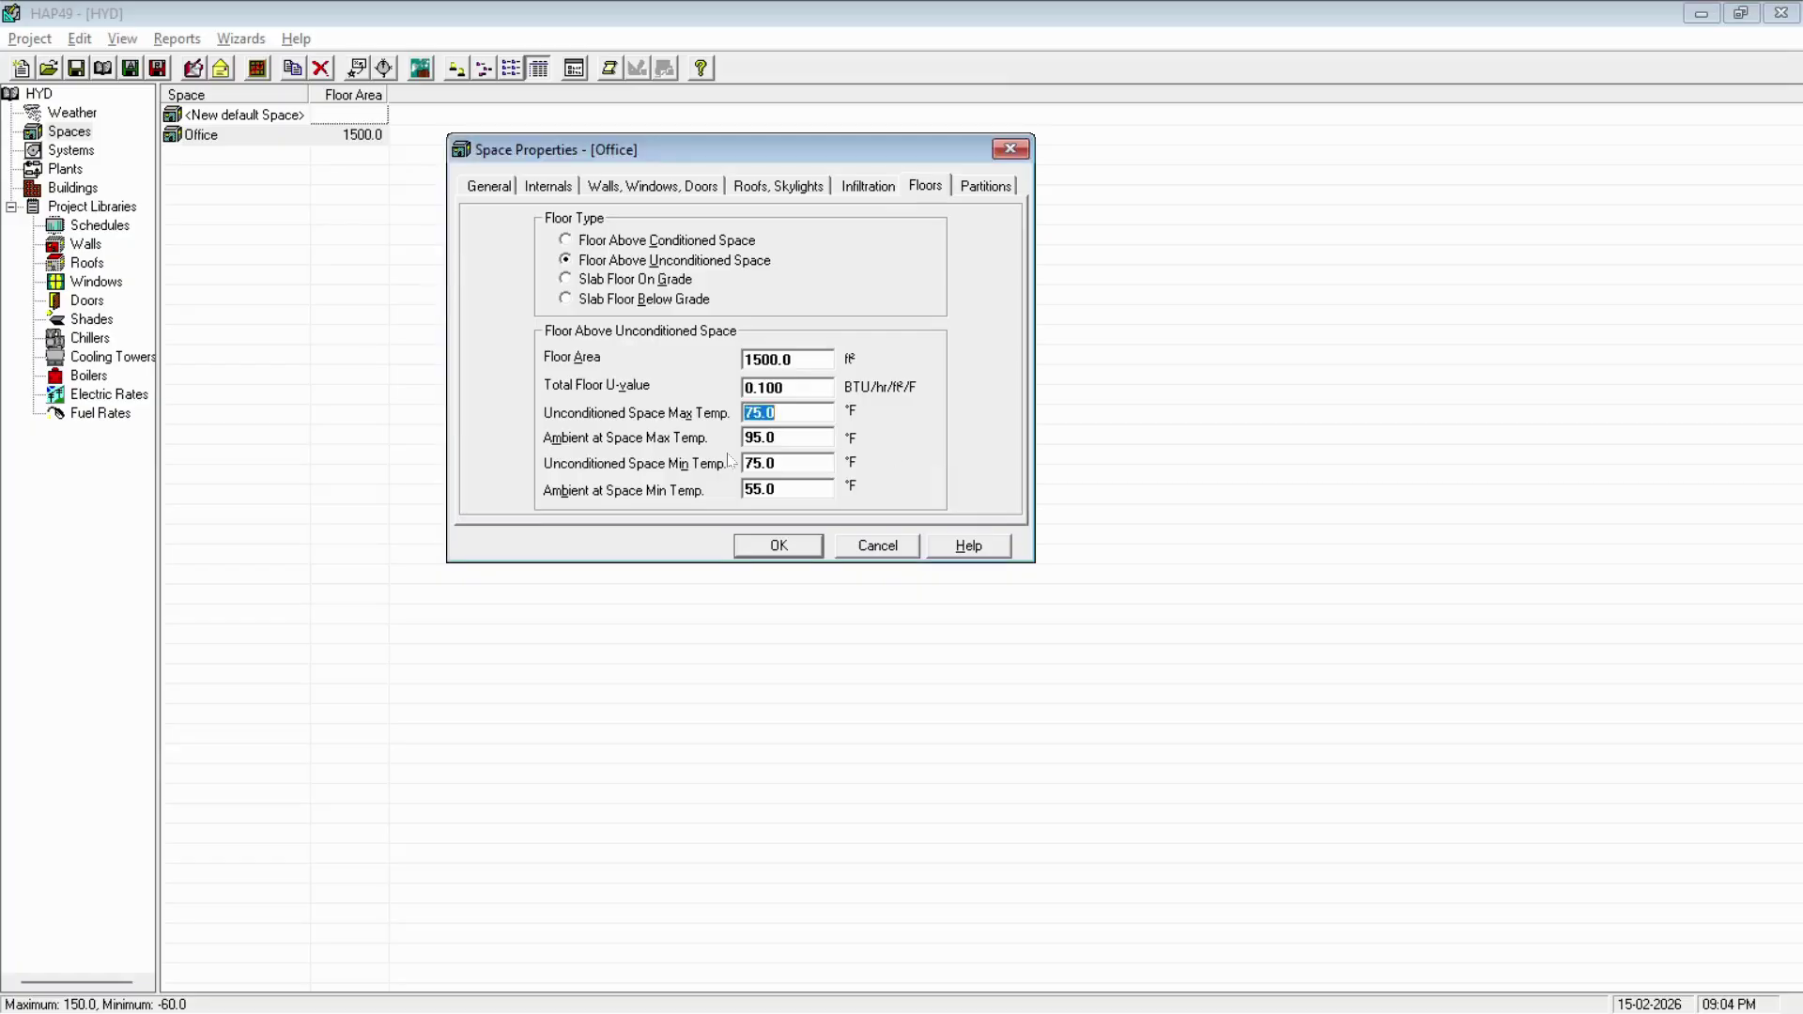
{"action": "key", "text": "alt+Tab"}
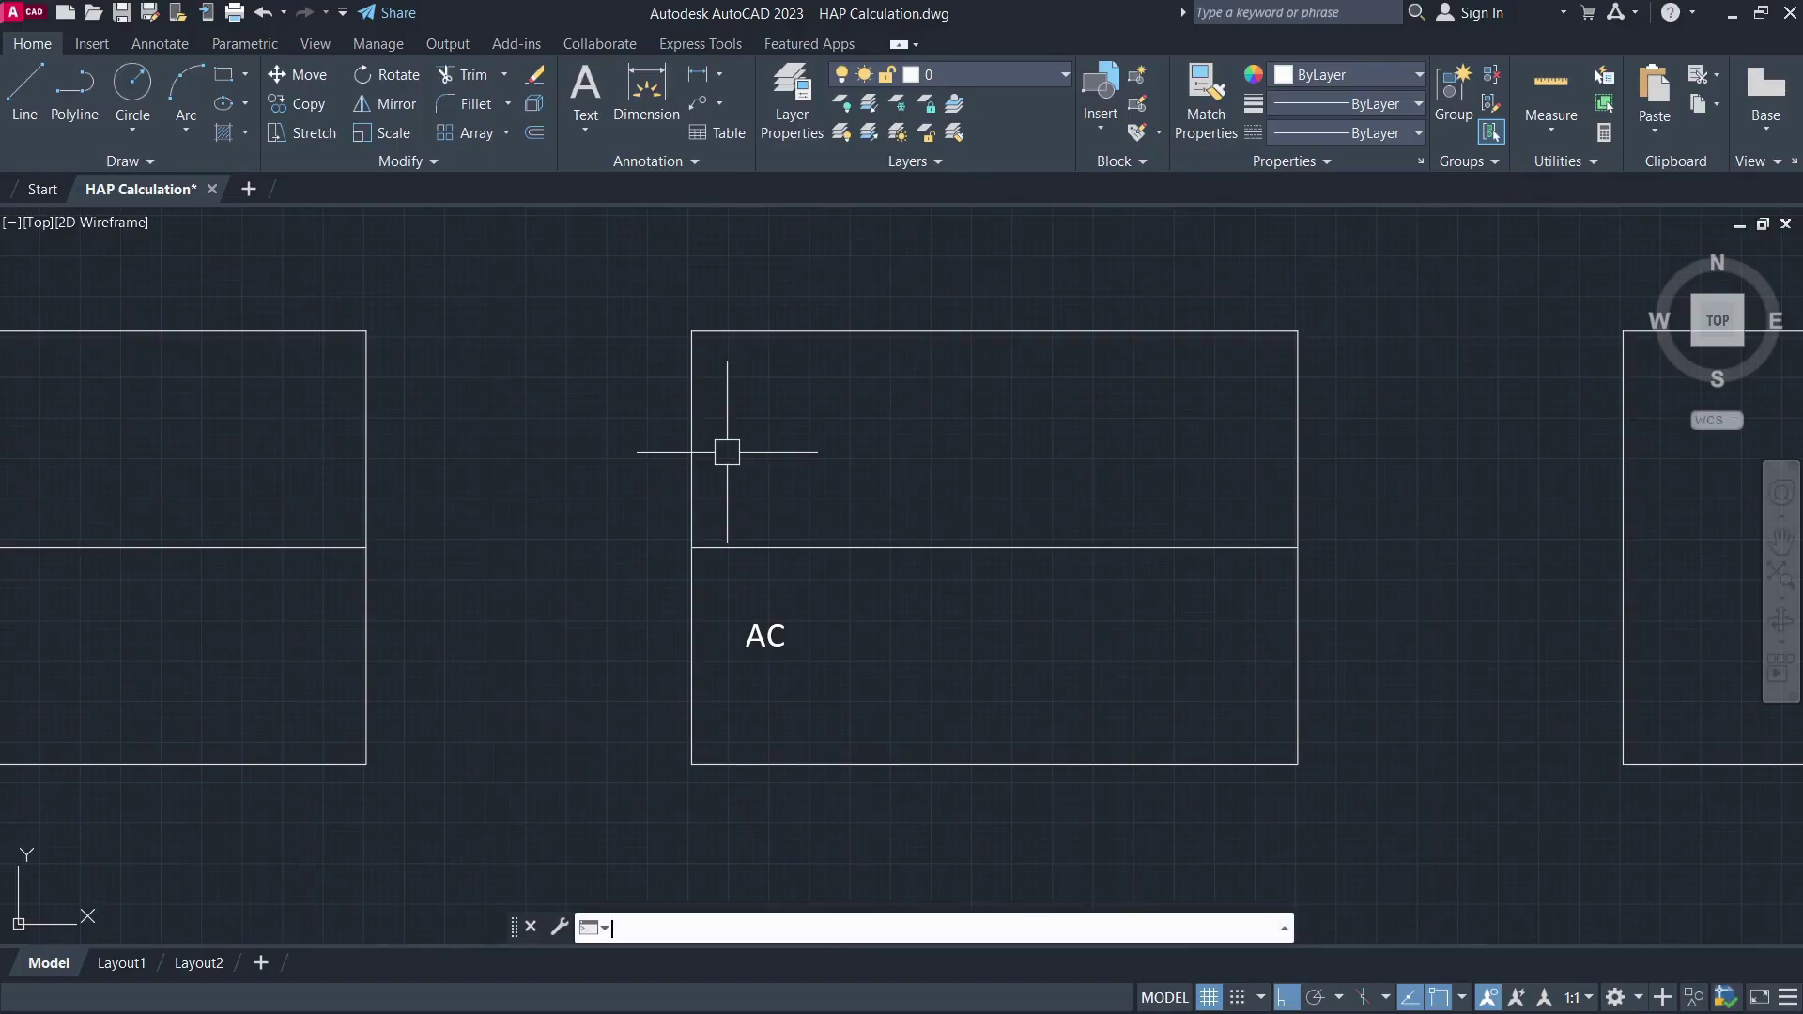
{"action": "key", "text": "alt+Tab"}
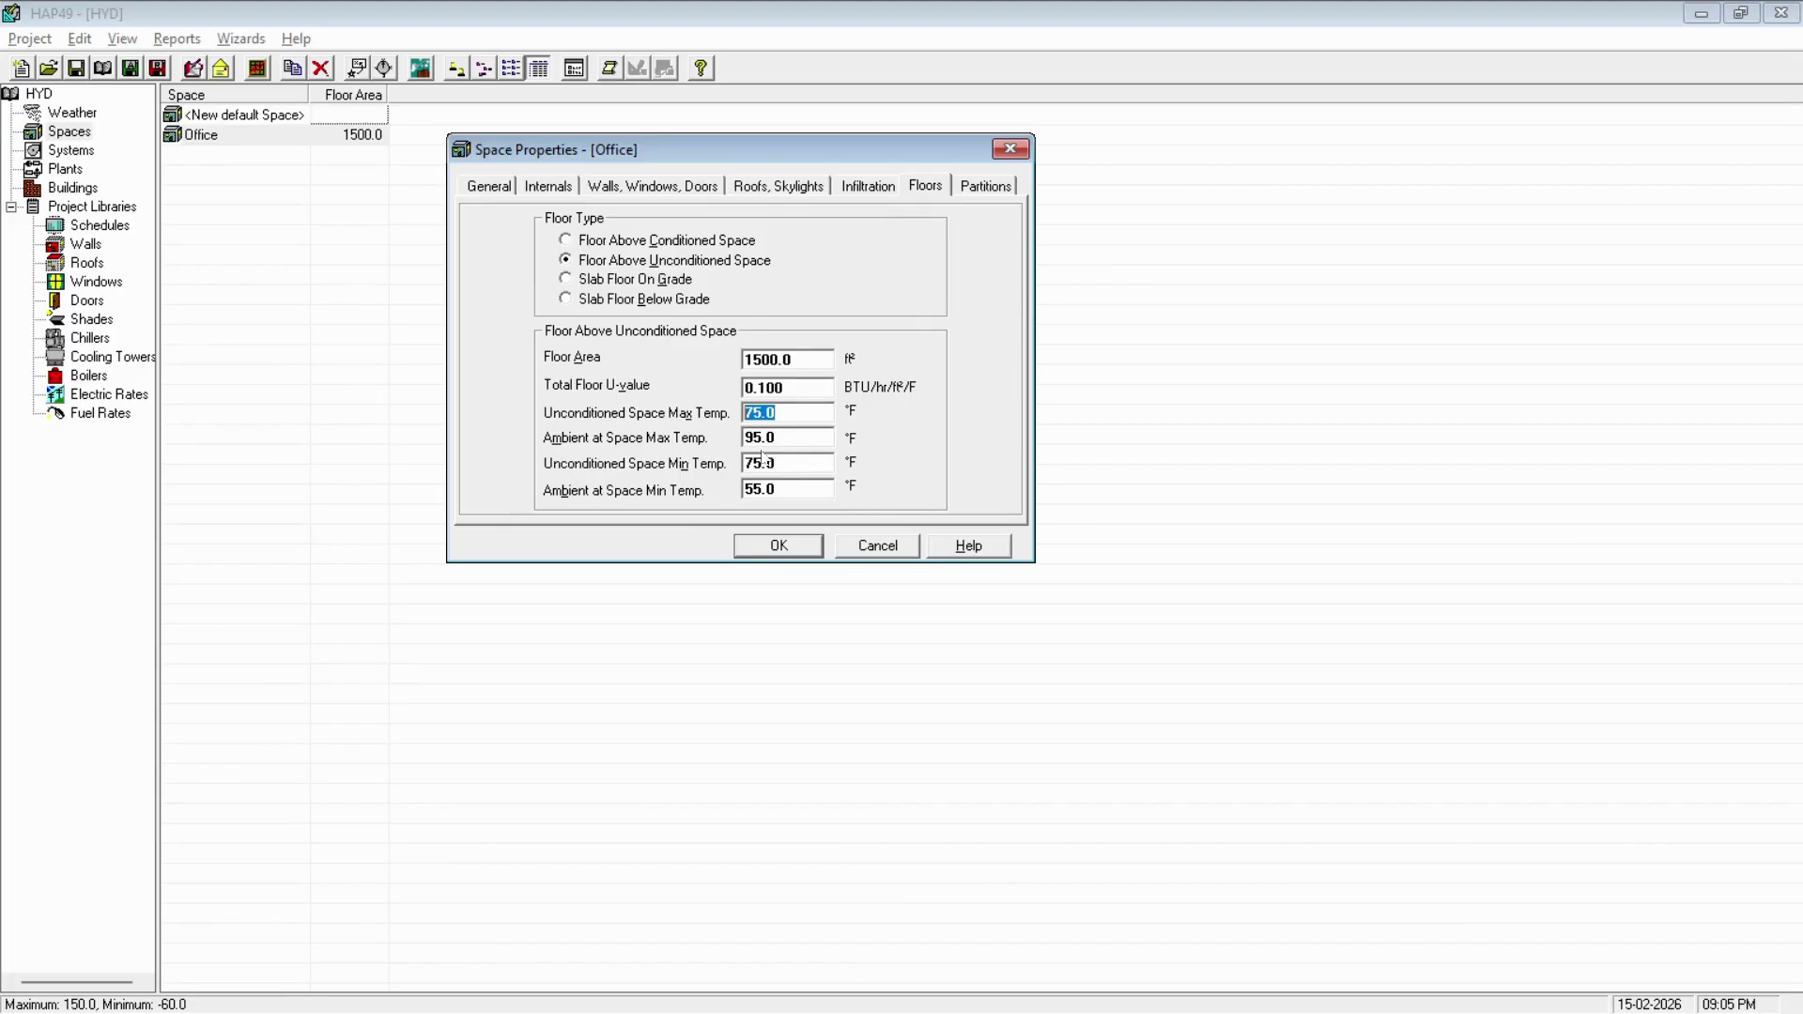
- Compare the second rectangle's AC and unlabelled halves in AutoCAD with HAP's ambient and unconditioned-space minimum temperature inputs
{"action": "key", "text": "Tab"}
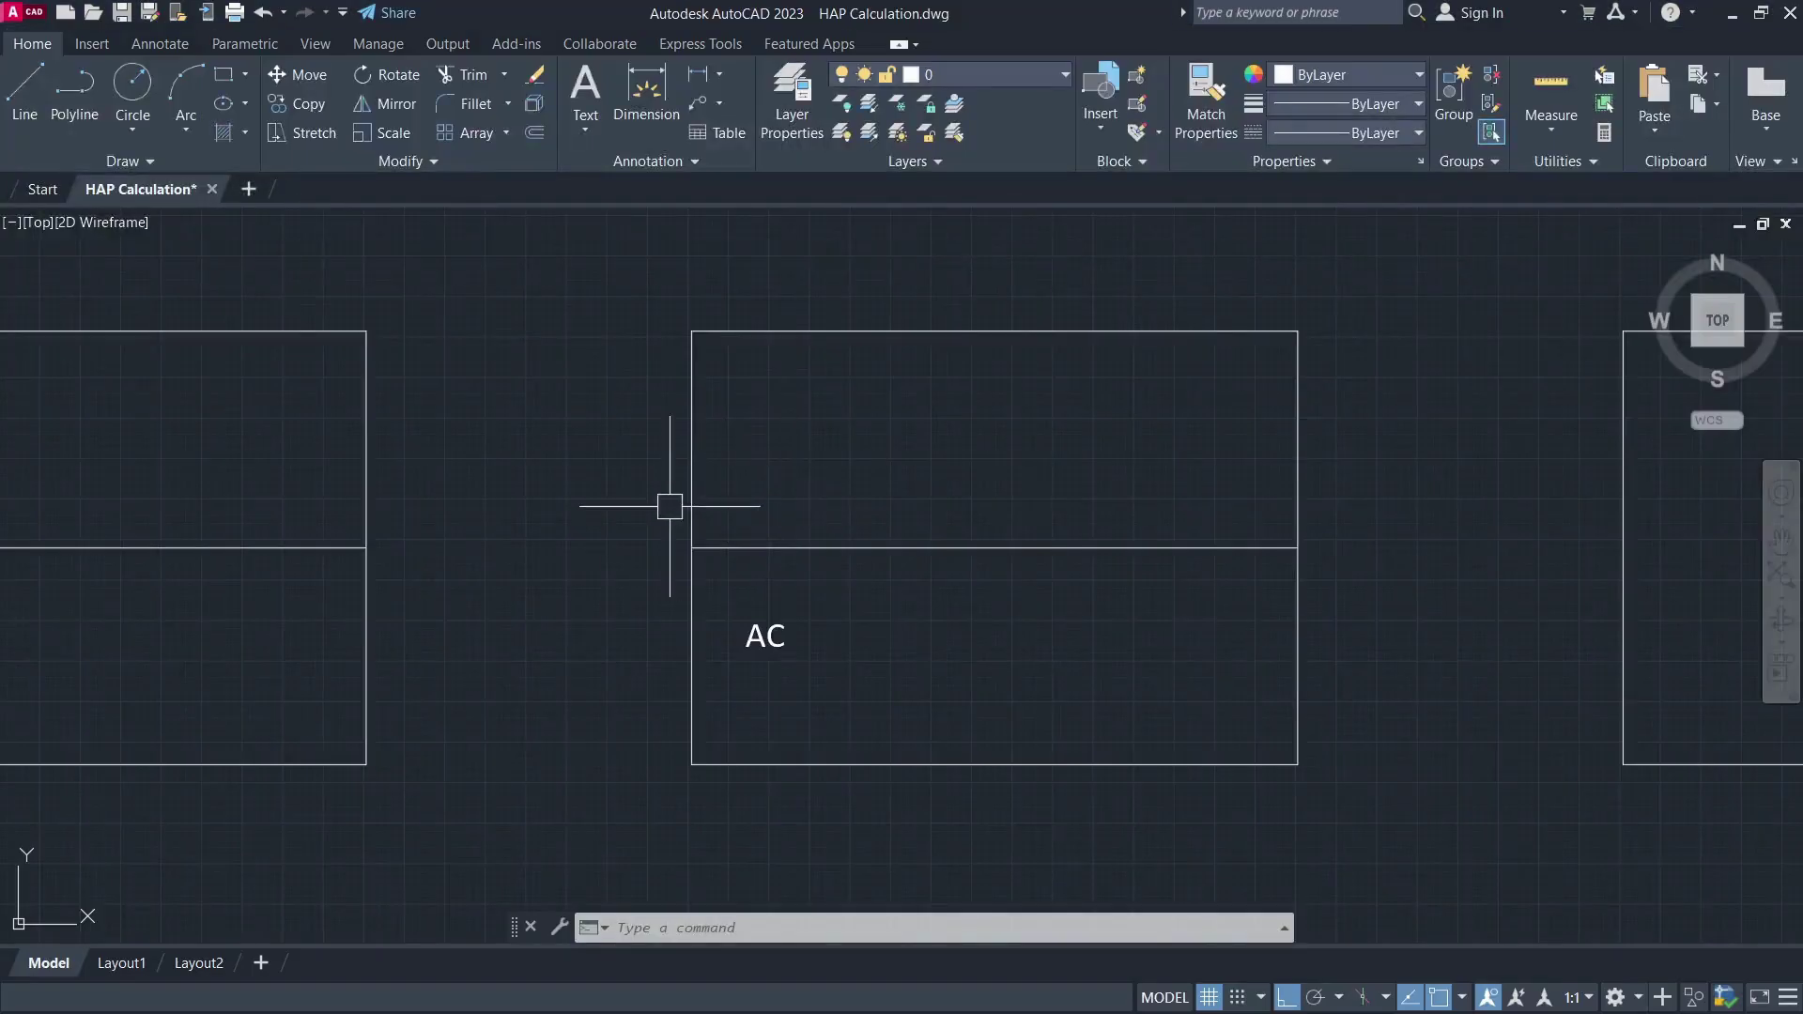
{"action": "scroll", "coordinate": [662, 500], "scroll_direction": "down", "scroll_amount": 2}
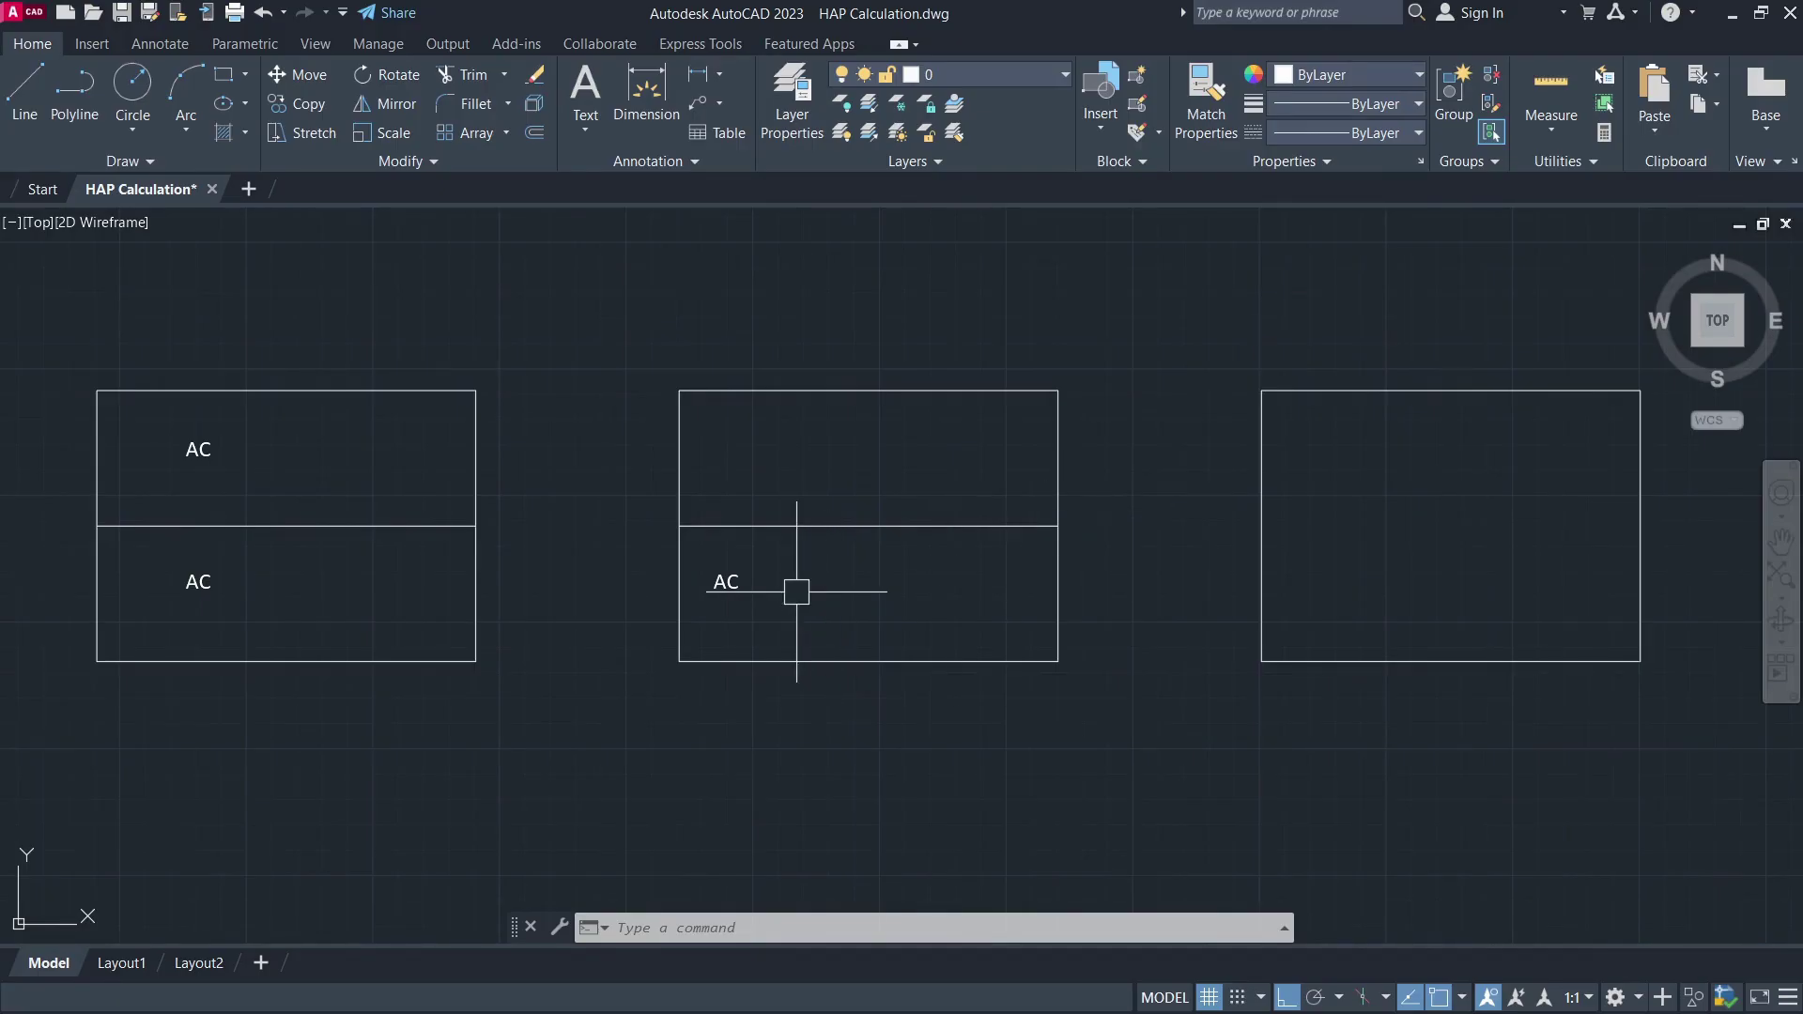
{"action": "key", "text": "alt+Tab"}
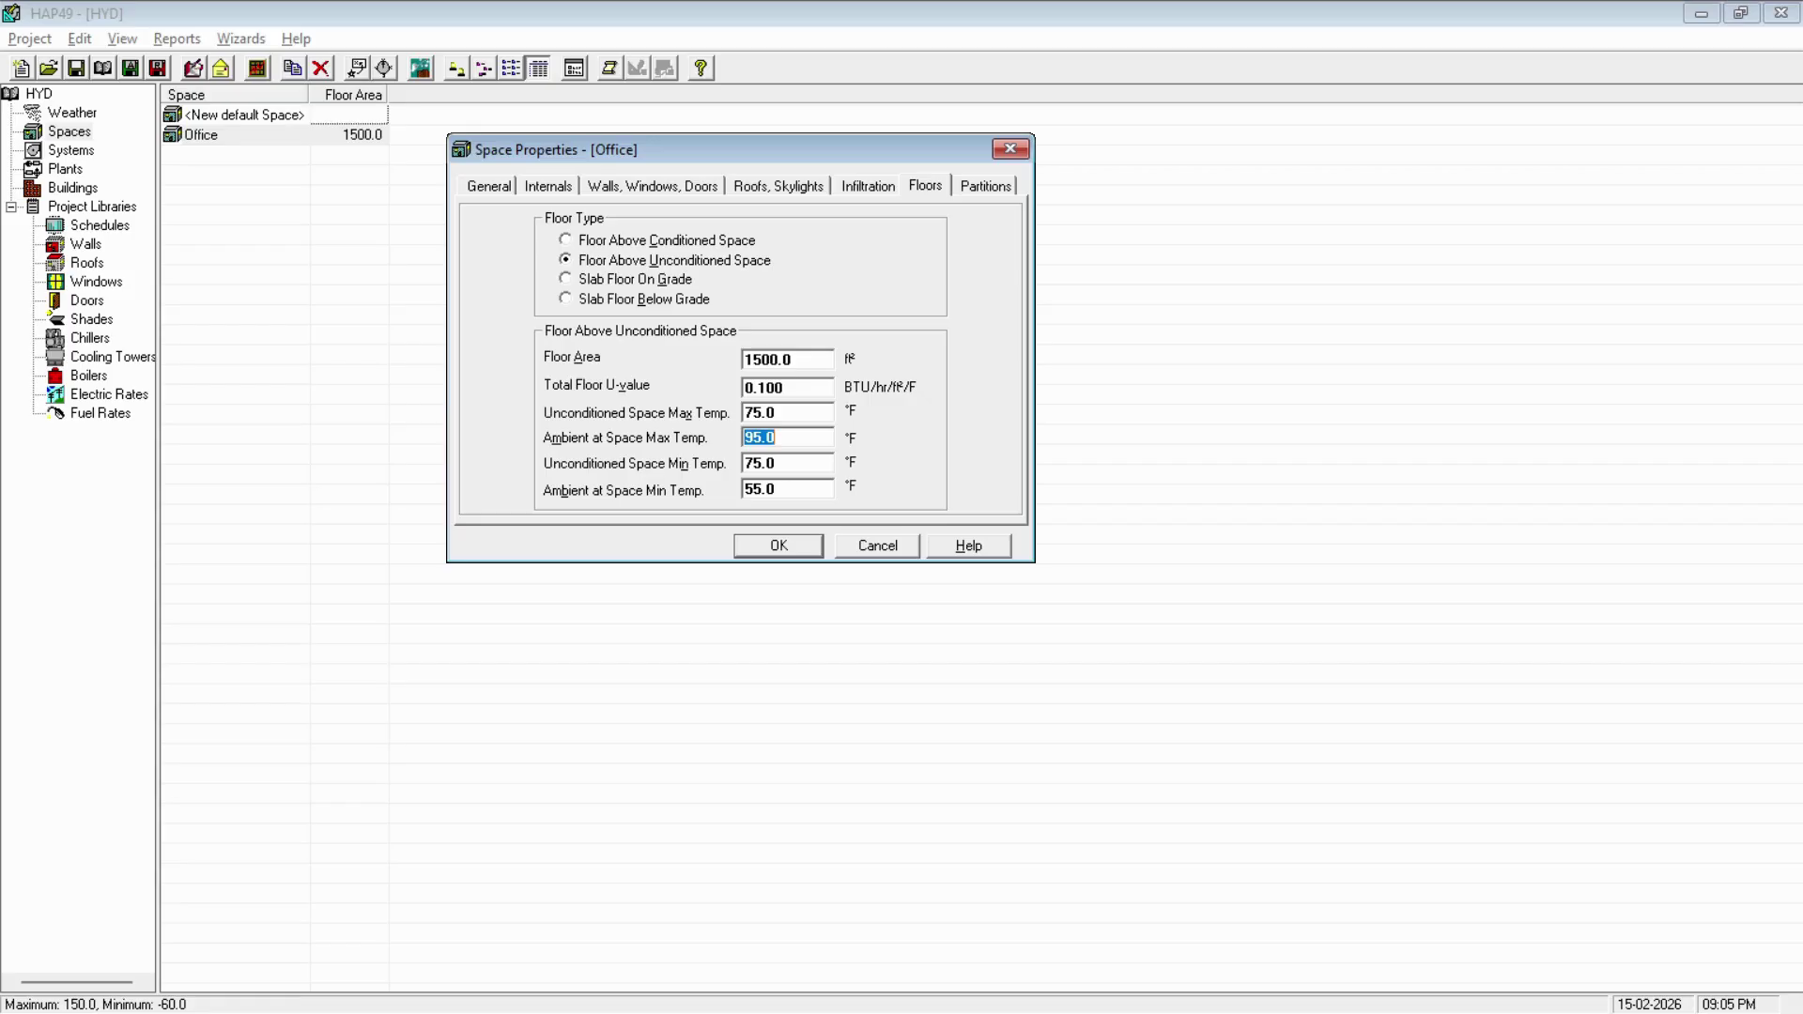
{"action": "left_click", "coordinate": [777, 438]}
{"action": "left_click_drag", "start_coordinate": [777, 437], "coordinate": [697, 438]}
{"action": "left_click", "coordinate": [770, 490]}
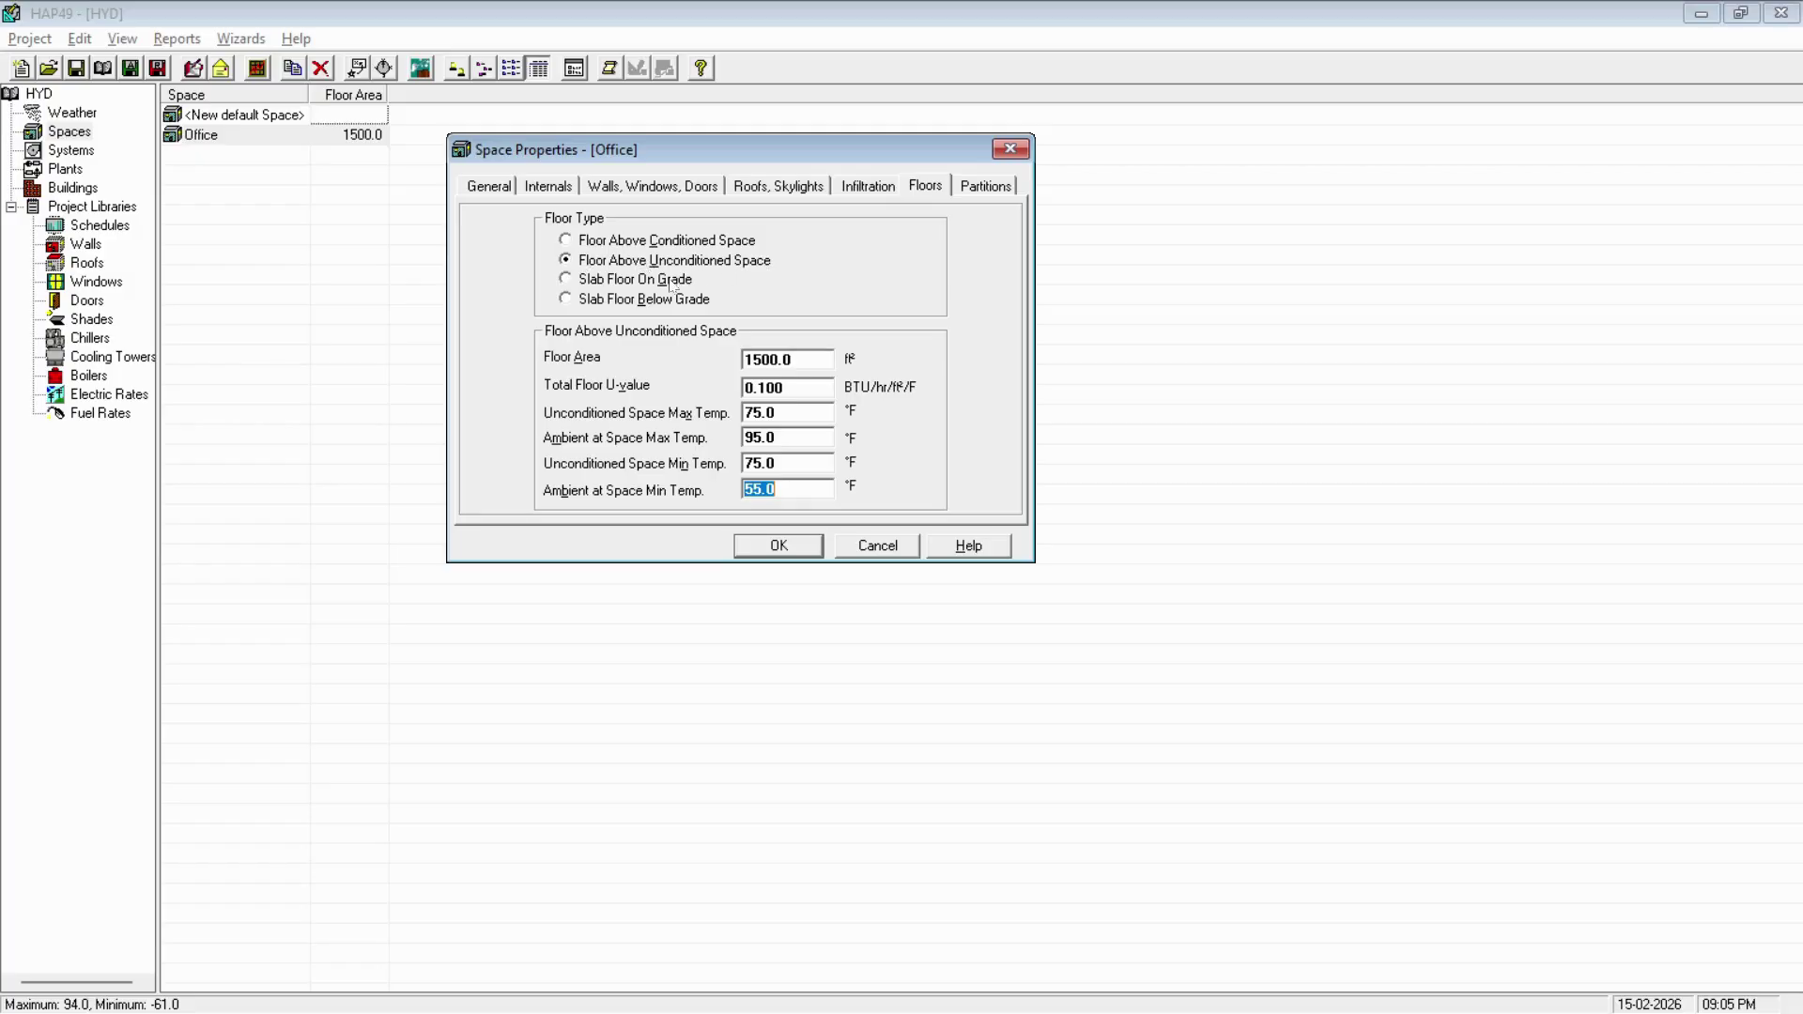
- Change the Office floor type to Slab Floor On Grade and review its Floor Area and Total Floor U-value inputs
{"action": "left_click", "coordinate": [648, 280]}
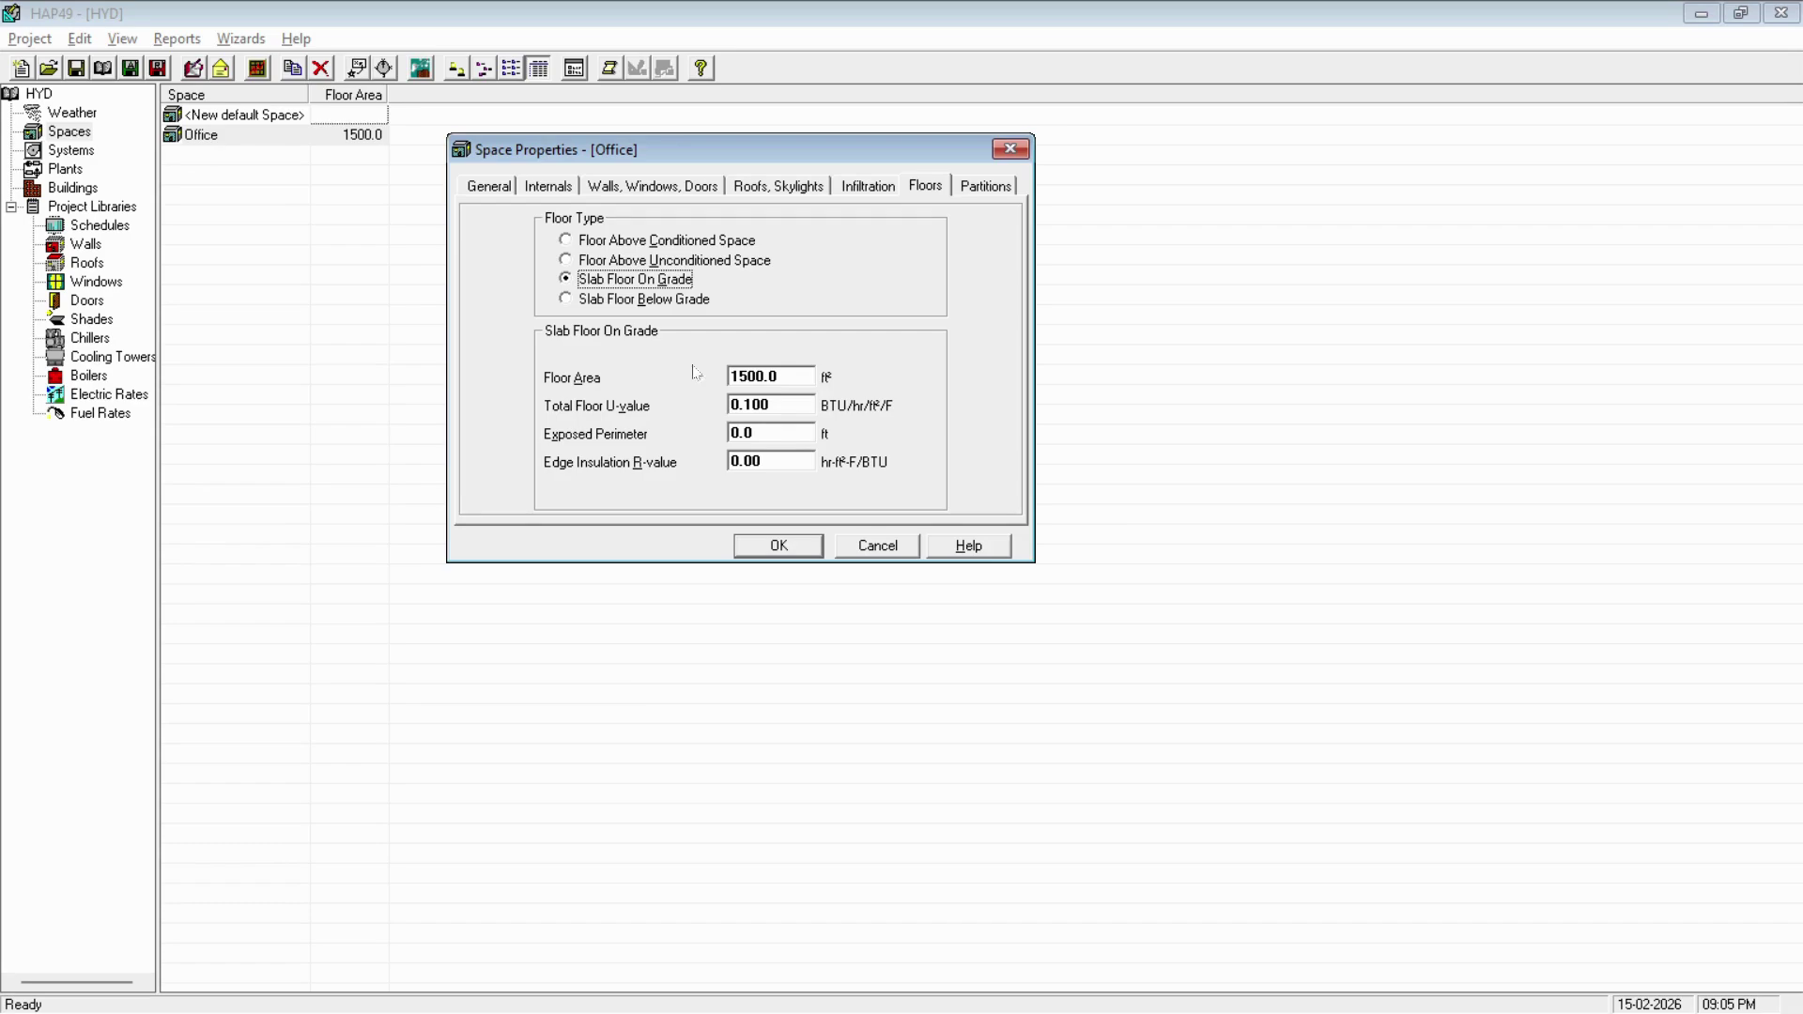
{"action": "key", "text": "Tab"}
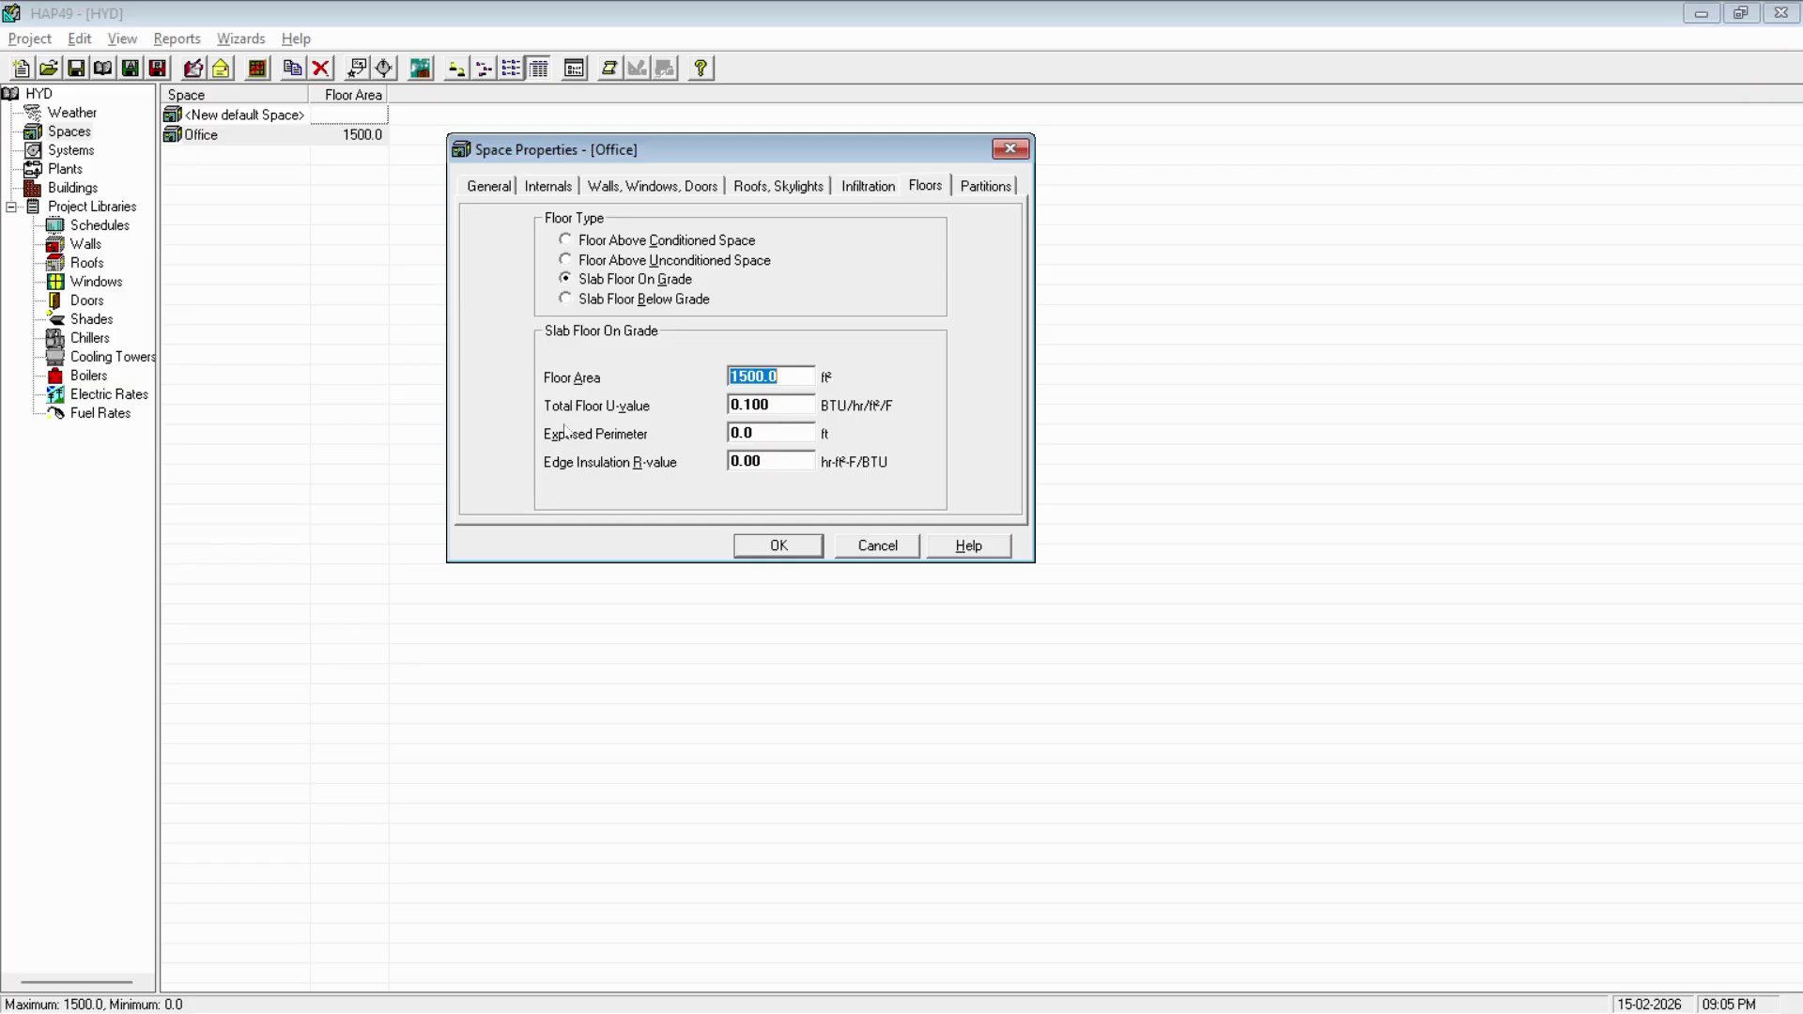
{"action": "key", "text": "Tab"}
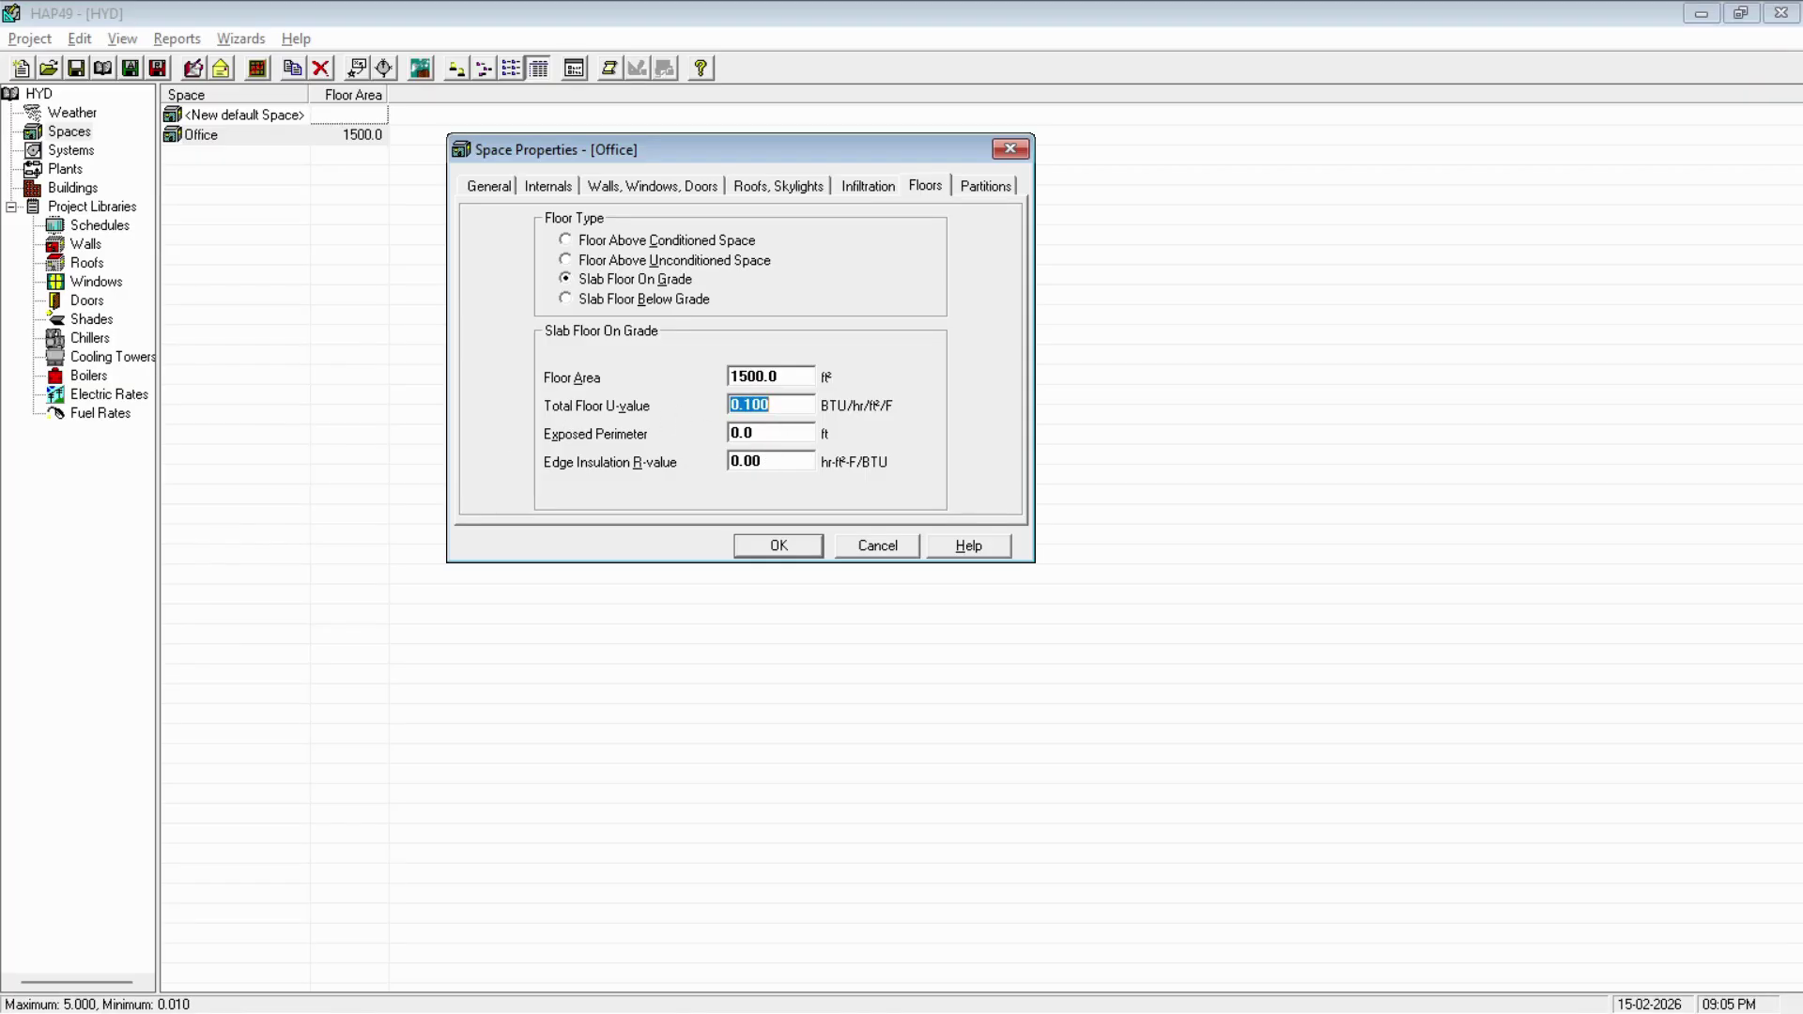
- Switch to AutoCAD and draw a horizontal line across the full width of the third rectangle, somewhat below its mid-height
{"action": "key", "text": "alt+Tab"}
{"action": "left_click_drag", "start_coordinate": [992, 489], "coordinate": [648, 464]}
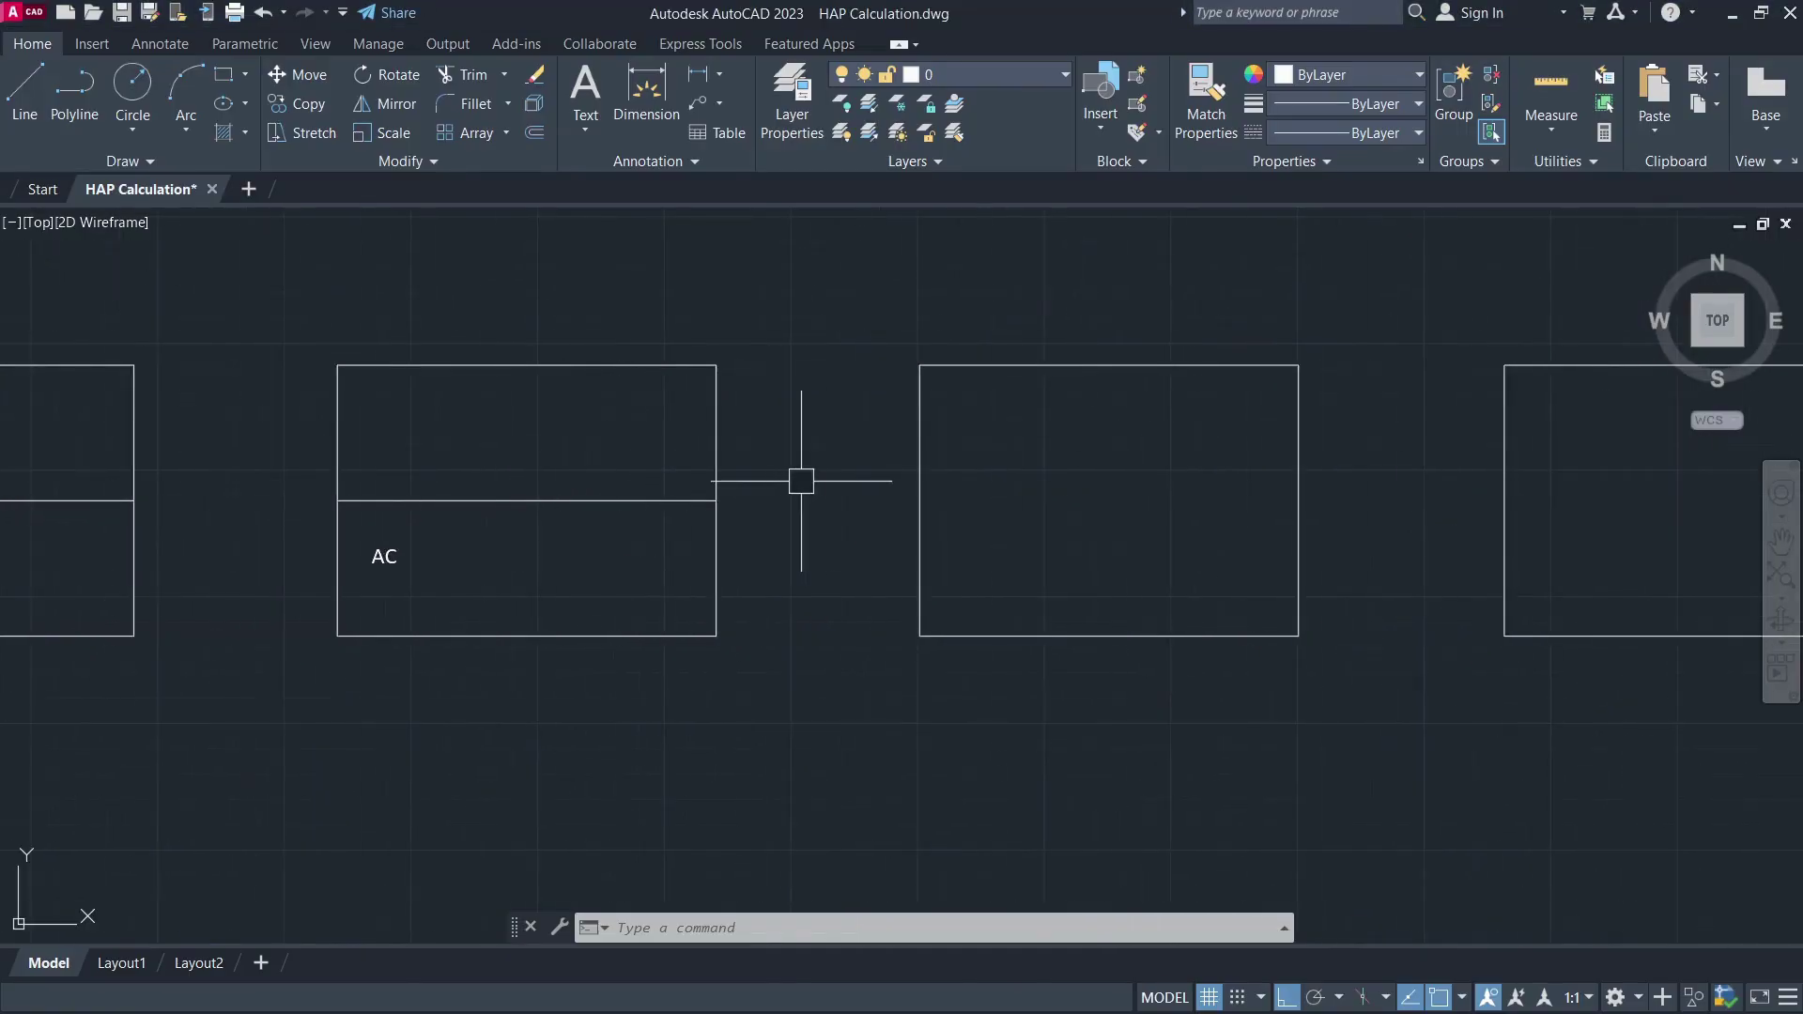
{"action": "type", "text": "l"}
{"action": "key", "text": "Return"}
{"action": "left_click", "coordinate": [920, 542]}
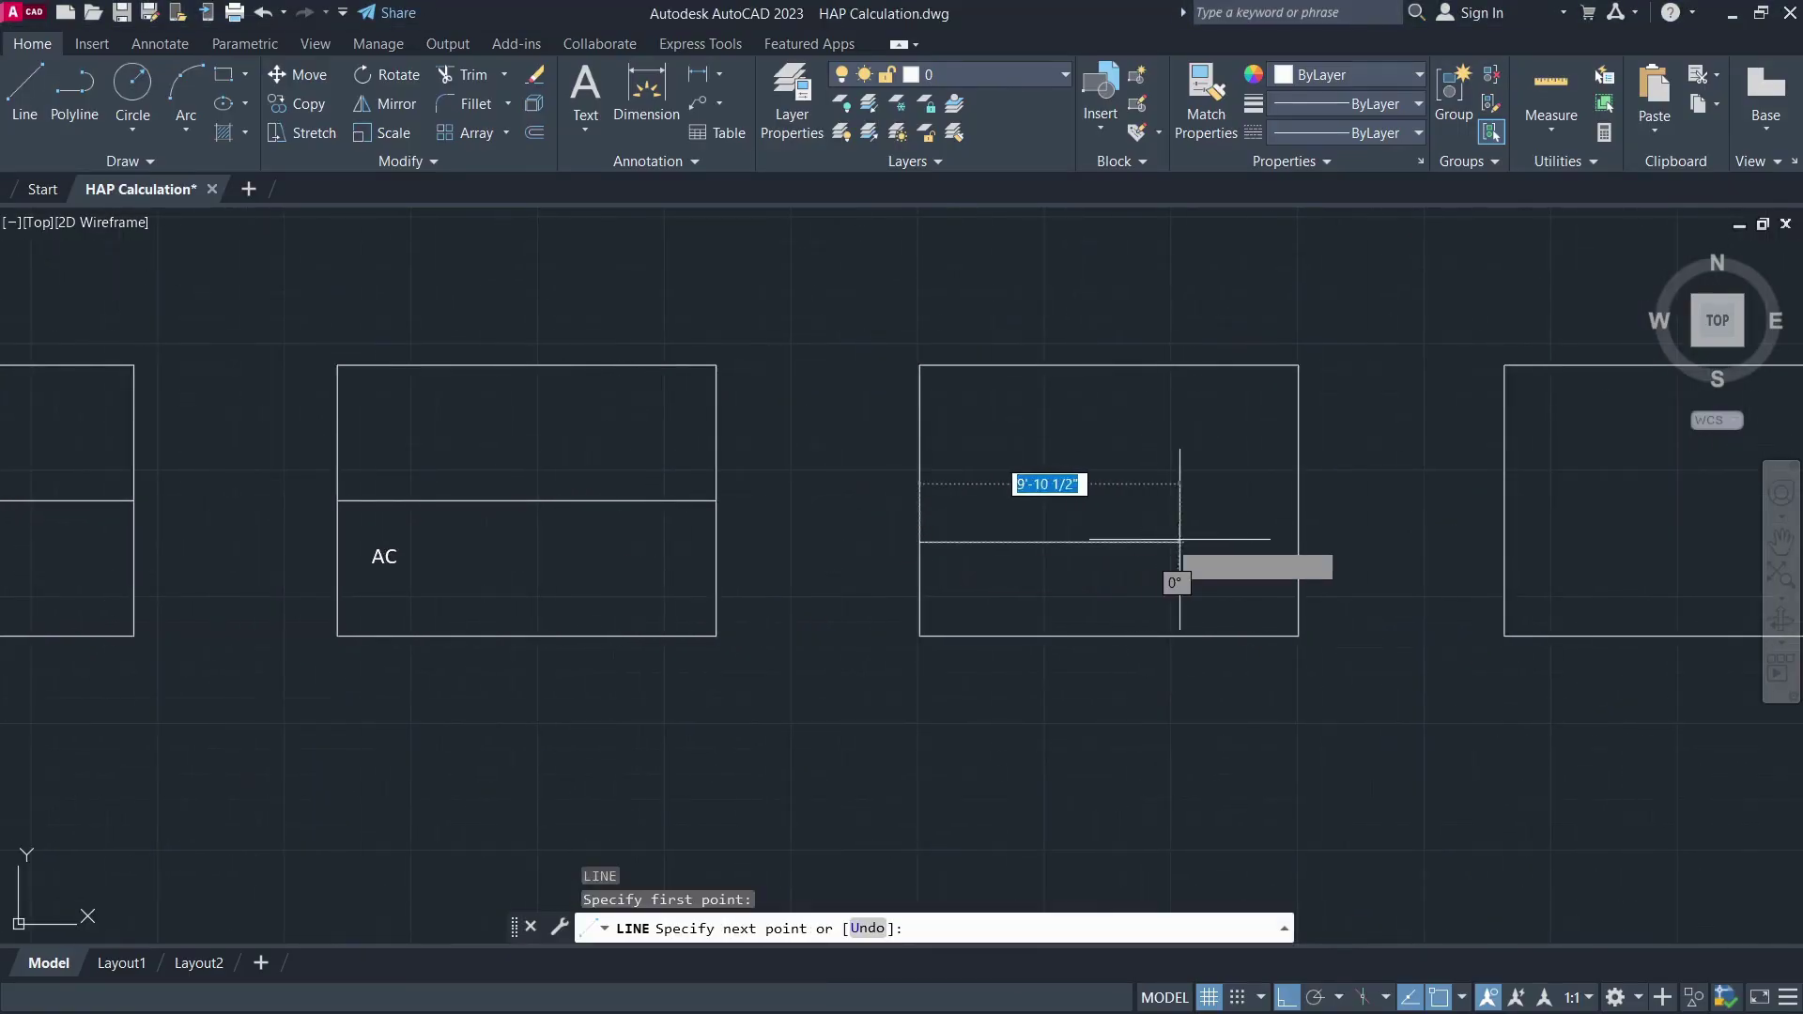
{"action": "left_click", "coordinate": [1299, 542]}
{"action": "key", "text": "Escape"}
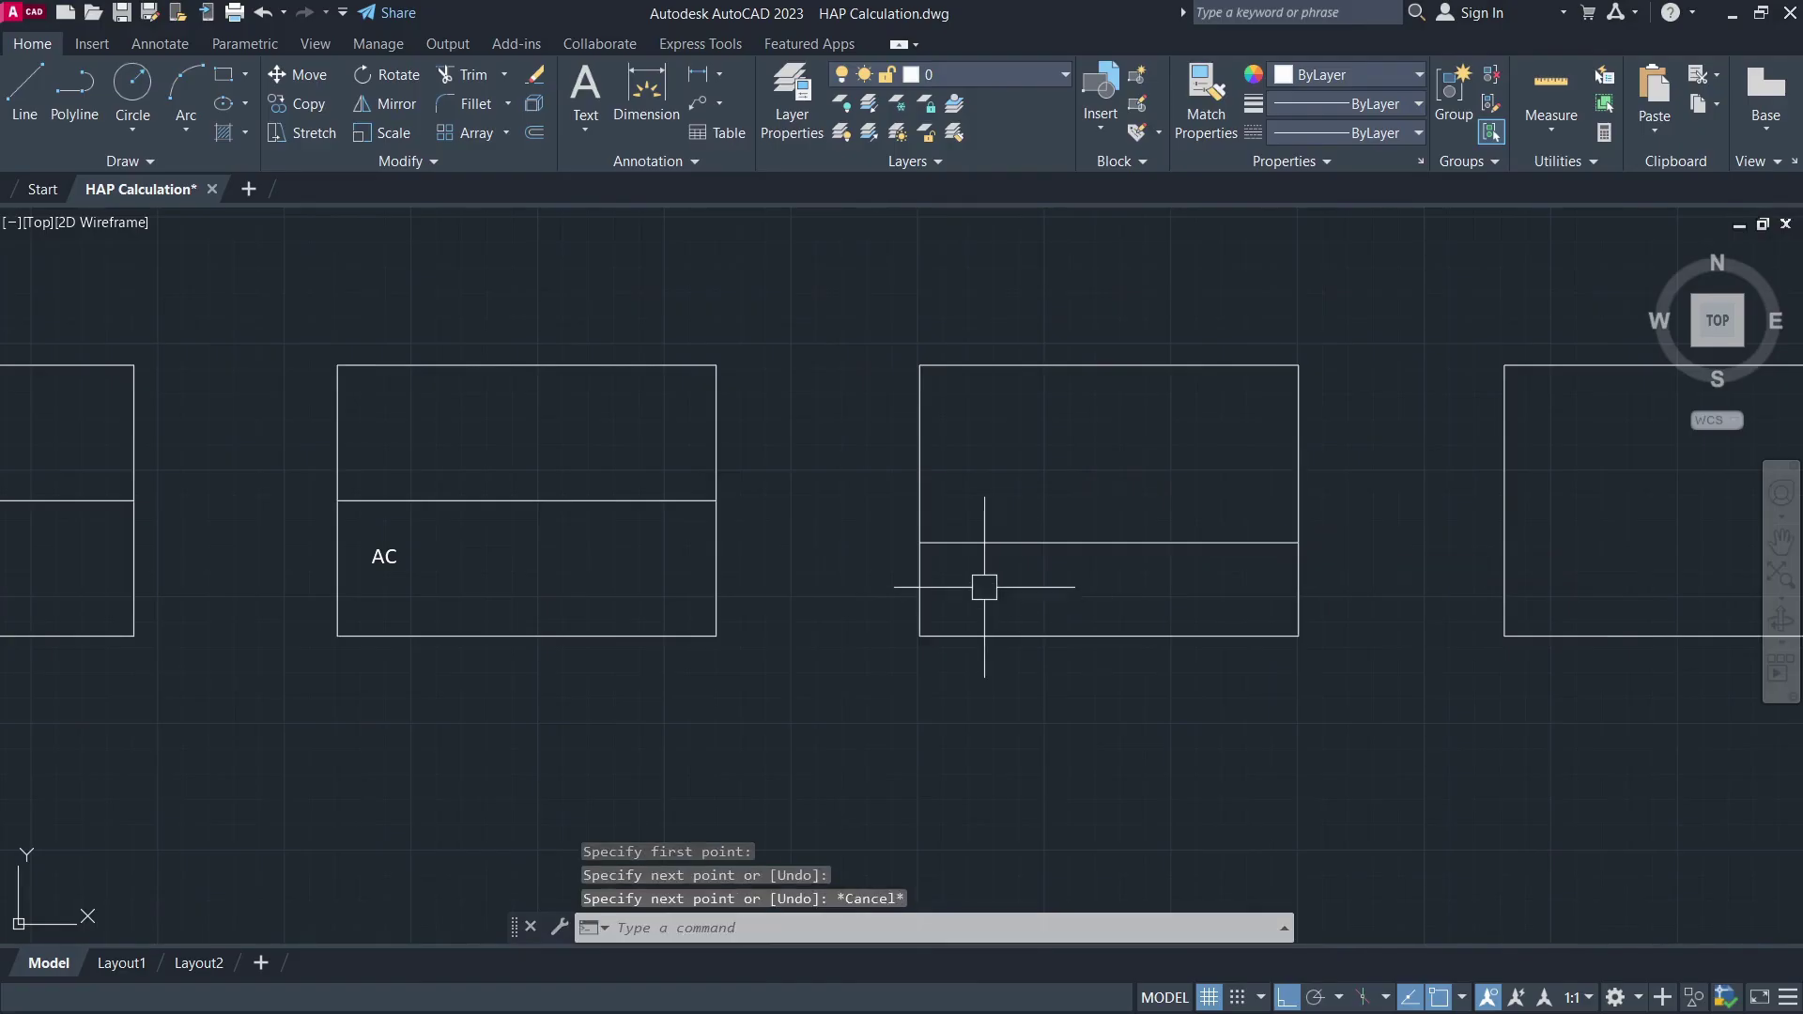
{"action": "left_click", "coordinate": [977, 581]}
{"action": "left_click", "coordinate": [1220, 599]}
{"action": "left_click_drag", "start_coordinate": [1095, 595], "coordinate": [977, 596]}
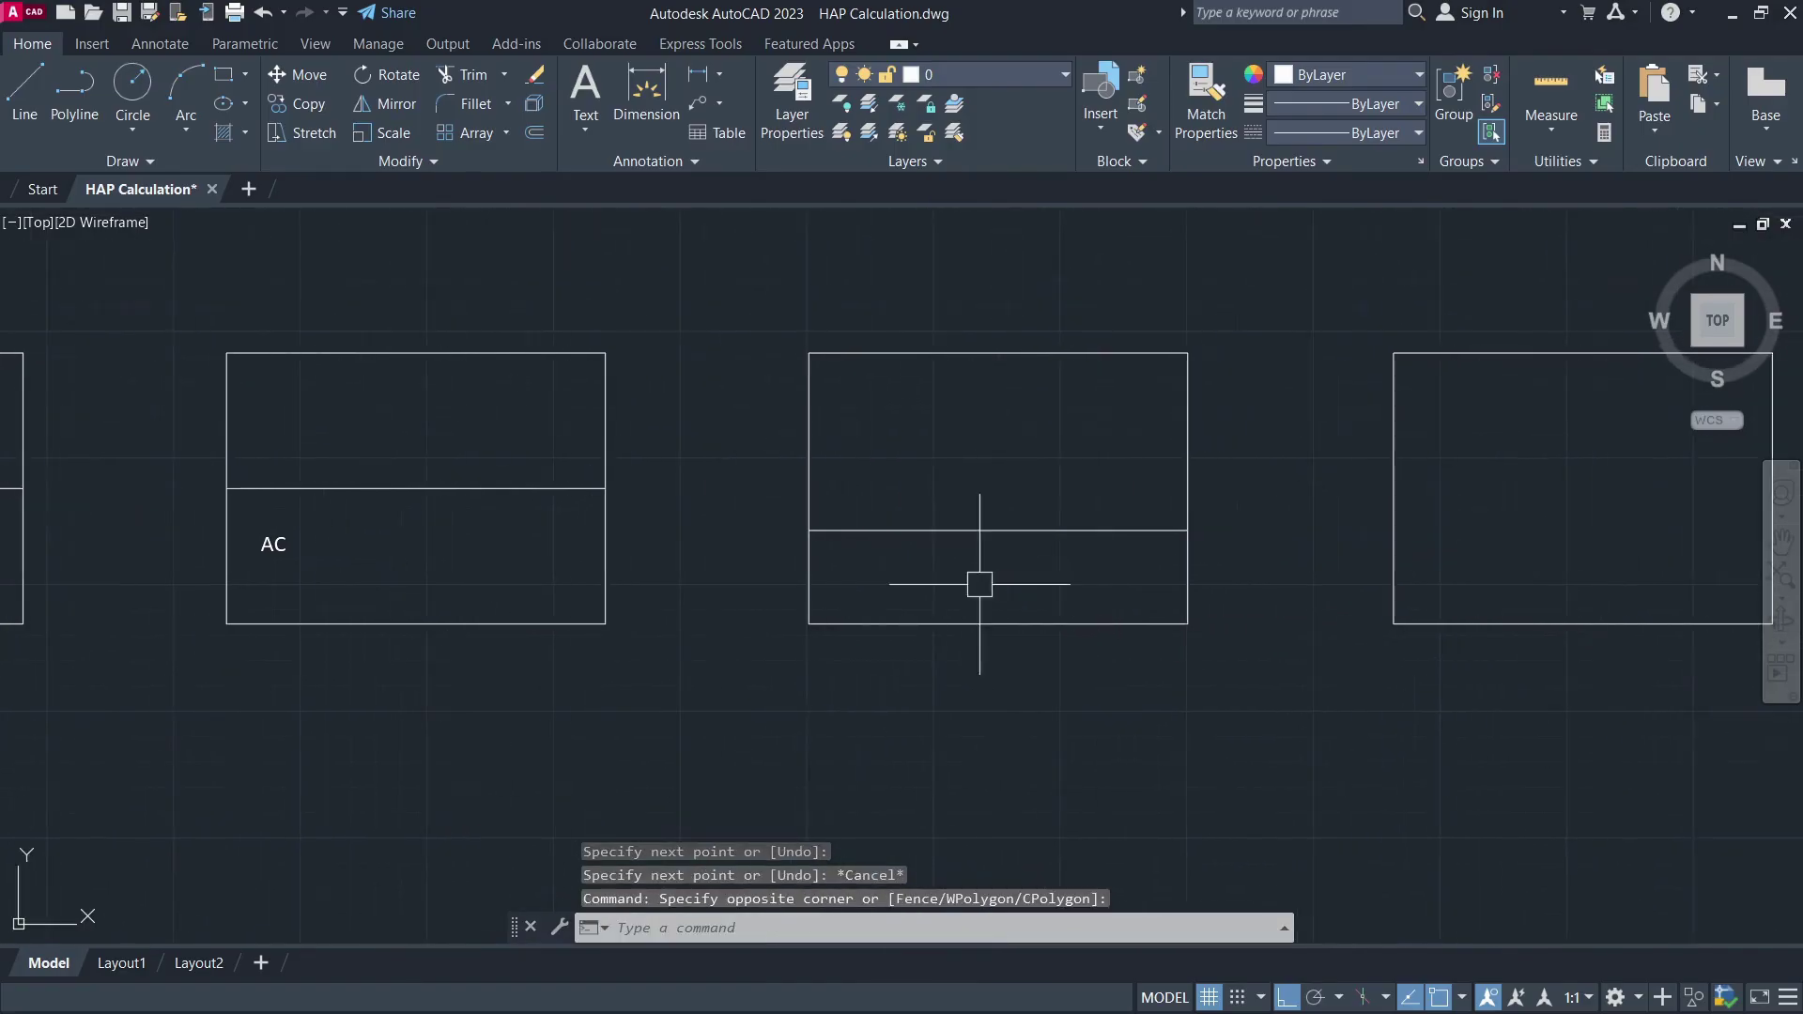
{"action": "scroll", "coordinate": [978, 596], "scroll_direction": "up", "scroll_amount": 2}
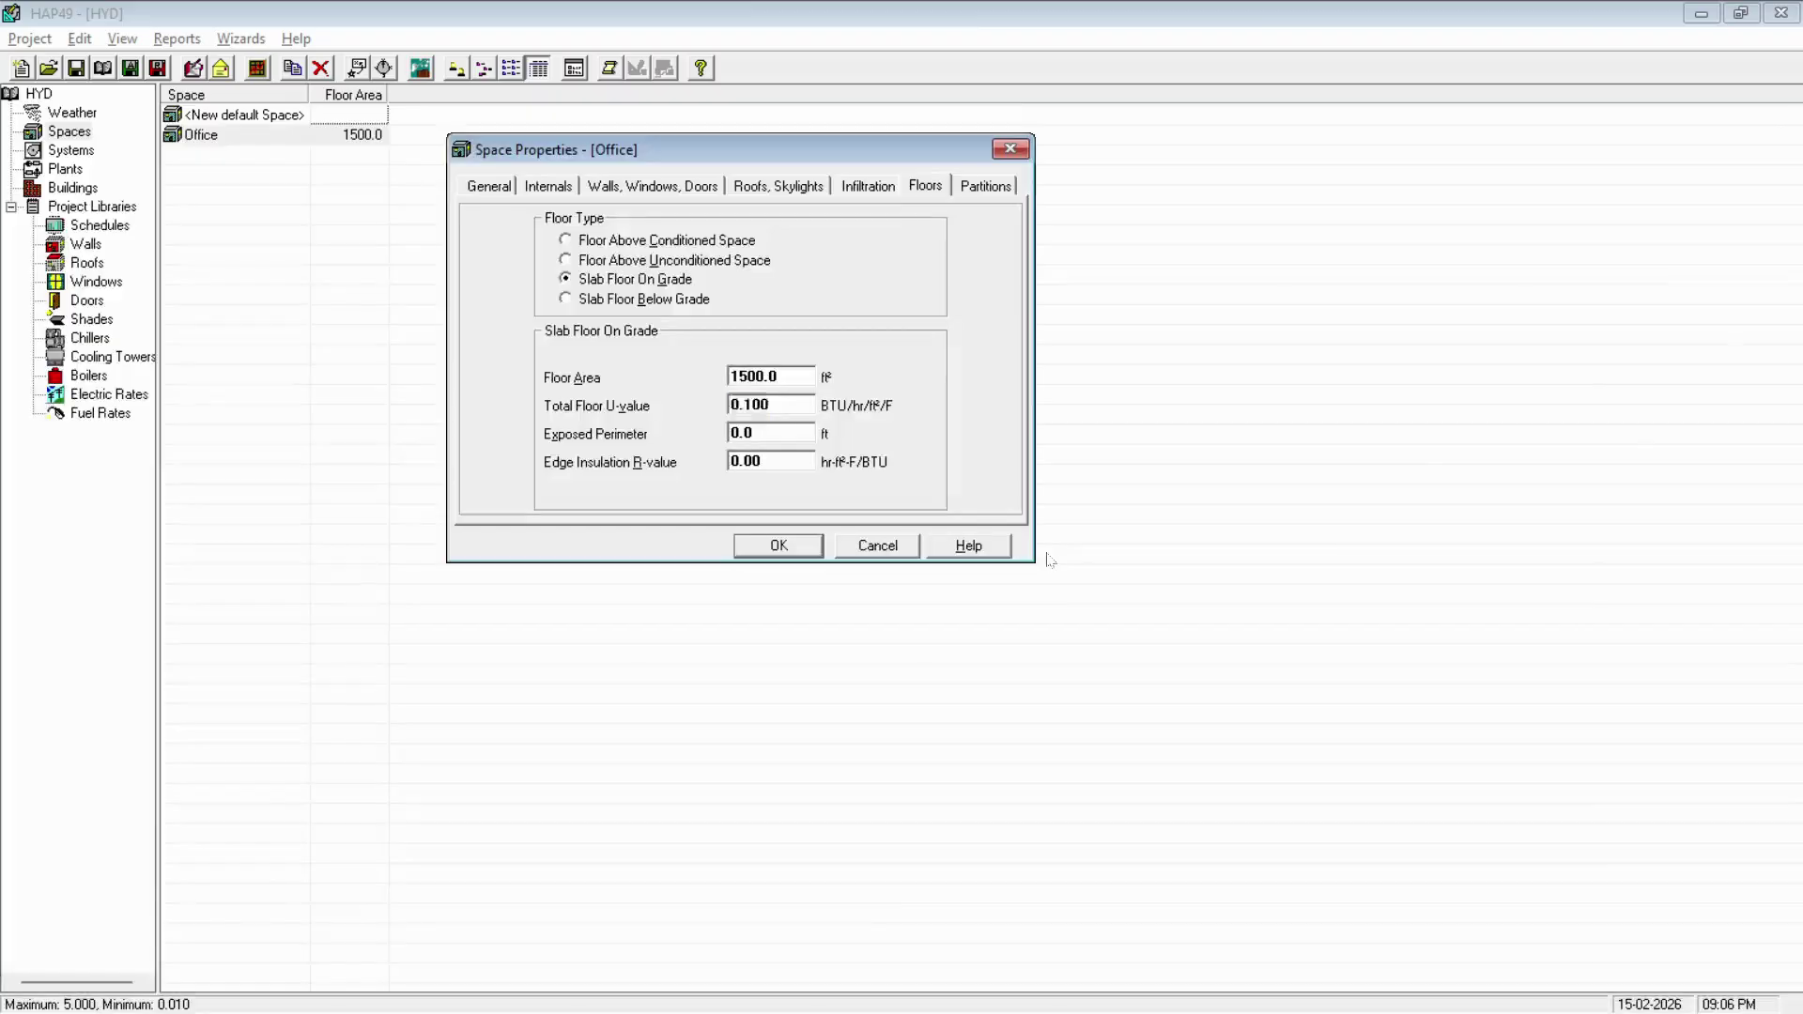
- In HAP, set the slab floor's Exposed Perimeter to 14 ft and review the Edge Insulation R-value input
{"action": "key", "text": "Tab"}
{"action": "key", "text": "Tab"}
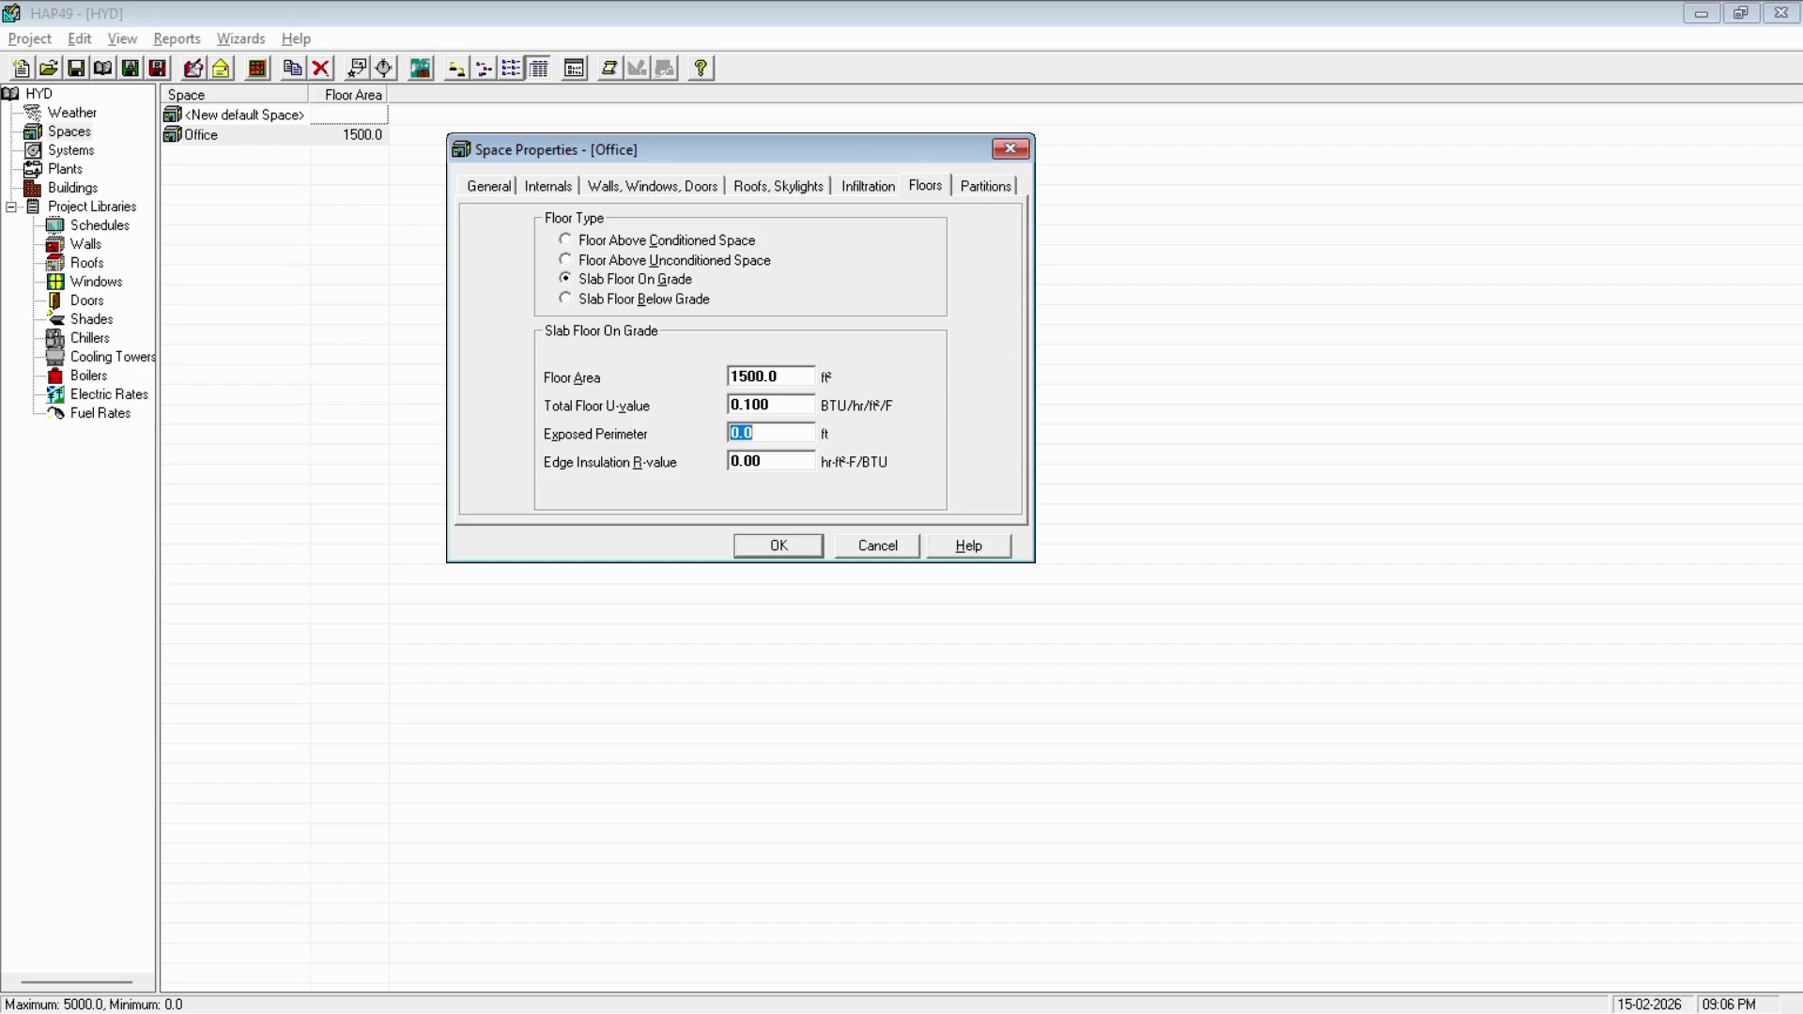
{"action": "type", "text": "14"}
{"action": "key", "text": "Tab"}
{"action": "left_click", "coordinate": [772, 435]}
{"action": "key", "text": "Tab"}
{"action": "left_click", "coordinate": [772, 461]}
- Change the floor type to Slab Floor Below Grade and review its inputs from Floor Area through Depth of Wall Insulation
{"action": "left_click", "coordinate": [651, 302]}
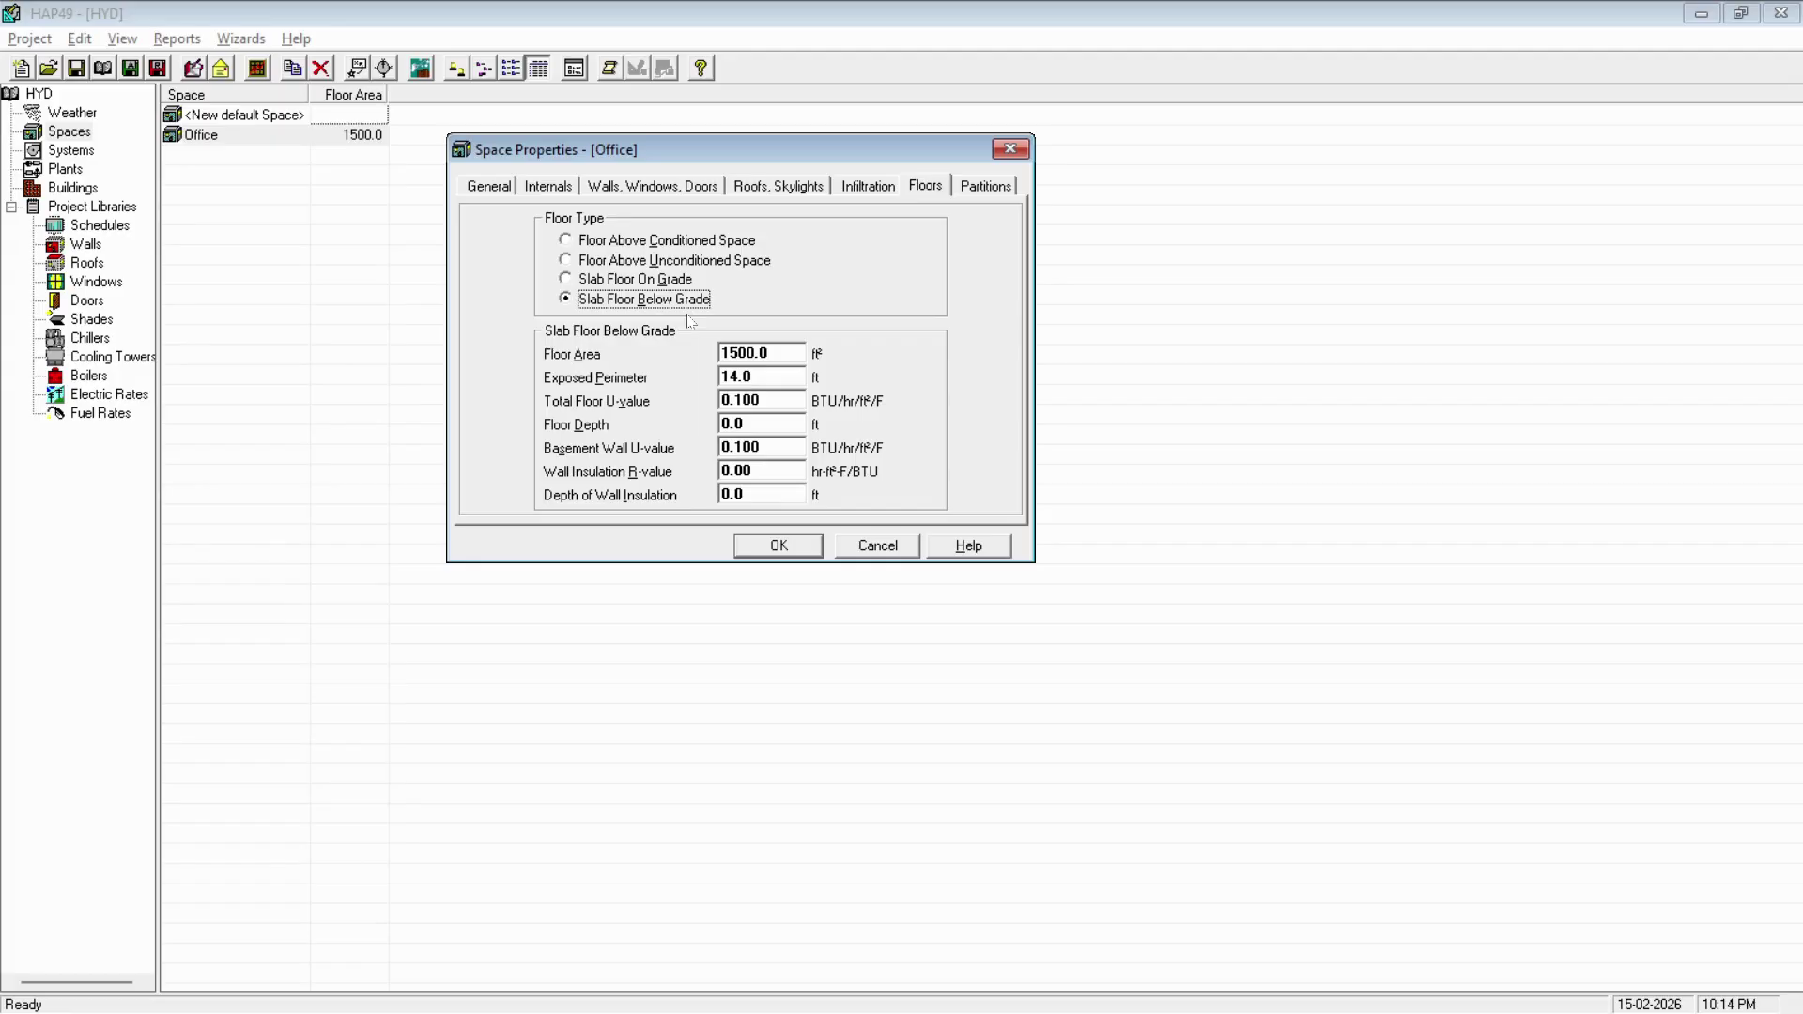
{"action": "left_click", "coordinate": [760, 353]}
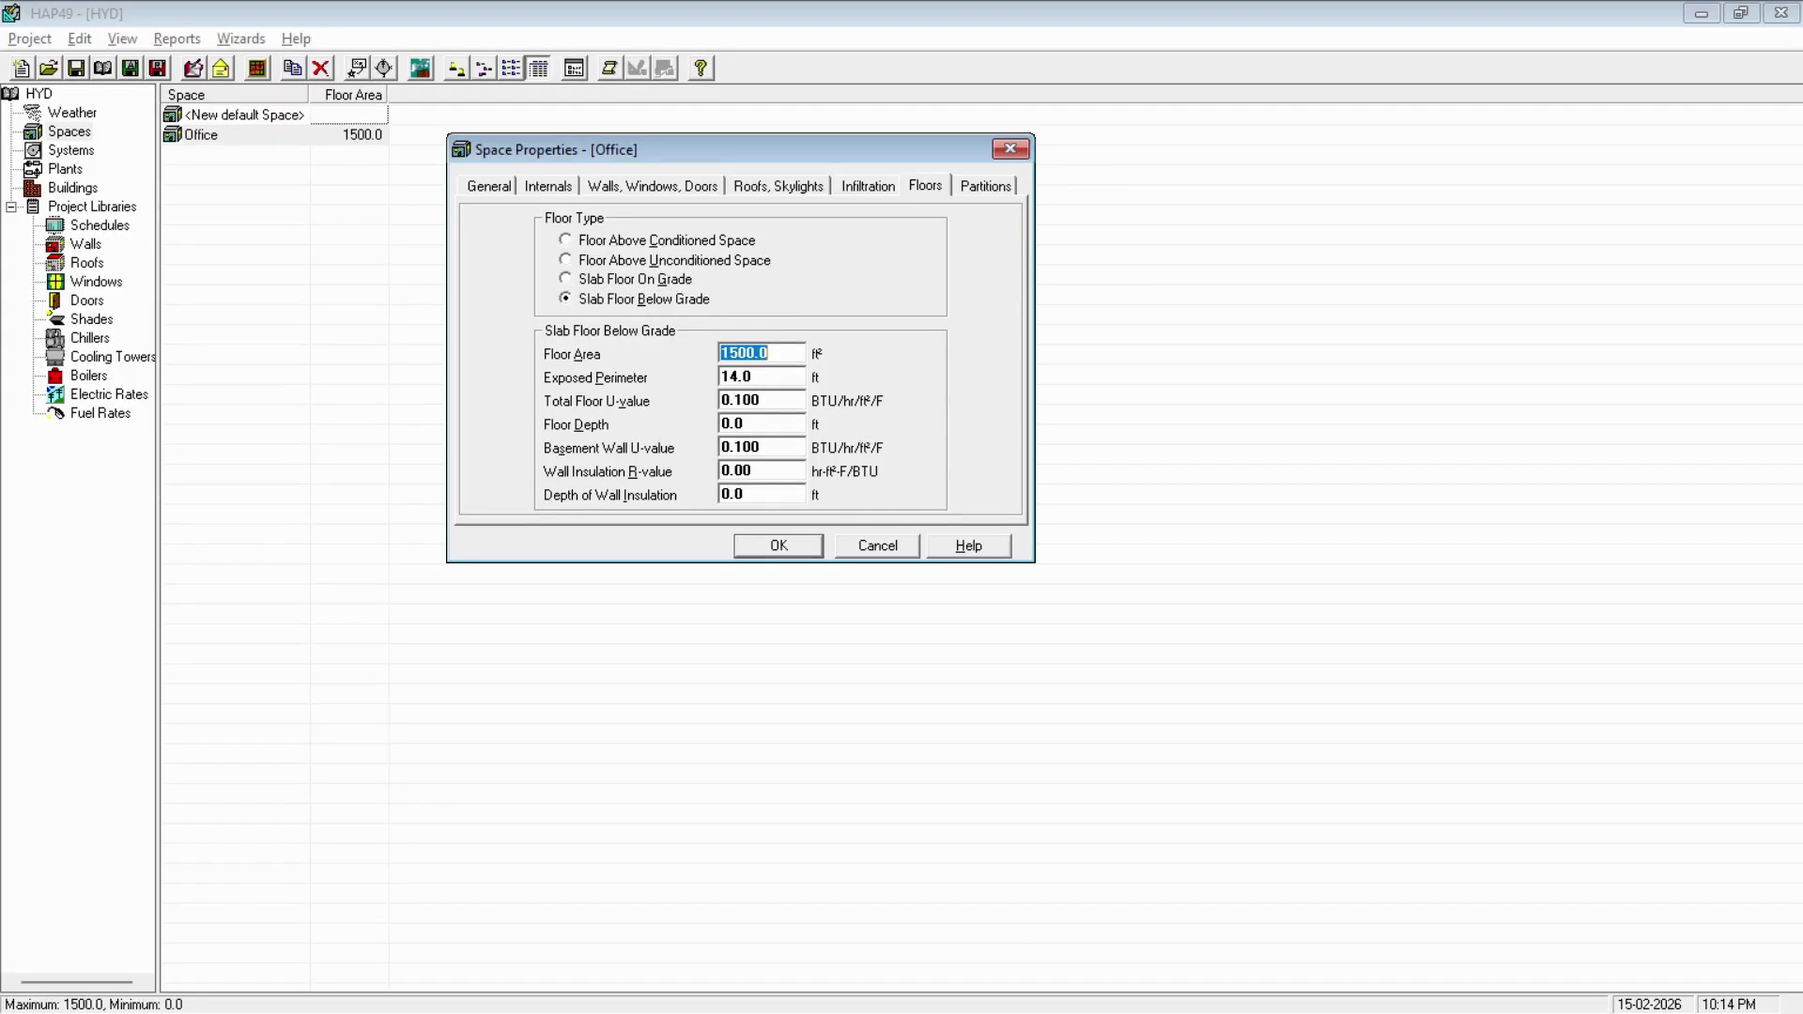
{"action": "left_click", "coordinate": [774, 354]}
{"action": "key", "text": "Tab"}
{"action": "key", "text": "Tab"}
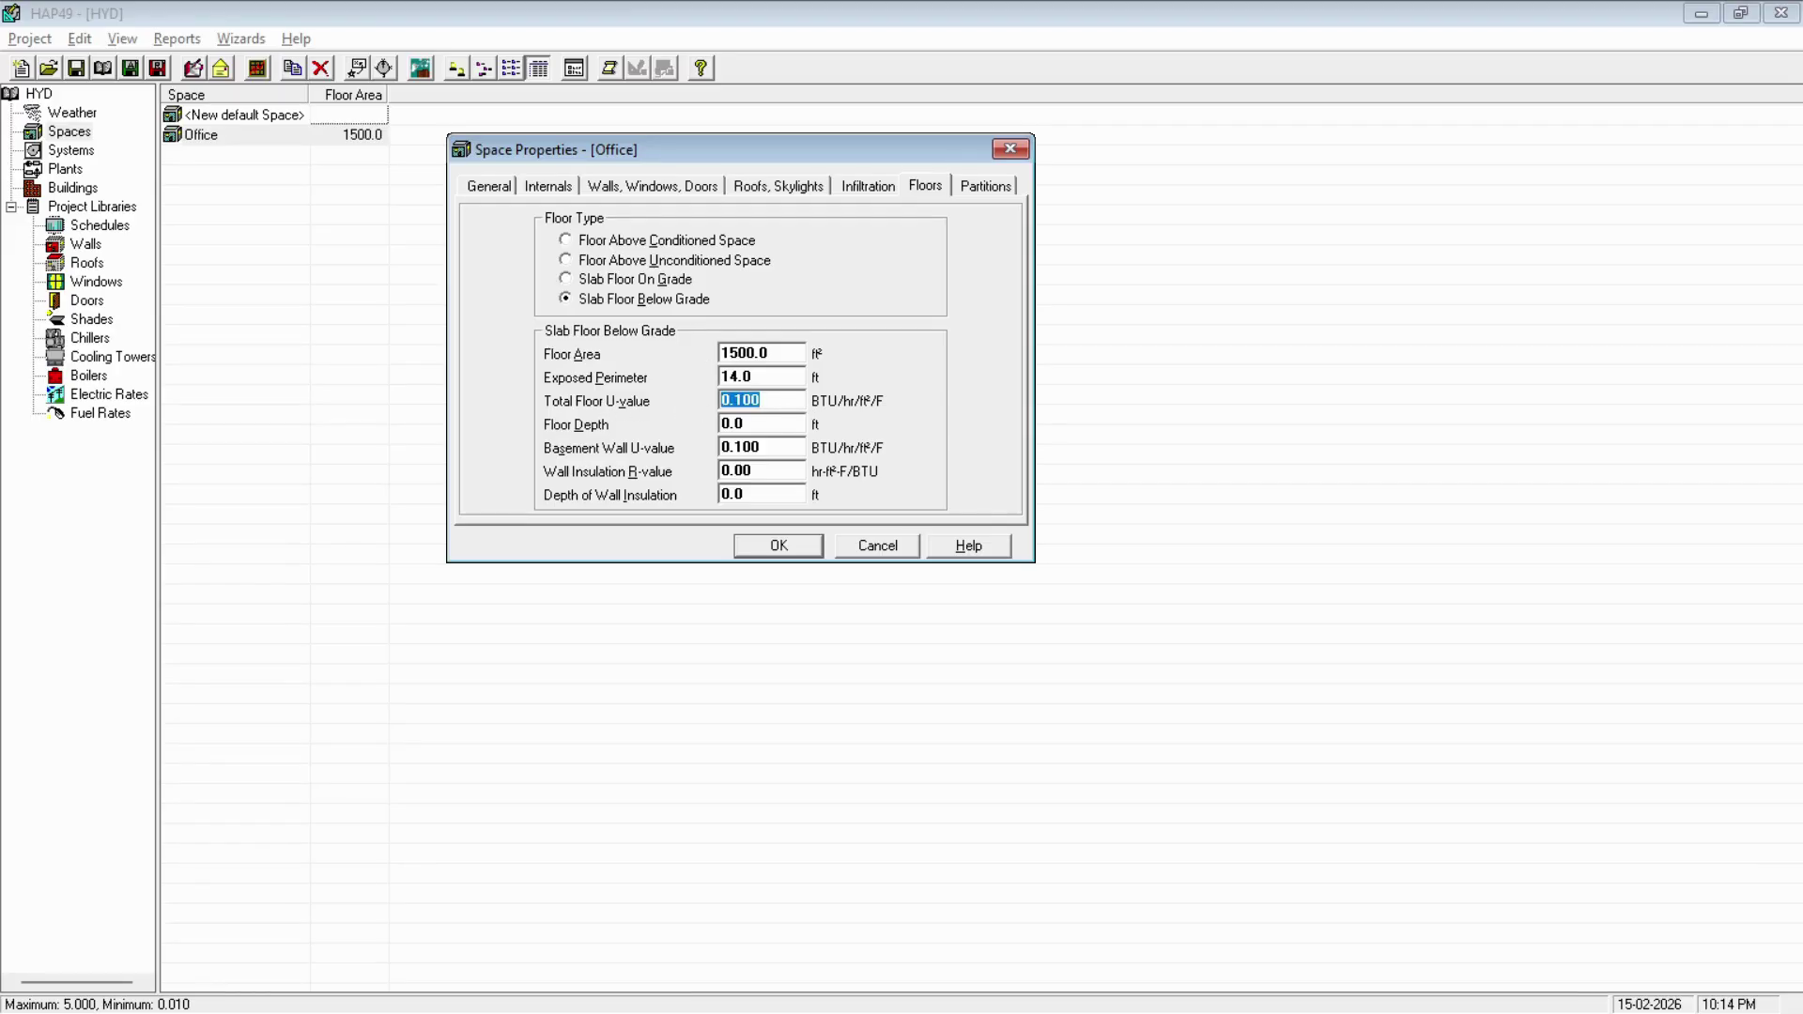
{"action": "key", "text": "Tab"}
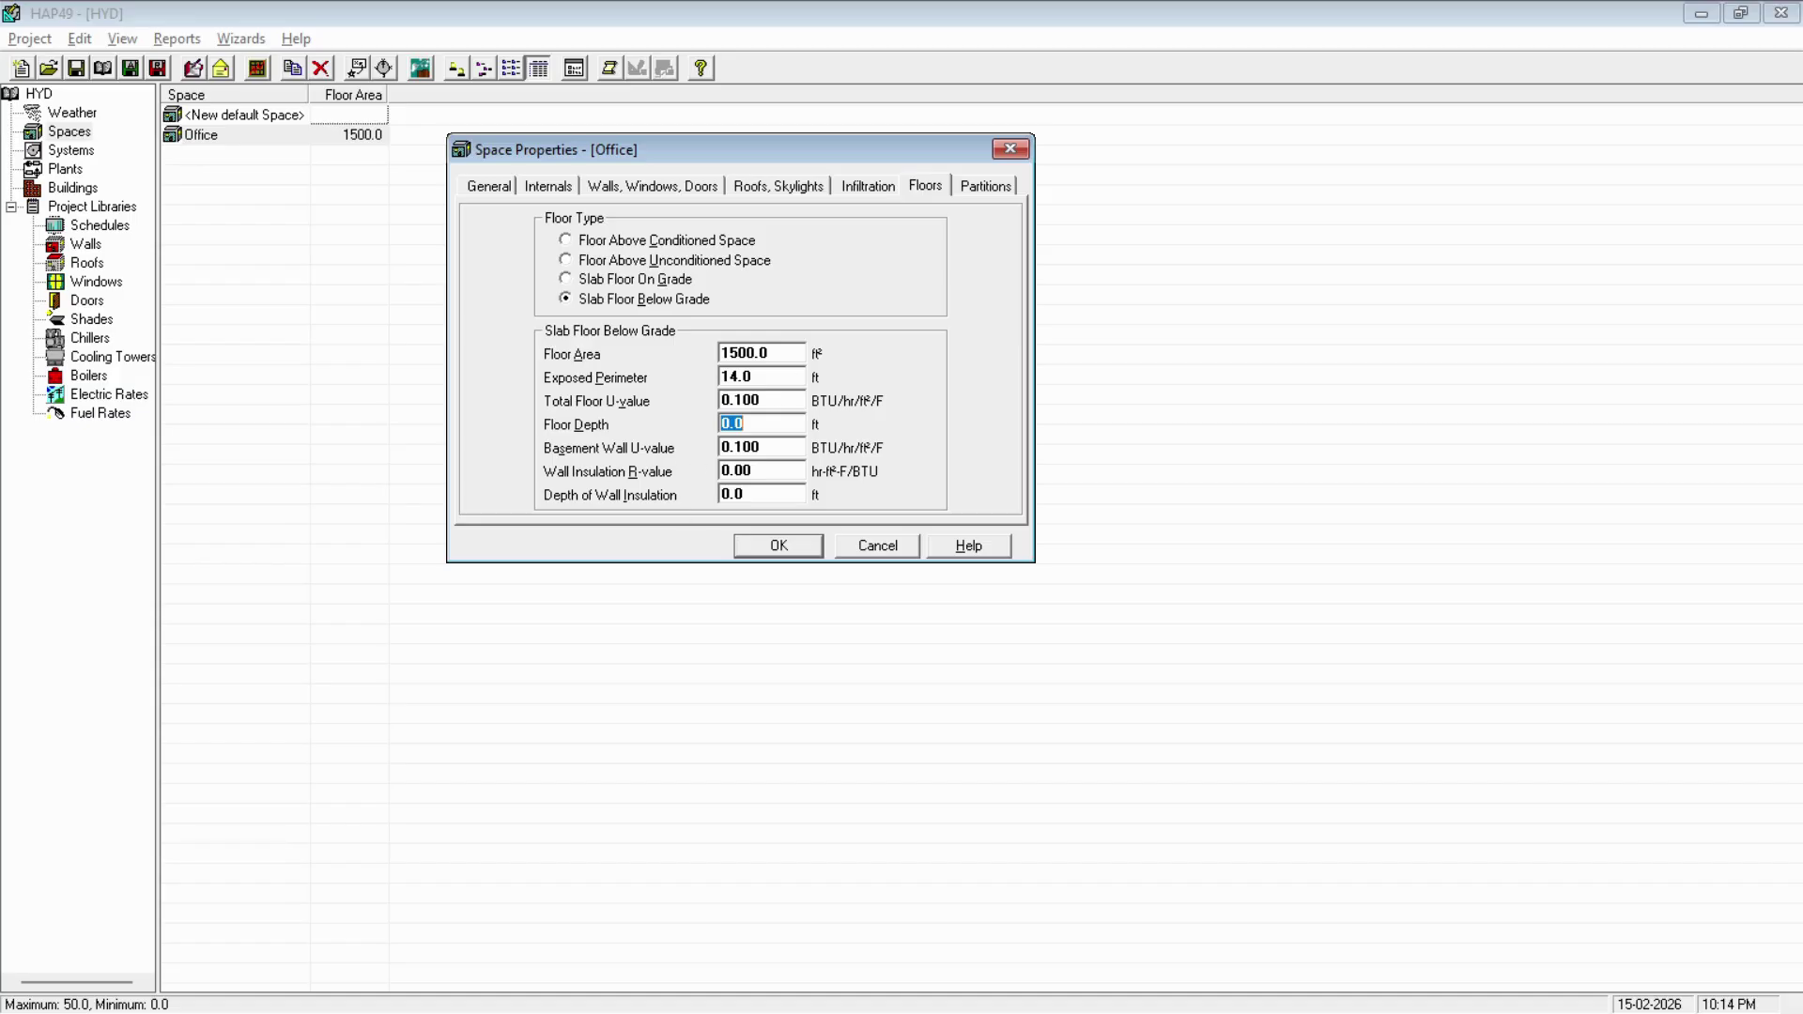
{"action": "key", "text": "Tab"}
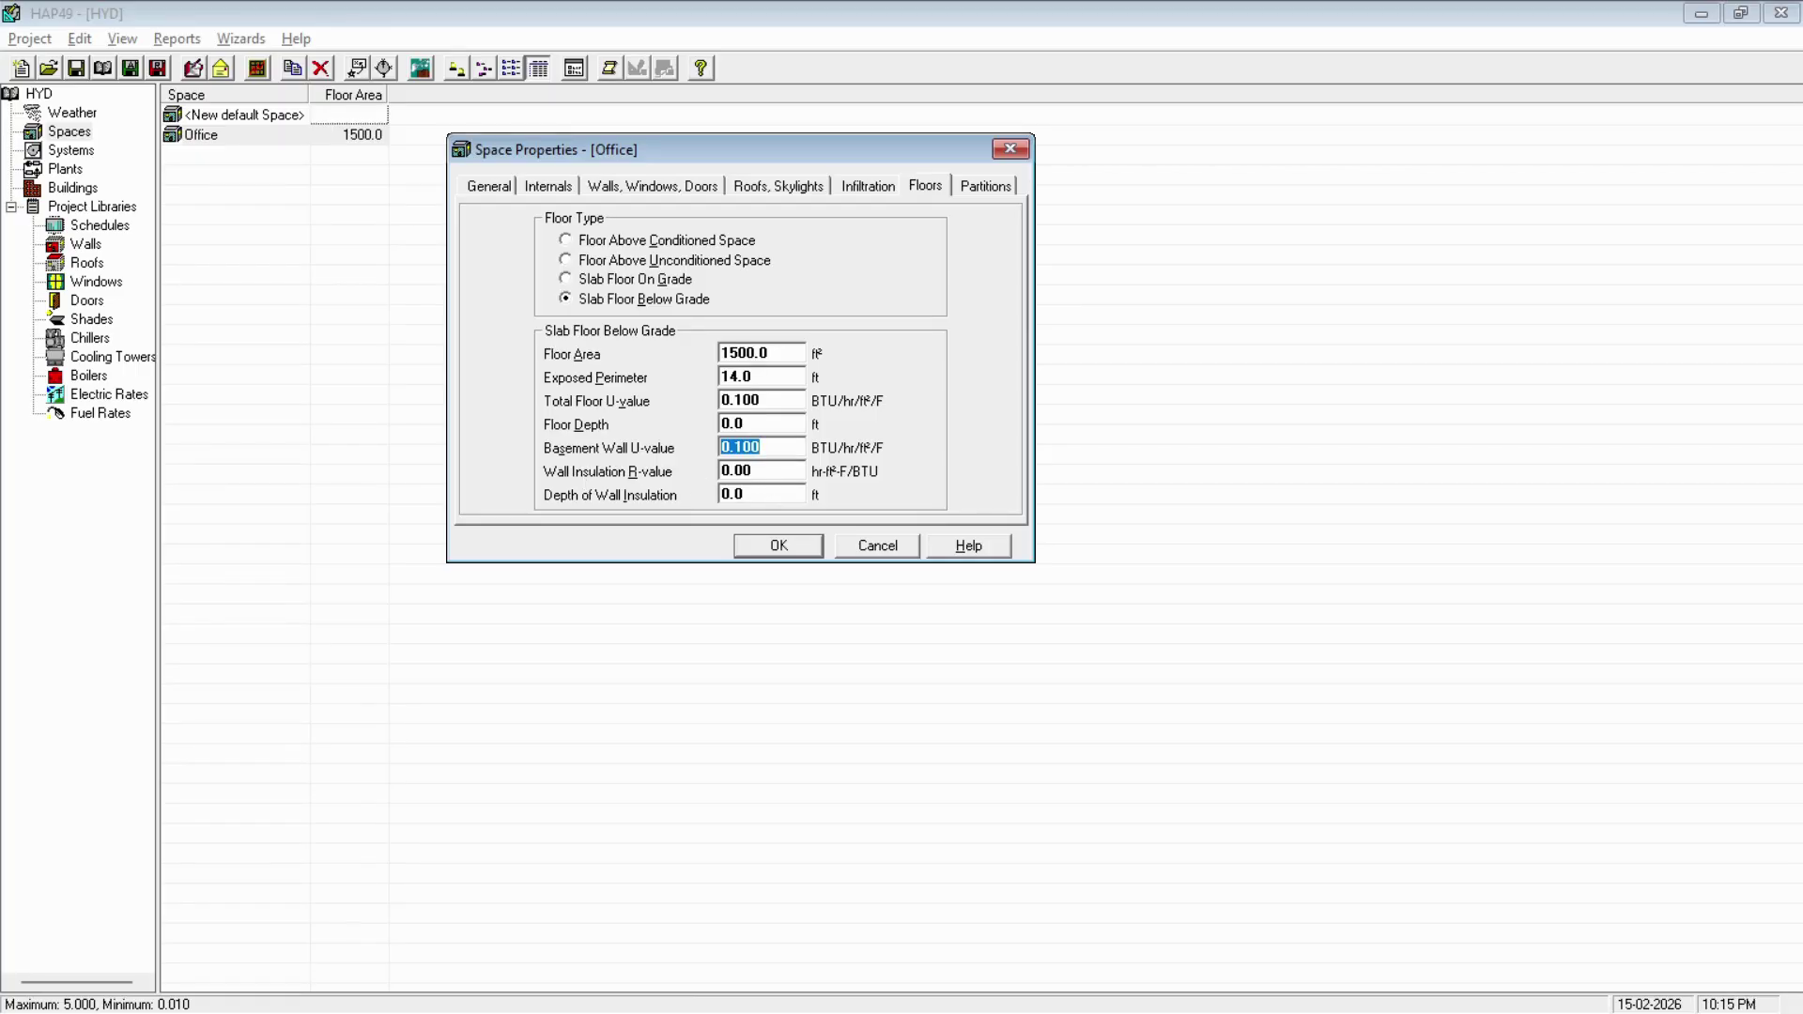
{"action": "key", "text": "Tab"}
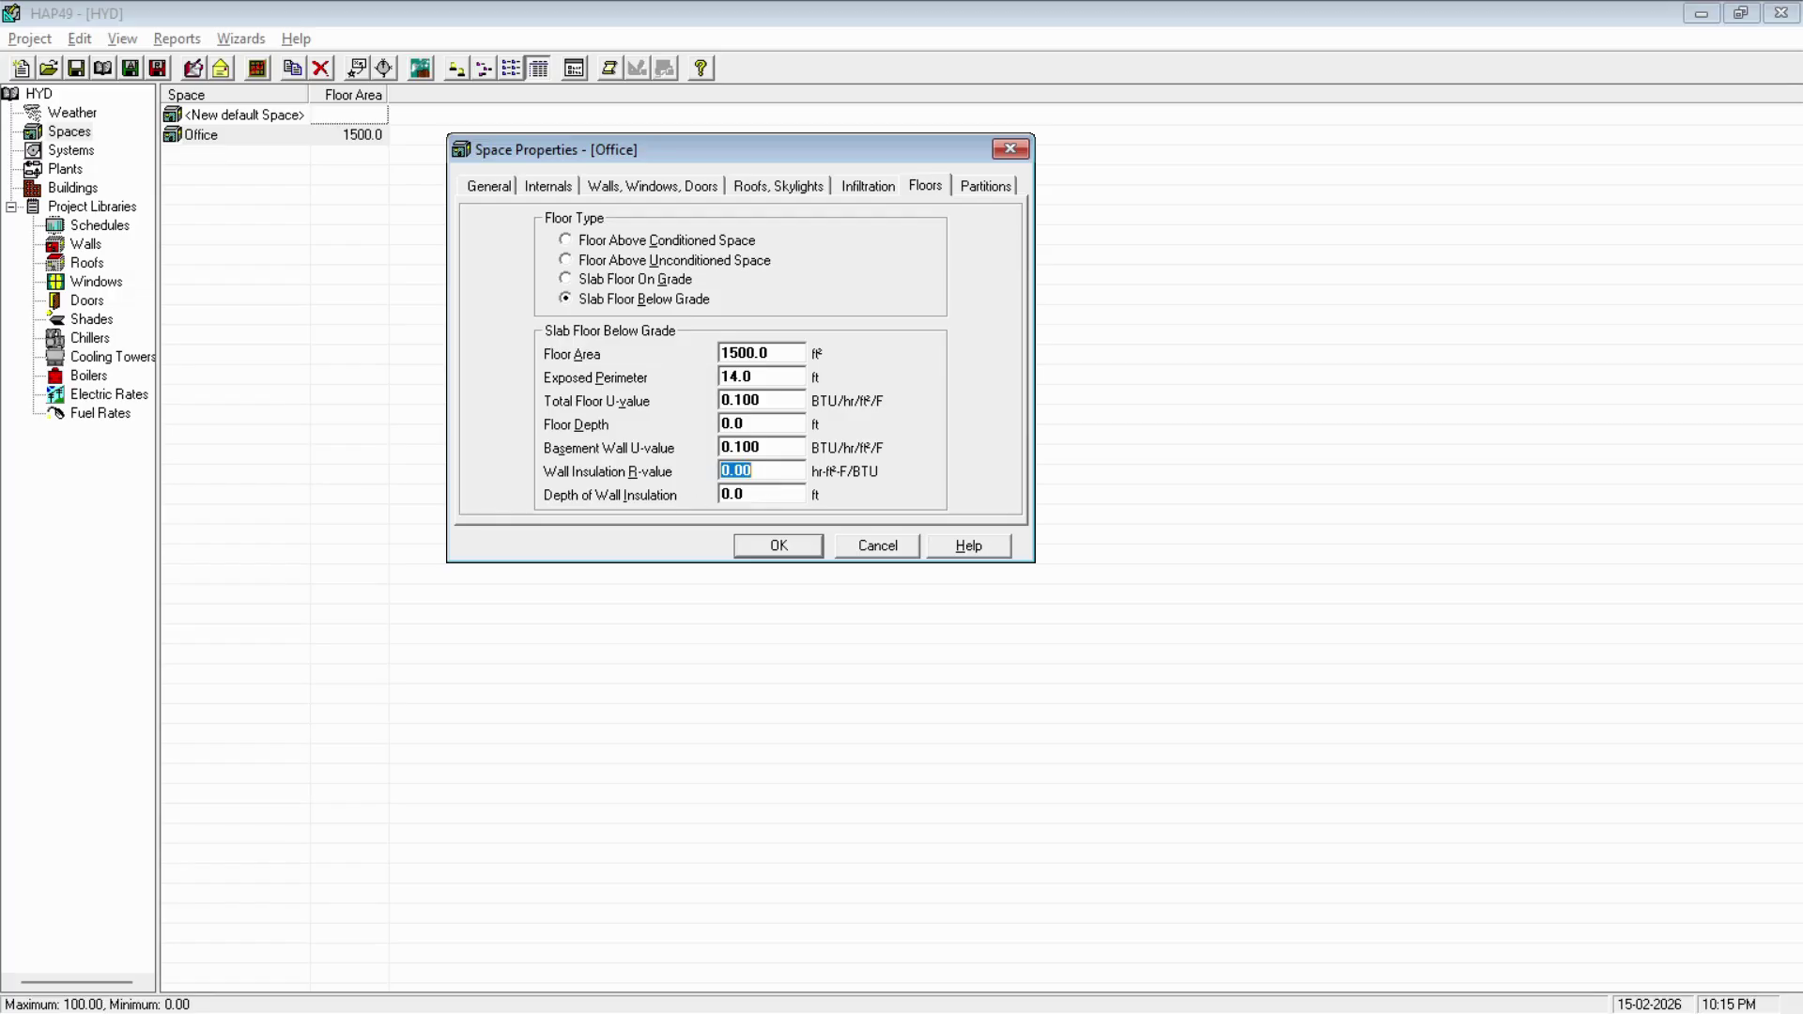
{"action": "key", "text": "Tab"}
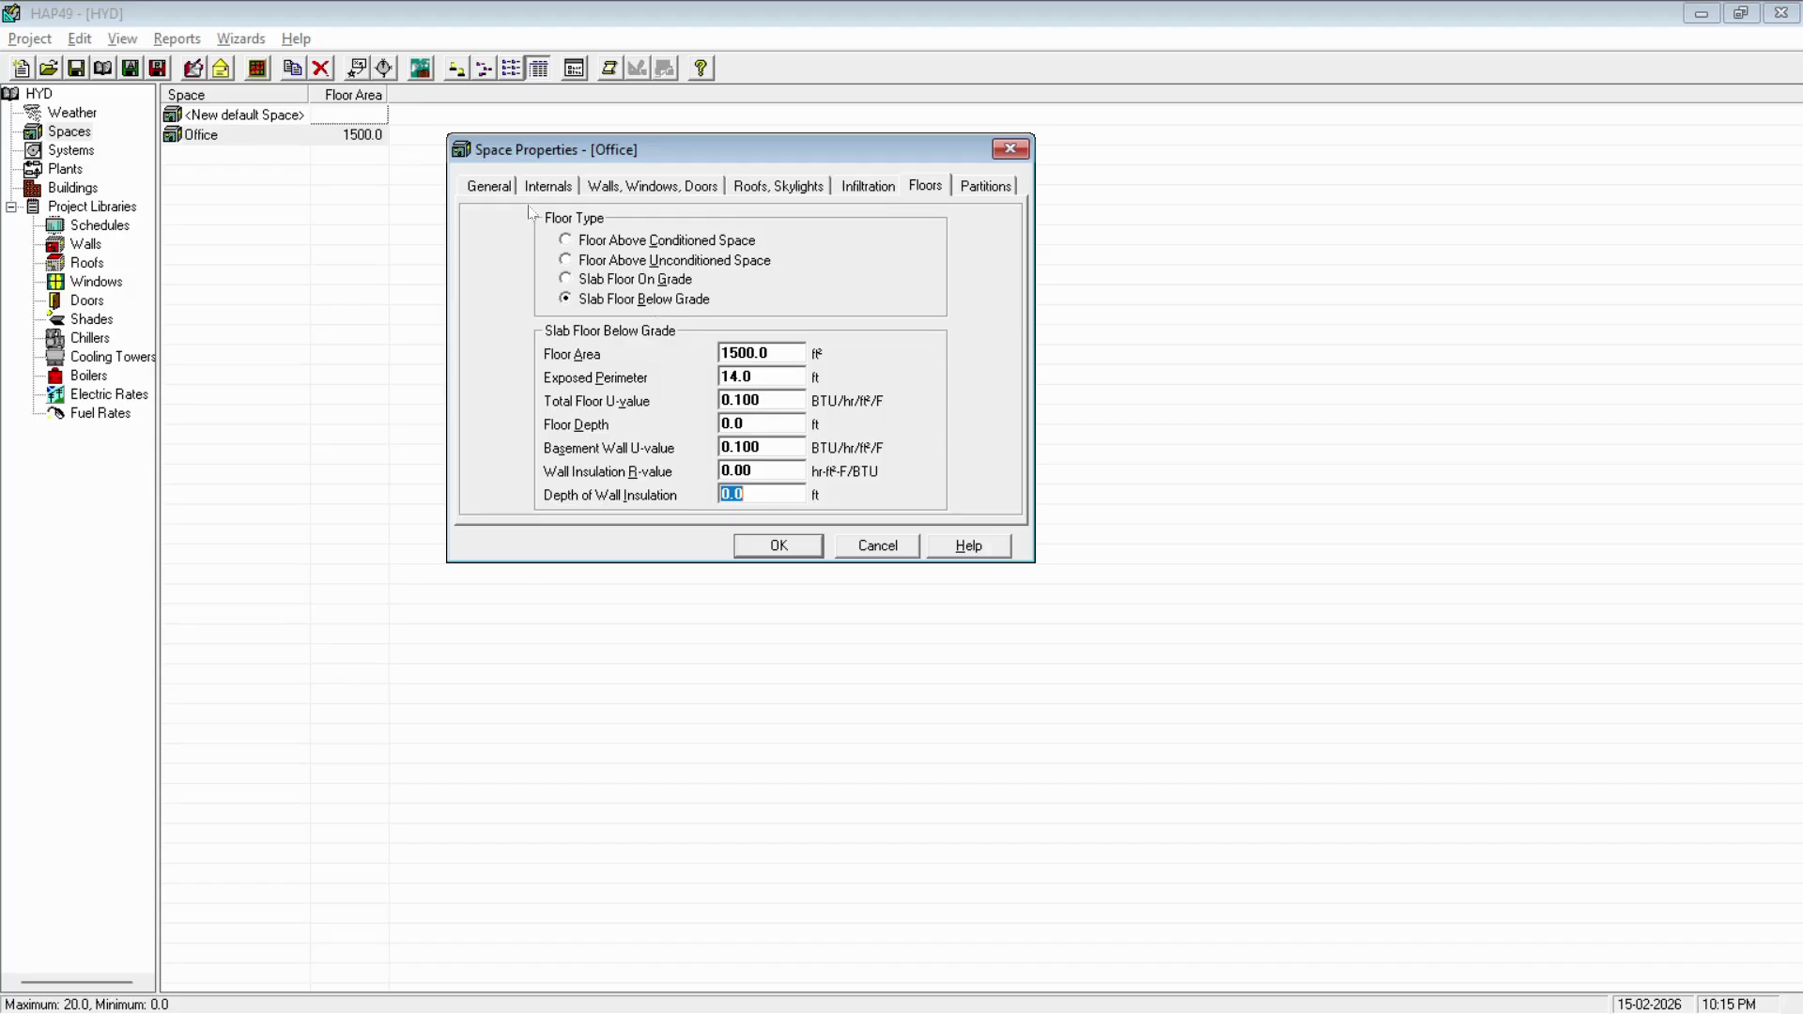
- Review the four floor type options once more, ending on Slab Floor Below Grade
{"action": "left_click", "coordinate": [615, 241]}
{"action": "left_click", "coordinate": [610, 261]}
{"action": "left_click", "coordinate": [605, 280]}
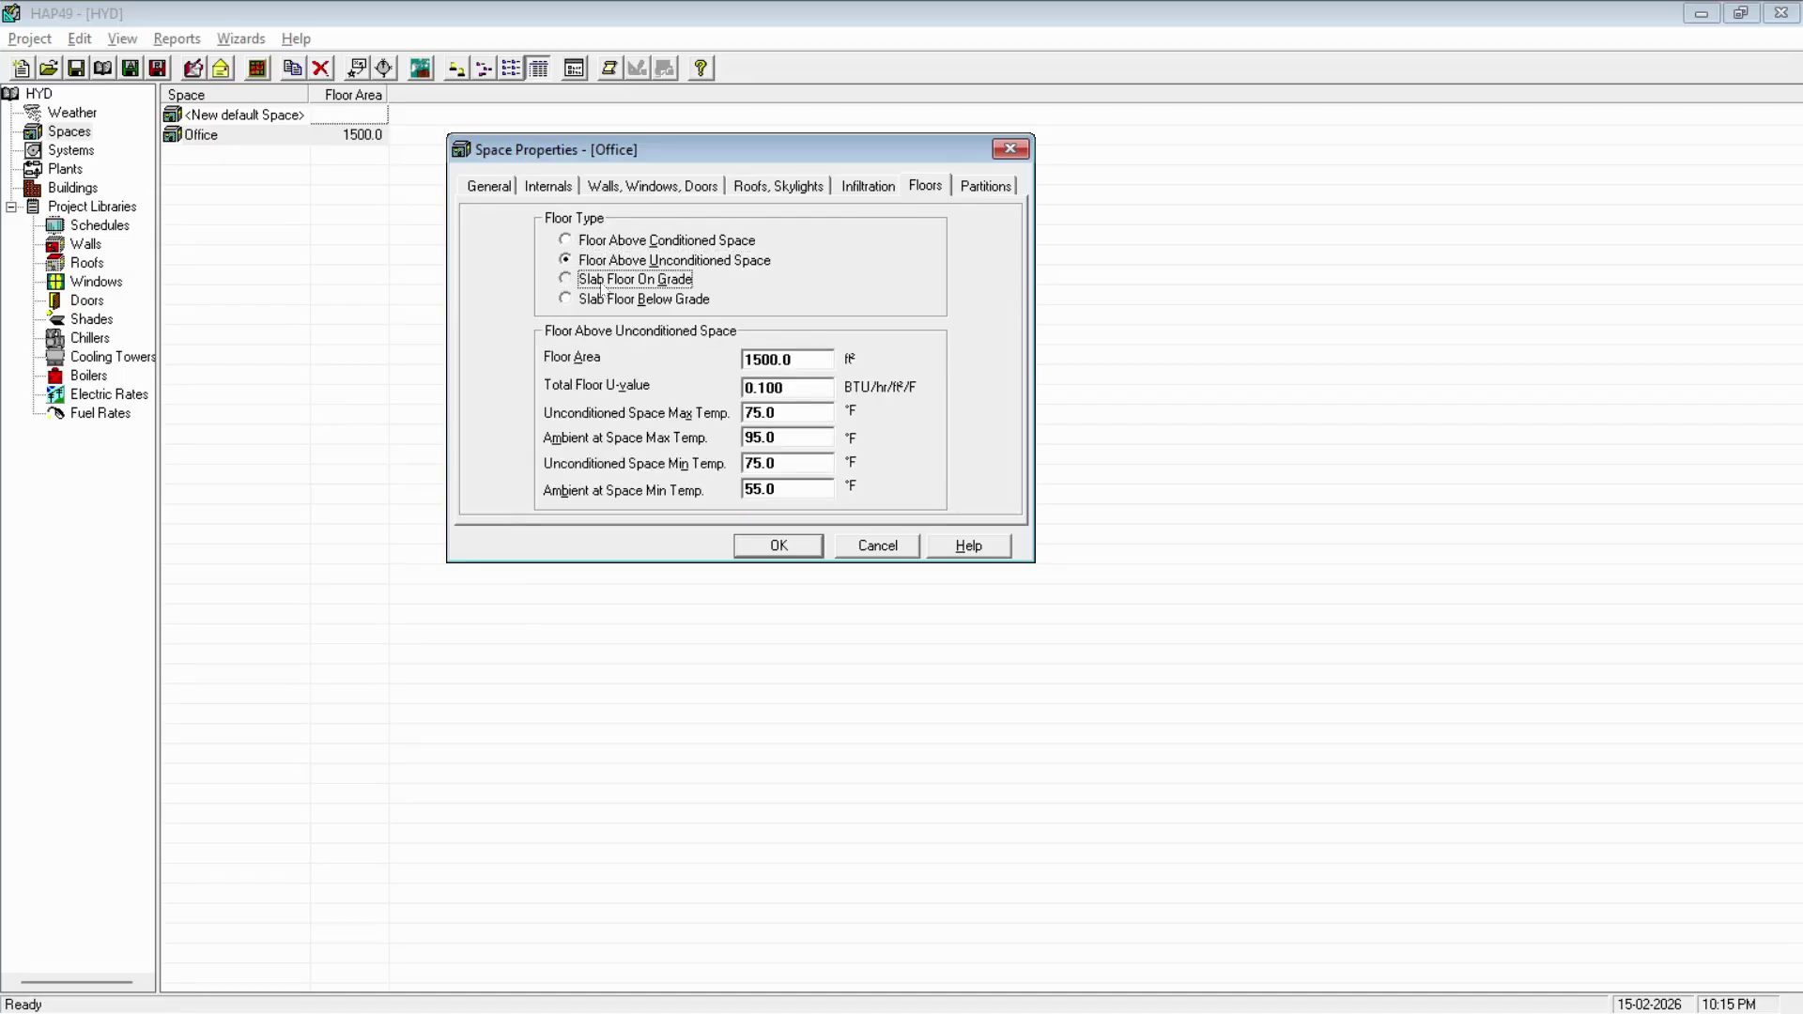
{"action": "left_click", "coordinate": [604, 301]}
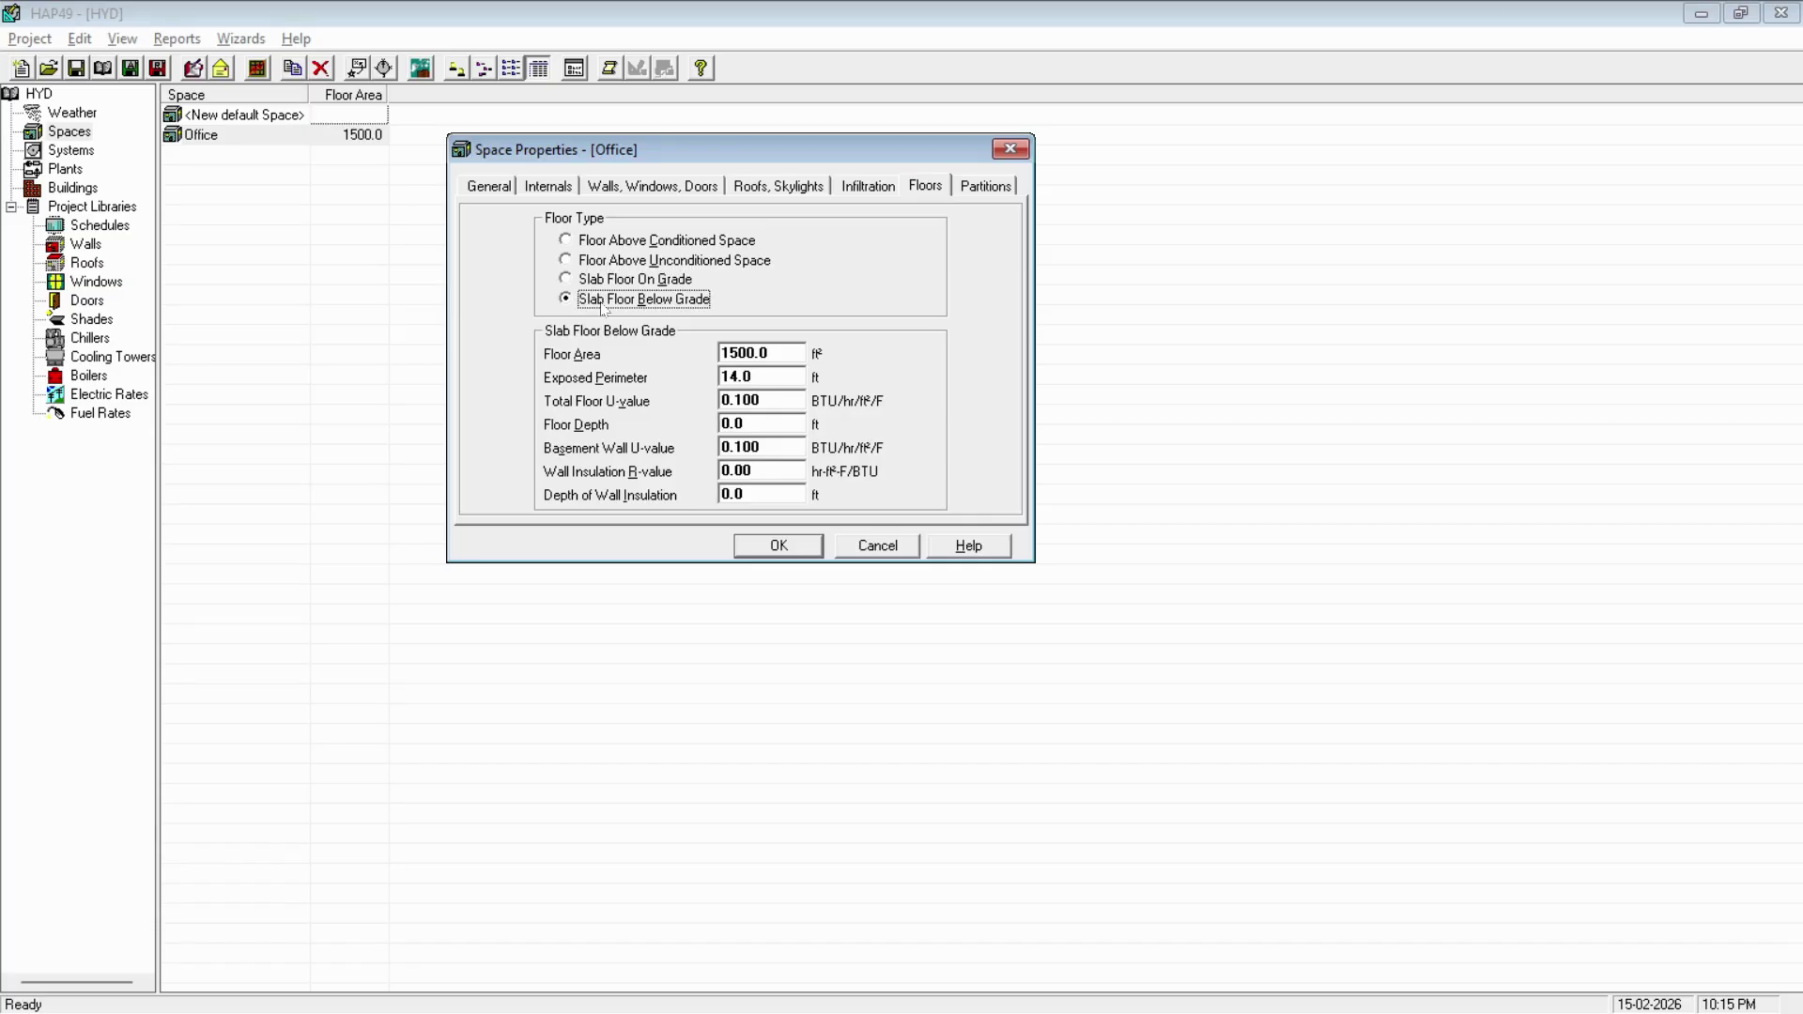
- Show the Office space's partition inputs, and examine the upper area of the building floor plan in AutoCAD
{"action": "left_click", "coordinate": [976, 188]}
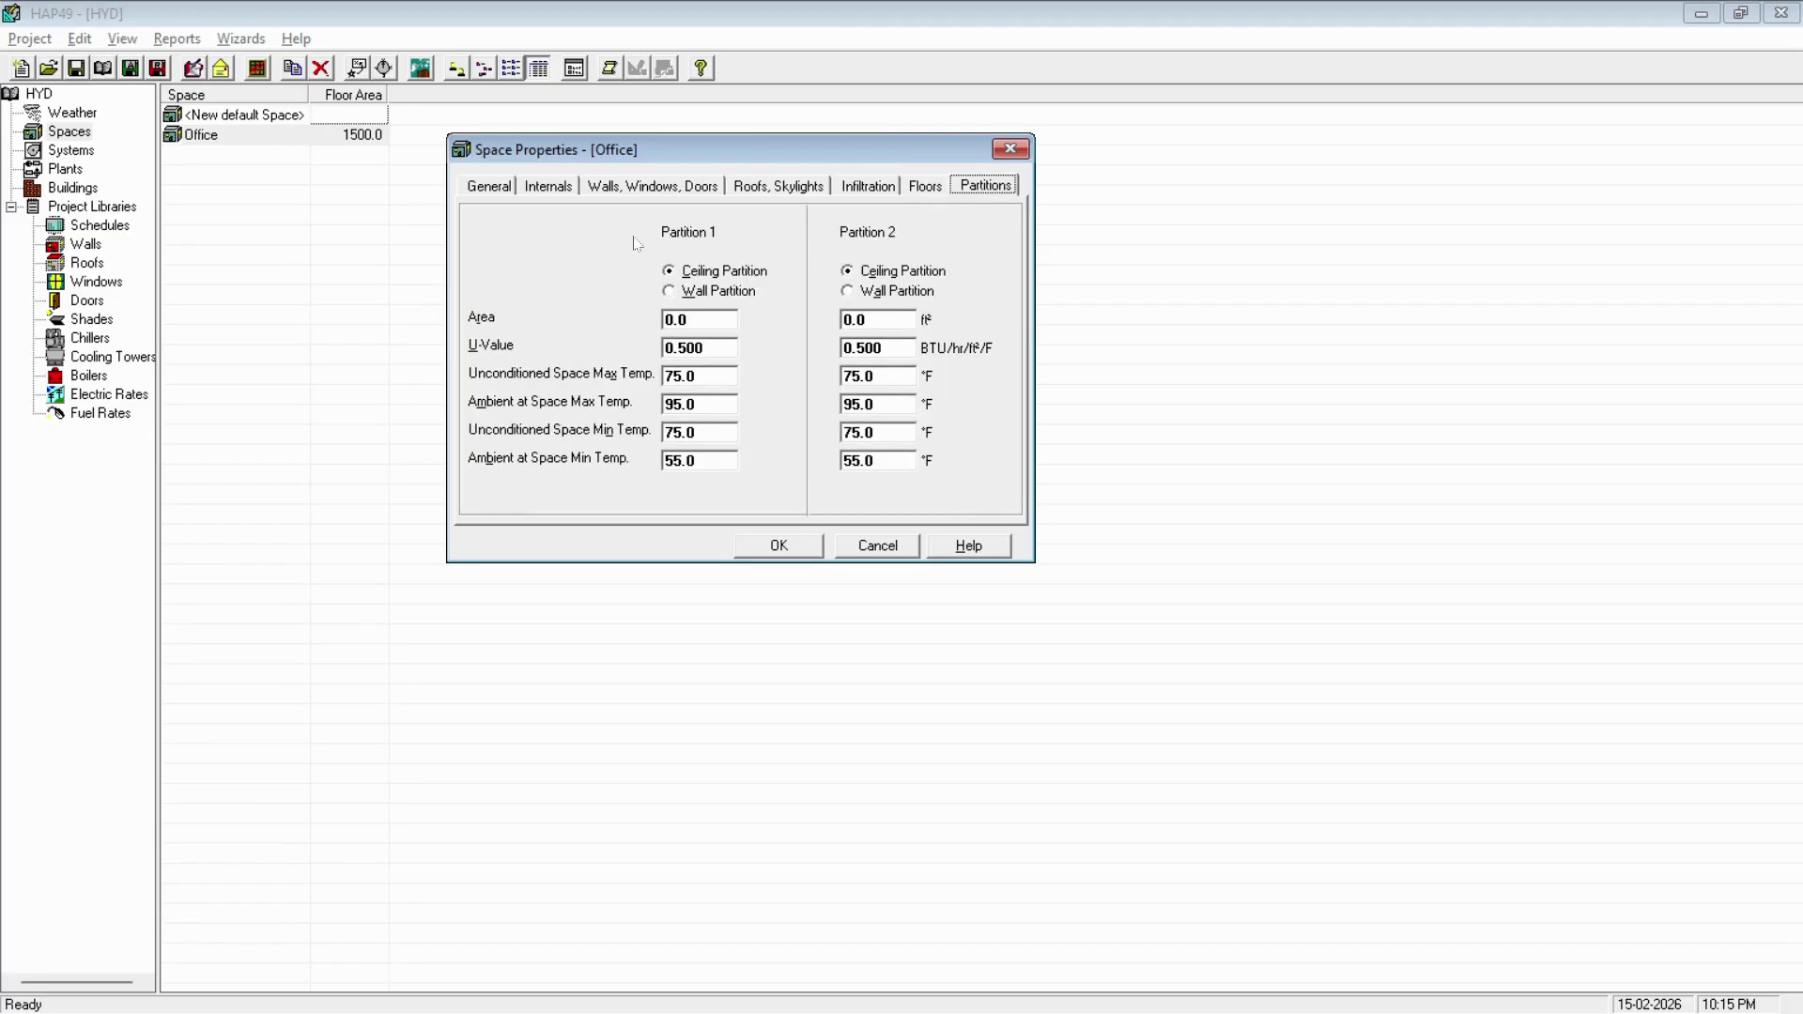
{"action": "key", "text": "alt+Tab"}
{"action": "key", "text": "Tab"}
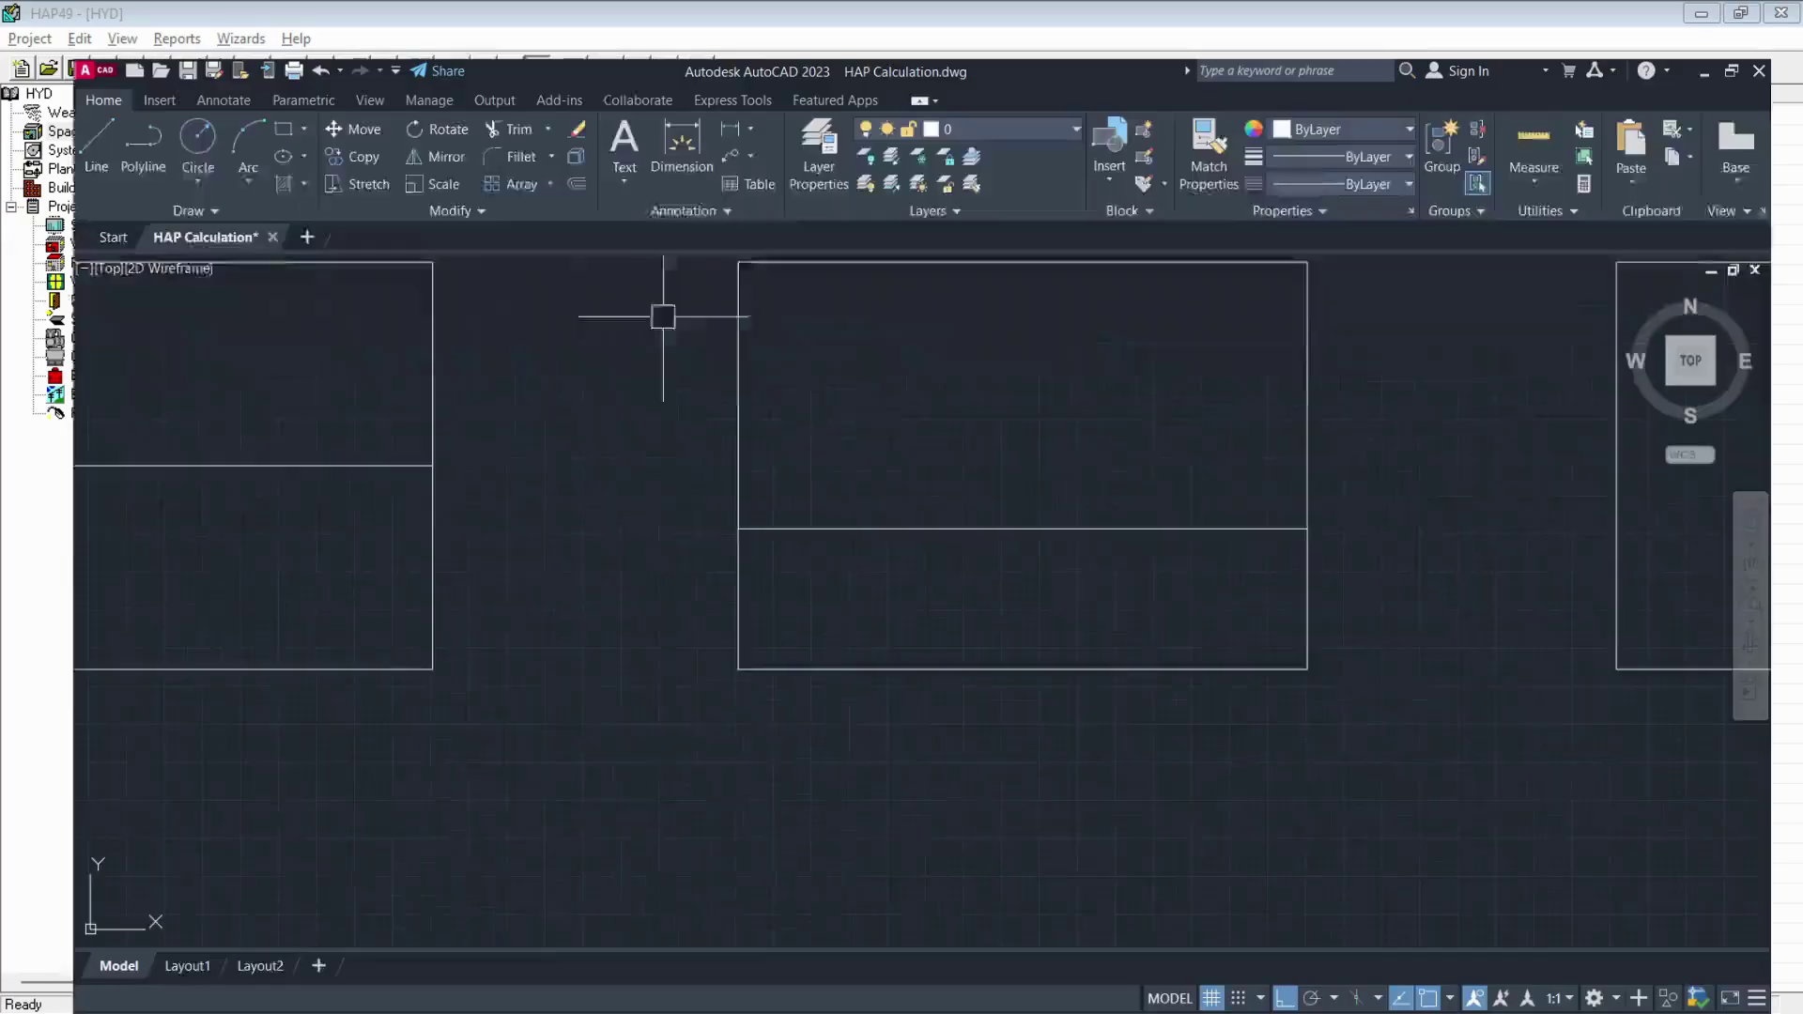
{"action": "scroll", "coordinate": [749, 544], "scroll_direction": "down", "scroll_amount": 6}
{"action": "scroll", "coordinate": [695, 537], "scroll_direction": "up", "scroll_amount": 12}
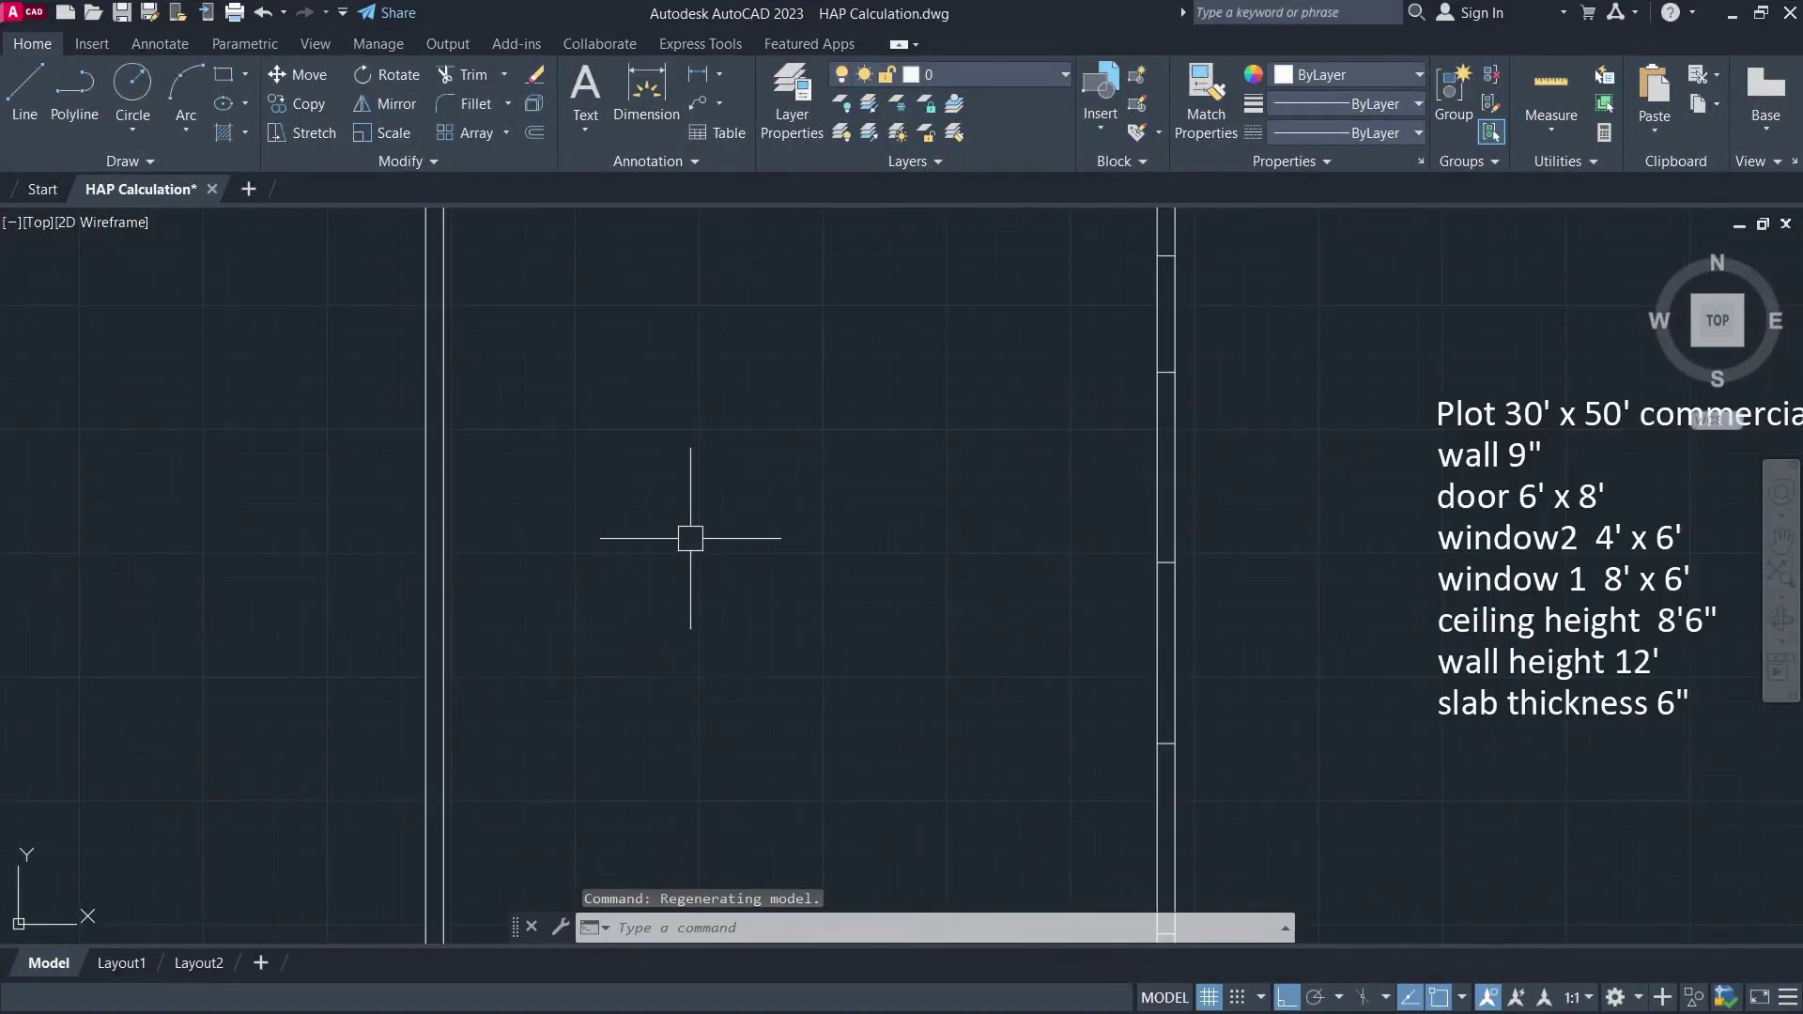
{"action": "scroll", "coordinate": [685, 521], "scroll_direction": "down", "scroll_amount": 4}
{"action": "left_click", "coordinate": [610, 326]}
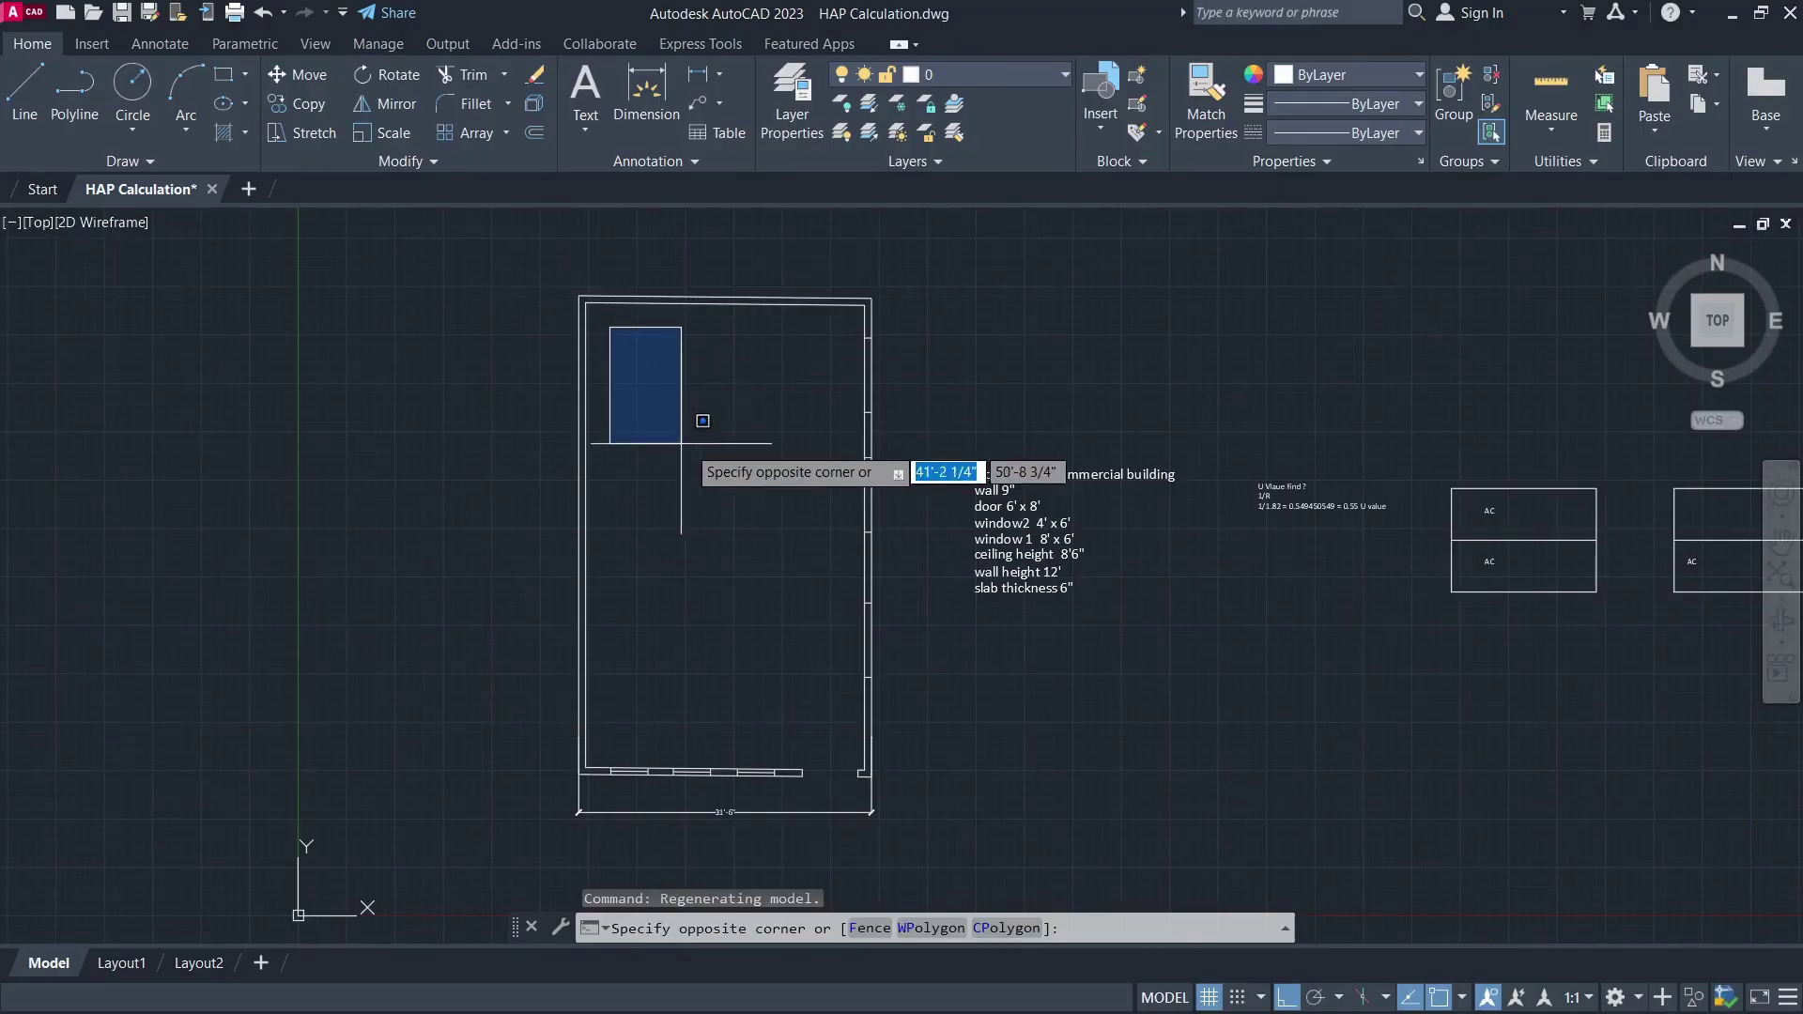
{"action": "left_click", "coordinate": [722, 430]}
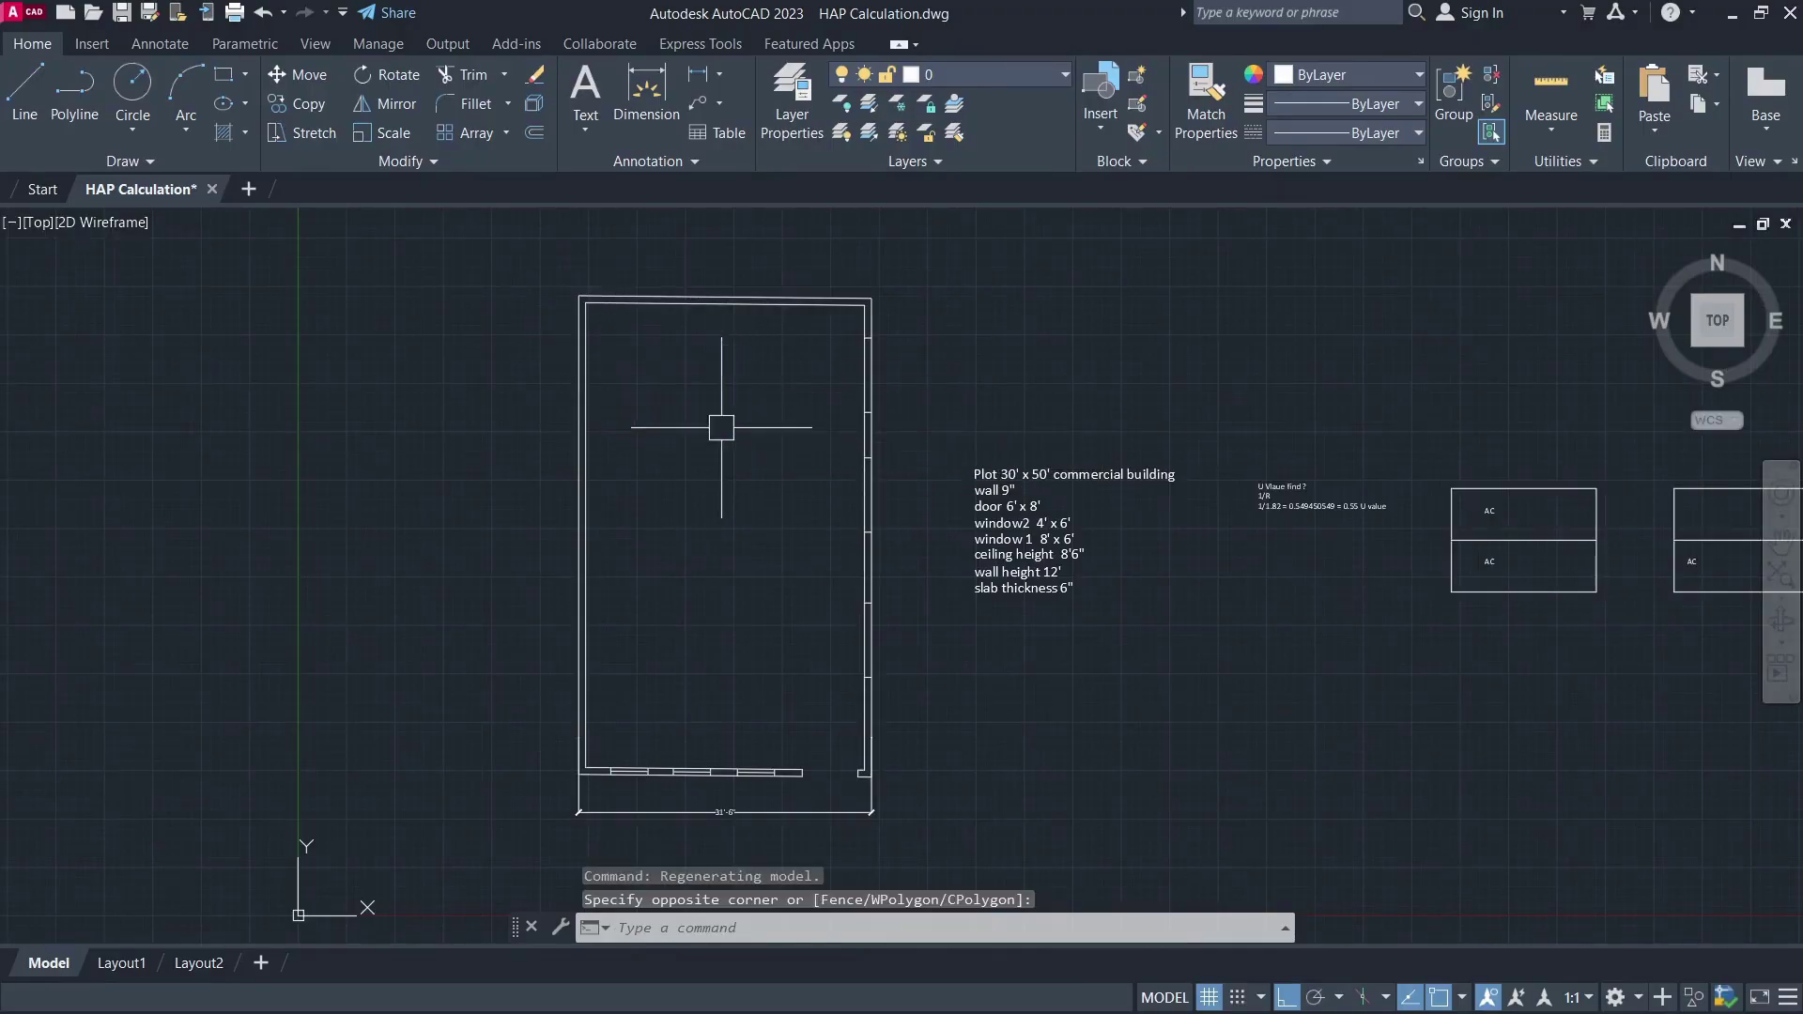
{"action": "left_click", "coordinate": [707, 332]}
{"action": "left_click", "coordinate": [706, 432]}
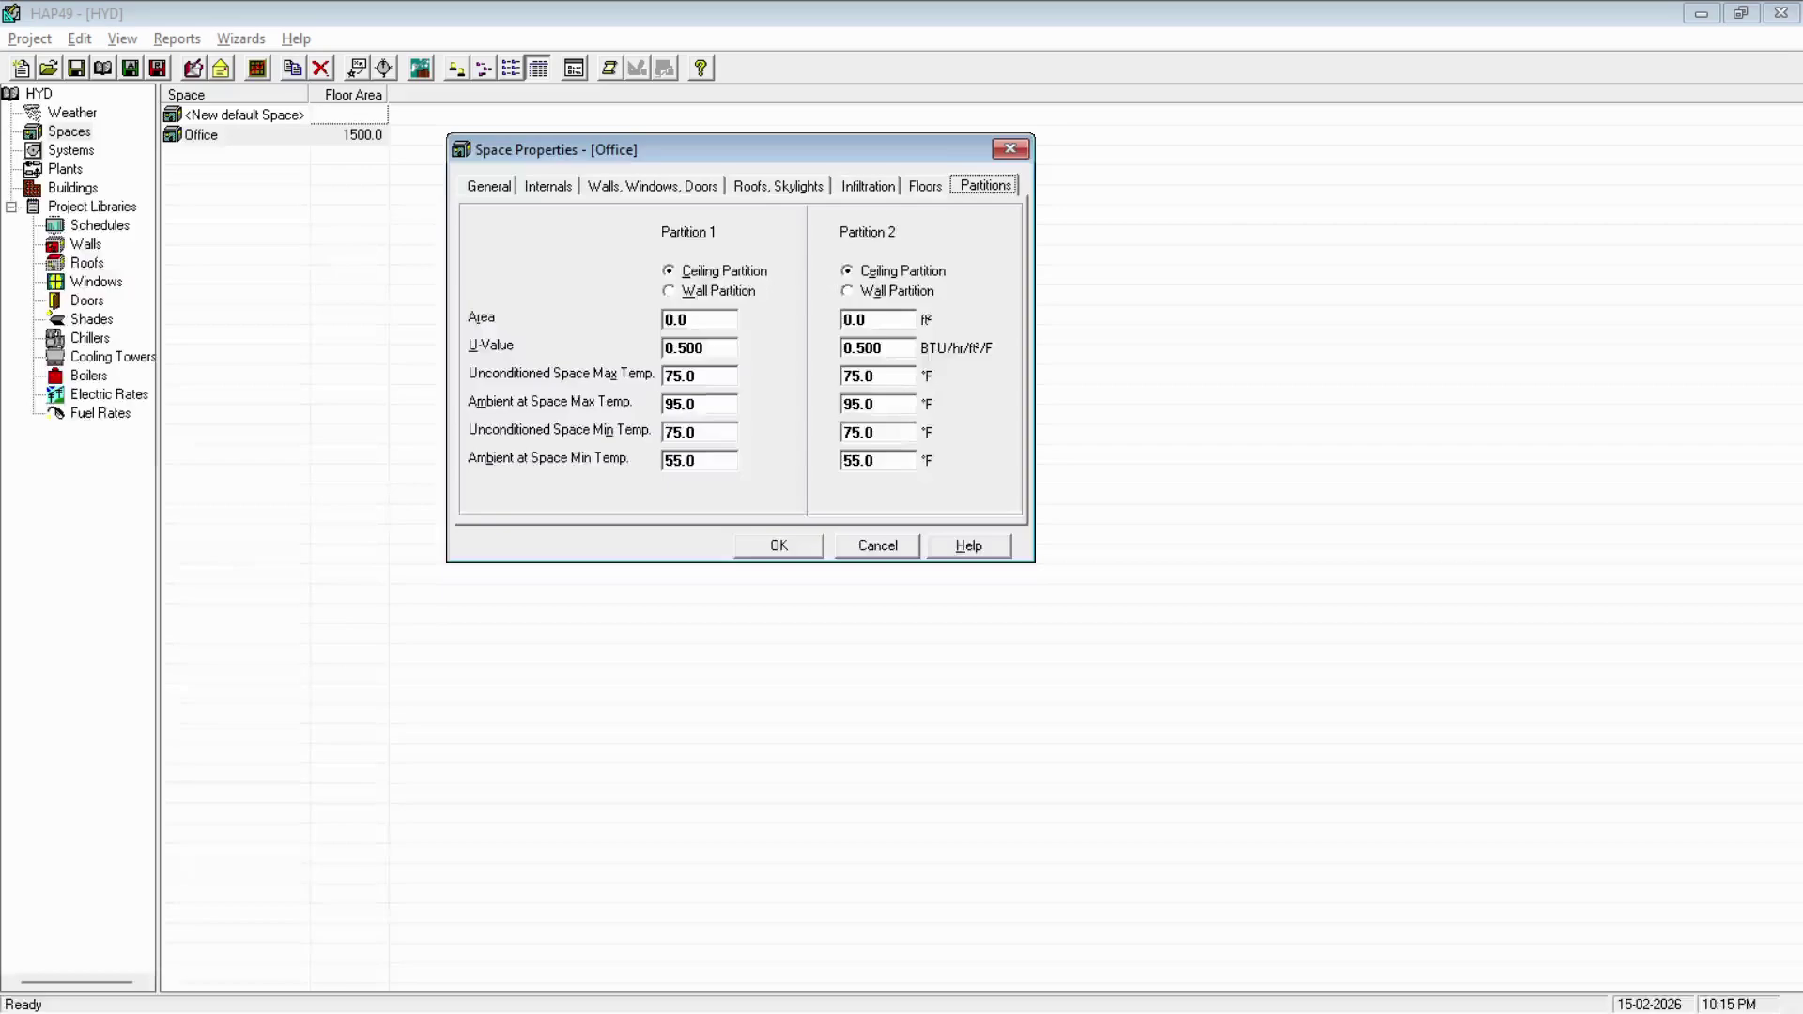
- Return to HAP and compare the Ceiling Partition and Wall Partition options for Partition 1, ending on Ceiling Partition
{"action": "left_click", "coordinate": [697, 279]}
{"action": "left_click", "coordinate": [696, 292]}
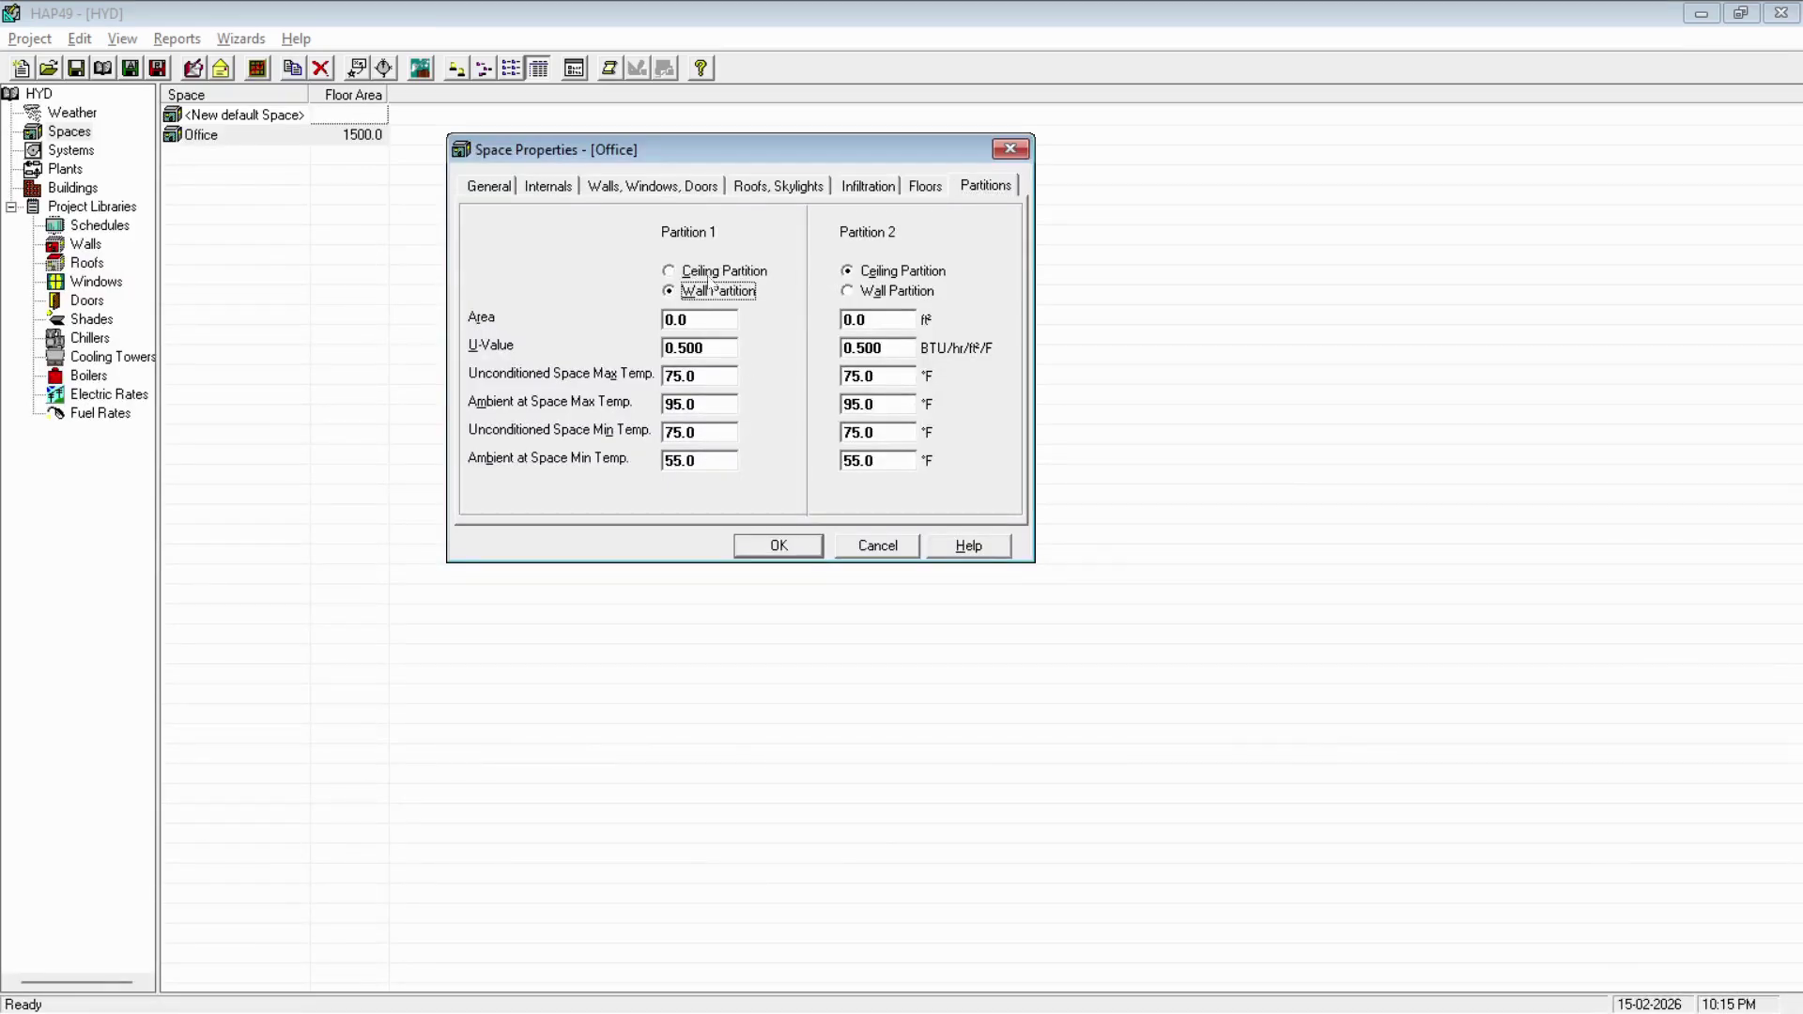
{"action": "left_click", "coordinate": [711, 277]}
{"action": "left_click", "coordinate": [704, 294]}
{"action": "left_click", "coordinate": [712, 275]}
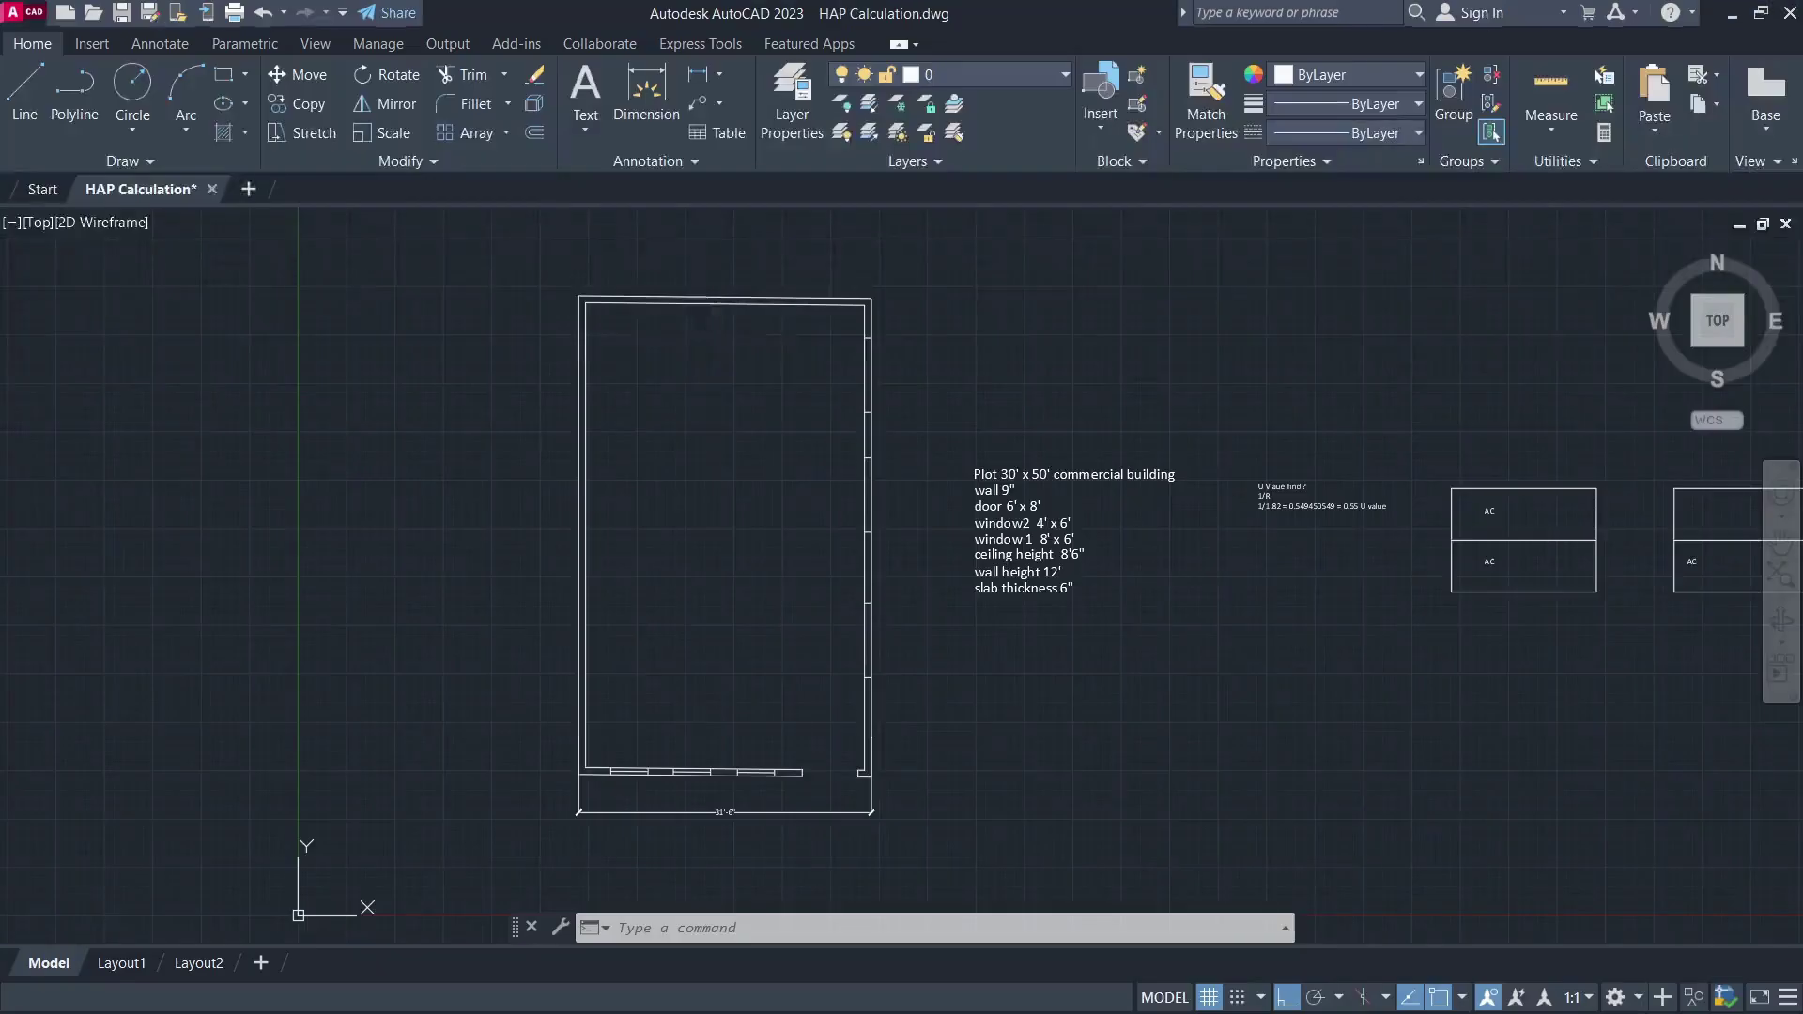
- In AutoCAD, draw two lines enclosing a room about 11'-3" deep in the floor plan's upper-left corner
{"action": "type", "text": "l"}
{"action": "key", "text": "Return"}
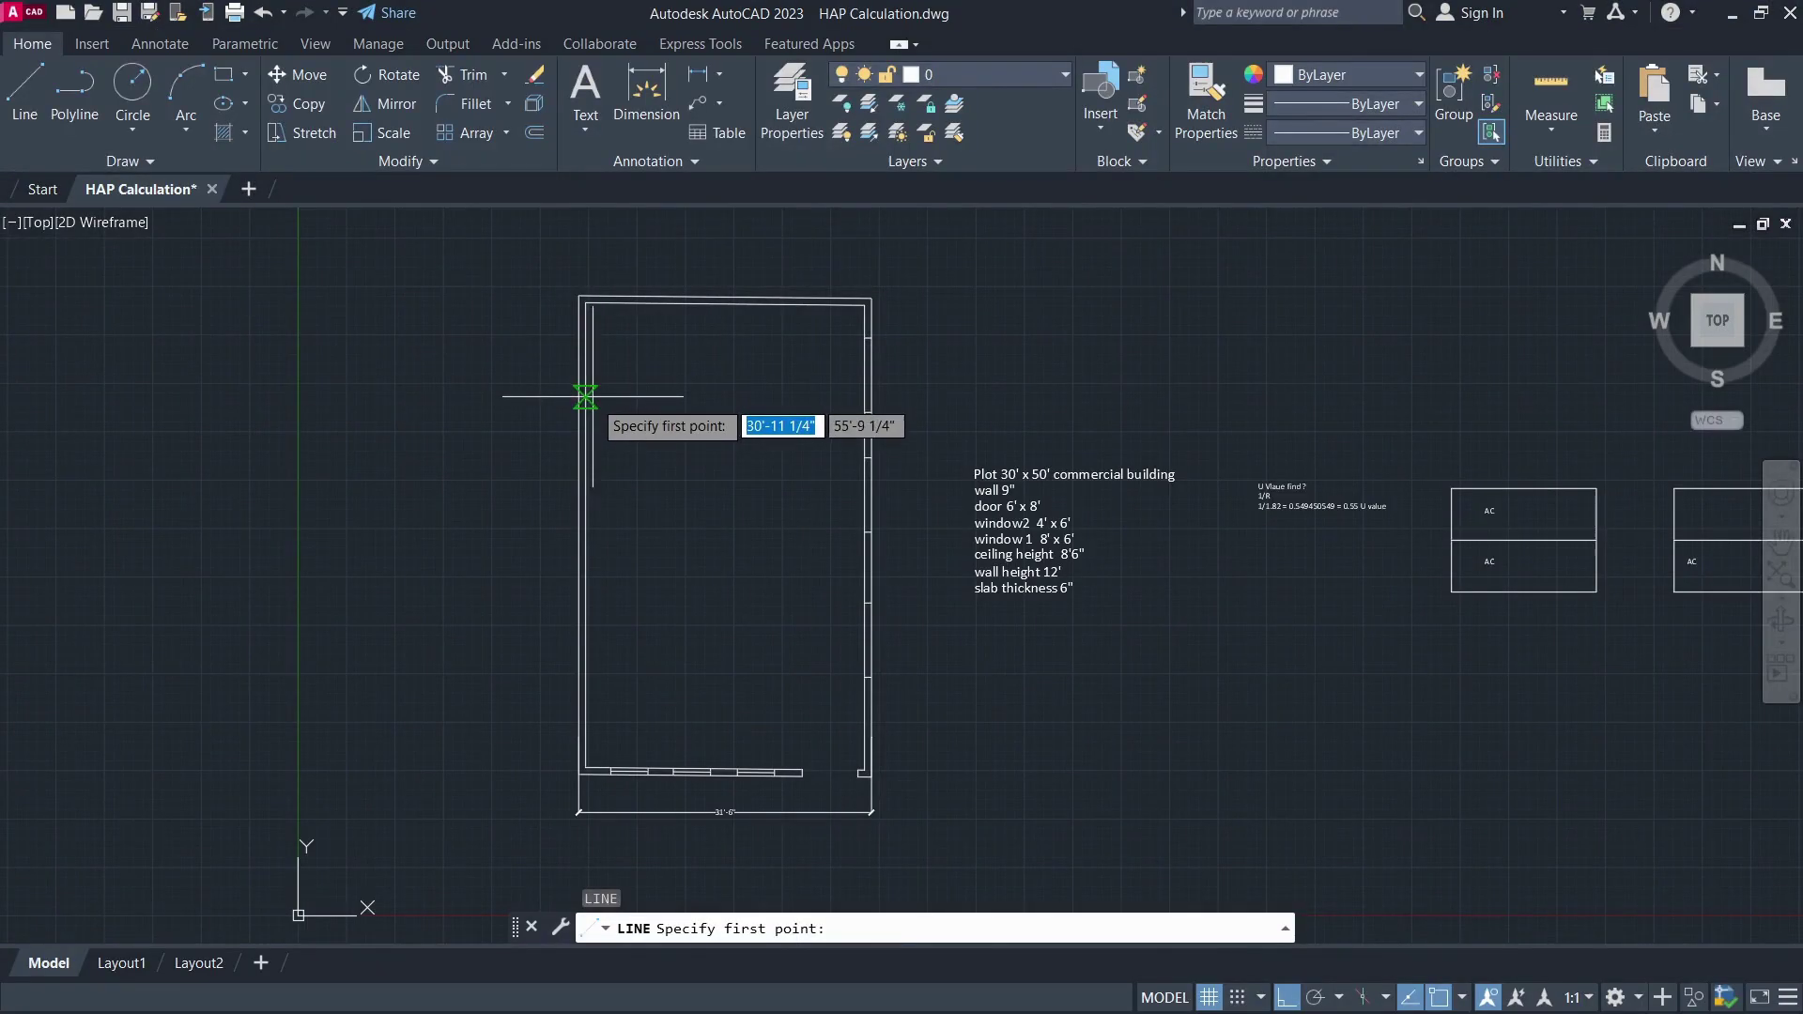
{"action": "left_click", "coordinate": [585, 408]}
{"action": "left_click", "coordinate": [731, 408]}
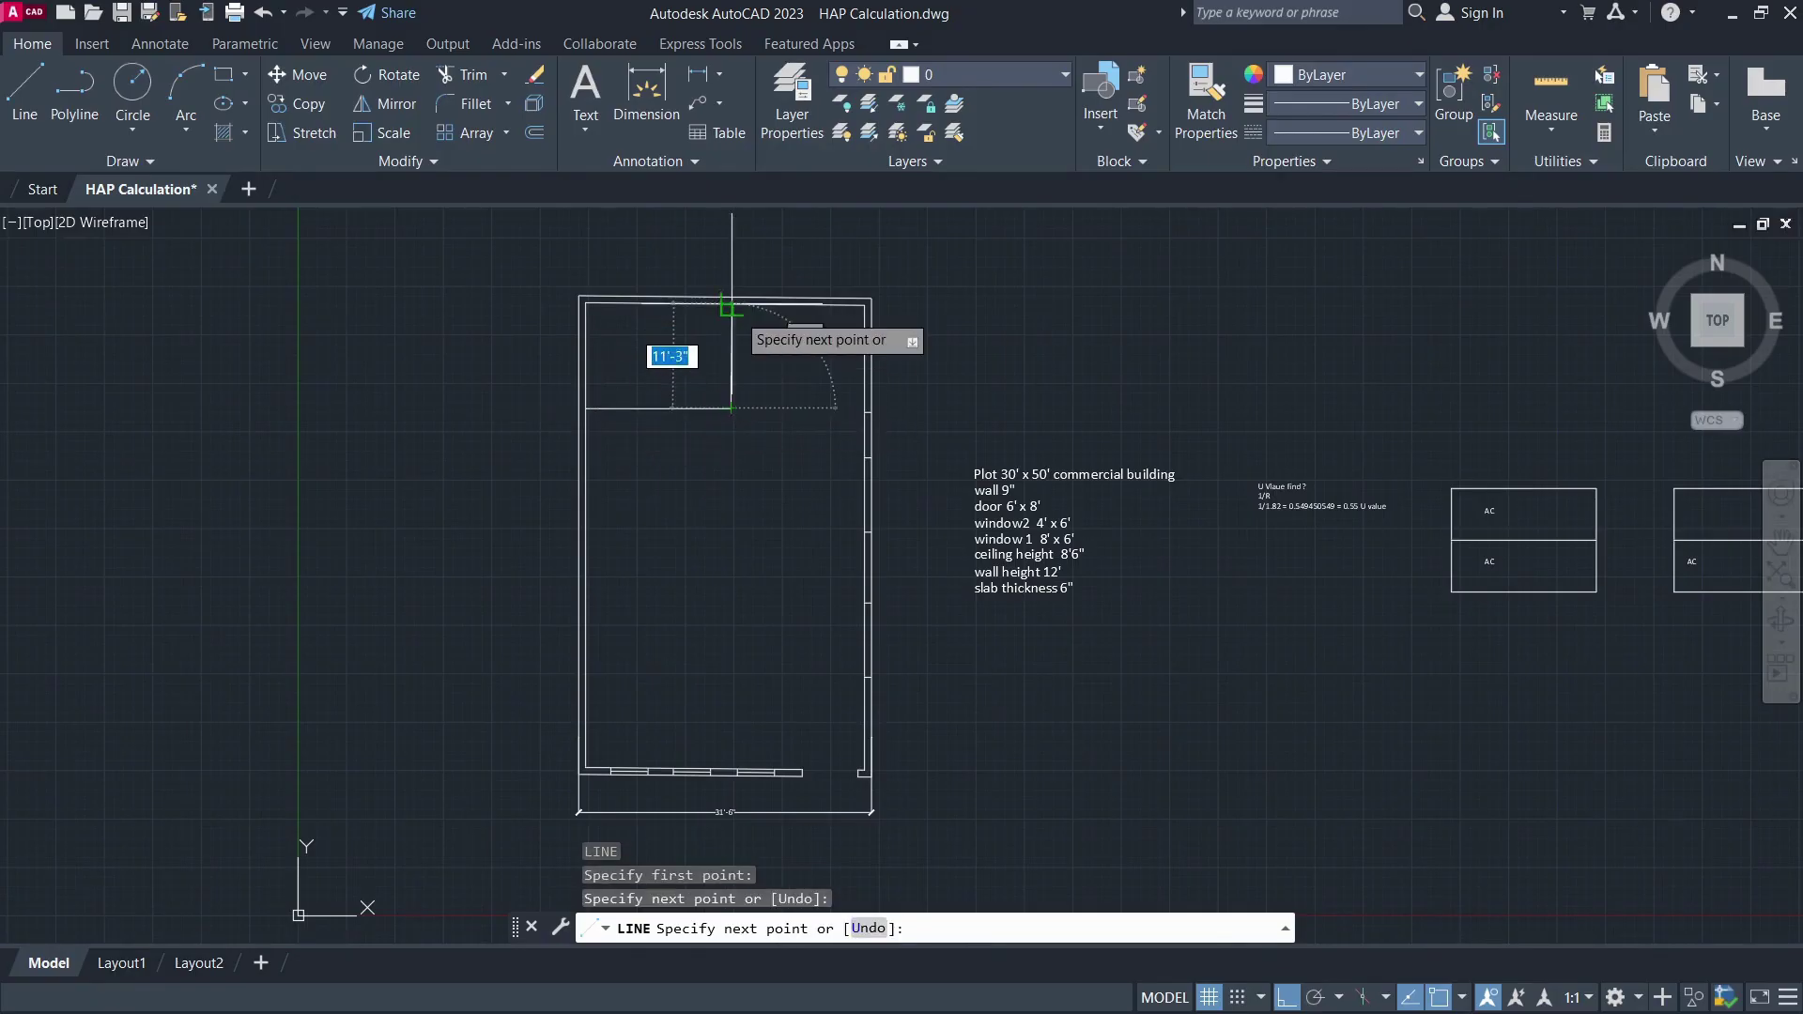
{"action": "left_click", "coordinate": [730, 304]}
{"action": "key", "text": "Escape"}
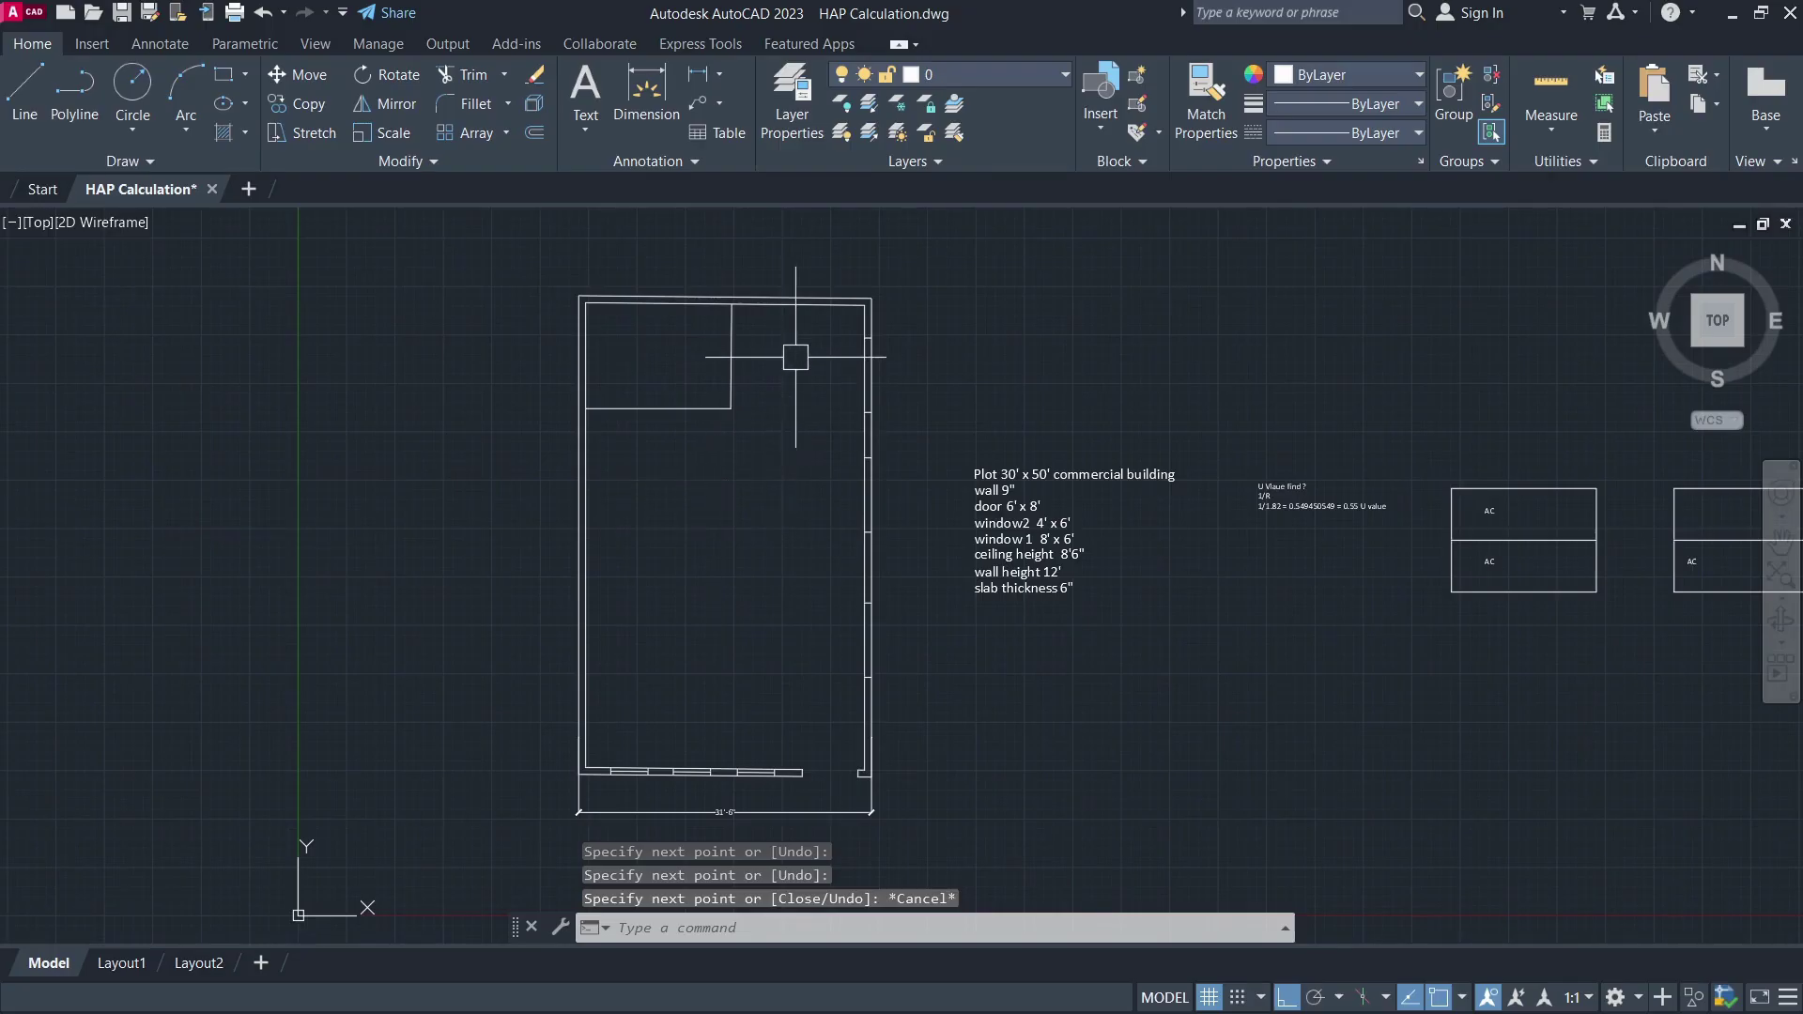
{"action": "scroll", "coordinate": [591, 291], "scroll_direction": "up", "scroll_amount": 2}
{"action": "left_click", "coordinate": [599, 348]}
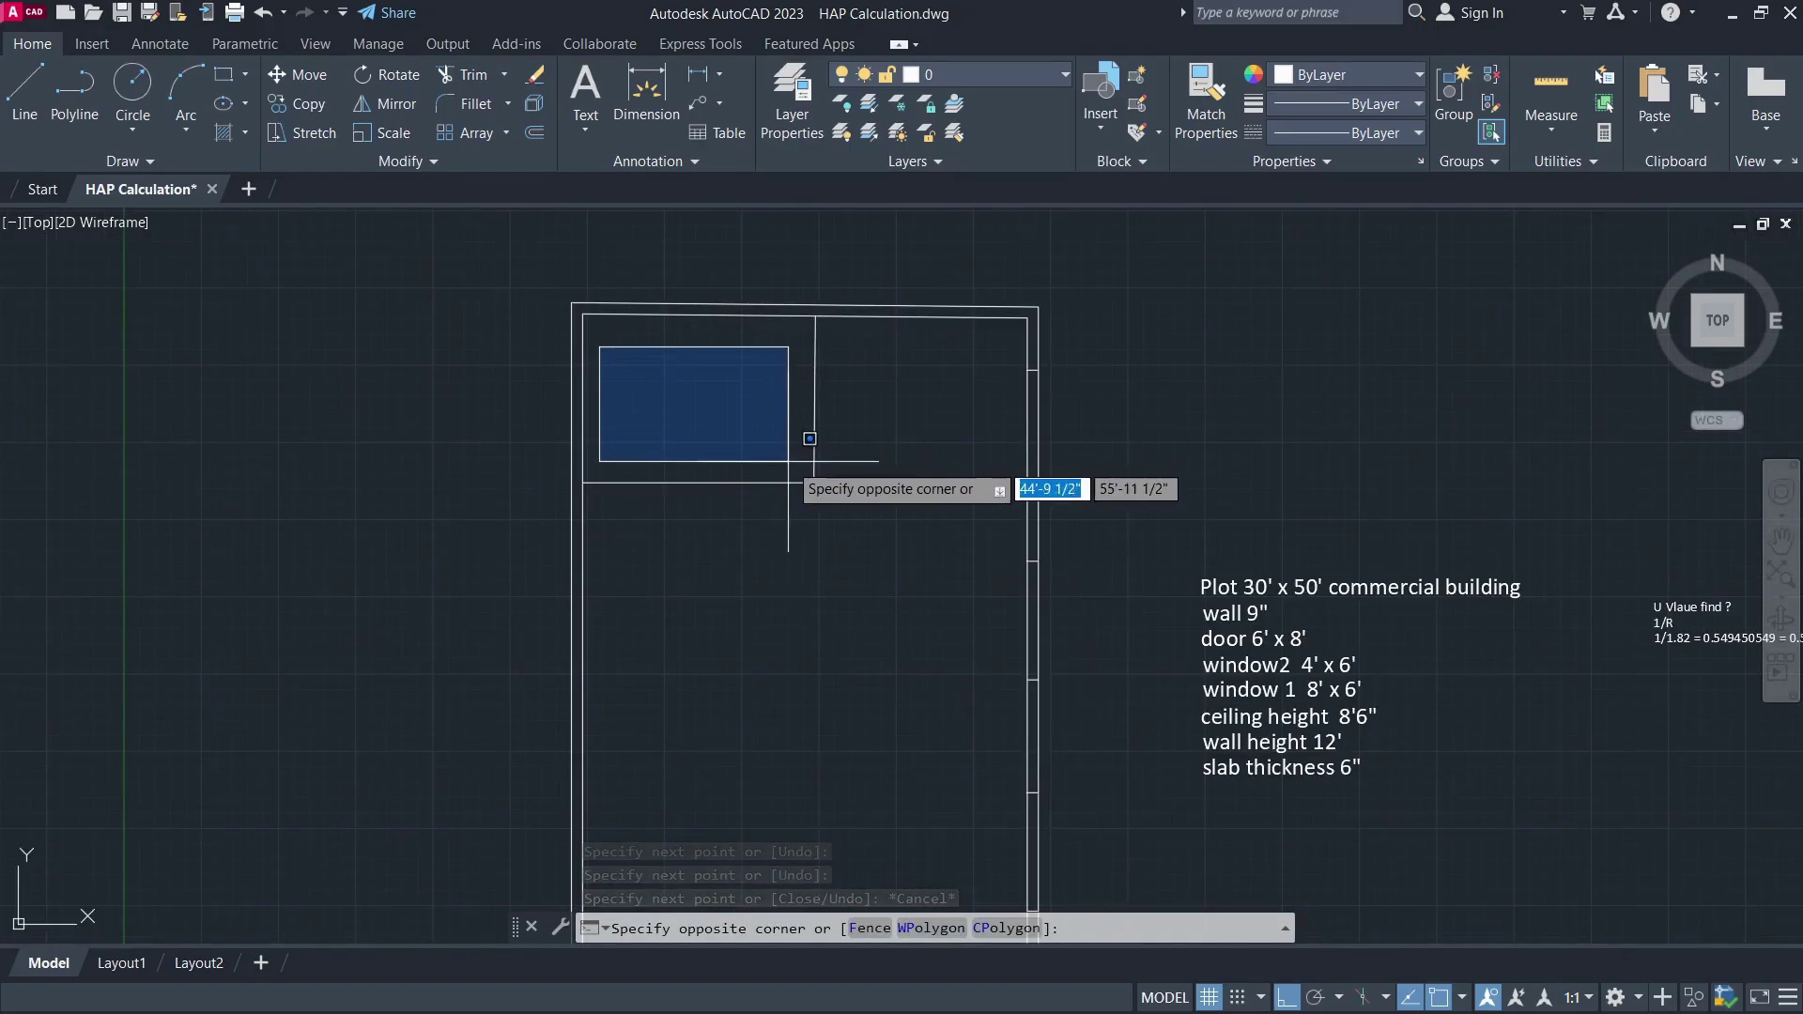
{"action": "left_click", "coordinate": [797, 461]}
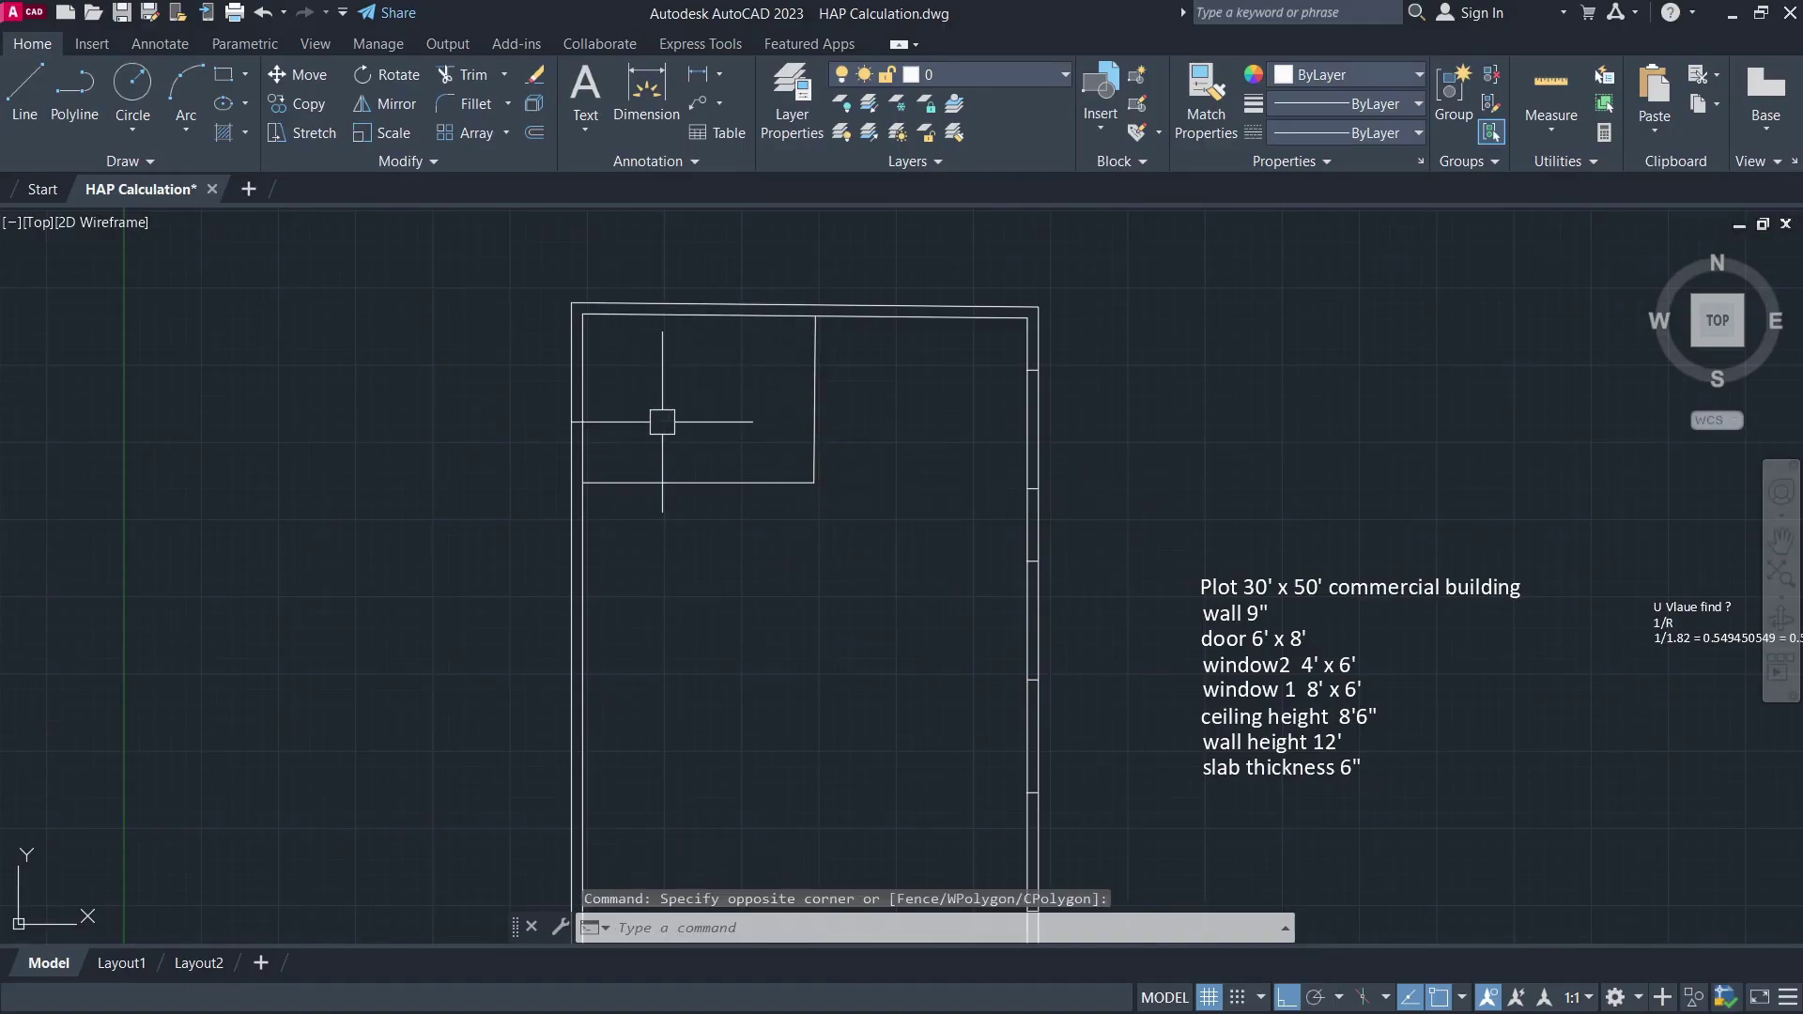
- Review the Partition 1 area input in HAP, and indicate the enclosed corner room's extent in the AutoCAD plan
{"action": "key", "text": "alt+Tab"}
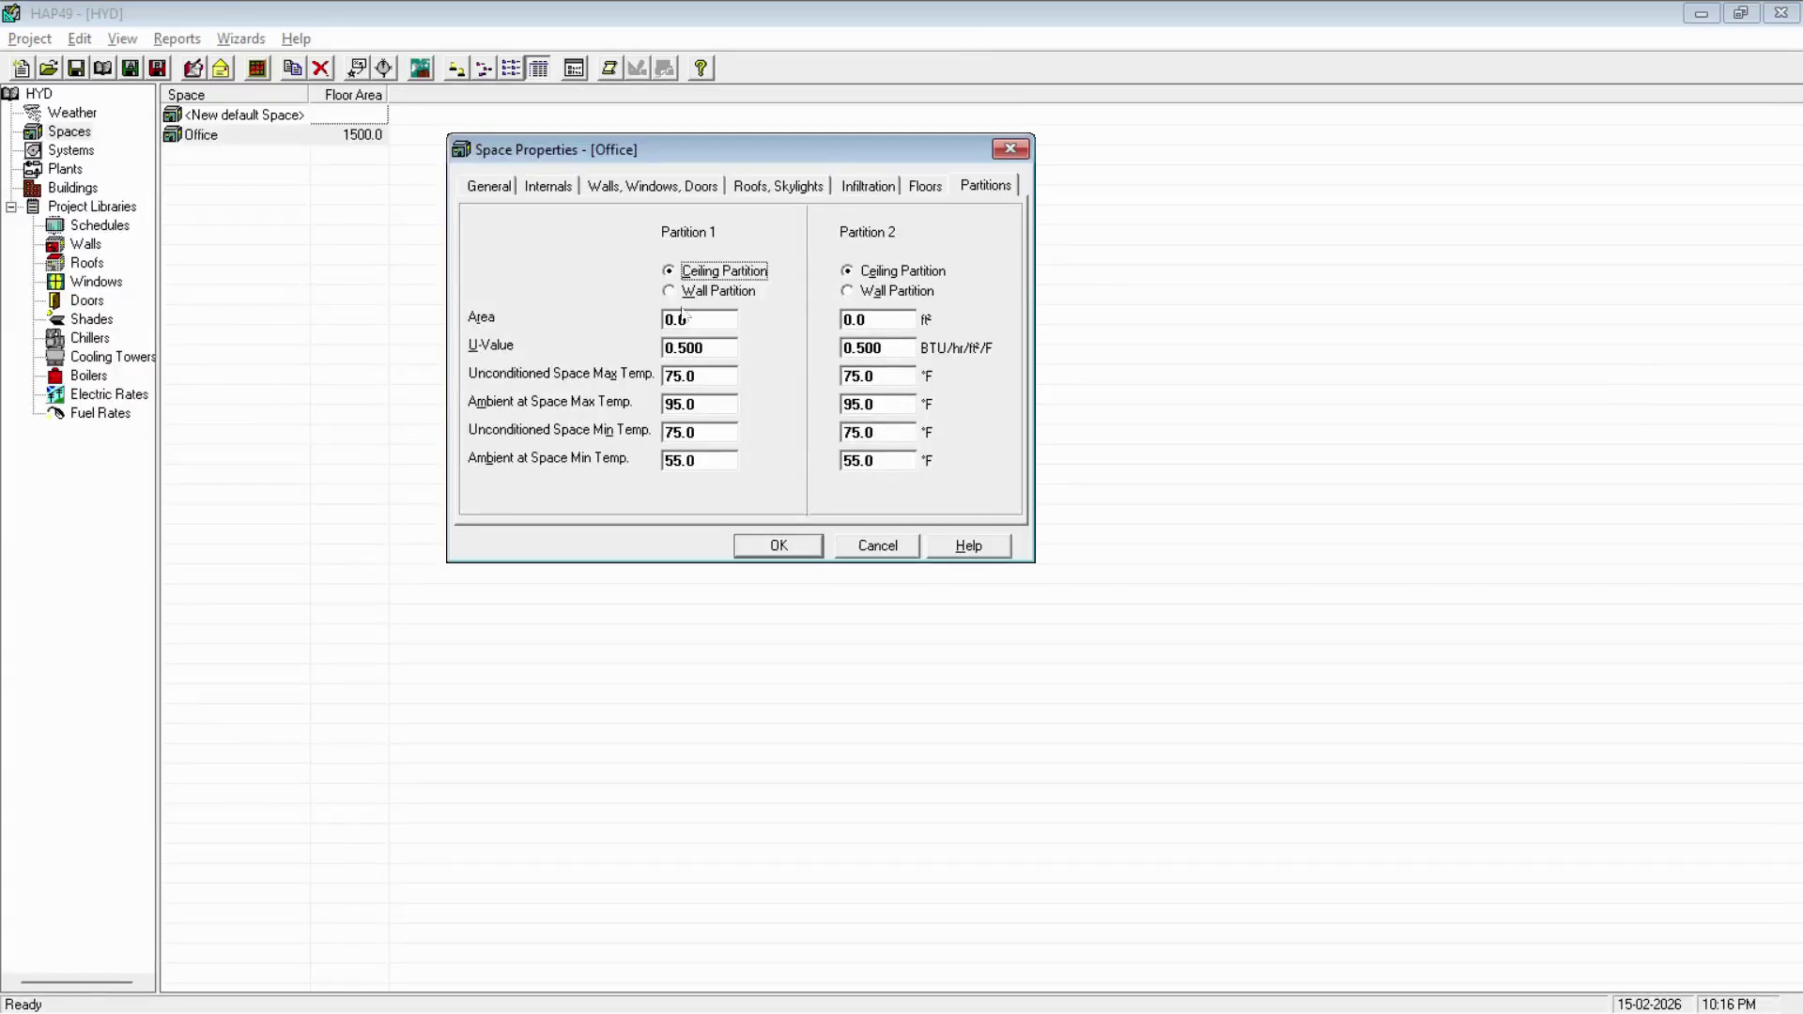
{"action": "key", "text": "Tab"}
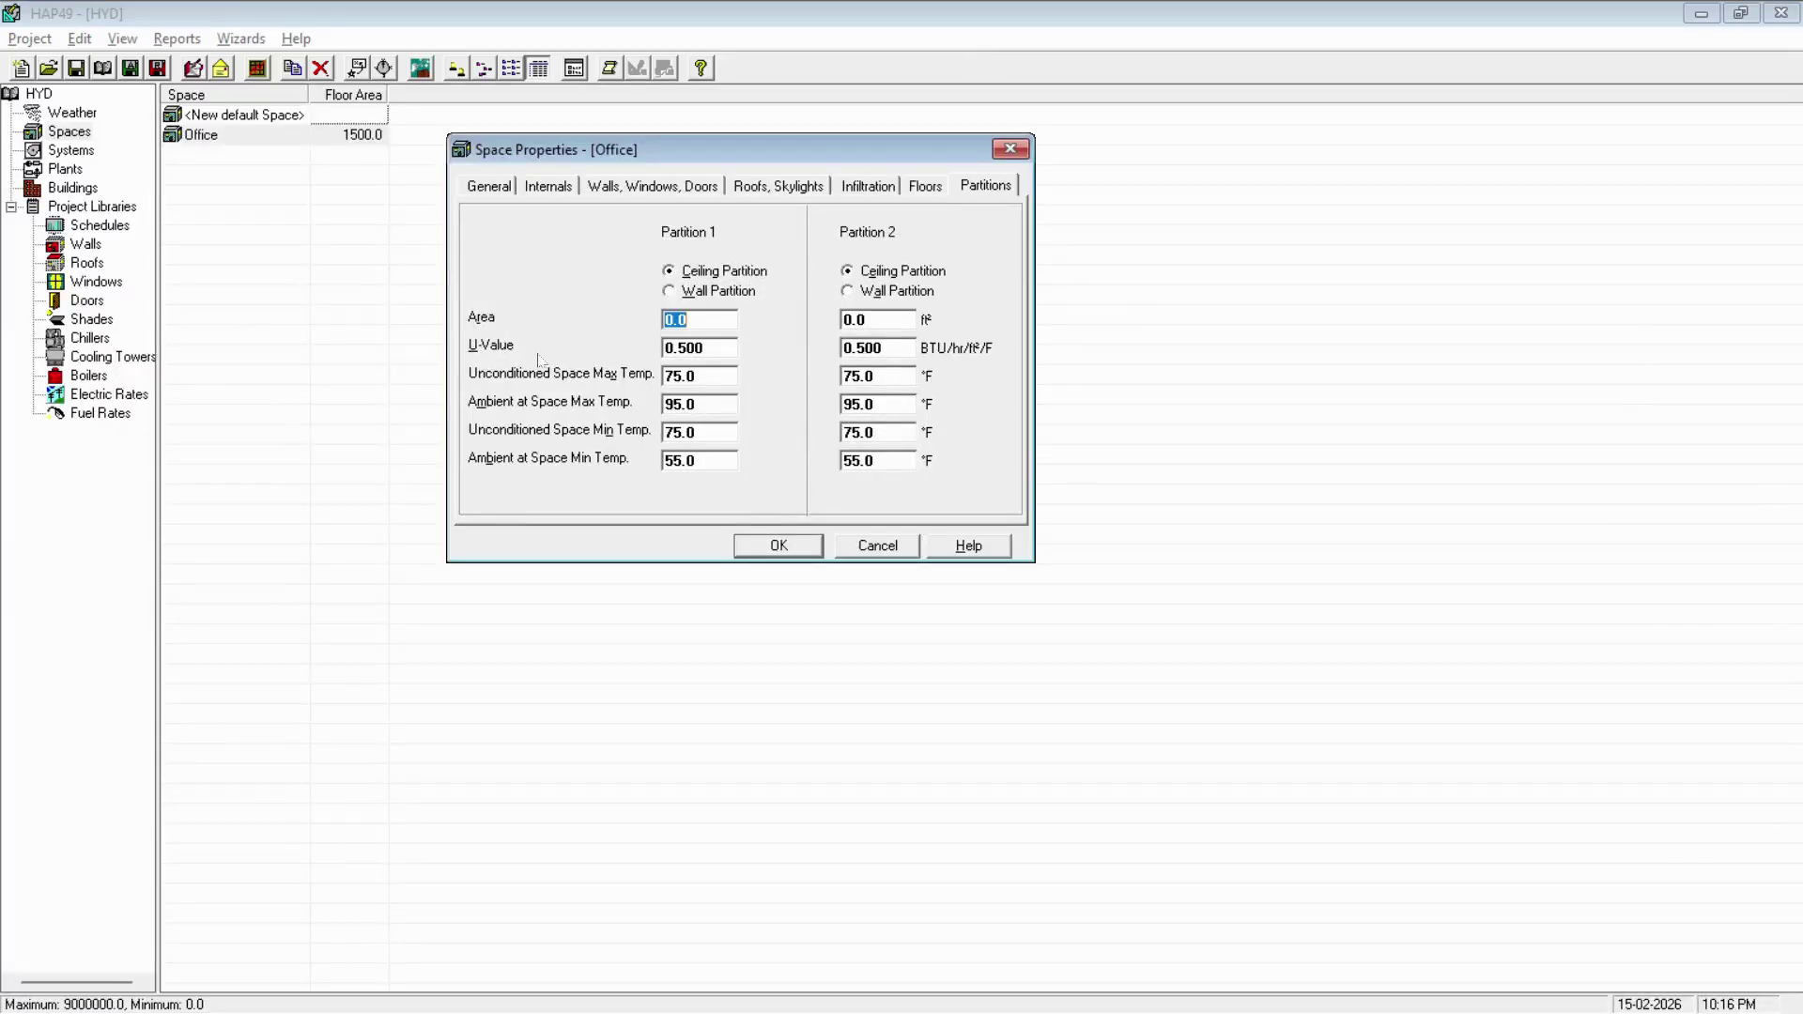
{"action": "key", "text": "alt+Tab"}
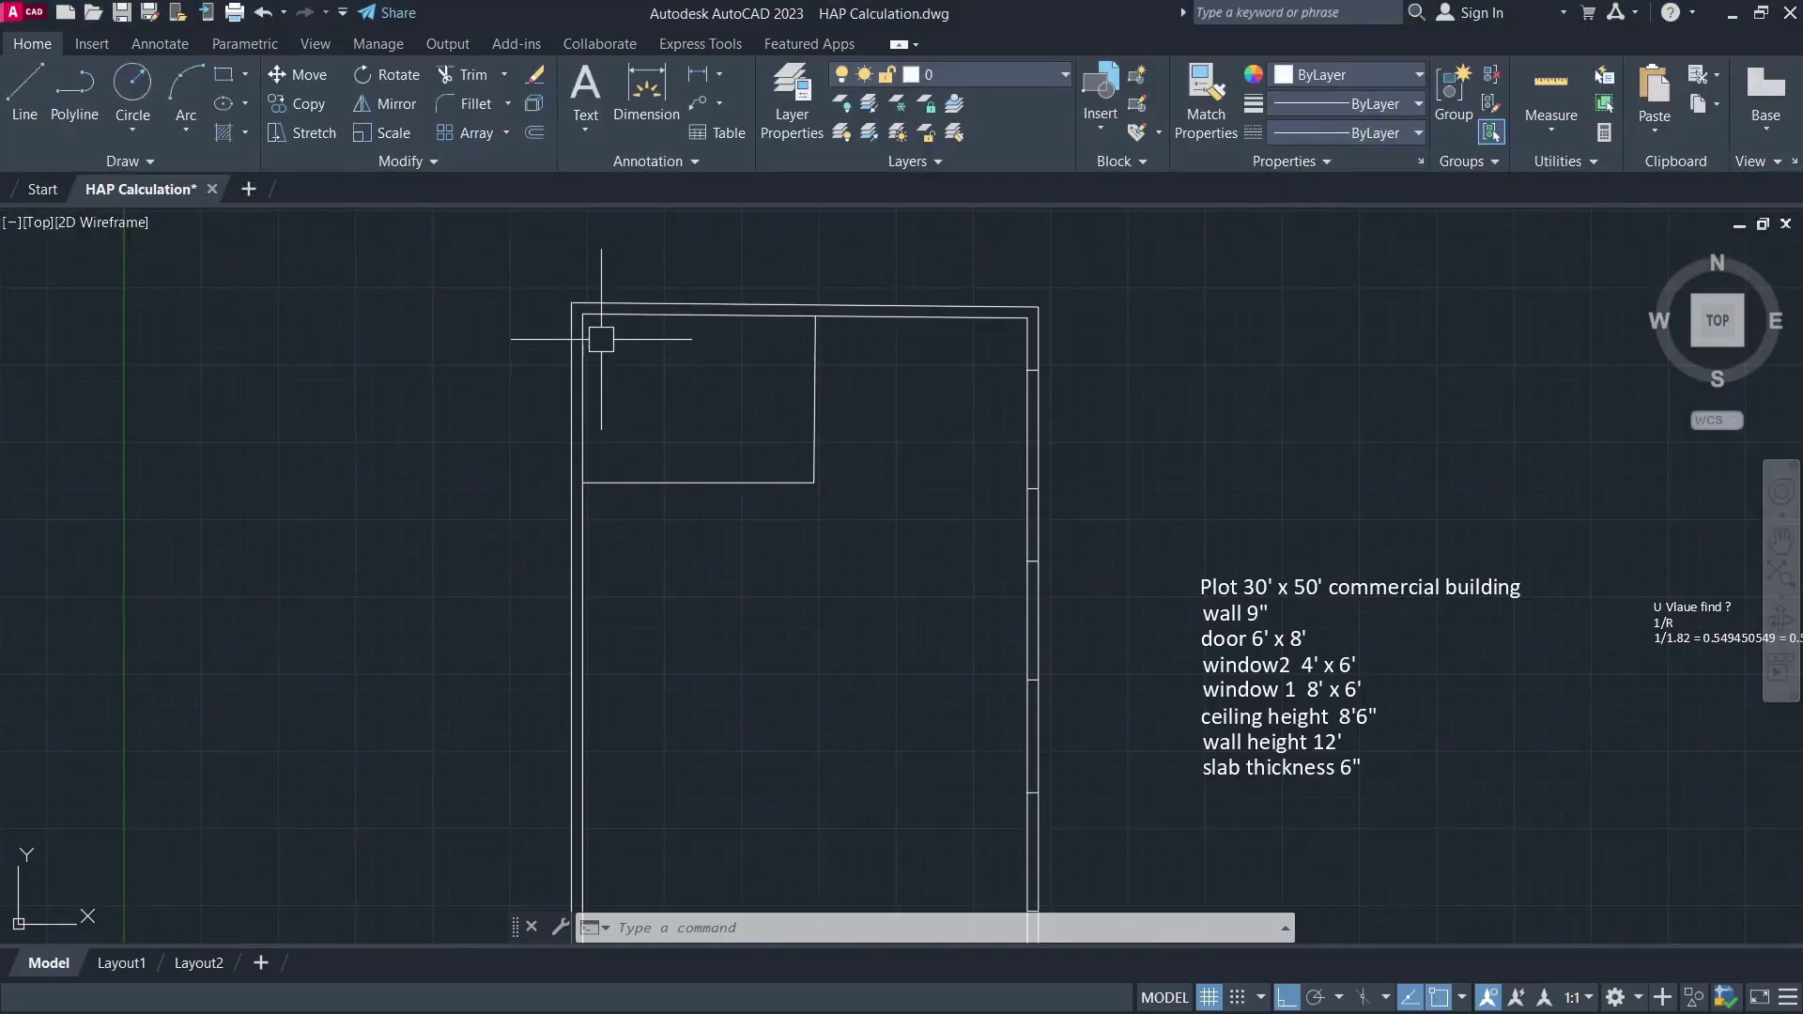
{"action": "left_click", "coordinate": [600, 340]}
{"action": "left_click", "coordinate": [794, 465]}
- Examine Partition 1's U-Value input in HAP, and compare the enclosed room with the adjoining space in AutoCAD
{"action": "key", "text": "alt+Tab"}
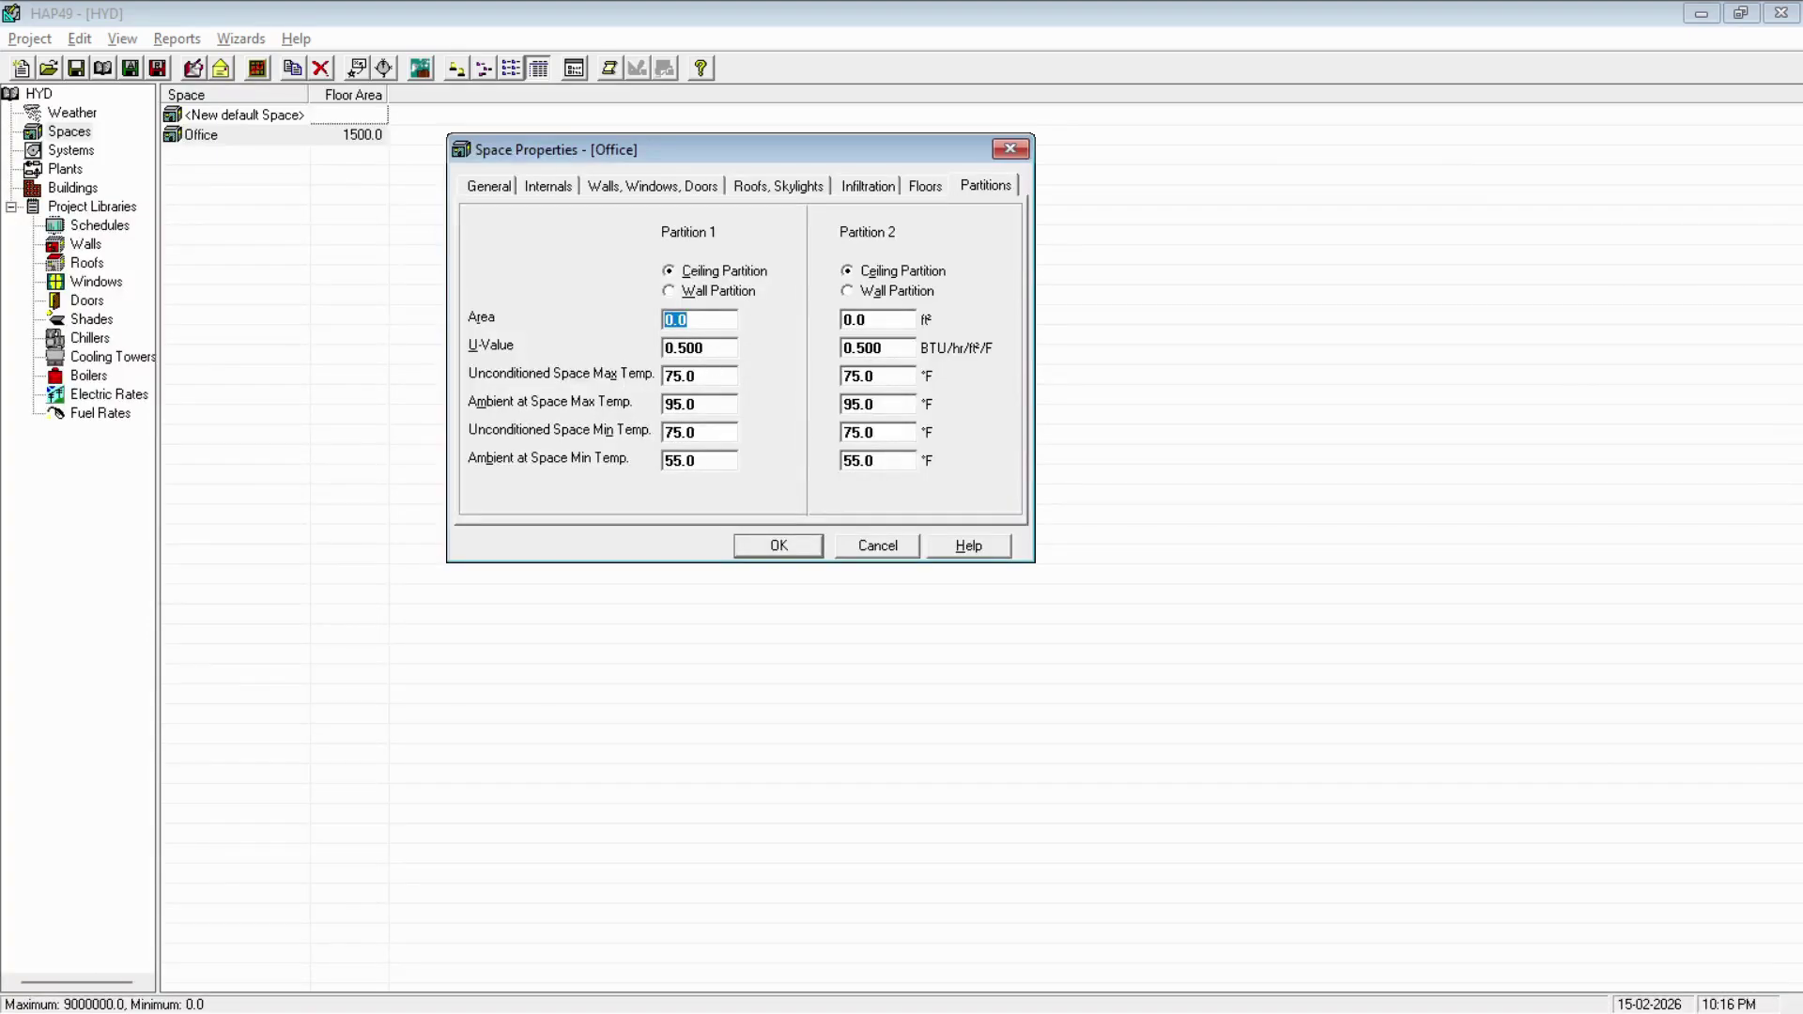
{"action": "key", "text": "Tab"}
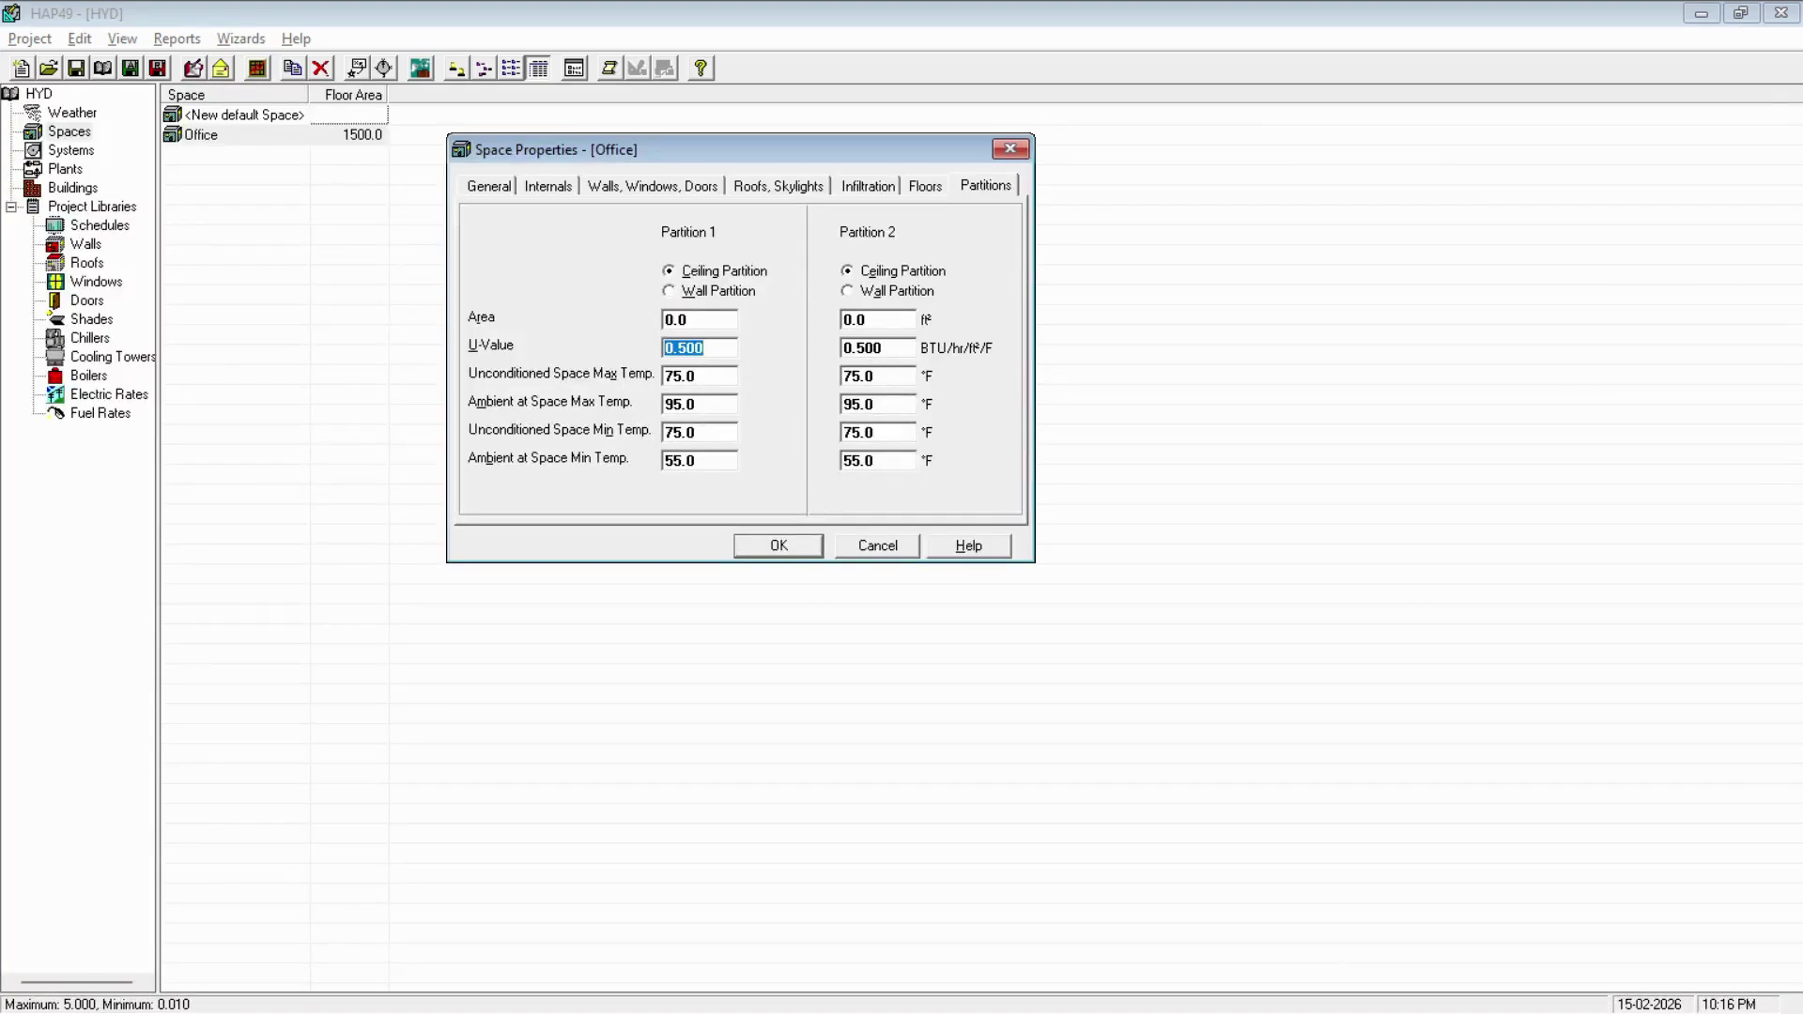
{"action": "key", "text": "alt+Tab"}
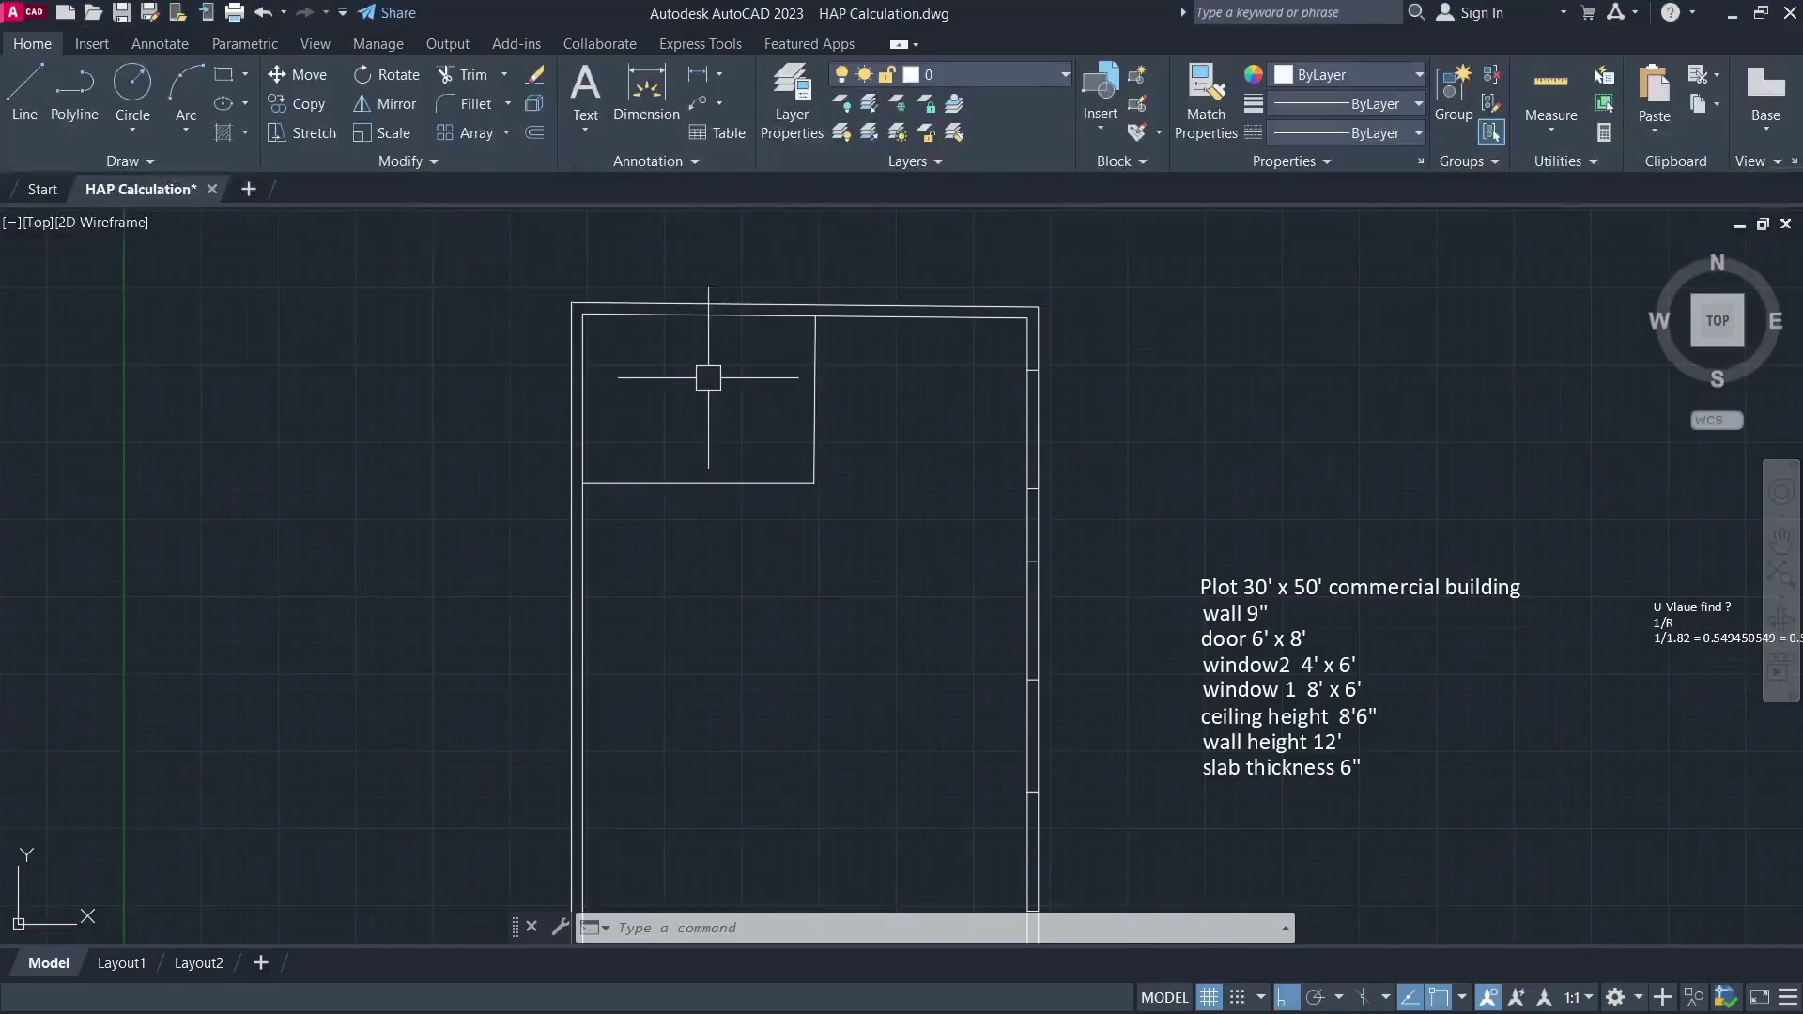
{"action": "left_click", "coordinate": [606, 344]}
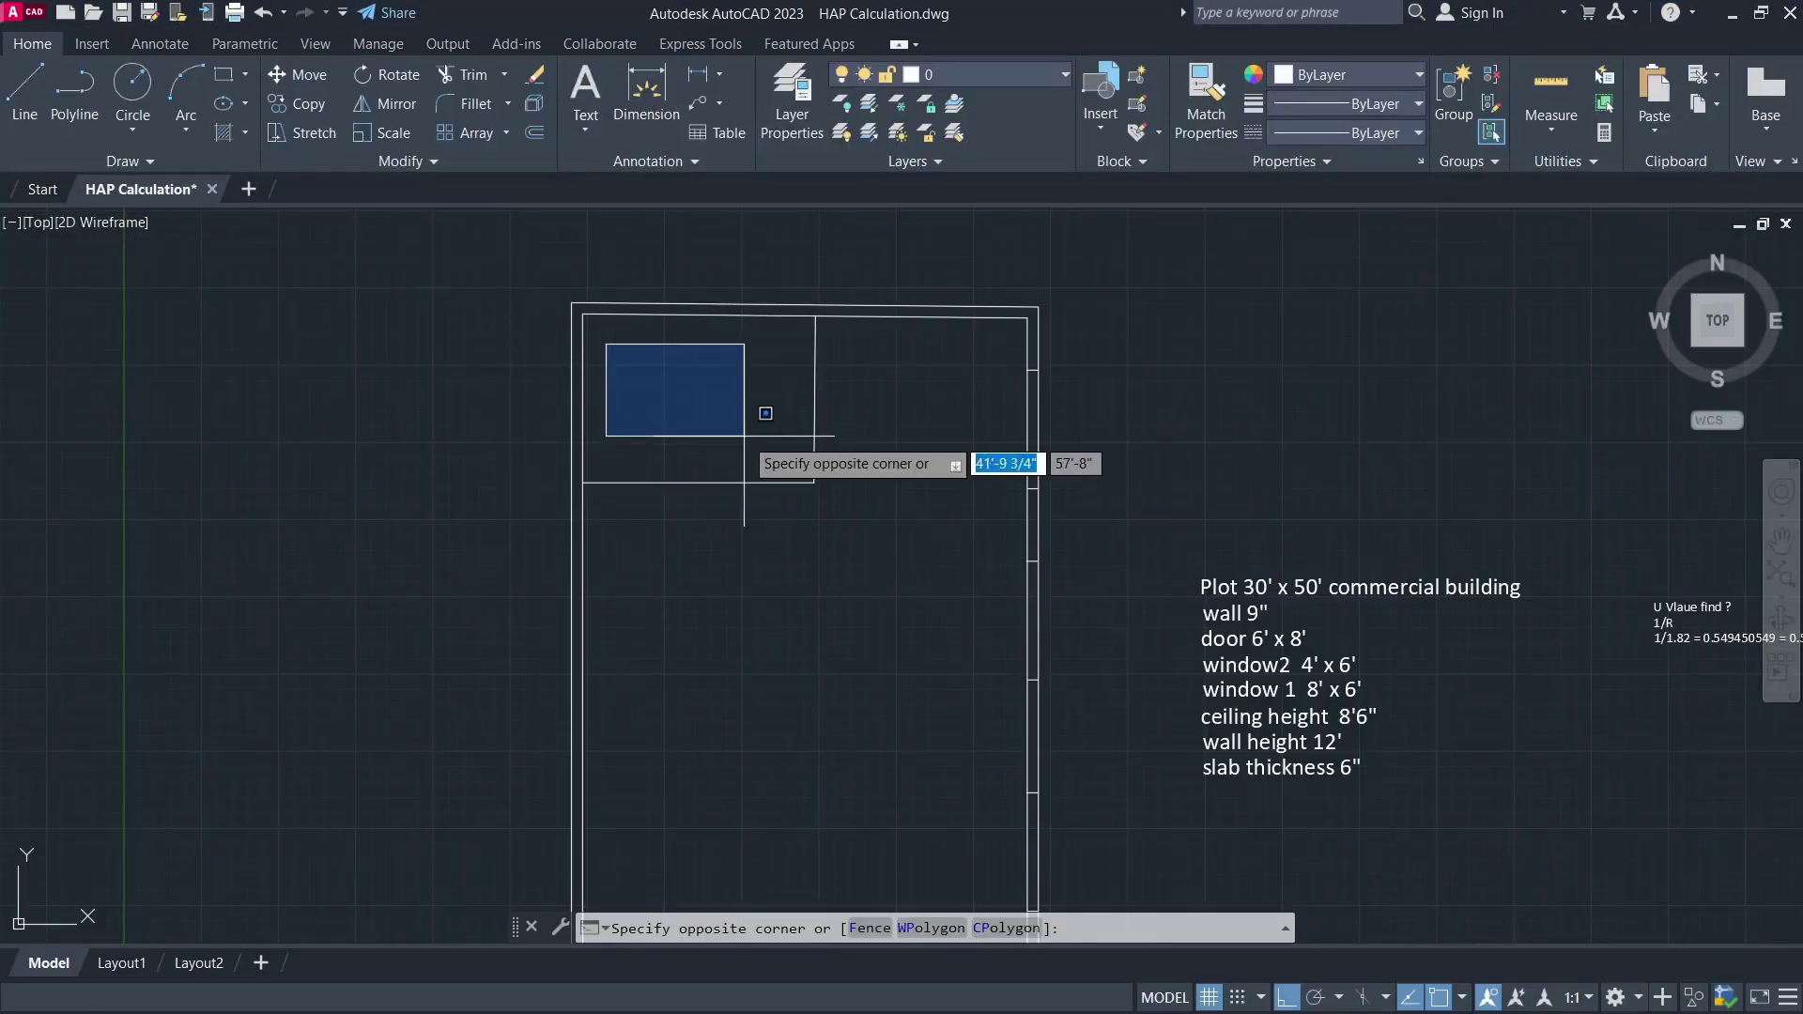
{"action": "left_click", "coordinate": [787, 463]}
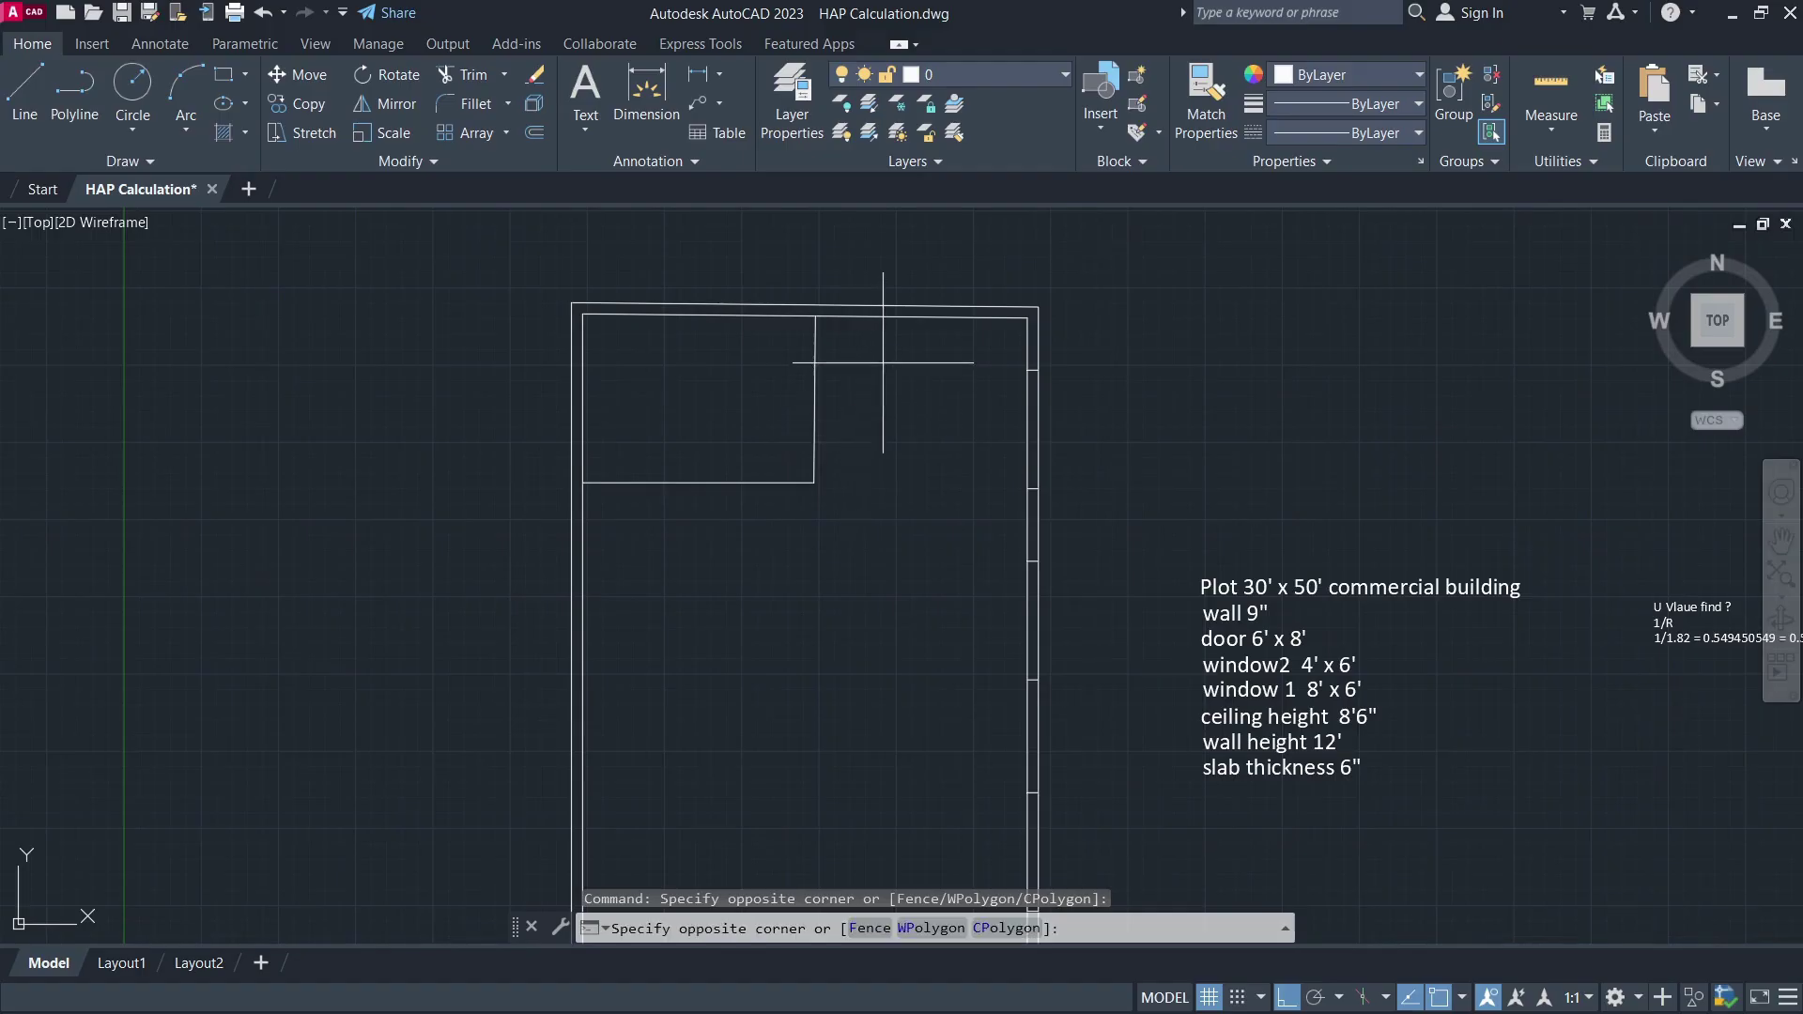
{"action": "mouse_move", "coordinate": [883, 363]}
{"action": "left_mouse_down"}
{"action": "mouse_move", "coordinate": [895, 566]}
{"action": "mouse_move", "coordinate": [745, 595]}
{"action": "mouse_move", "coordinate": [786, 596]}
{"action": "mouse_move", "coordinate": [942, 470]}
{"action": "left_mouse_up"}
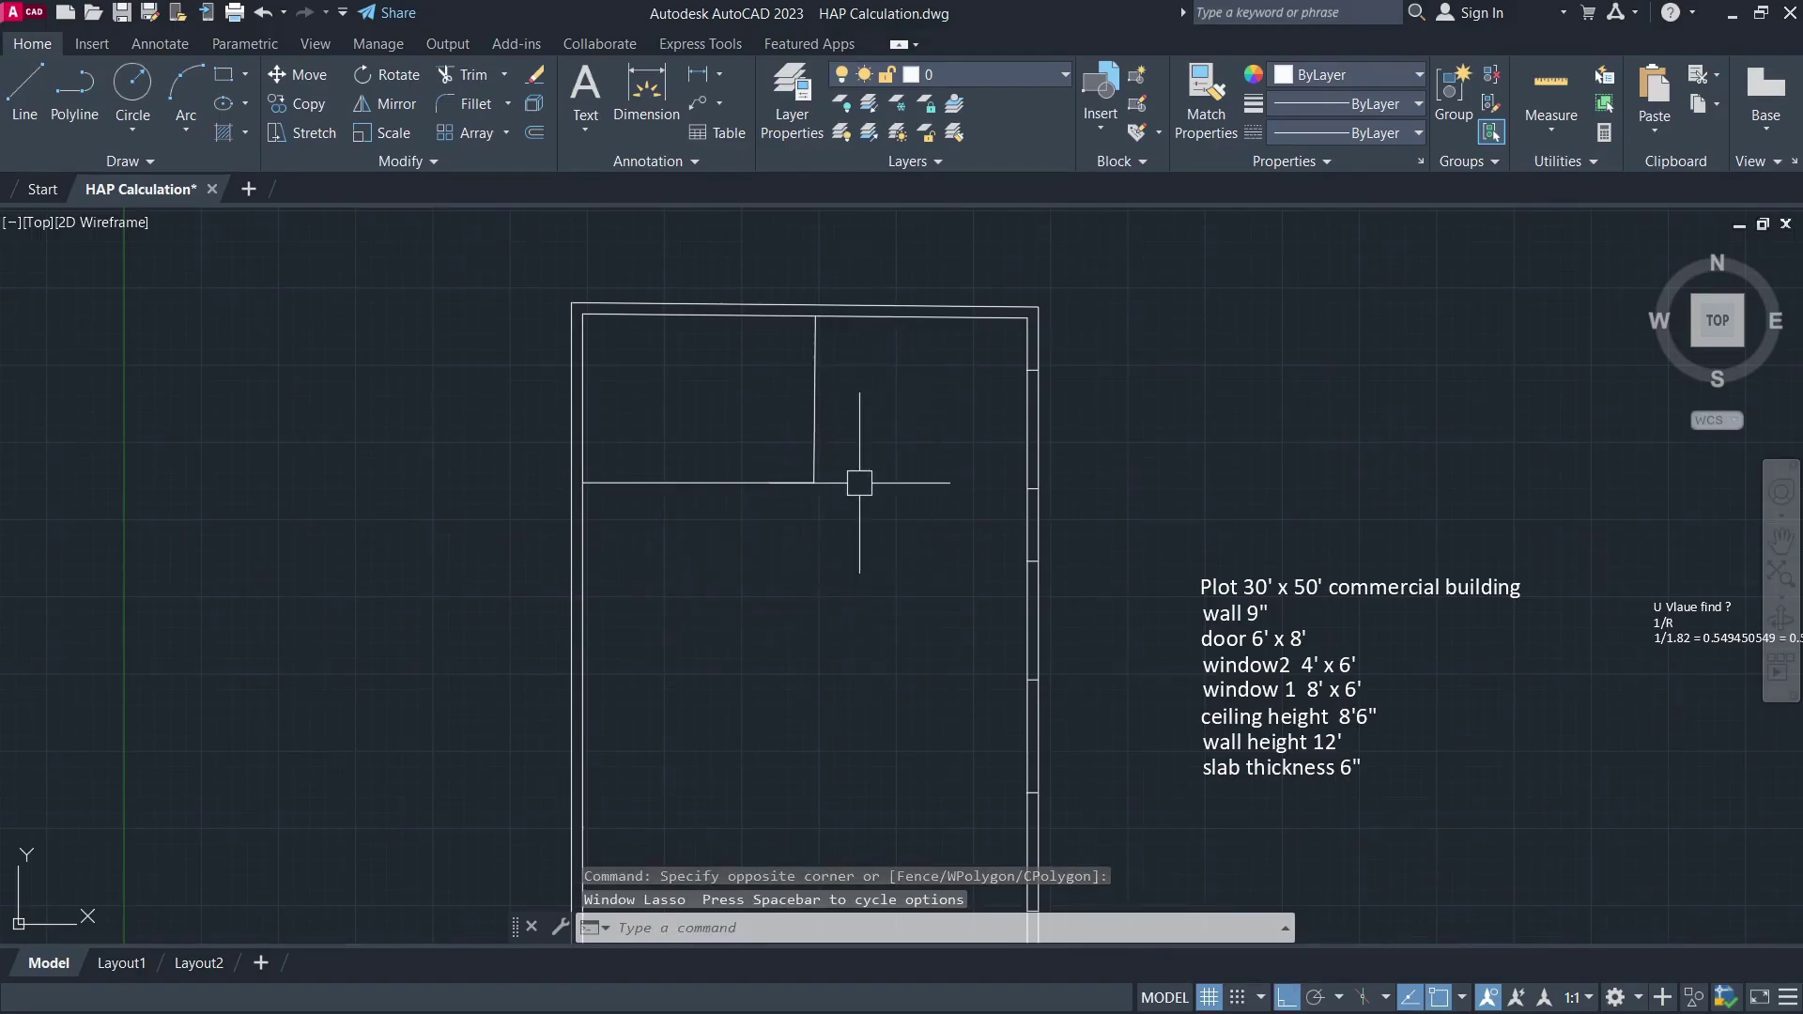
- In HAP, set Partition 2 of the Office space to Wall Partition and accept the space properties
{"action": "key", "text": "alt+Tab"}
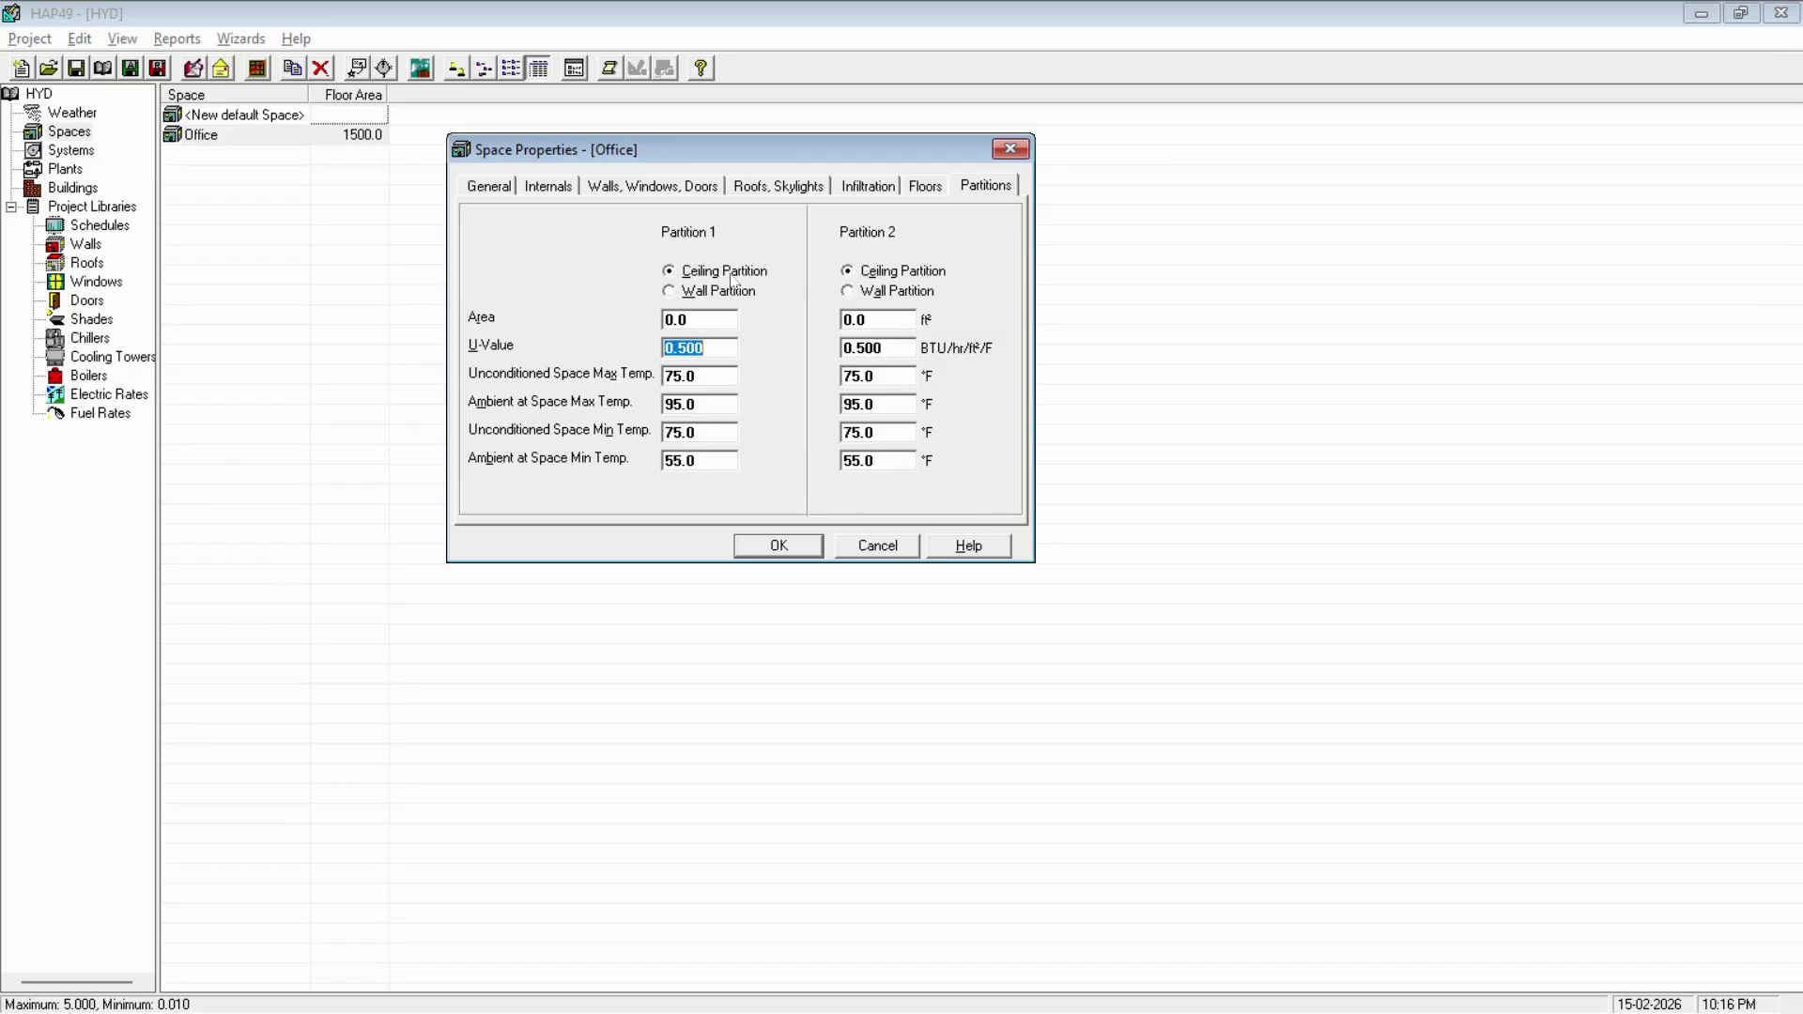
{"action": "left_click", "coordinate": [890, 293]}
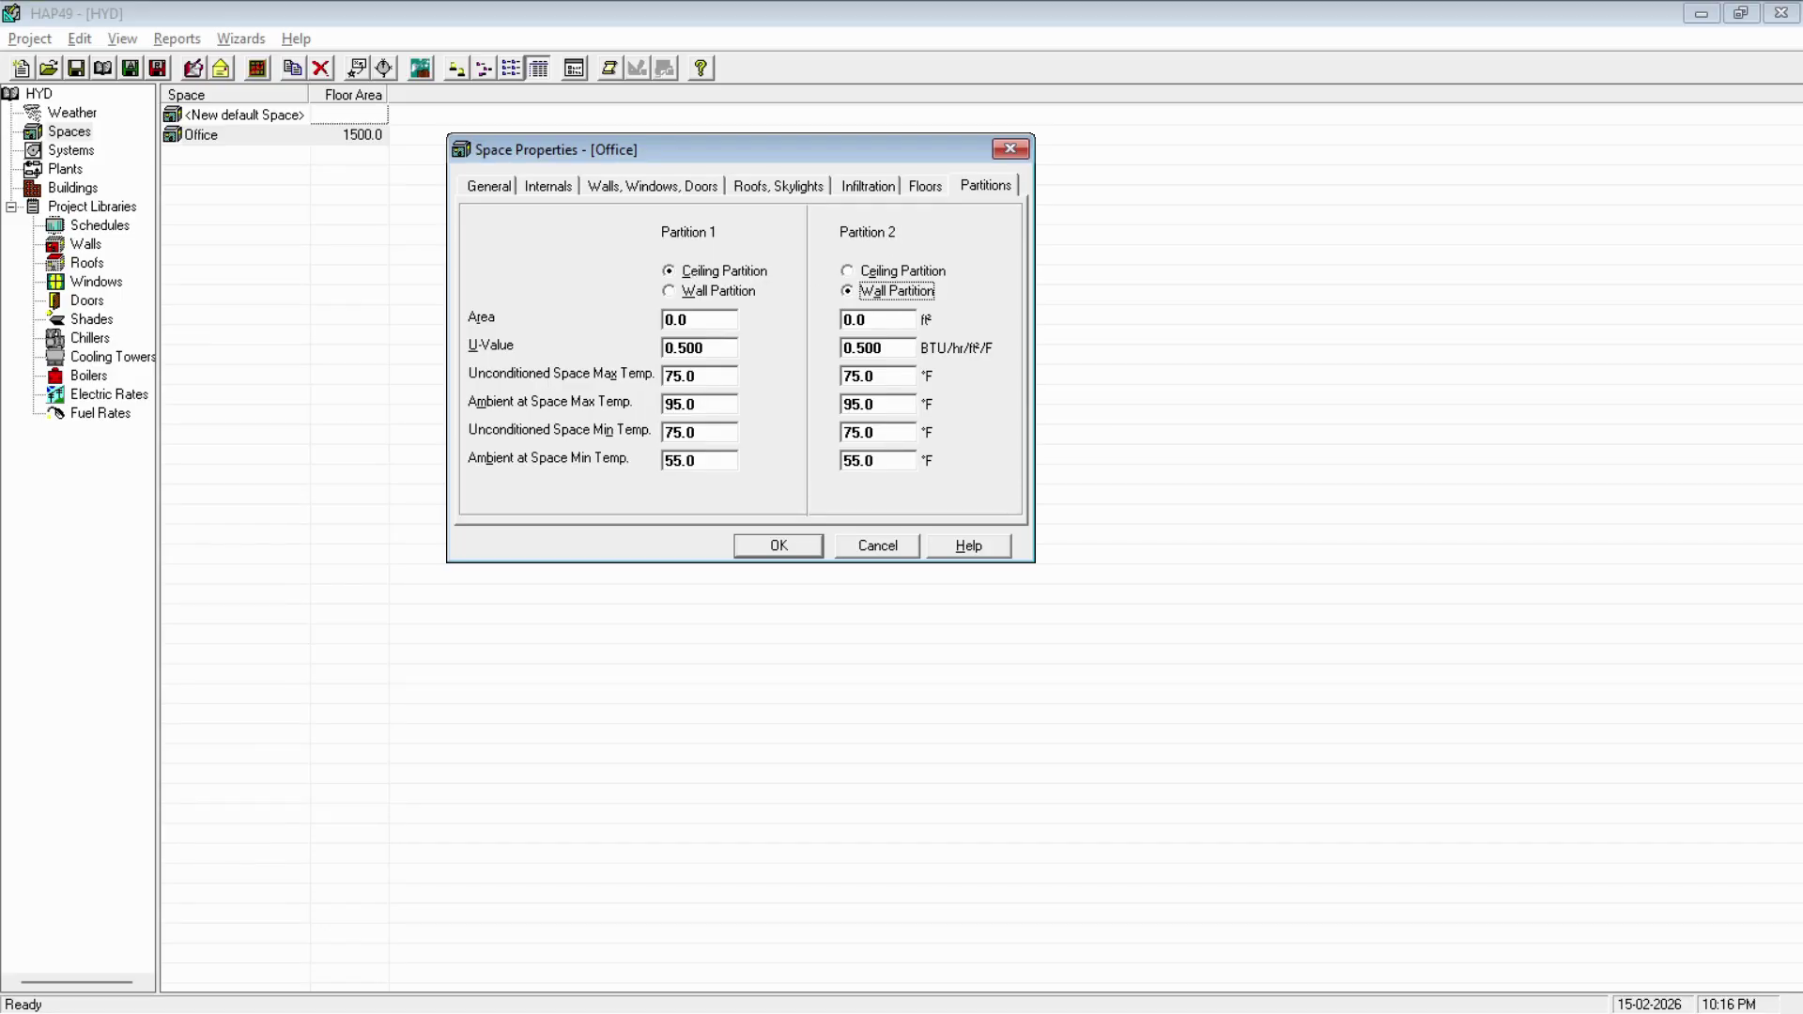
{"action": "key", "text": "Tab"}
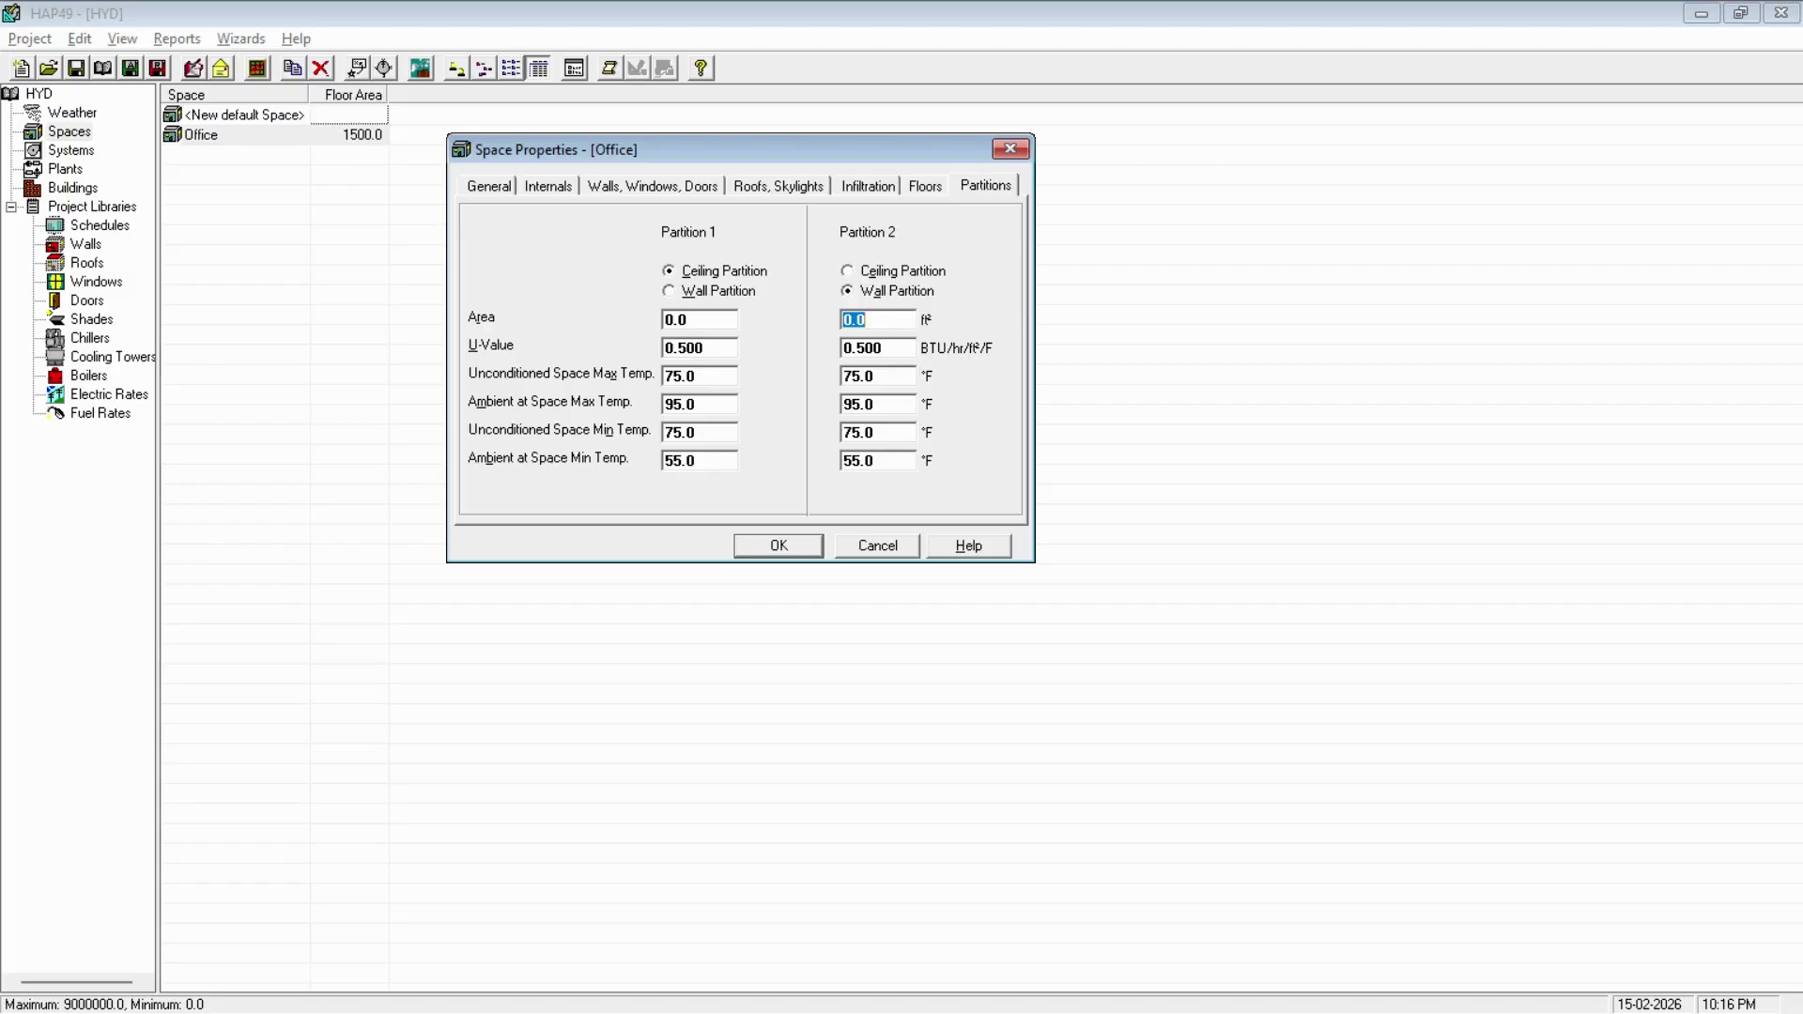
{"action": "left_click", "coordinate": [778, 546]}
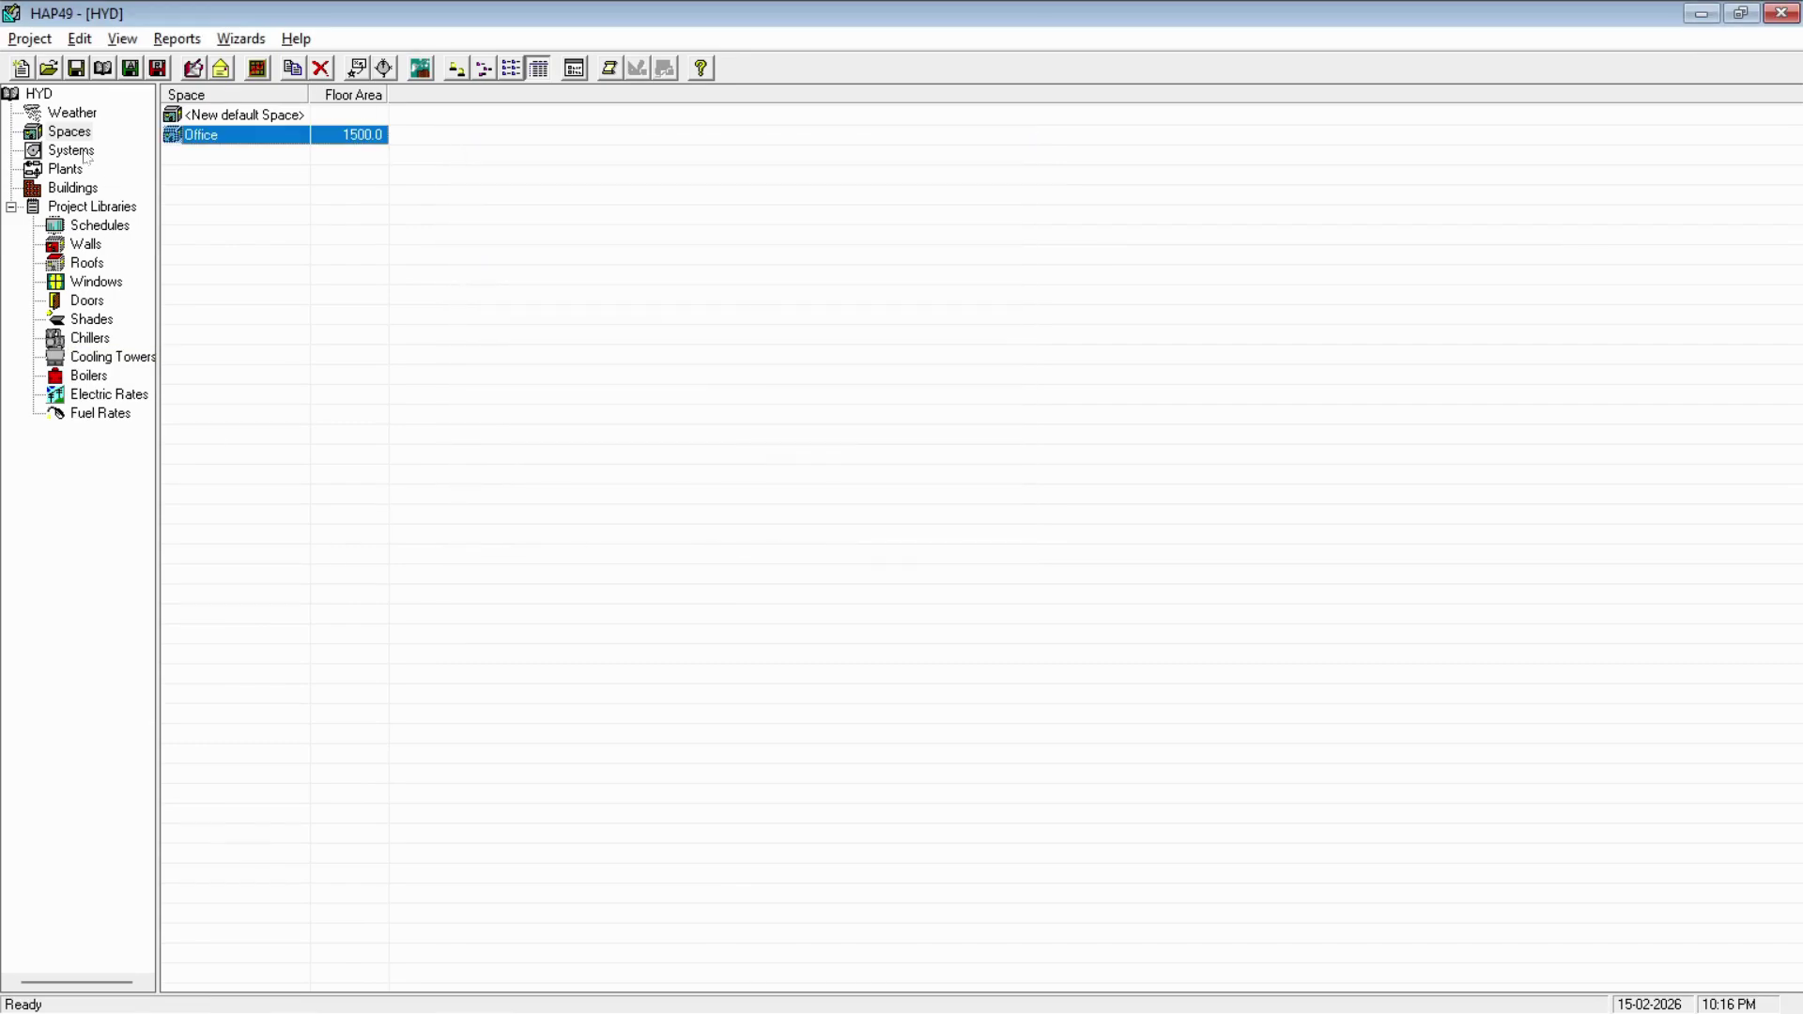
- Create a new air system in the project and name it "Office System"
{"action": "left_click", "coordinate": [75, 151]}
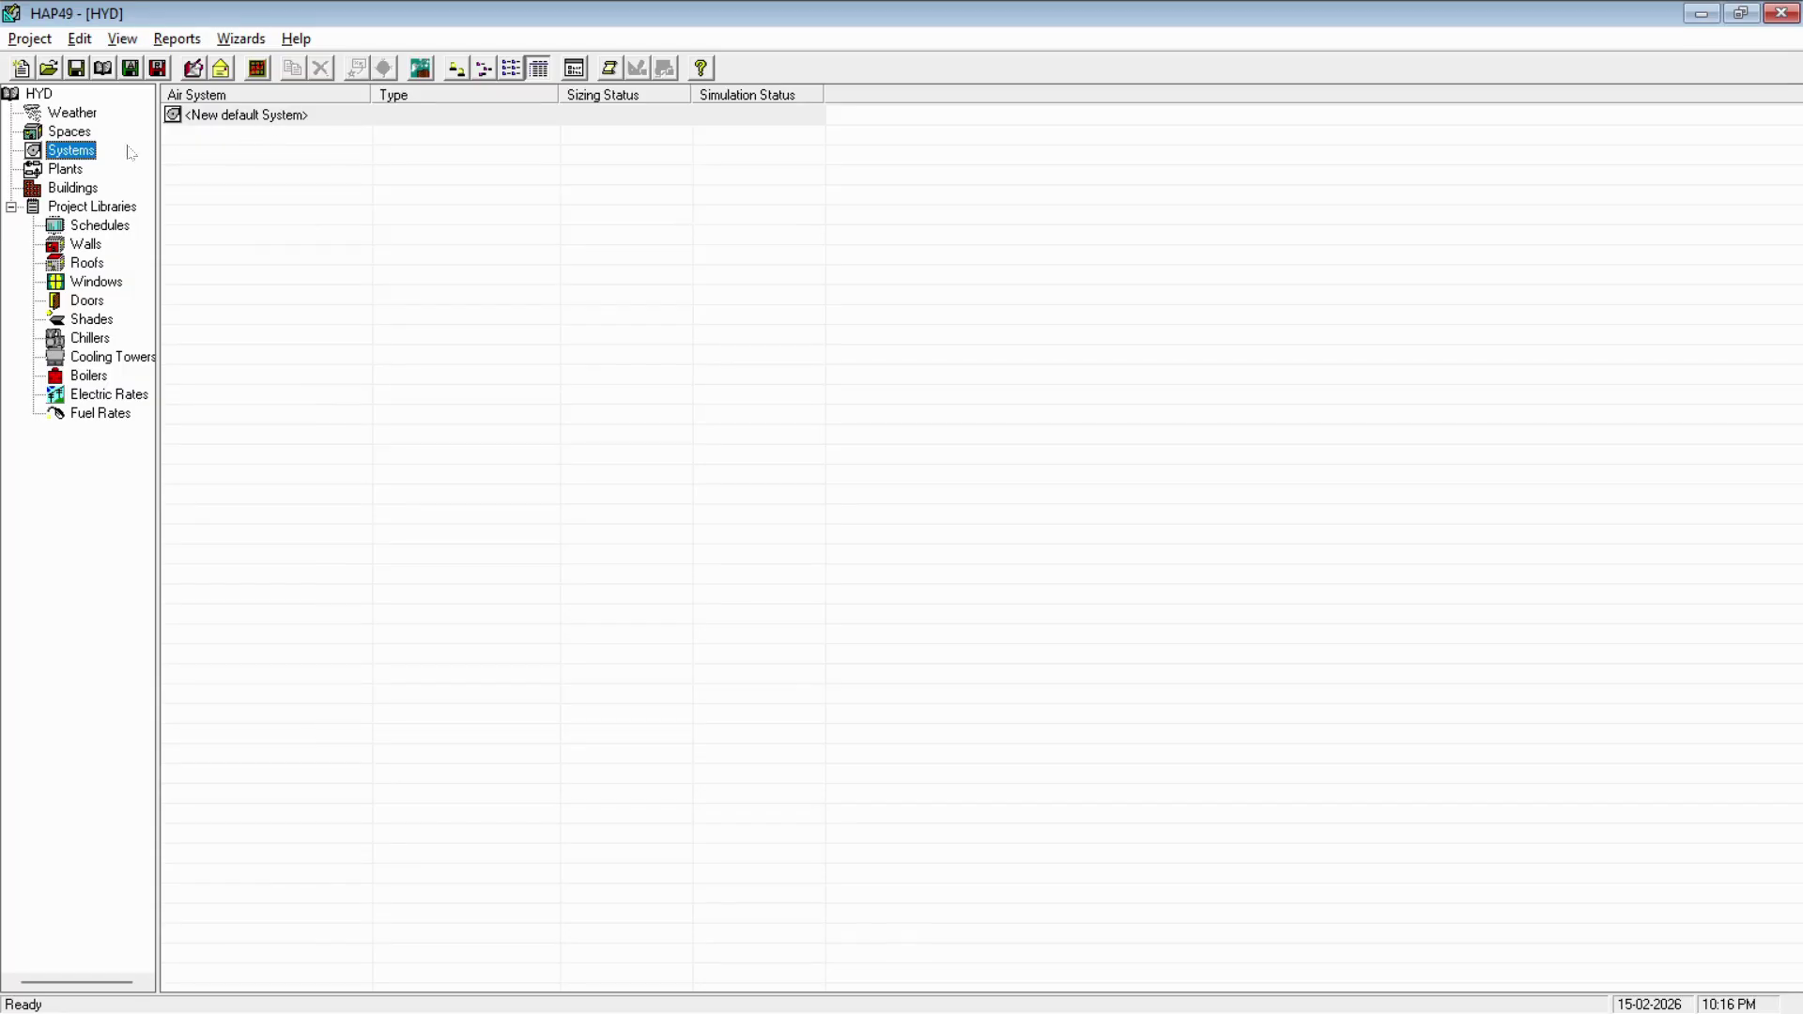
{"action": "double_click", "coordinate": [266, 116]}
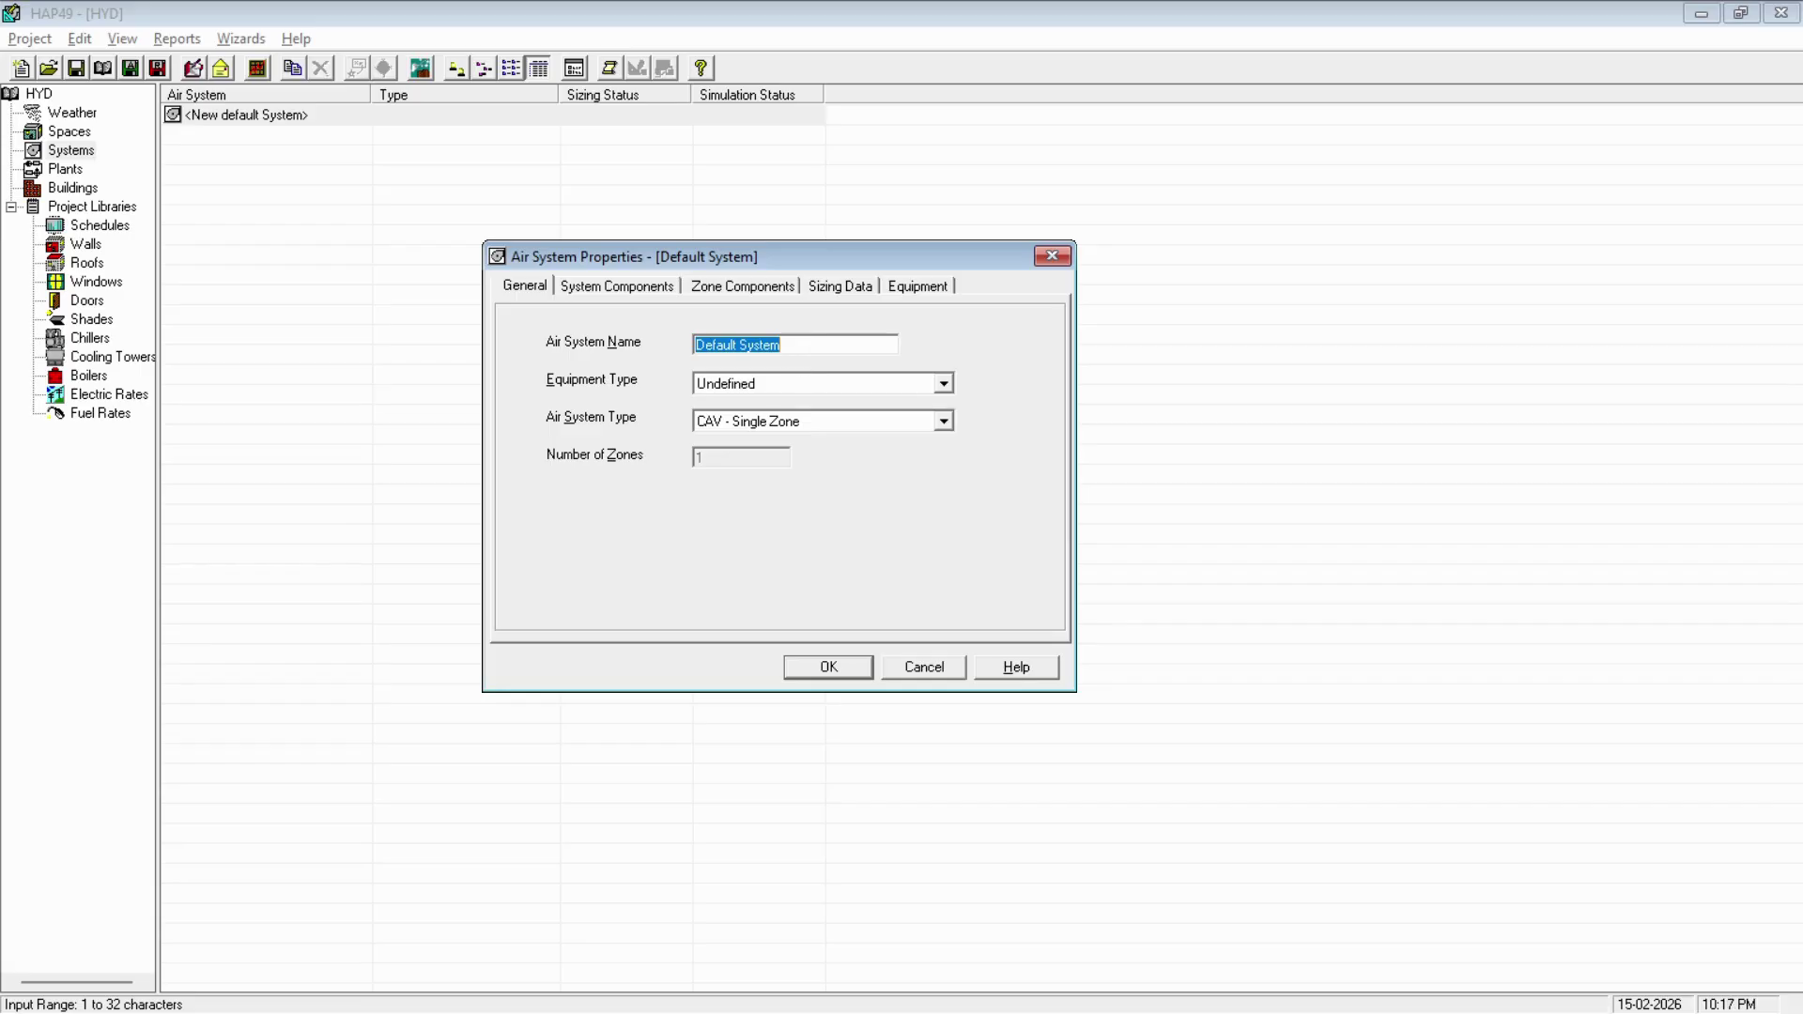
{"action": "type", "text": "S"}
{"action": "key", "text": "BackSpace"}
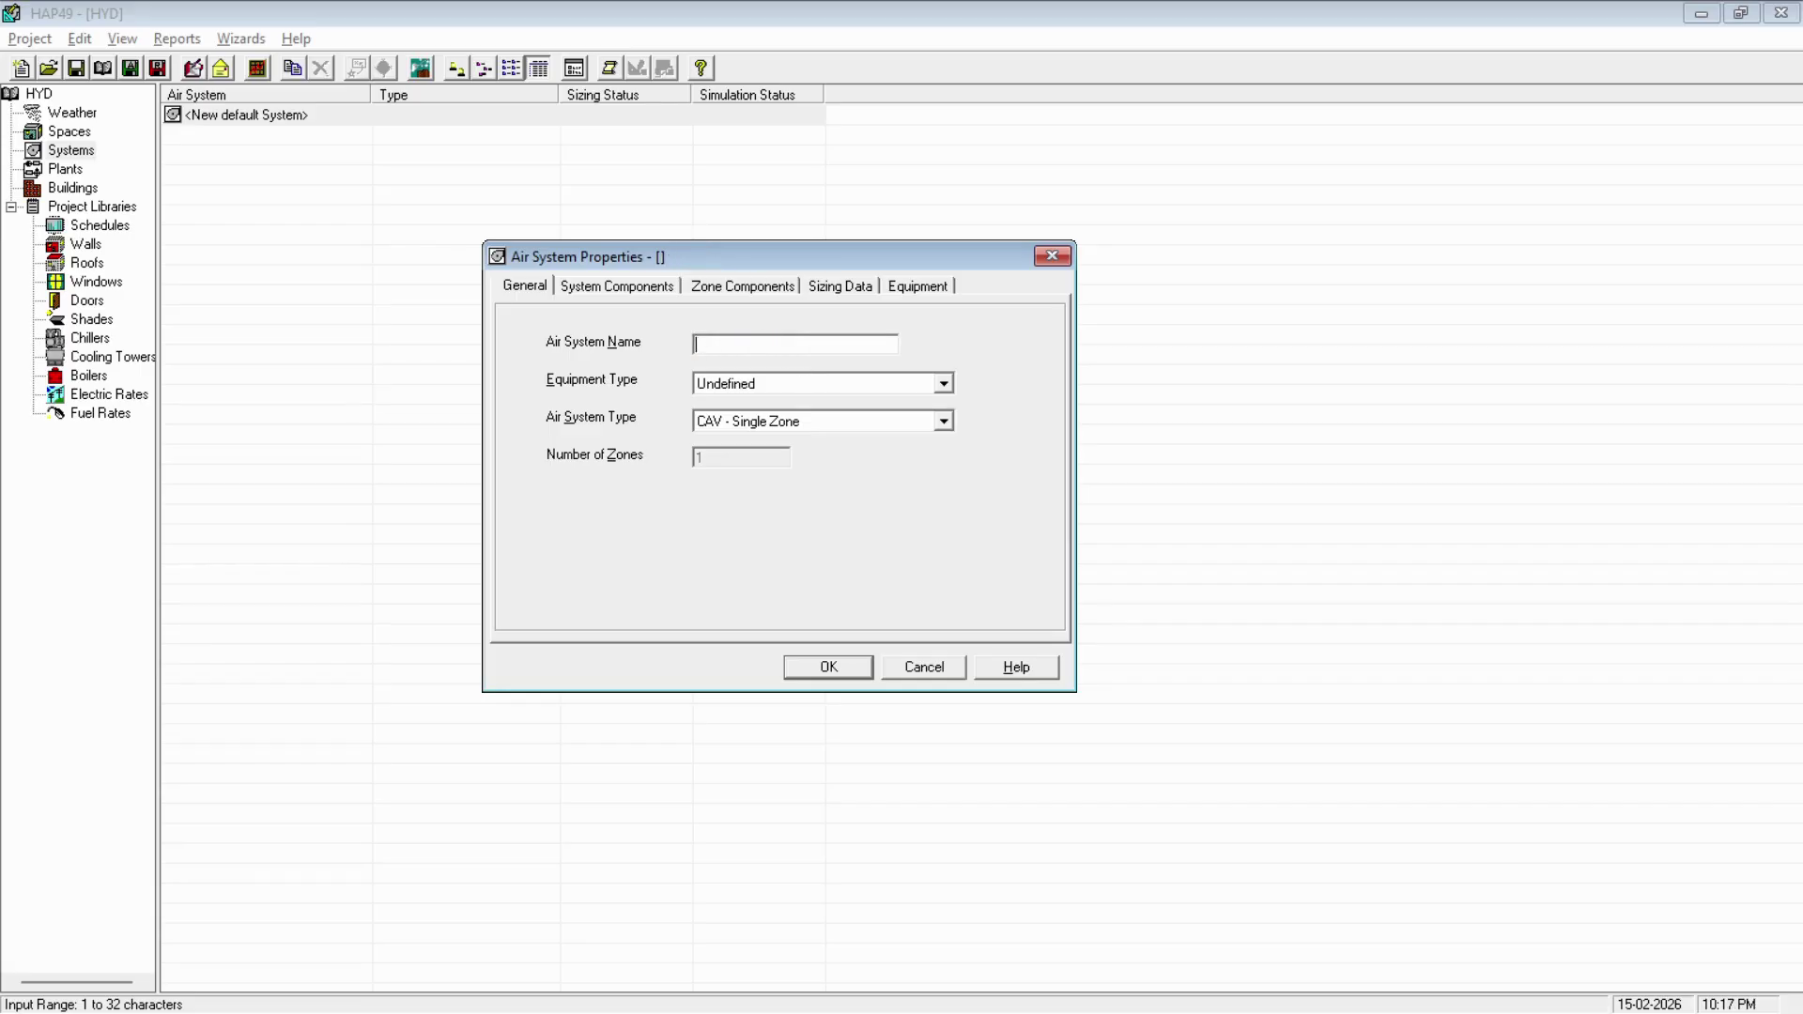
{"action": "type", "text": "Office System"}
- Set the system's equipment type to Split Air Handling Units and its air system type to VAV
{"action": "left_click", "coordinate": [803, 389]}
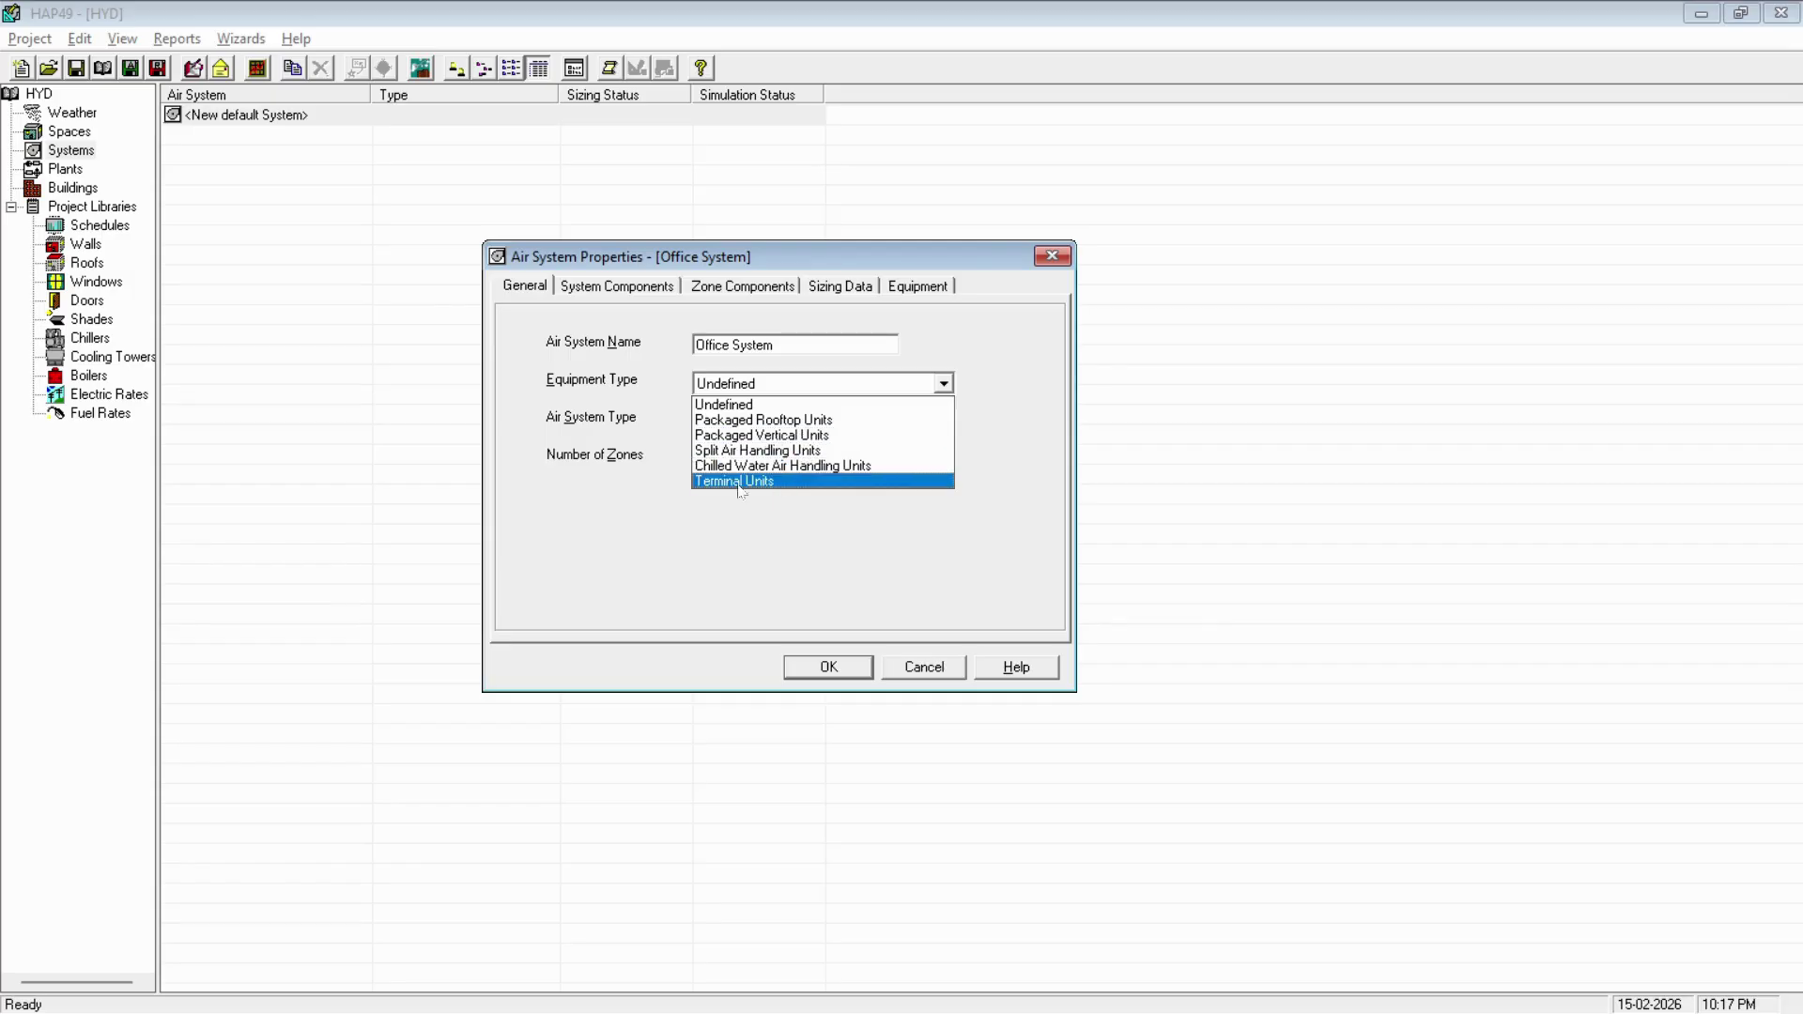
{"action": "left_click", "coordinate": [777, 451]}
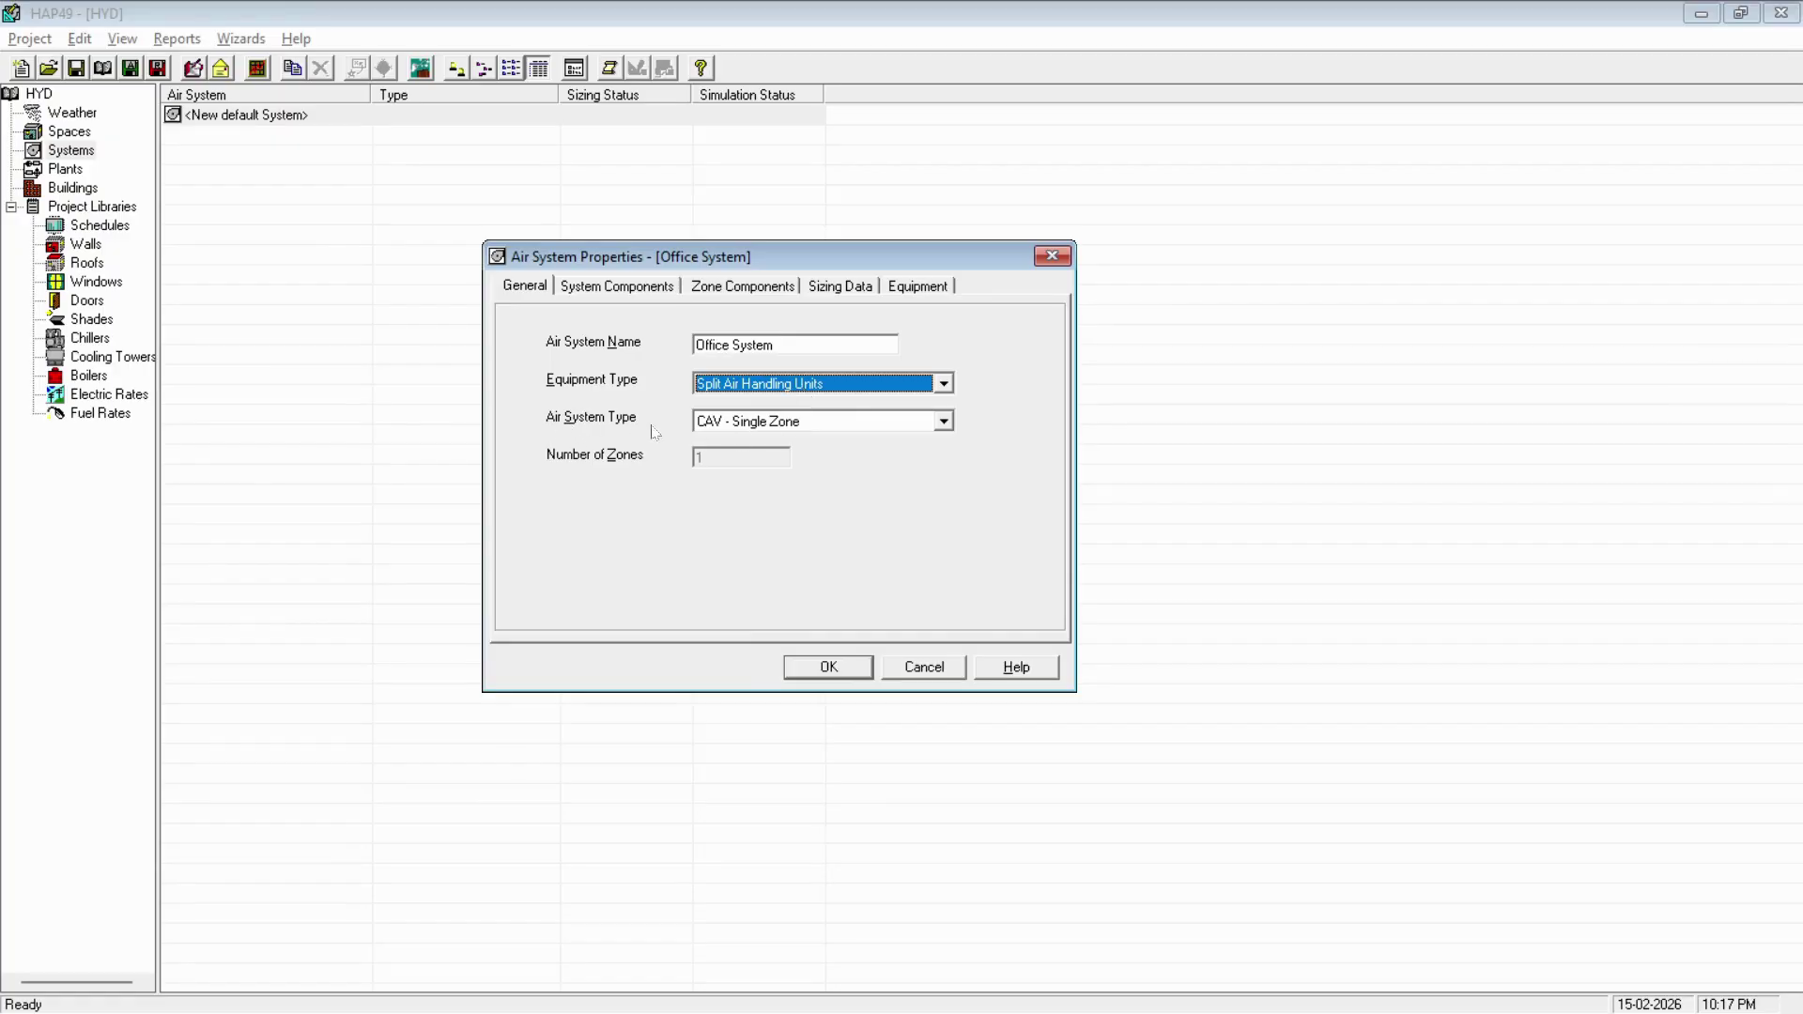
{"action": "left_click", "coordinate": [856, 431]}
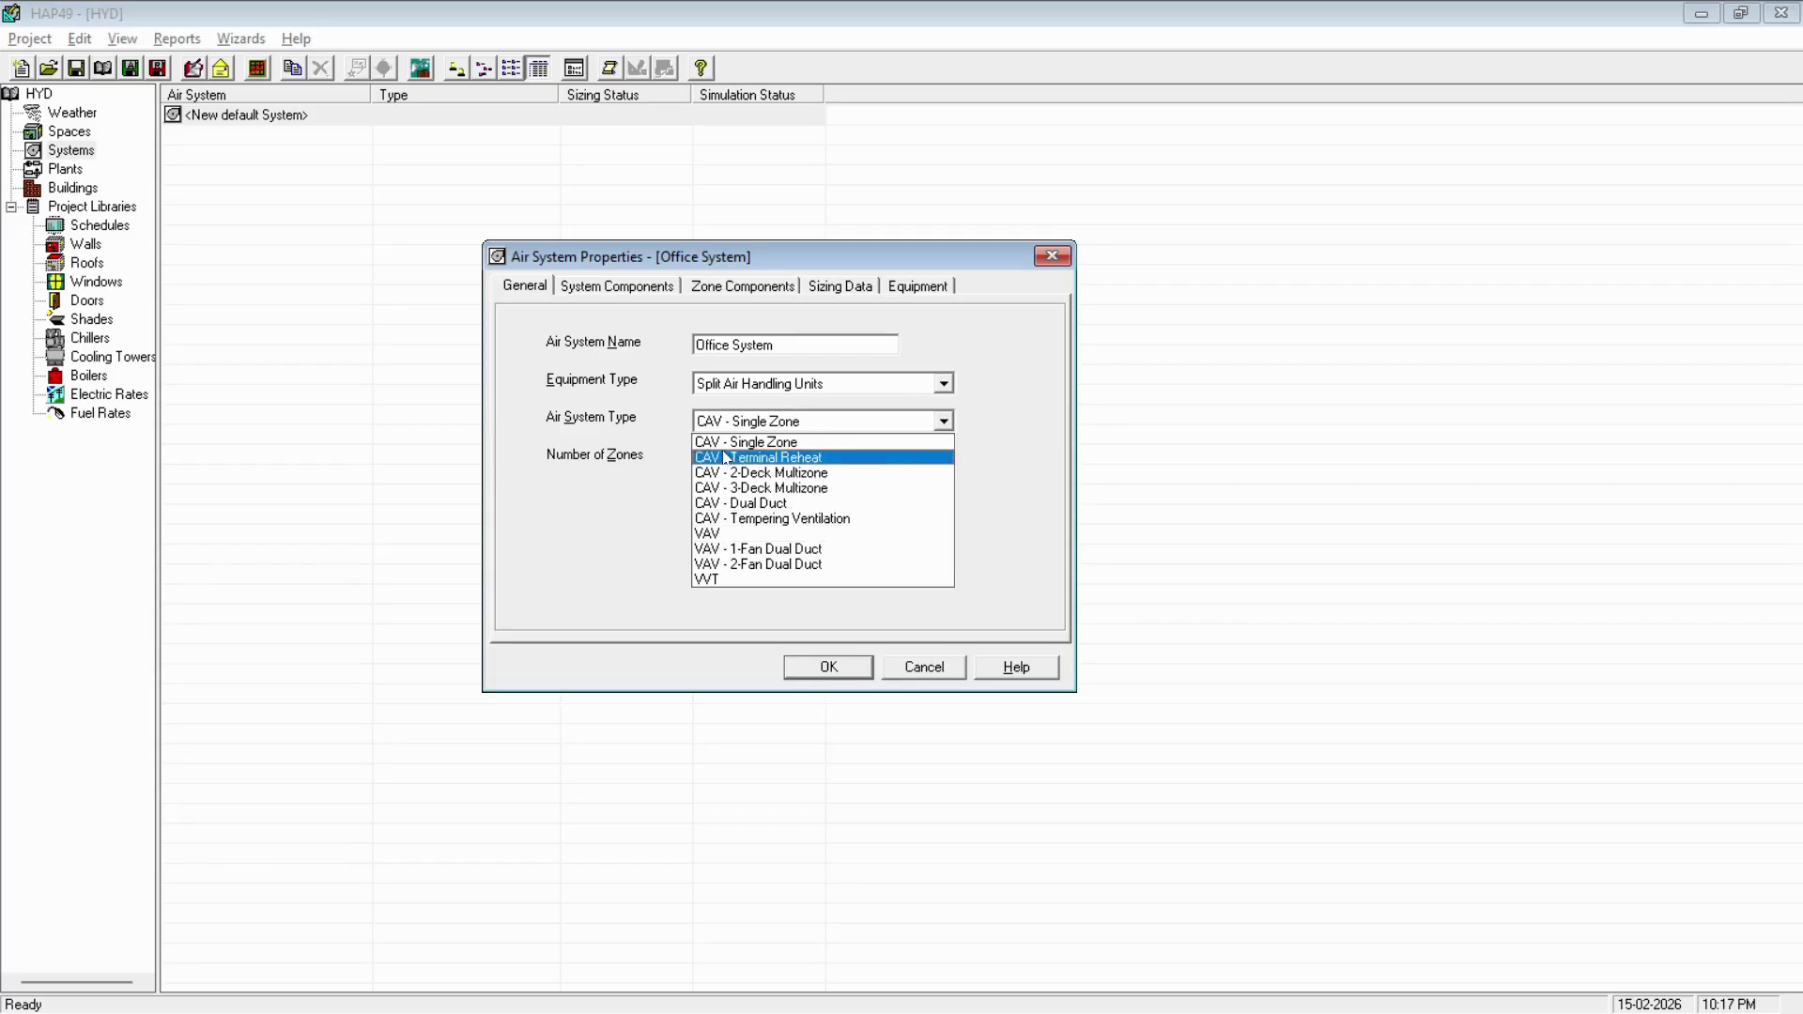
{"action": "left_click", "coordinate": [729, 535]}
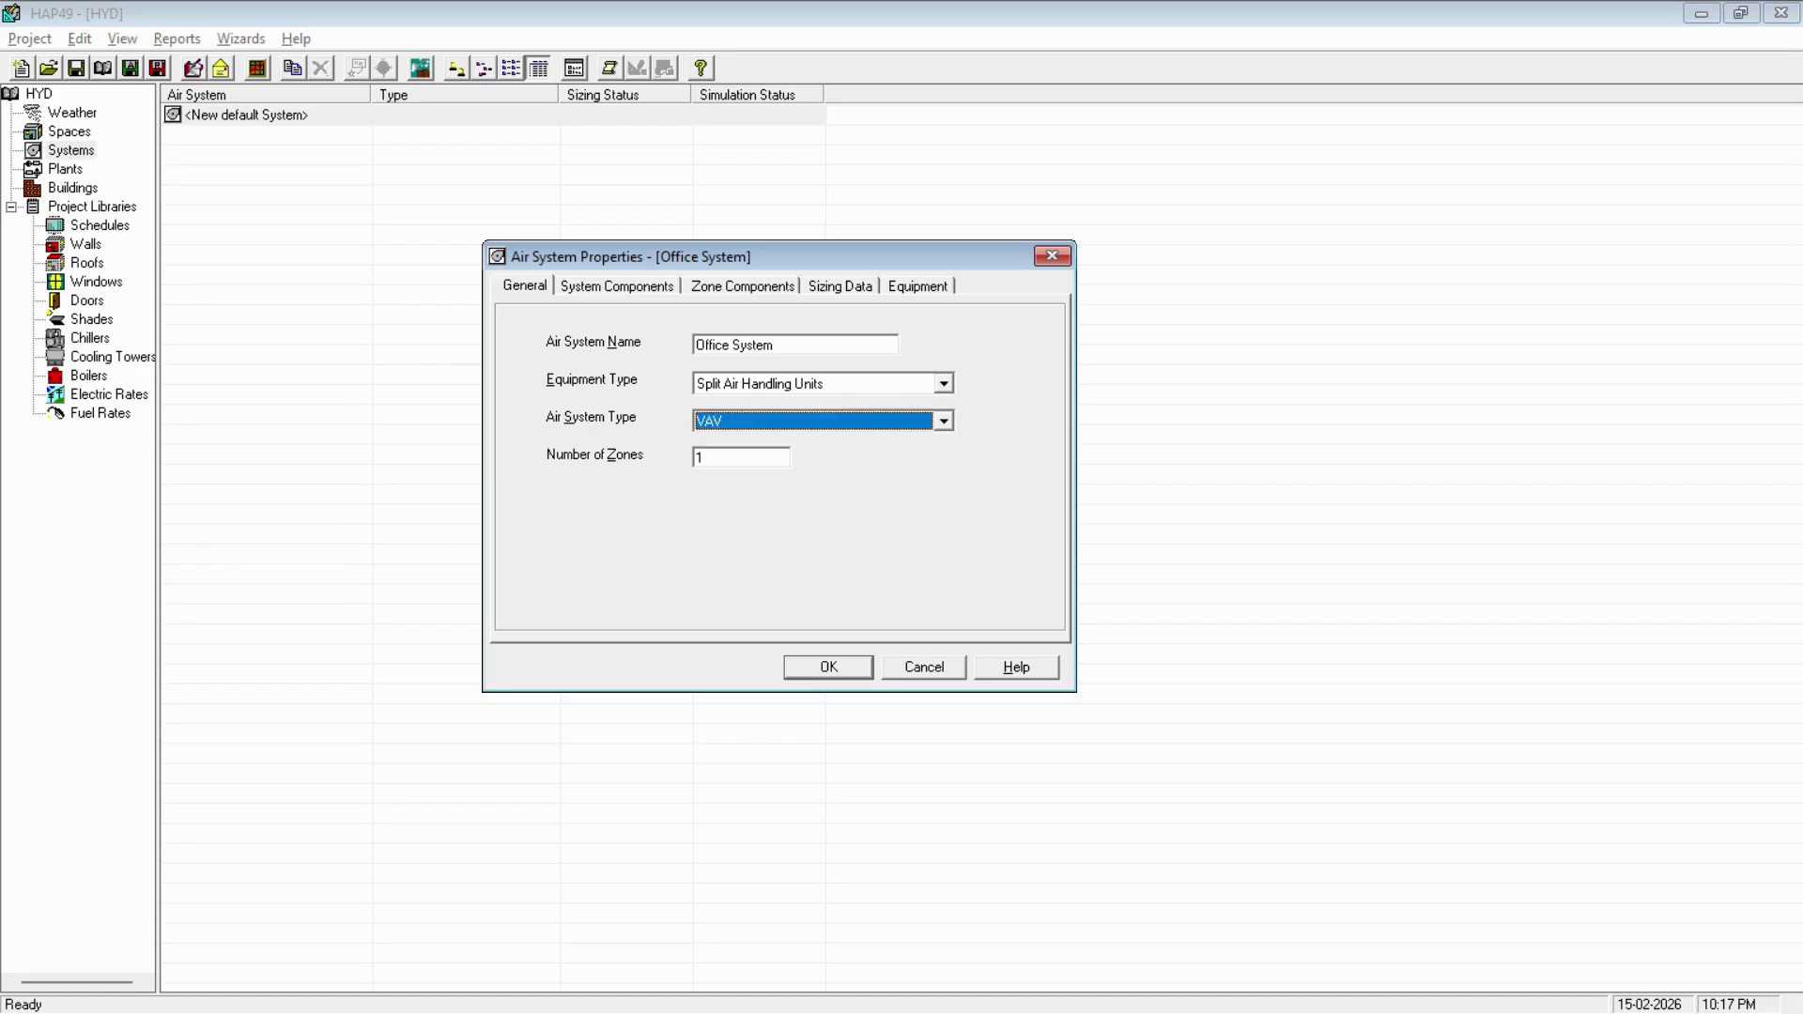
- Switch to AutoCAD and delete the two partition lines in the floor plan's upper-left corner
{"action": "key", "text": "Tab"}
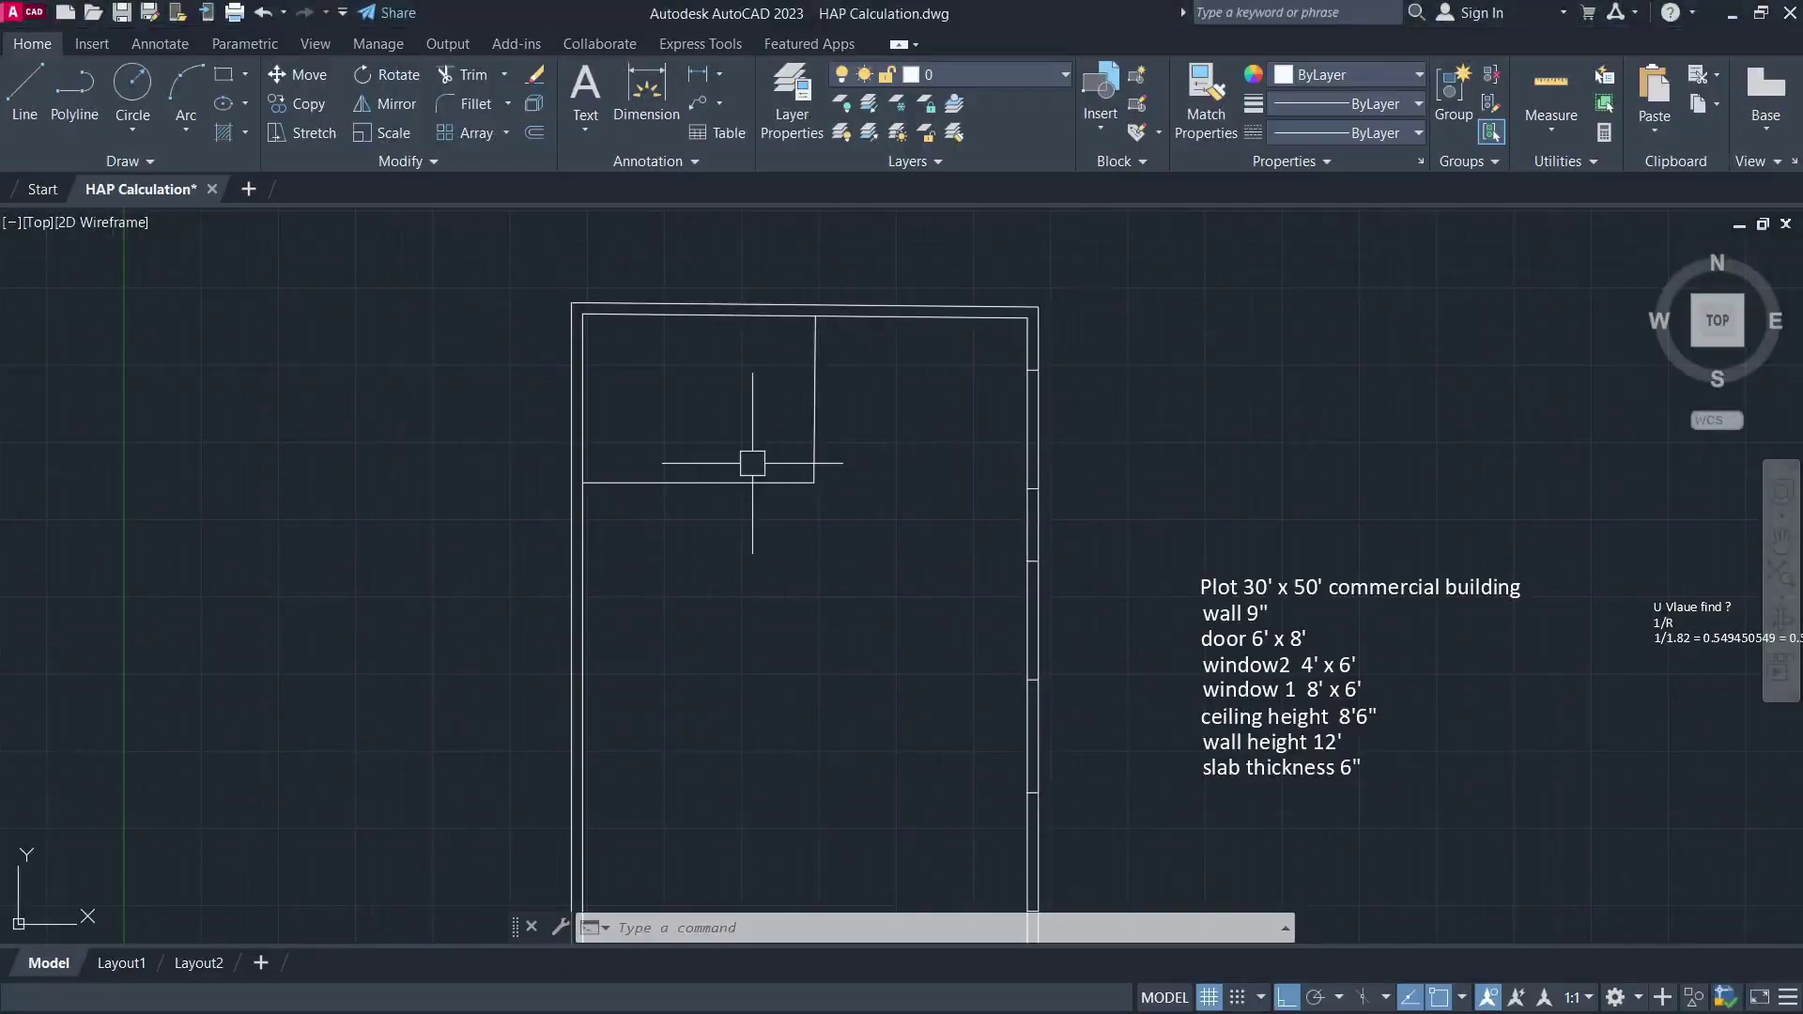
{"action": "scroll", "coordinate": [741, 391], "scroll_direction": "down", "scroll_amount": 2}
{"action": "left_click", "coordinate": [820, 425]}
{"action": "left_click", "coordinate": [742, 461]}
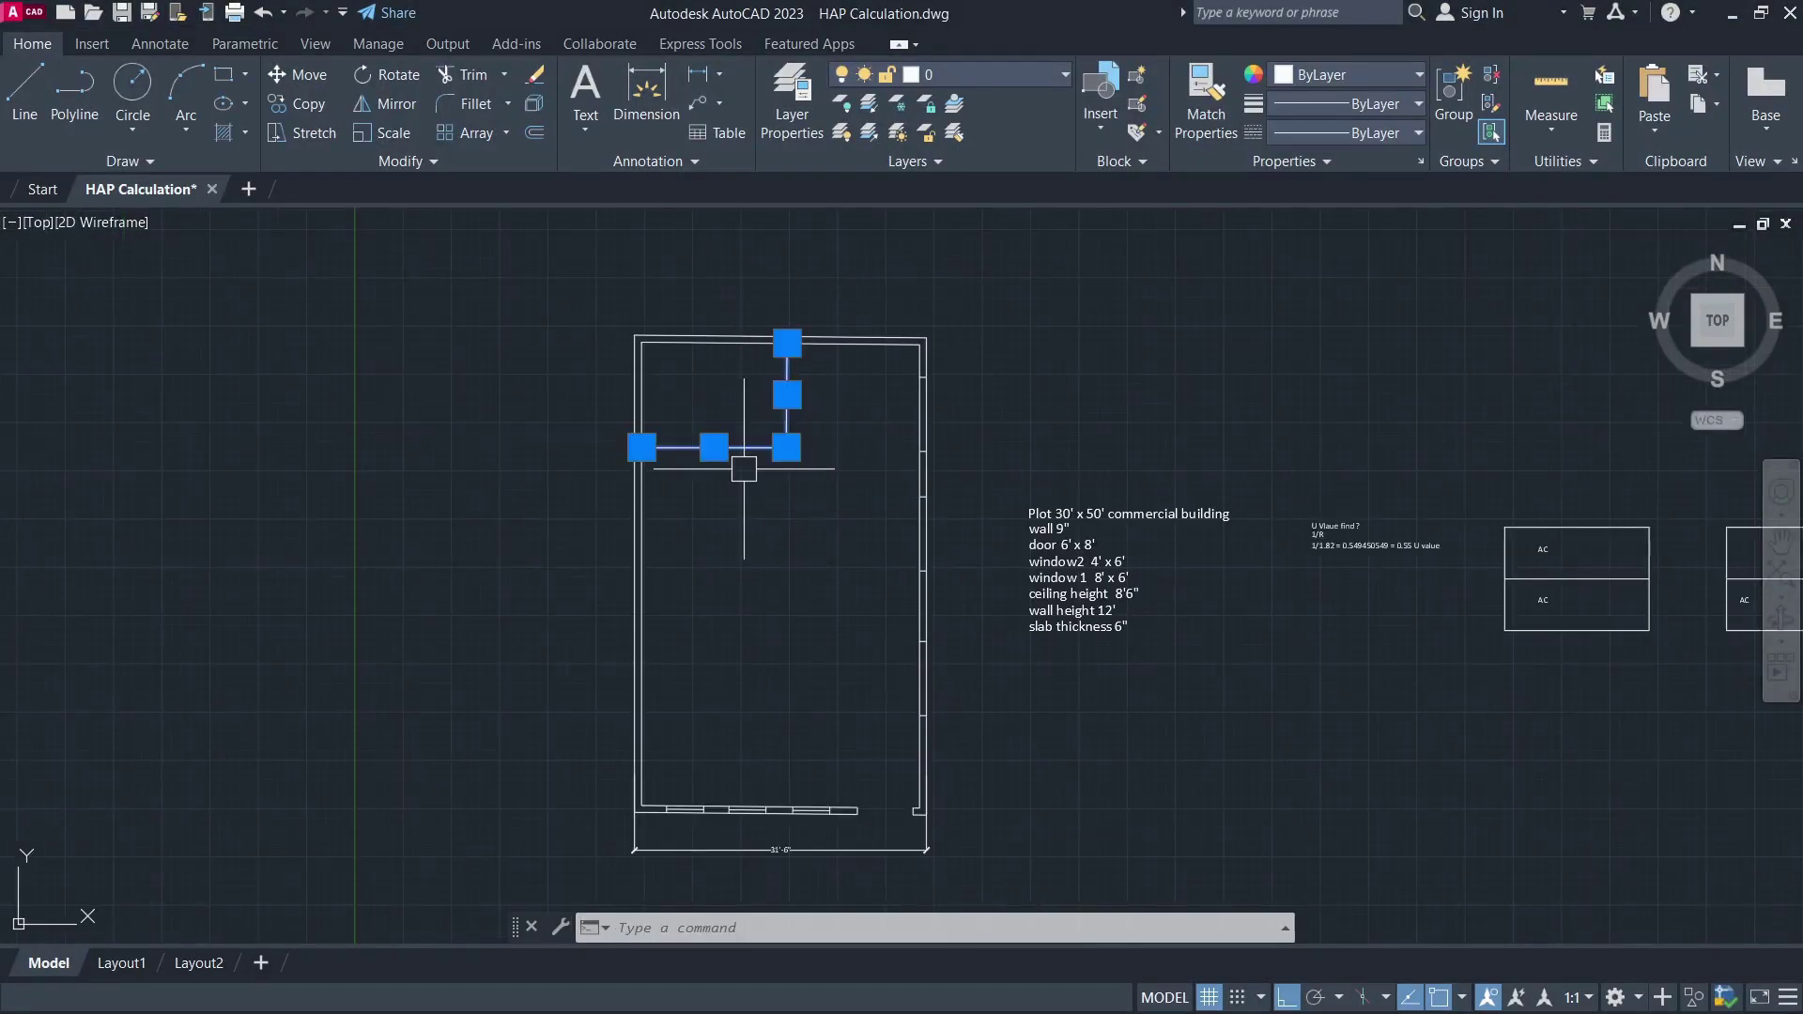
{"action": "key", "text": "Delete"}
- Examine the undivided interior of the floor plan as one single zone
{"action": "left_click", "coordinate": [674, 370]}
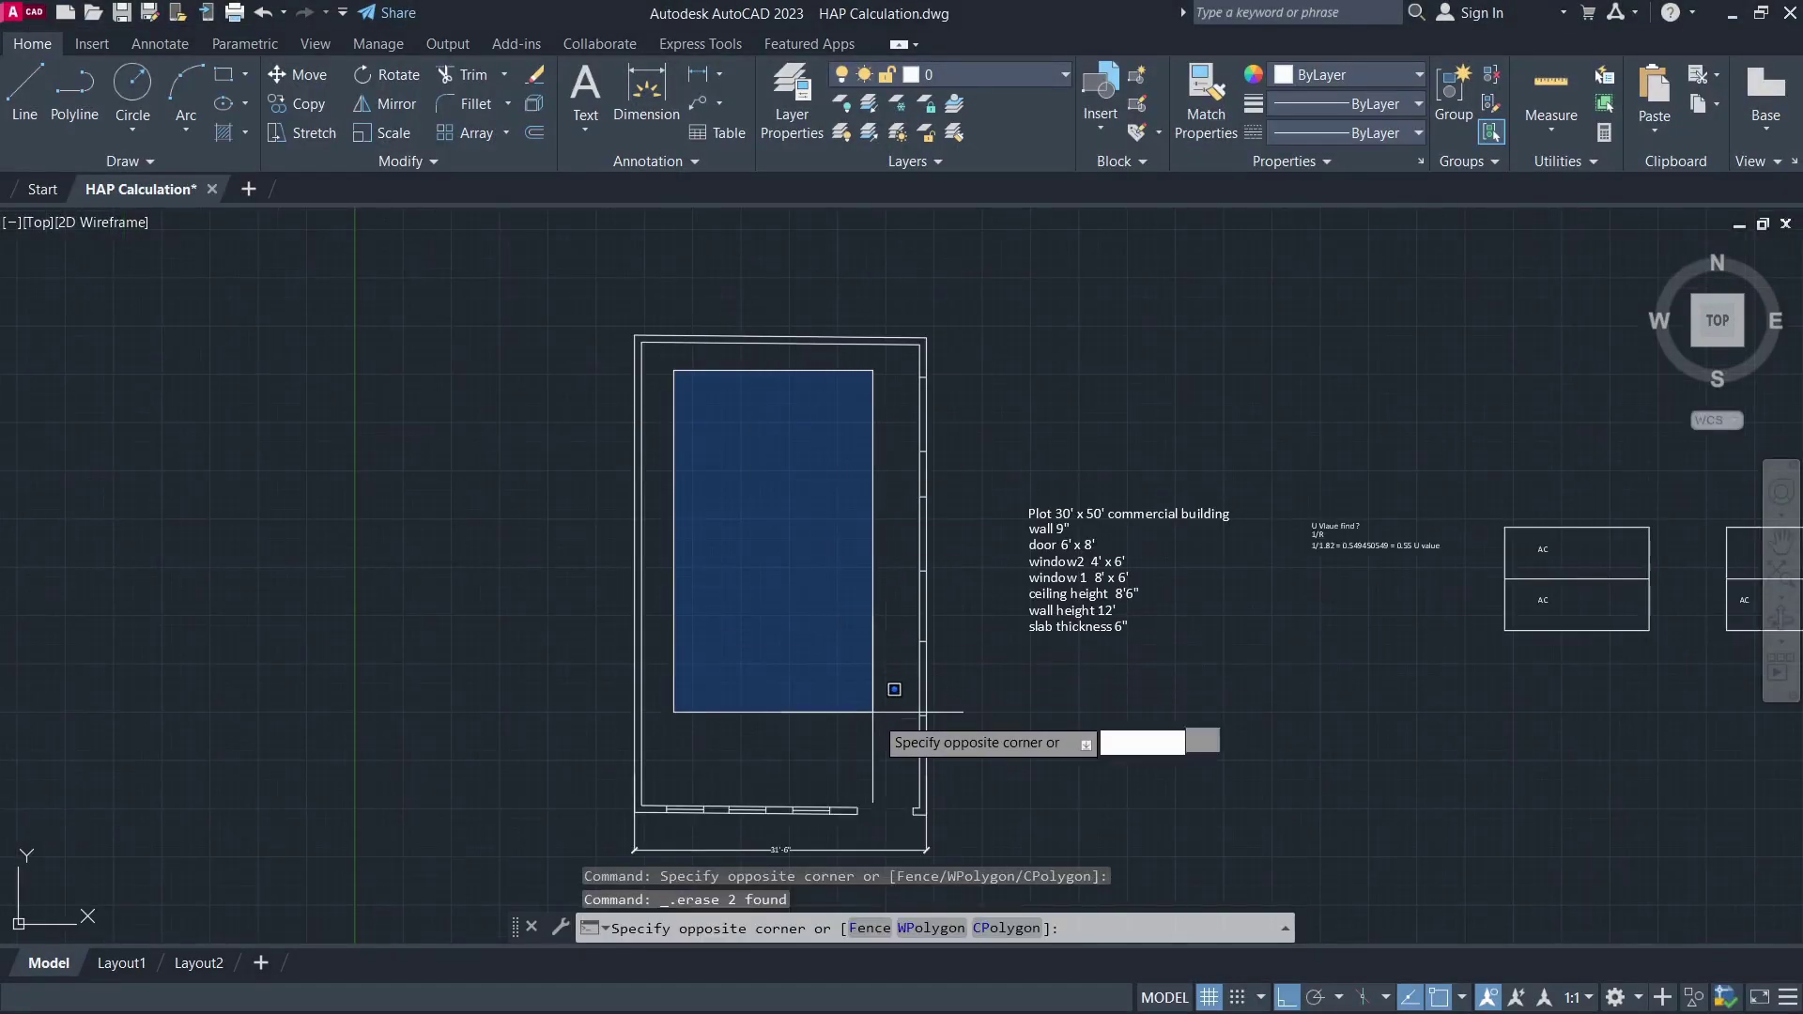
{"action": "key", "text": "Escape"}
{"action": "key", "text": "Escape"}
{"action": "key", "text": "Escape"}
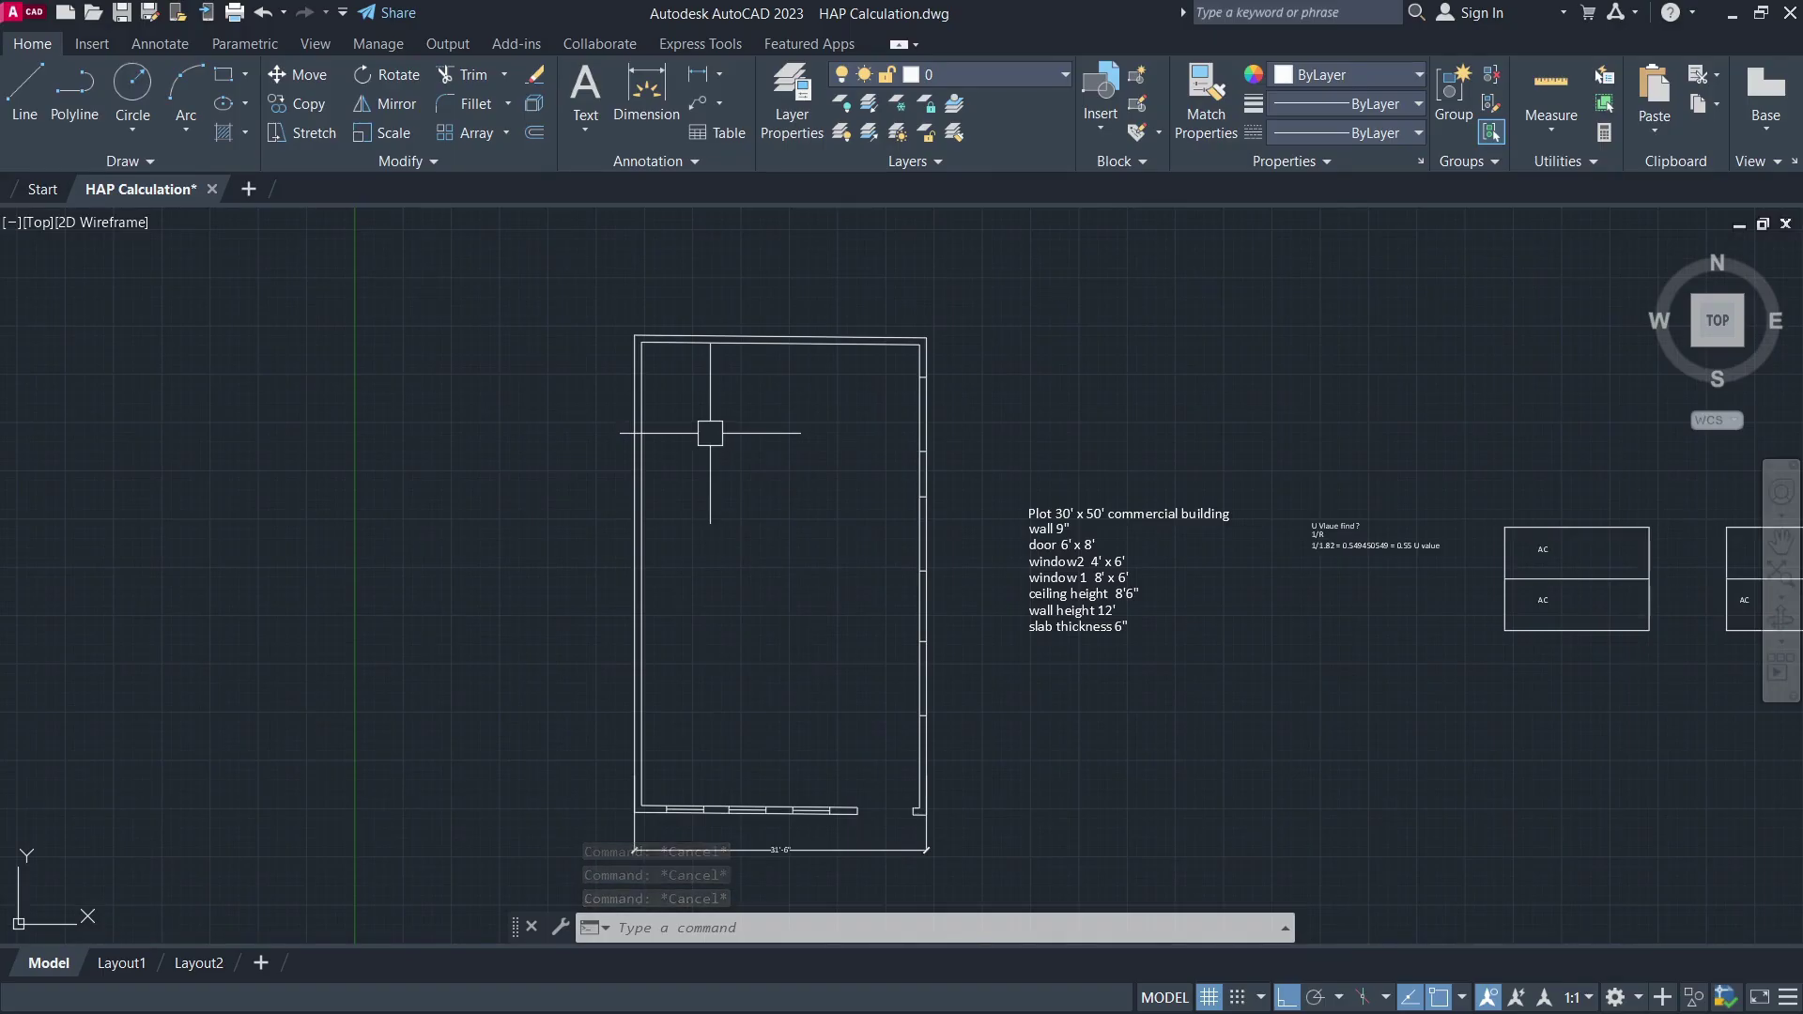
{"action": "left_click", "coordinate": [658, 361]}
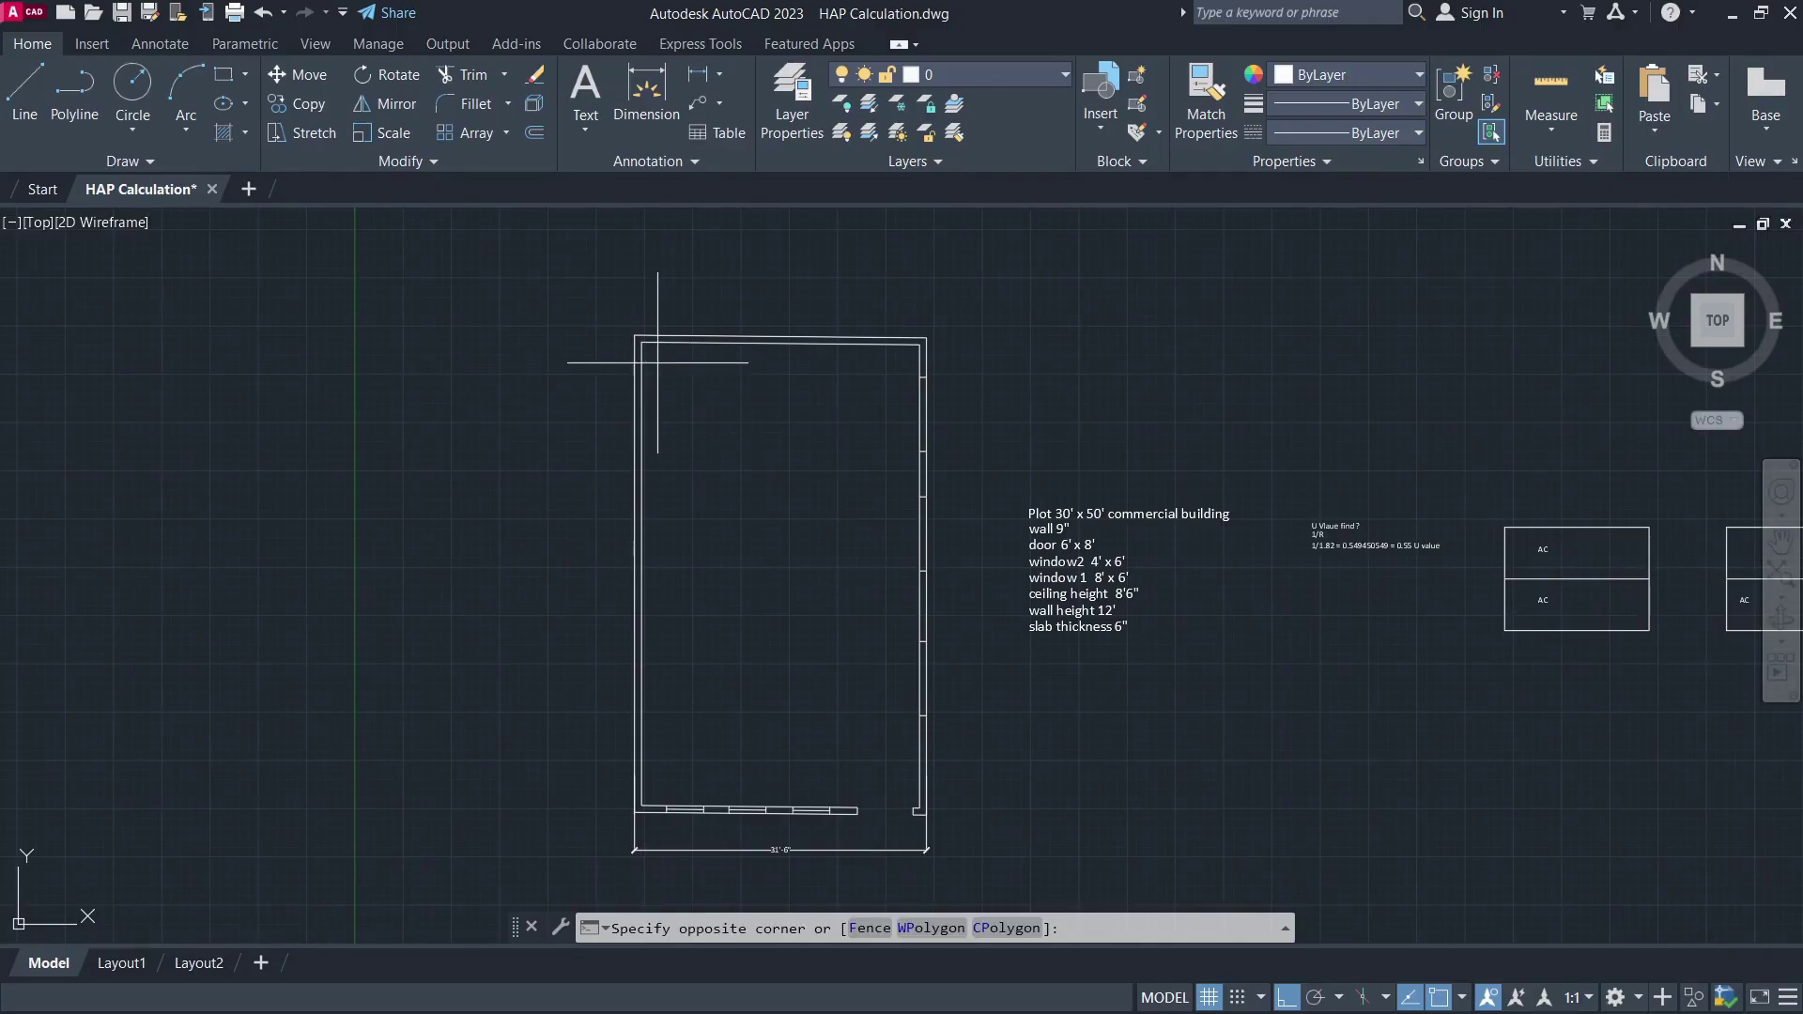
{"action": "left_click", "coordinate": [887, 512]}
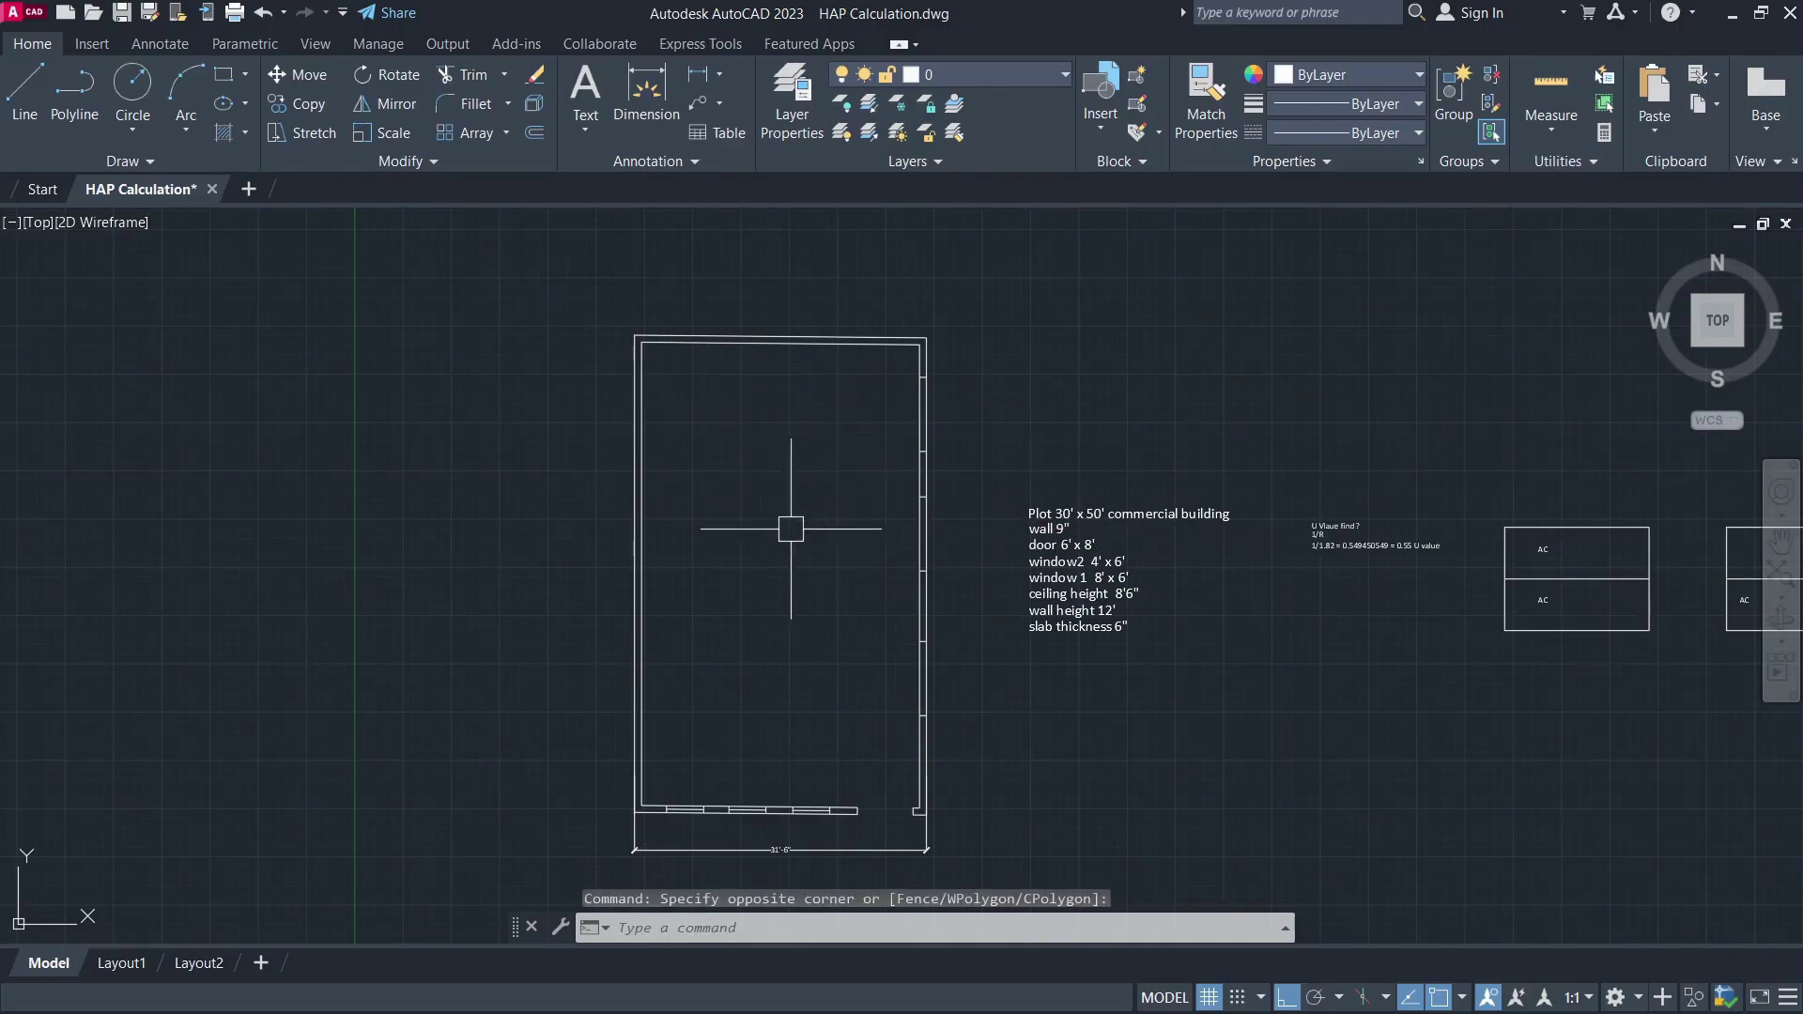
- Draw two connected lines from the left wall's midpoint across and up to the top wall, enclosing a larger upper-left room
{"action": "type", "text": "l"}
{"action": "key", "text": "Return"}
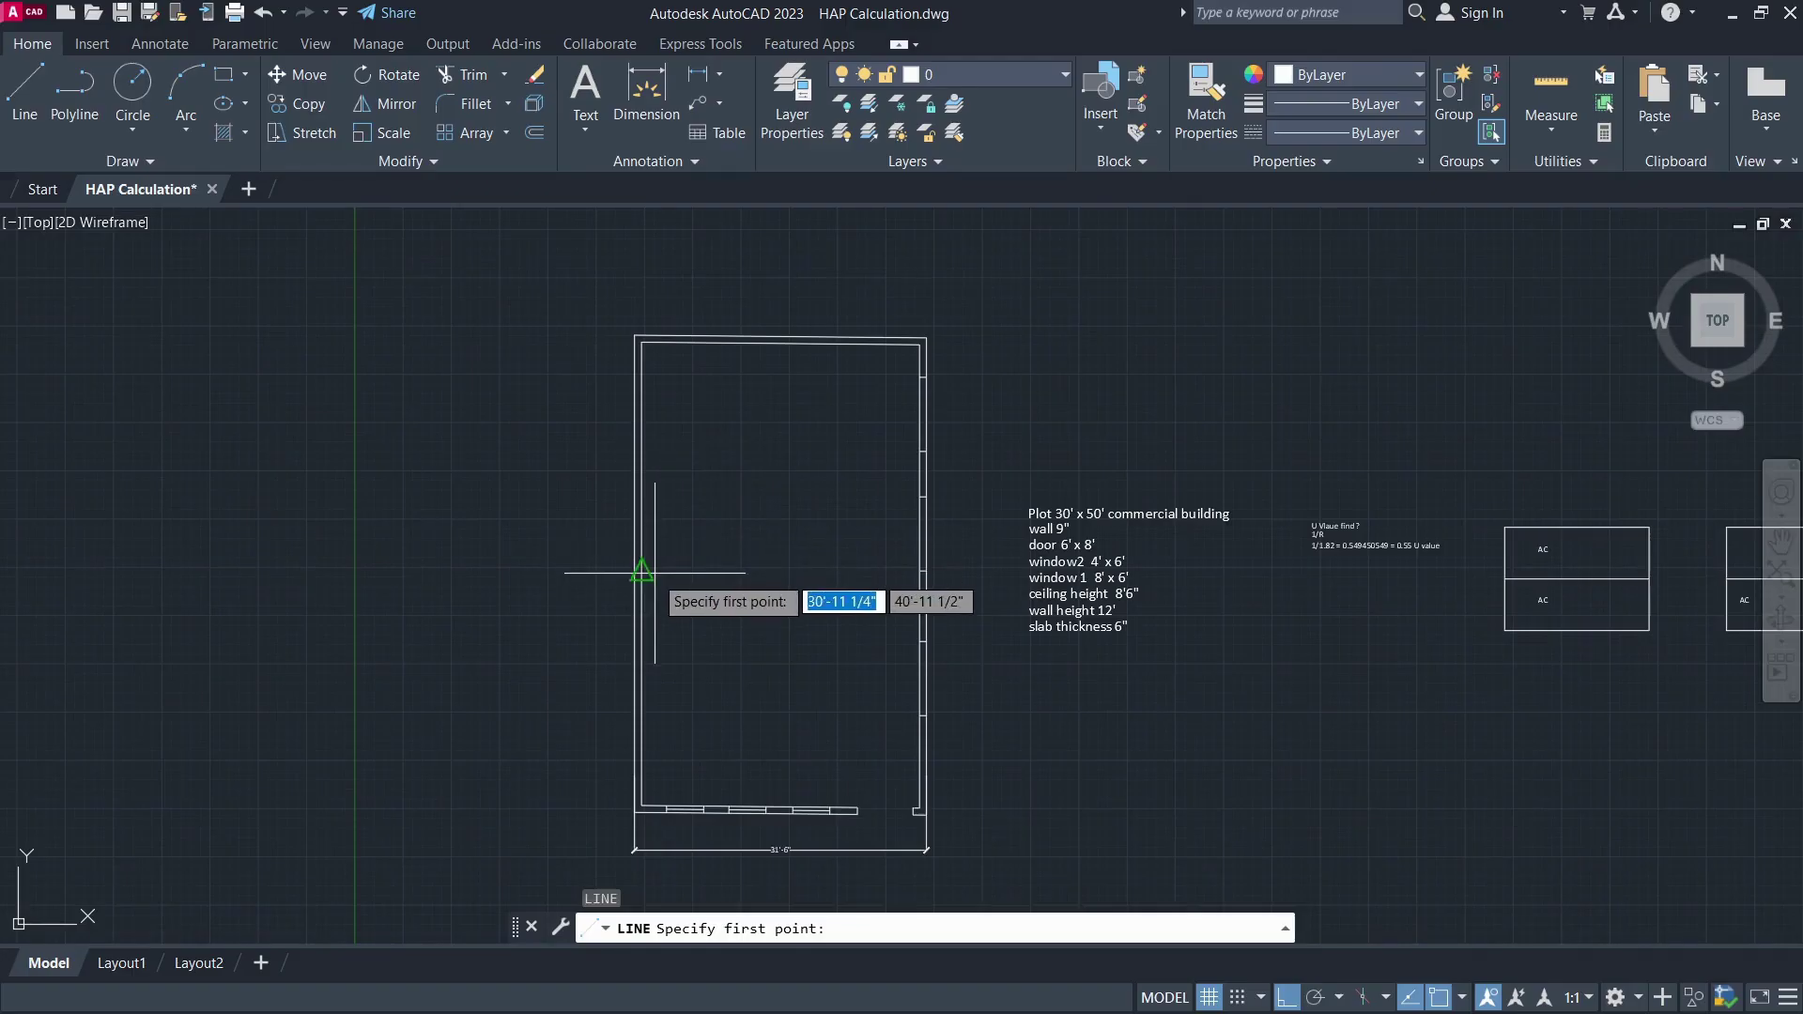
{"action": "left_click", "coordinate": [642, 572]}
{"action": "left_click", "coordinate": [854, 573]}
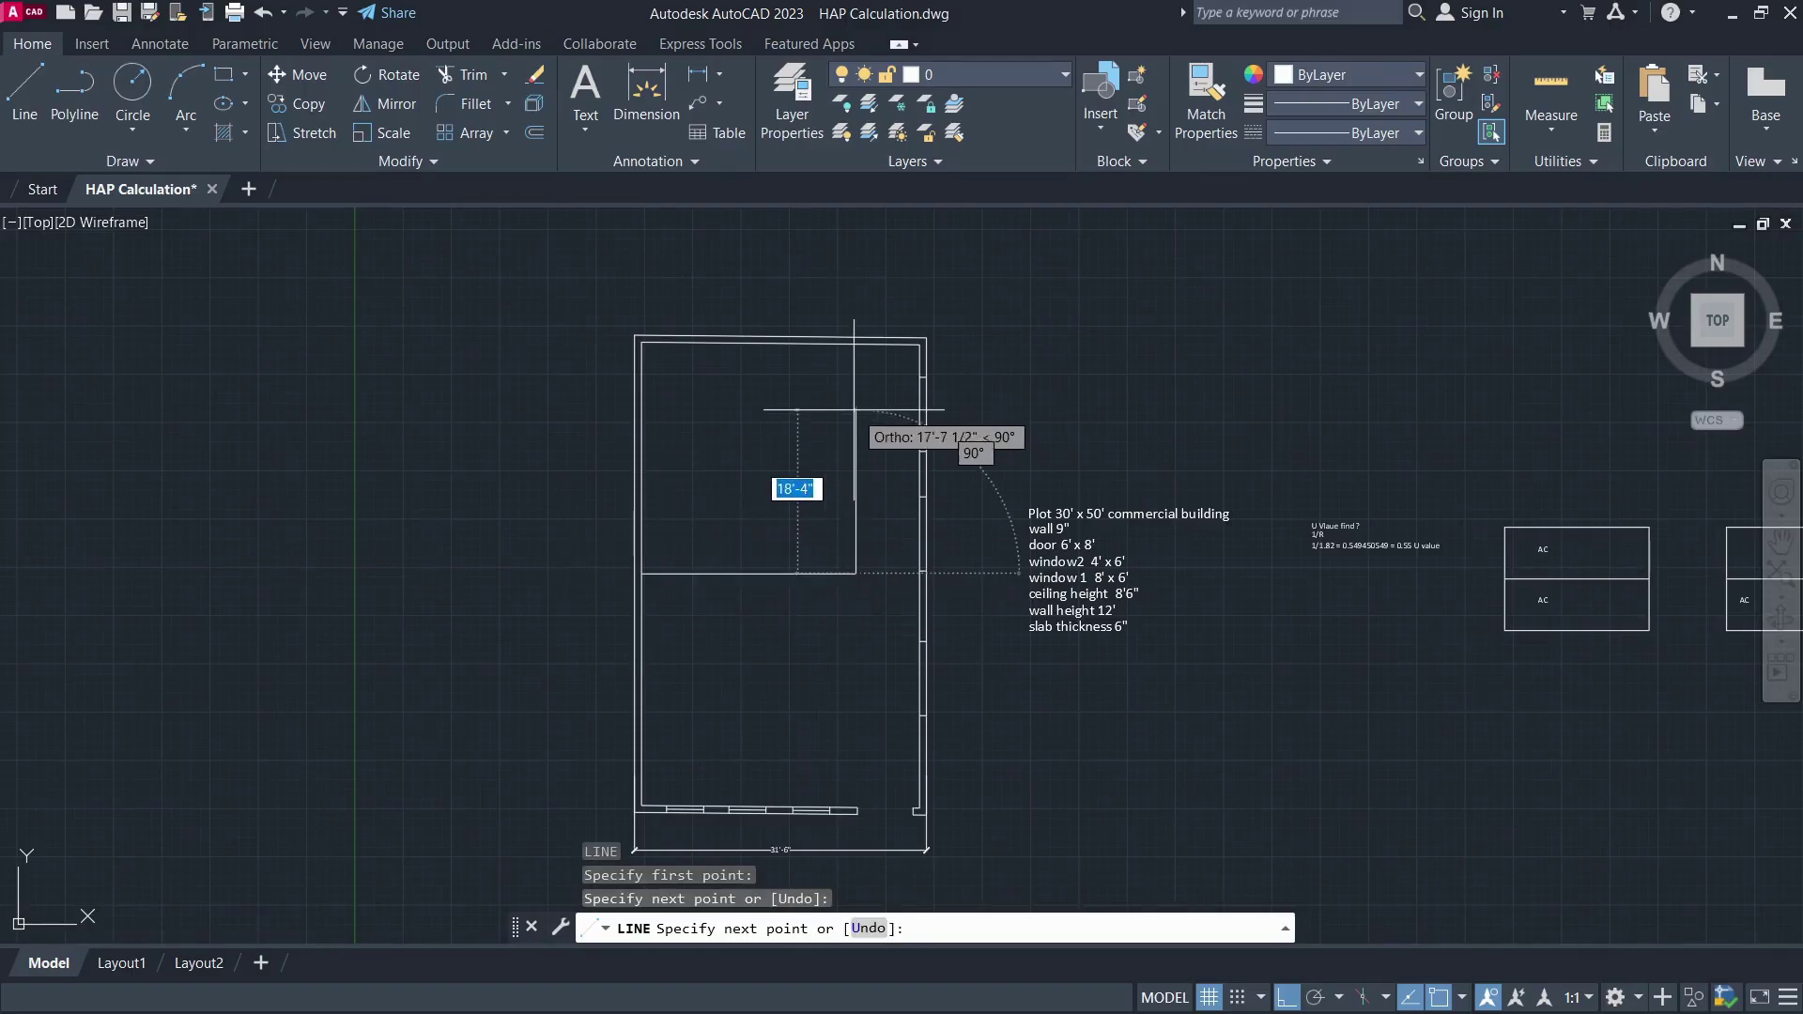
{"action": "left_click", "coordinate": [856, 345]}
{"action": "key", "text": "Escape"}
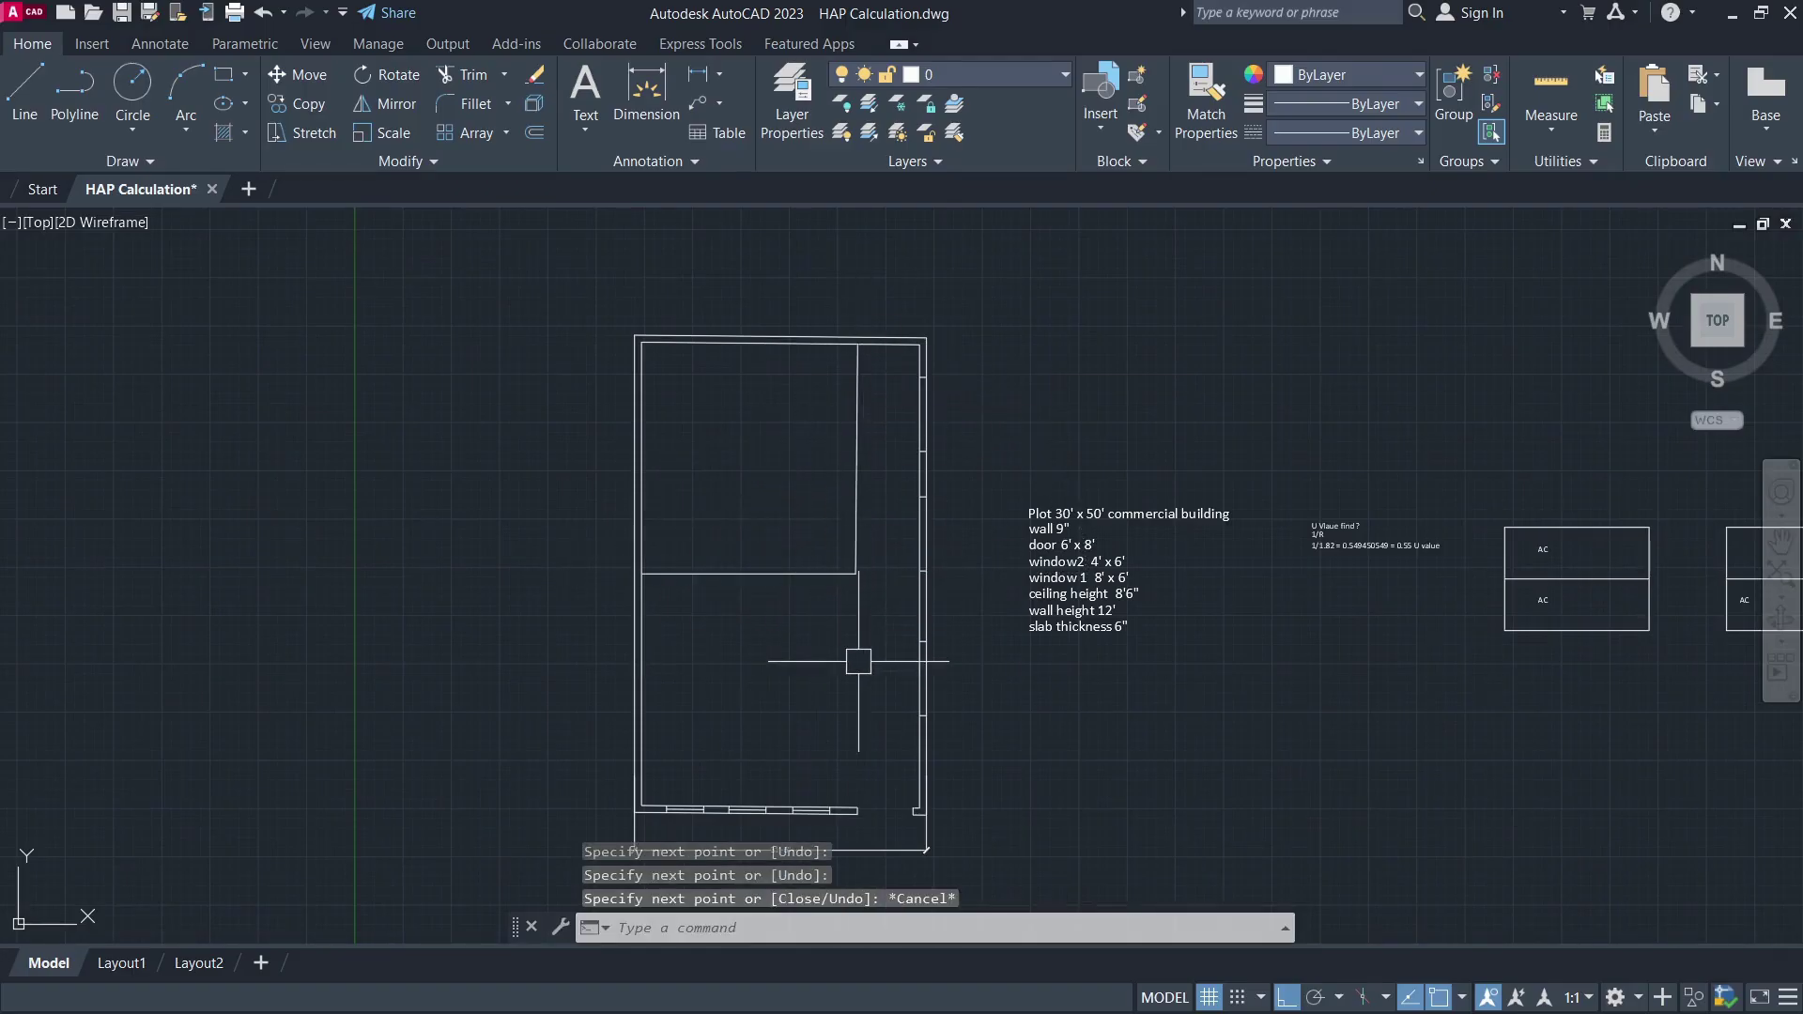
- Compare the enclosed upper room with the remaining lower area of the plan as two separate zones
{"action": "left_click", "coordinate": [677, 616]}
{"action": "left_click", "coordinate": [953, 855]}
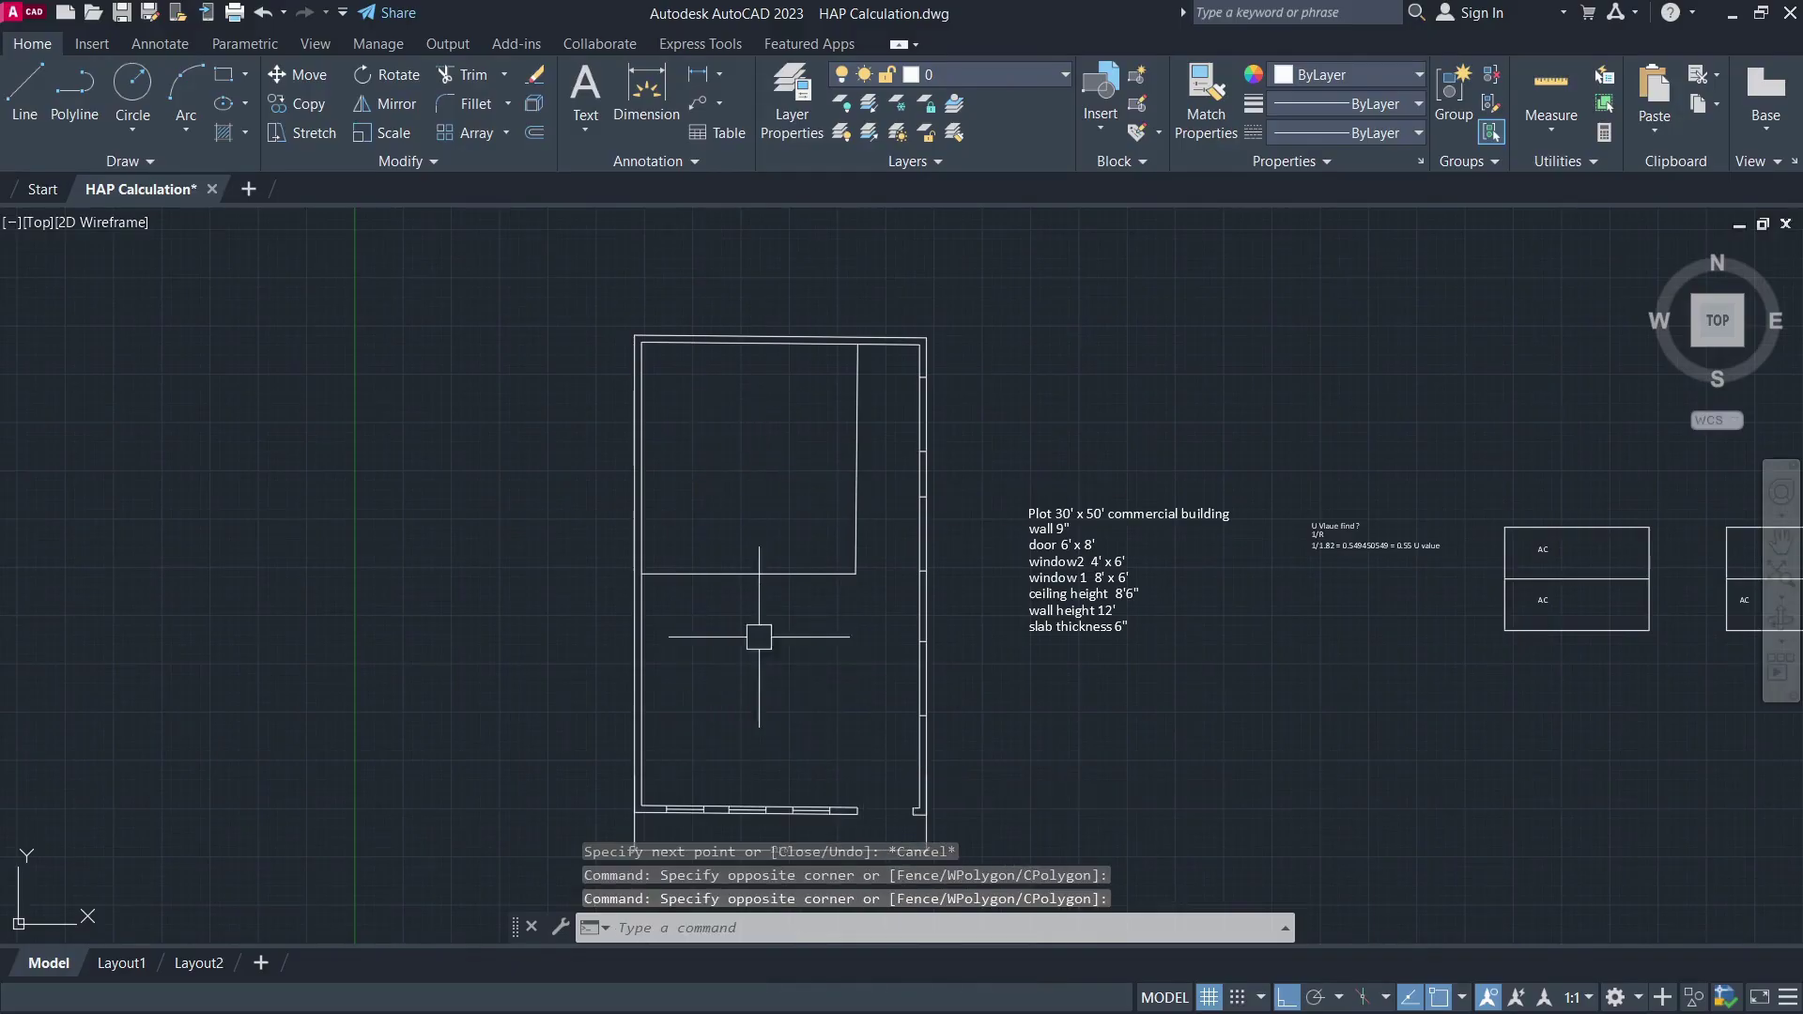
{"action": "left_click", "coordinate": [674, 367]}
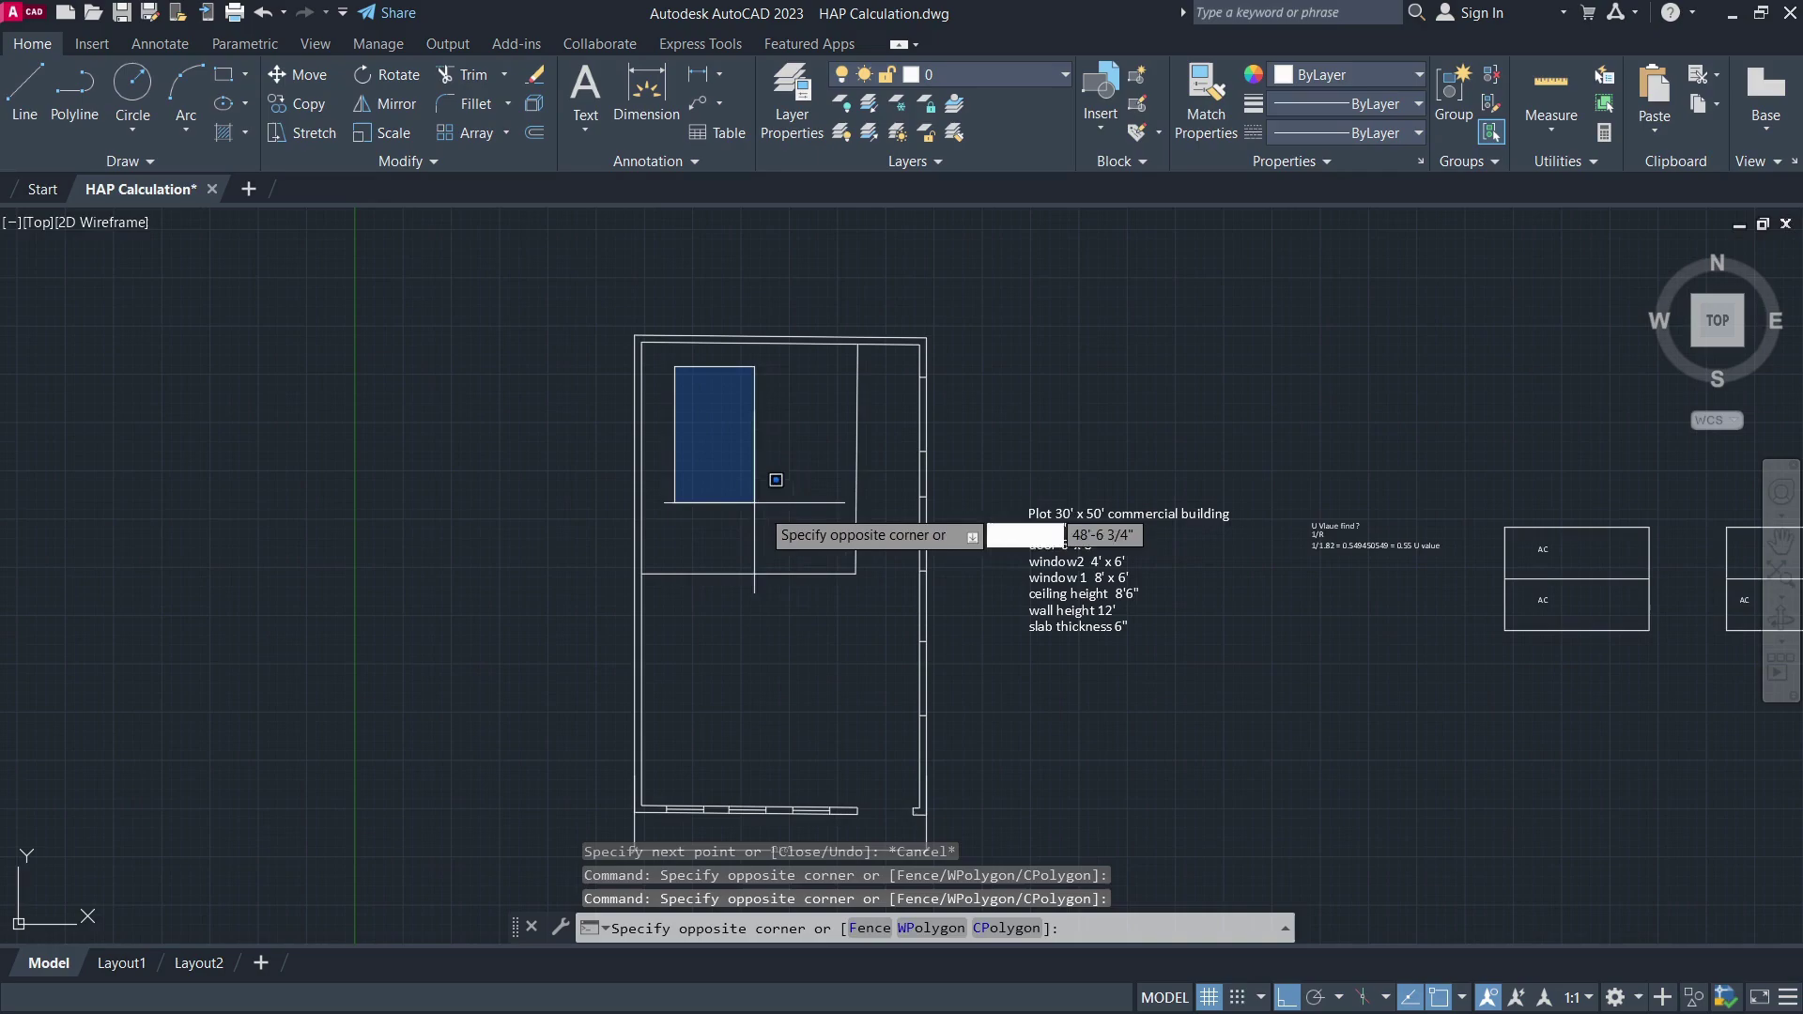
{"action": "key", "text": "Escape"}
{"action": "key", "text": "Escape"}
{"action": "key", "text": "Escape"}
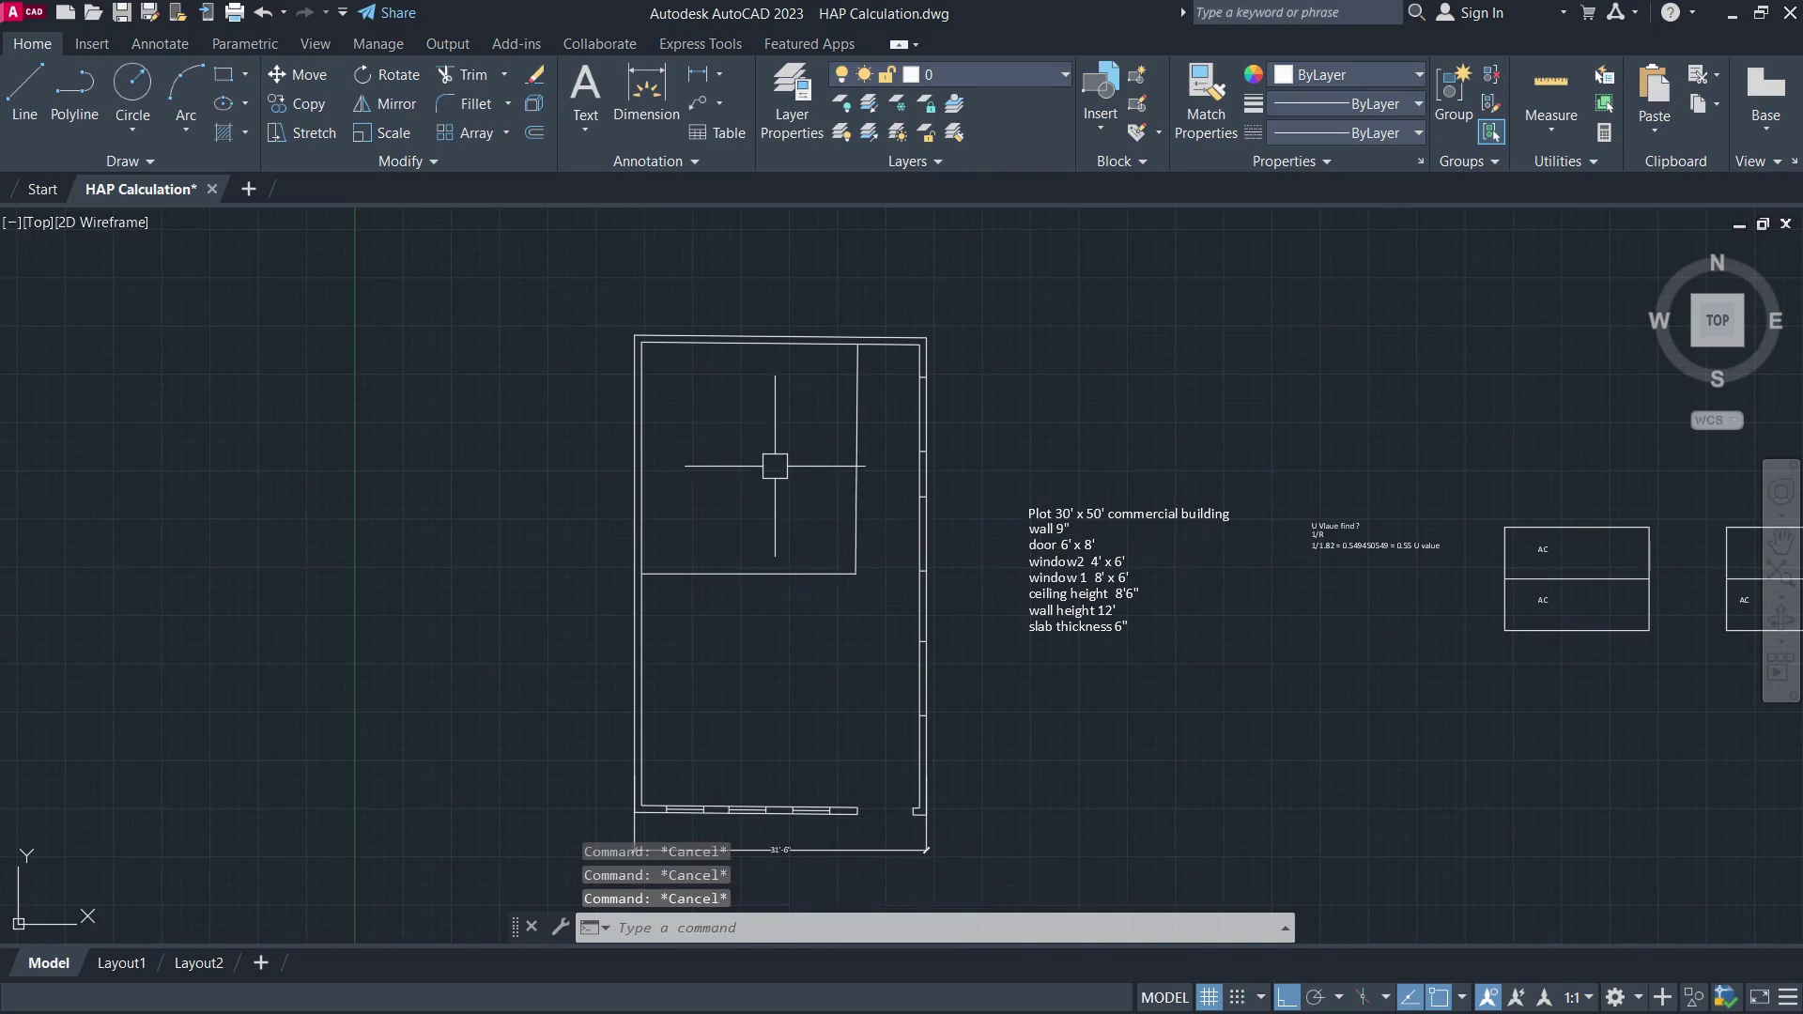
{"action": "left_click", "coordinate": [674, 376]}
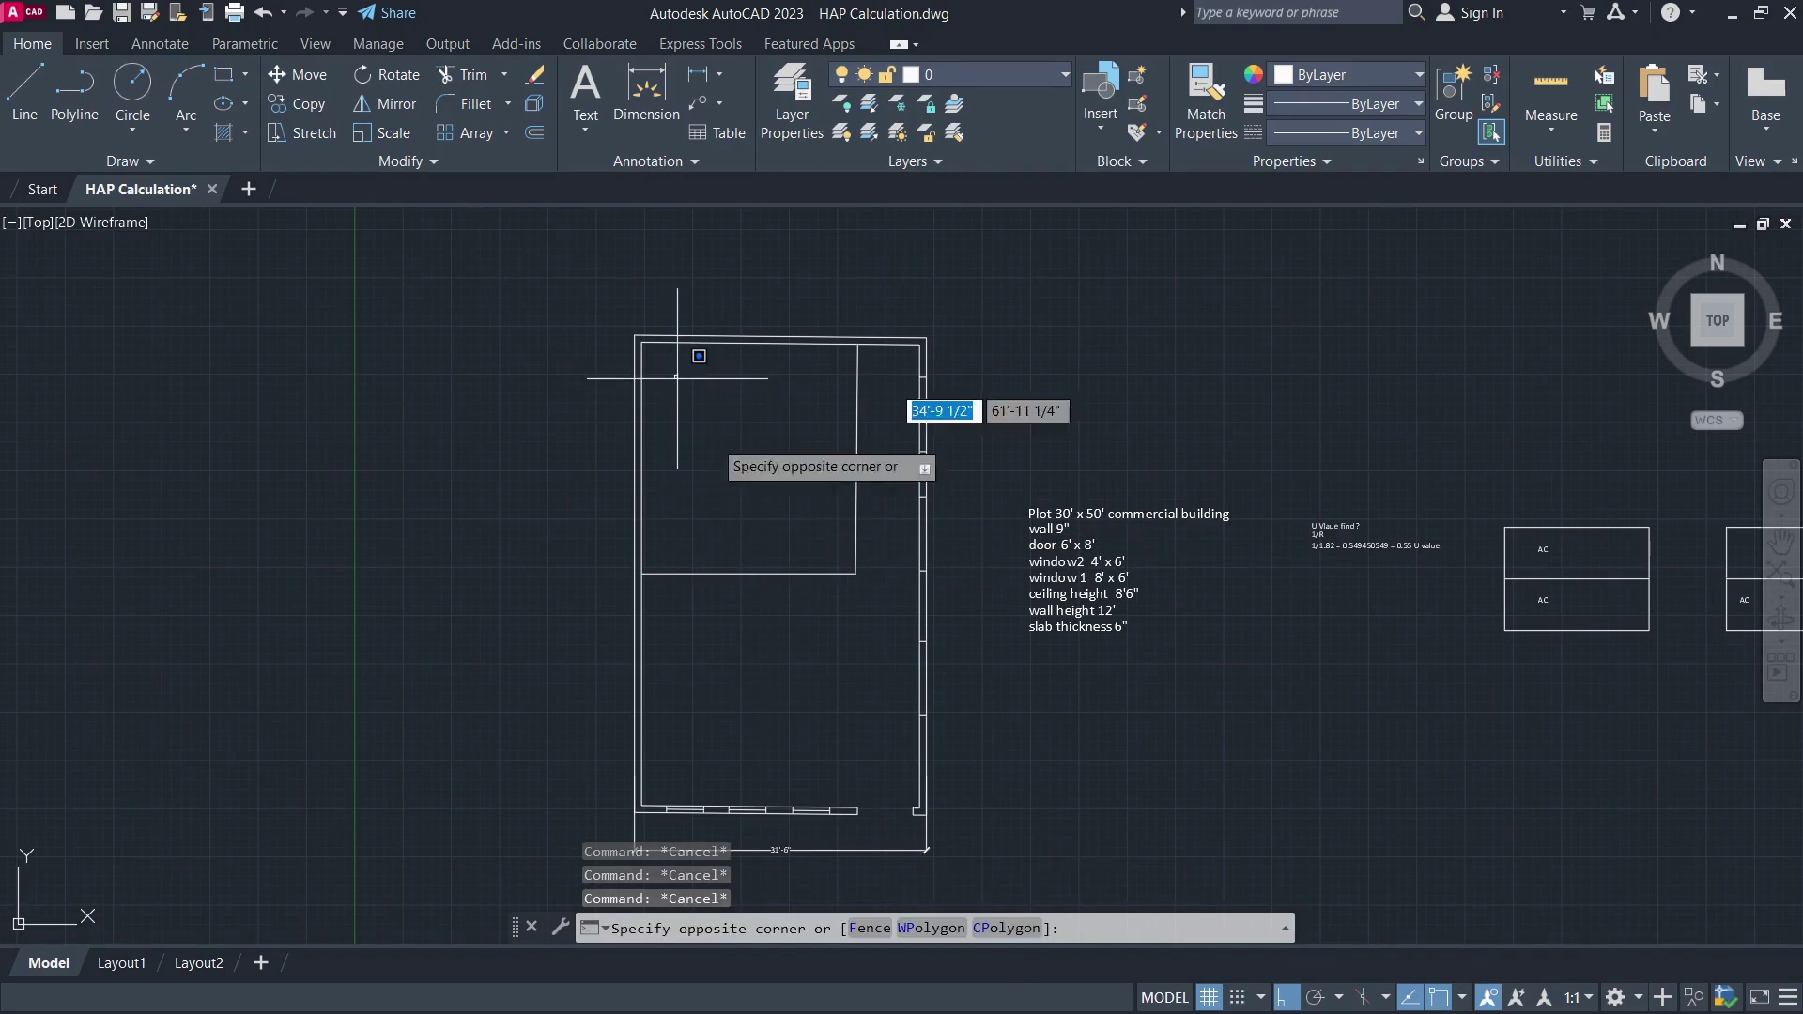
{"action": "left_click", "coordinate": [829, 549]}
{"action": "left_click", "coordinate": [875, 618]}
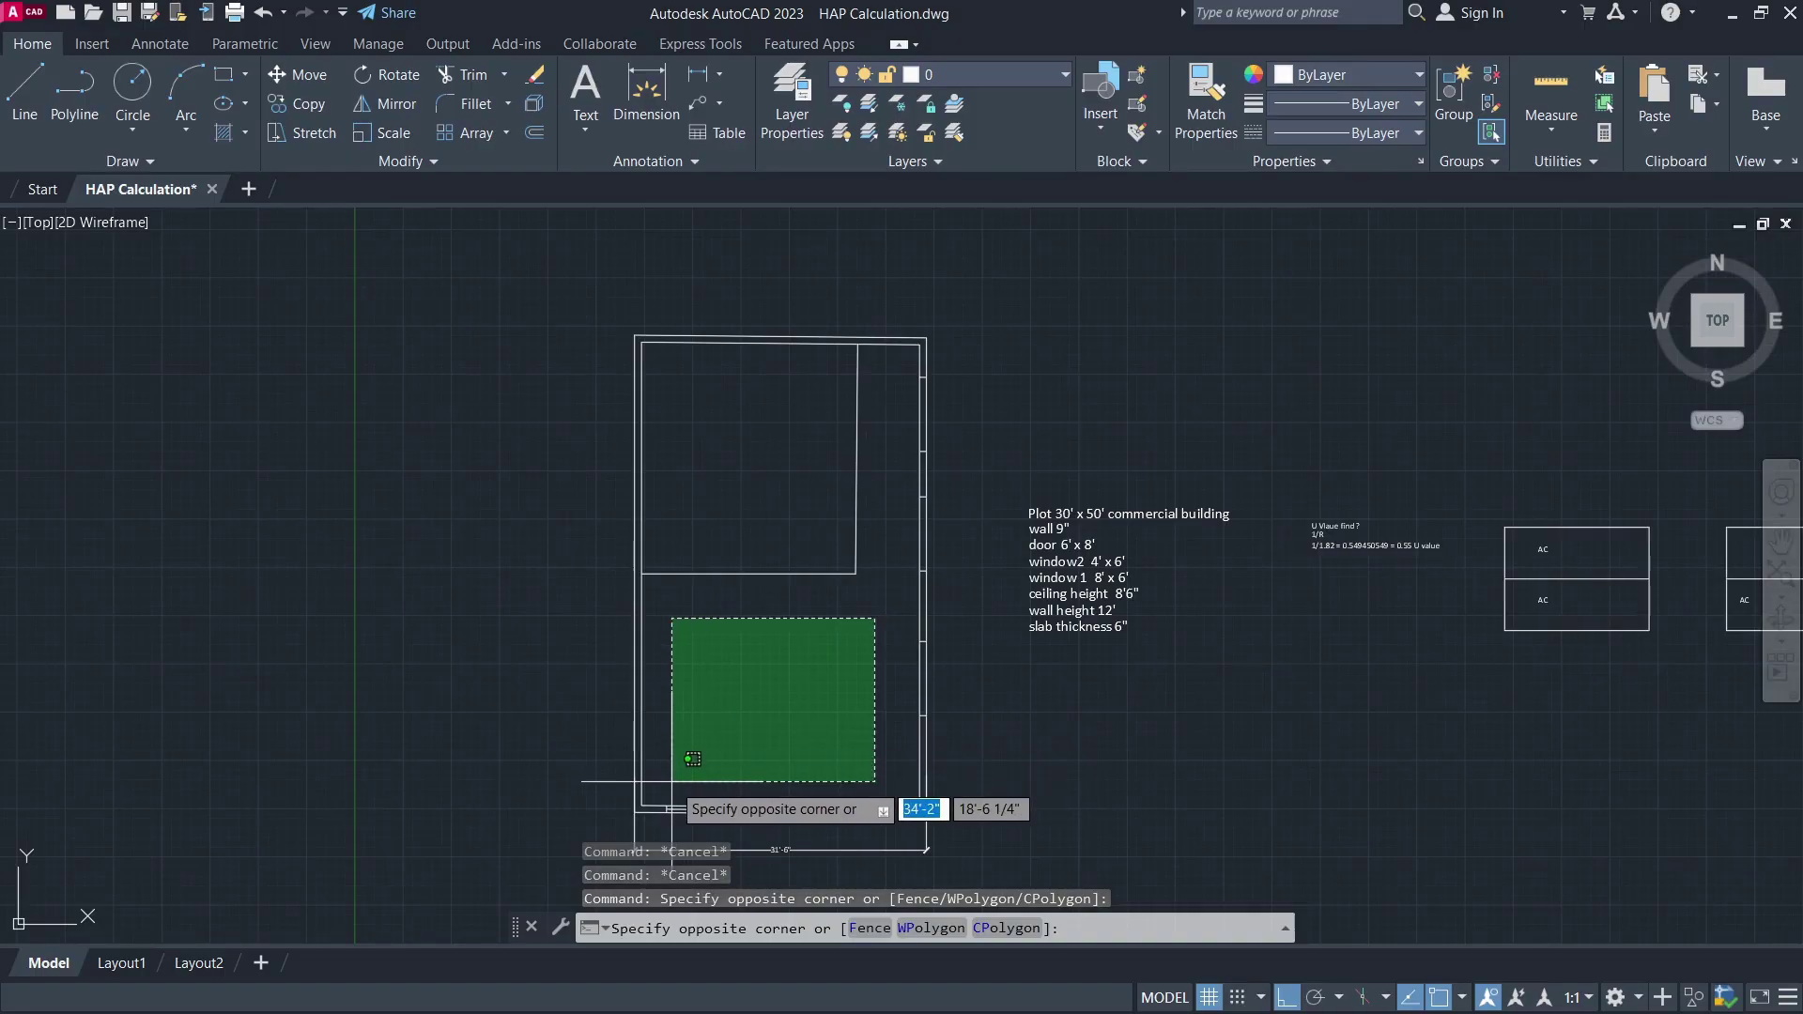
{"action": "left_click", "coordinate": [692, 759]}
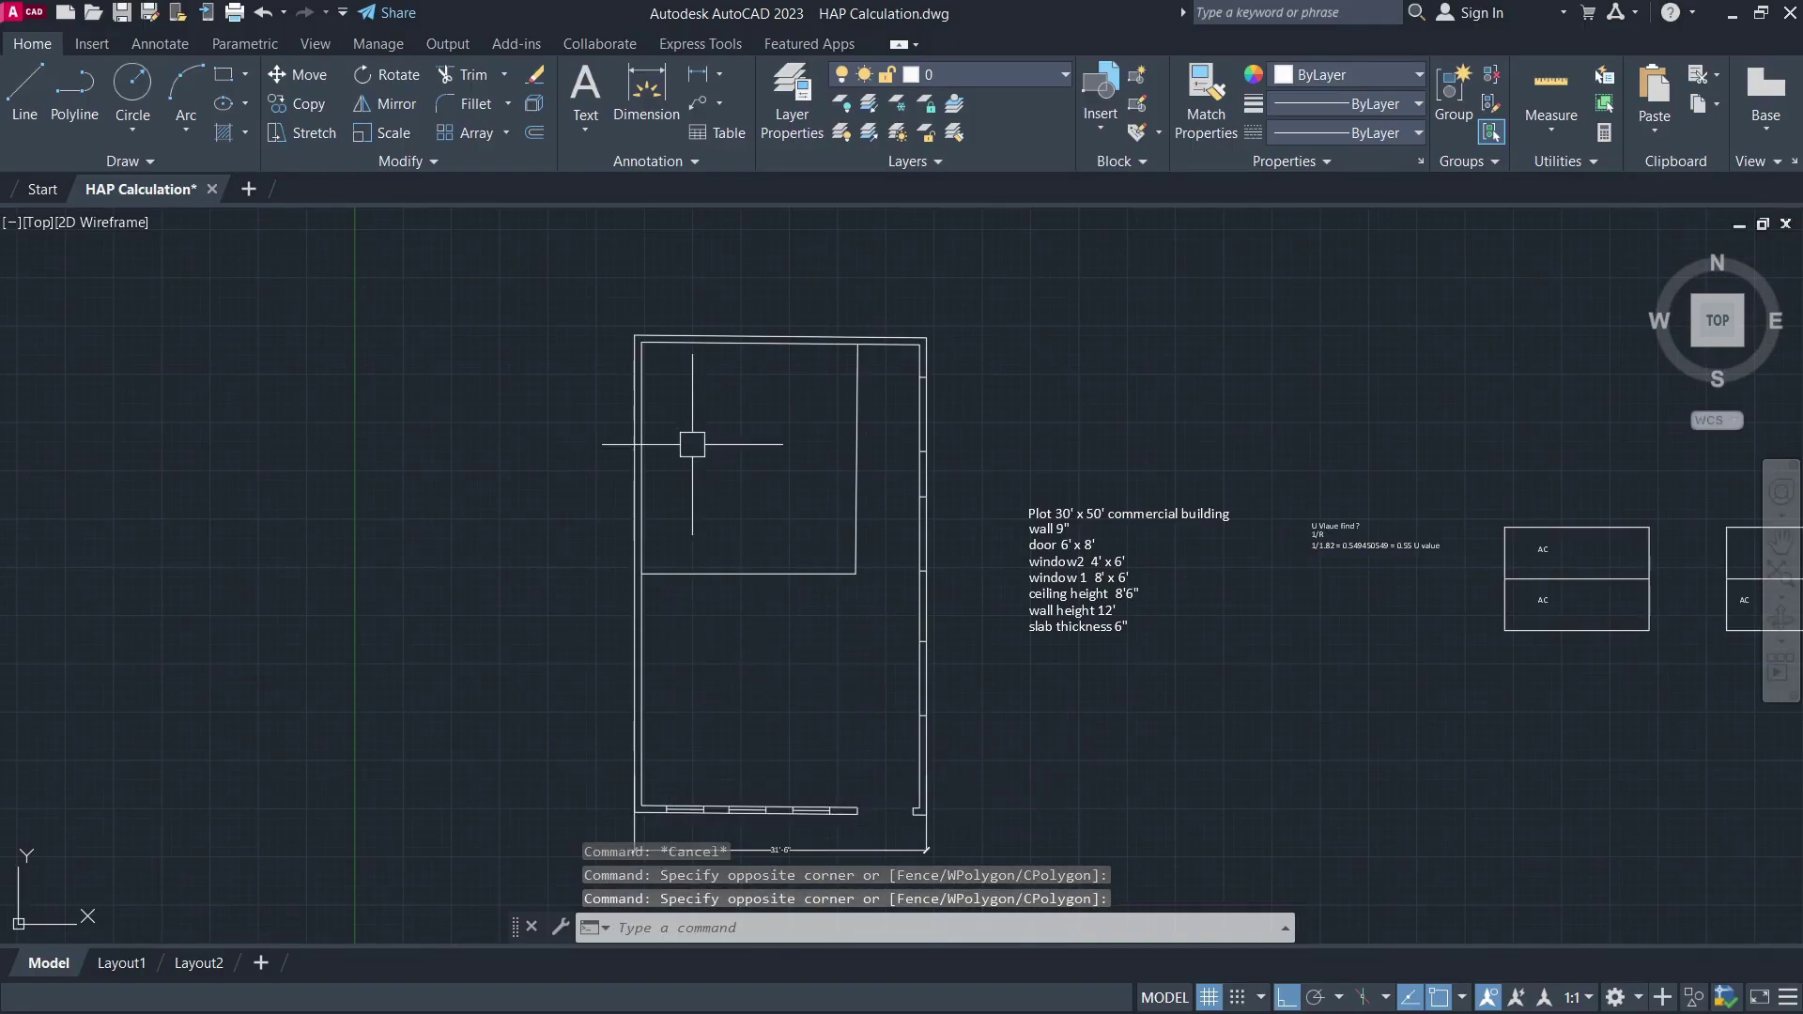
- Examine the upper-left room and the open area below it individually, clear the selection windows, and return to HAP
{"action": "left_click", "coordinate": [662, 363]}
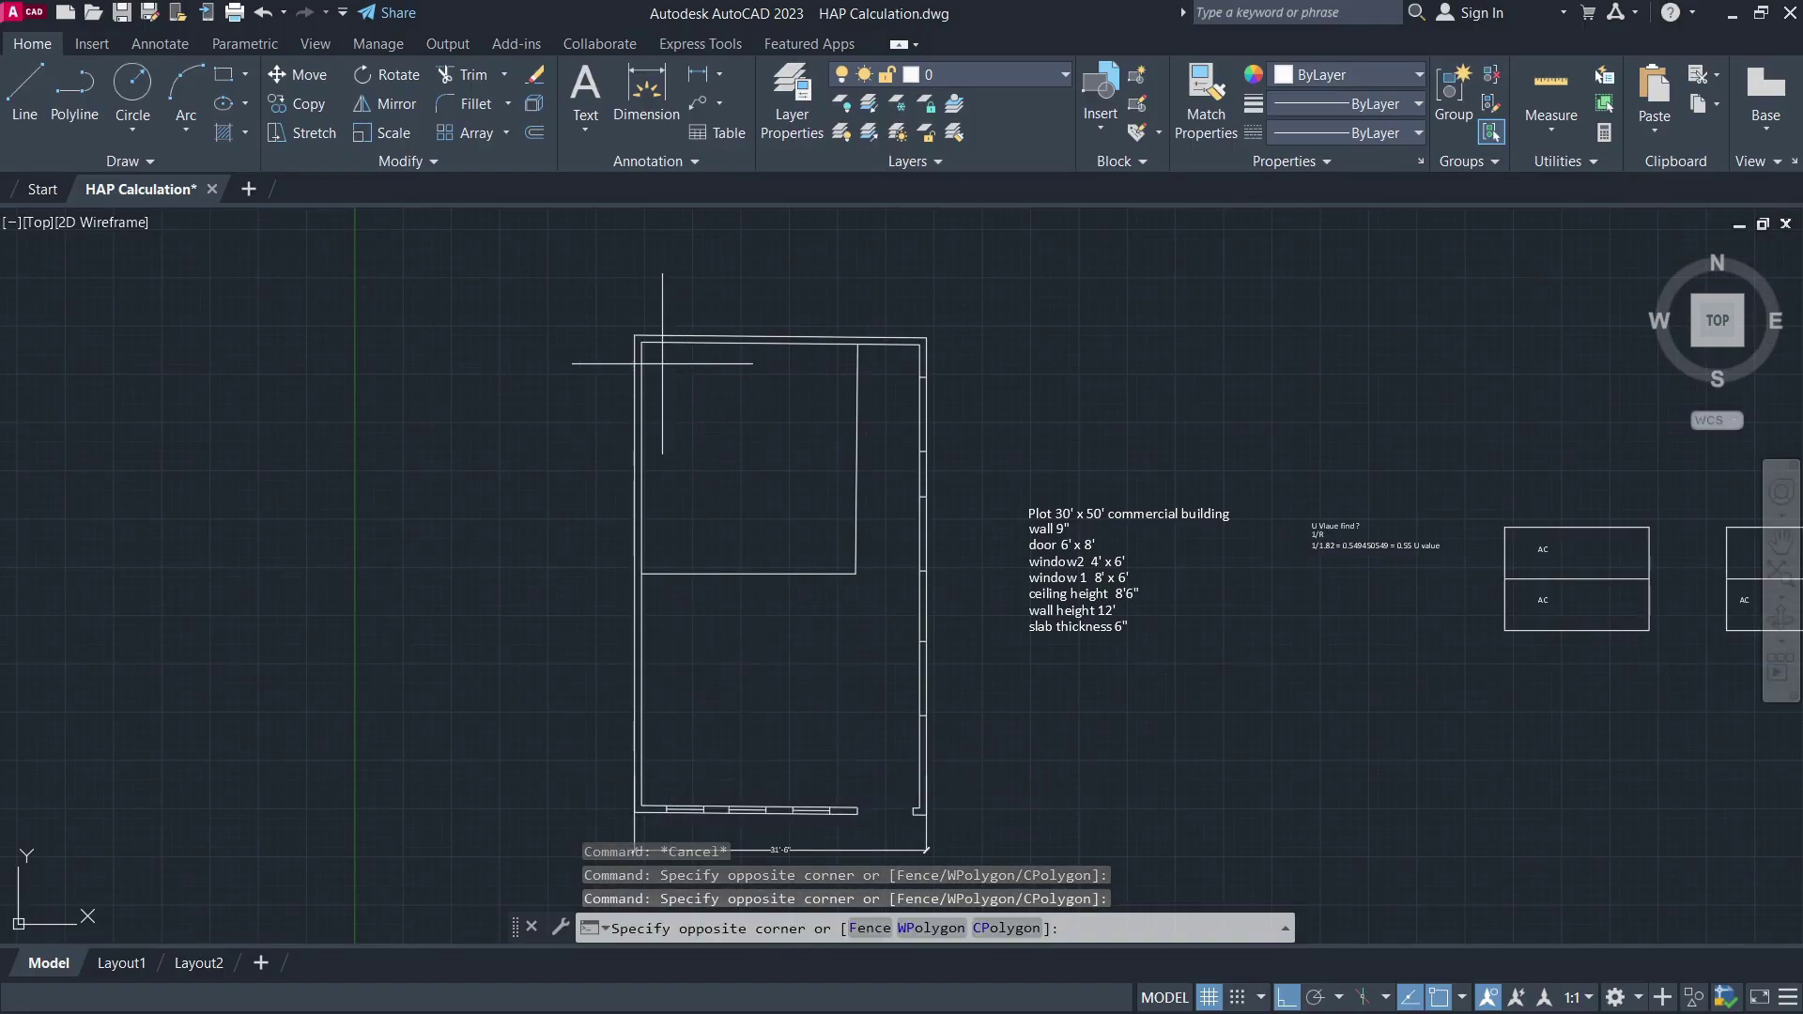
{"action": "left_click", "coordinate": [856, 533]}
{"action": "left_click", "coordinate": [687, 622]}
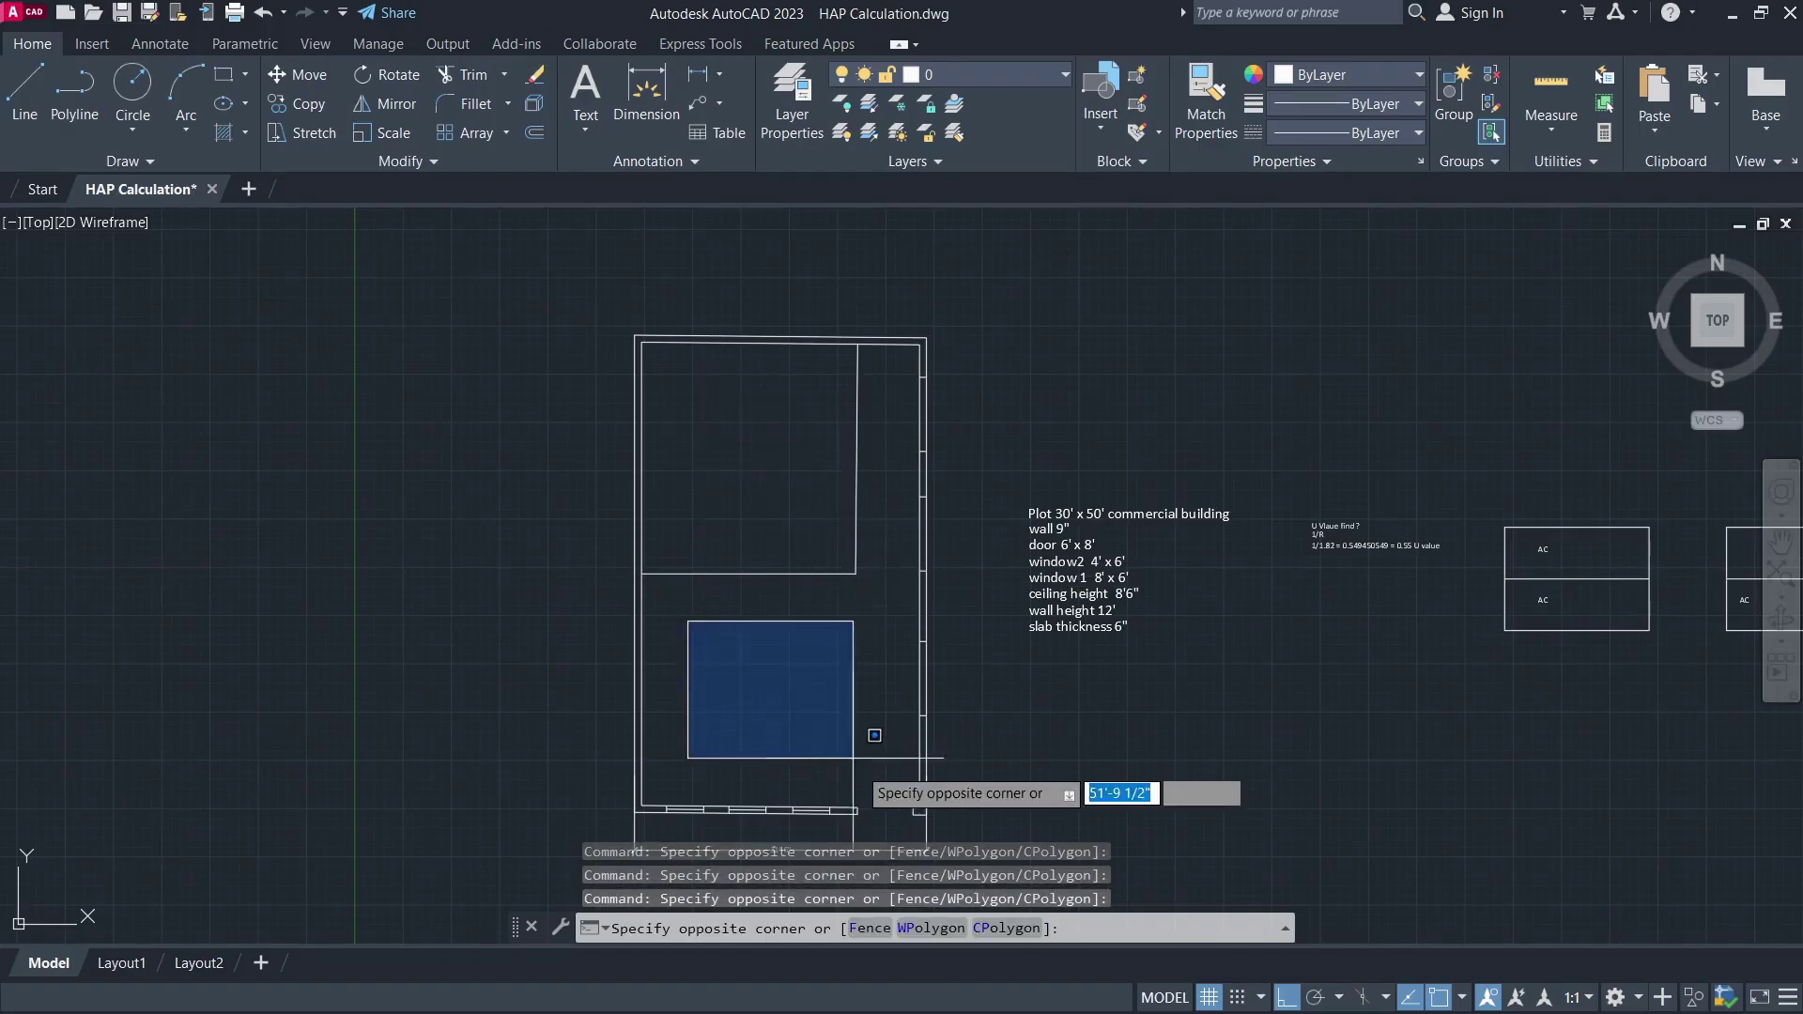
{"action": "key", "text": "Escape"}
{"action": "key", "text": "Escape"}
{"action": "key", "text": "Escape"}
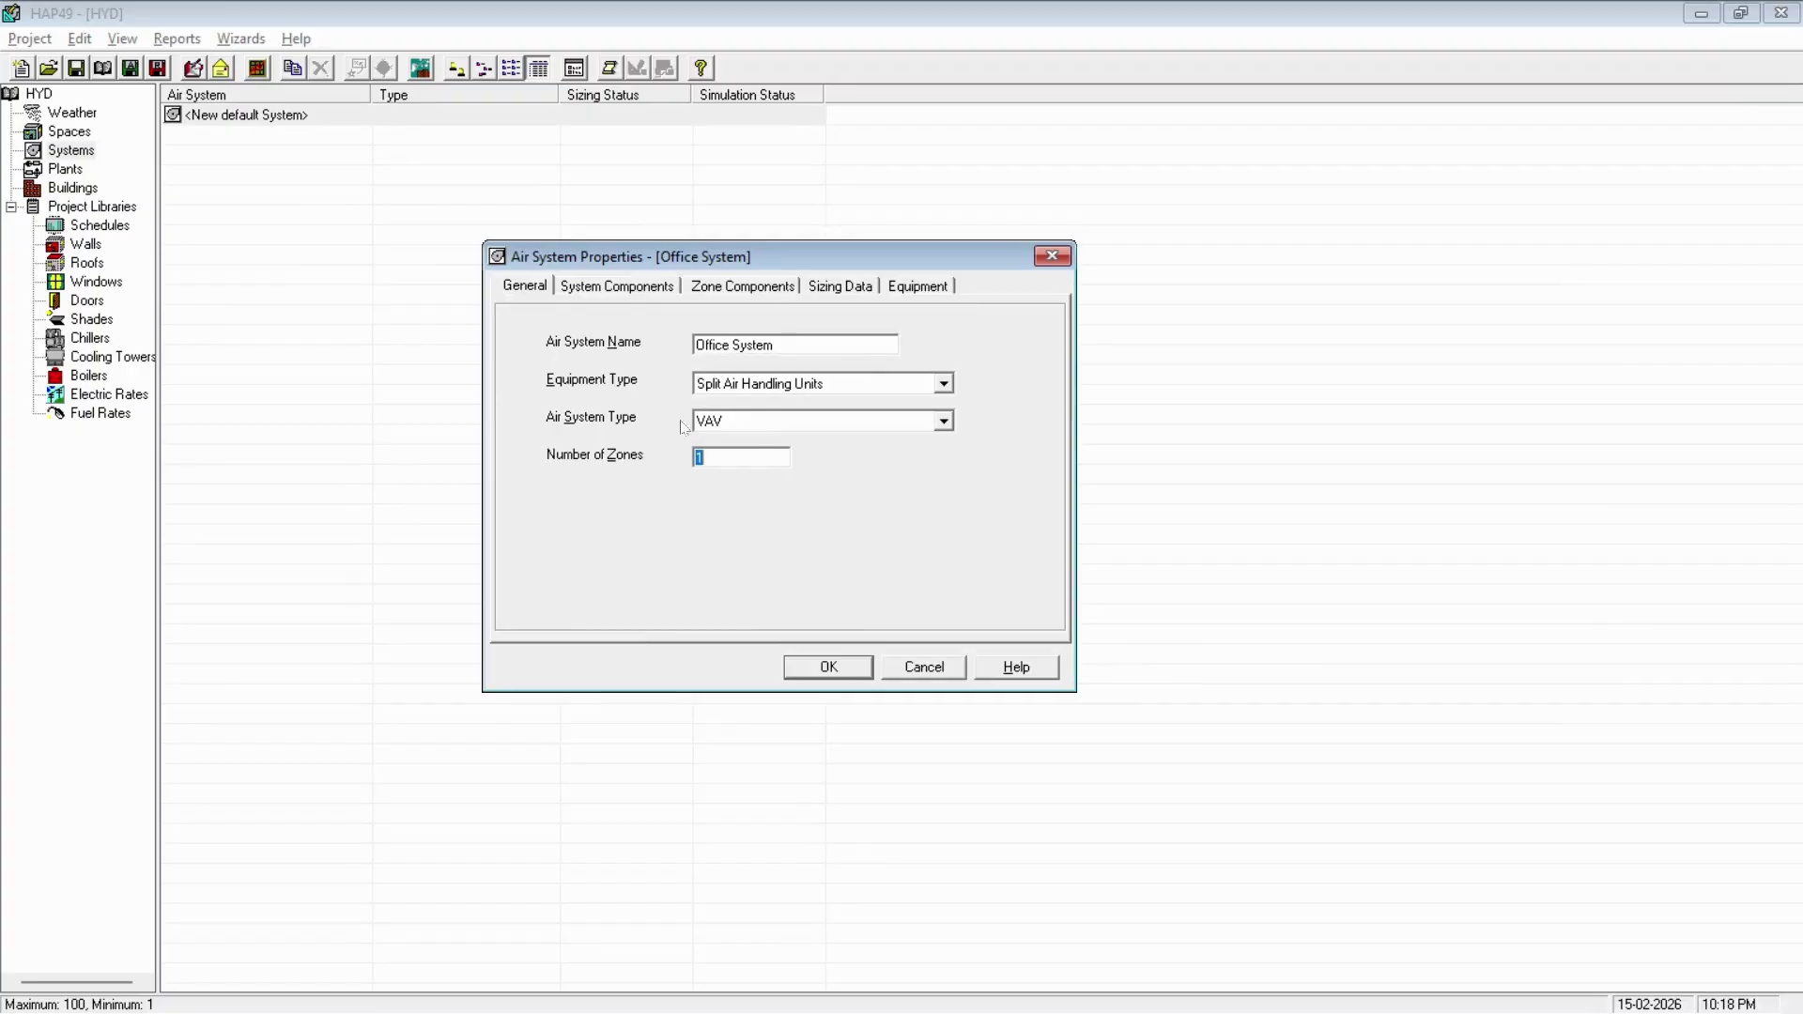
- Assign the Office space to Zone 1 in the Office System's zone components
{"action": "left_click", "coordinate": [637, 286]}
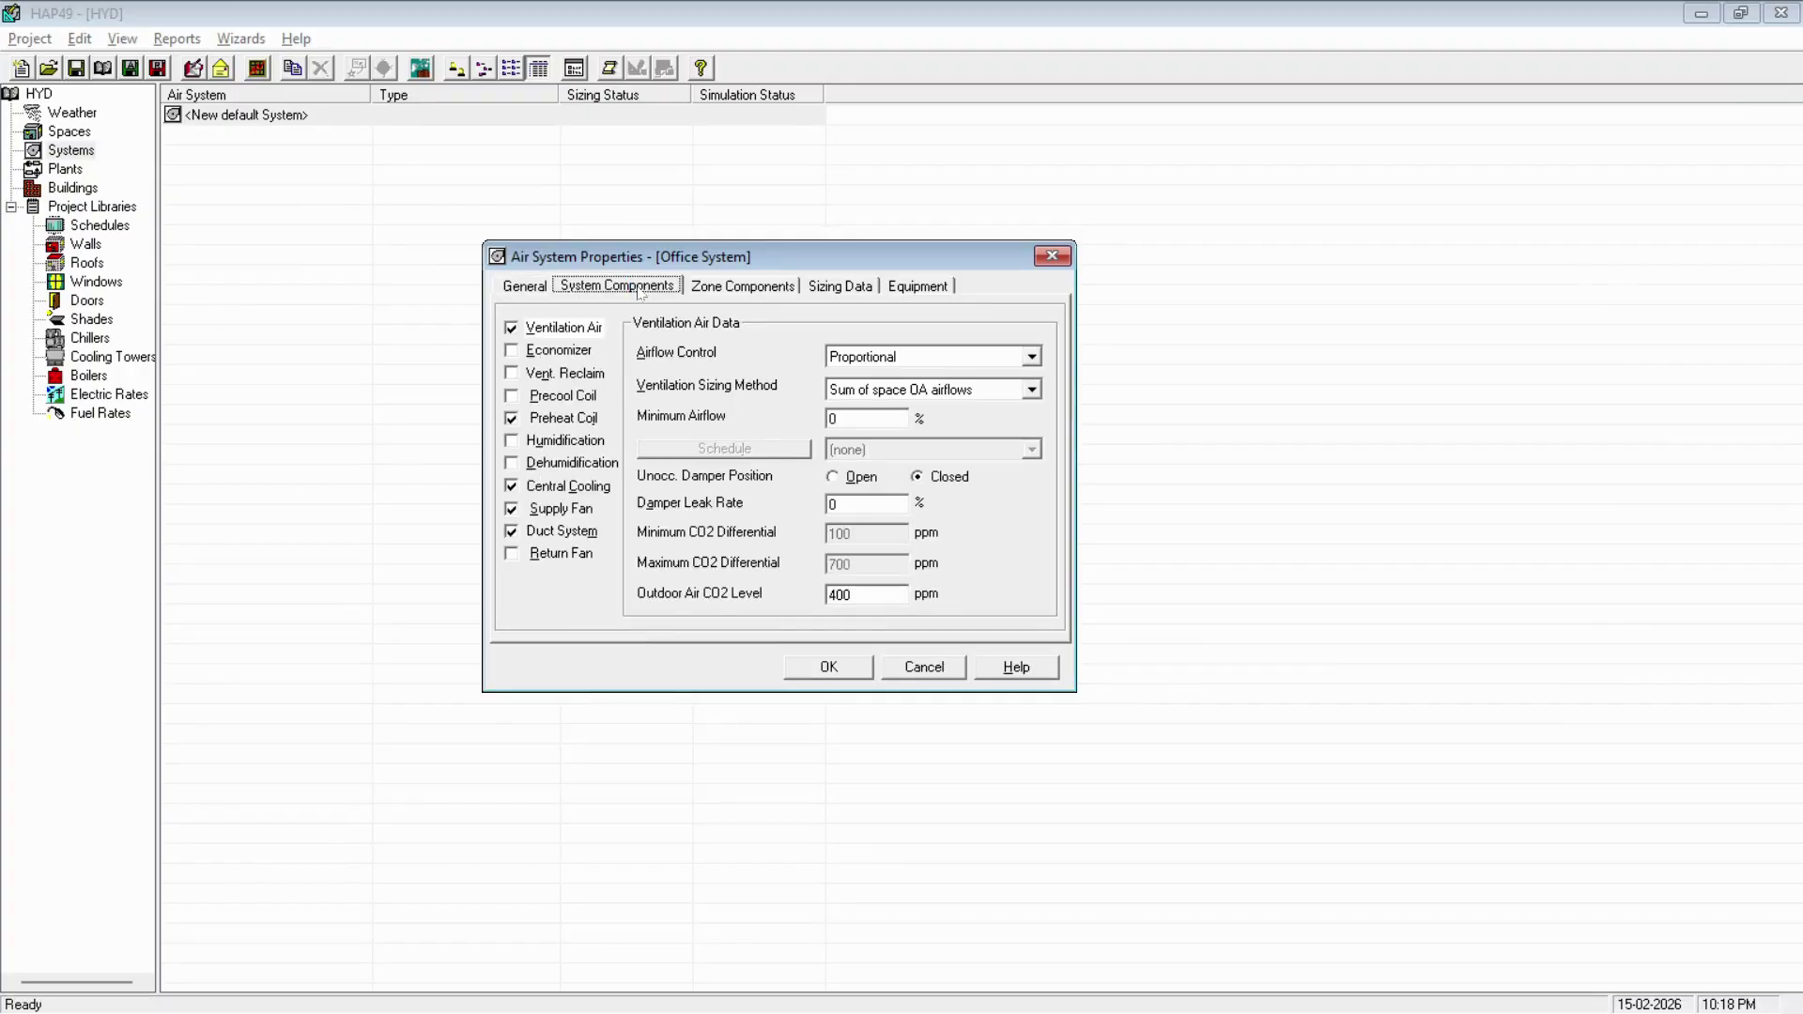
{"action": "left_click", "coordinate": [776, 287]}
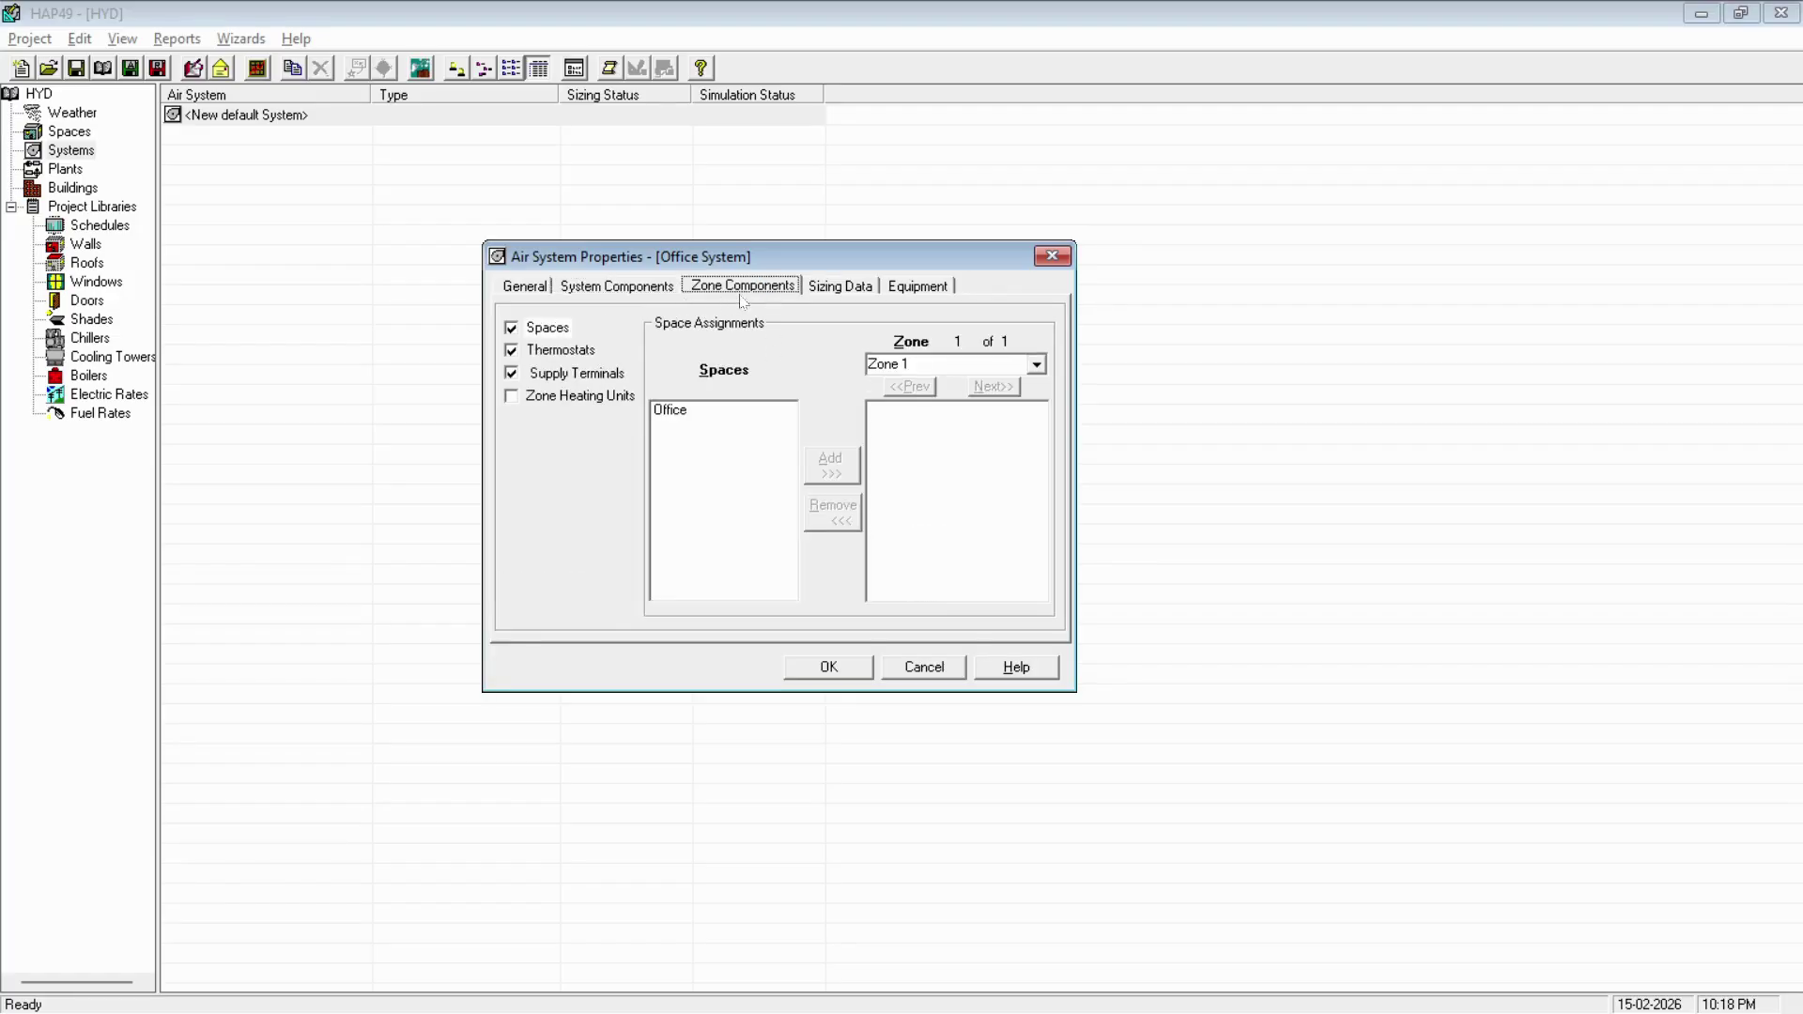
{"action": "left_click", "coordinate": [686, 410]}
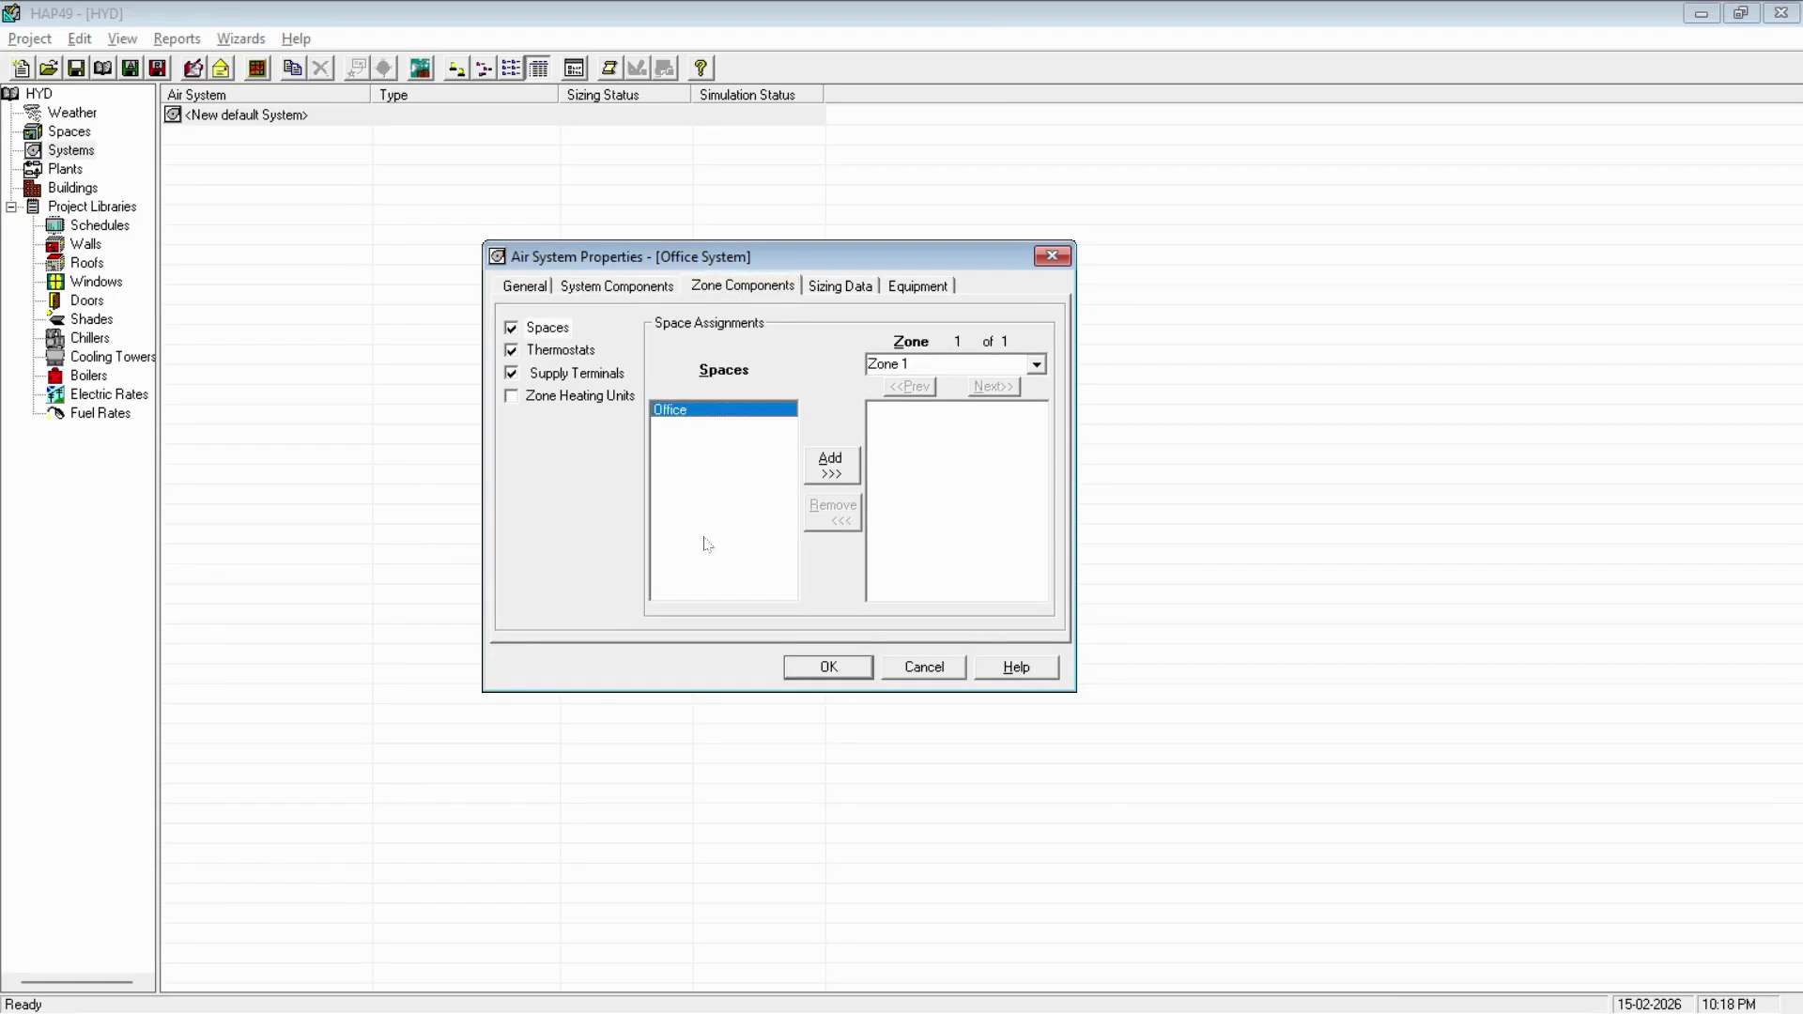
{"action": "left_click", "coordinate": [827, 475]}
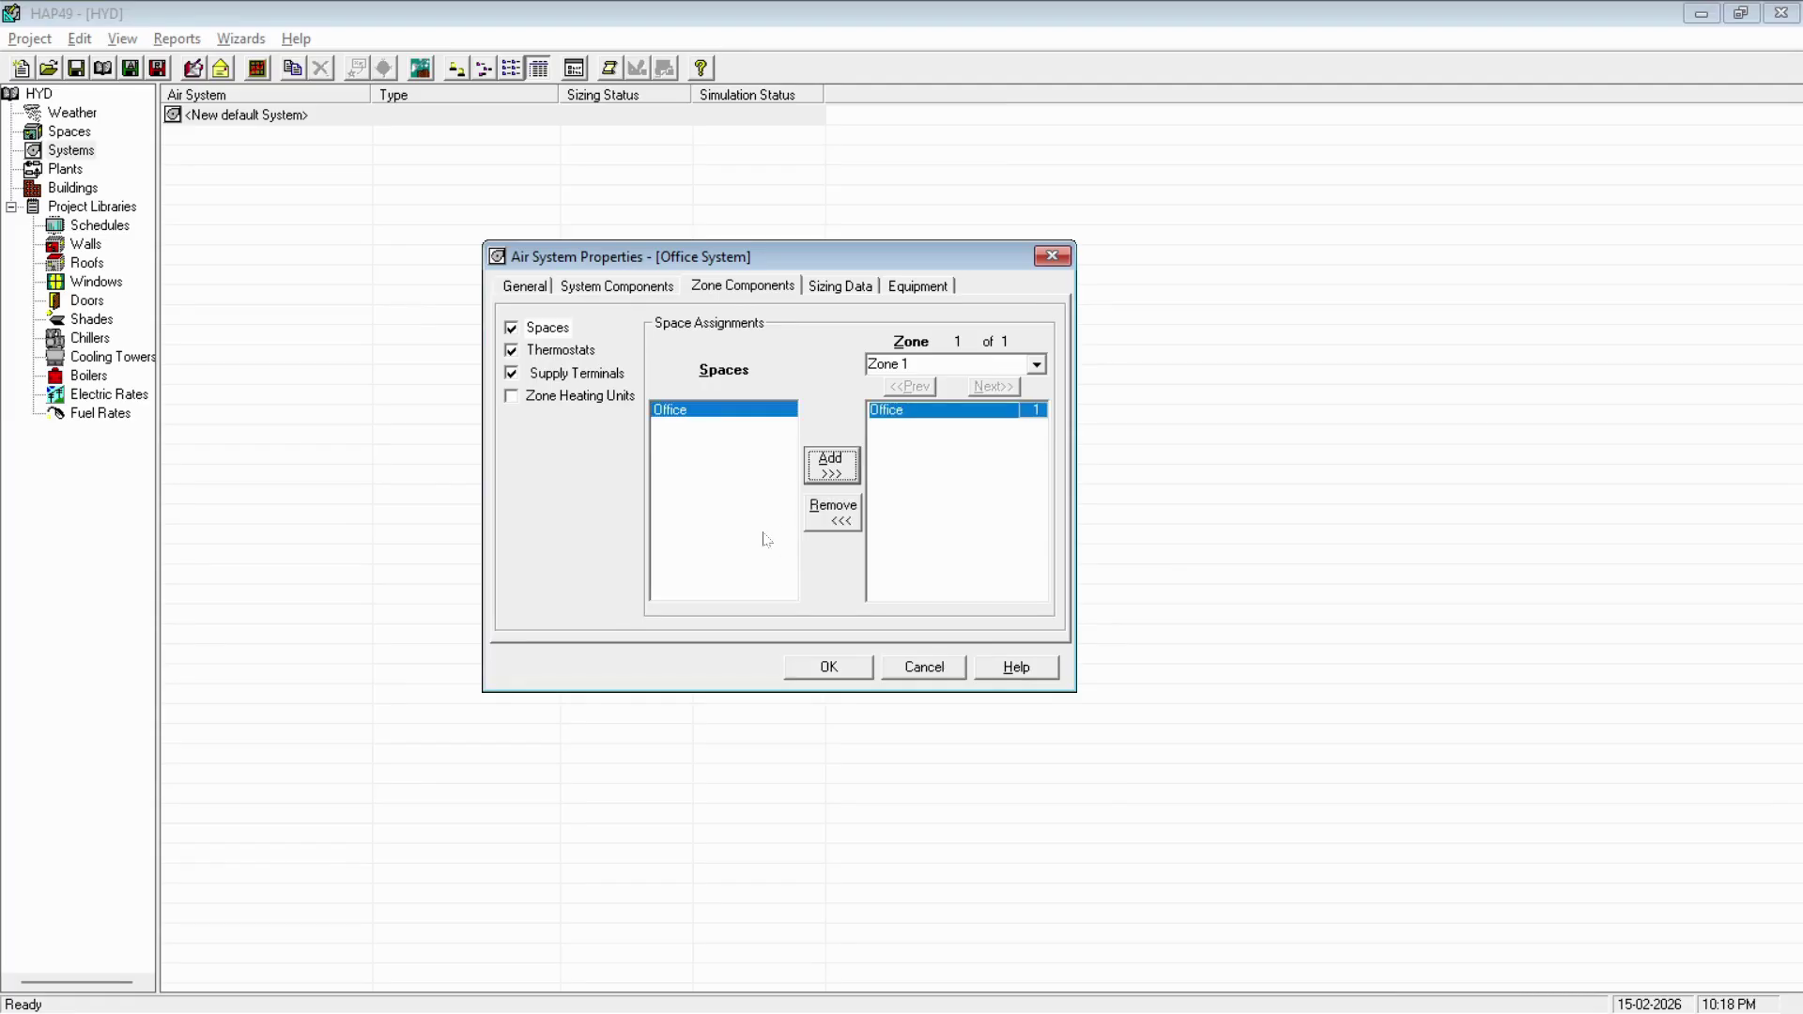
{"action": "left_click", "coordinate": [684, 441]}
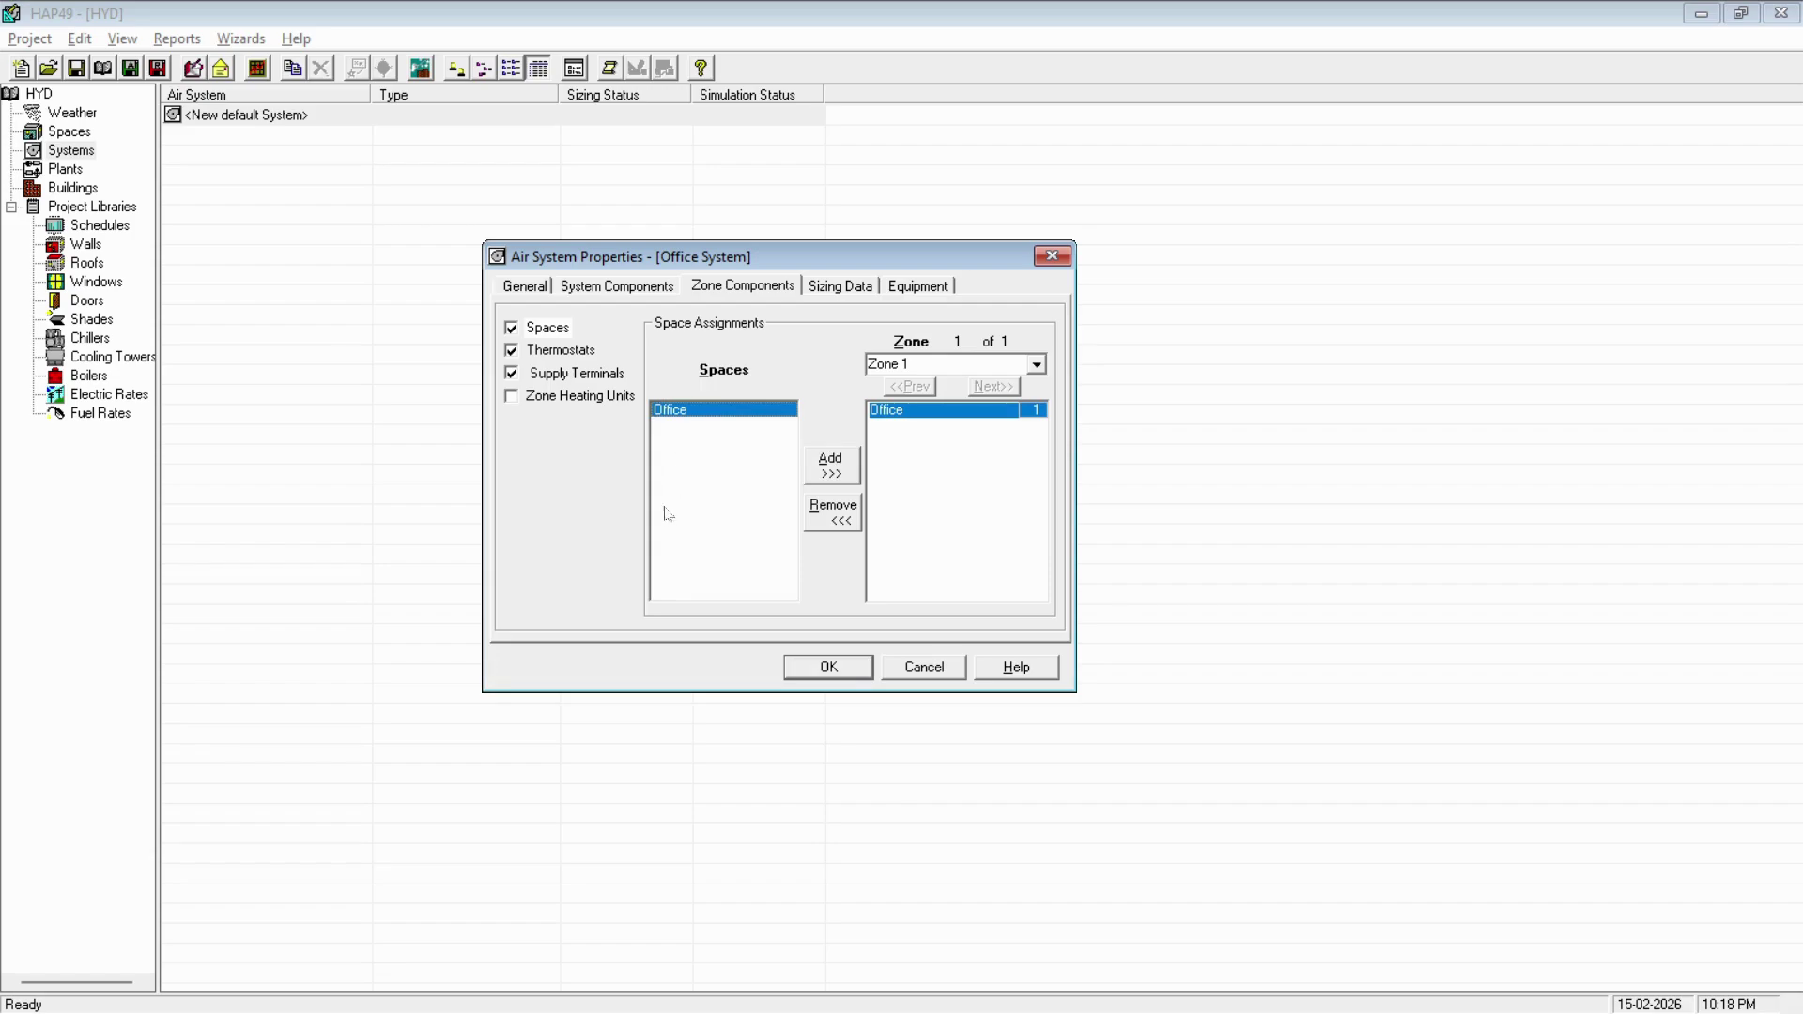
{"action": "left_click", "coordinate": [1037, 365]}
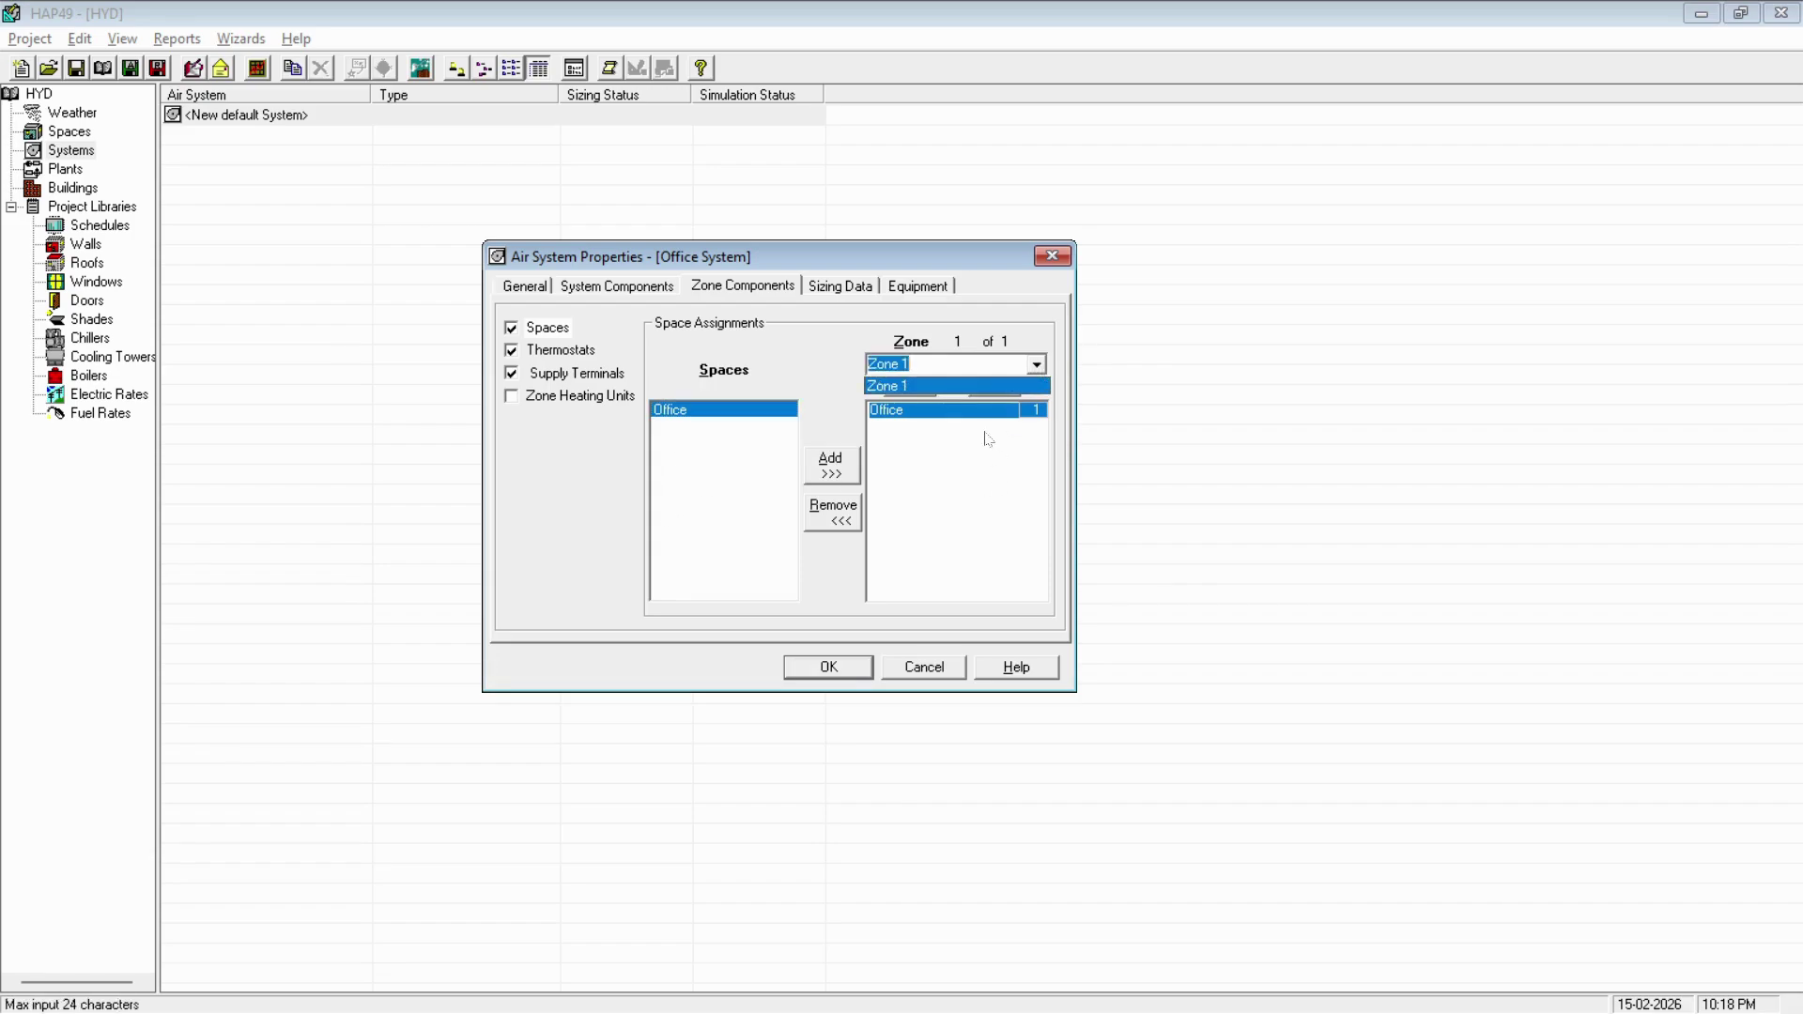
{"action": "left_click", "coordinate": [926, 471]}
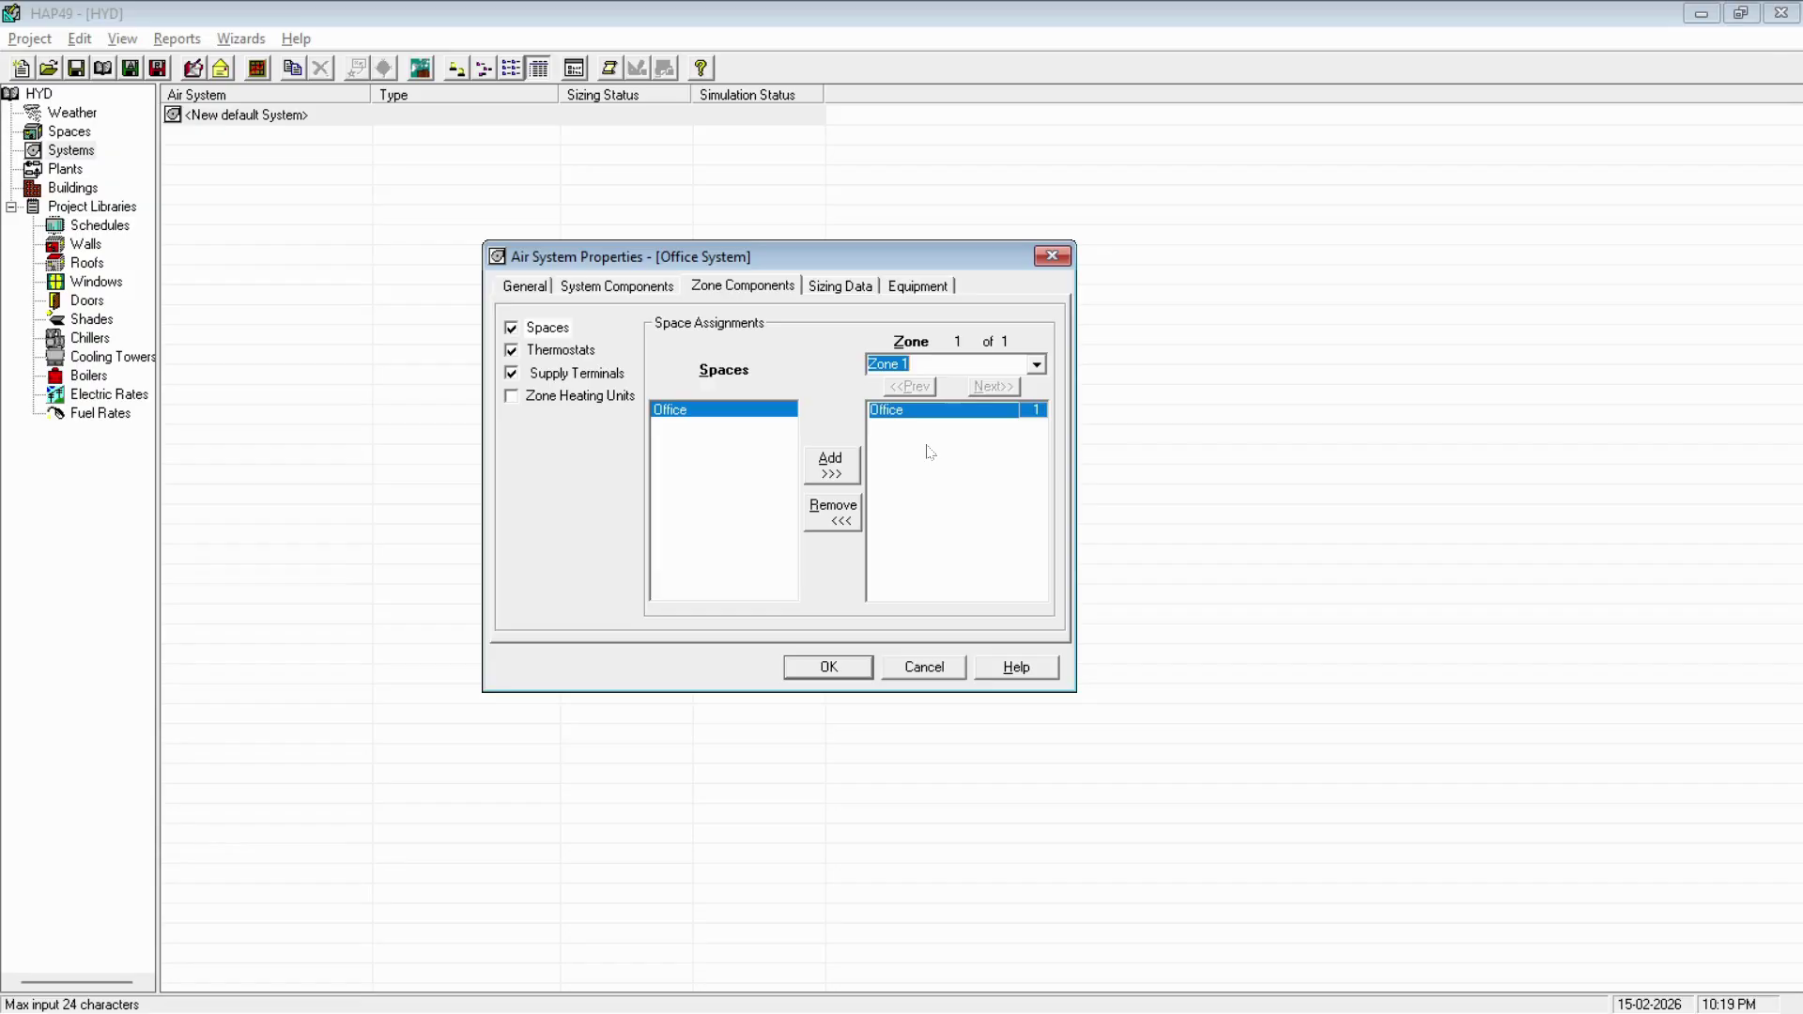
- Create a Fan/Thermostat schedule named Thermostate and assign it to the Office System's thermostats
{"action": "left_click", "coordinate": [554, 353]}
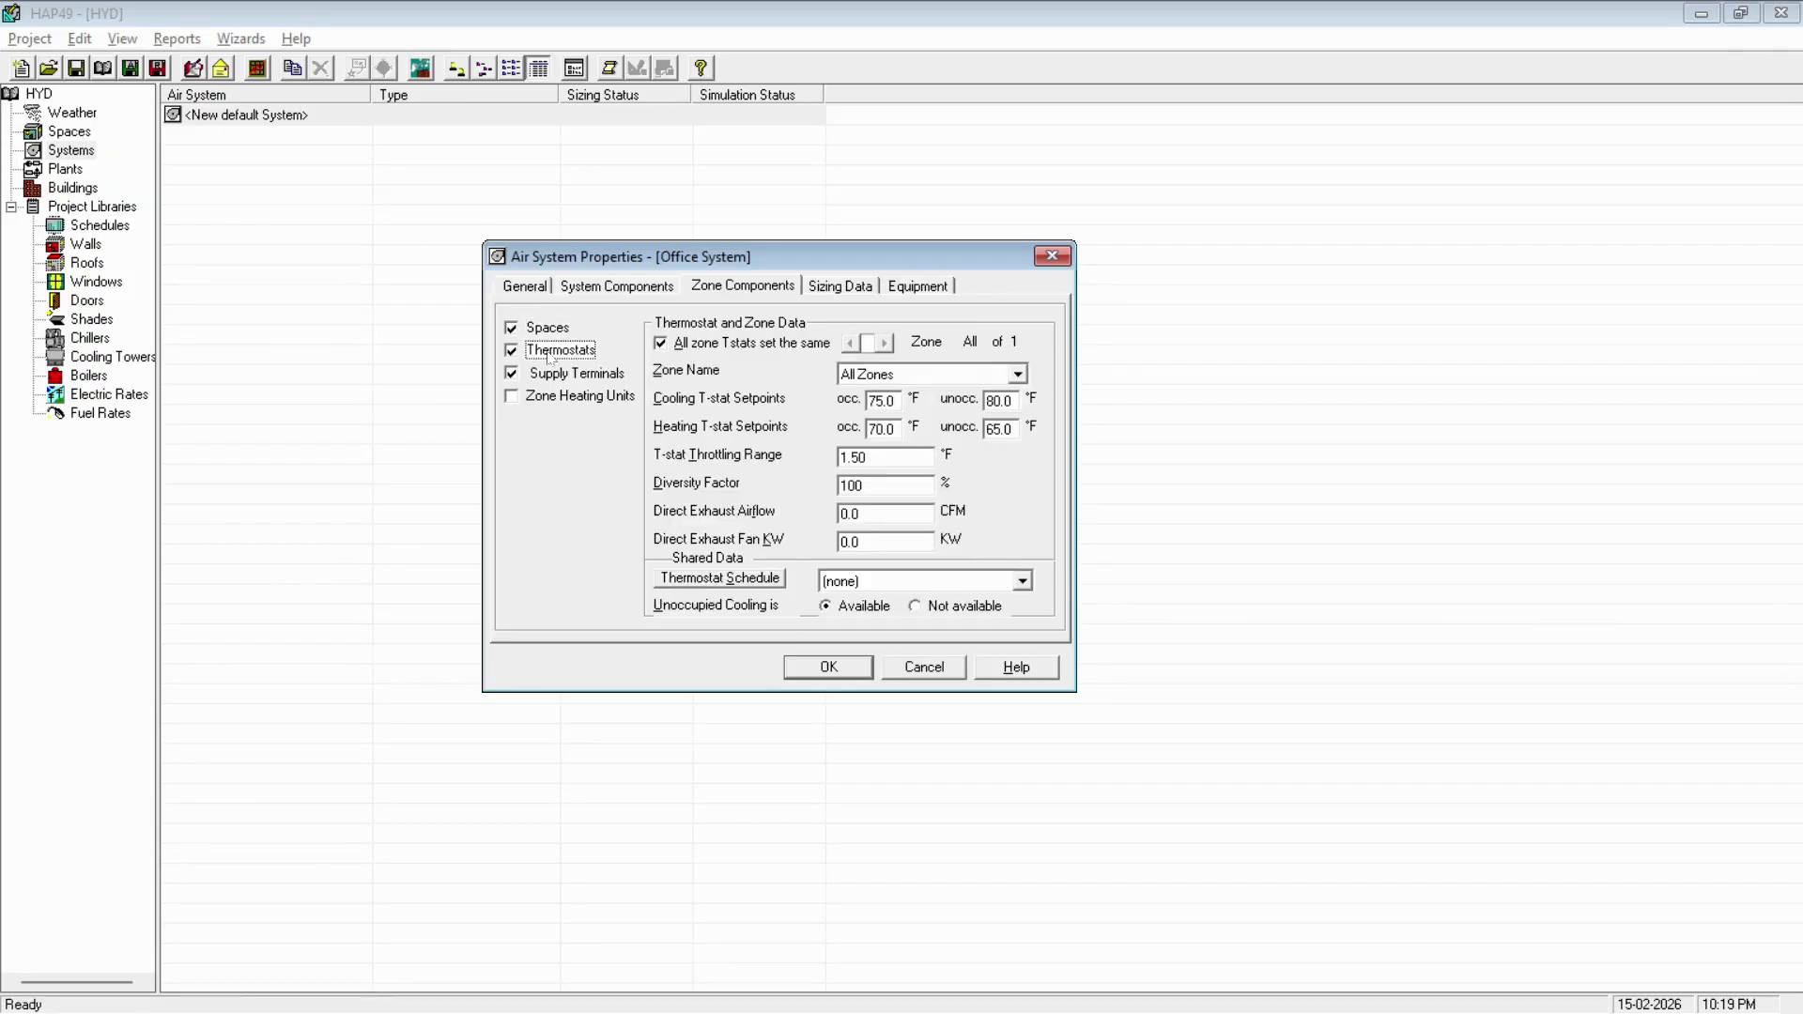
{"action": "left_click", "coordinate": [721, 579]}
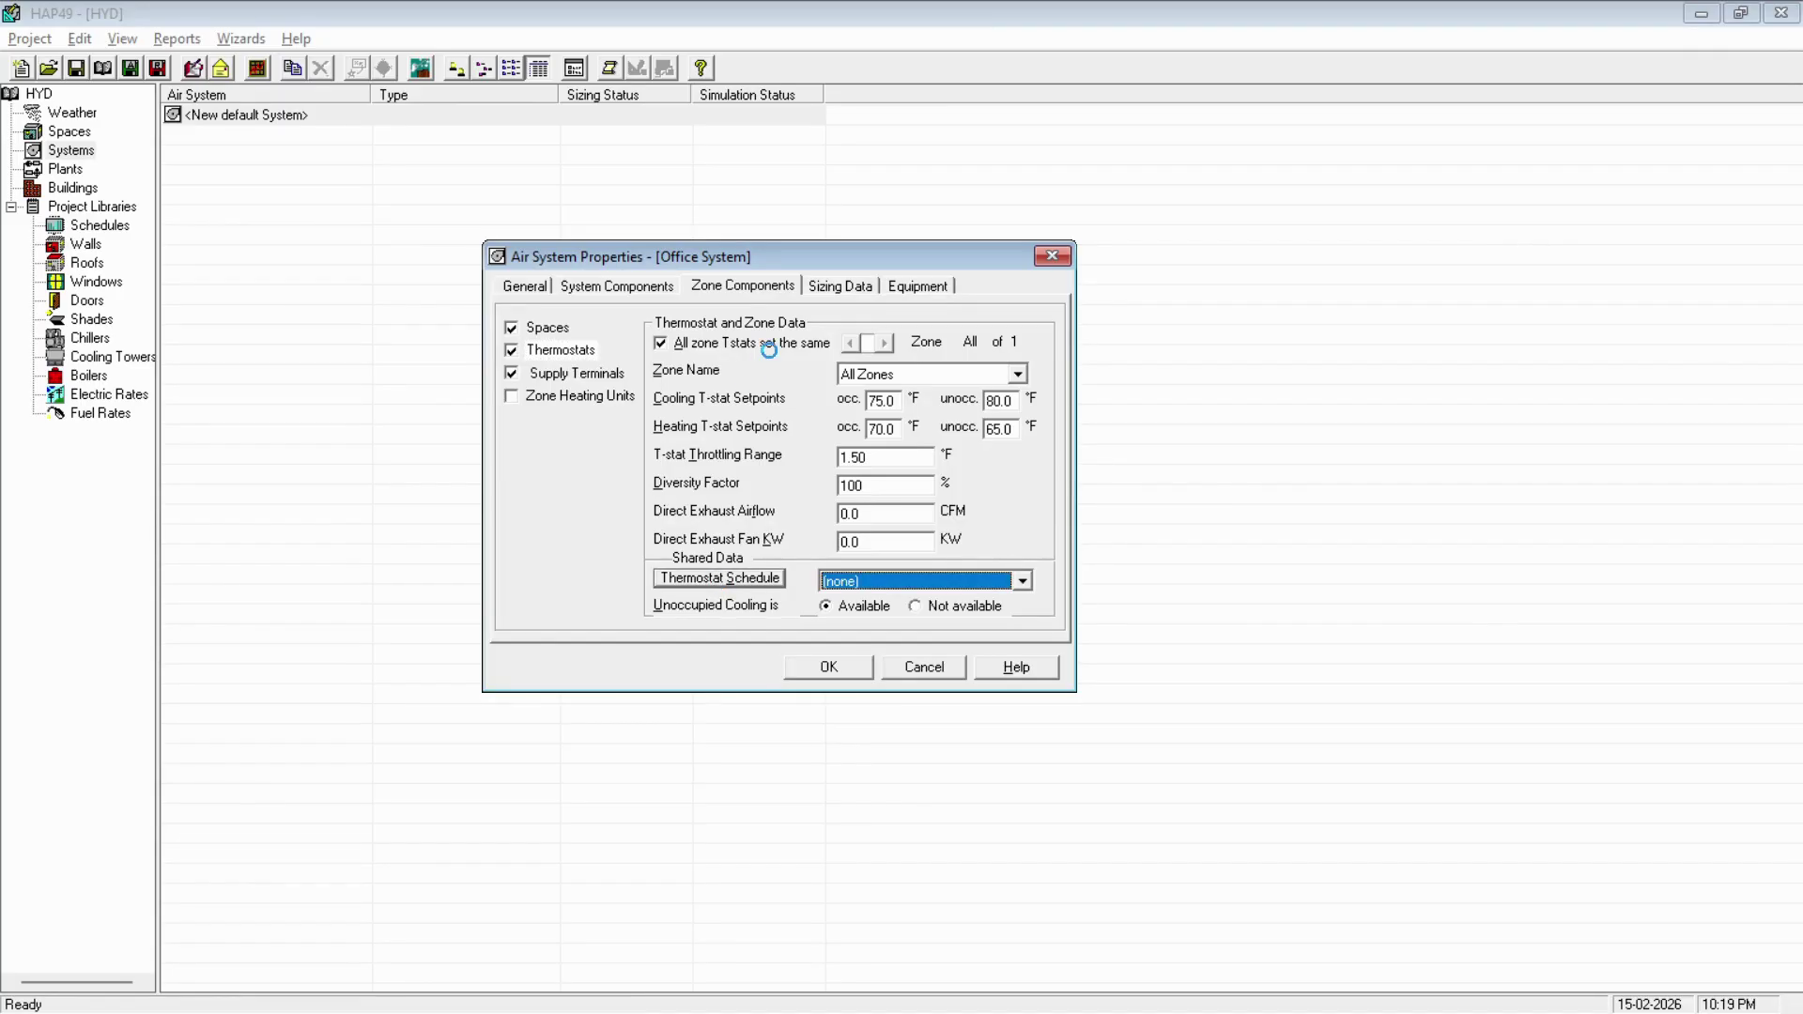
{"action": "key", "text": "Tab"}
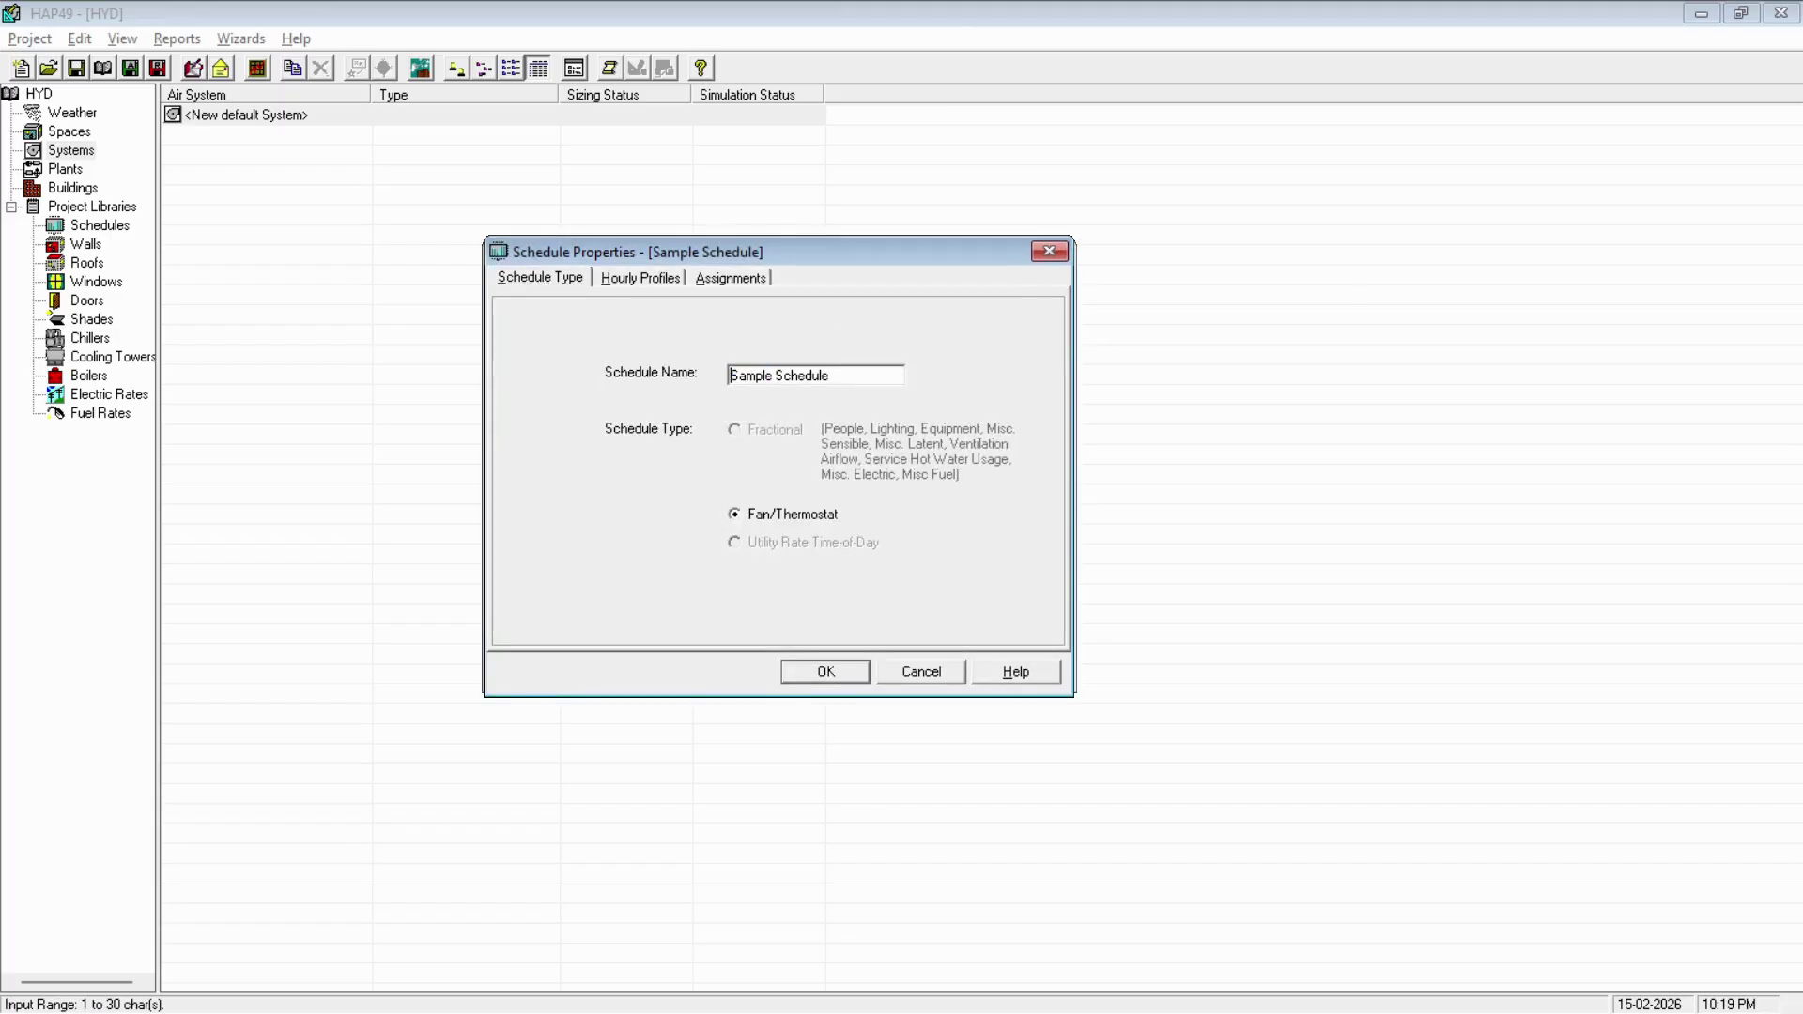
{"action": "key", "text": "BackSpace"}
{"action": "key", "text": "BackSpace"}
{"action": "key", "text": "BackSpace"}
{"action": "key", "text": "BackSpace"}
{"action": "key", "text": "BackSpace"}
{"action": "key", "text": "BackSpace"}
{"action": "key", "text": "BackSpace"}
{"action": "key", "text": "BackSpace"}
{"action": "key", "text": "BackSpace"}
{"action": "key", "text": "BackSpace"}
{"action": "key", "text": "BackSpace"}
{"action": "key", "text": "BackSpace"}
{"action": "key", "text": "BackSpace"}
{"action": "key", "text": "BackSpace"}
{"action": "key", "text": "BackSpace"}
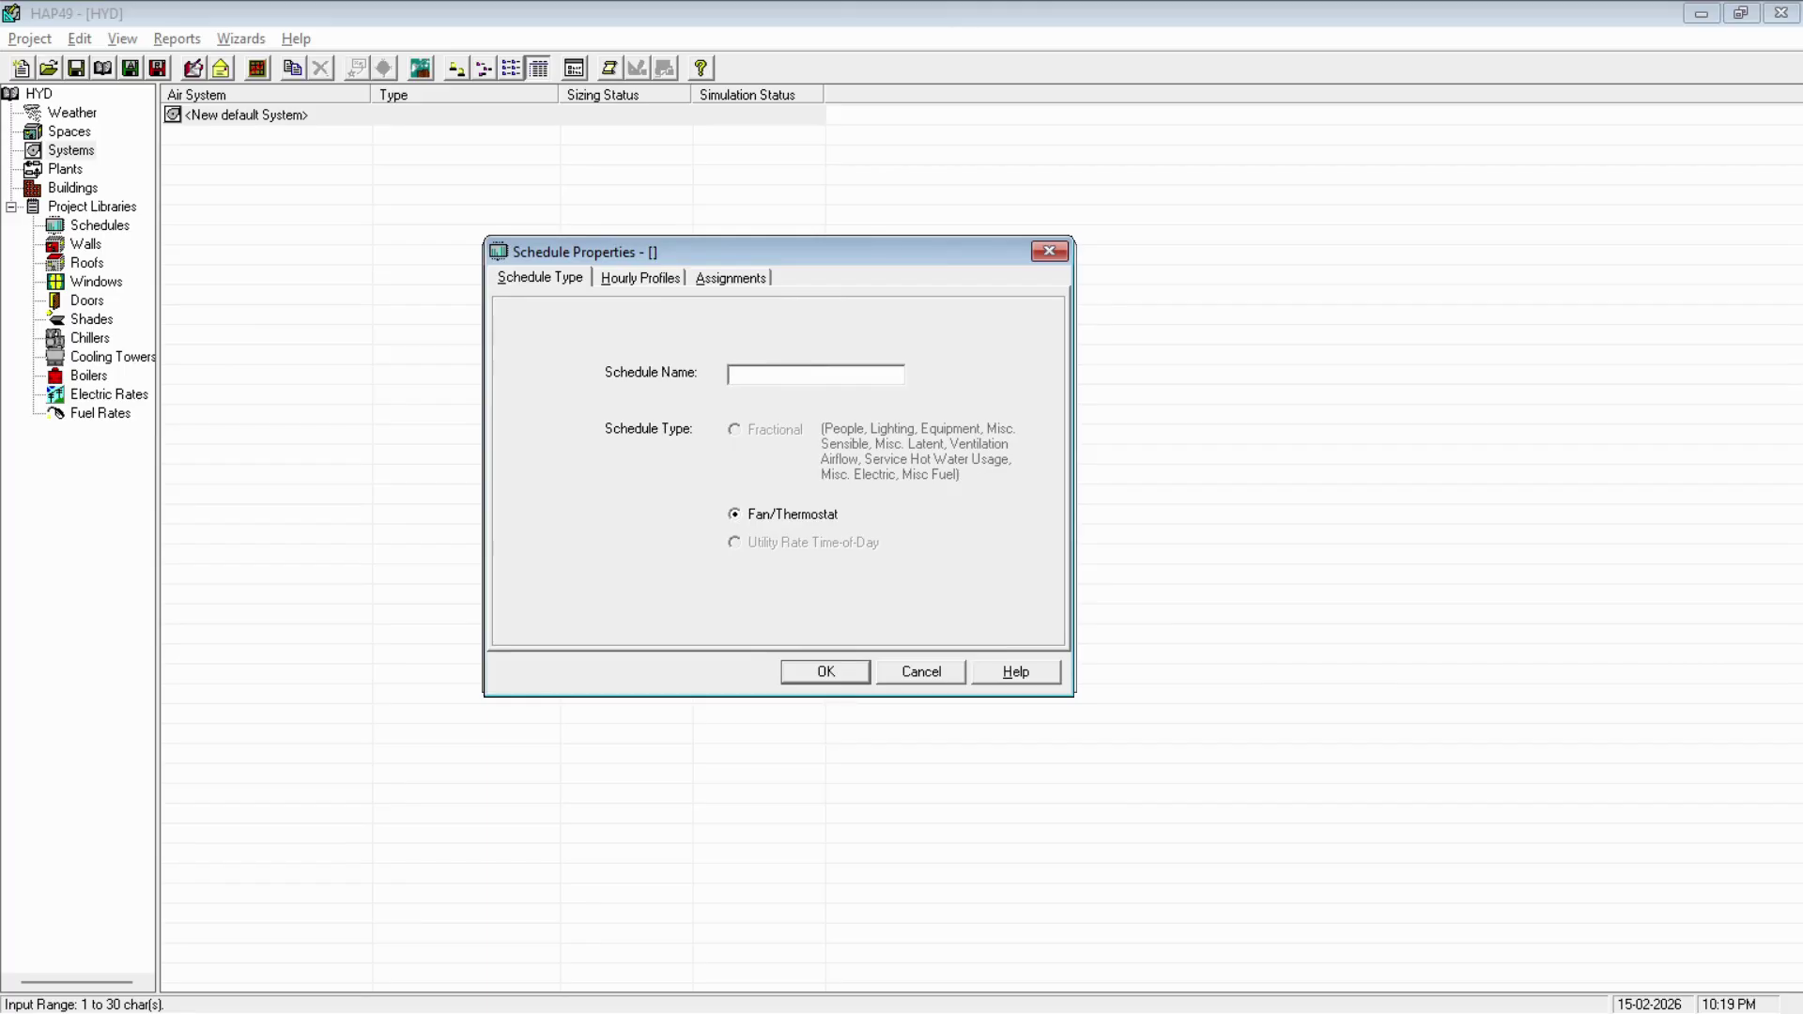
{"action": "type", "text": "Thermostate"}
{"action": "key", "text": "Return"}
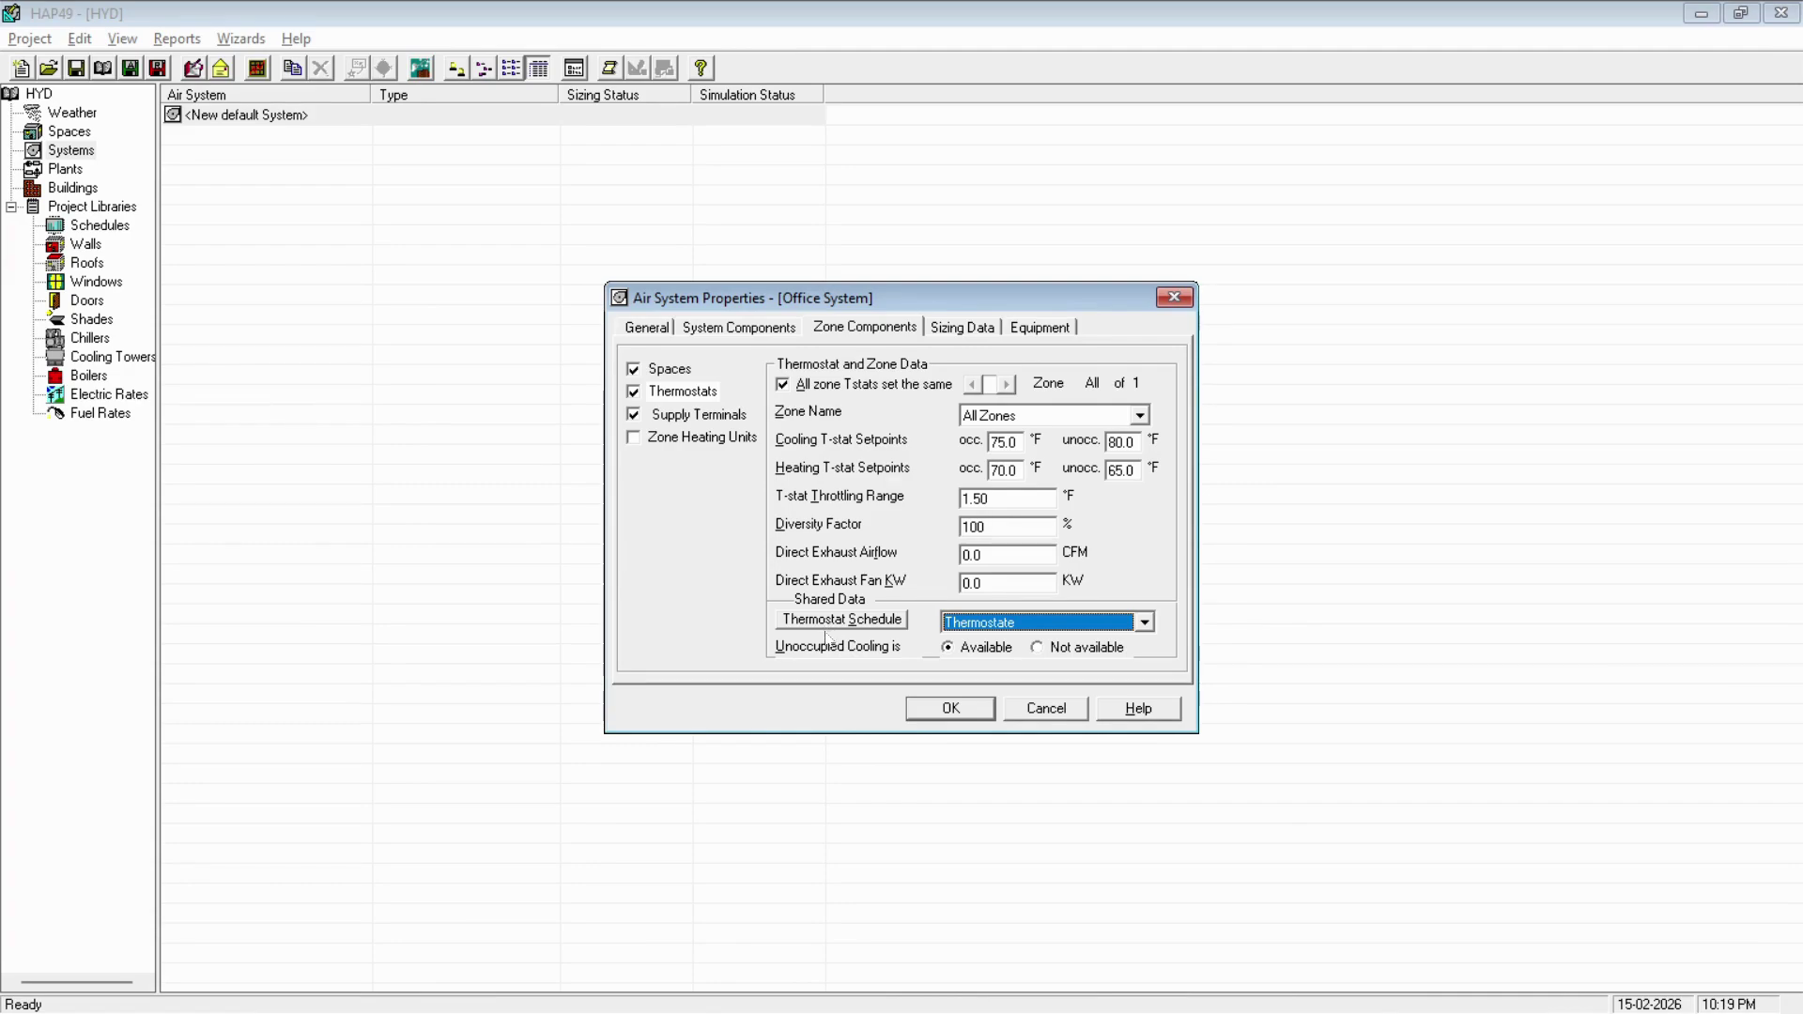
- Switch to AutoCAD and examine the upper-left room of the floor plan as a thermostat-controlled area
{"action": "key", "text": "alt+Tab"}
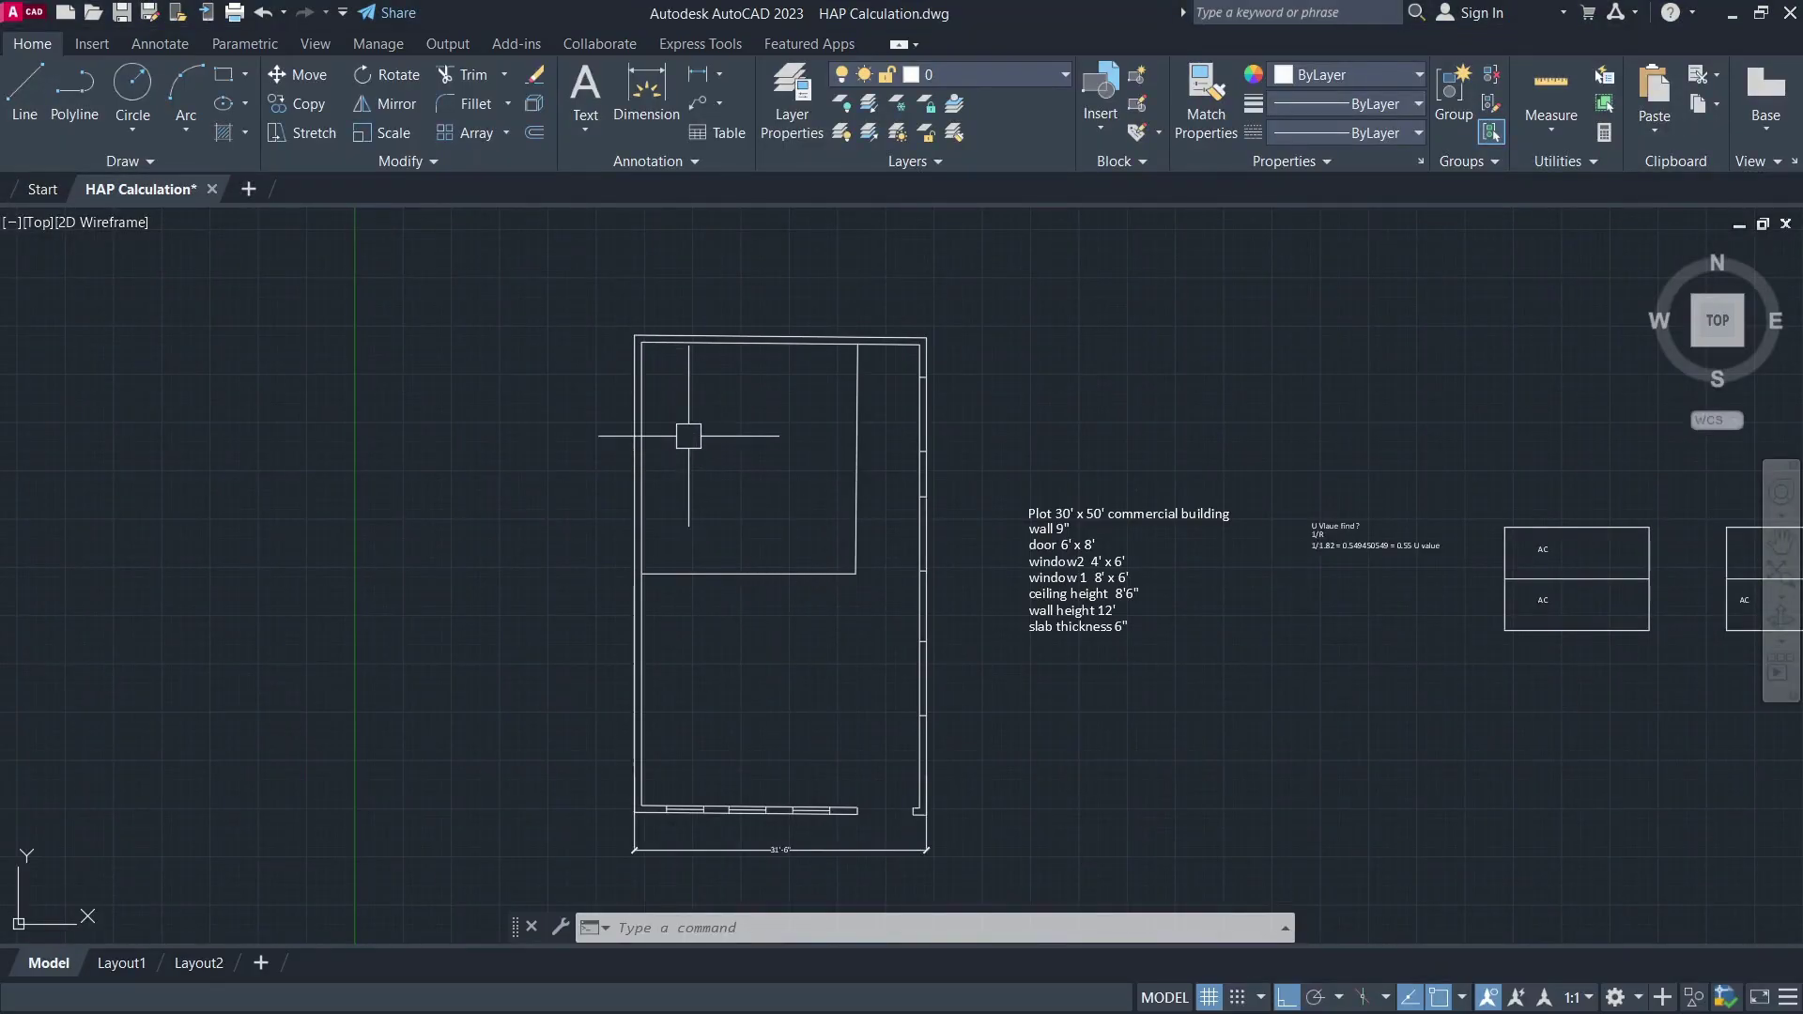
{"action": "left_click", "coordinate": [671, 378]}
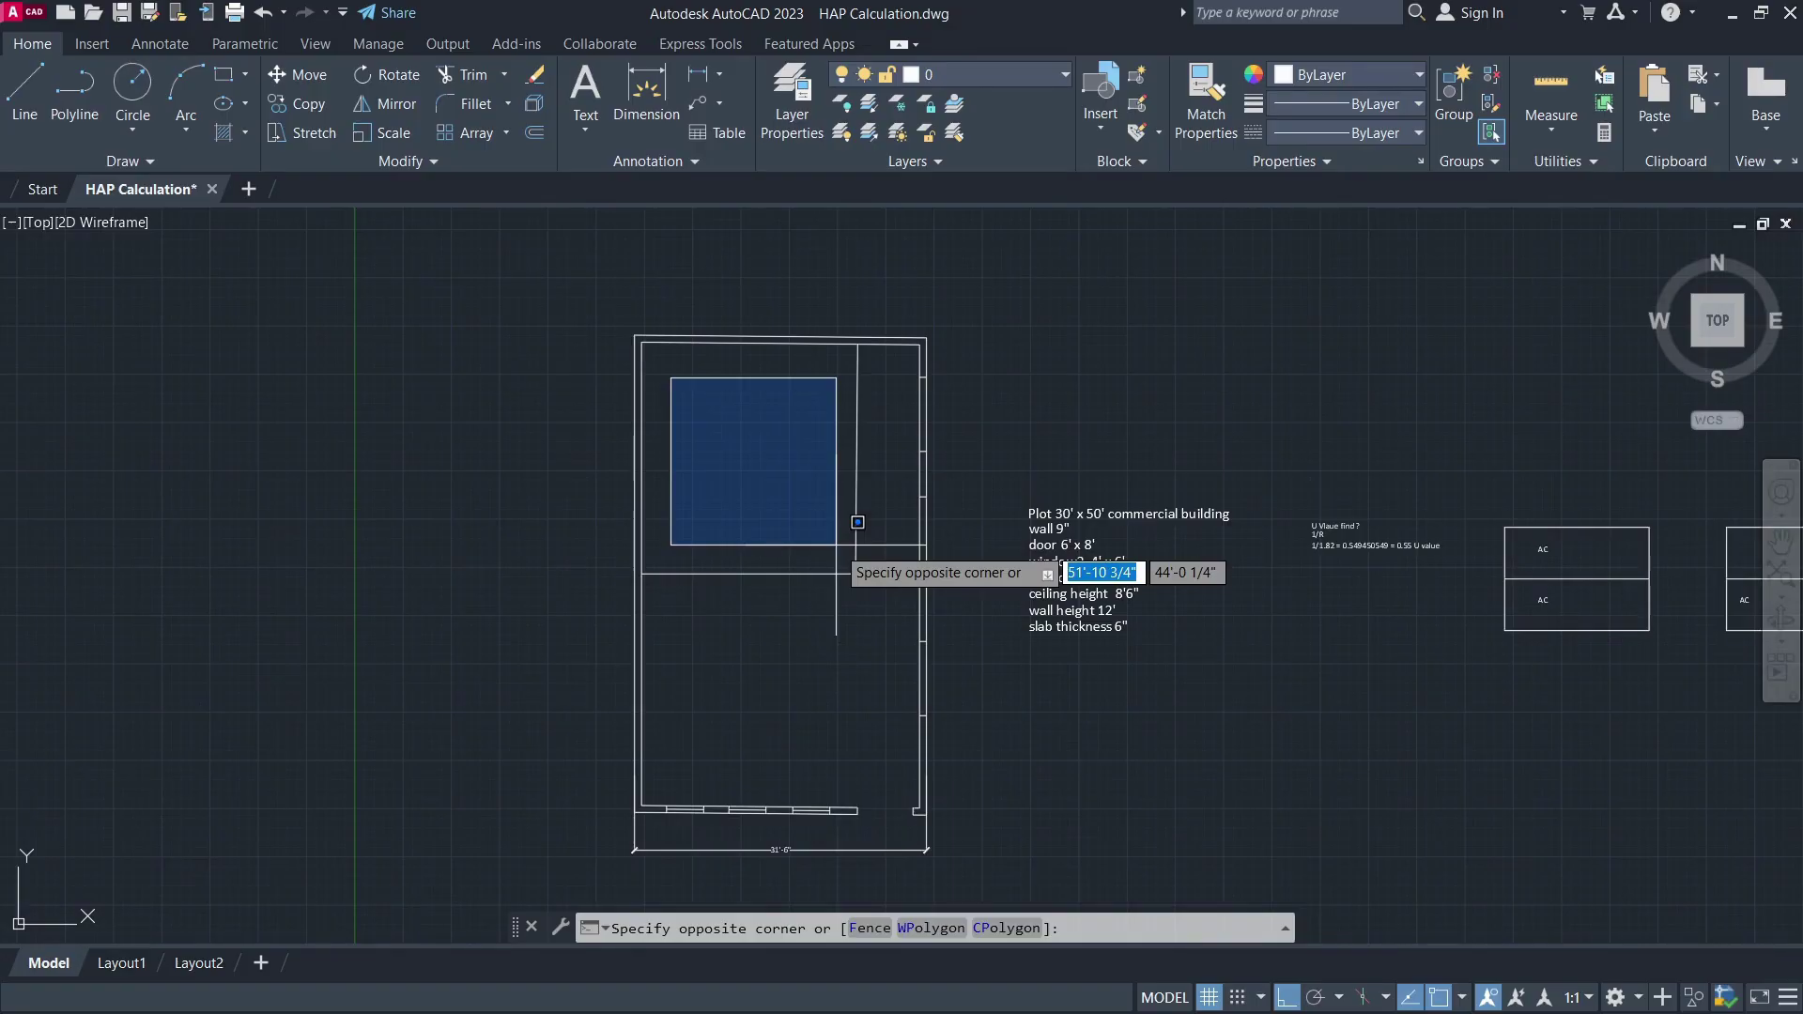
{"action": "left_click", "coordinate": [857, 522]}
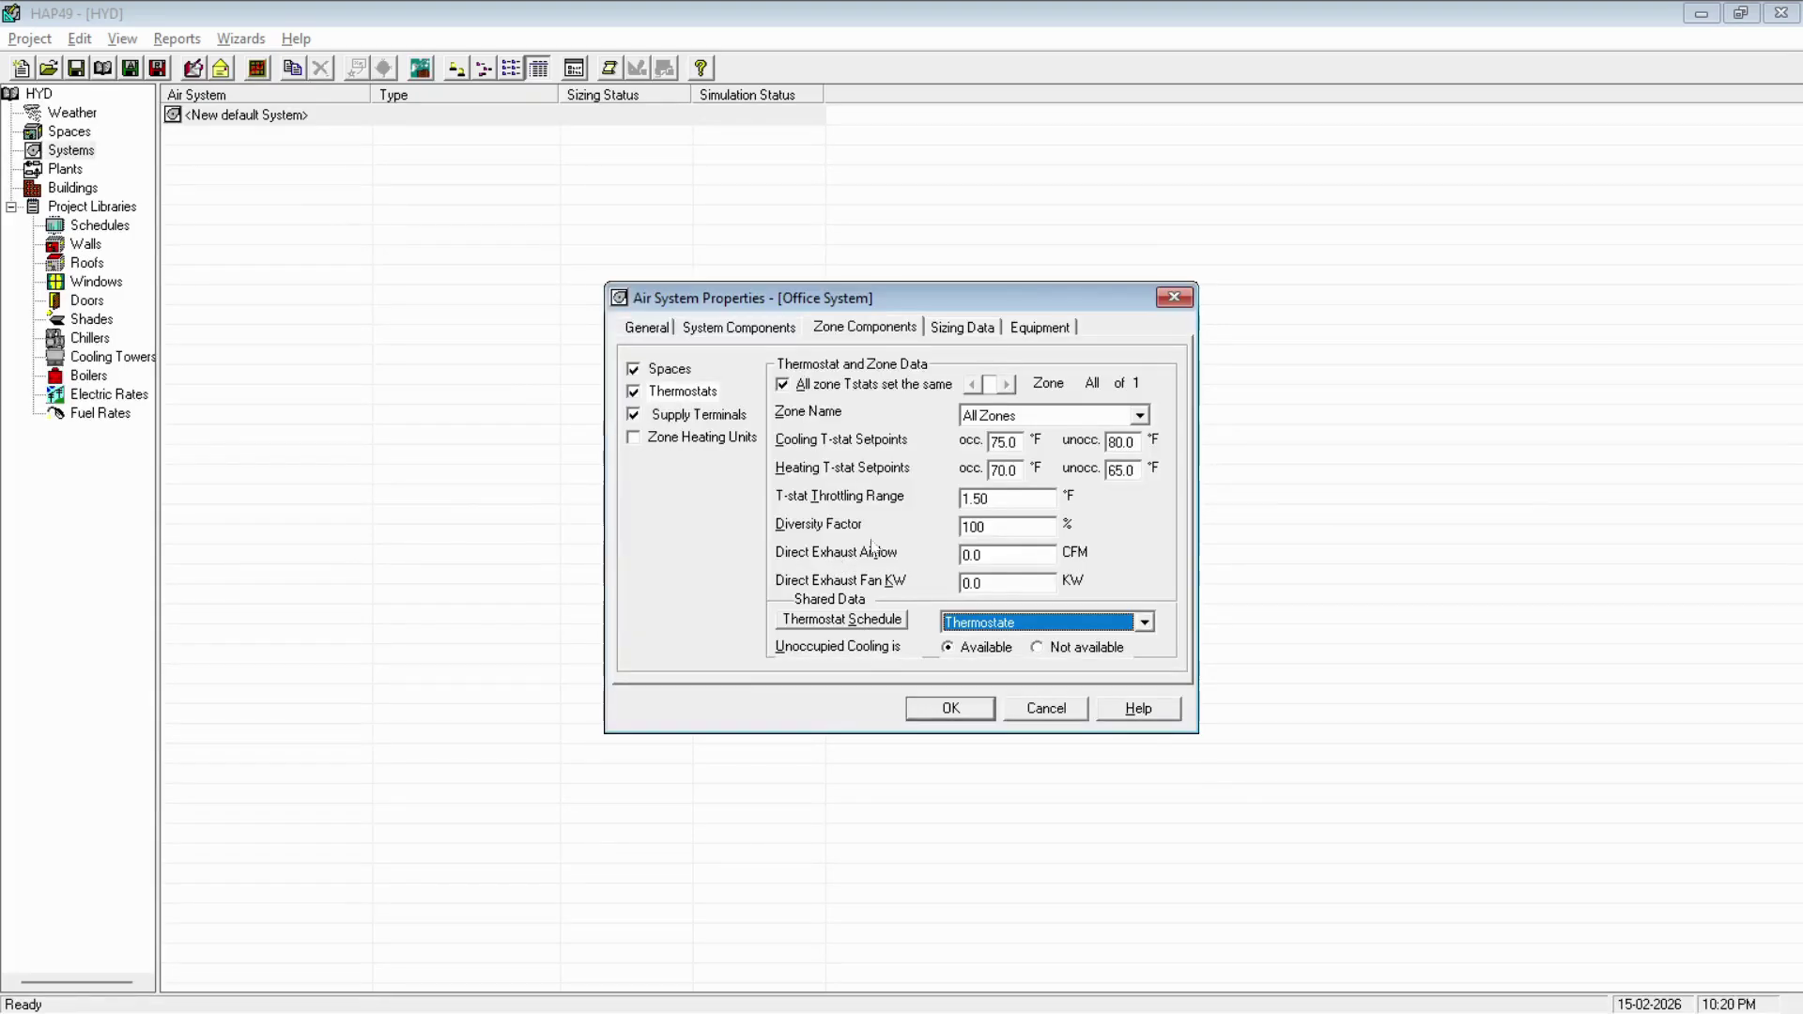
- Set the Office System's sizing safety factors to 10% cooling sensible and 5% cooling latent, and save the air system
{"action": "left_click", "coordinate": [887, 333]}
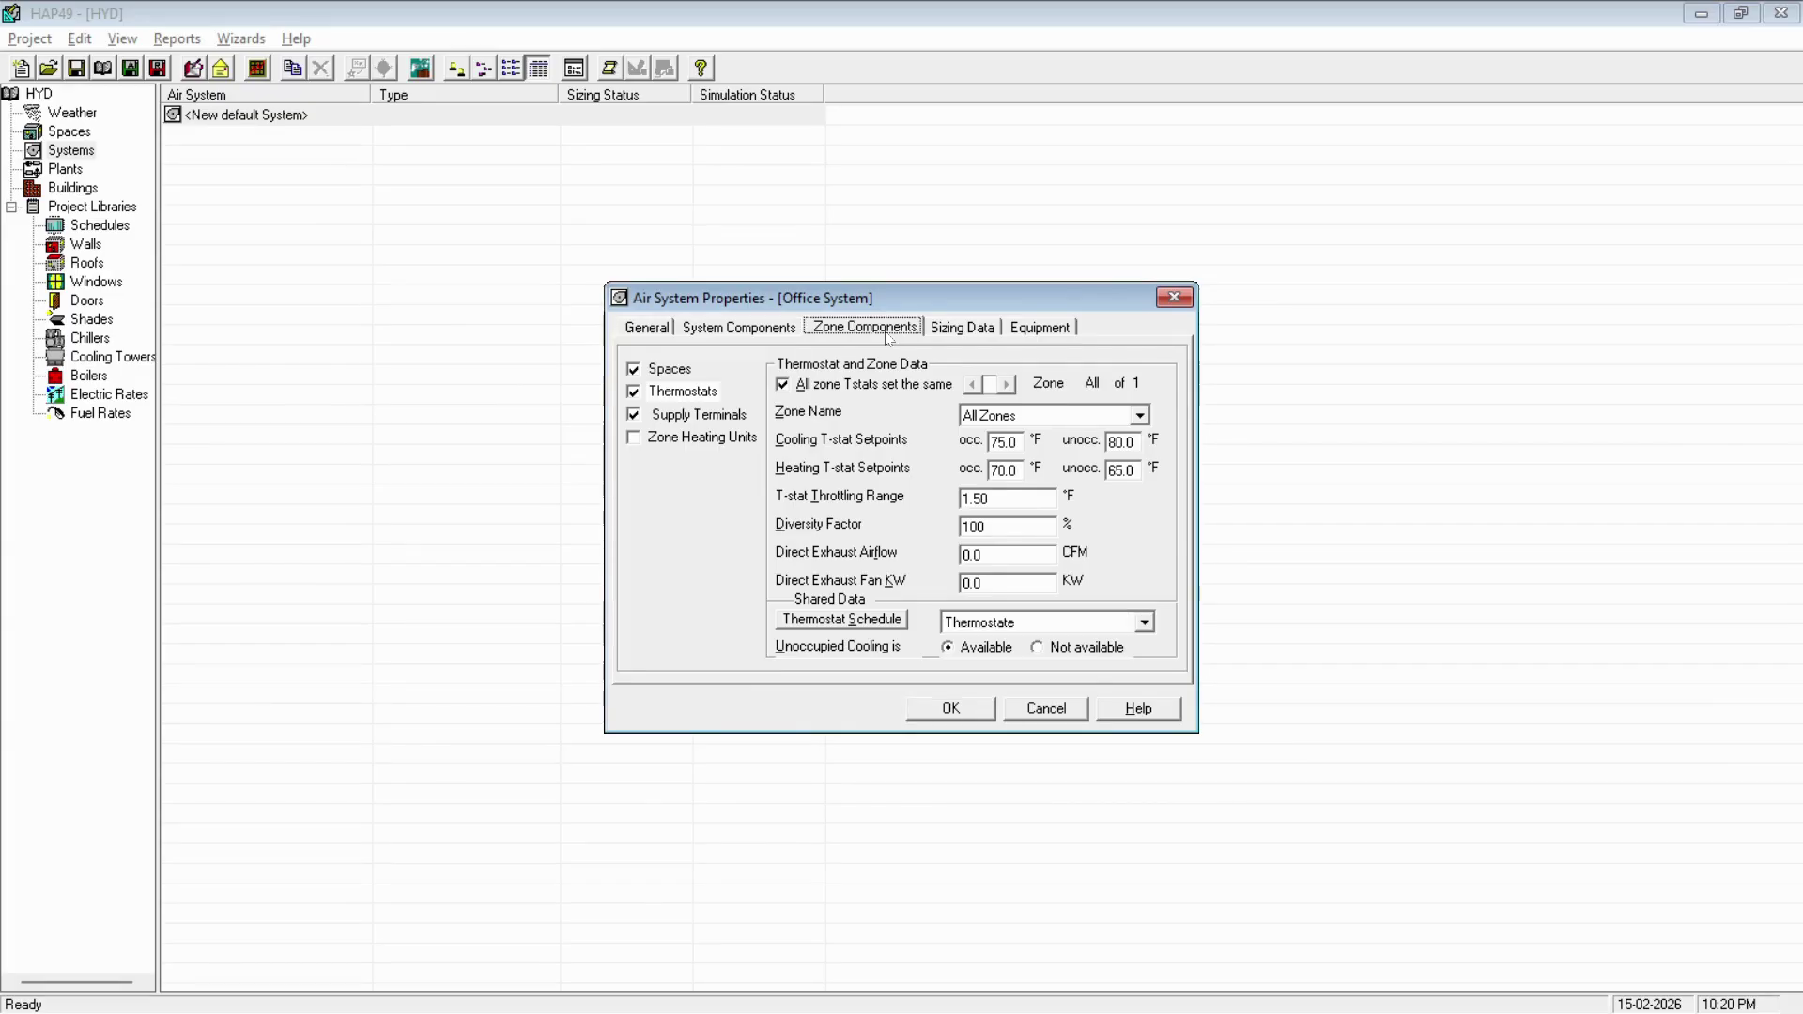
{"action": "left_click", "coordinate": [967, 332]}
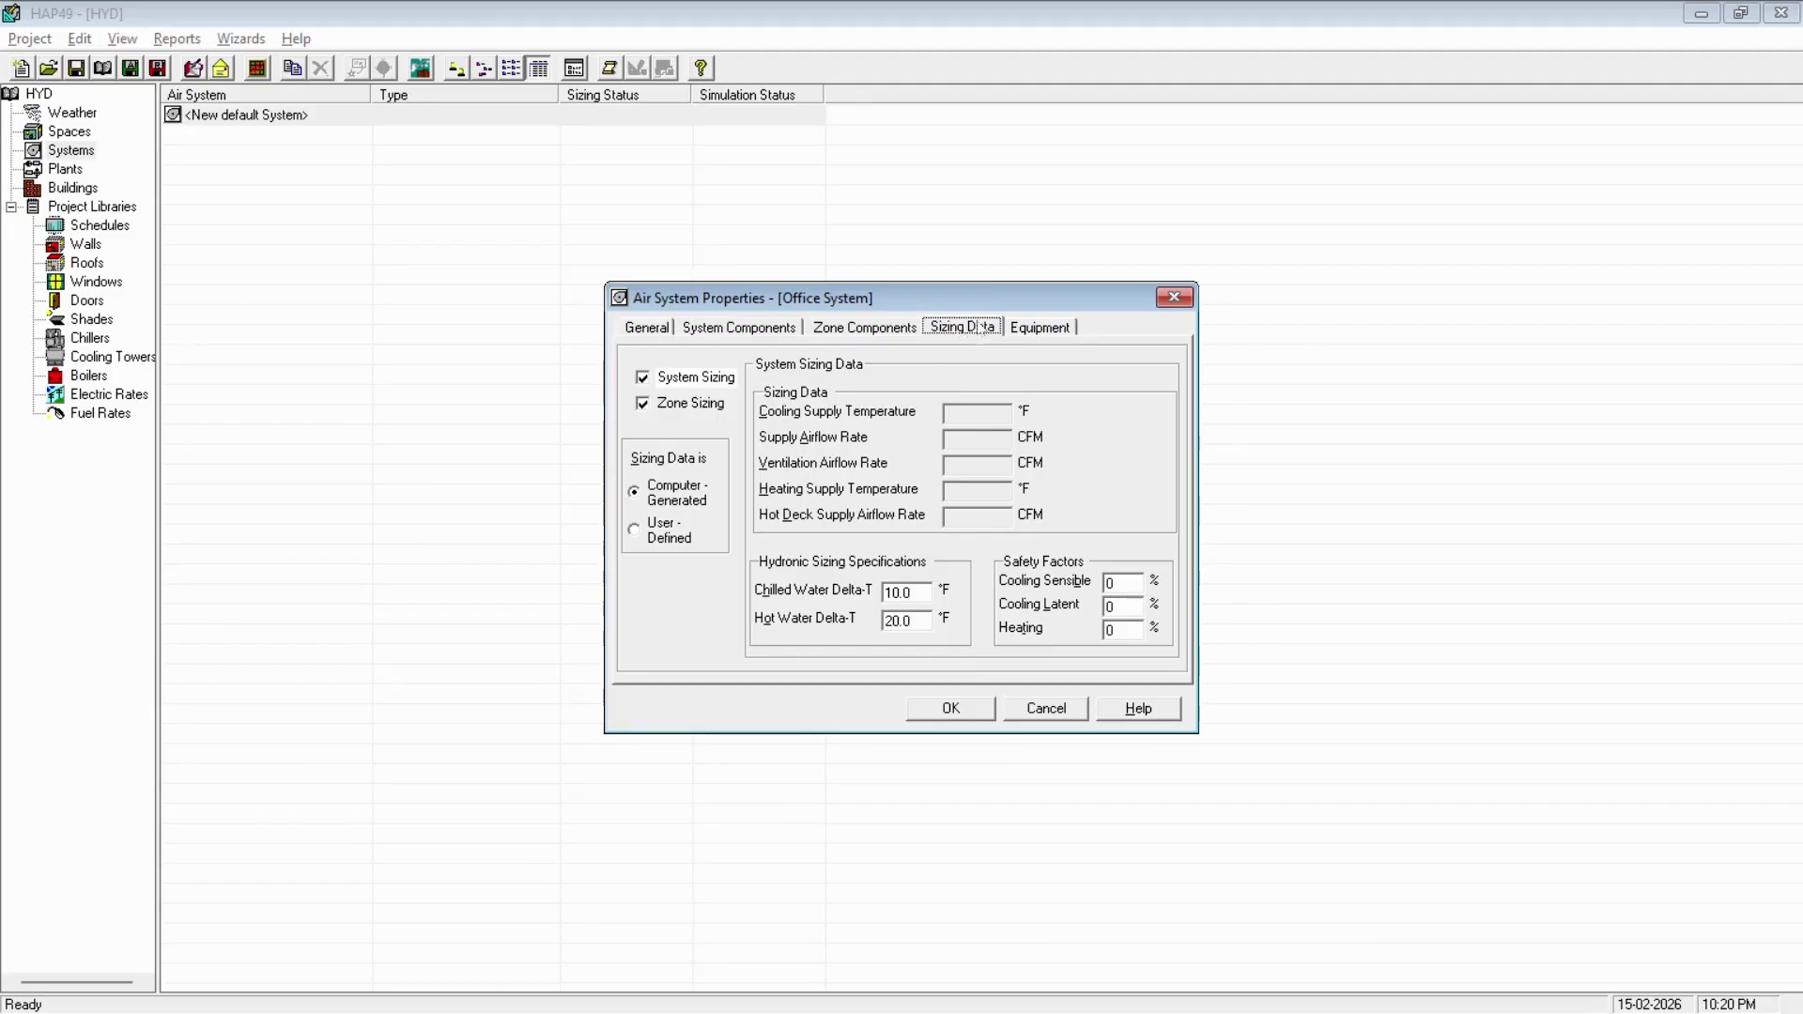
{"action": "left_click", "coordinate": [1111, 583]}
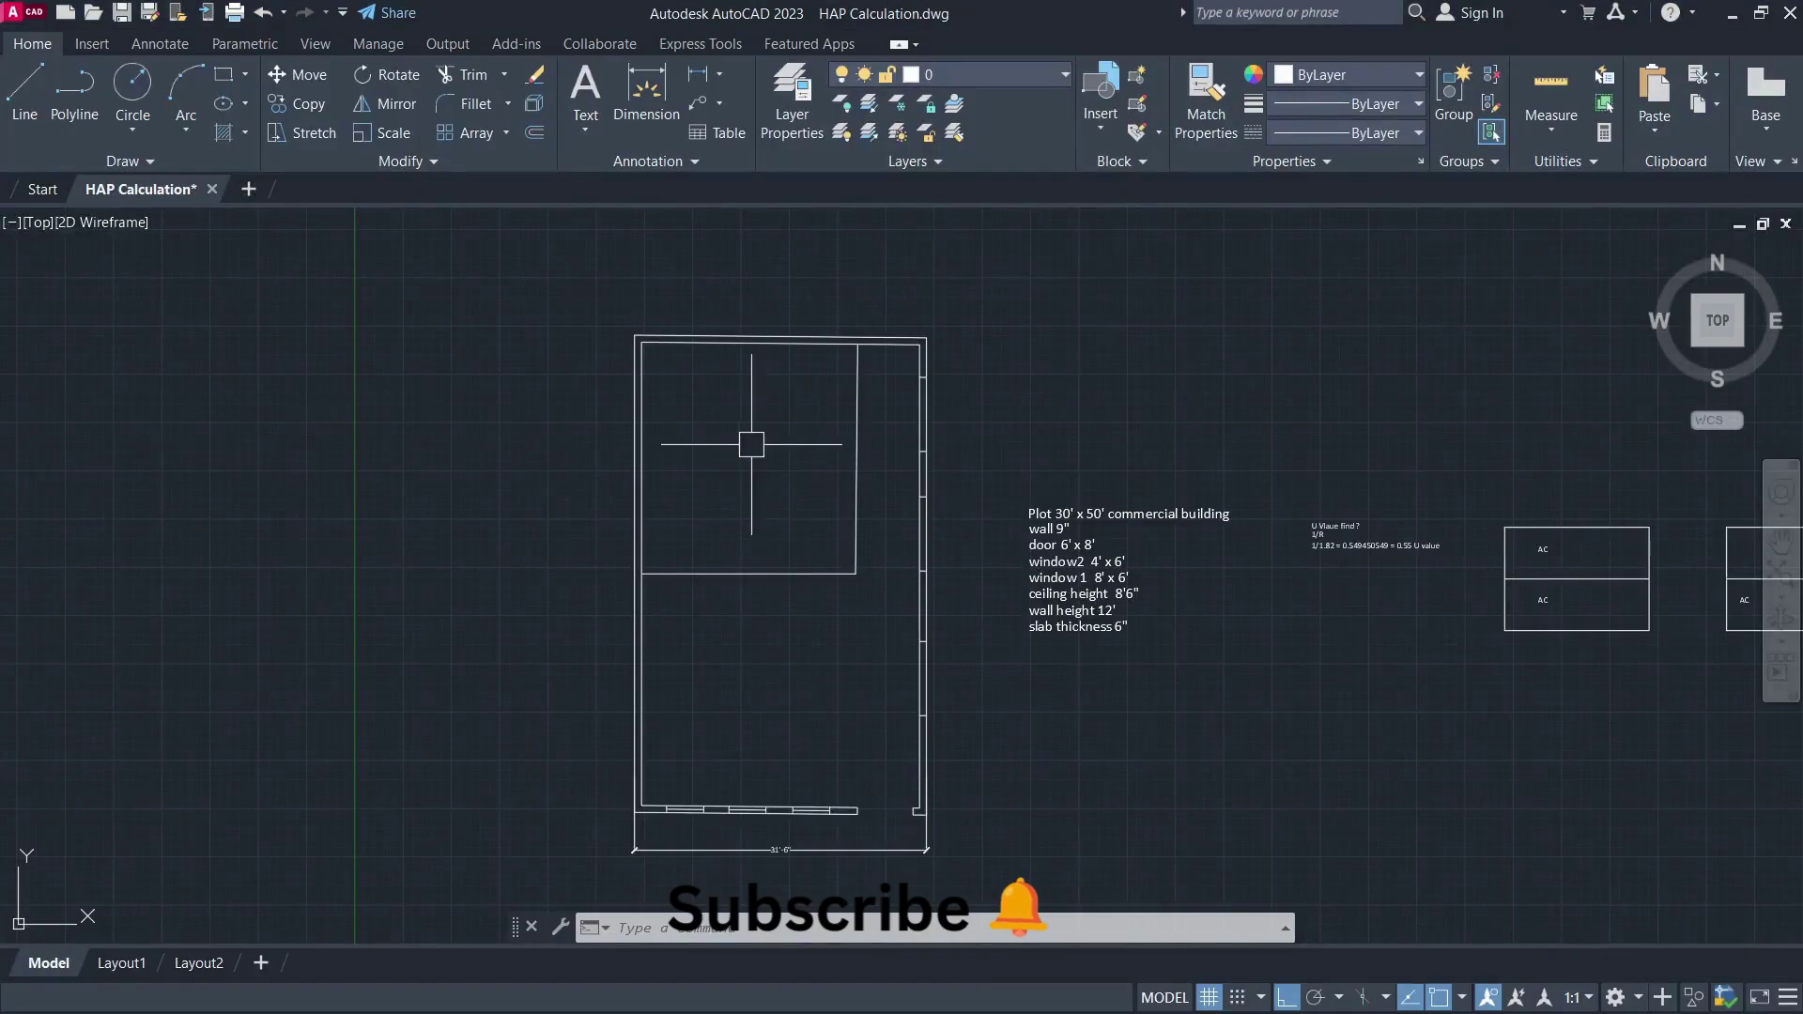
{"action": "left_click", "coordinate": [669, 380]}
{"action": "left_click", "coordinate": [890, 714]}
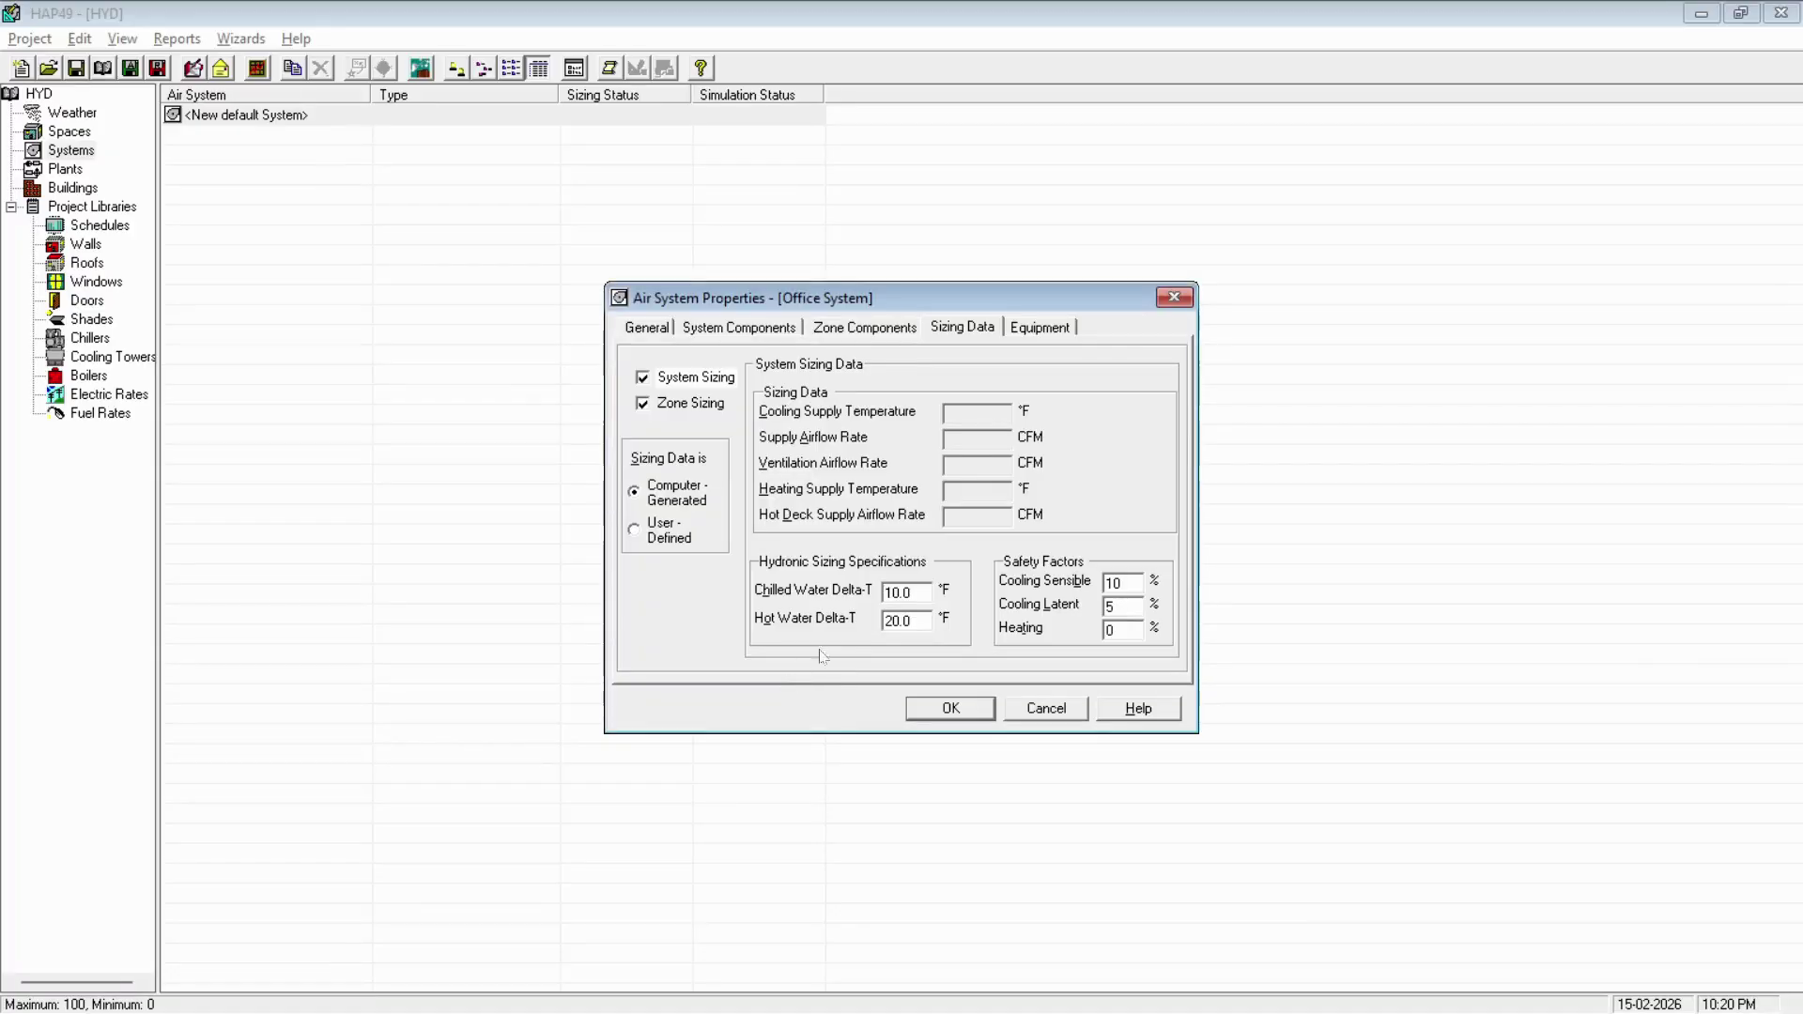
{"action": "double_click", "coordinate": [1112, 583]}
{"action": "key", "text": "Tab"}
{"action": "left_click", "coordinate": [967, 712]}
{"action": "key", "text": "Down"}
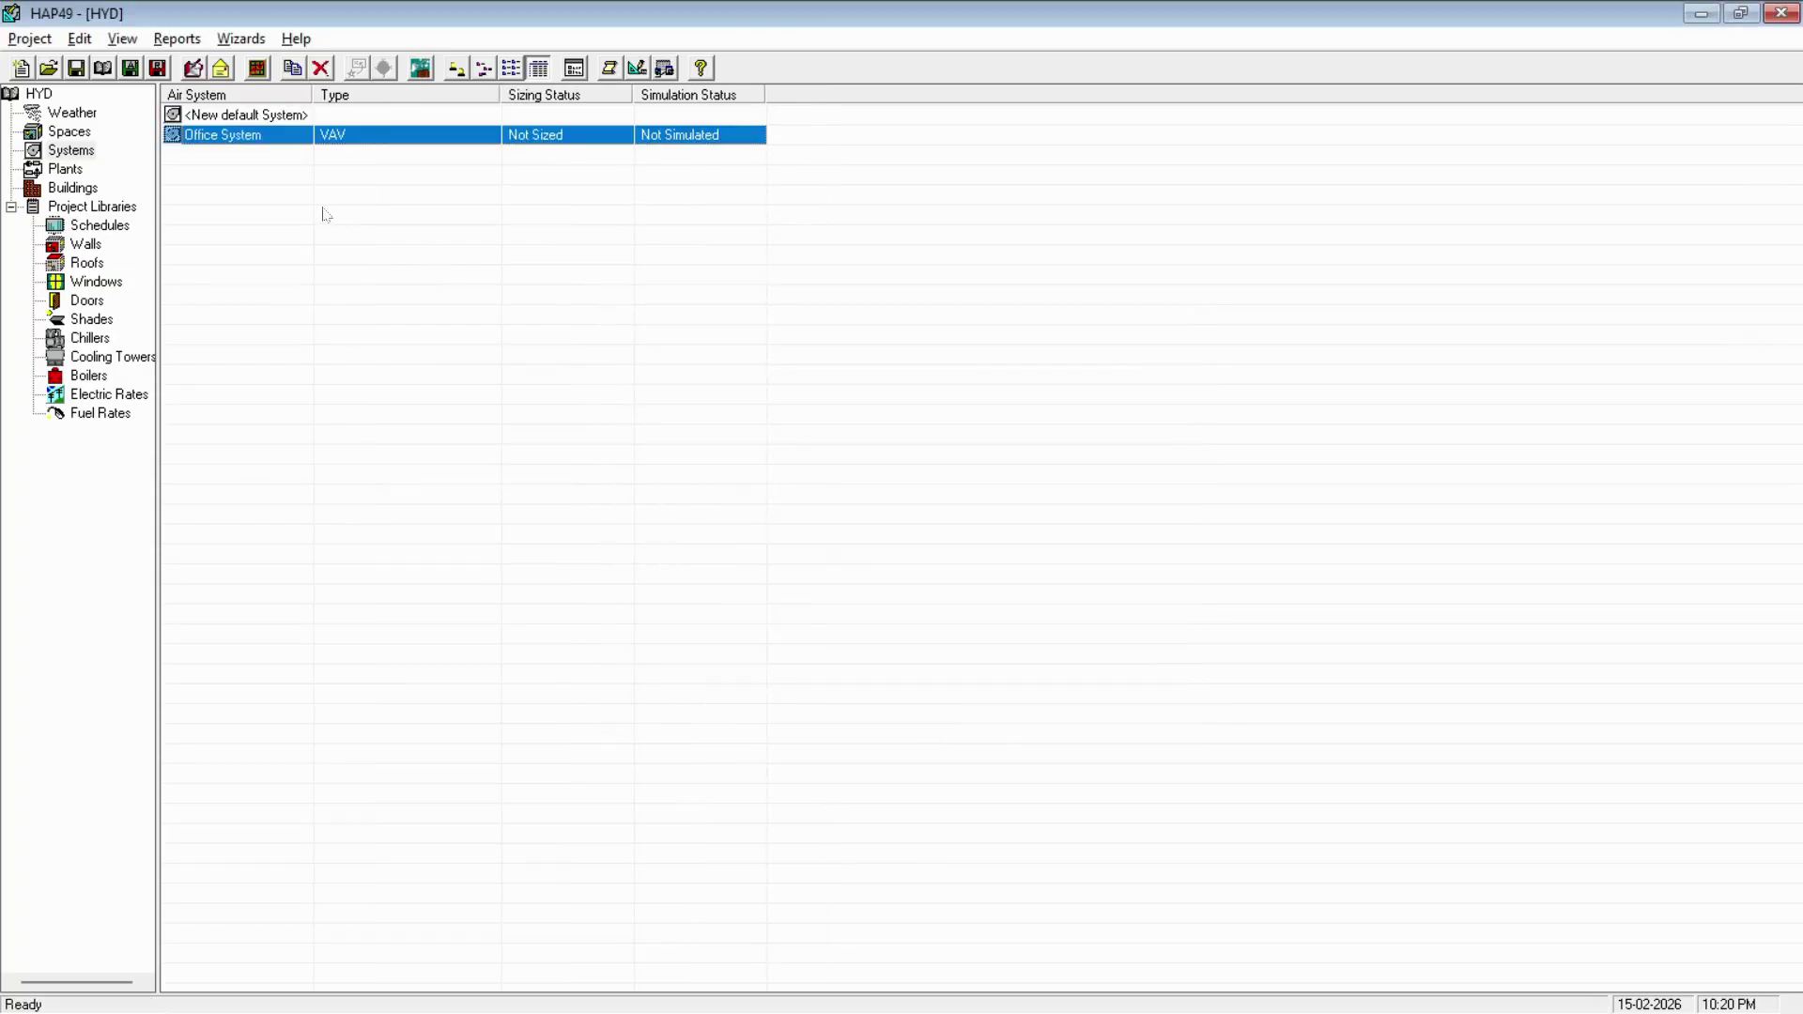
- Generate a preview of the Office System's design results with the default report selection
{"action": "right_click", "coordinate": [254, 143]}
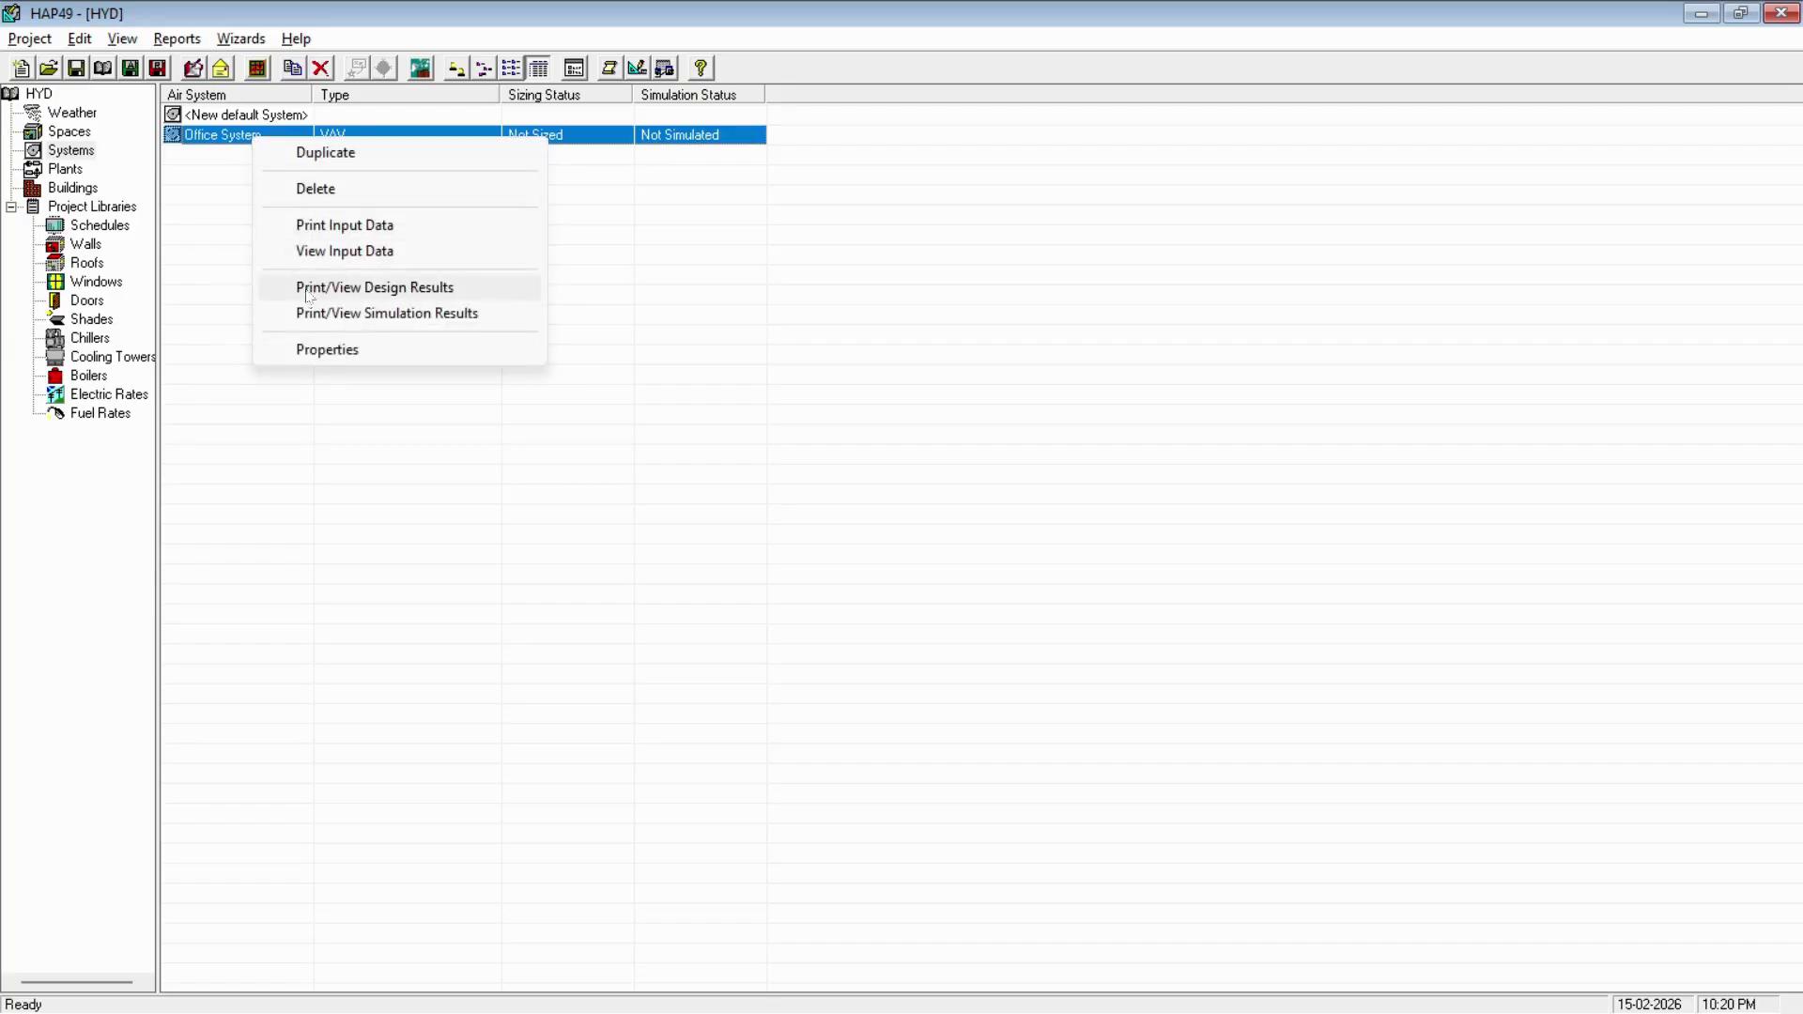
{"action": "left_click", "coordinate": [395, 296]}
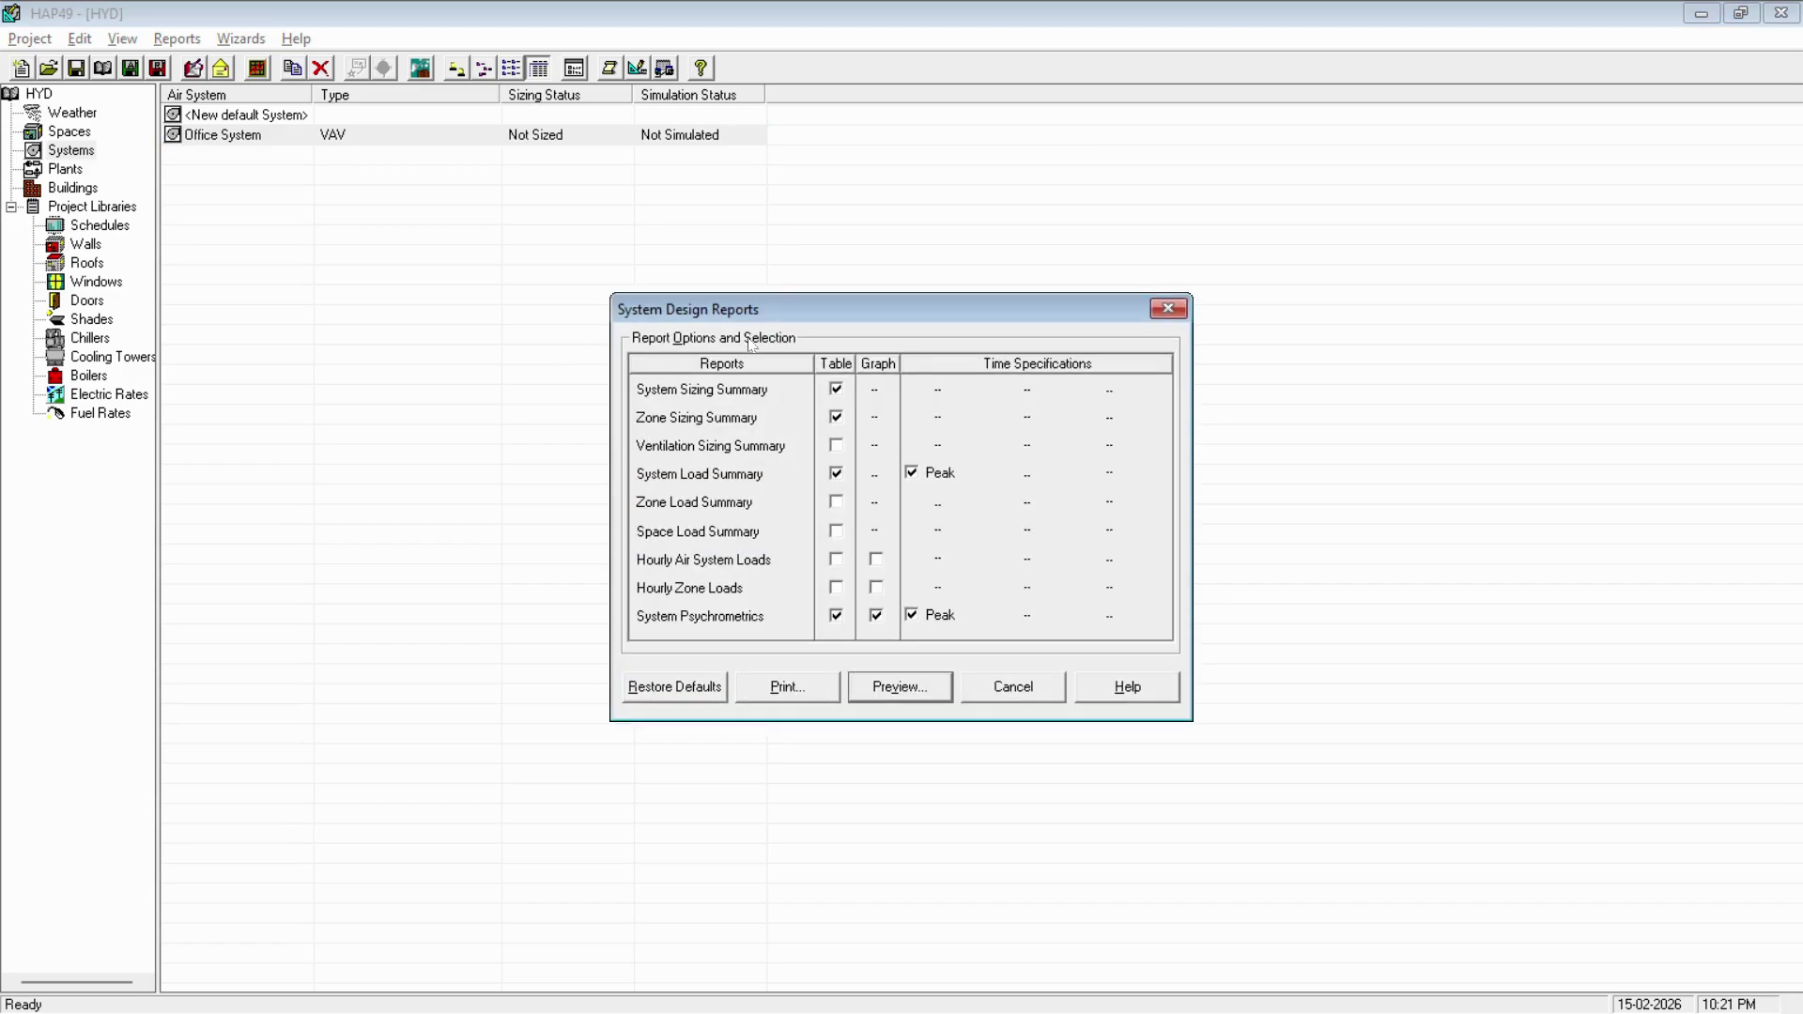
{"action": "left_click_drag", "start_coordinate": [761, 310], "coordinate": [747, 204]}
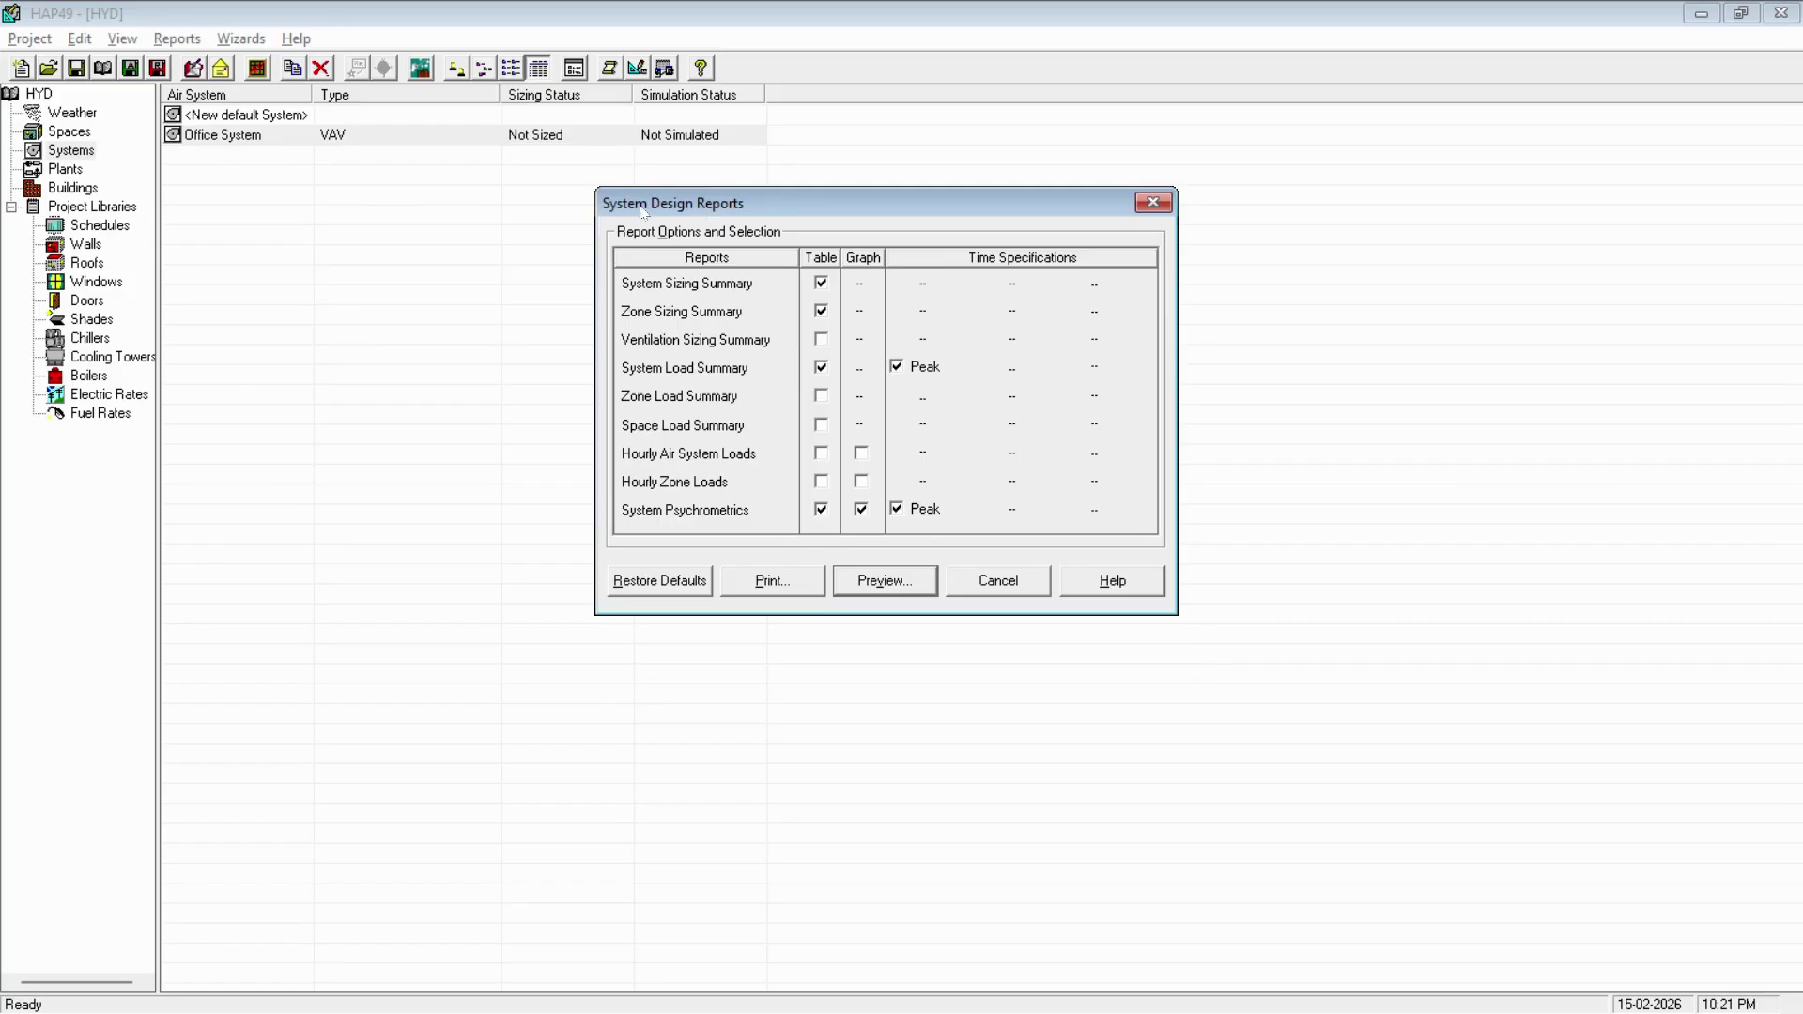
{"action": "left_click", "coordinate": [883, 583]}
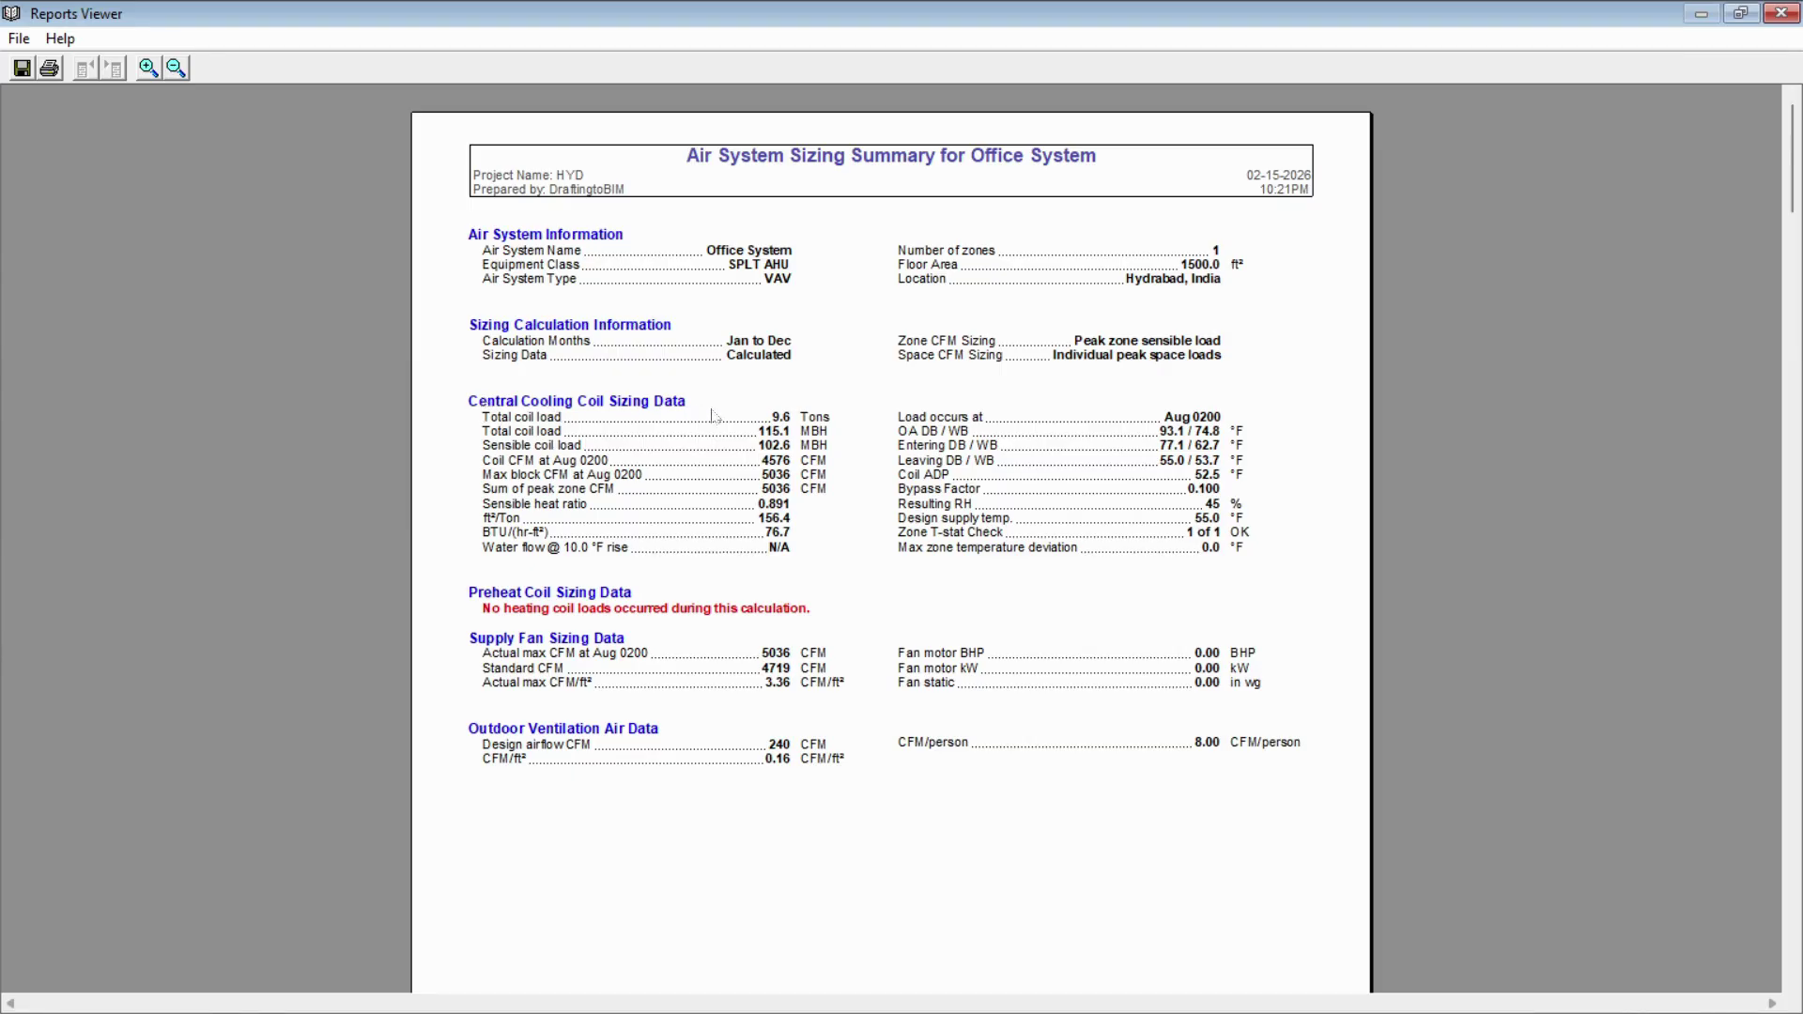
- Examine the total coil load, location, and supply fan airflow in the Air System Sizing Summary
{"action": "left_click_drag", "start_coordinate": [777, 427], "coordinate": [832, 429]}
{"action": "left_click", "coordinate": [841, 427]}
{"action": "left_click_drag", "start_coordinate": [776, 427], "coordinate": [827, 430]}
{"action": "left_click", "coordinate": [777, 426]}
{"action": "double_click", "coordinate": [1138, 287]}
{"action": "left_click", "coordinate": [1152, 283]}
{"action": "scroll", "coordinate": [791, 635], "scroll_direction": "down", "scroll_amount": 3}
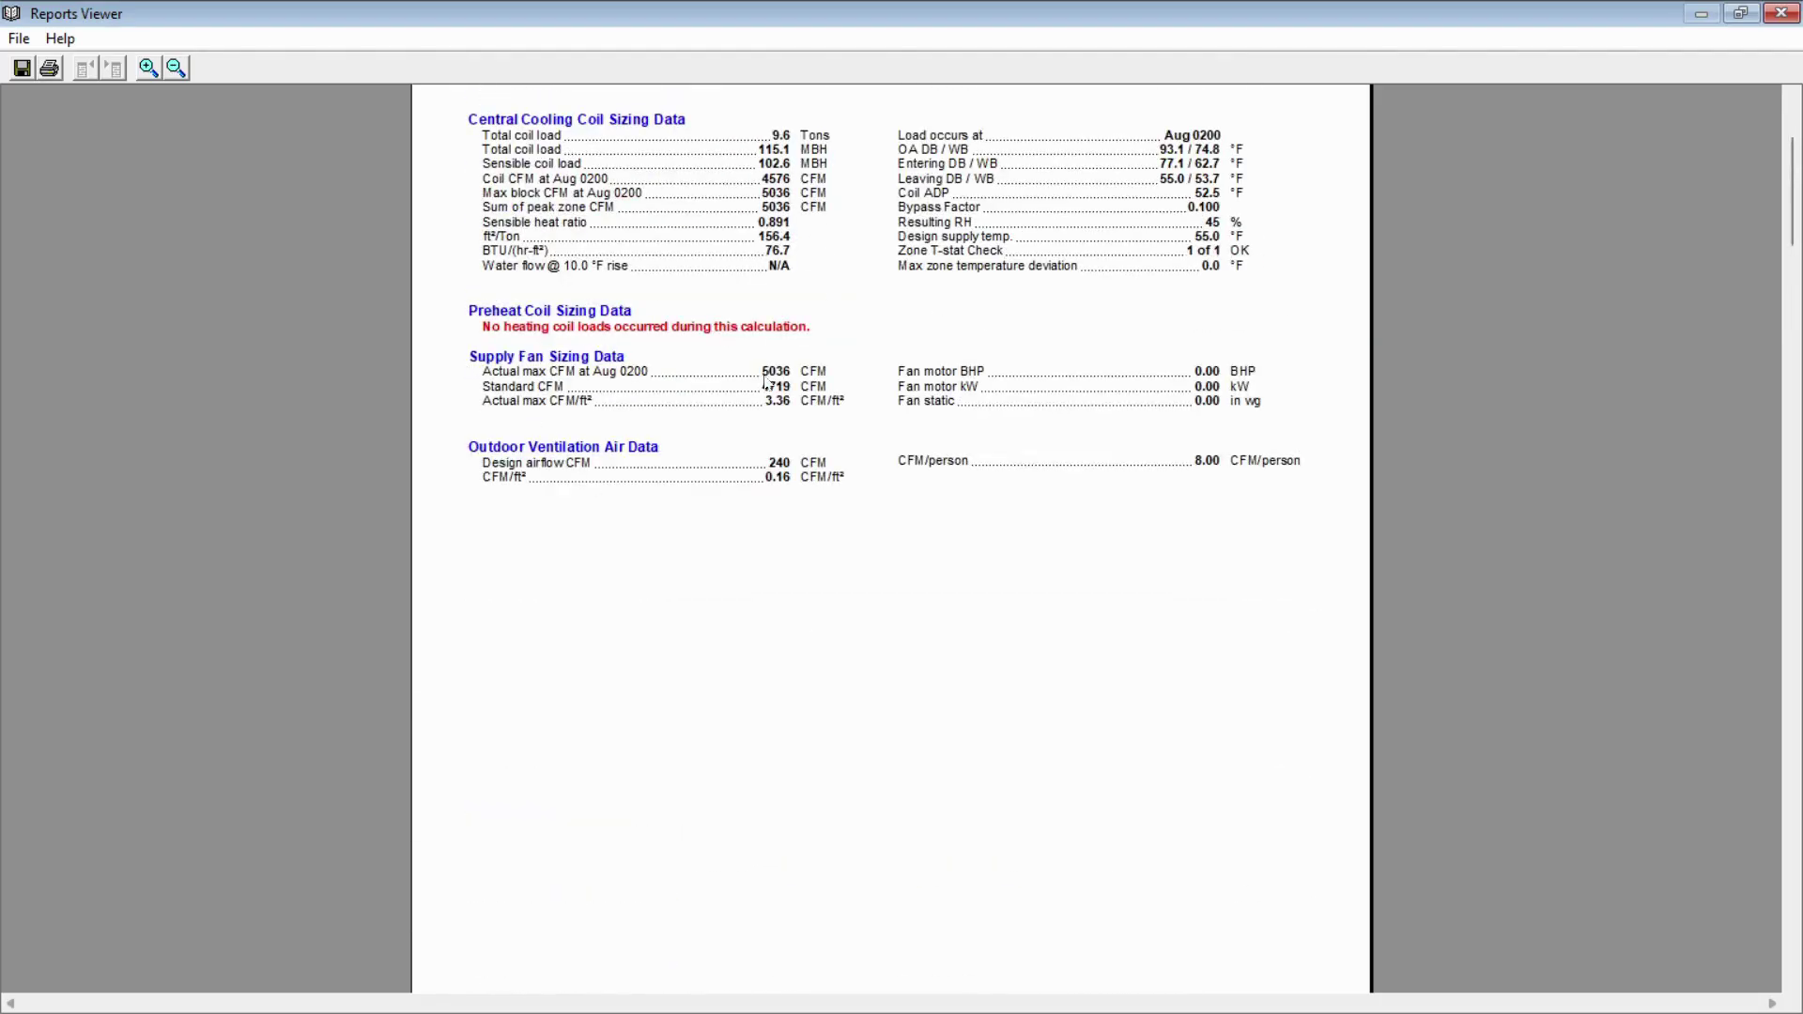
{"action": "left_click_drag", "start_coordinate": [762, 379], "coordinate": [827, 379]}
{"action": "left_click", "coordinate": [855, 512]}
- Examine the cooling and heating load breakdown in the Air System Design Load Summary for the Office System
{"action": "scroll", "coordinate": [830, 565], "scroll_direction": "down", "scroll_amount": 20}
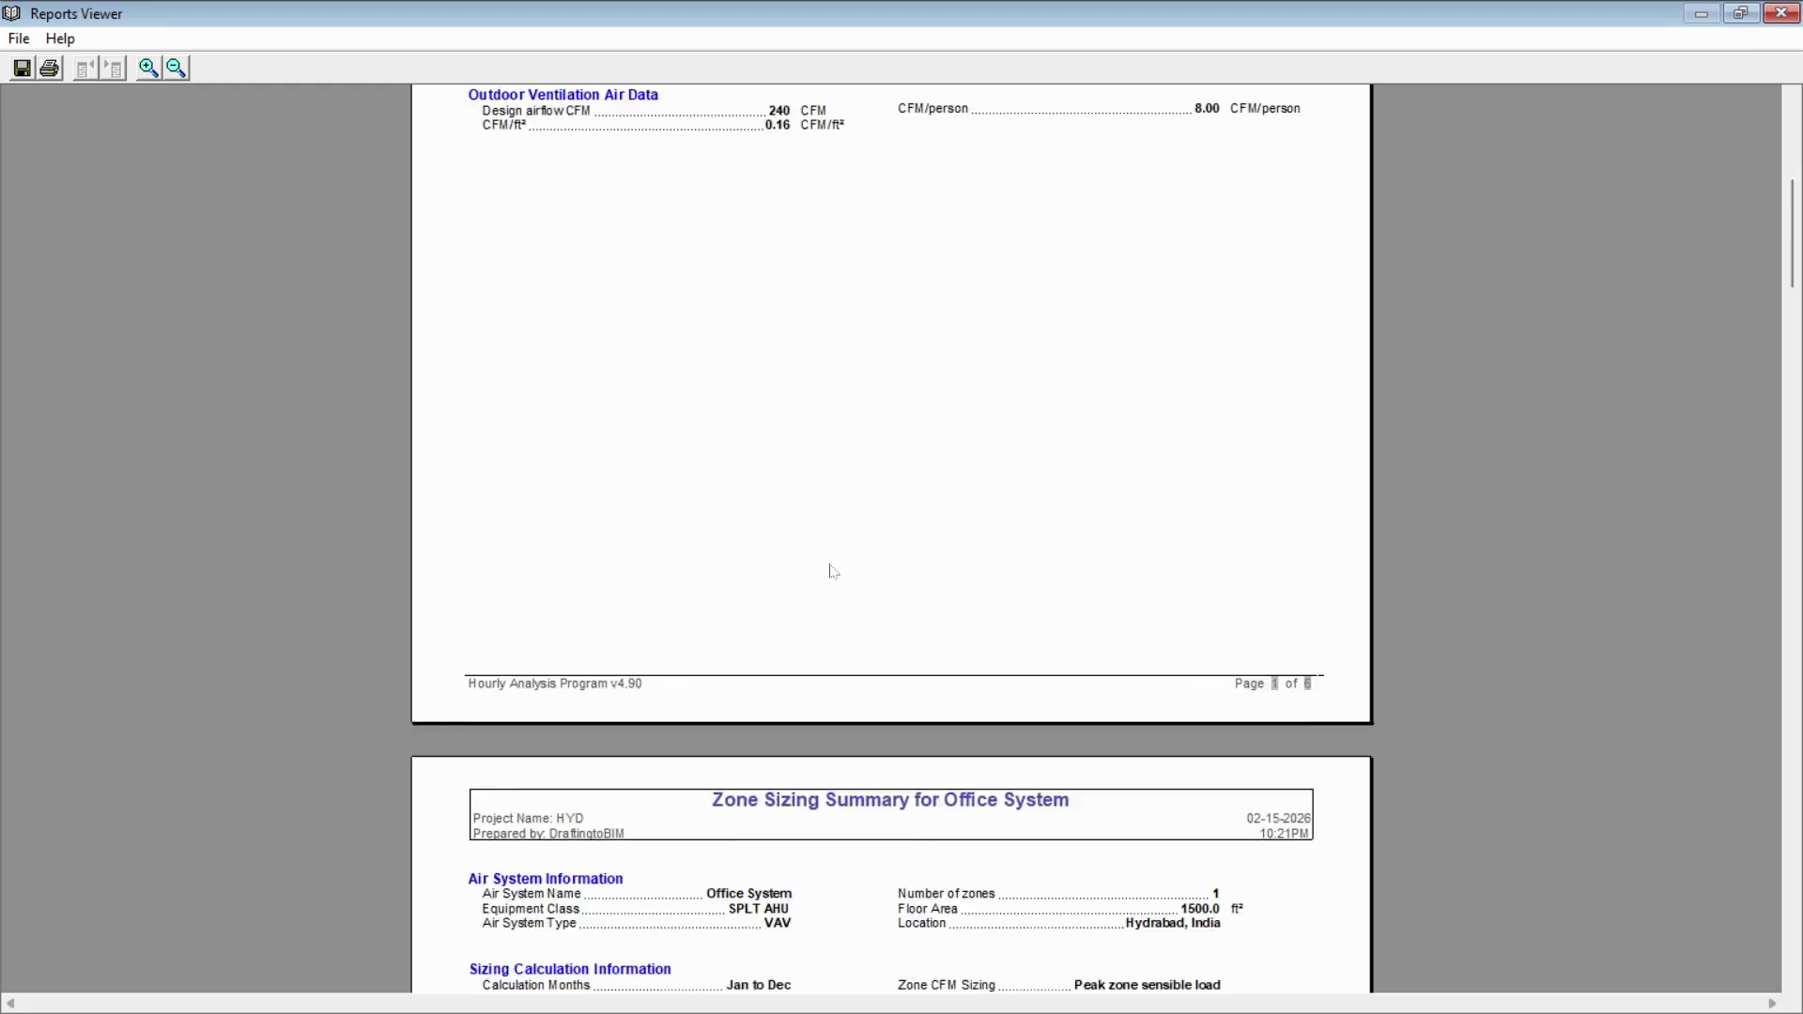
{"action": "scroll", "coordinate": [830, 565], "scroll_direction": "down", "scroll_amount": 10}
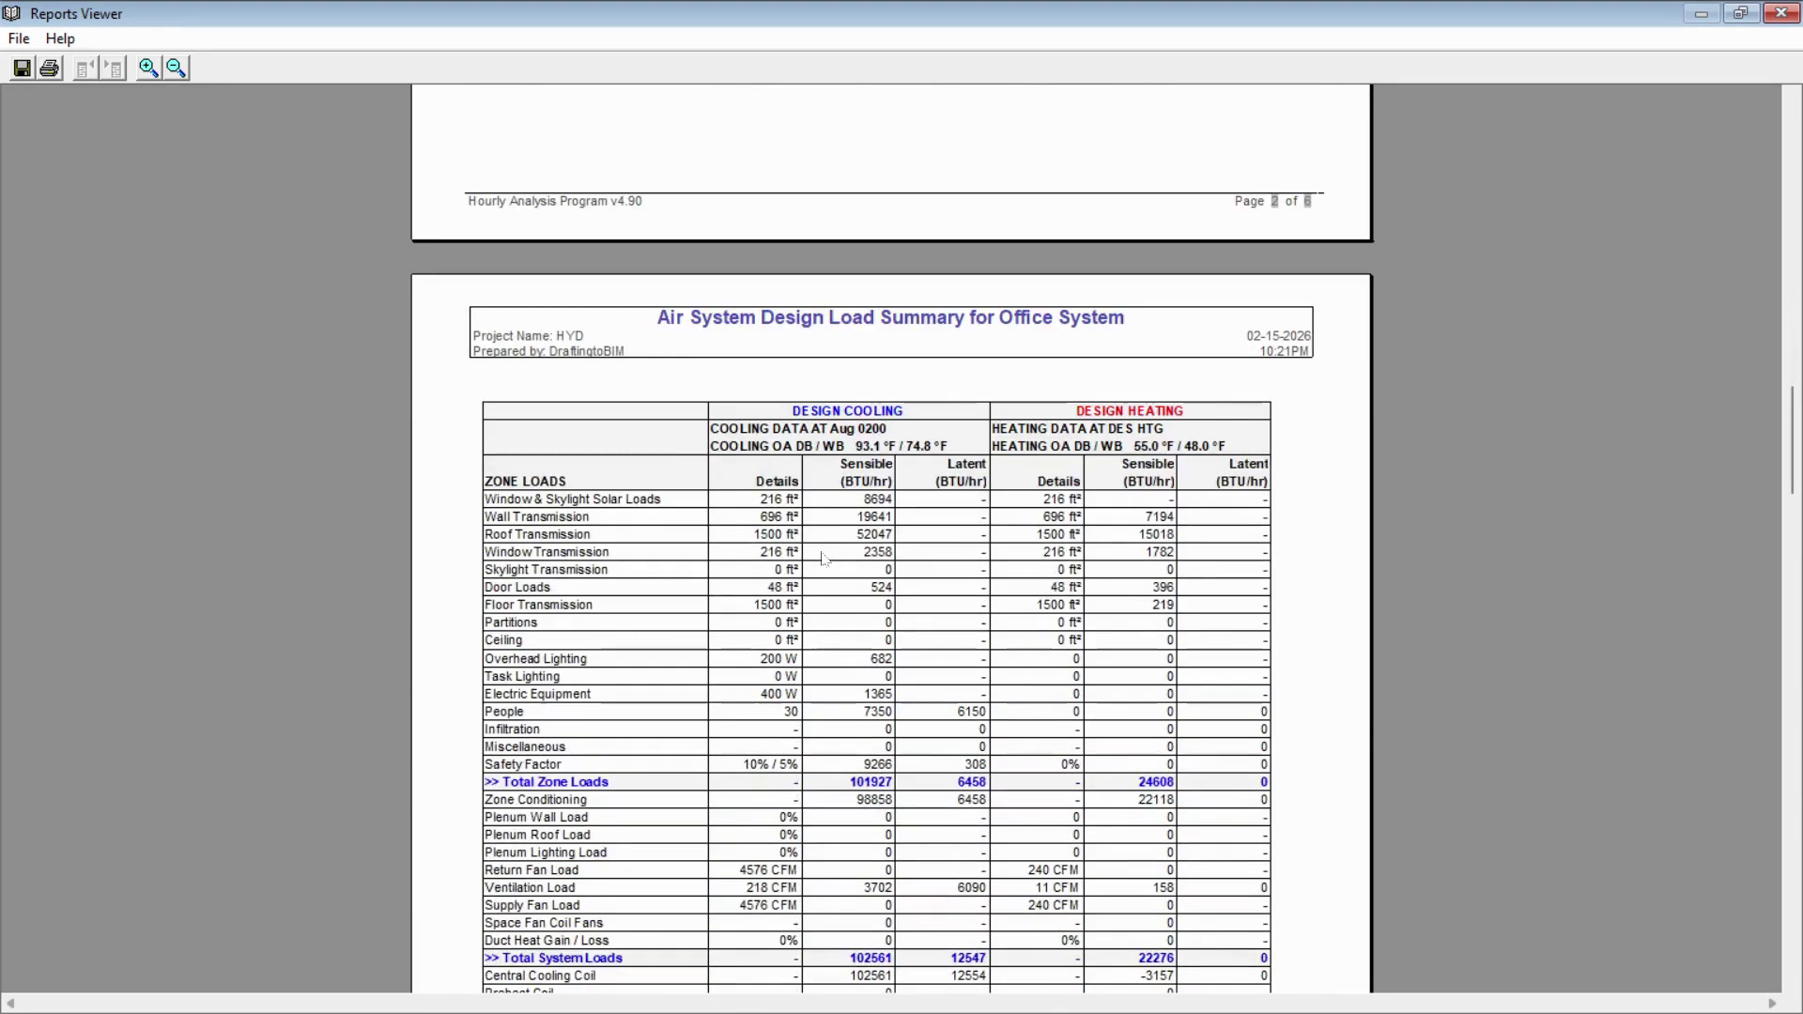
{"action": "scroll", "coordinate": [803, 541], "scroll_direction": "down", "scroll_amount": 2}
{"action": "scroll", "coordinate": [801, 541], "scroll_direction": "down", "scroll_amount": 3}
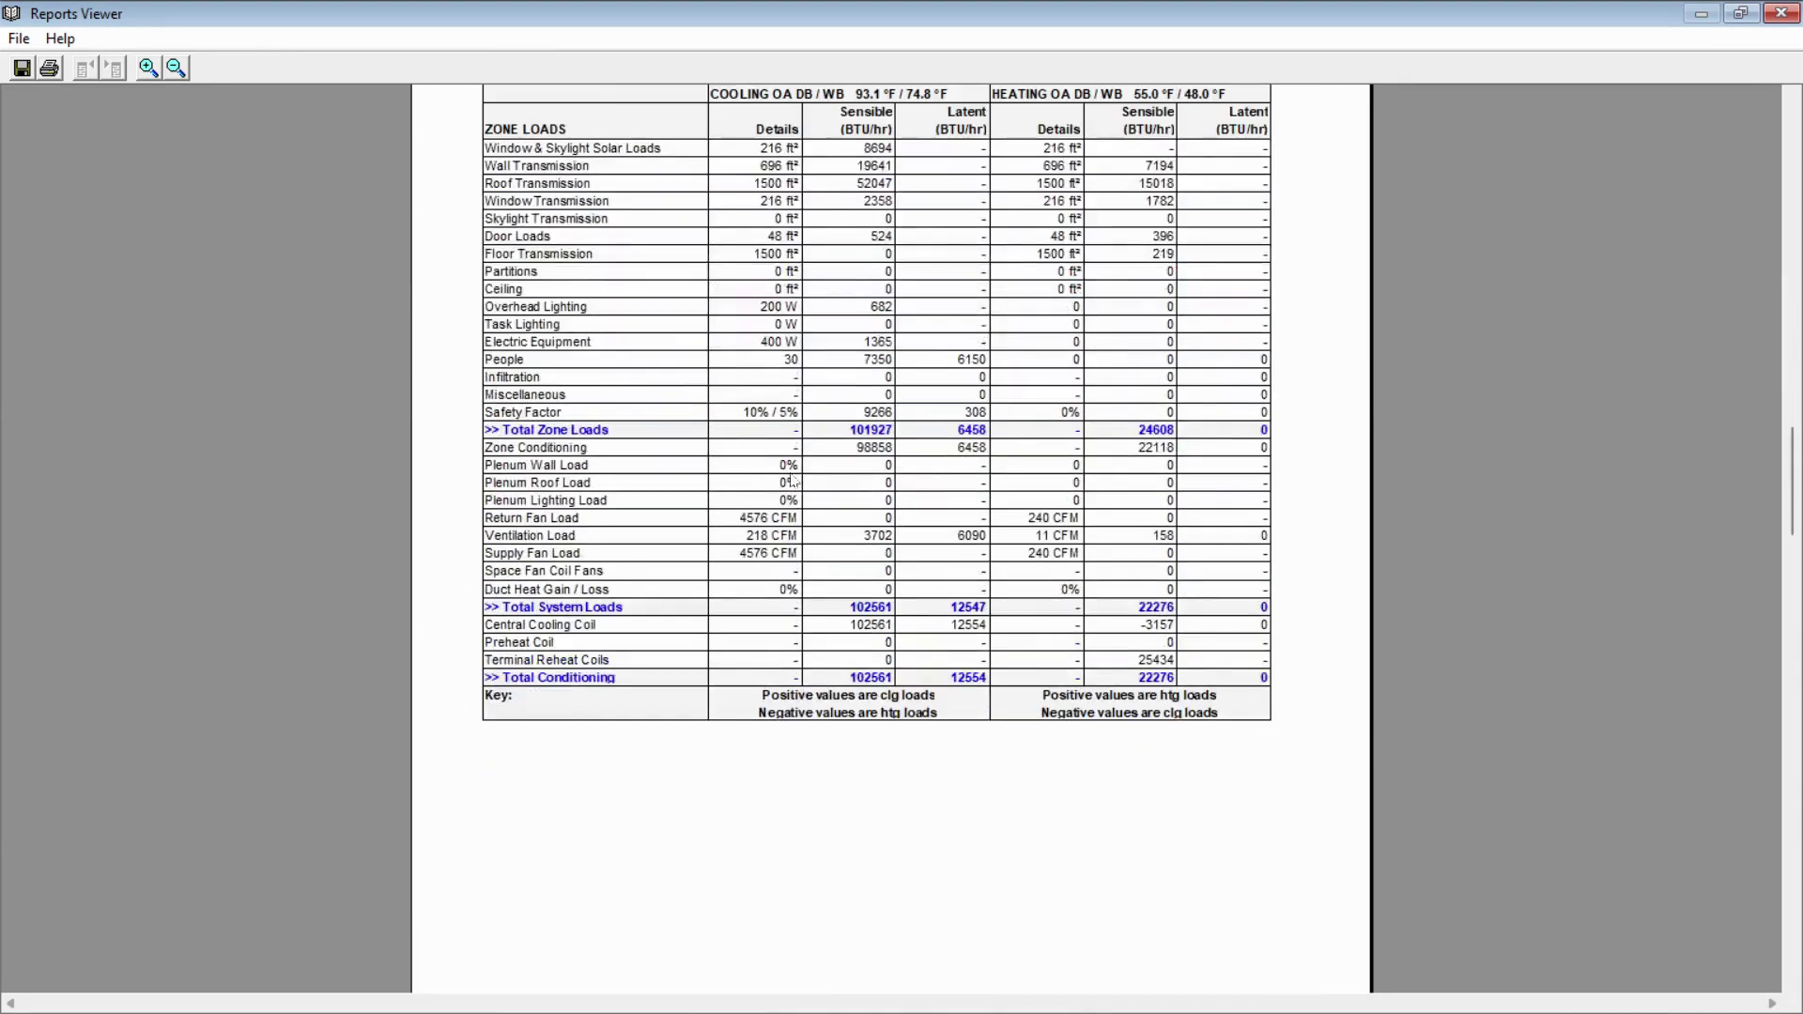
{"action": "scroll", "coordinate": [793, 482], "scroll_direction": "down", "scroll_amount": 3}
{"action": "scroll", "coordinate": [793, 480], "scroll_direction": "up", "scroll_amount": 8}
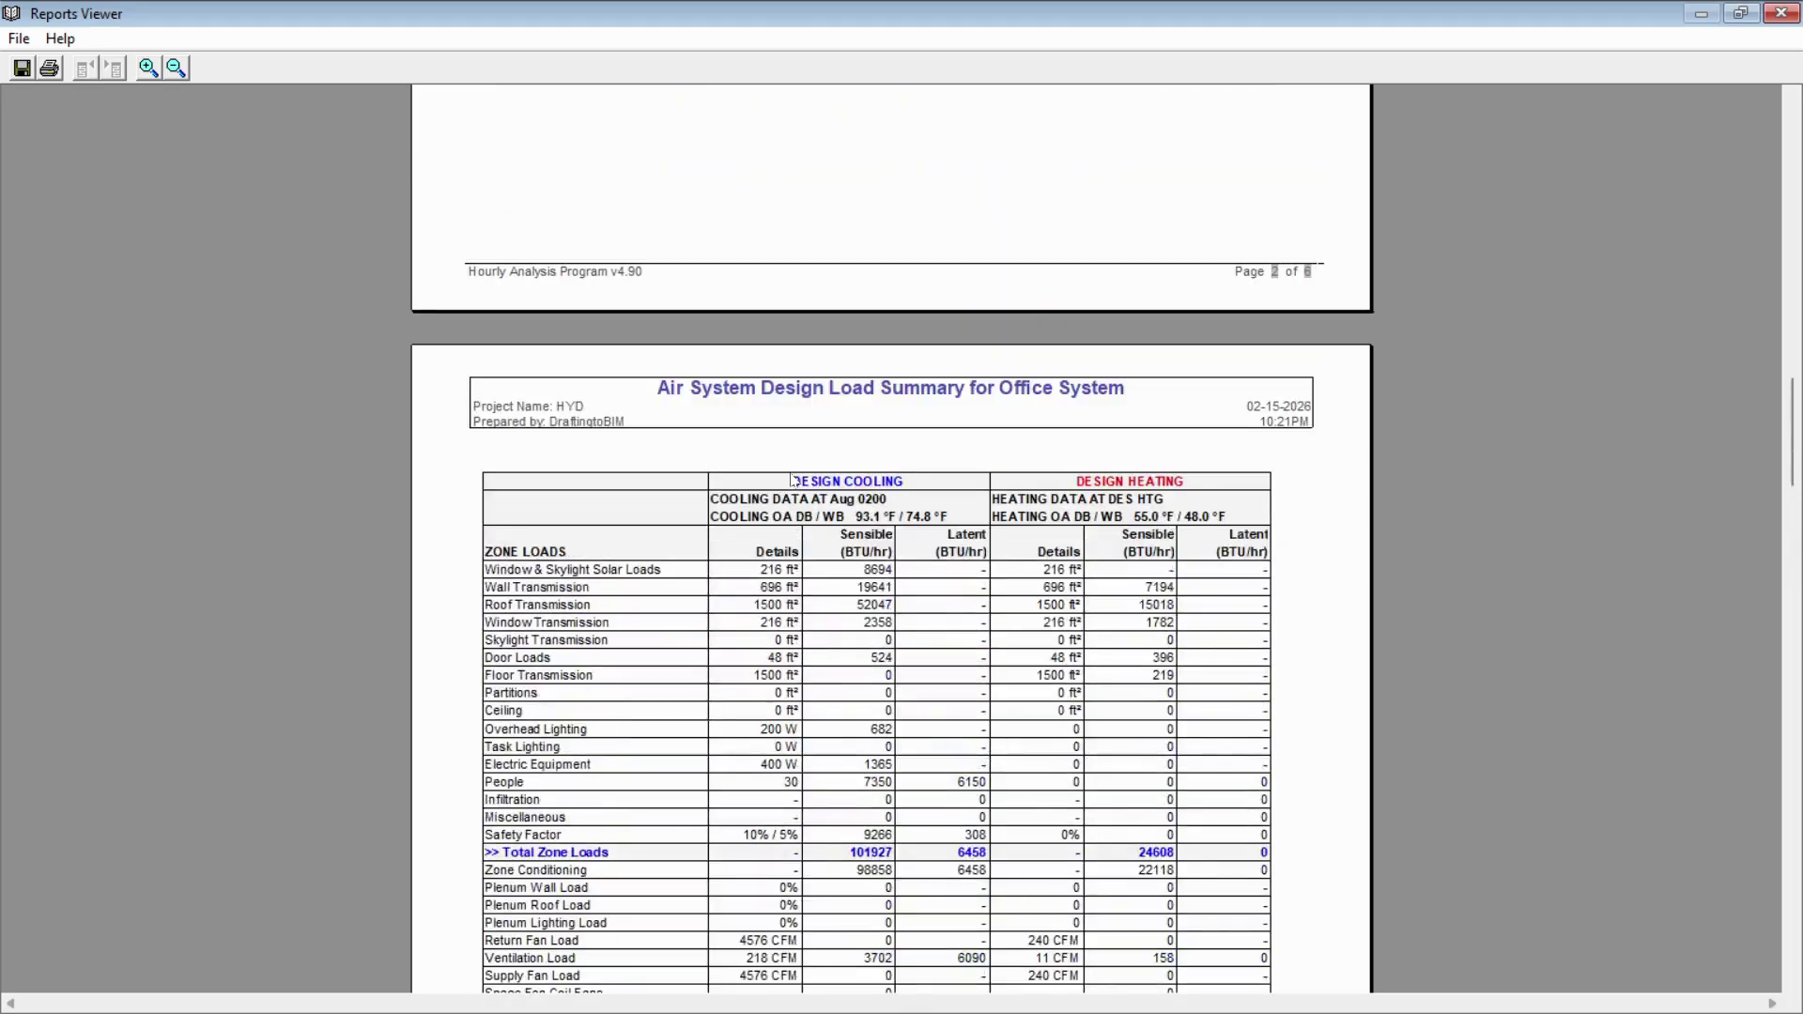
{"action": "scroll", "coordinate": [793, 481], "scroll_direction": "down", "scroll_amount": 5}
{"action": "scroll", "coordinate": [793, 481], "scroll_direction": "up", "scroll_amount": 3}
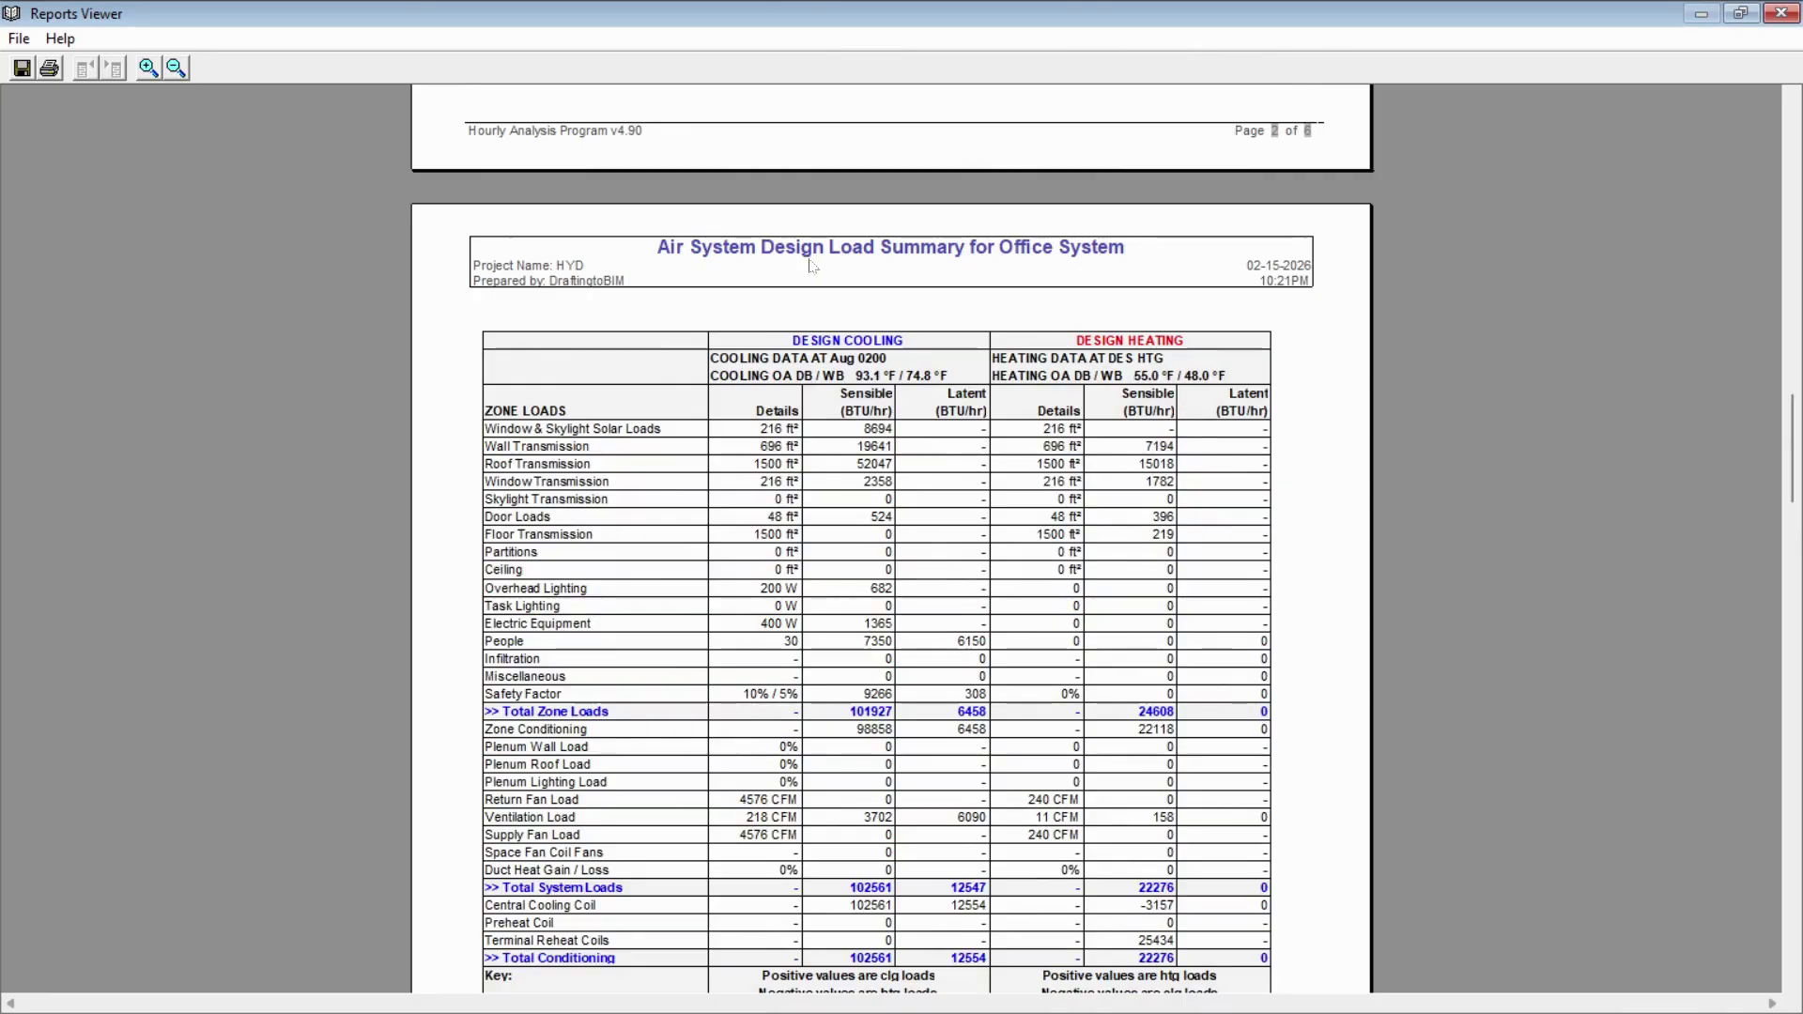
{"action": "scroll", "coordinate": [823, 458], "scroll_direction": "up", "scroll_amount": 1}
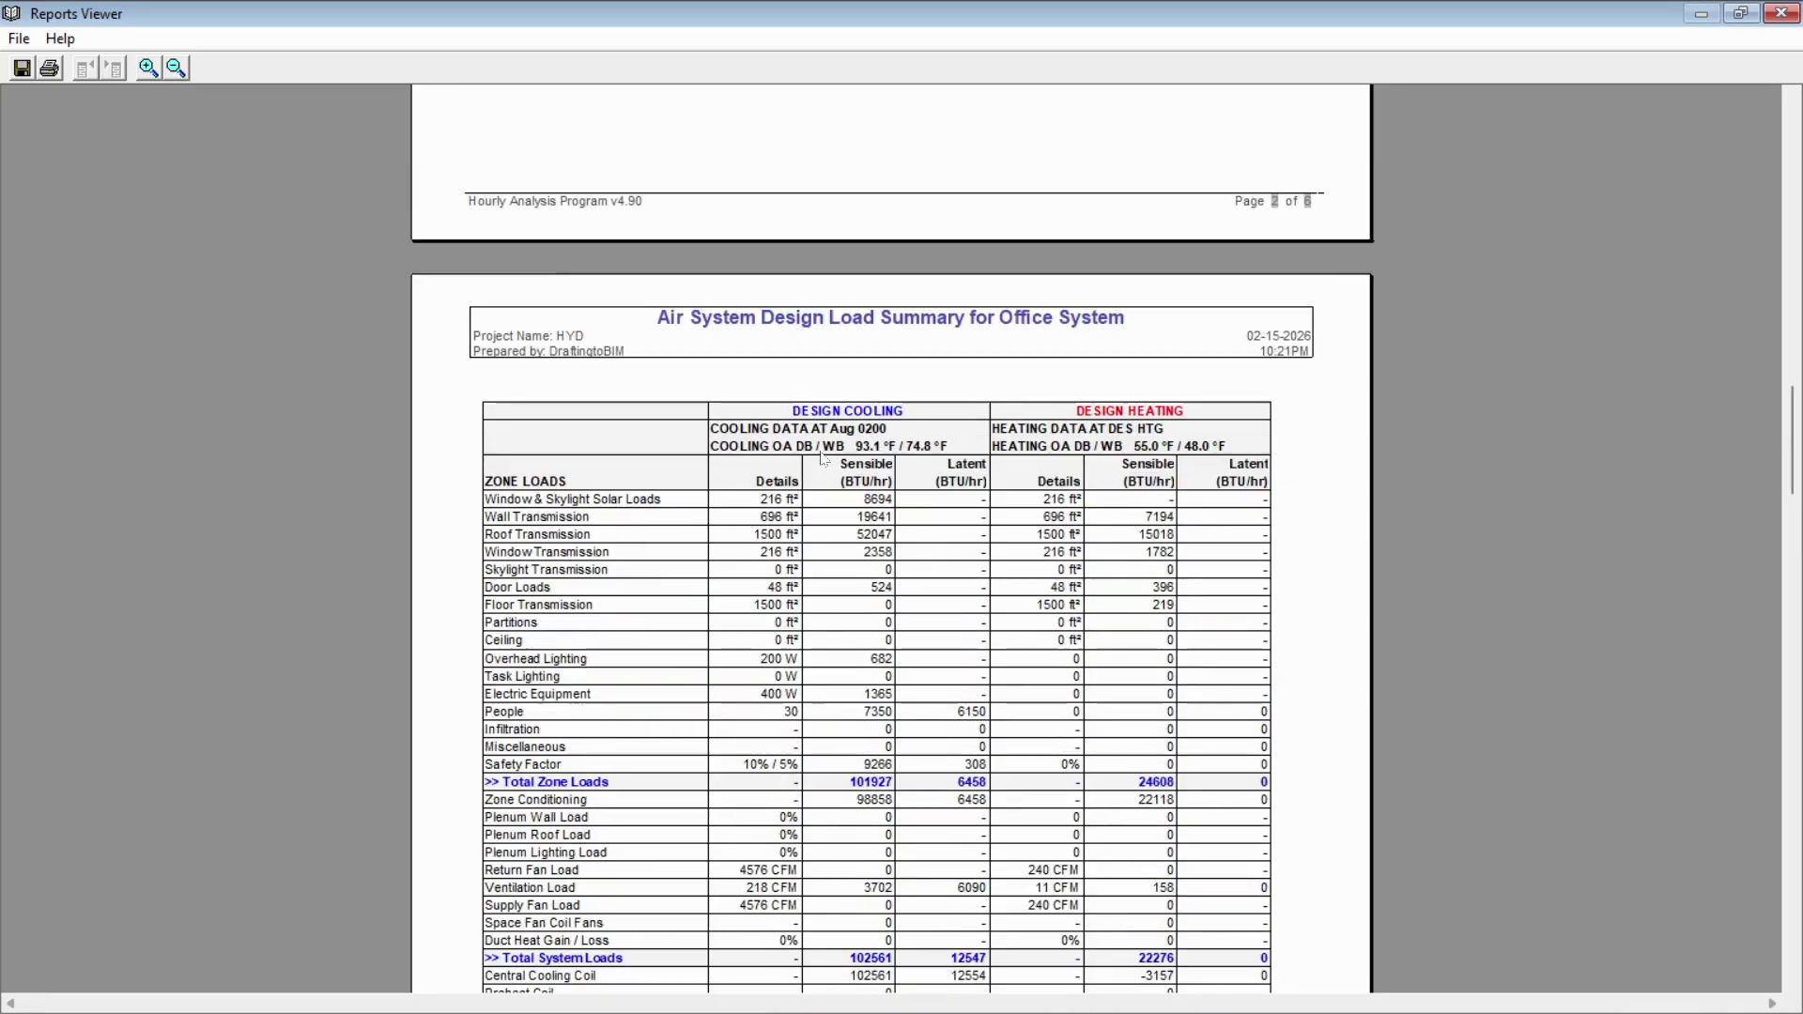
{"action": "scroll", "coordinate": [823, 457], "scroll_direction": "up", "scroll_amount": 2}
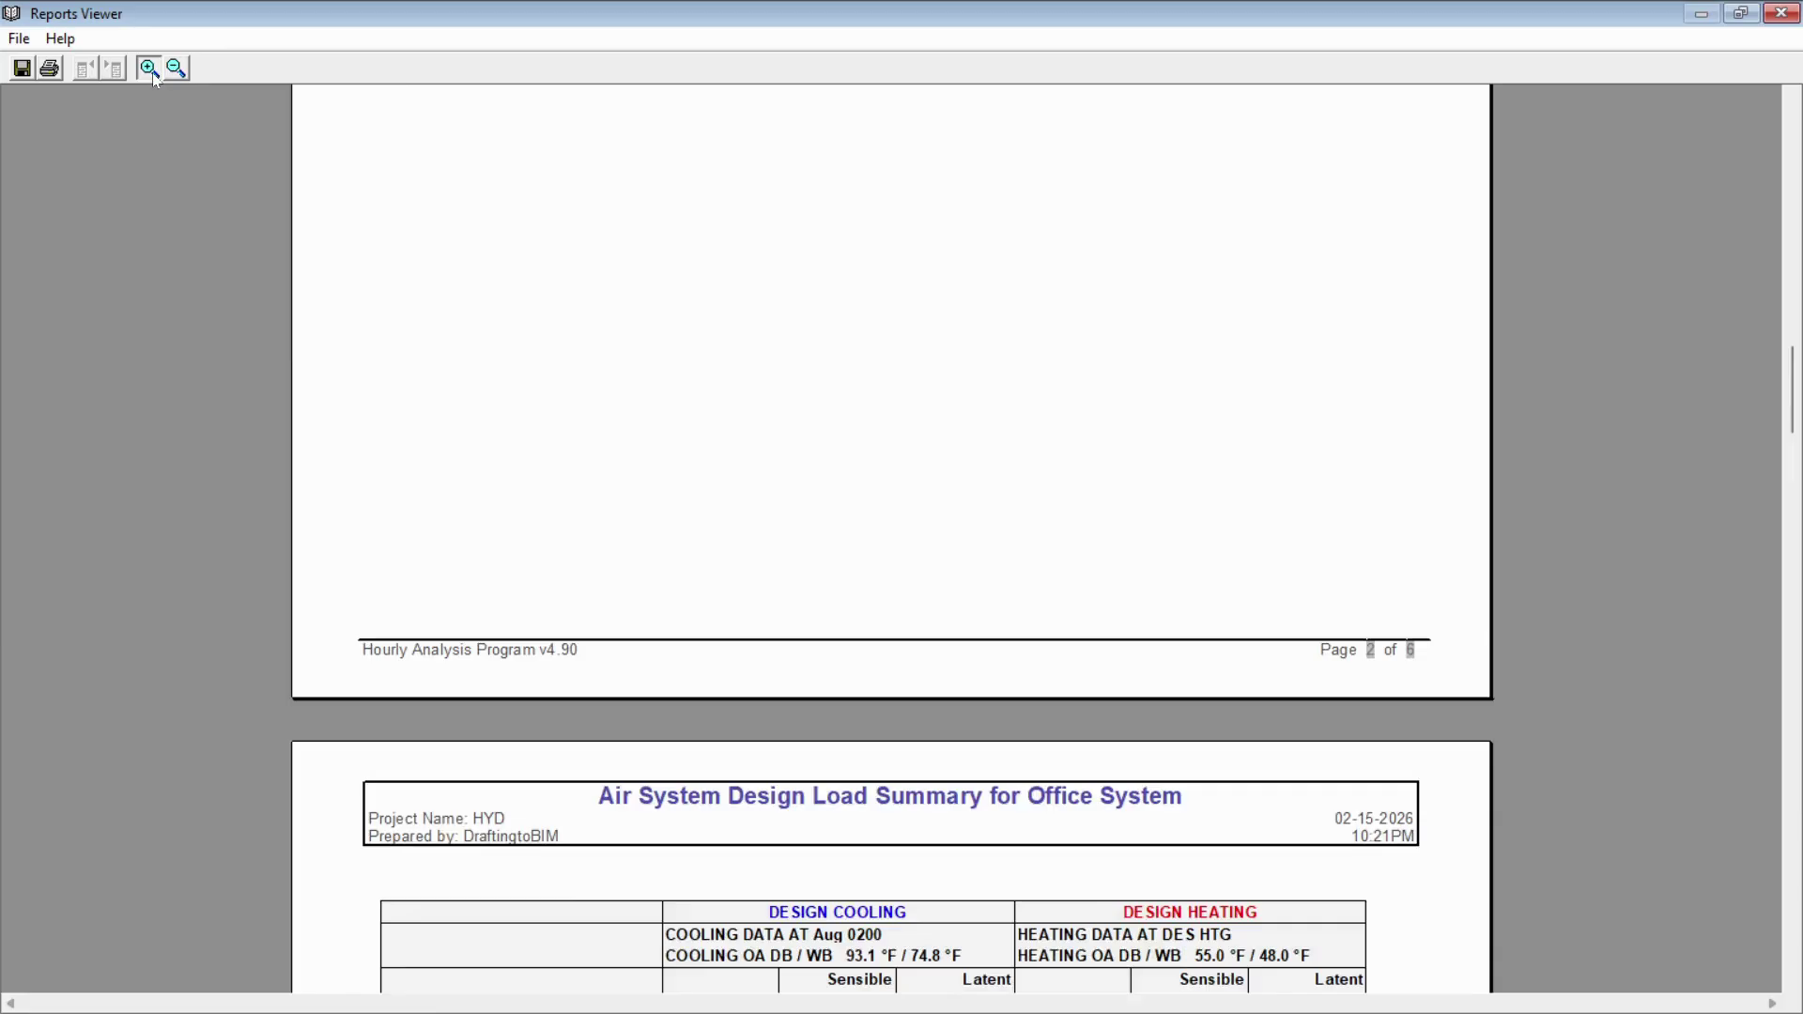
- Examine the window and skylight solar load under Design Cooling in the Air System Design Load Summary
{"action": "left_click", "coordinate": [147, 71]}
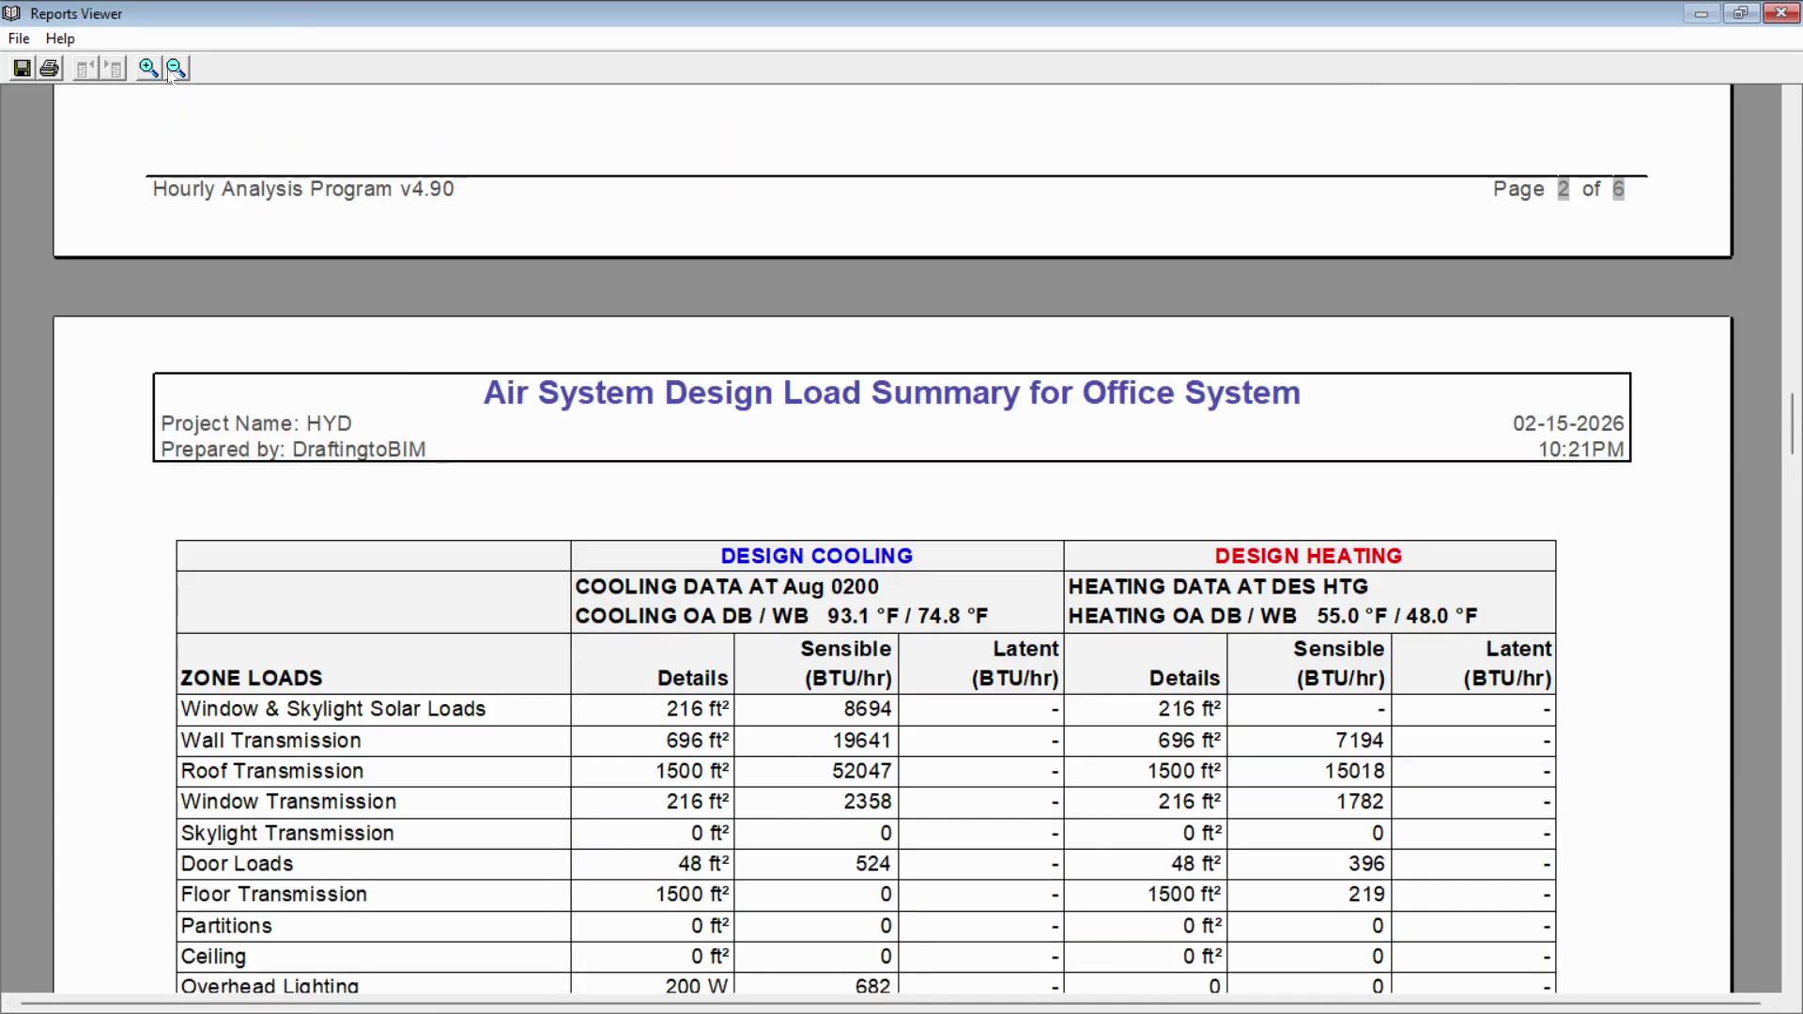
{"action": "scroll", "coordinate": [172, 73], "scroll_direction": "down", "scroll_amount": 4}
{"action": "left_click", "coordinate": [176, 69]}
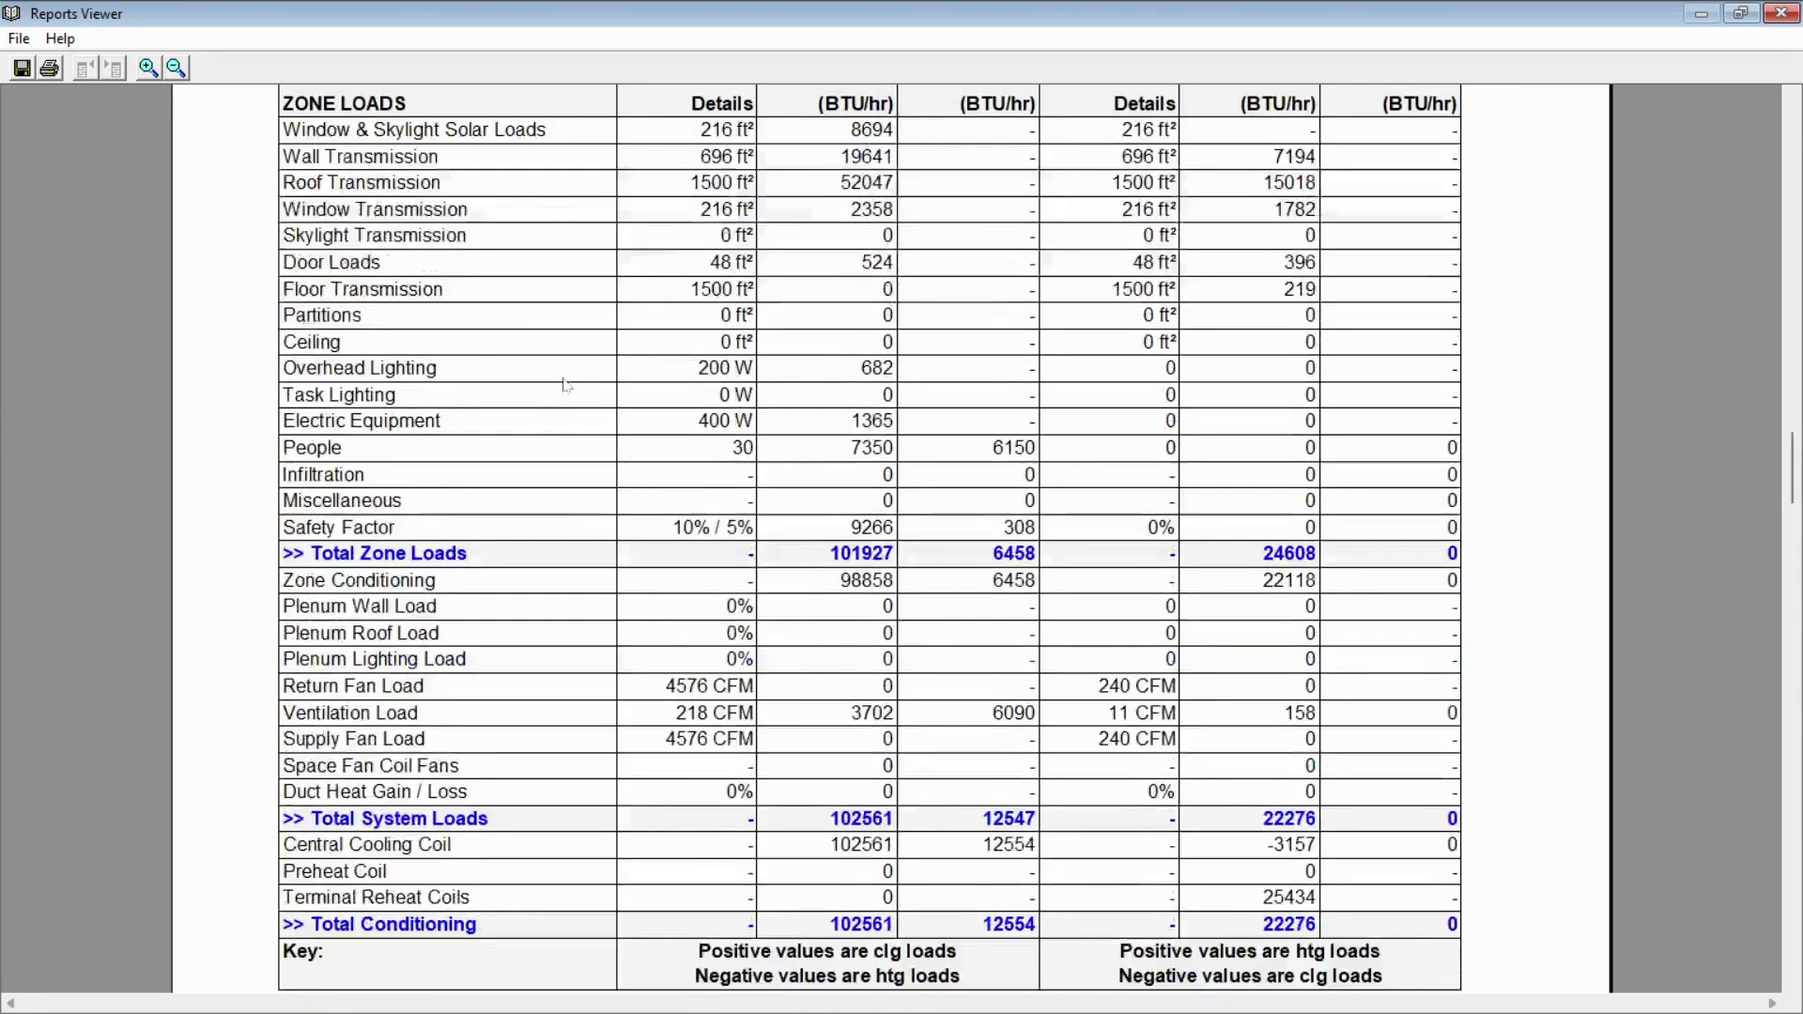
{"action": "scroll", "coordinate": [566, 385], "scroll_direction": "up", "scroll_amount": 2}
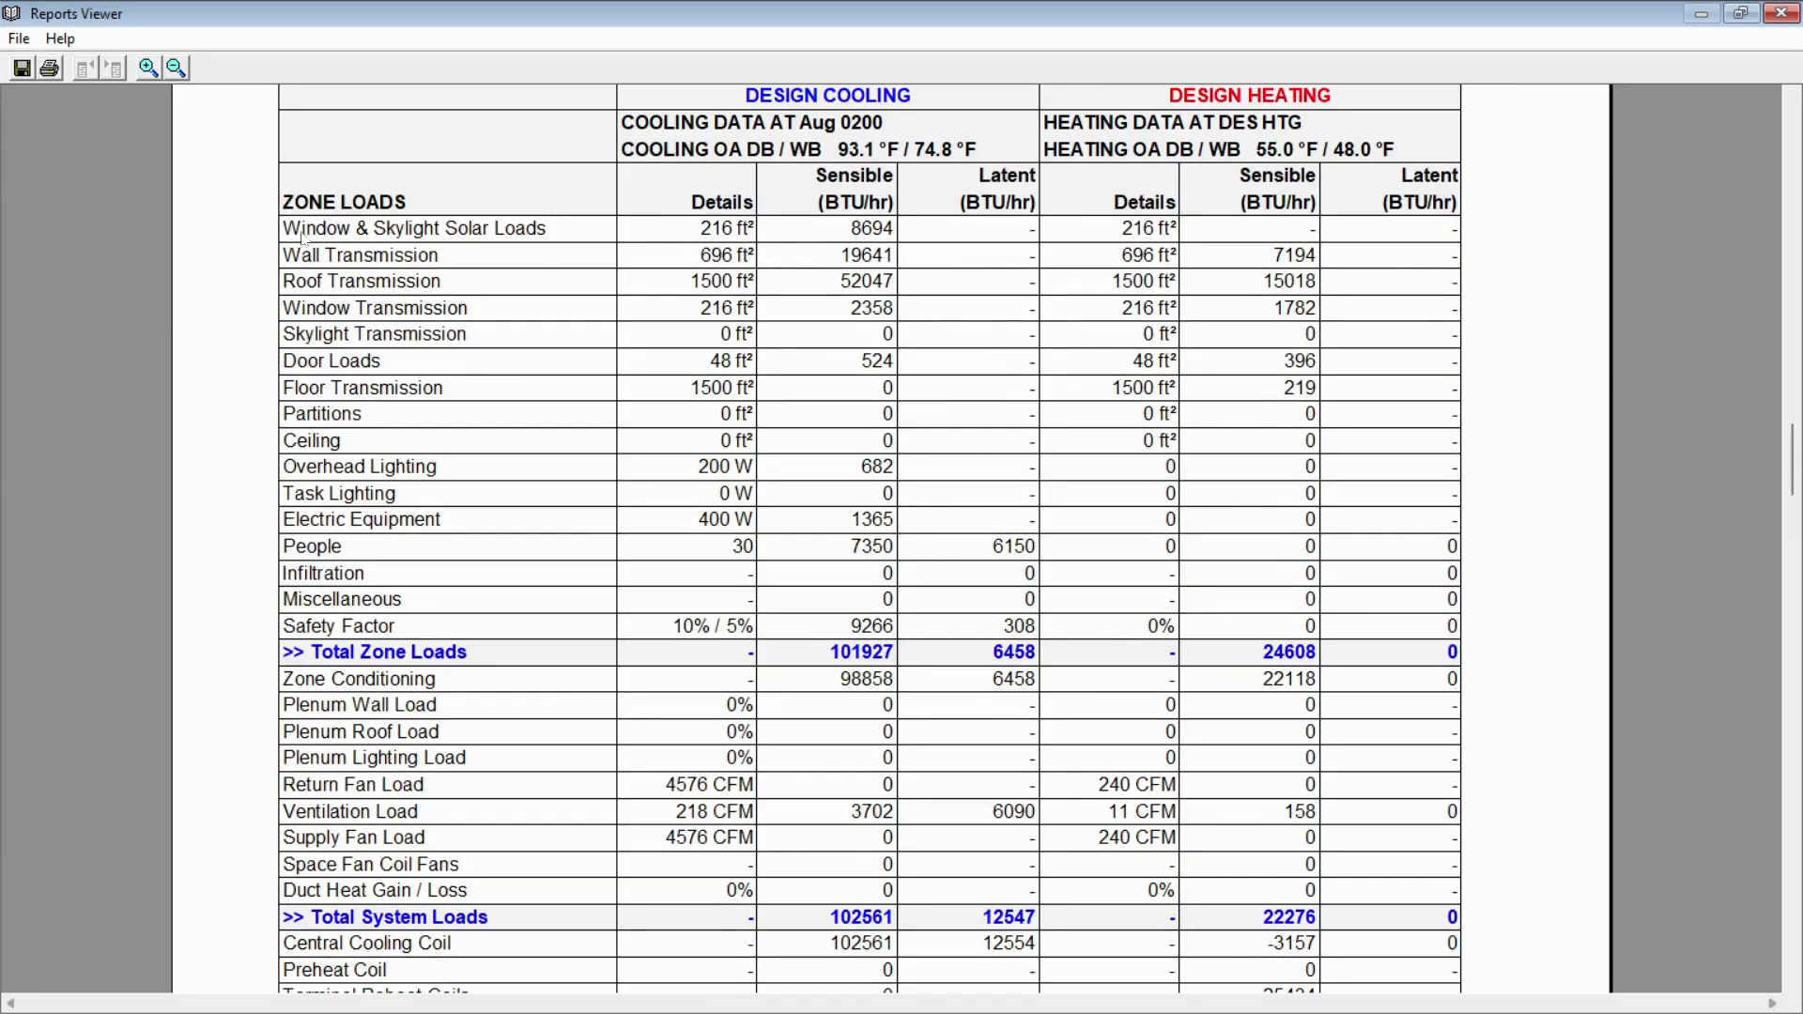
{"action": "left_click_drag", "start_coordinate": [303, 238], "coordinate": [840, 239]}
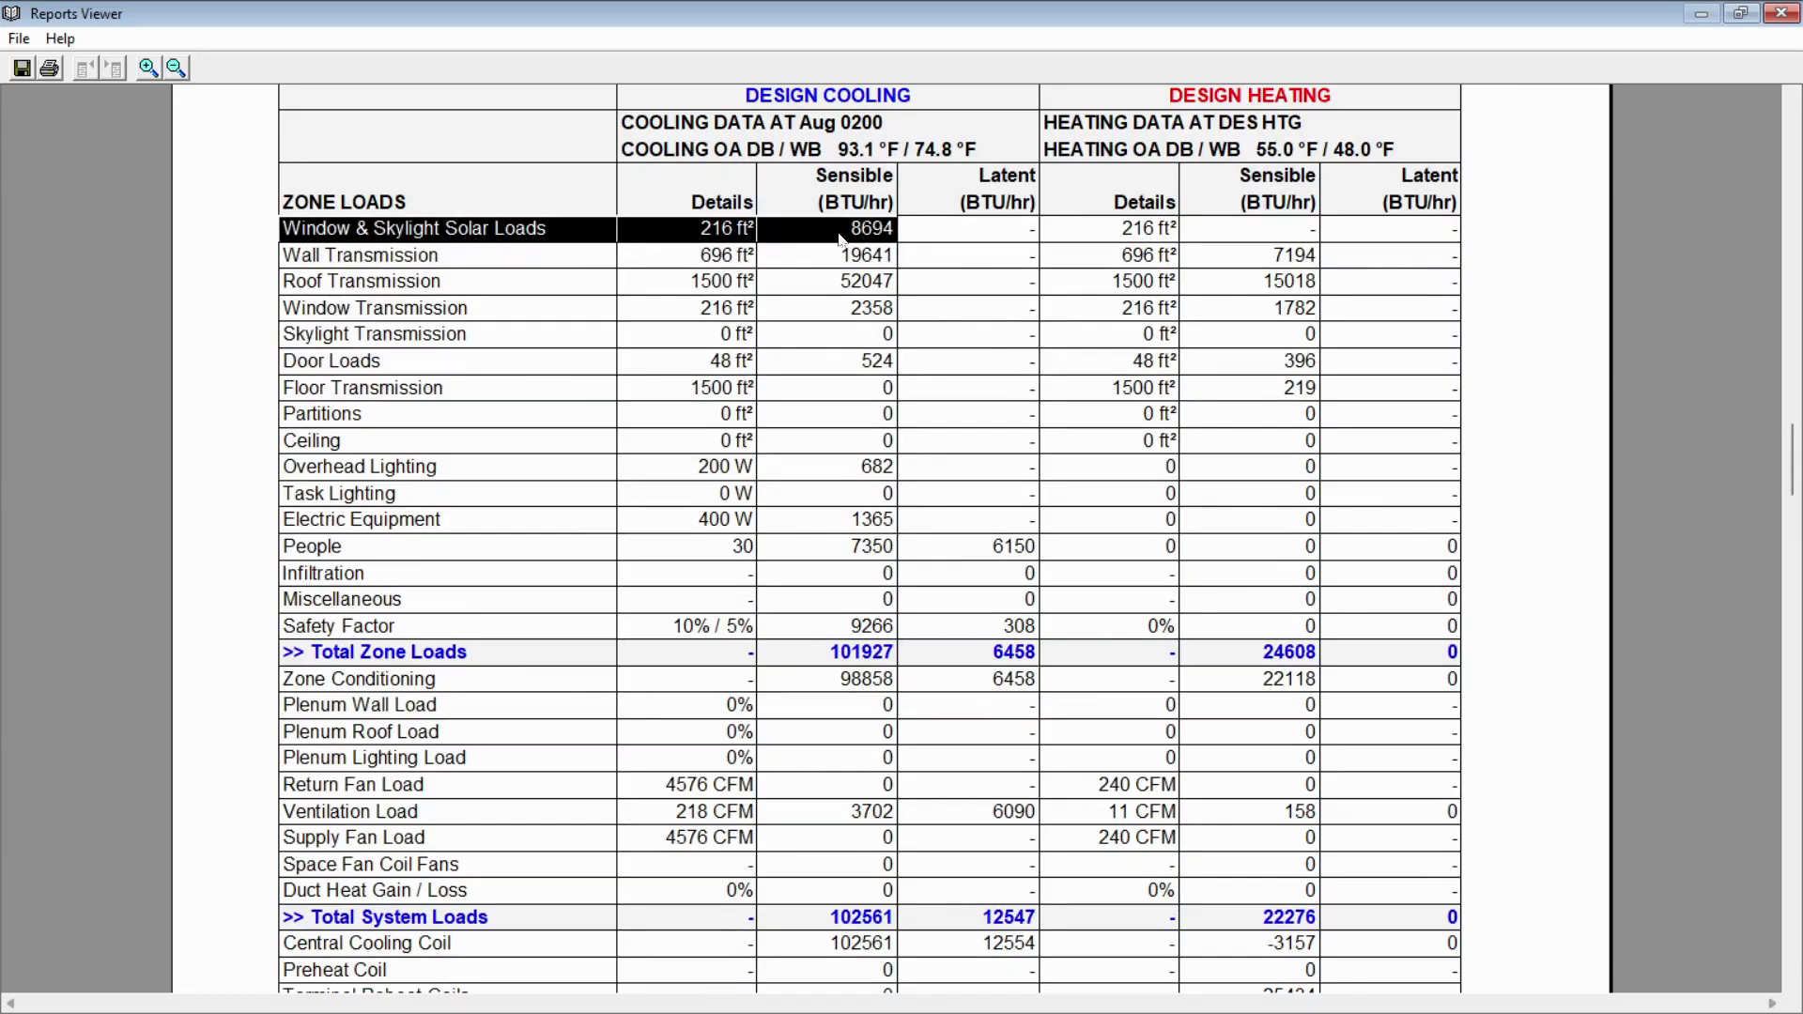
{"action": "left_click", "coordinate": [844, 240]}
{"action": "double_click", "coordinate": [865, 232]}
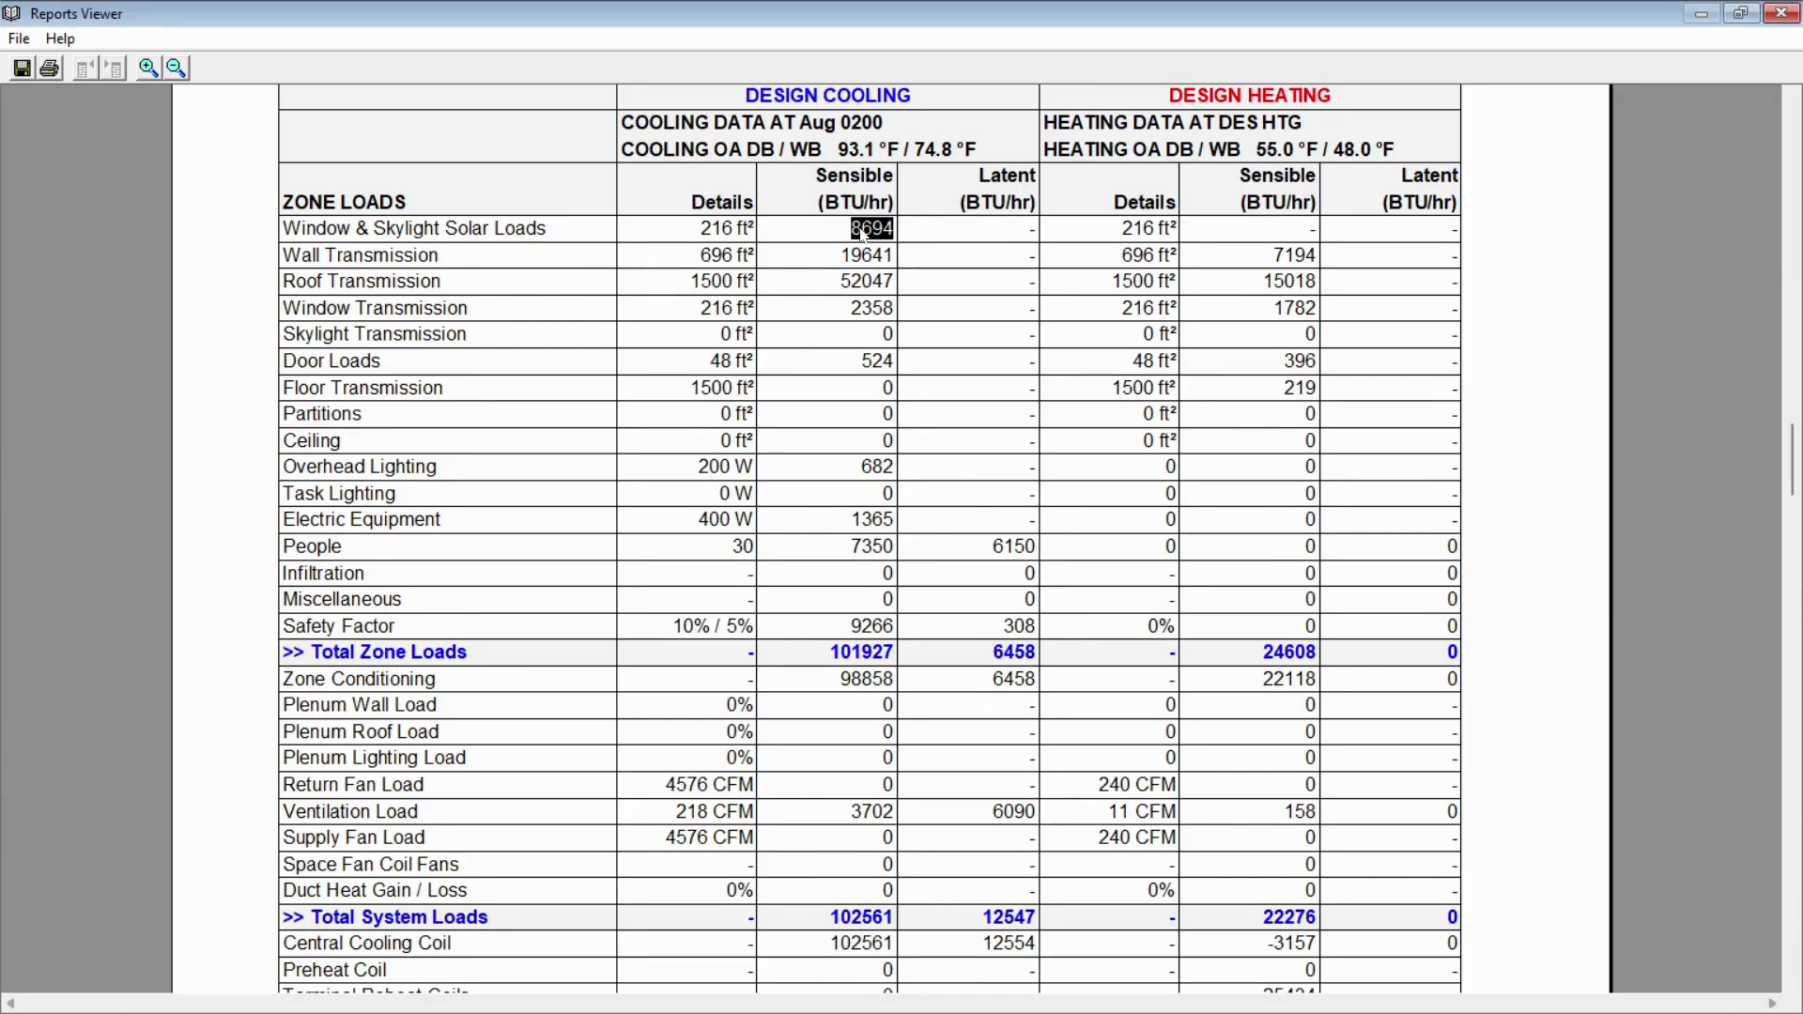
{"action": "scroll", "coordinate": [862, 235], "scroll_direction": "up", "scroll_amount": 3}
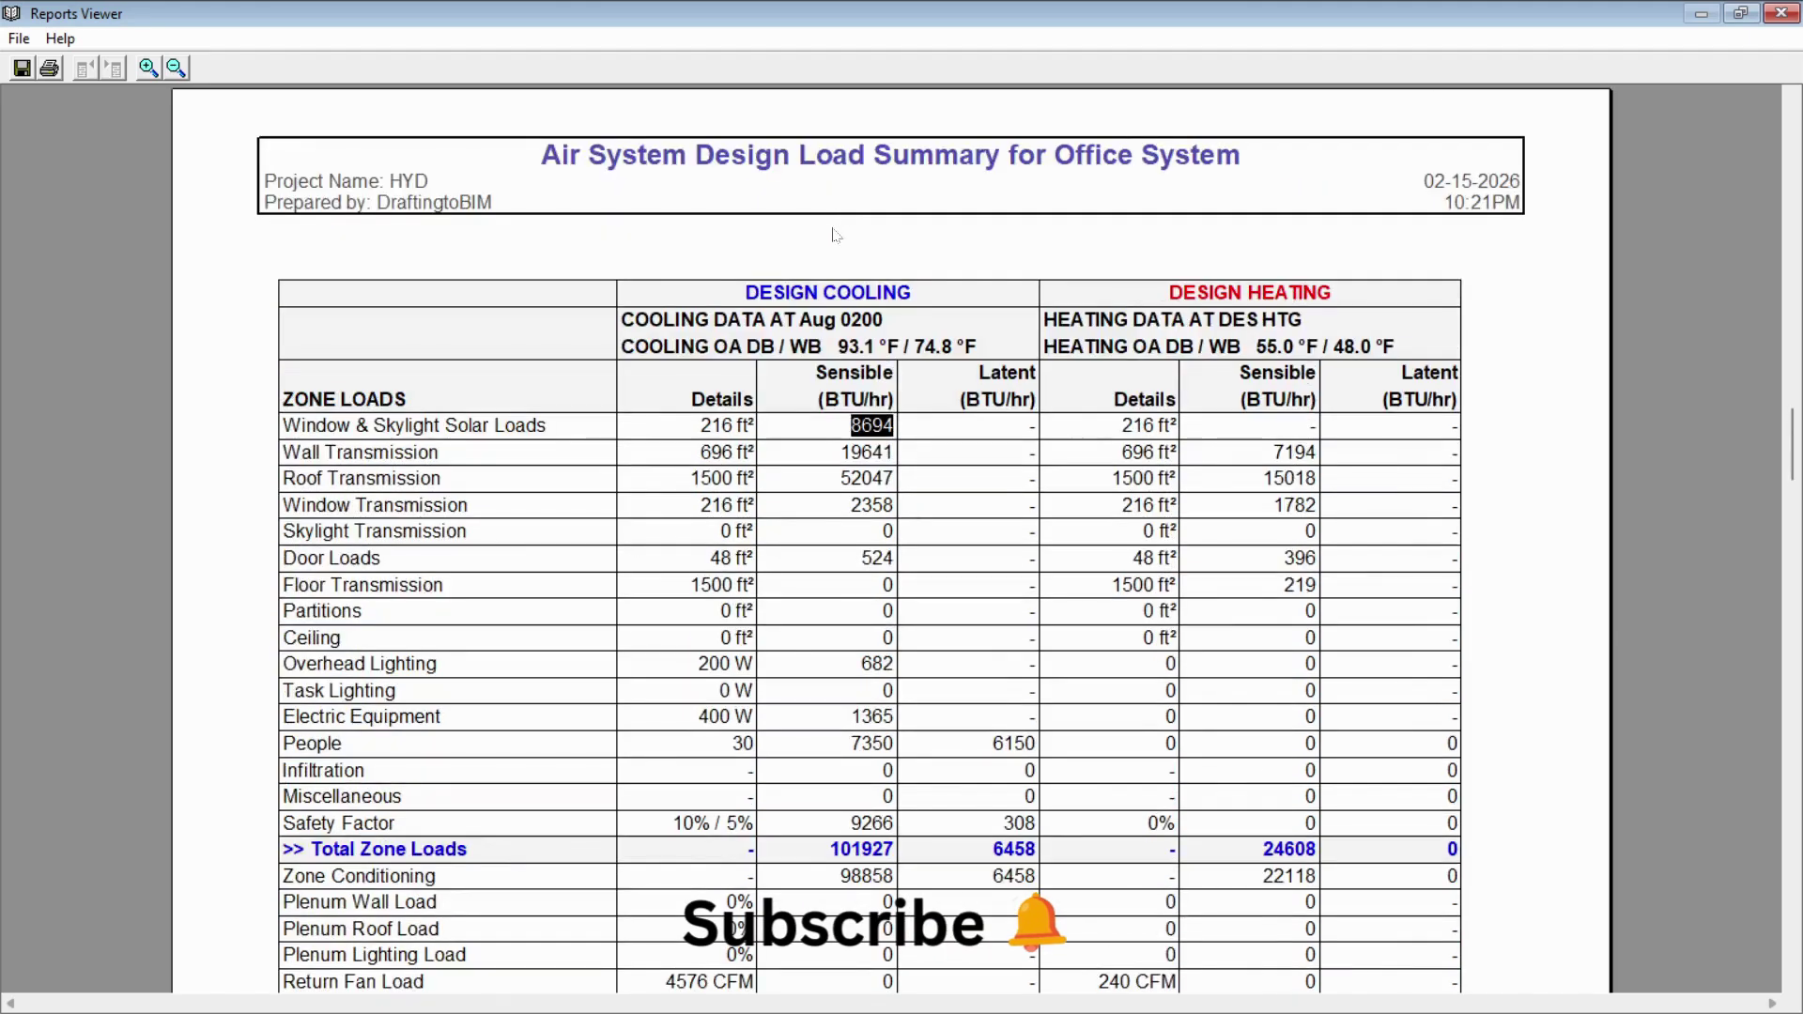
{"action": "left_click", "coordinate": [867, 456]}
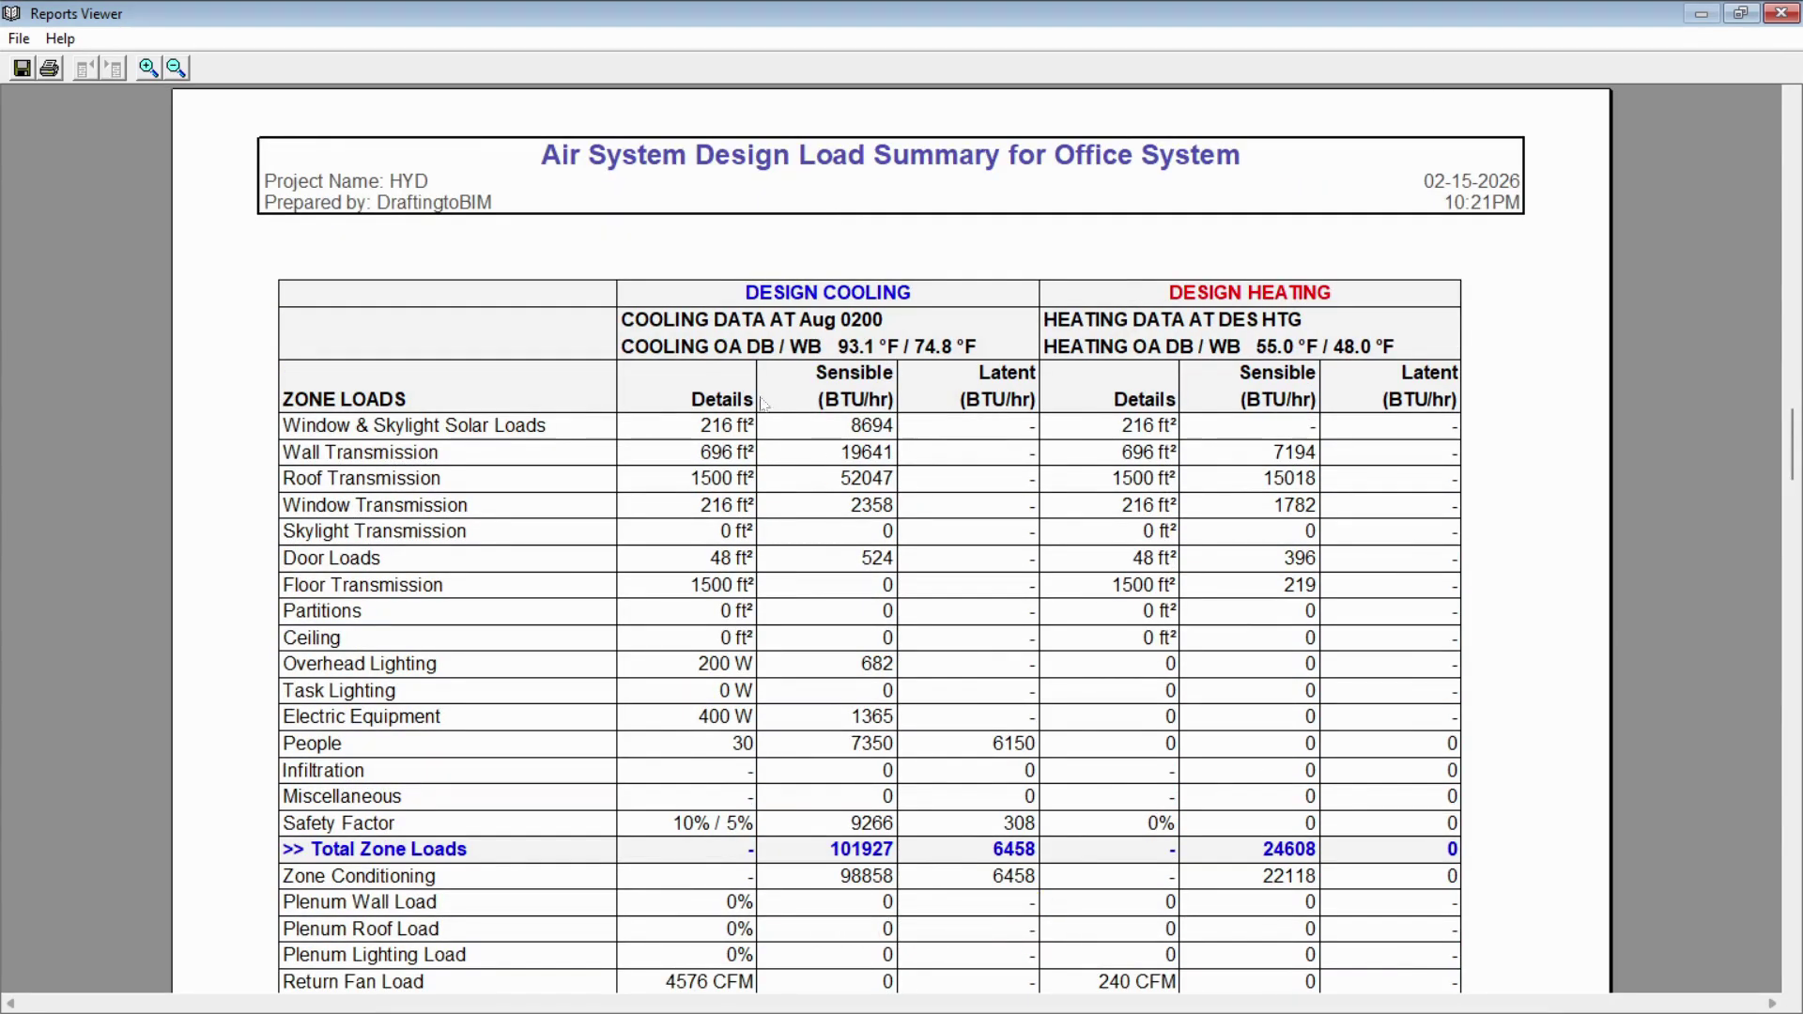
- Examine the sensible cooling loads for wall, roof and window transmission, electric equipment and people in the zone loads table
{"action": "left_click_drag", "start_coordinate": [815, 375], "coordinate": [852, 407]}
{"action": "double_click", "coordinate": [853, 407]}
{"action": "left_click", "coordinate": [856, 407]}
{"action": "left_click_drag", "start_coordinate": [850, 435], "coordinate": [900, 439]}
{"action": "left_click_drag", "start_coordinate": [371, 457], "coordinate": [868, 461]}
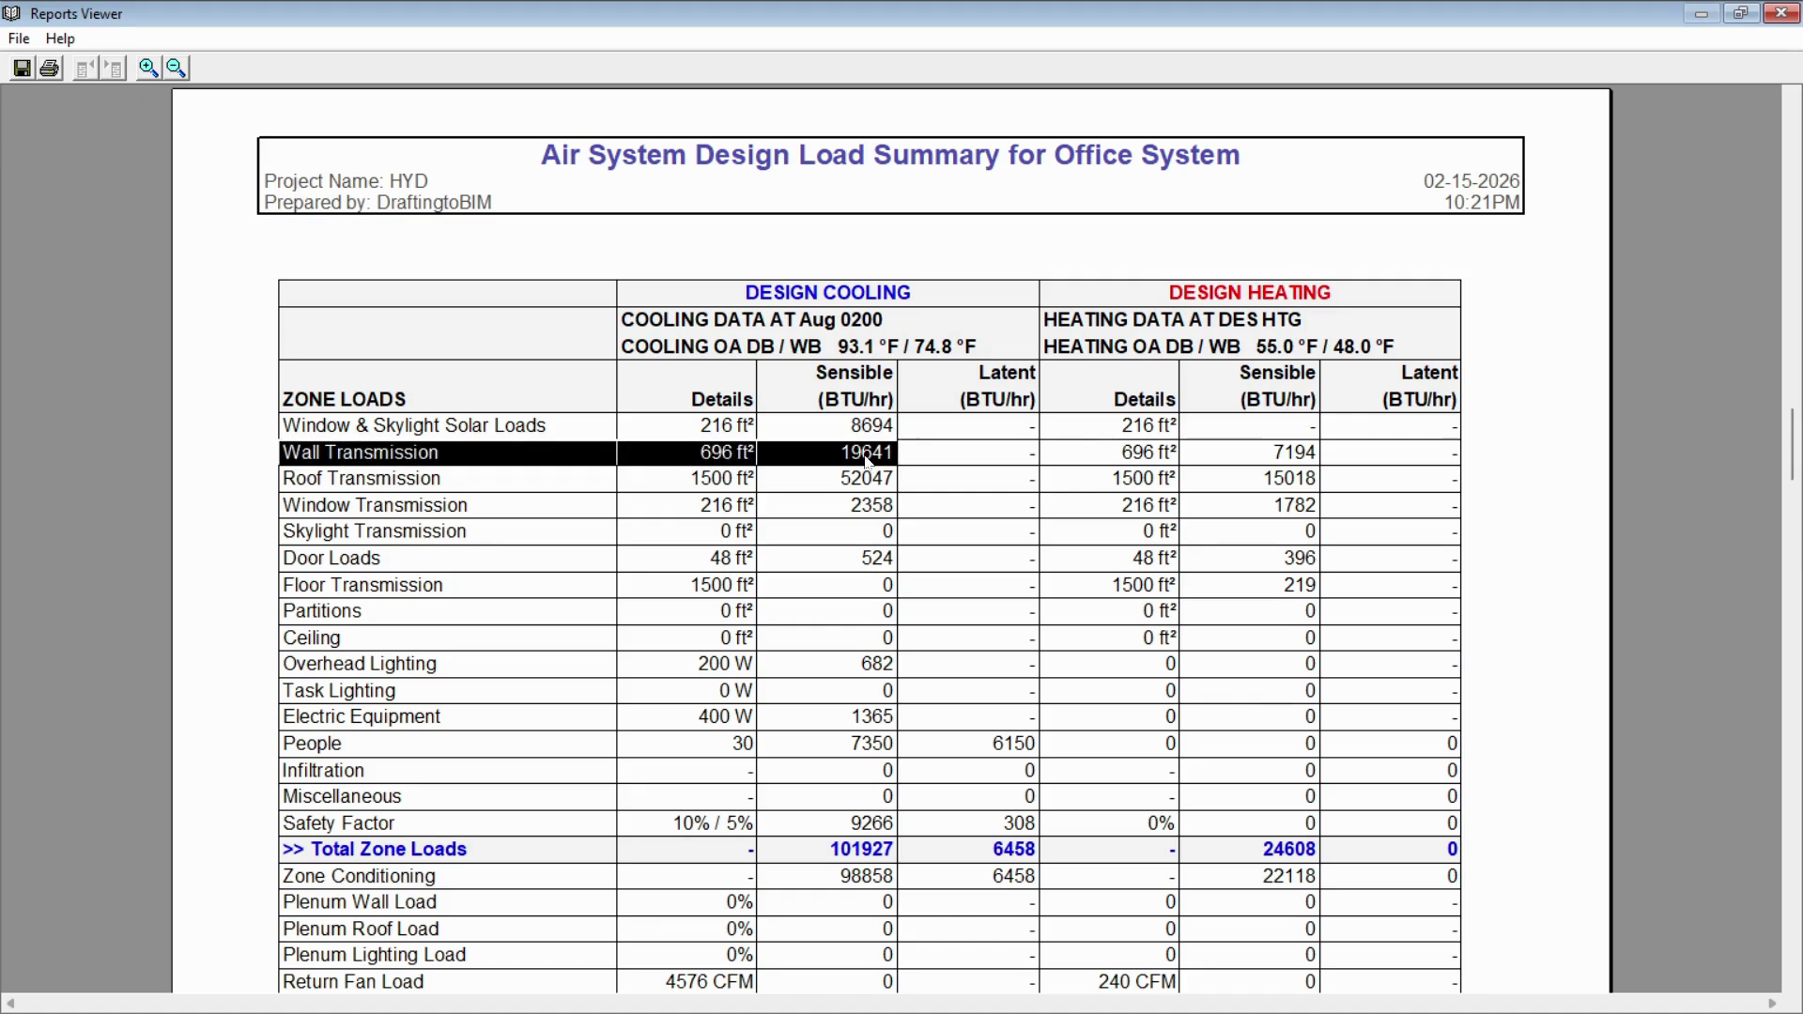
{"action": "left_click_drag", "start_coordinate": [842, 481], "coordinate": [886, 486]}
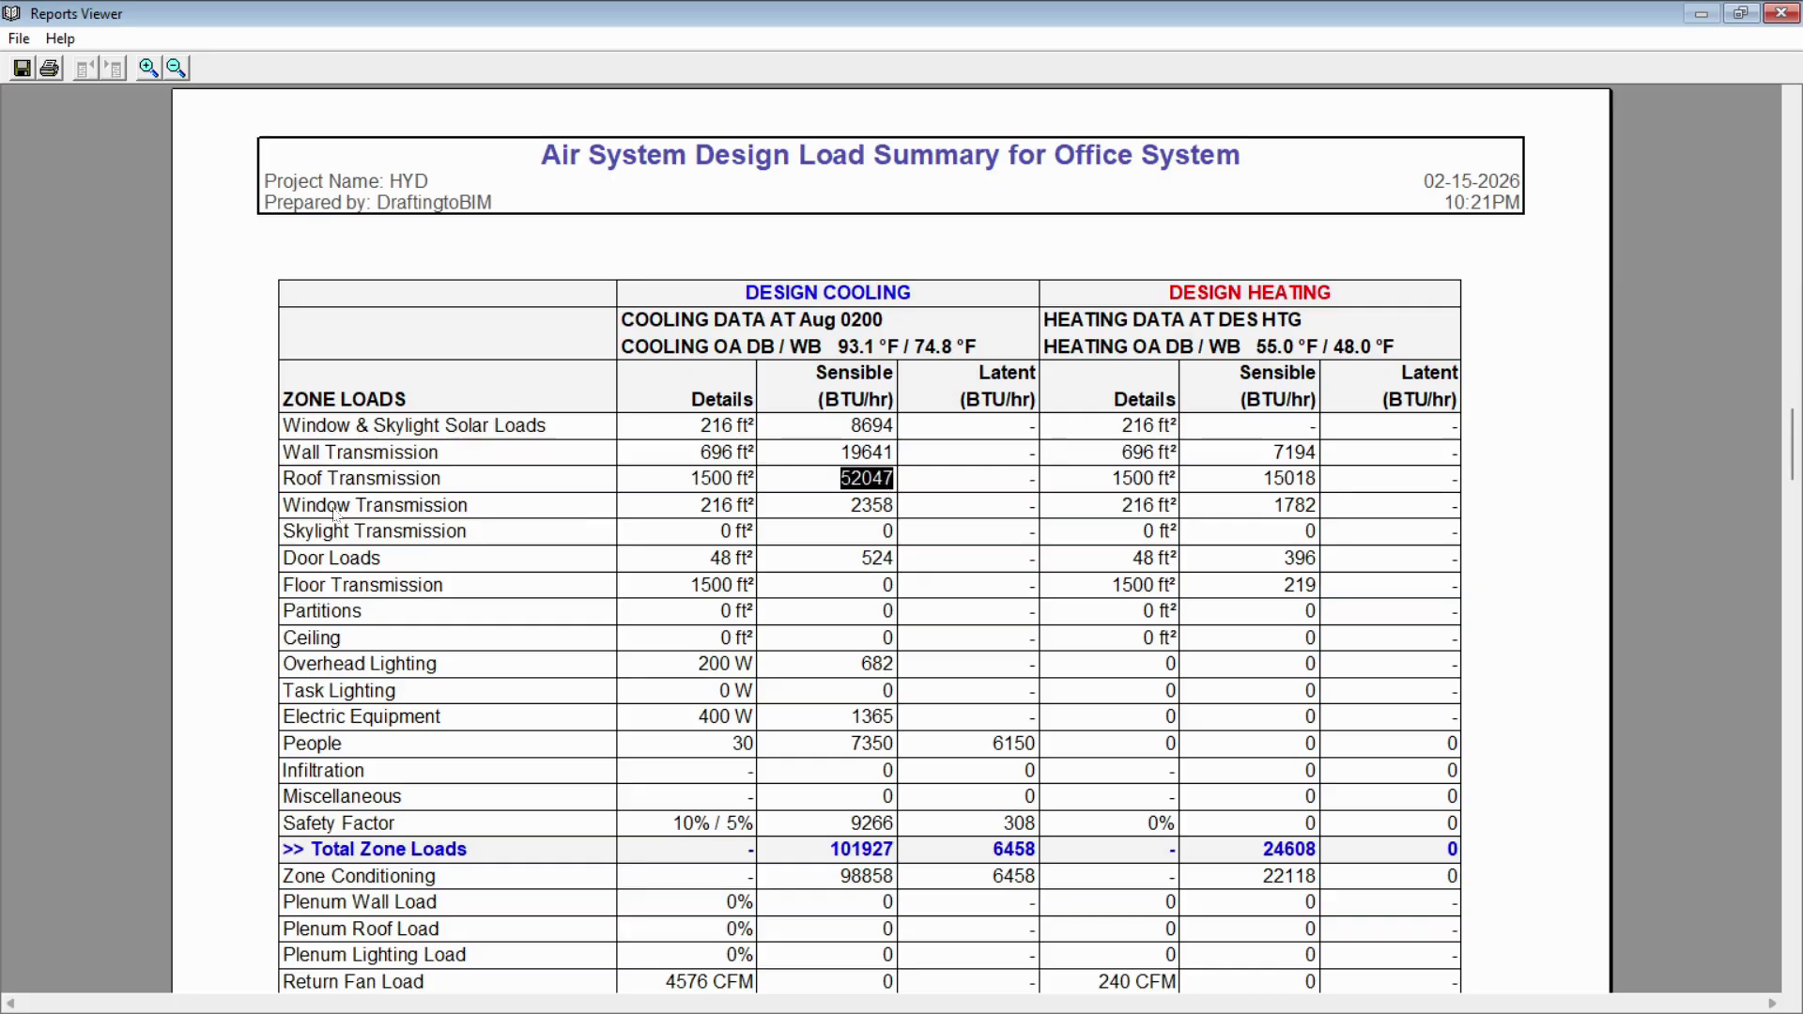
{"action": "left_click_drag", "start_coordinate": [863, 518], "coordinate": [904, 519]}
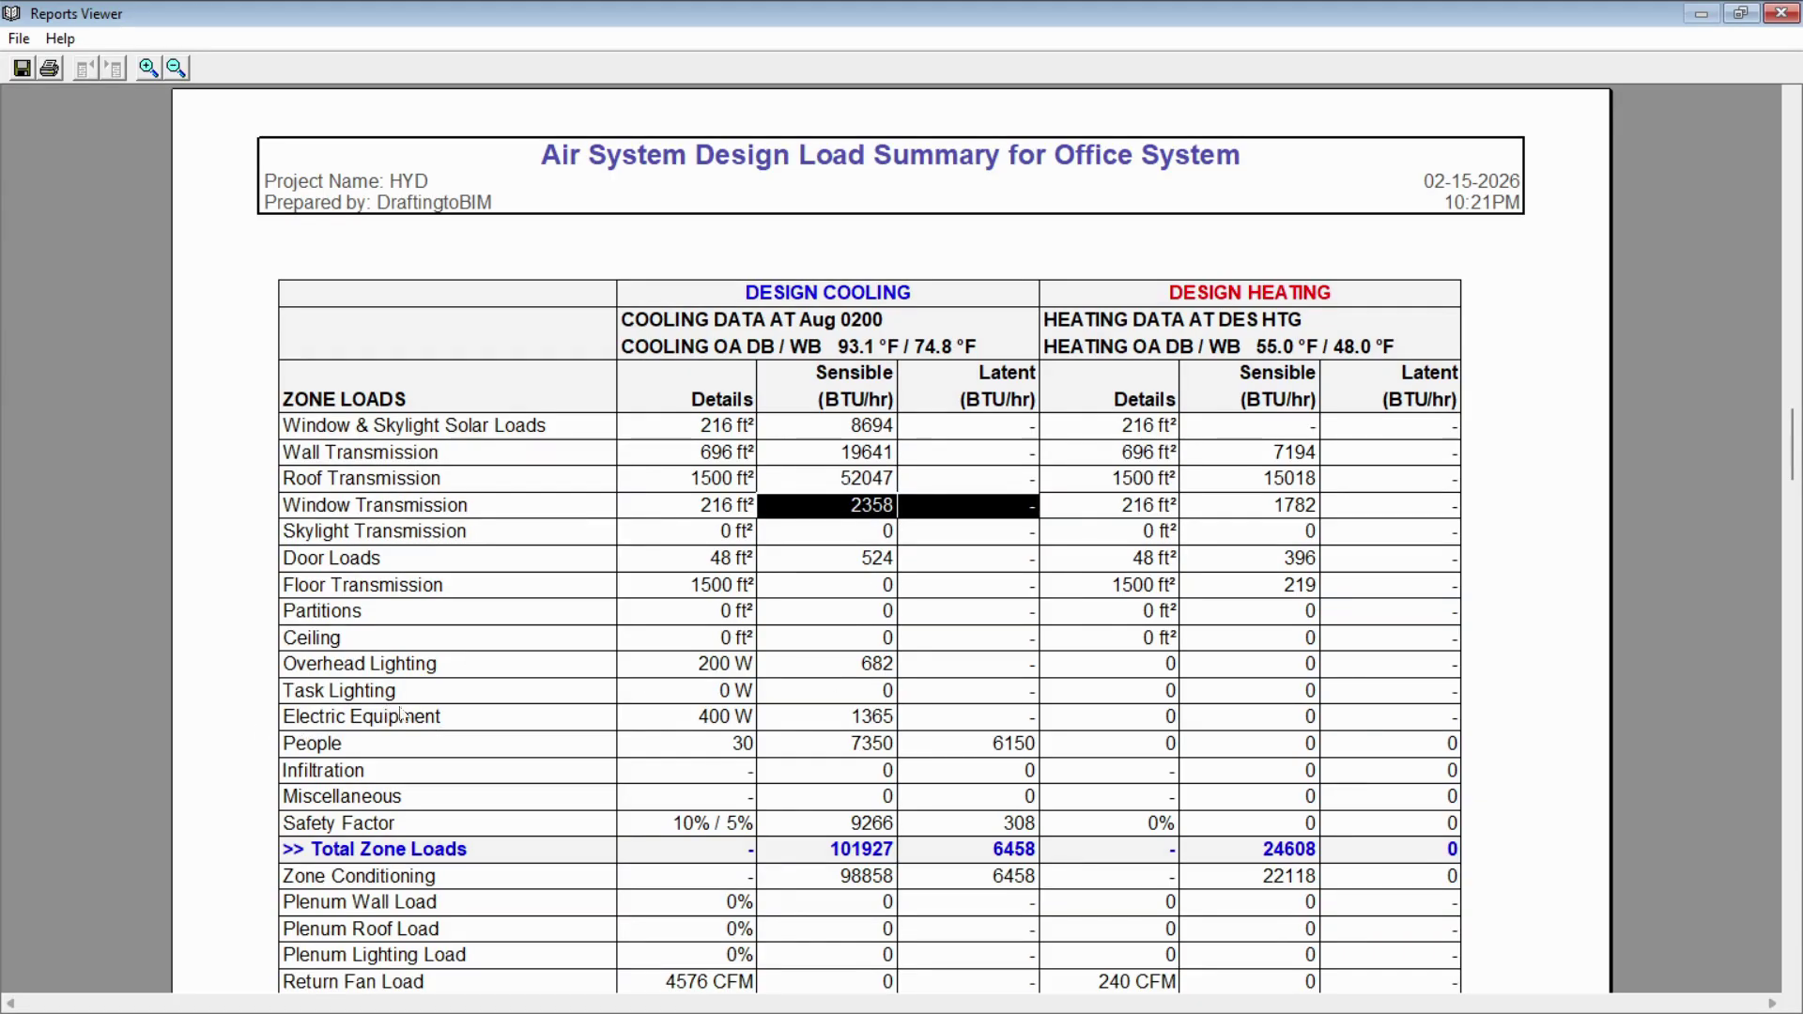
{"action": "left_click_drag", "start_coordinate": [700, 719], "coordinate": [741, 728]}
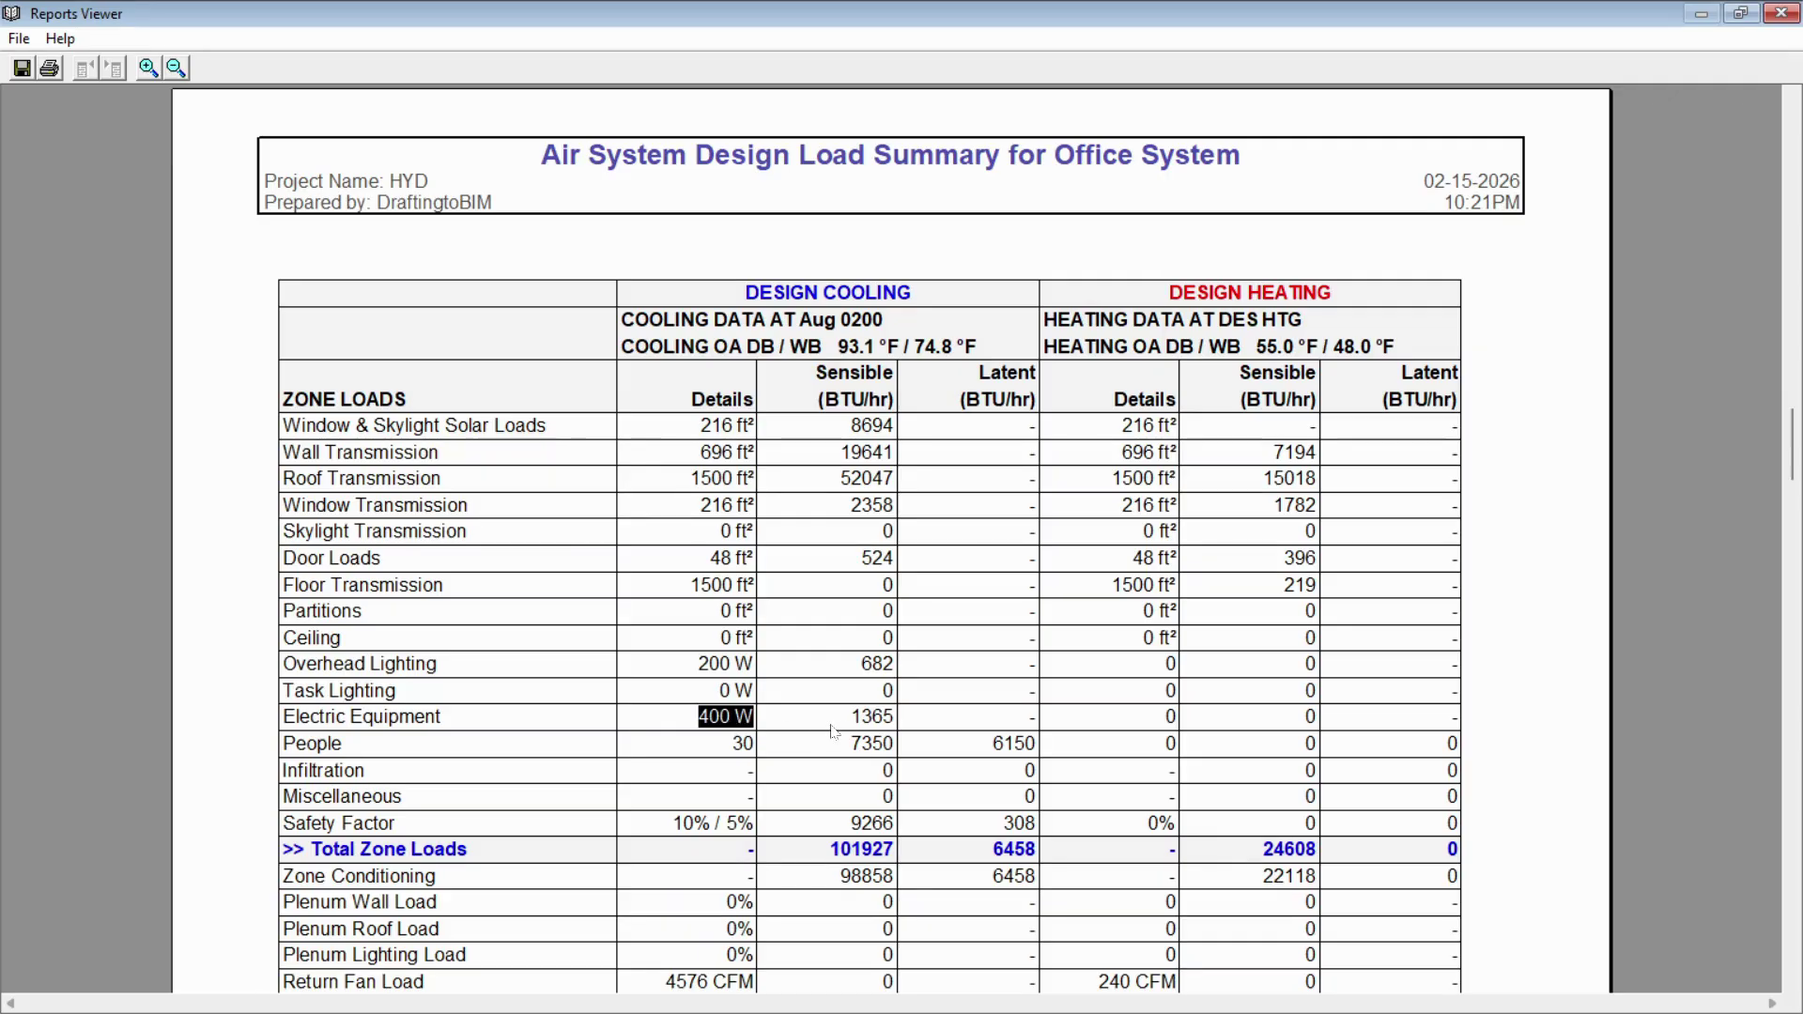
{"action": "left_click_drag", "start_coordinate": [853, 721], "coordinate": [886, 757]}
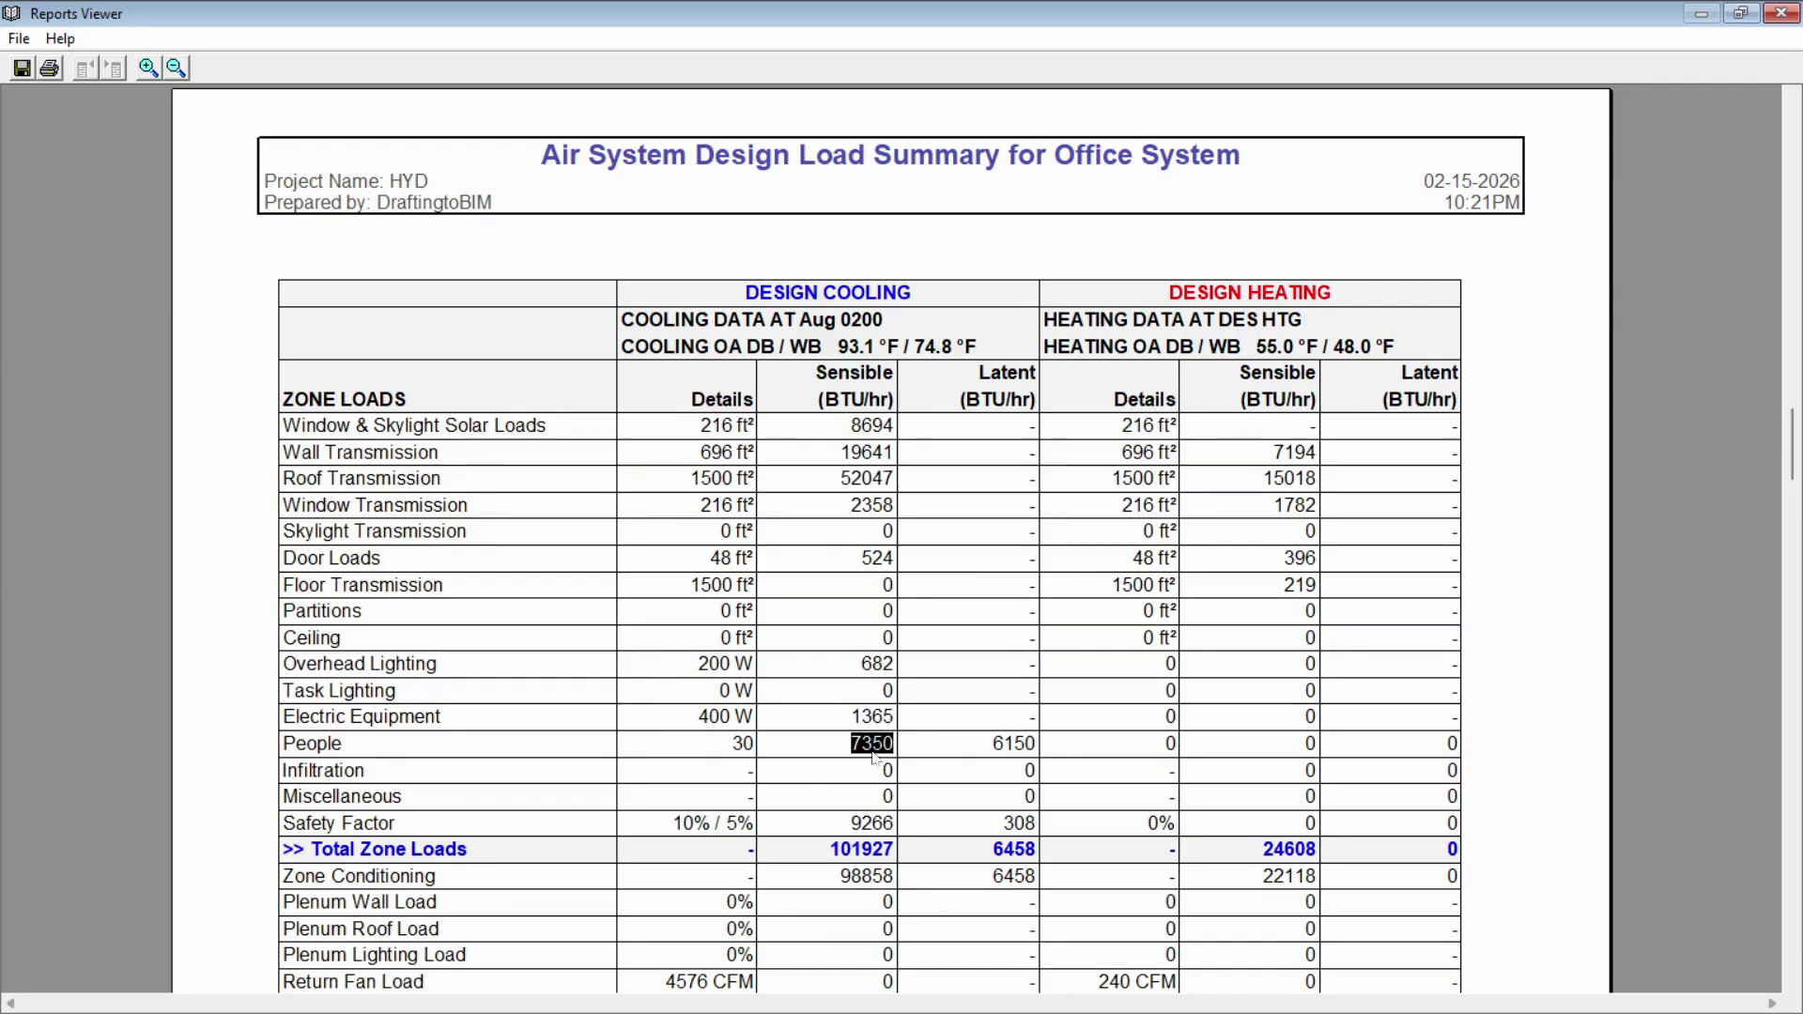
{"action": "left_click", "coordinate": [845, 738]}
- Check the sensible Total Conditioning value under Design Cooling at the end of the load summary table
{"action": "scroll", "coordinate": [808, 705], "scroll_direction": "down", "scroll_amount": 5}
{"action": "scroll", "coordinate": [800, 692], "scroll_direction": "down", "scroll_amount": 1}
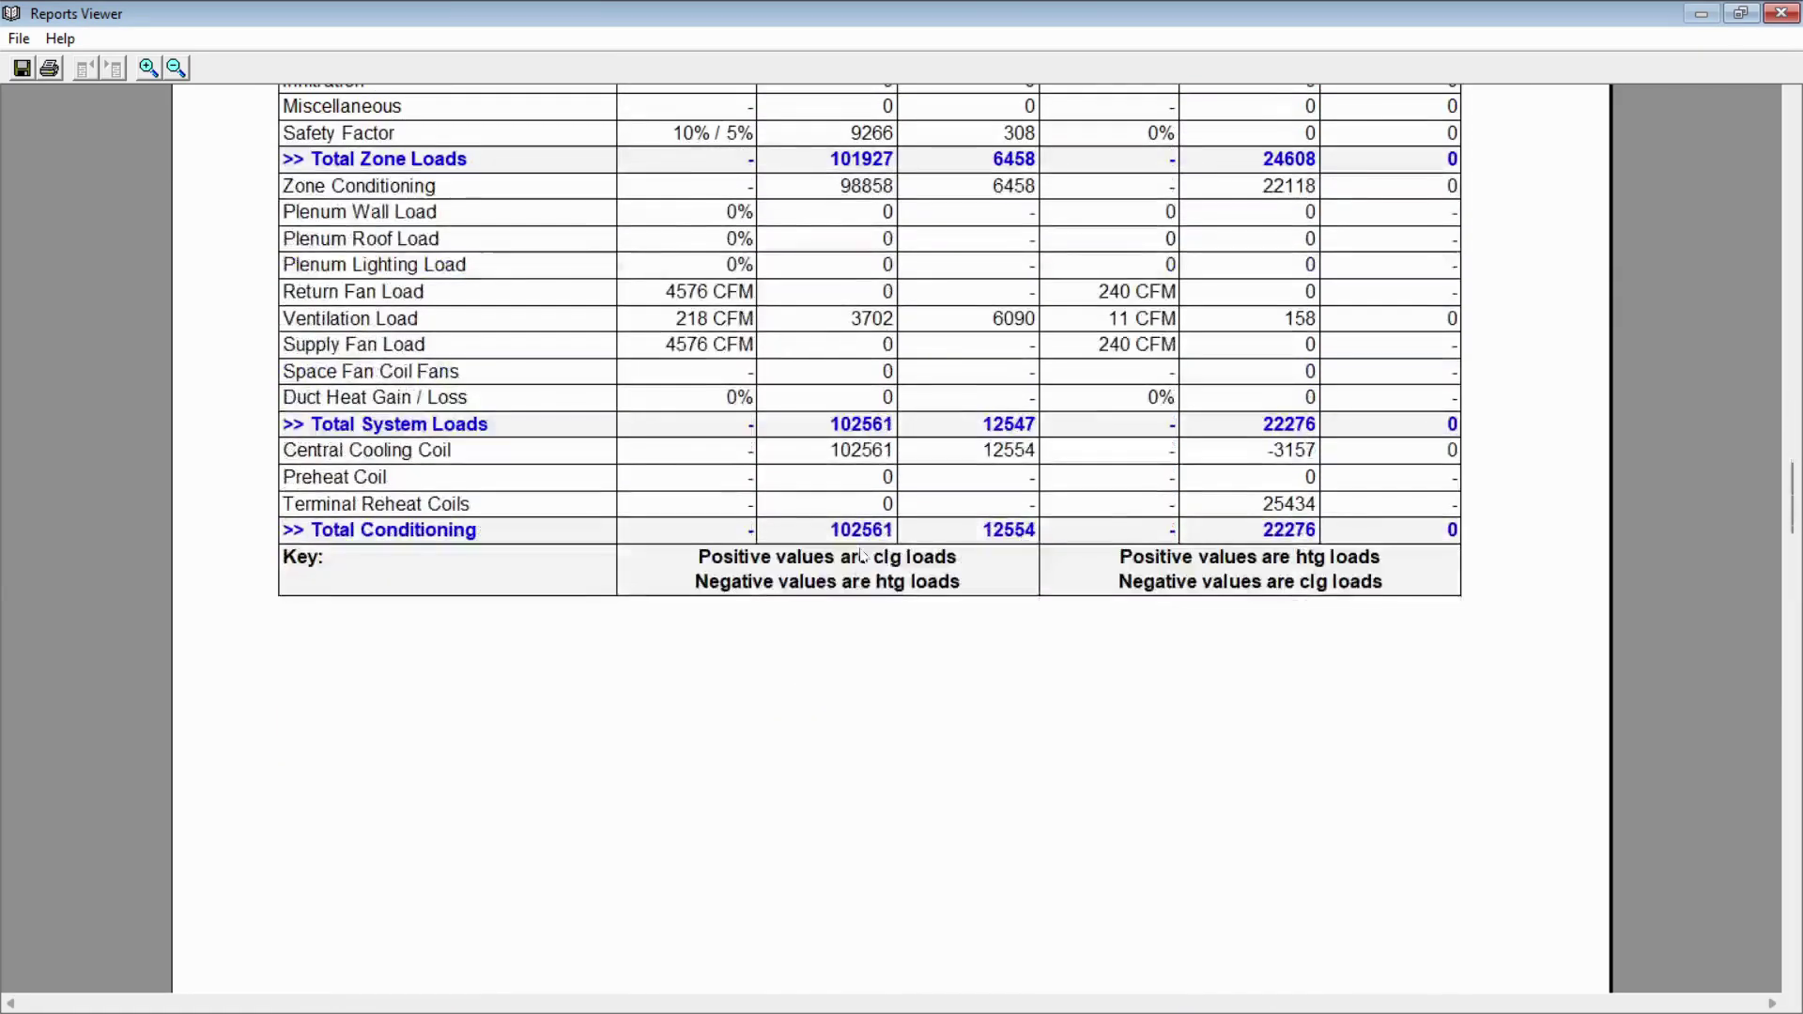
{"action": "left_click_drag", "start_coordinate": [842, 537], "coordinate": [883, 540]}
{"action": "left_click", "coordinate": [856, 537]}
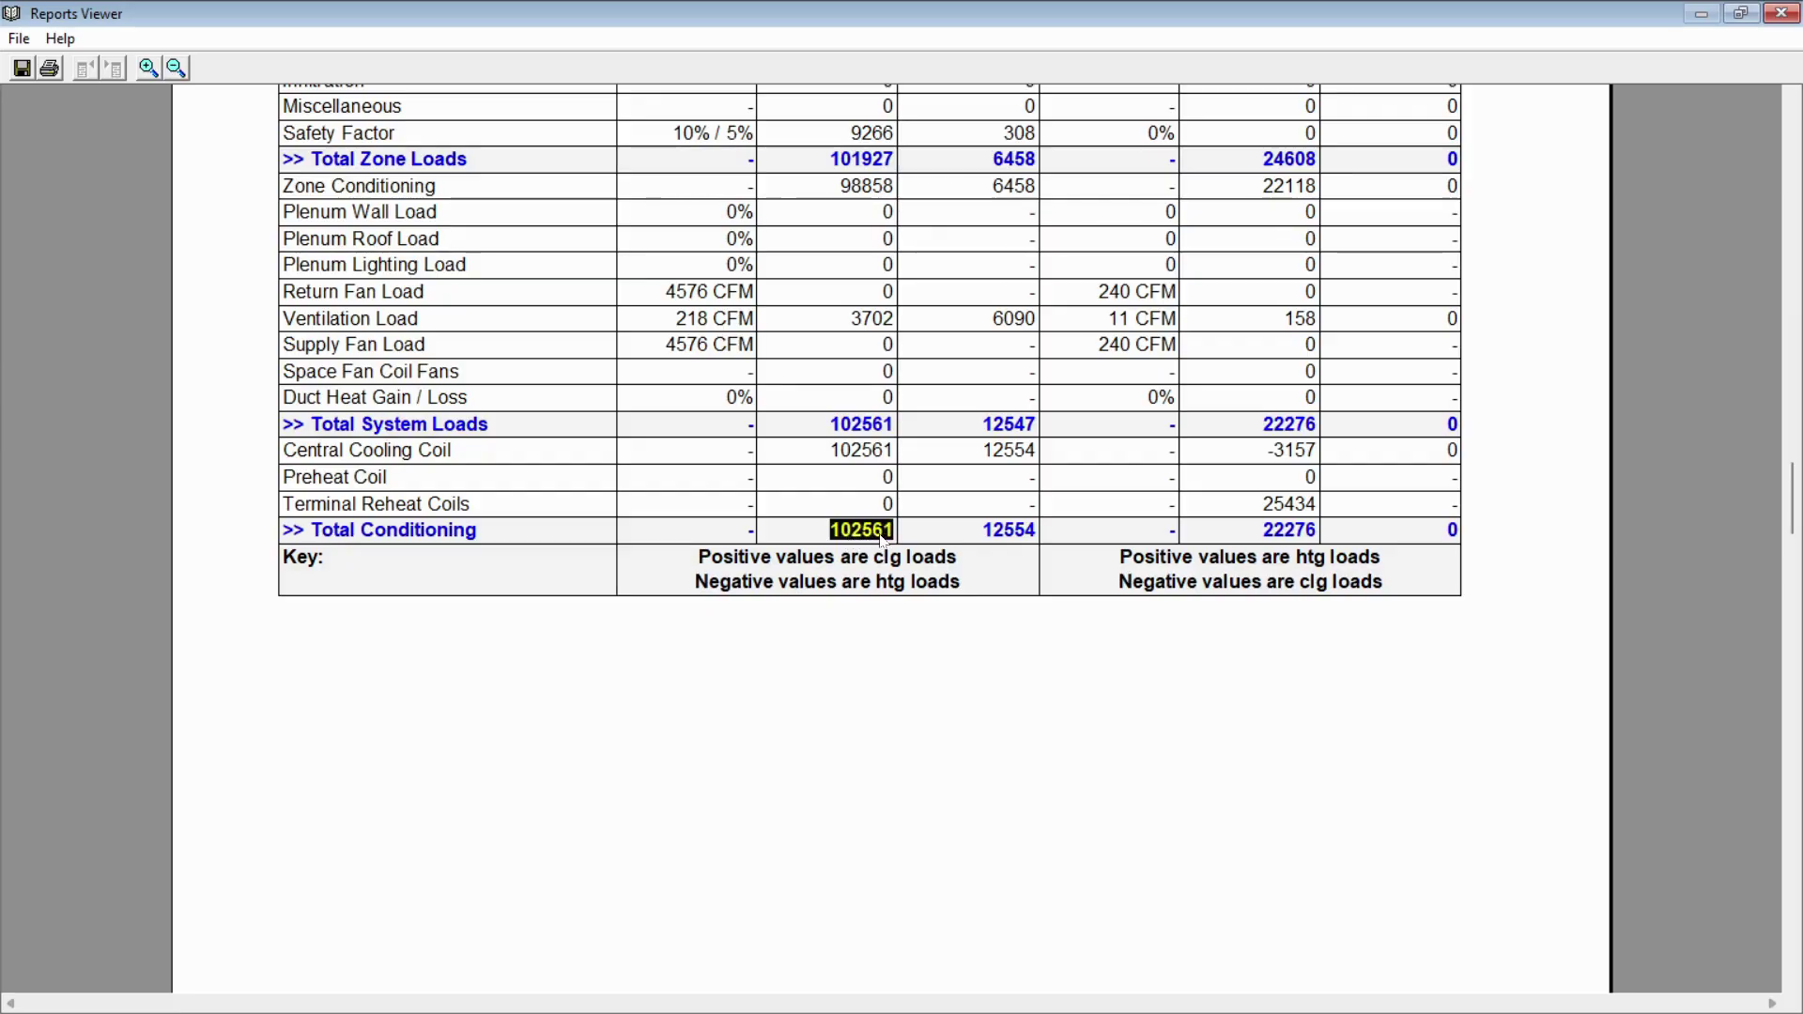
{"action": "left_click", "coordinate": [859, 537]}
- Open Calculator and divide the sensible Total Conditioning load of 102561 by 12000 to convert it to tons
{"action": "key", "text": "super"}
{"action": "type", "text": "cal"}
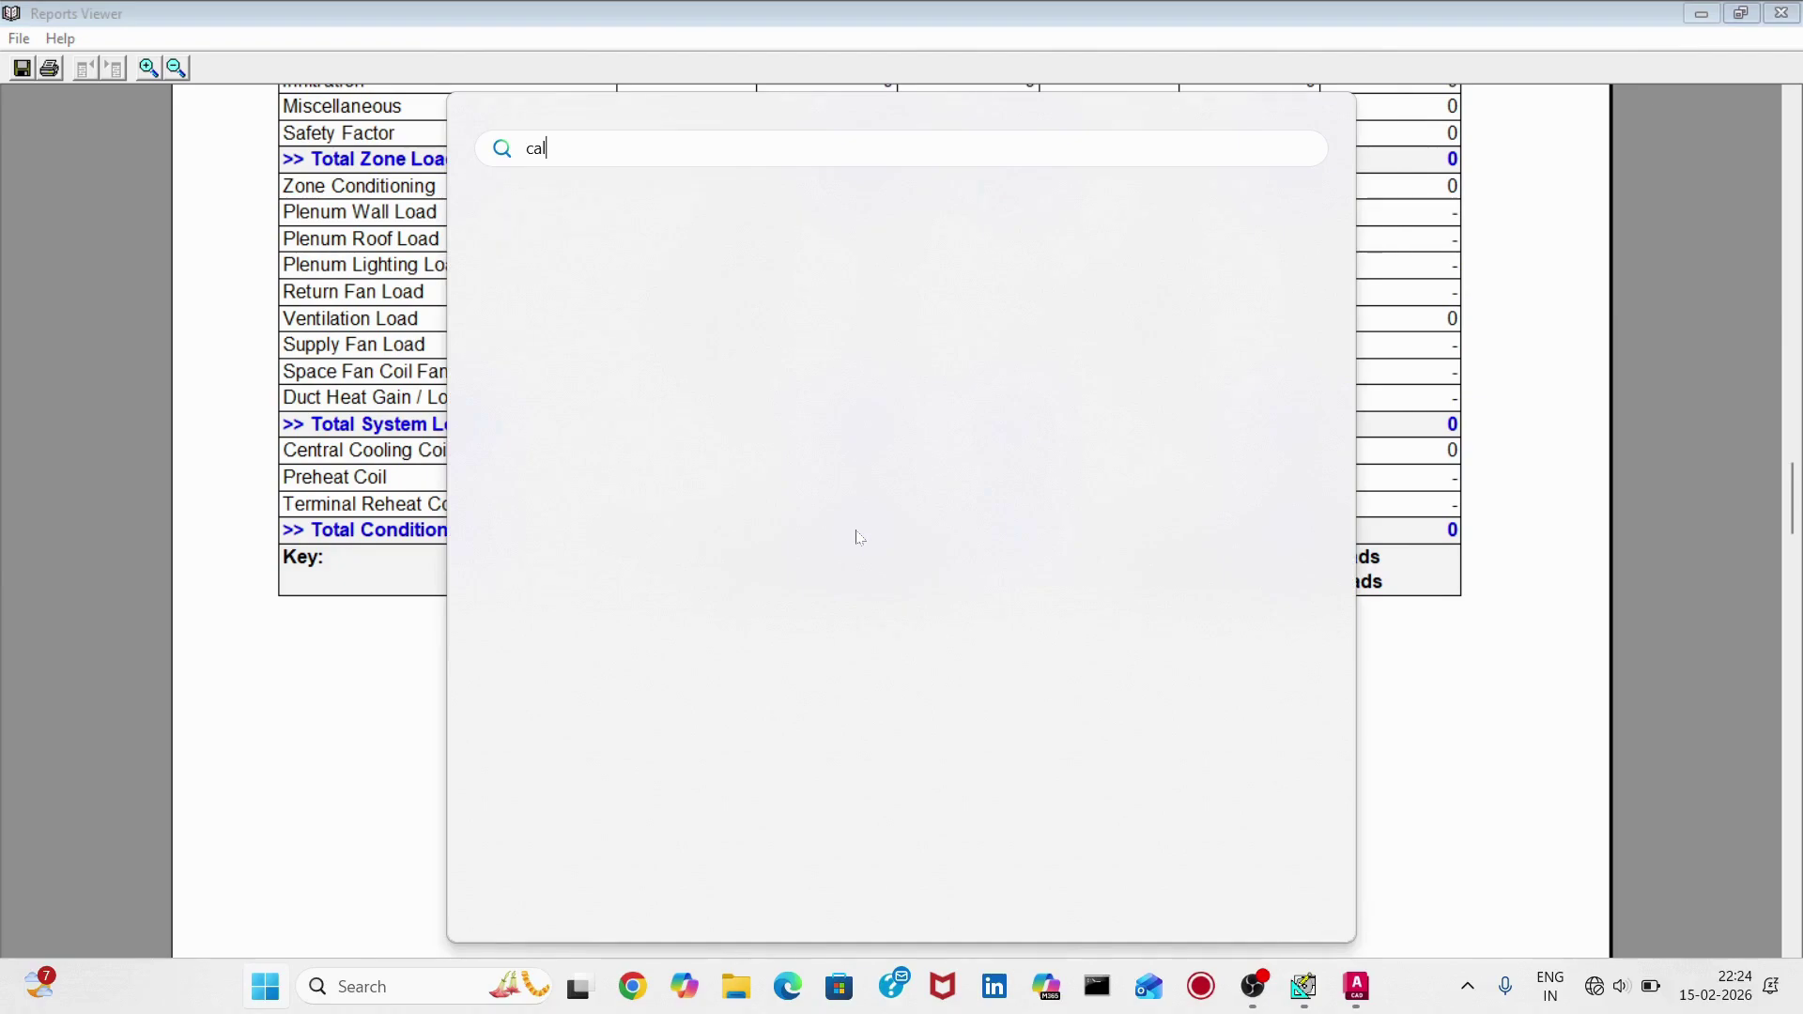
{"action": "type", "text": "culator"}
{"action": "key", "text": "Return"}
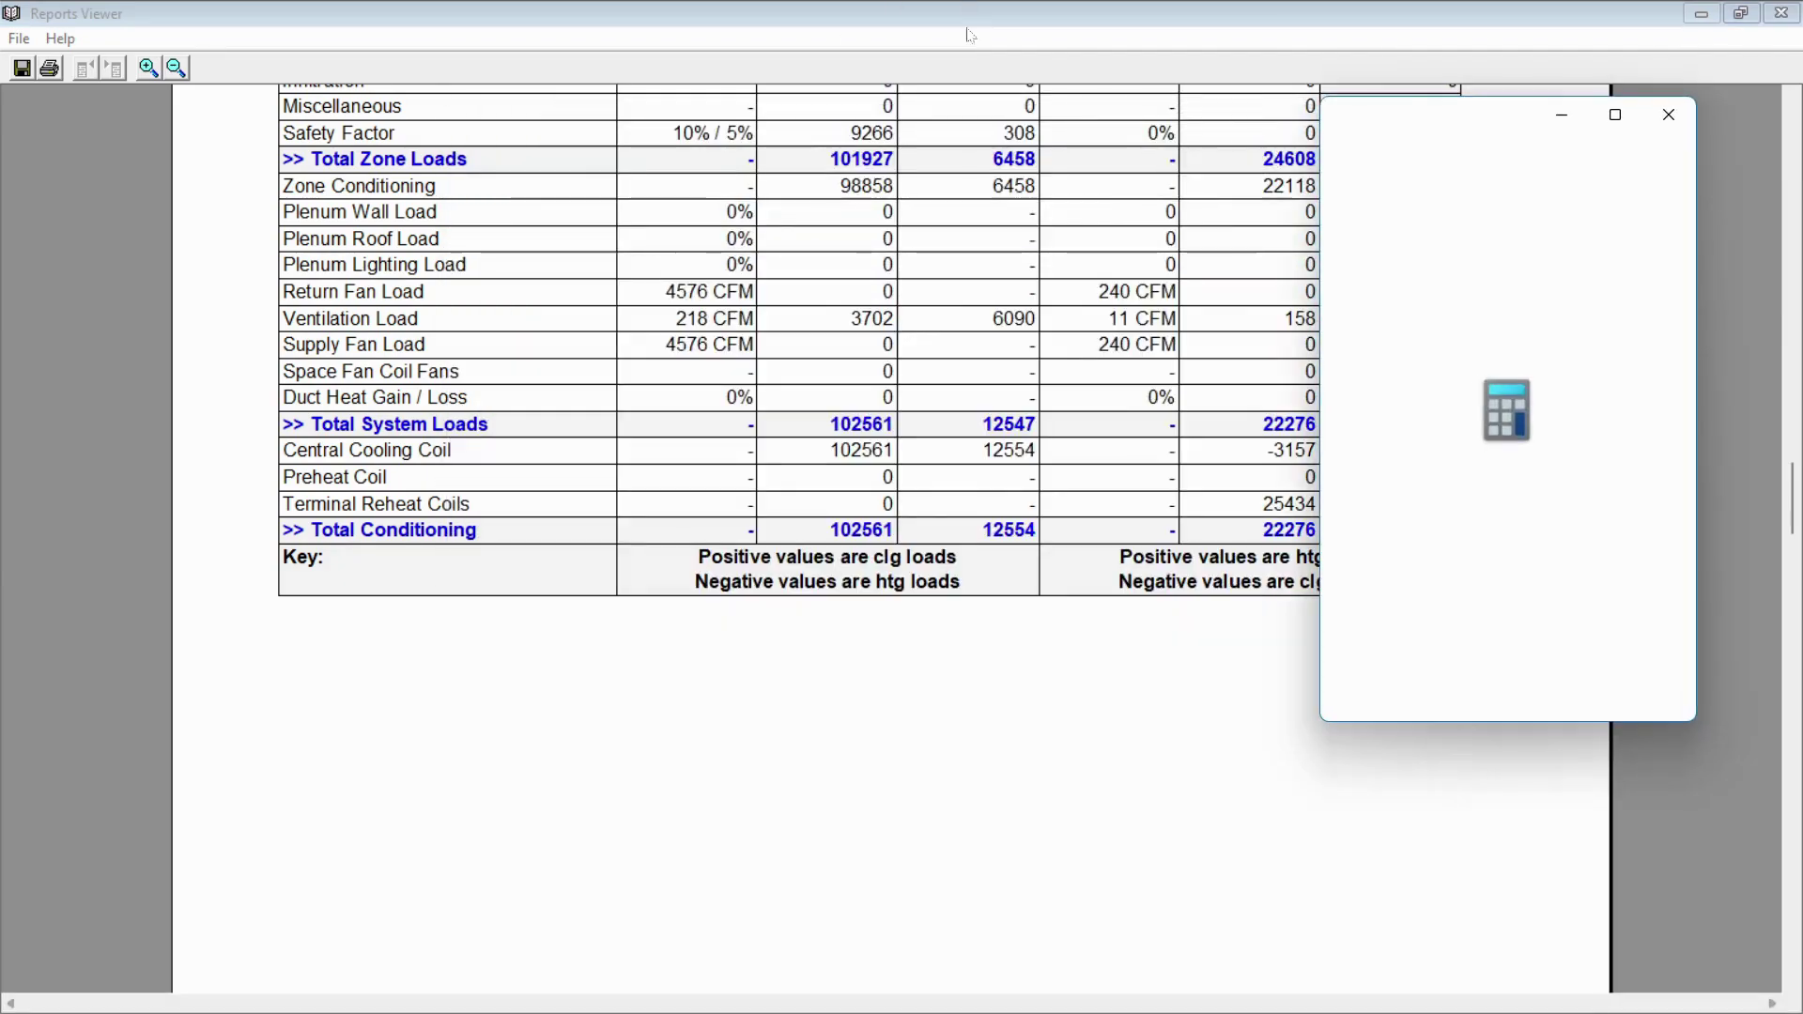
{"action": "left_click_drag", "start_coordinate": [1338, 122], "coordinate": [1277, 133]}
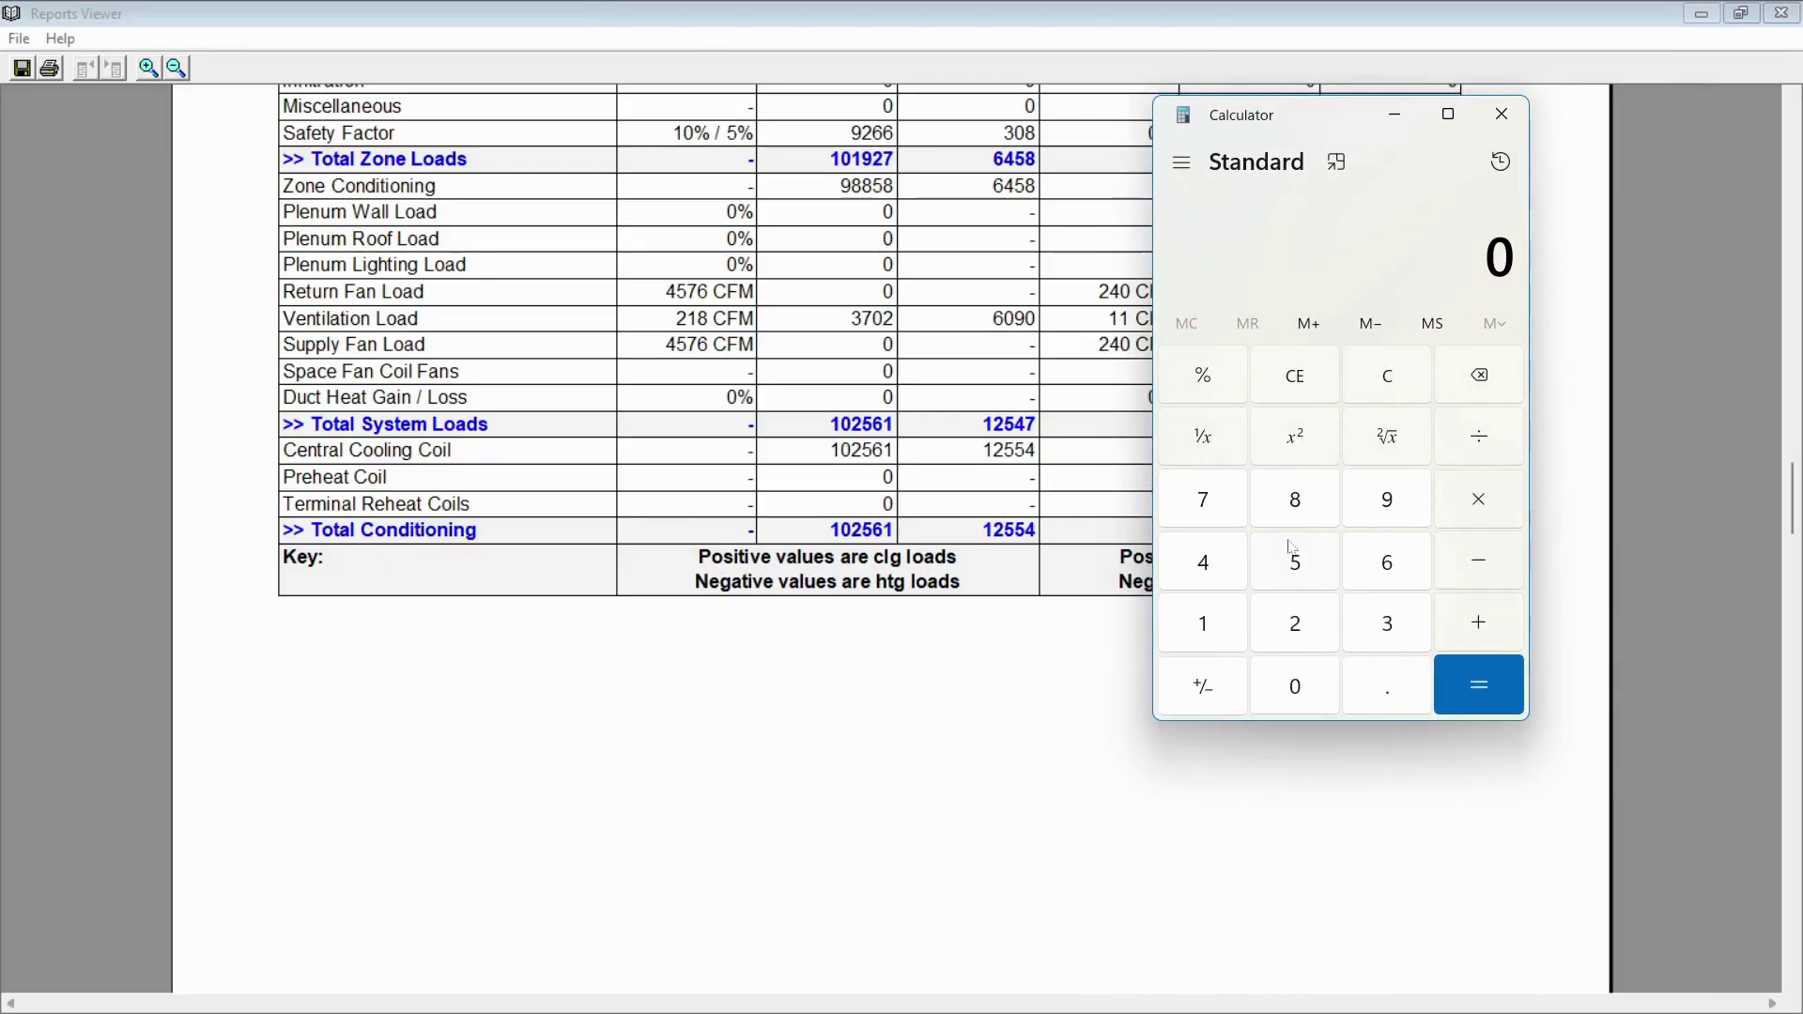
{"action": "type", "text": "1025"}
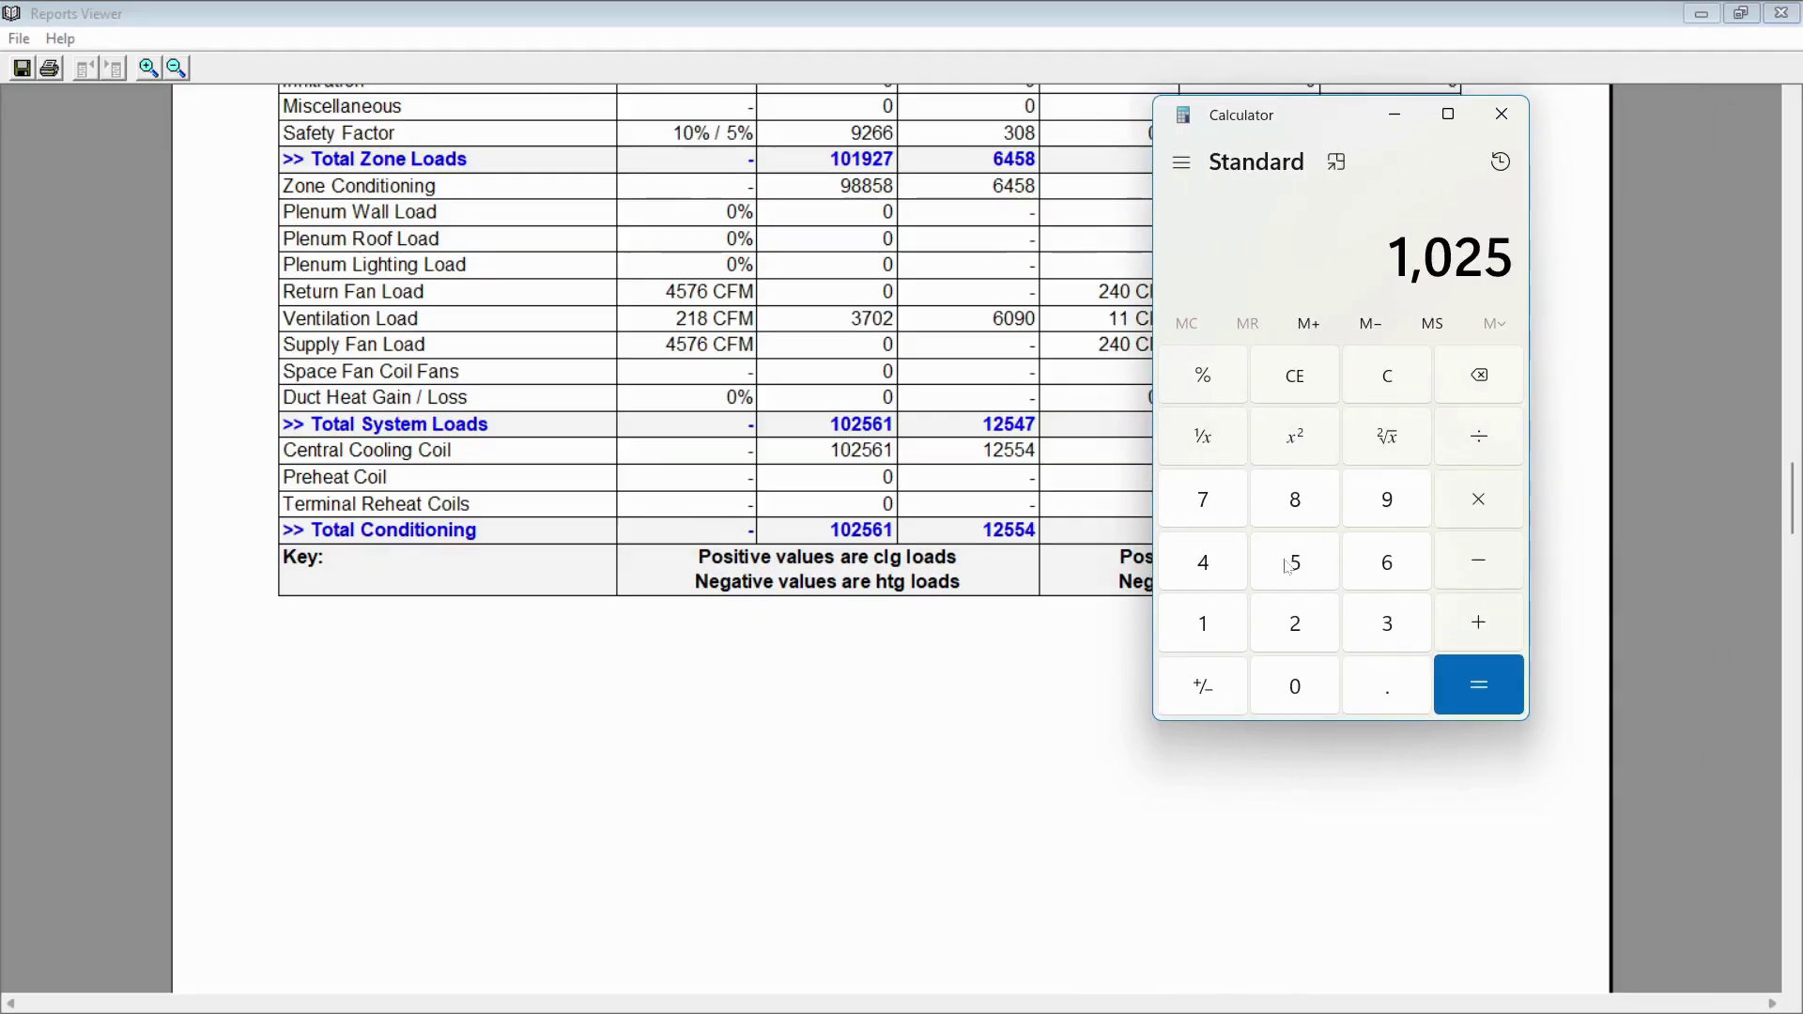
{"action": "type", "text": "61/1"}
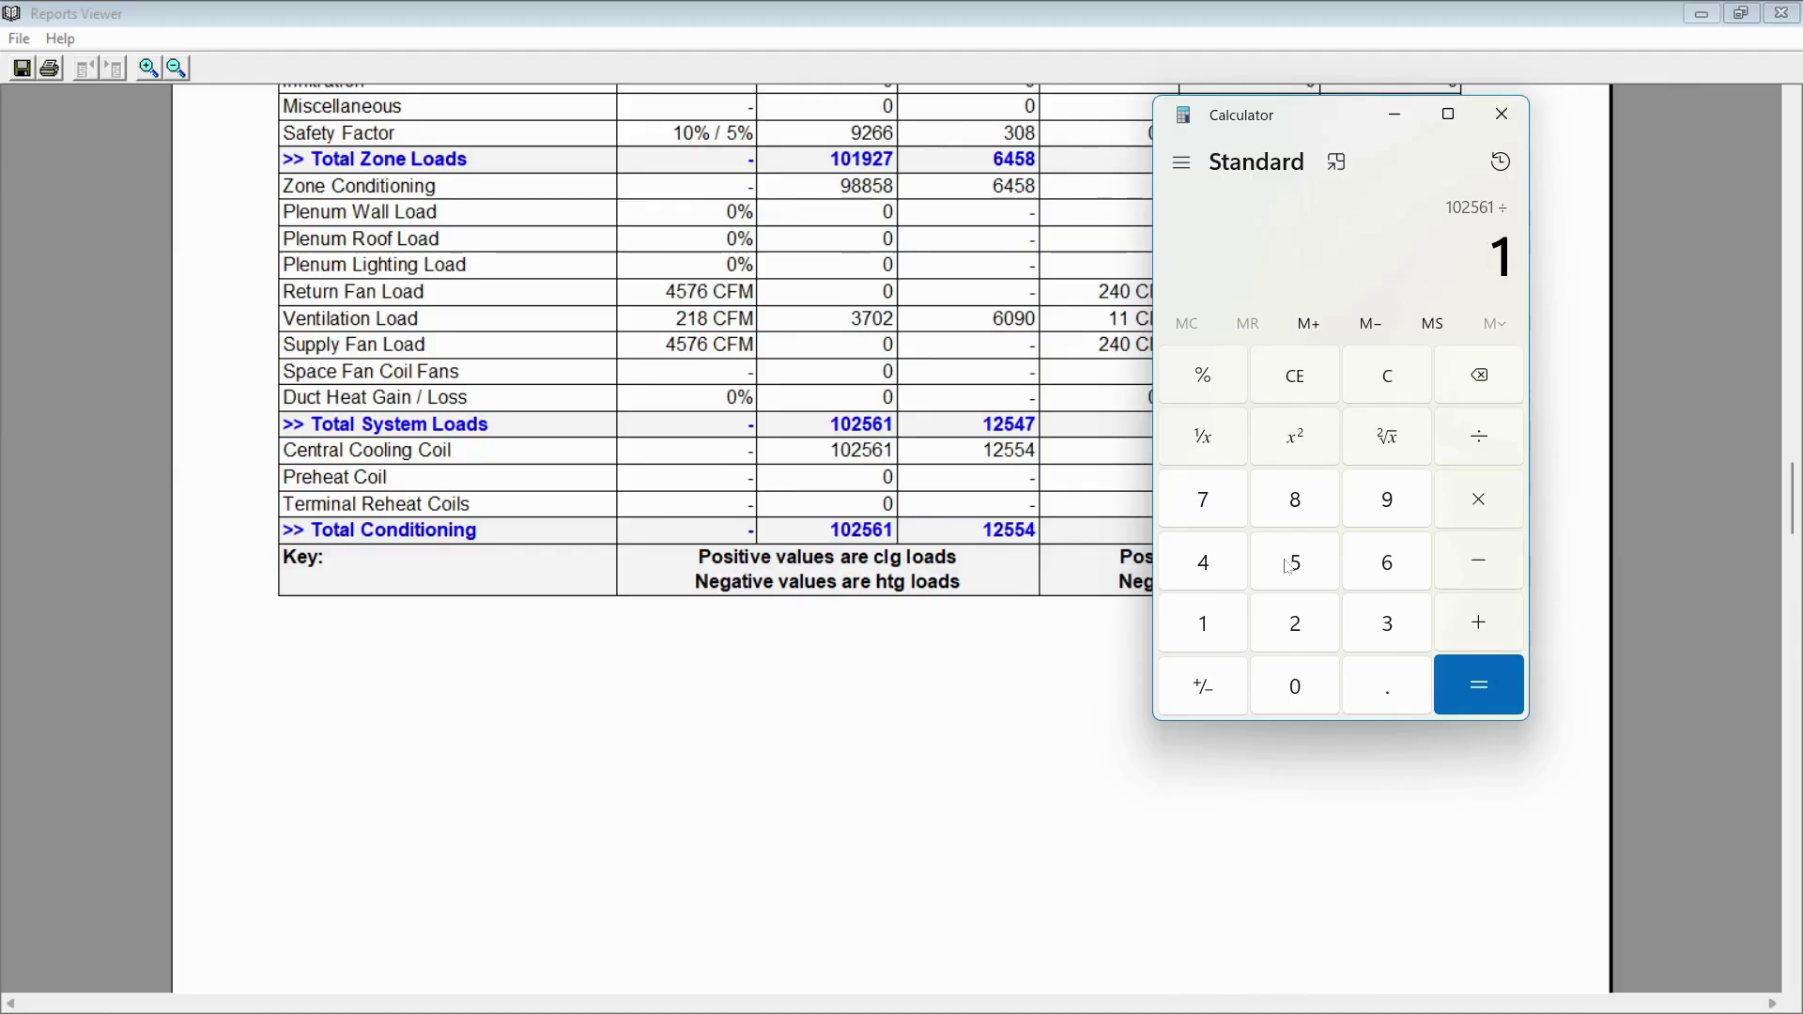
{"action": "type", "text": "2000"}
{"action": "key", "text": "Return"}
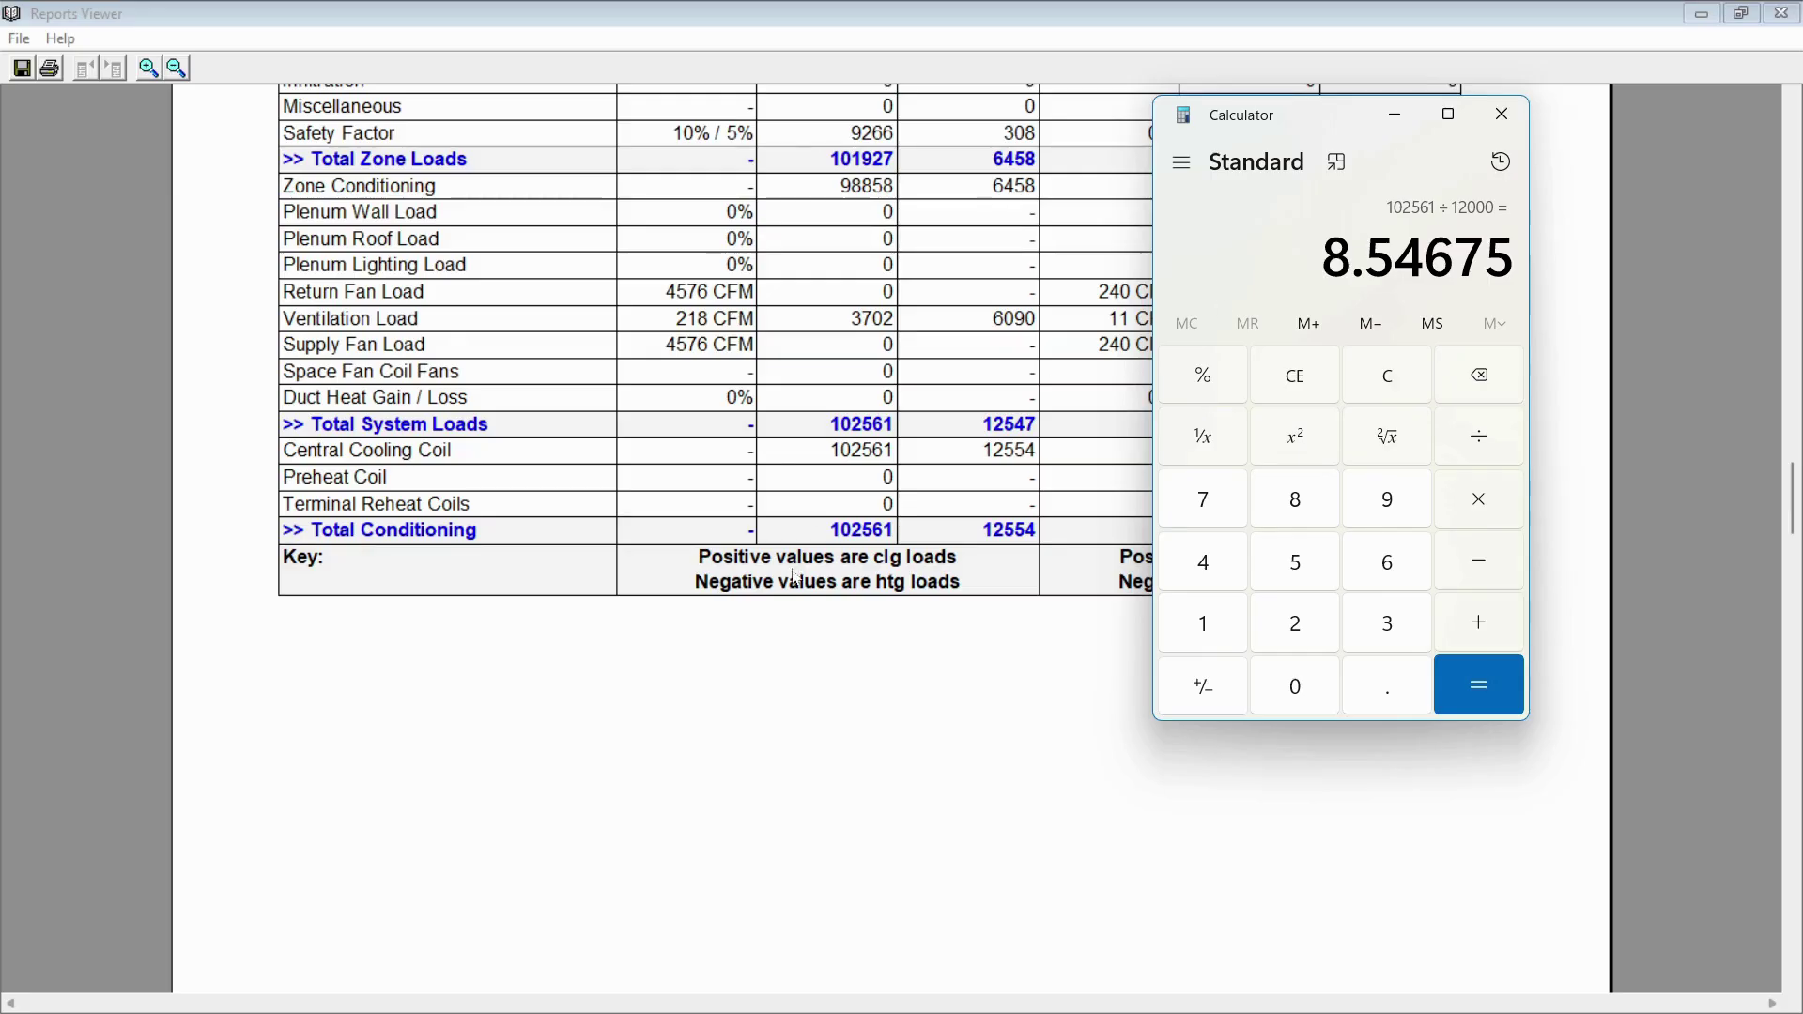
- Compare the calculated tonnage with the Air System Sizing Summary's cooling coil data, and close Calculator
{"action": "scroll", "coordinate": [796, 577], "scroll_direction": "down", "scroll_amount": 10}
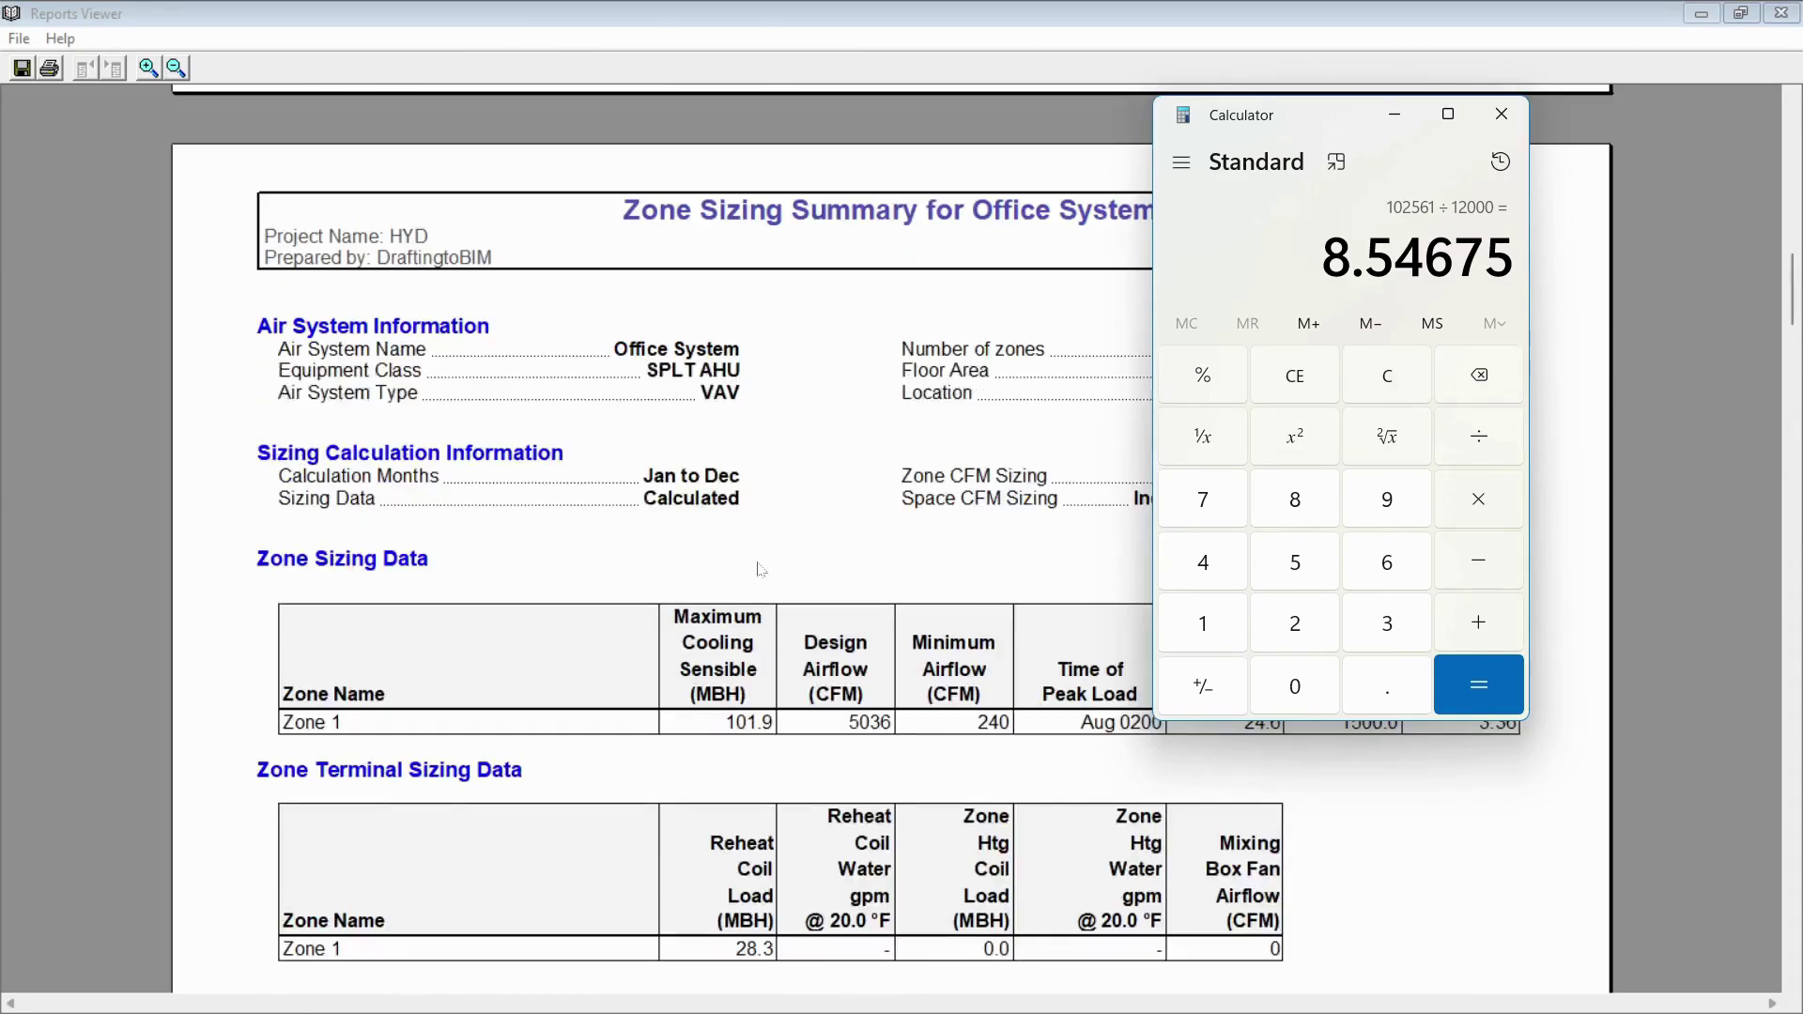
{"action": "scroll", "coordinate": [761, 570], "scroll_direction": "up", "scroll_amount": 10}
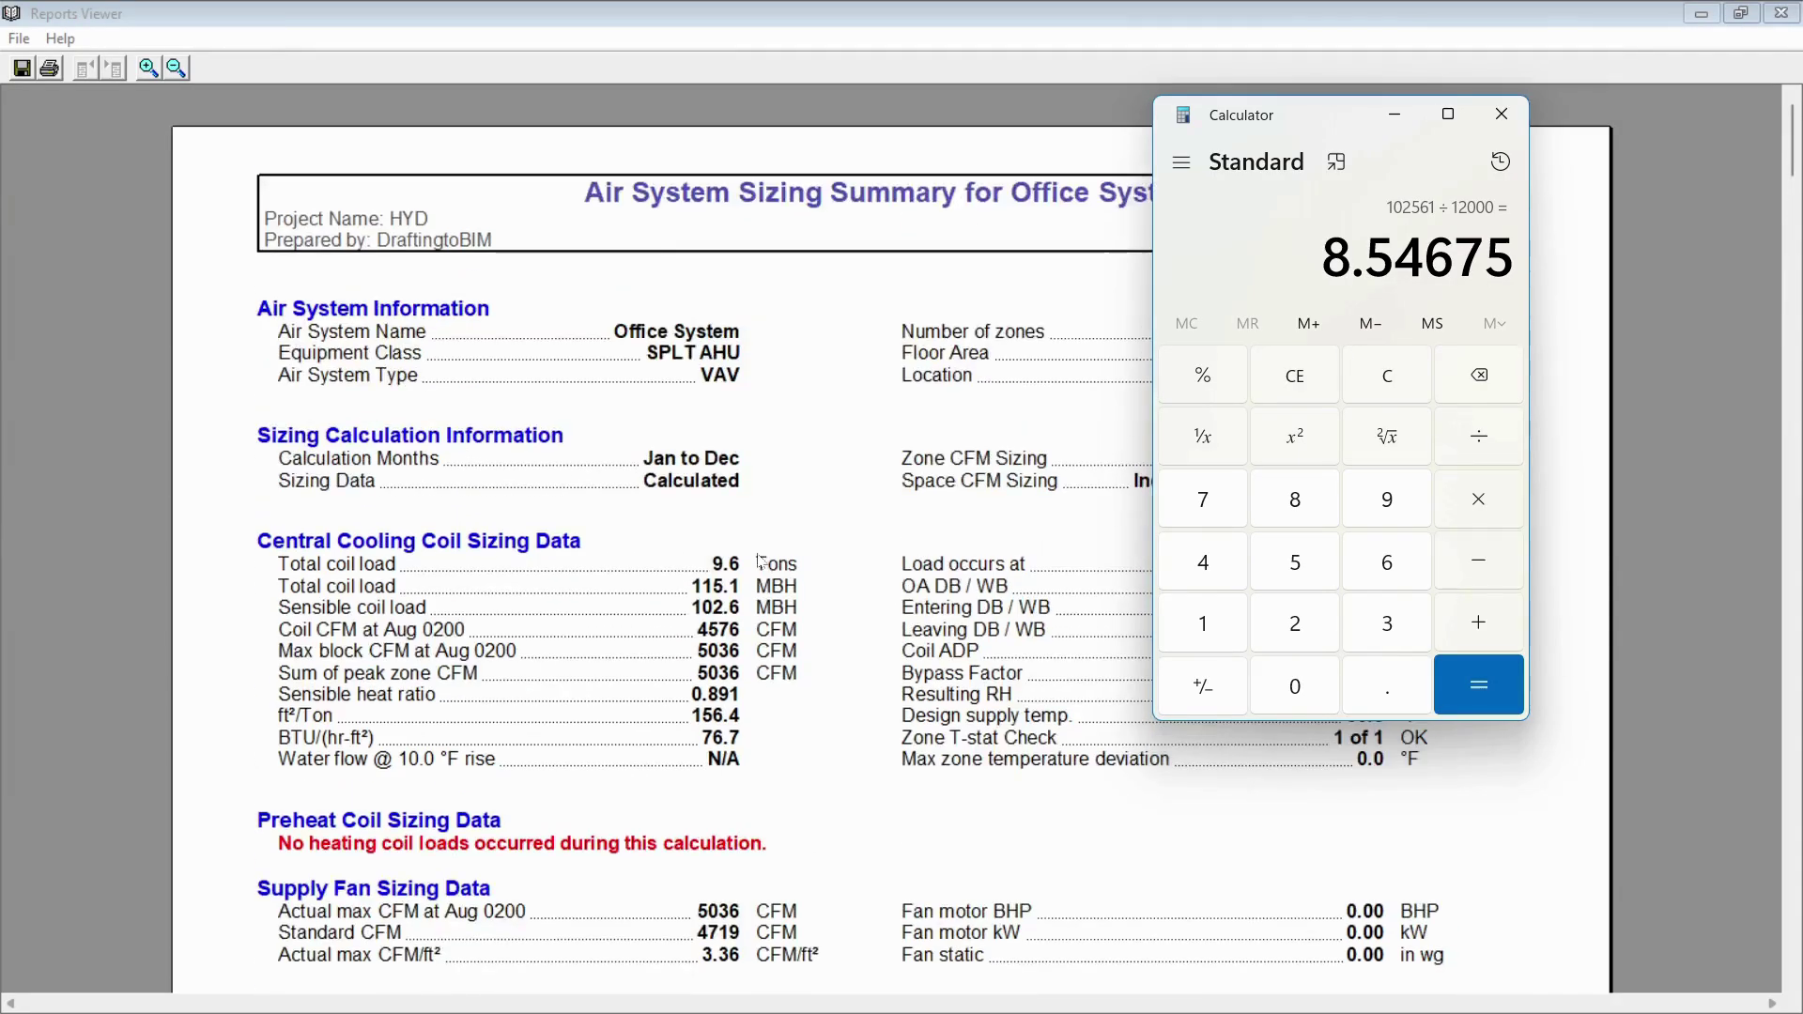
{"action": "scroll", "coordinate": [761, 562], "scroll_direction": "down", "scroll_amount": 2}
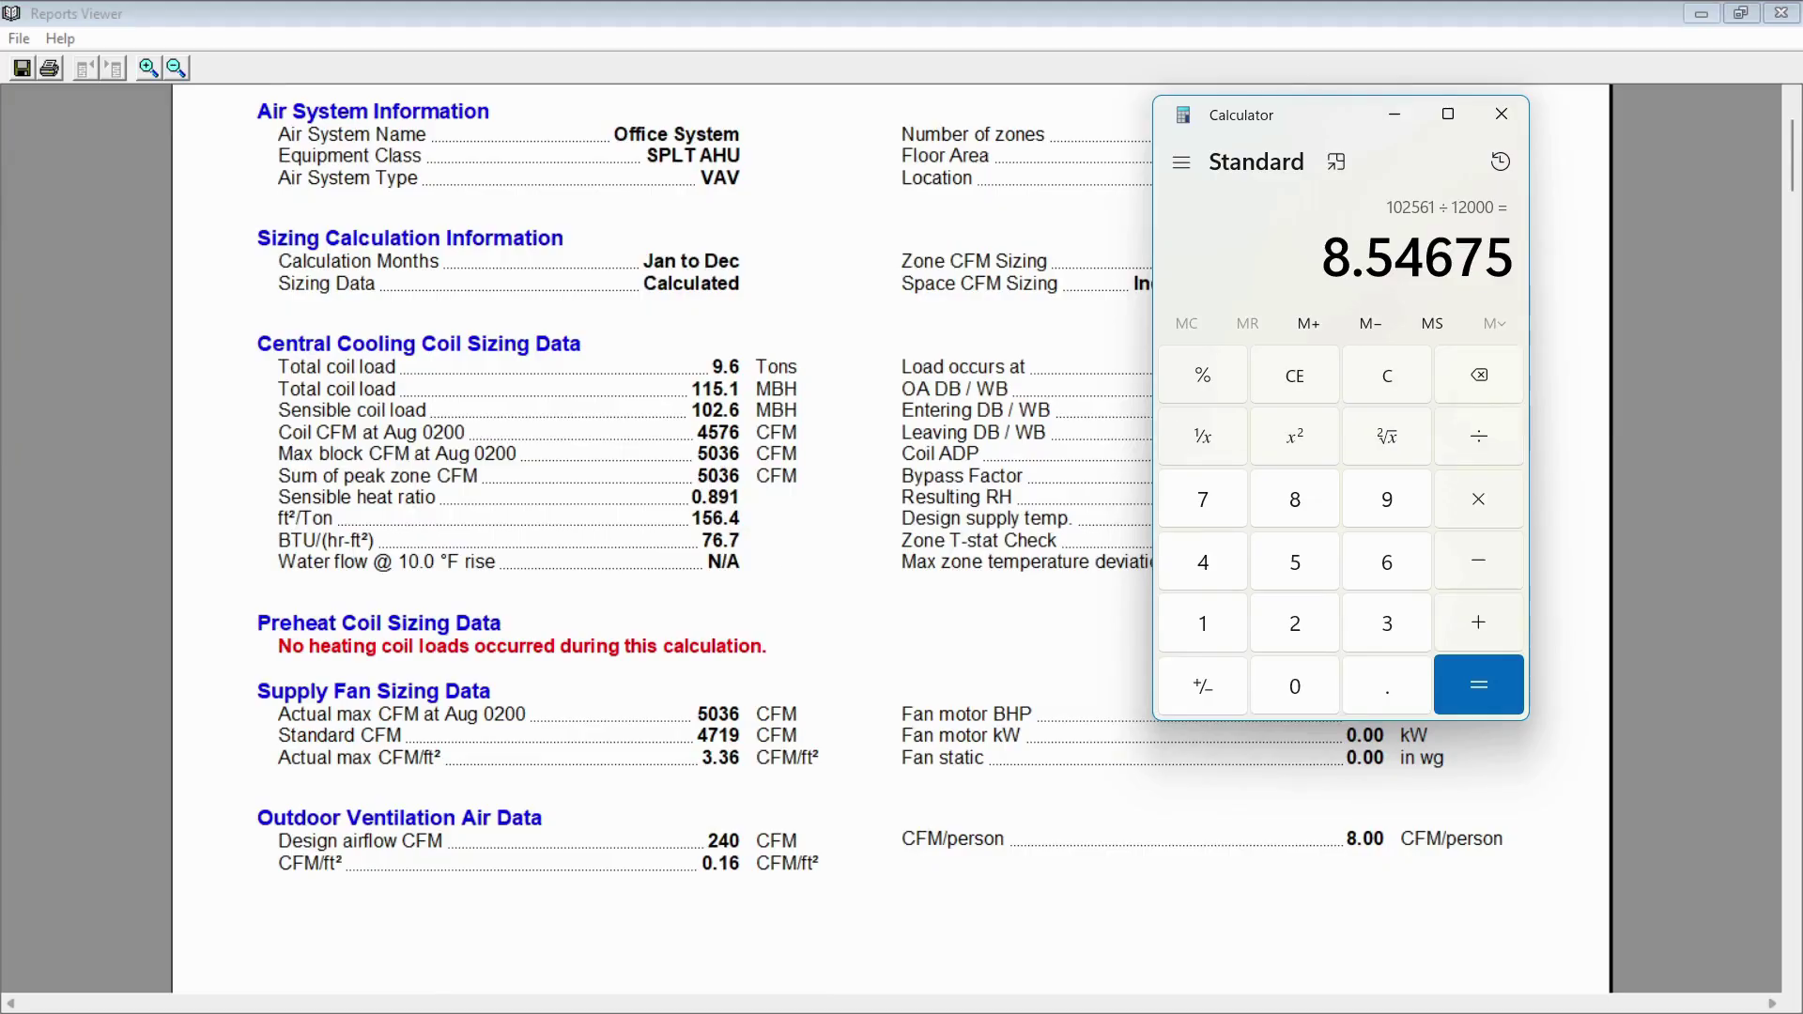
{"action": "left_click", "coordinate": [1299, 381]}
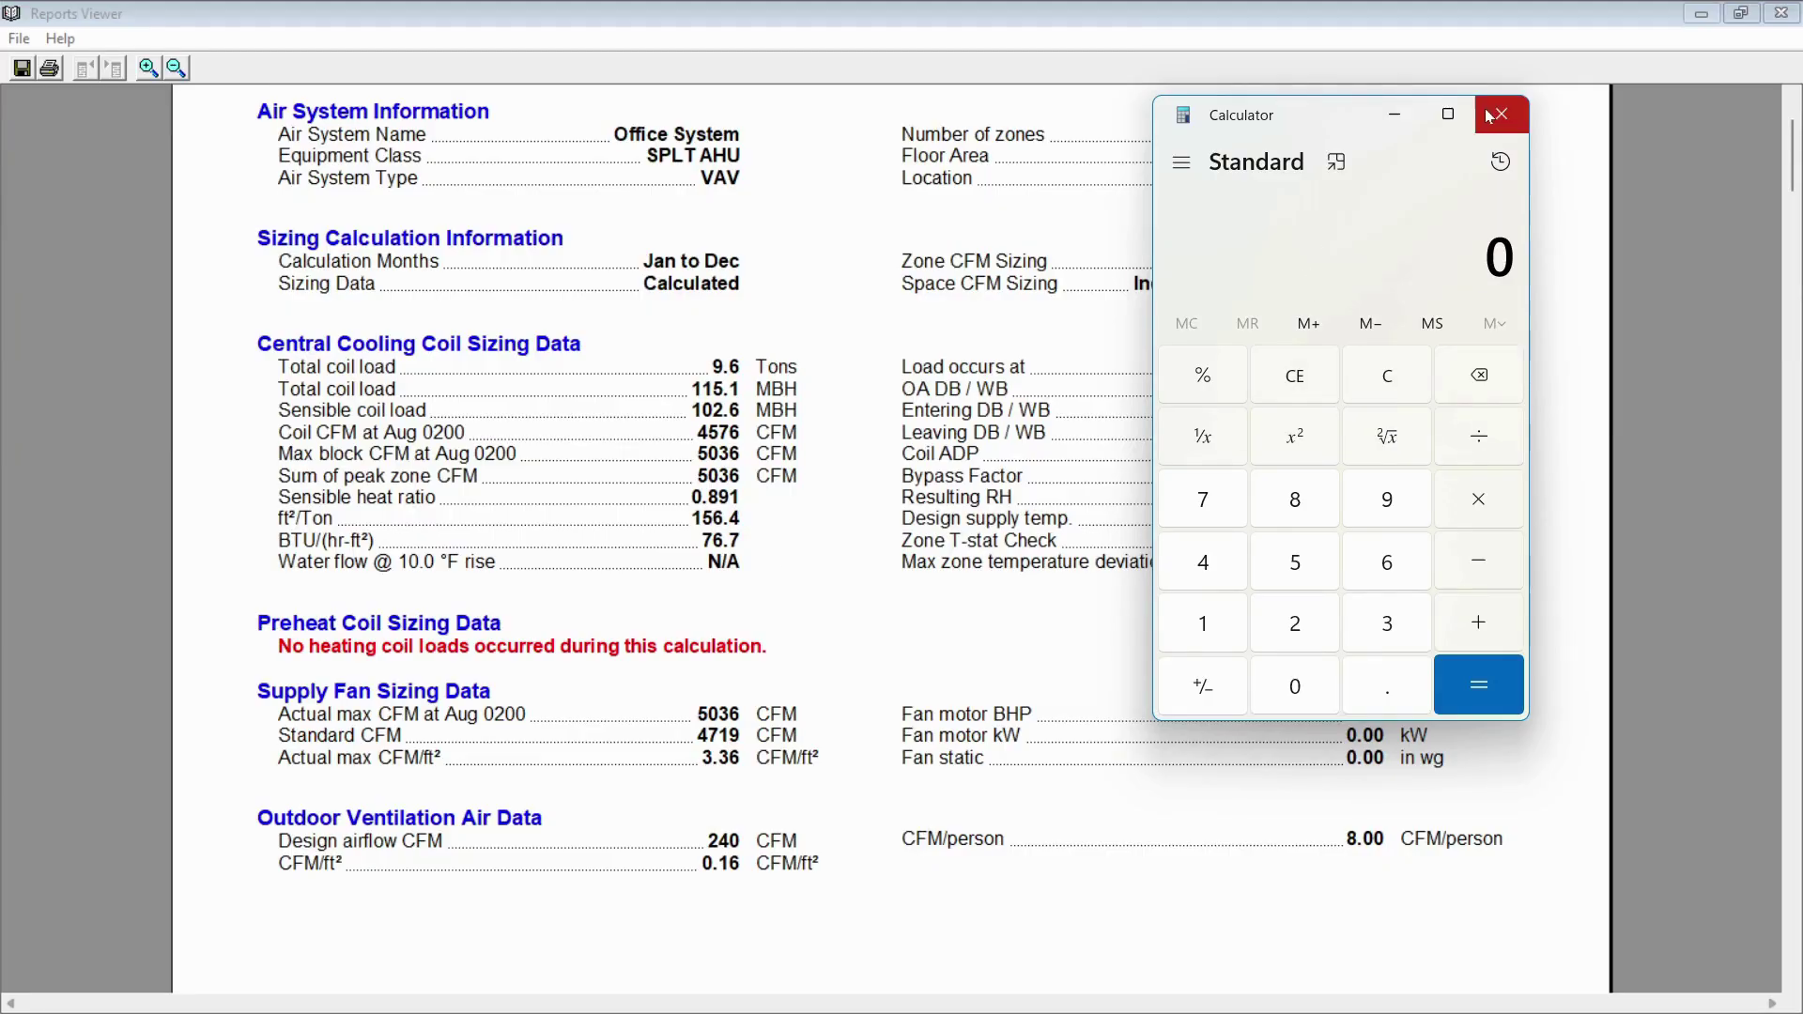
{"action": "left_click", "coordinate": [1501, 113]}
{"action": "scroll", "coordinate": [927, 544], "scroll_direction": "up", "scroll_amount": 2}
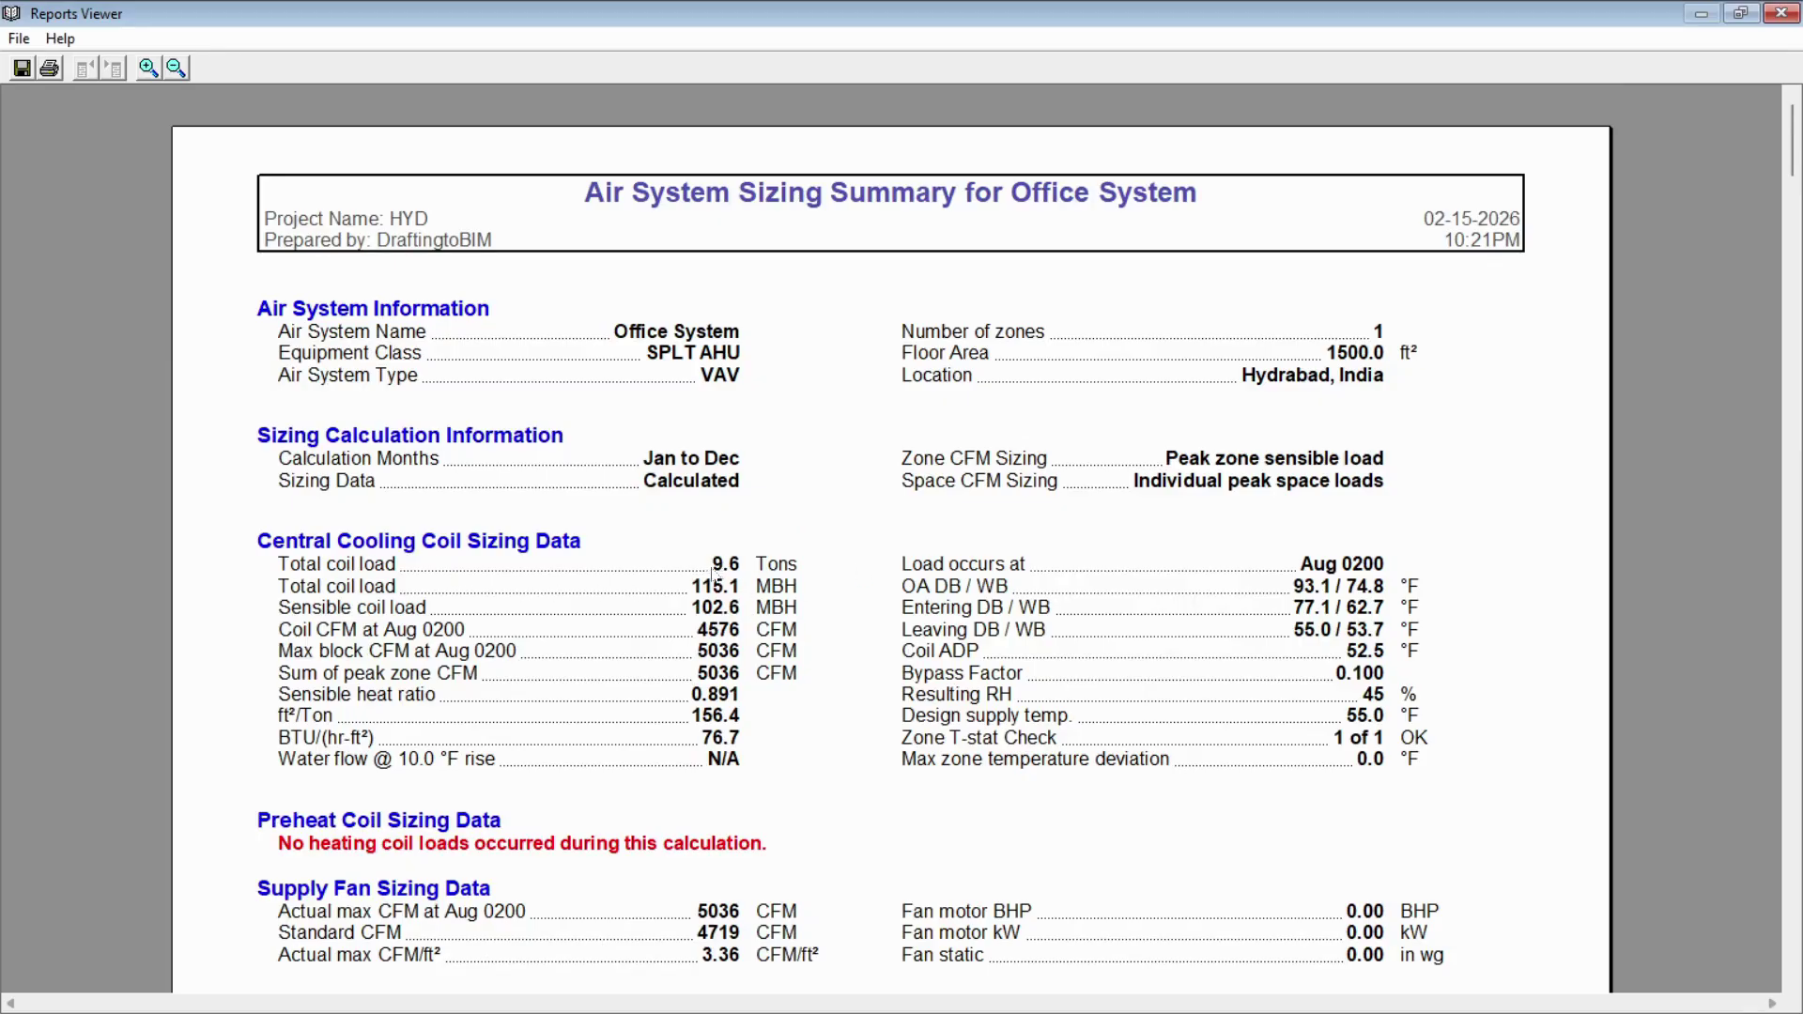
- Examine the total coil load in tons and the supply fan's actual maximum CFM in the Air System Sizing Summary
{"action": "left_click_drag", "start_coordinate": [714, 574], "coordinate": [801, 574]}
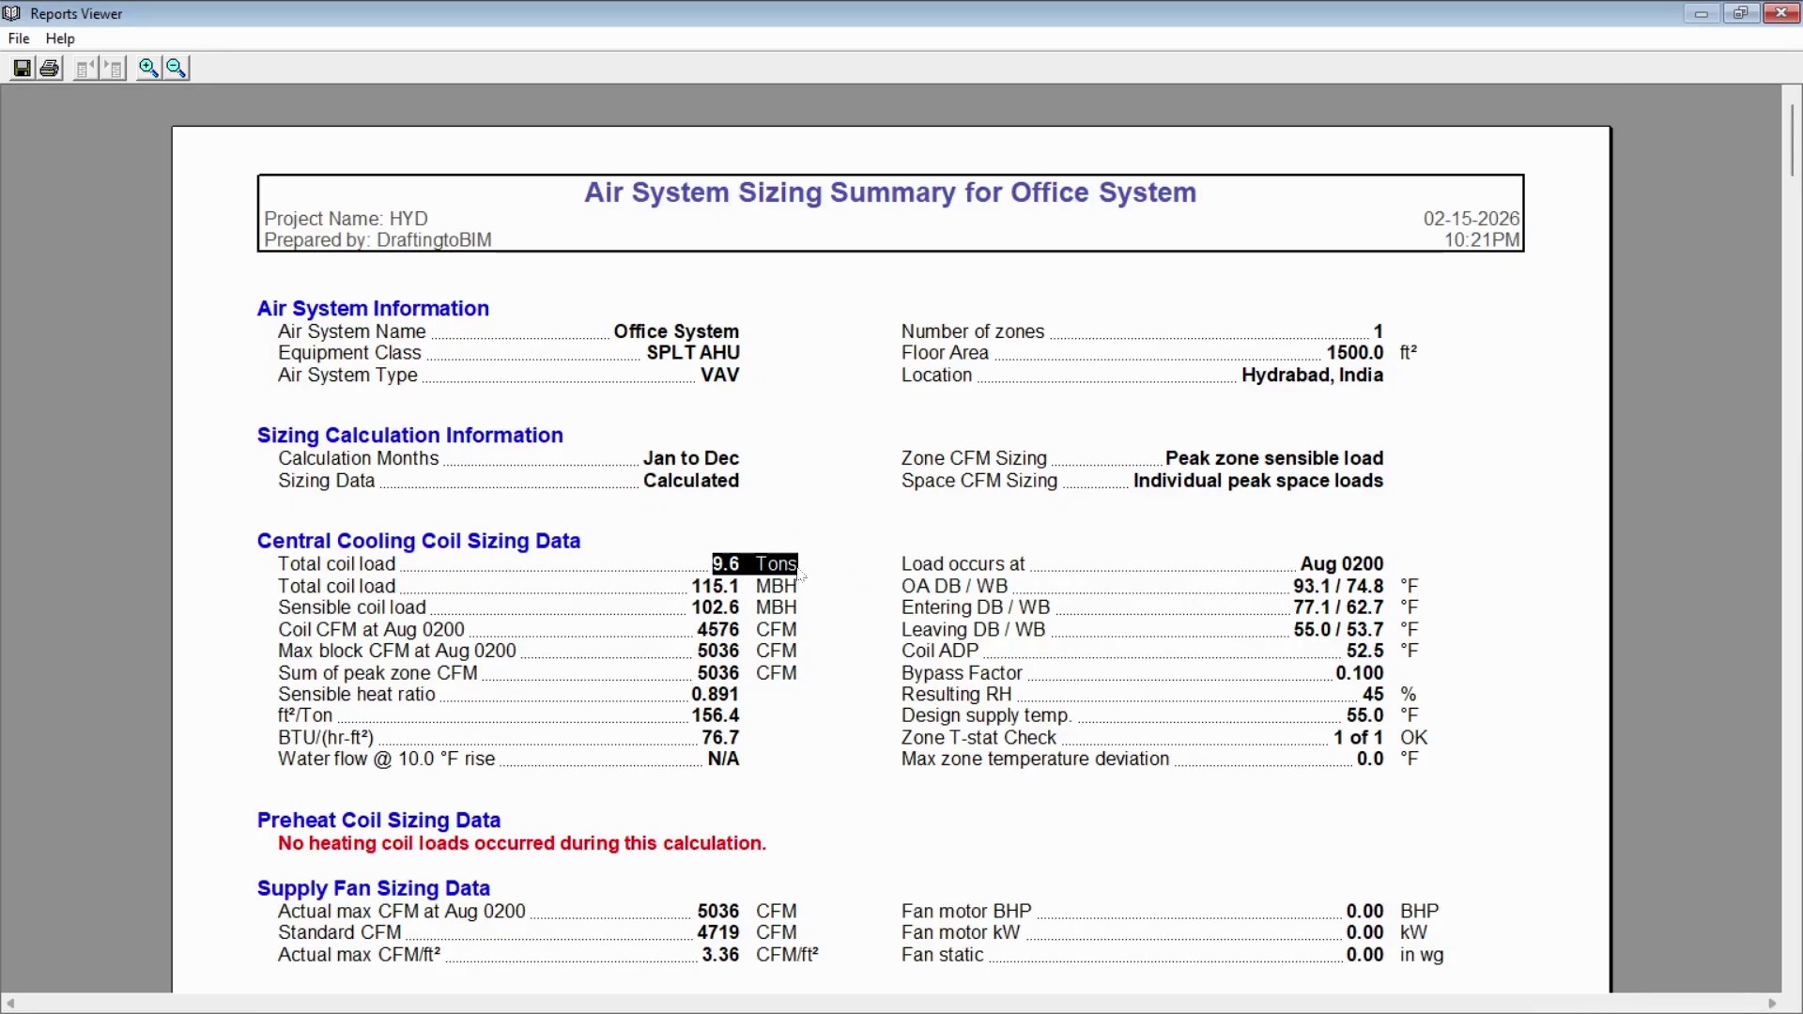
{"action": "scroll", "coordinate": [798, 573], "scroll_direction": "down", "scroll_amount": 2}
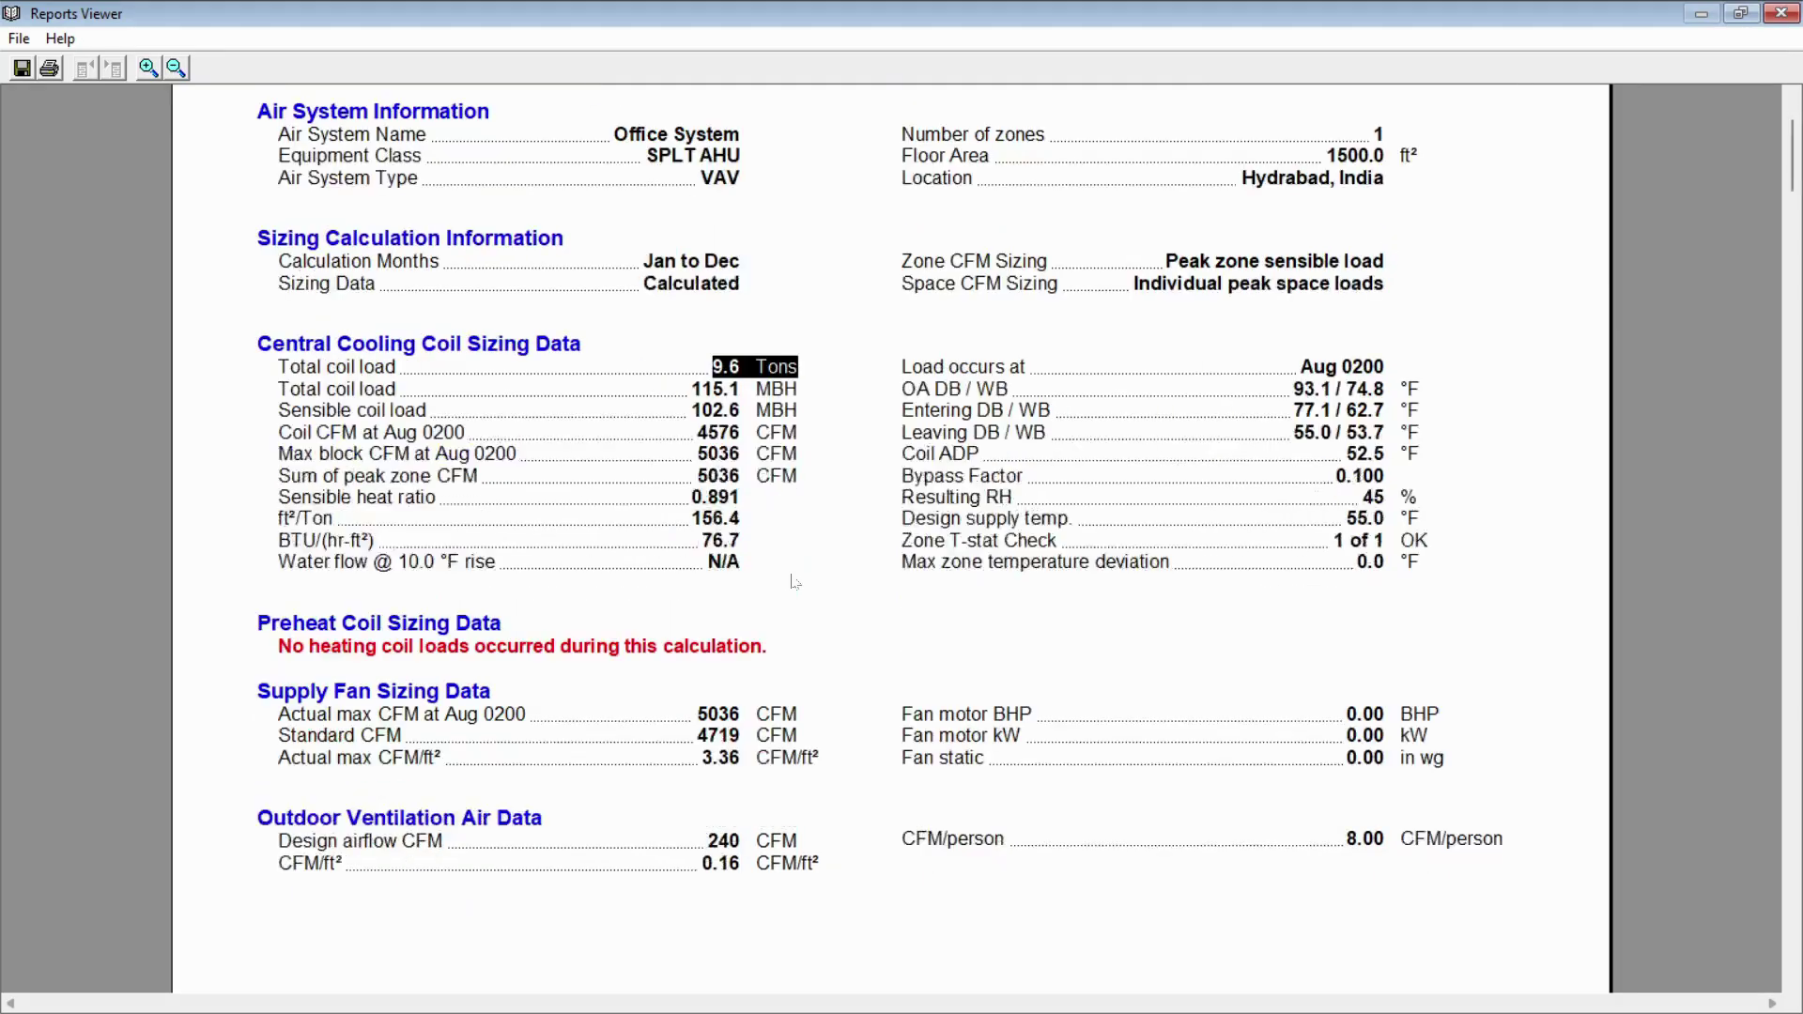
{"action": "left_click_drag", "start_coordinate": [698, 717], "coordinate": [801, 725]}
{"action": "left_click", "coordinate": [1070, 534]}
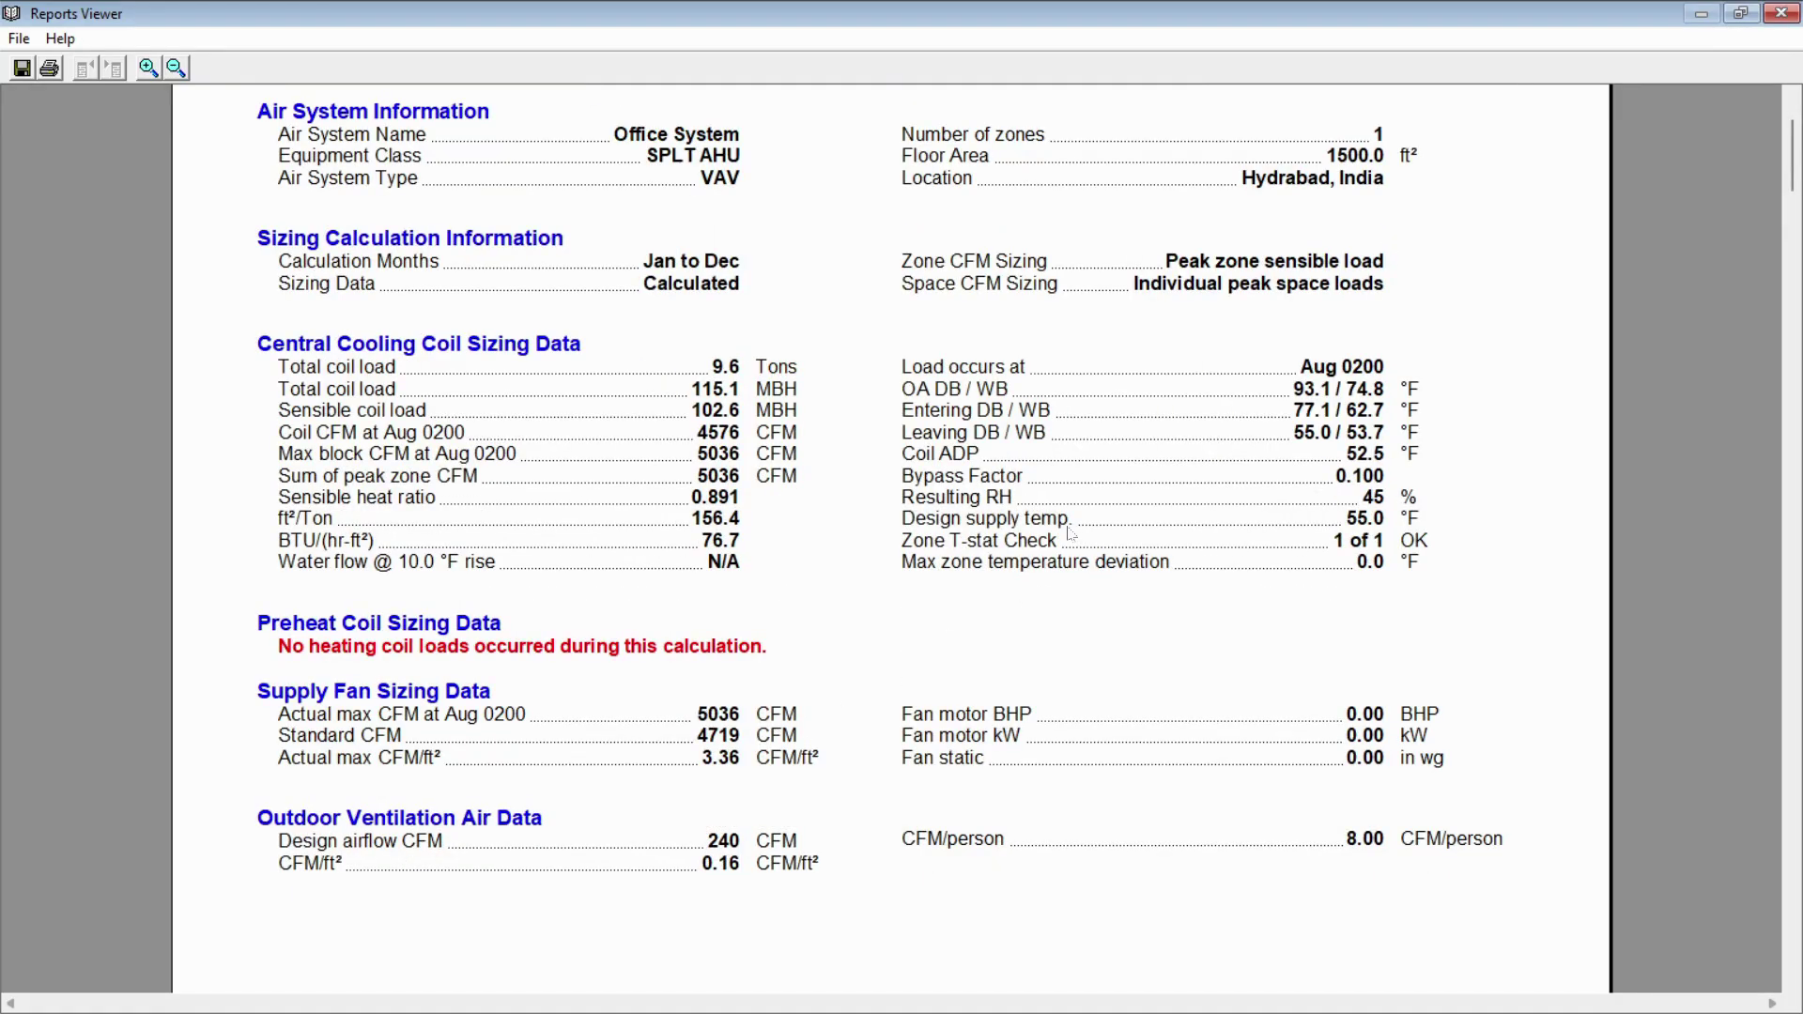
{"action": "scroll", "coordinate": [943, 549], "scroll_direction": "up", "scroll_amount": 1}
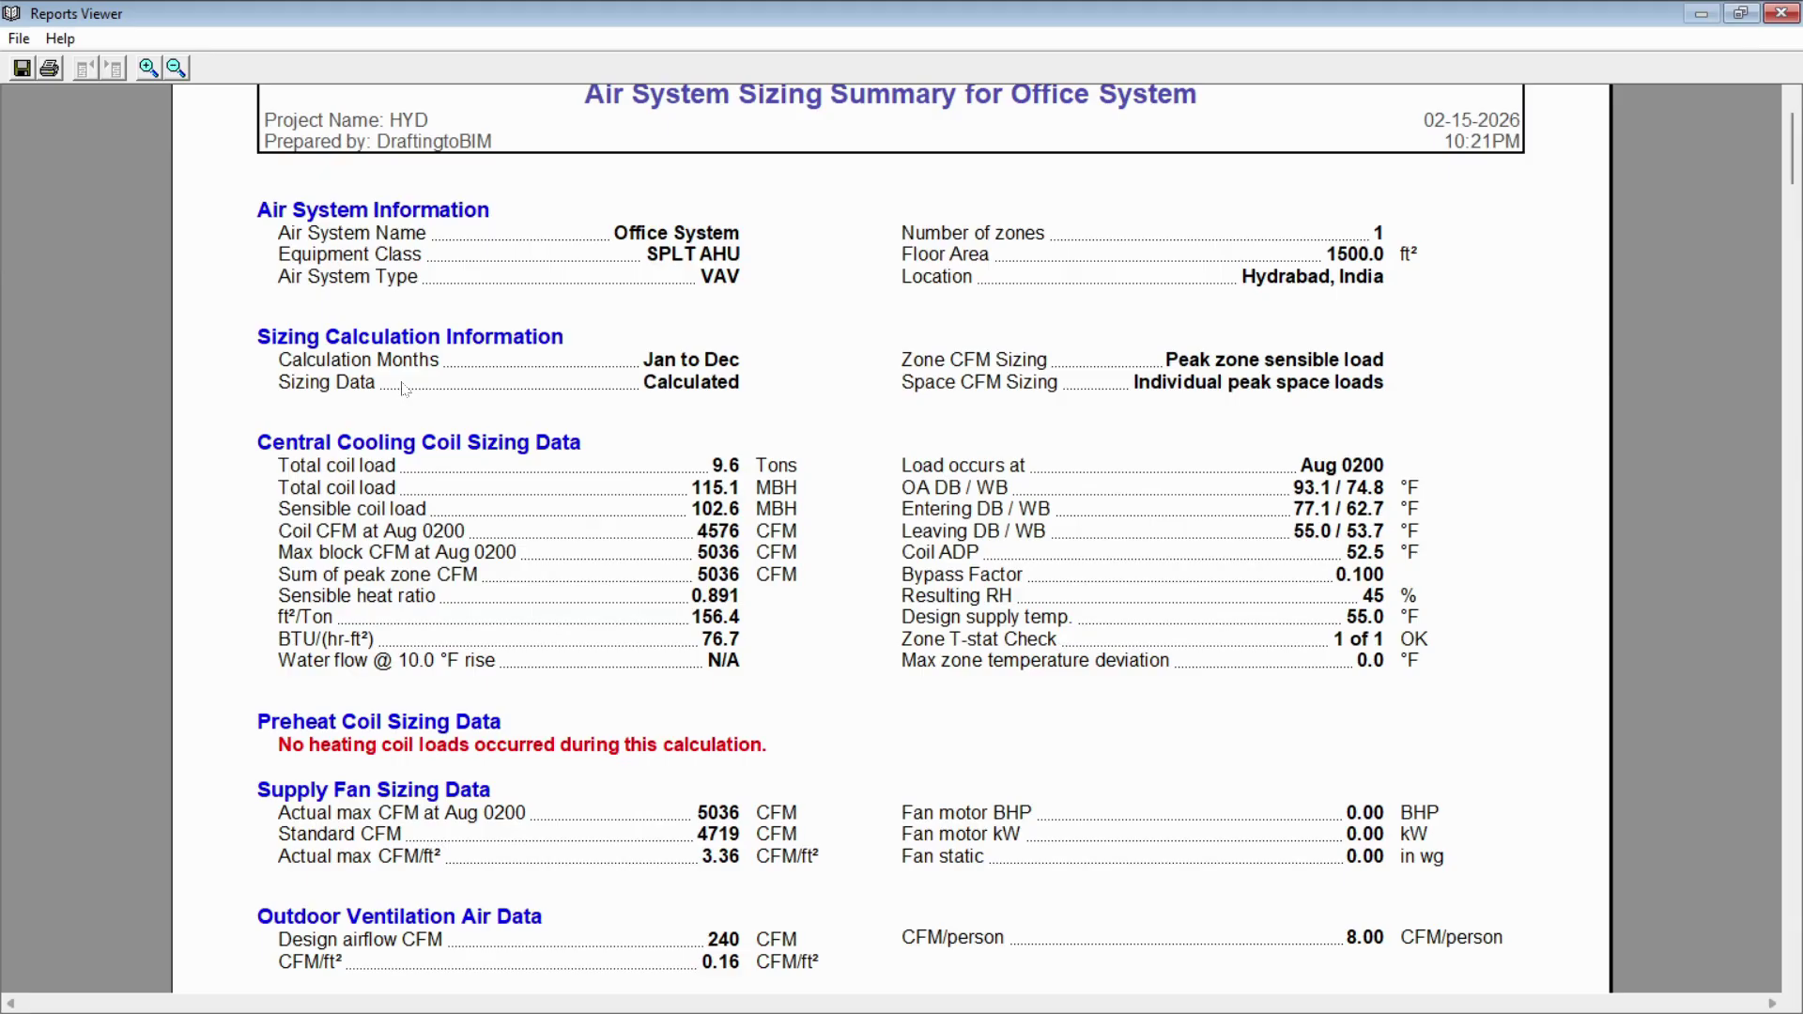
- Check the save options for the Systems Design Report without saving it, and look over the air system and zone sizing summaries
{"action": "left_click", "coordinate": [22, 69]}
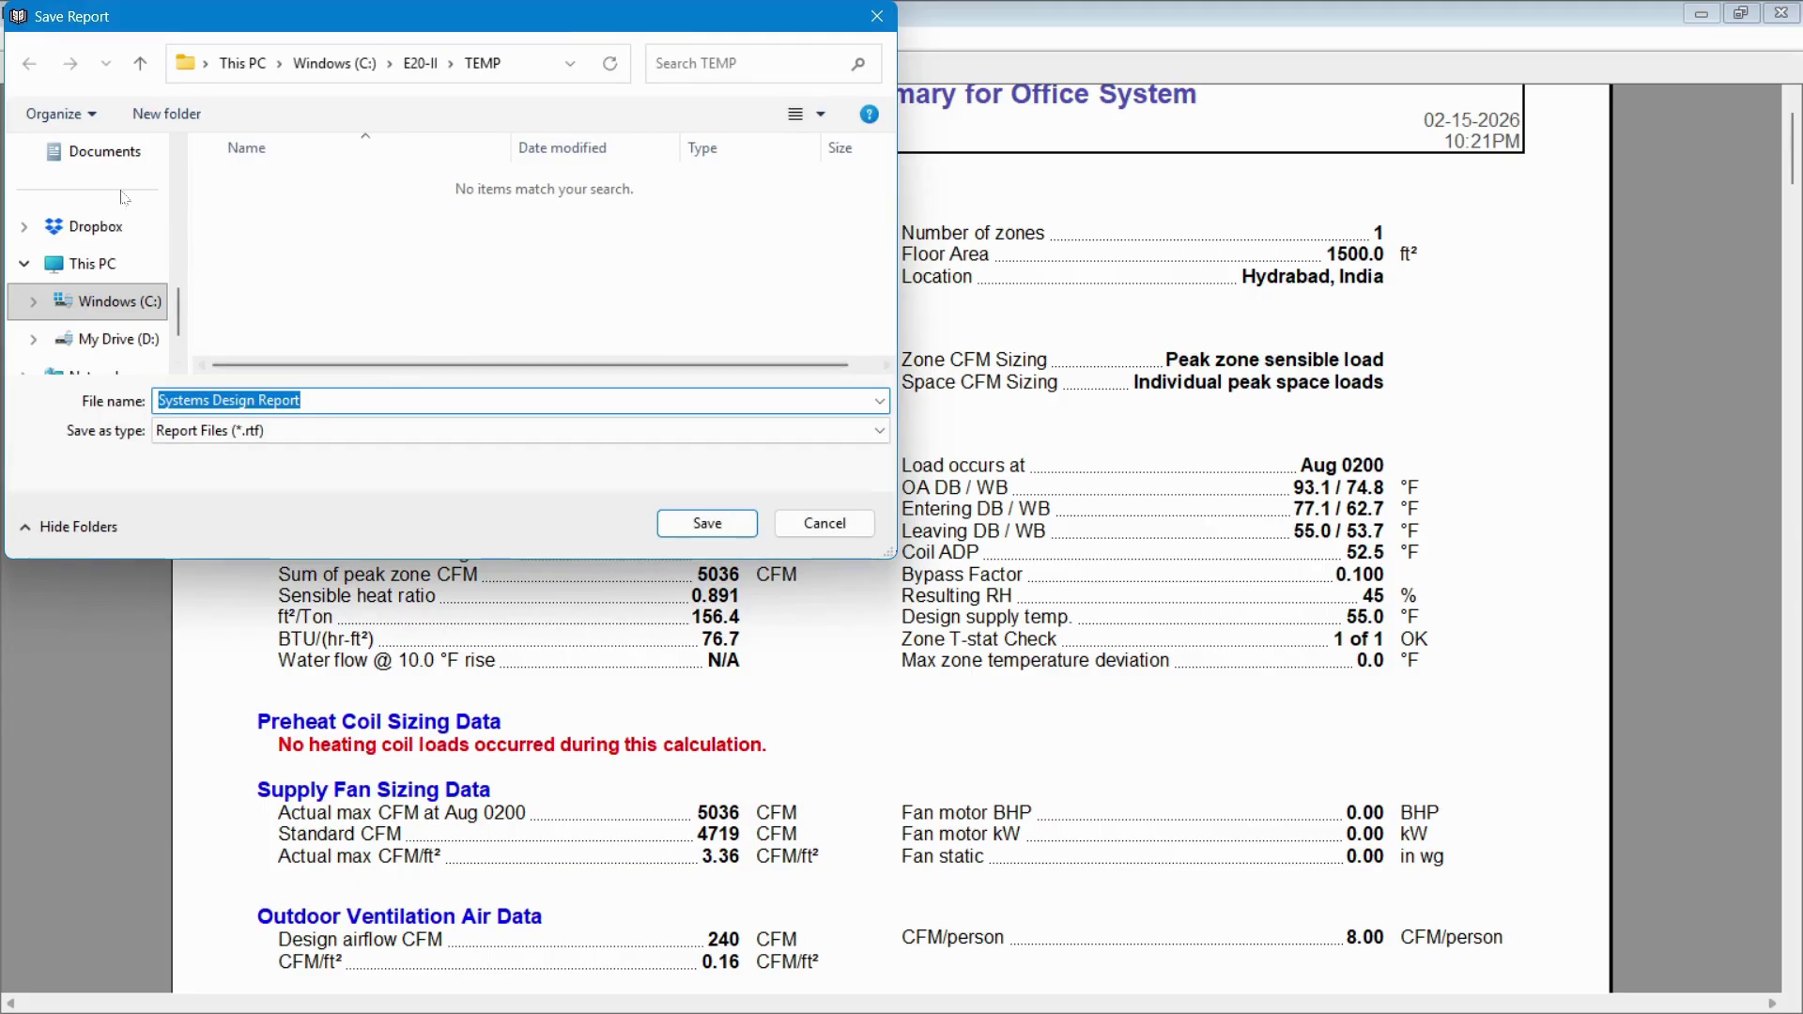
{"action": "left_click", "coordinate": [877, 16]}
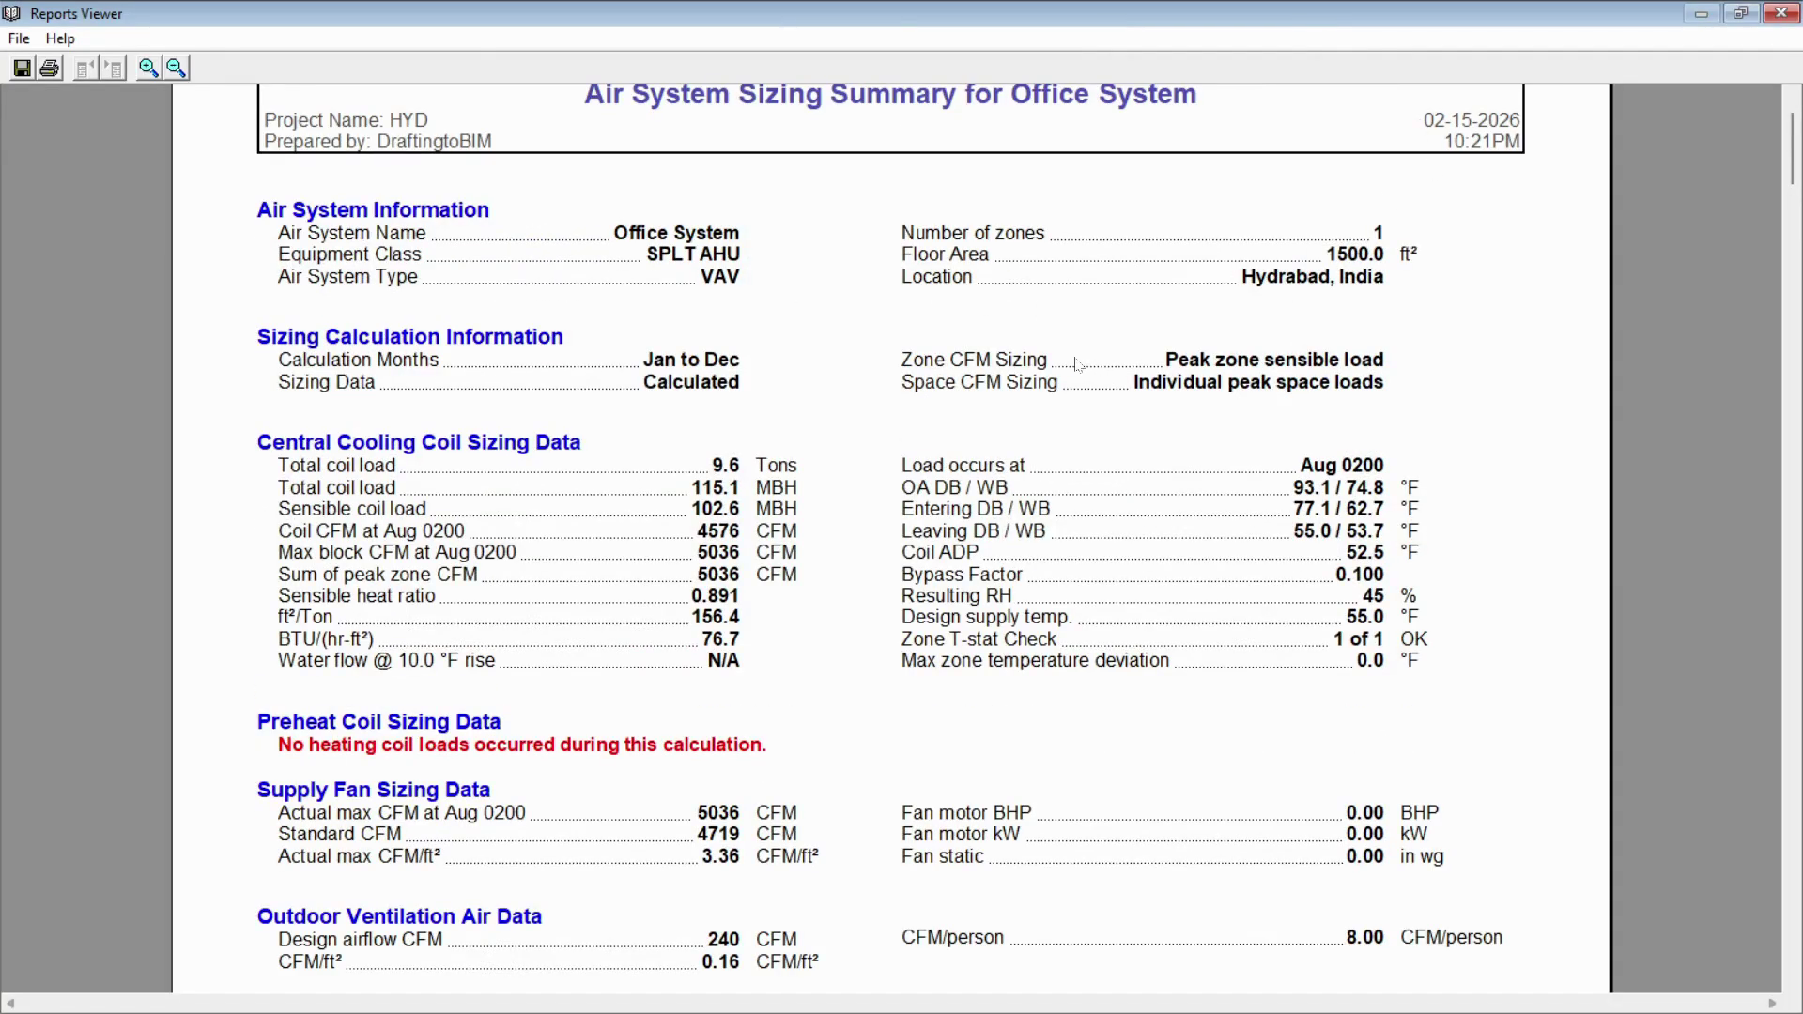
{"action": "scroll", "coordinate": [1076, 364], "scroll_direction": "down", "scroll_amount": 10}
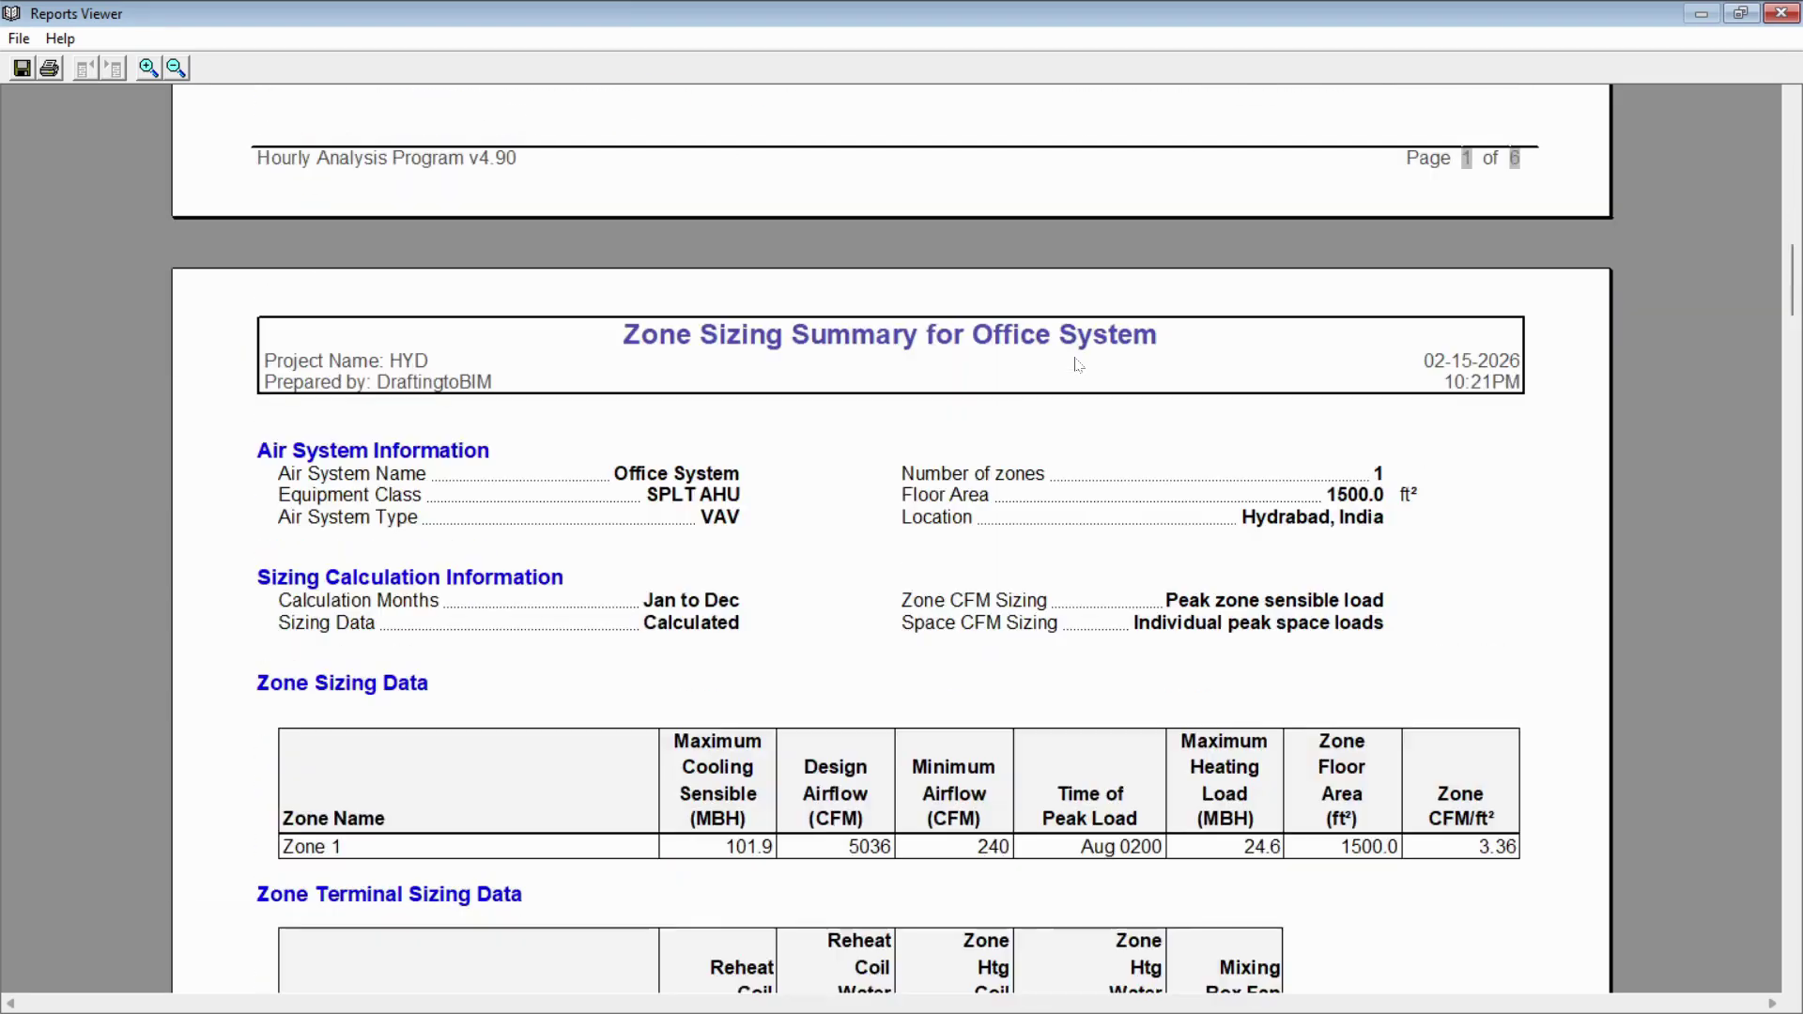
{"action": "scroll", "coordinate": [1076, 364], "scroll_direction": "up", "scroll_amount": 10}
{"action": "scroll", "coordinate": [1076, 364], "scroll_direction": "down", "scroll_amount": 5}
{"action": "scroll", "coordinate": [1076, 365], "scroll_direction": "up", "scroll_amount": 5}
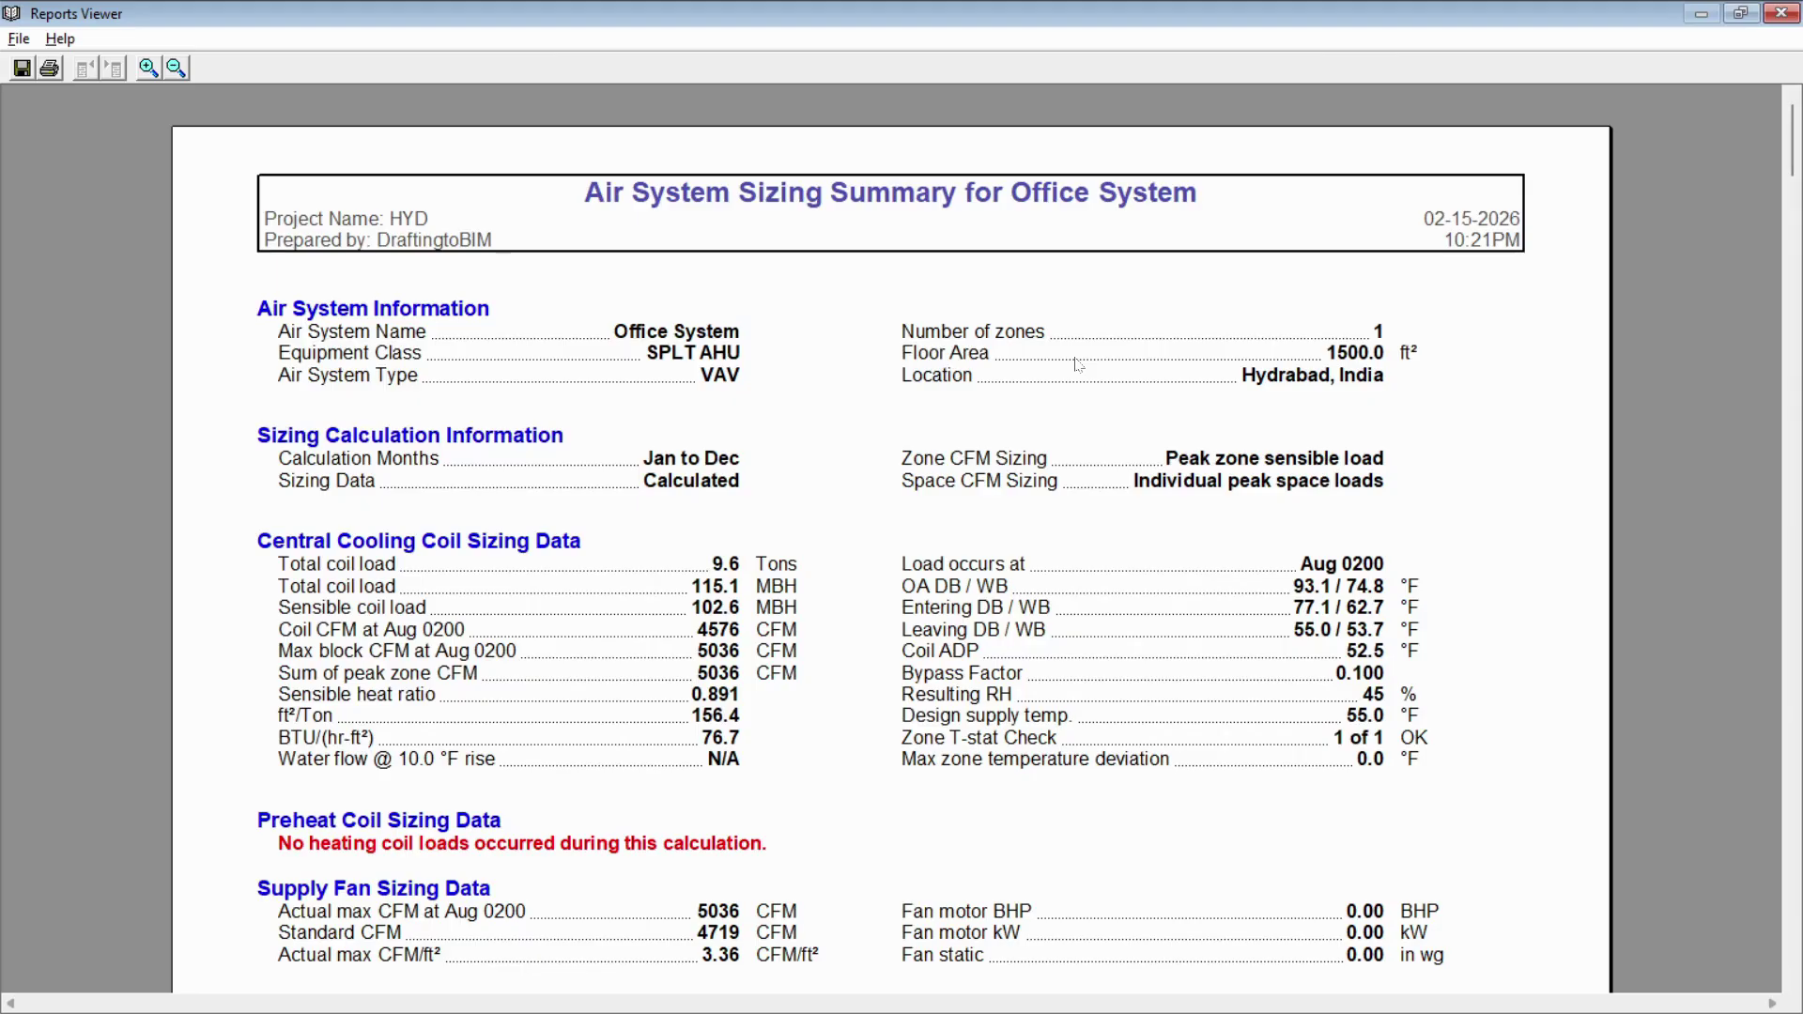
{"action": "key", "text": "alt+Tab"}
{"action": "key", "text": "alt+Tab"}
{"action": "key", "text": "Tab"}
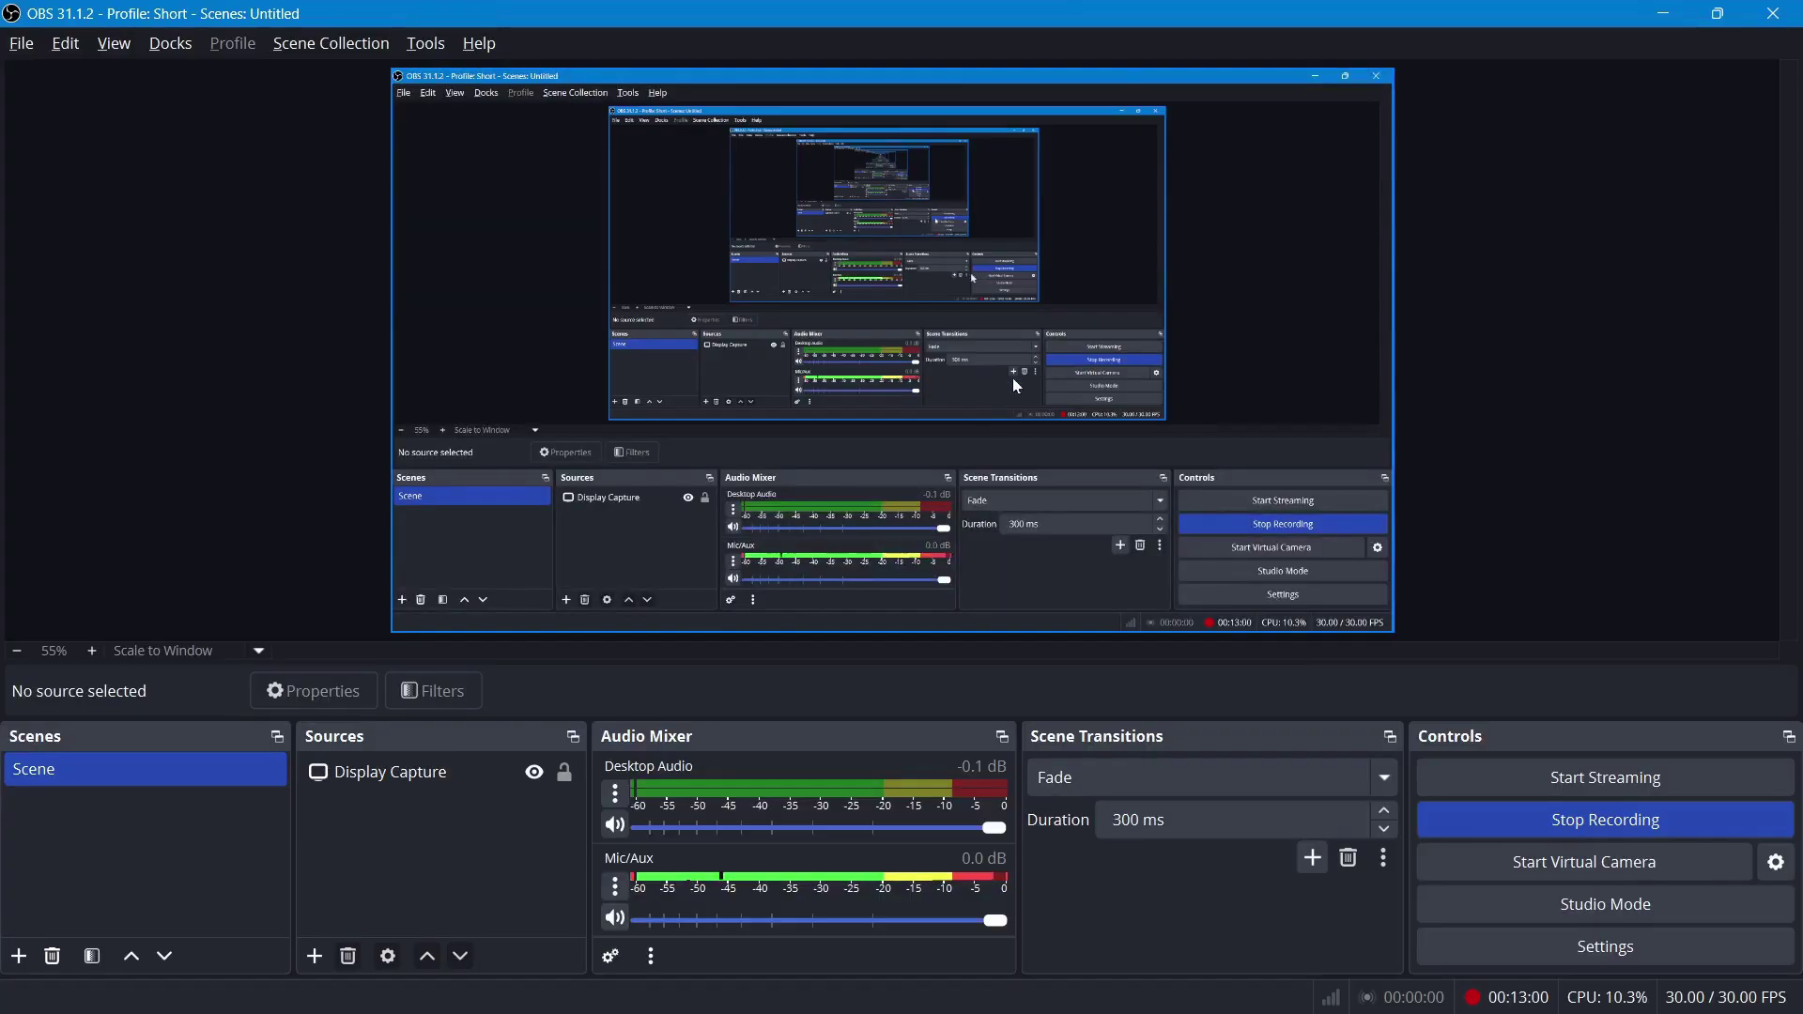